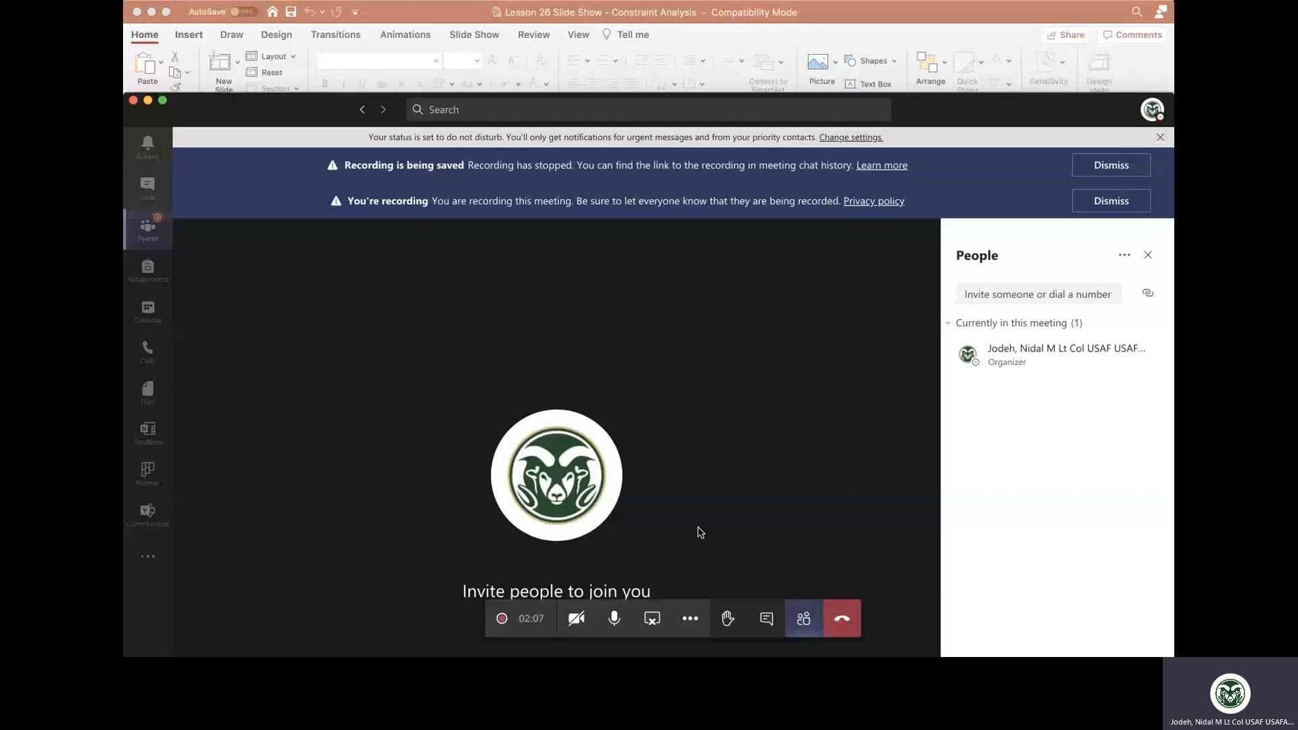
- Copy the master equation from the Consts sheet of Jet10_YF-22(1).xls into Book1 and place it above the constraint equation title
{"action": "key", "text": "super+Tab"}
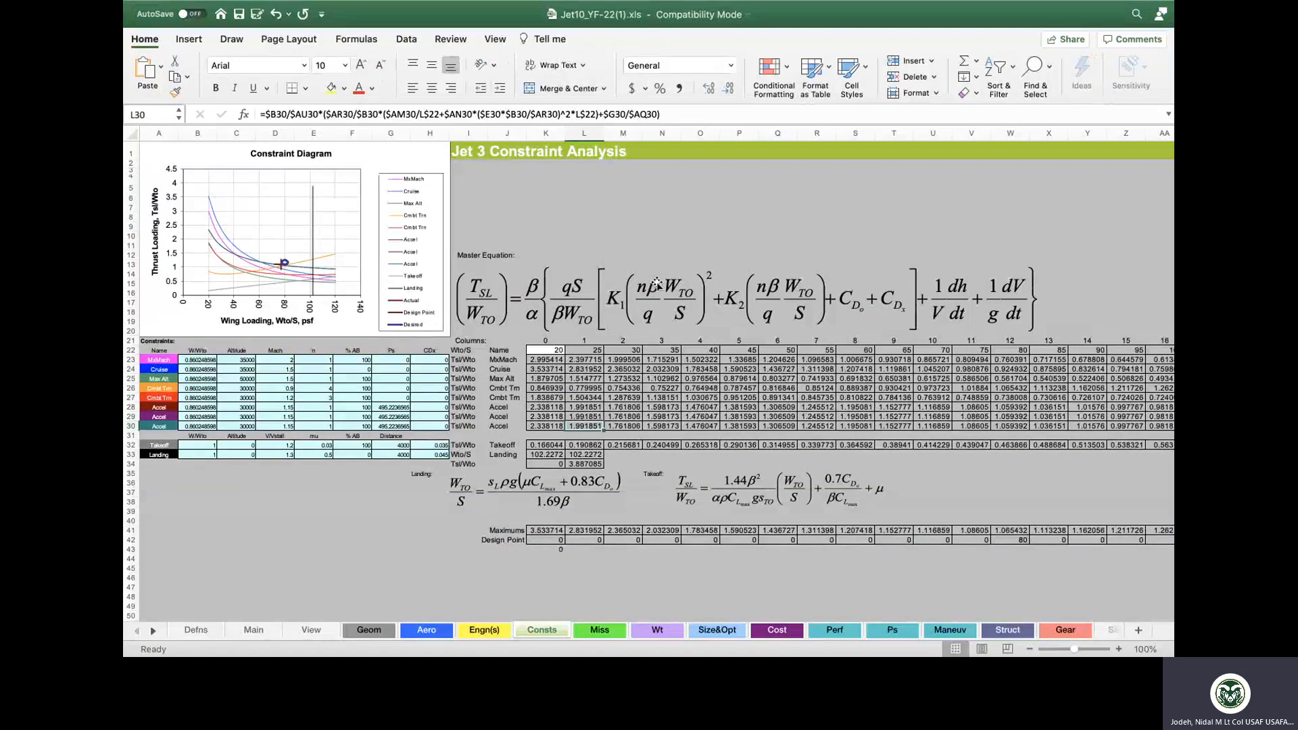
{"action": "left_click", "coordinate": [665, 299]}
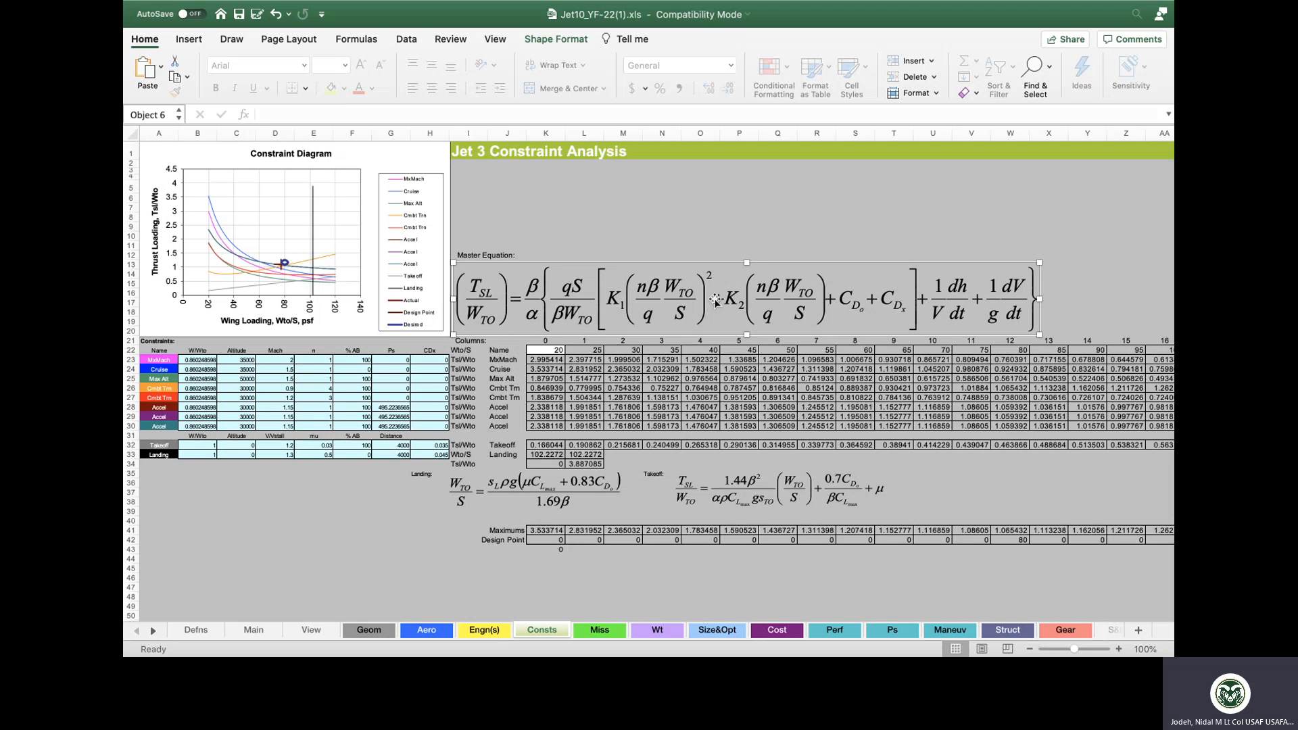
{"action": "key", "text": "ctrl+Up"}
{"action": "left_click", "coordinate": [351, 173]}
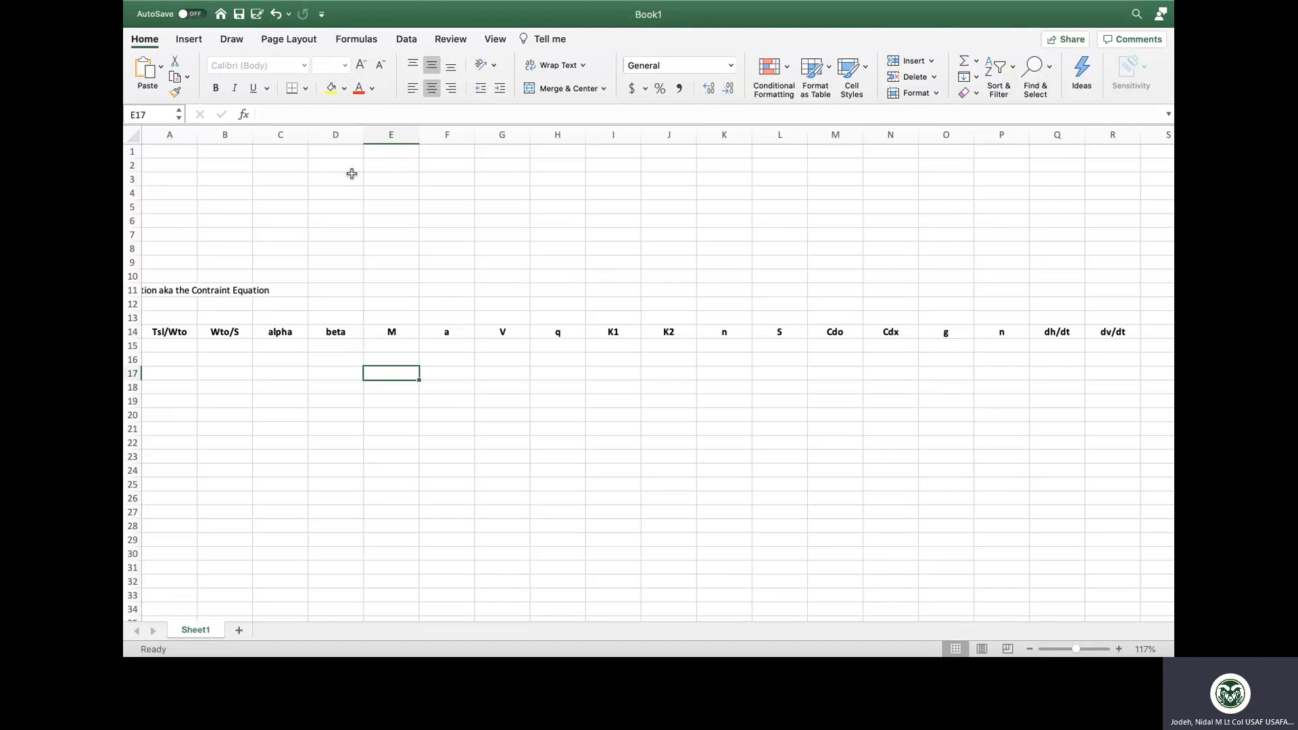
{"action": "key", "text": "super+v"}
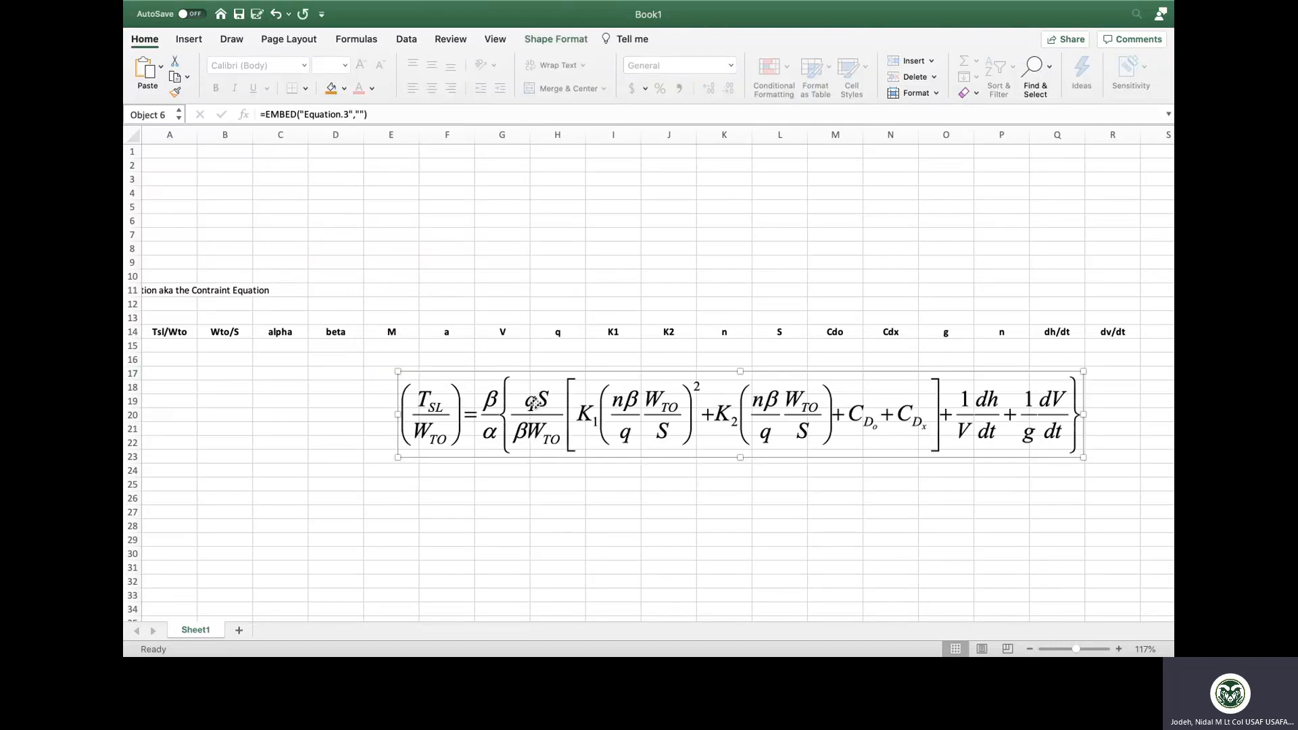
{"action": "left_click_drag", "start_coordinate": [533, 403], "coordinate": [306, 196]}
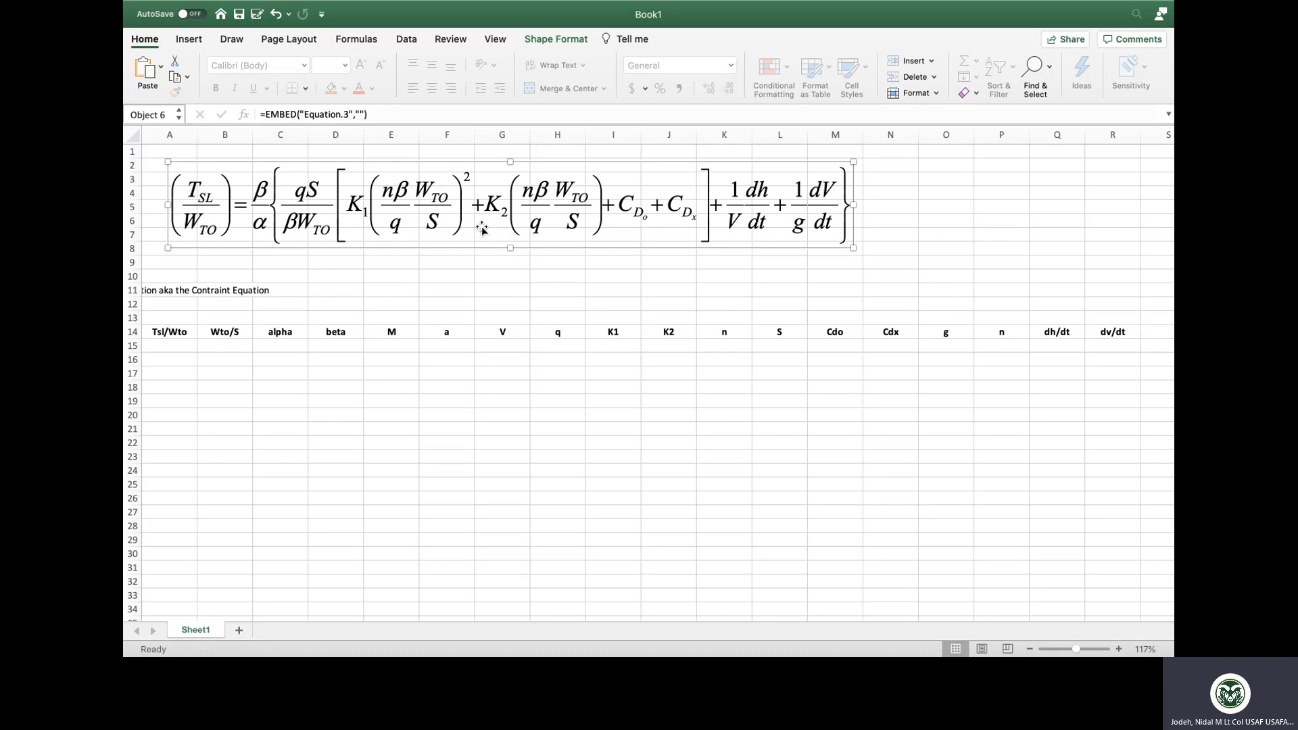
{"action": "left_click", "coordinate": [481, 262]}
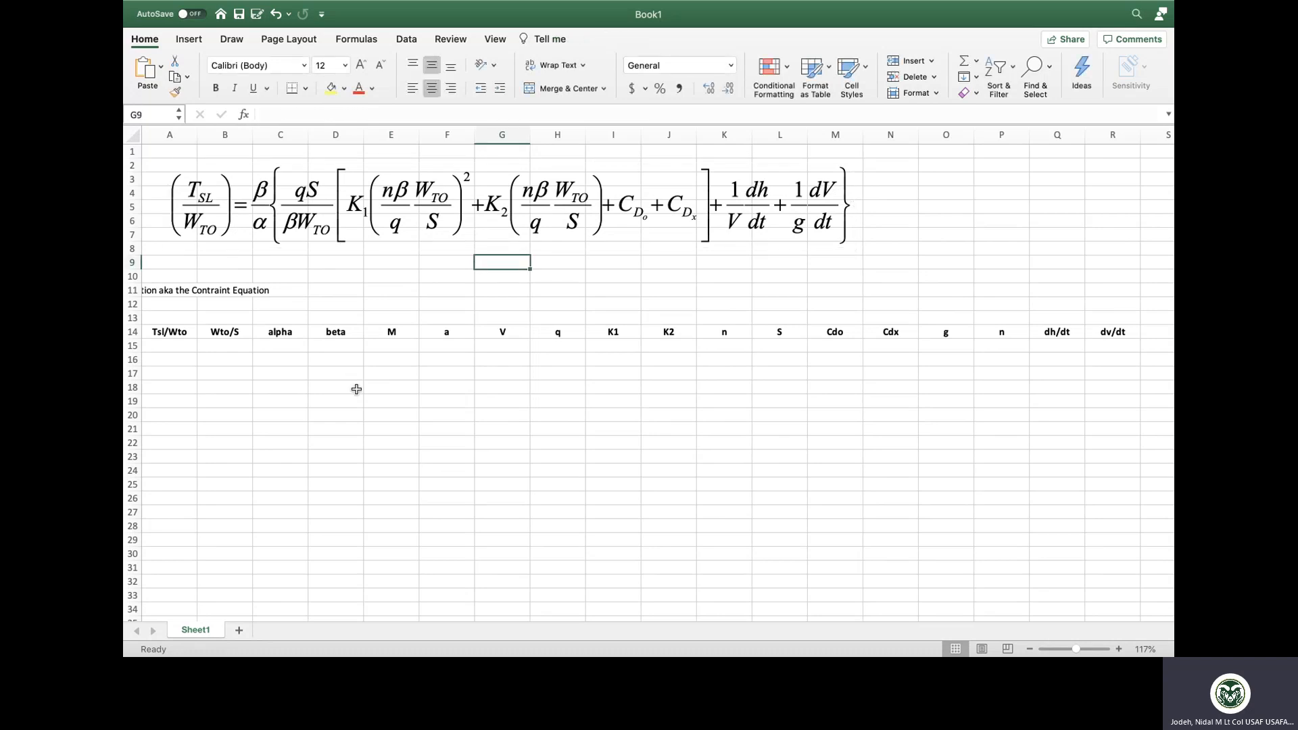
- Left-align the title "The Master Equation aka the Contraint Equation" in cell A11
{"action": "left_click", "coordinate": [174, 292]}
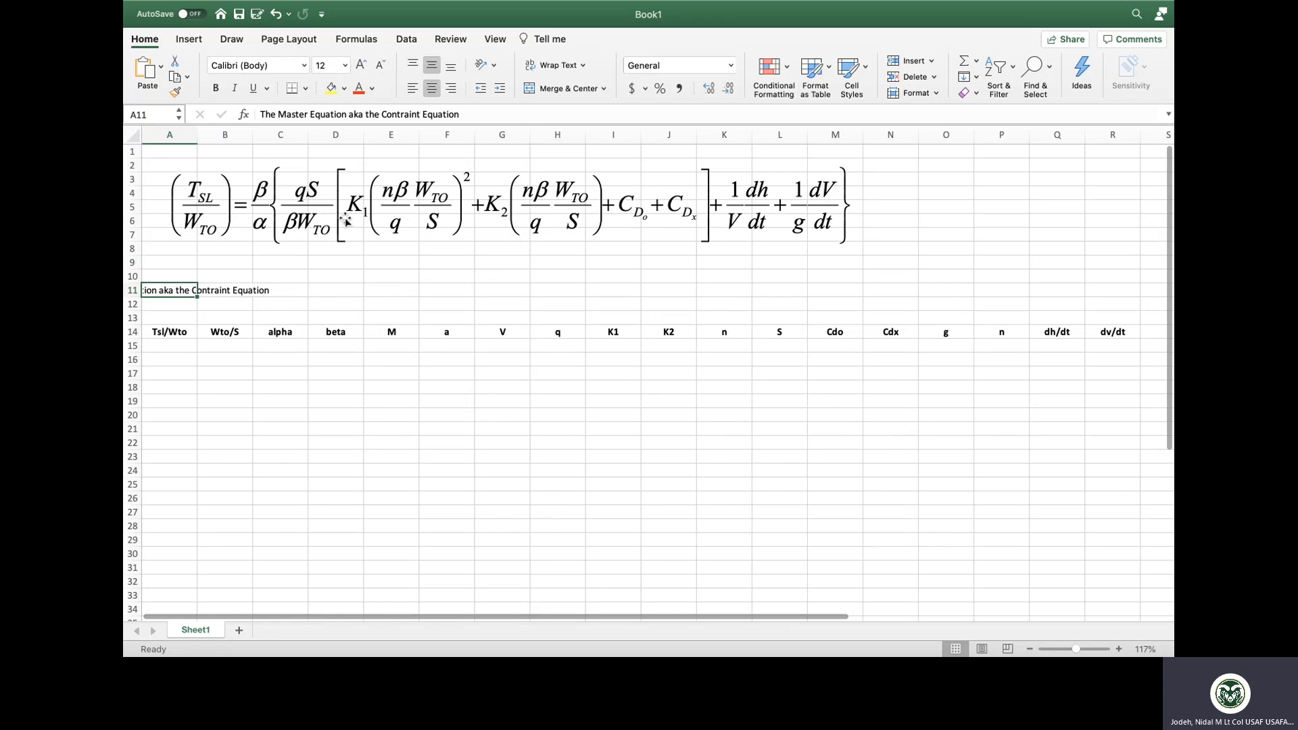
{"action": "left_click", "coordinate": [413, 91]}
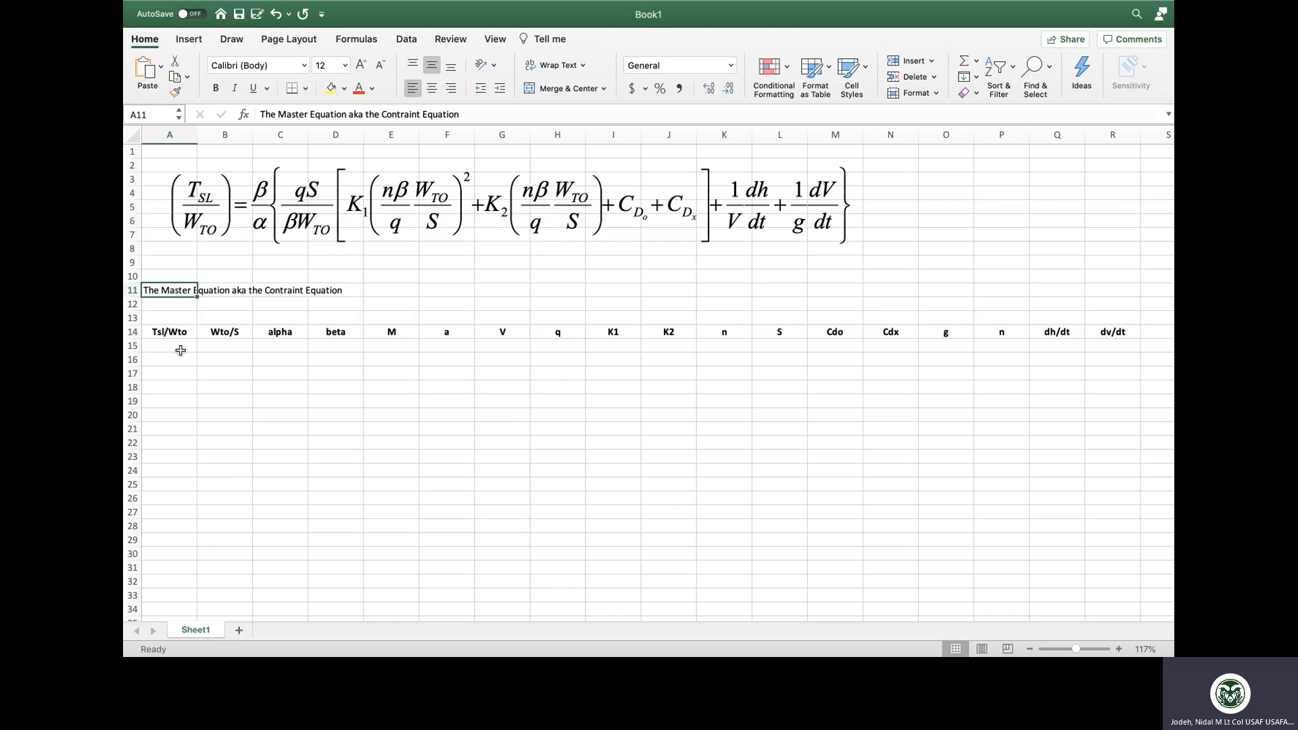
- Enter a Mach number of 1.8 in the M column and fill it from E15 down to E27
{"action": "left_click", "coordinate": [406, 353]}
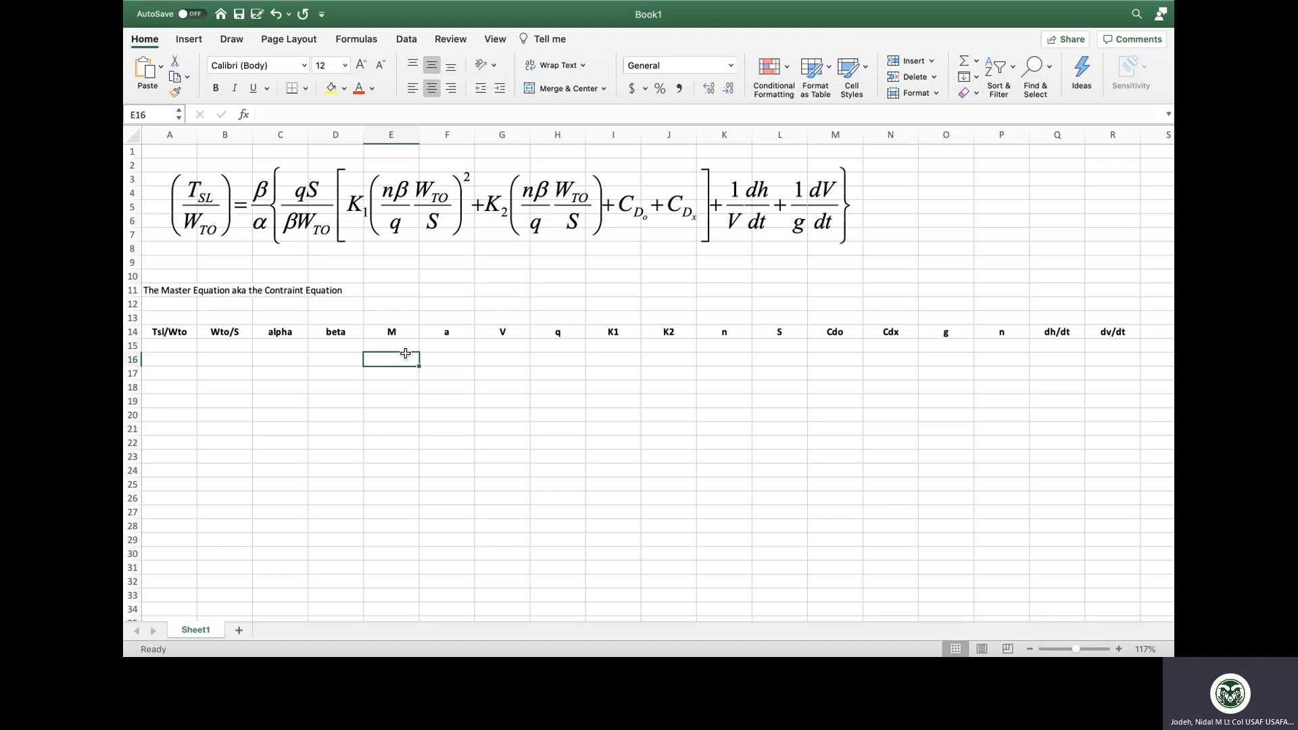
{"action": "key", "text": "Up"}
{"action": "type", "text": "1.8"}
{"action": "key", "text": "Return"}
{"action": "type", "text": "1.8"}
{"action": "left_click", "coordinate": [409, 349]}
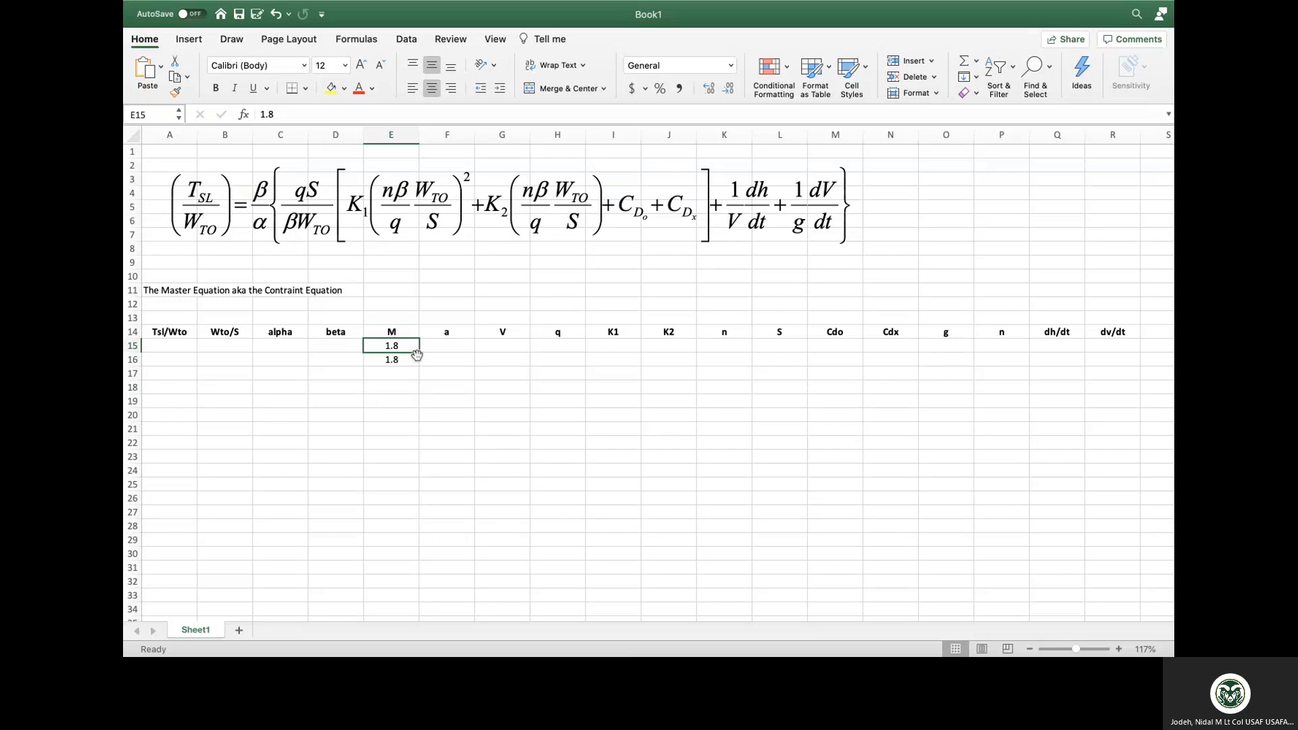
{"action": "left_click_drag", "start_coordinate": [418, 353], "coordinate": [400, 520]}
{"action": "left_click", "coordinate": [393, 407]}
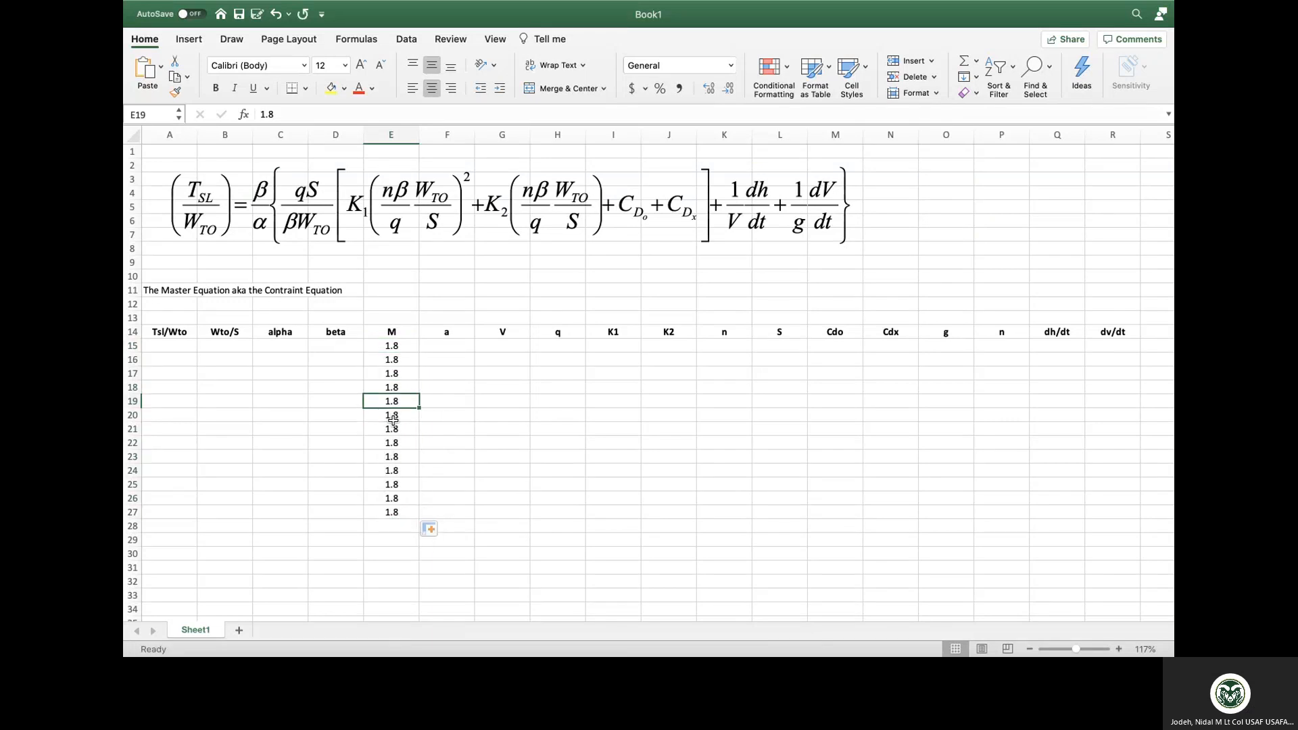
{"action": "key", "text": "Up"}
{"action": "key", "text": "Up"}
{"action": "key", "text": "Up"}
{"action": "key", "text": "Up"}
{"action": "key", "text": "Down"}
{"action": "key", "text": "Down"}
{"action": "key", "text": "Down"}
{"action": "key", "text": "Down"}
{"action": "key", "text": "Down"}
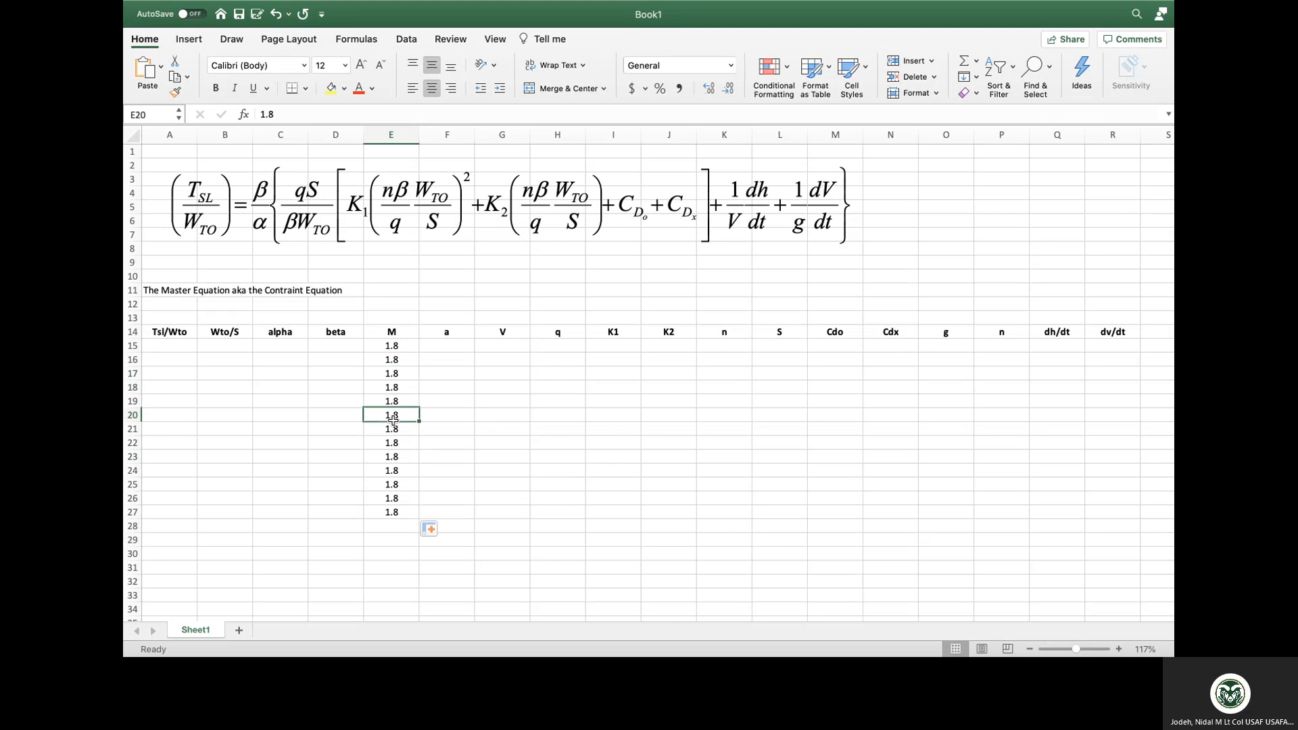
{"action": "key", "text": "Down"}
{"action": "key", "text": "Down"}
{"action": "key", "text": "Down"}
{"action": "key", "text": "Down"}
{"action": "key", "text": "Down"}
{"action": "key", "text": "Down"}
{"action": "key", "text": "Down"}
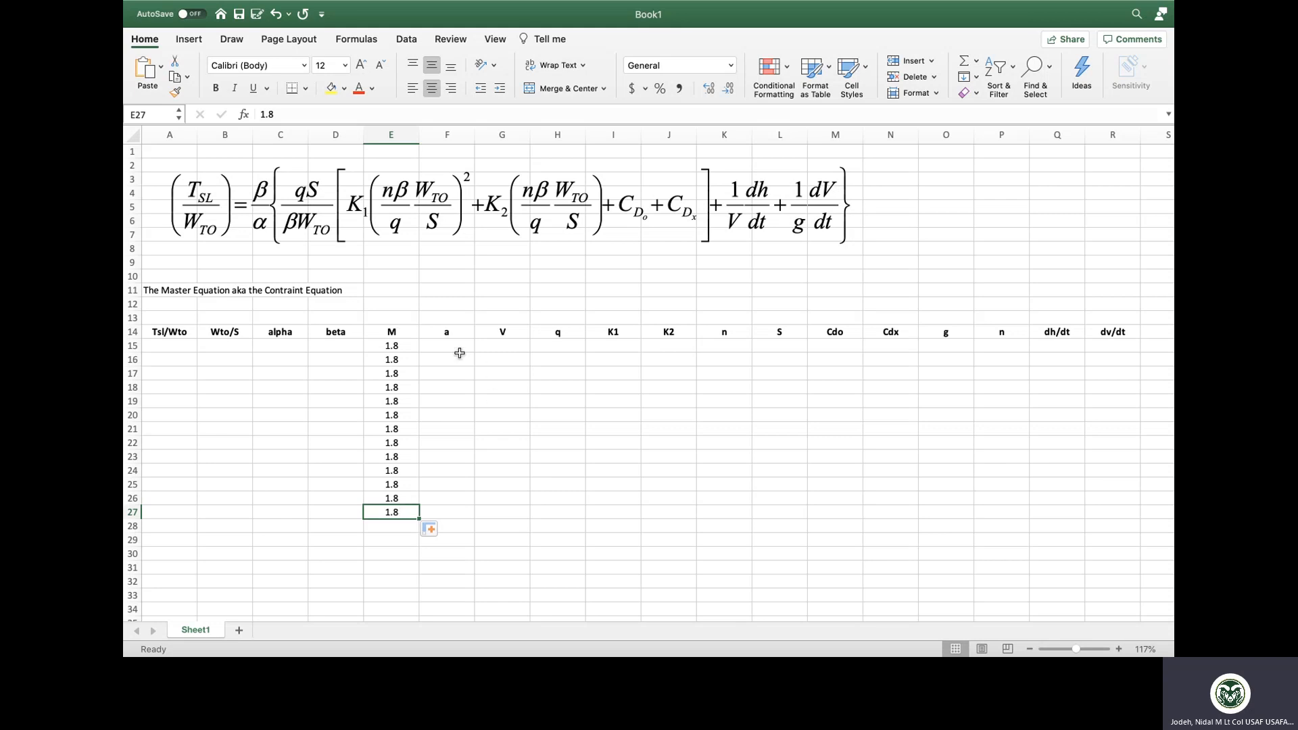
- Add the unit to the speed-of-sound header in F14 so it reads "a (ft/sec)"
{"action": "left_click", "coordinate": [458, 349]}
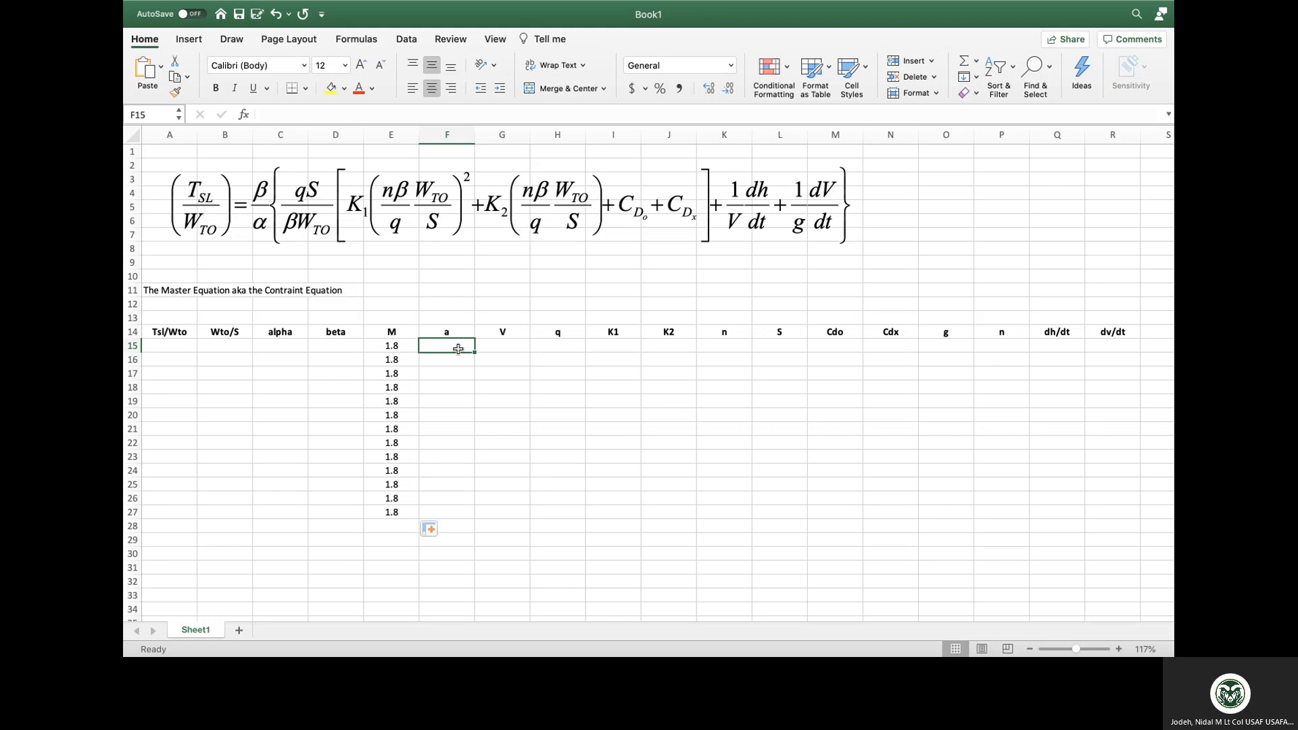
{"action": "key", "text": "Up"}
{"action": "type", "text": "a"}
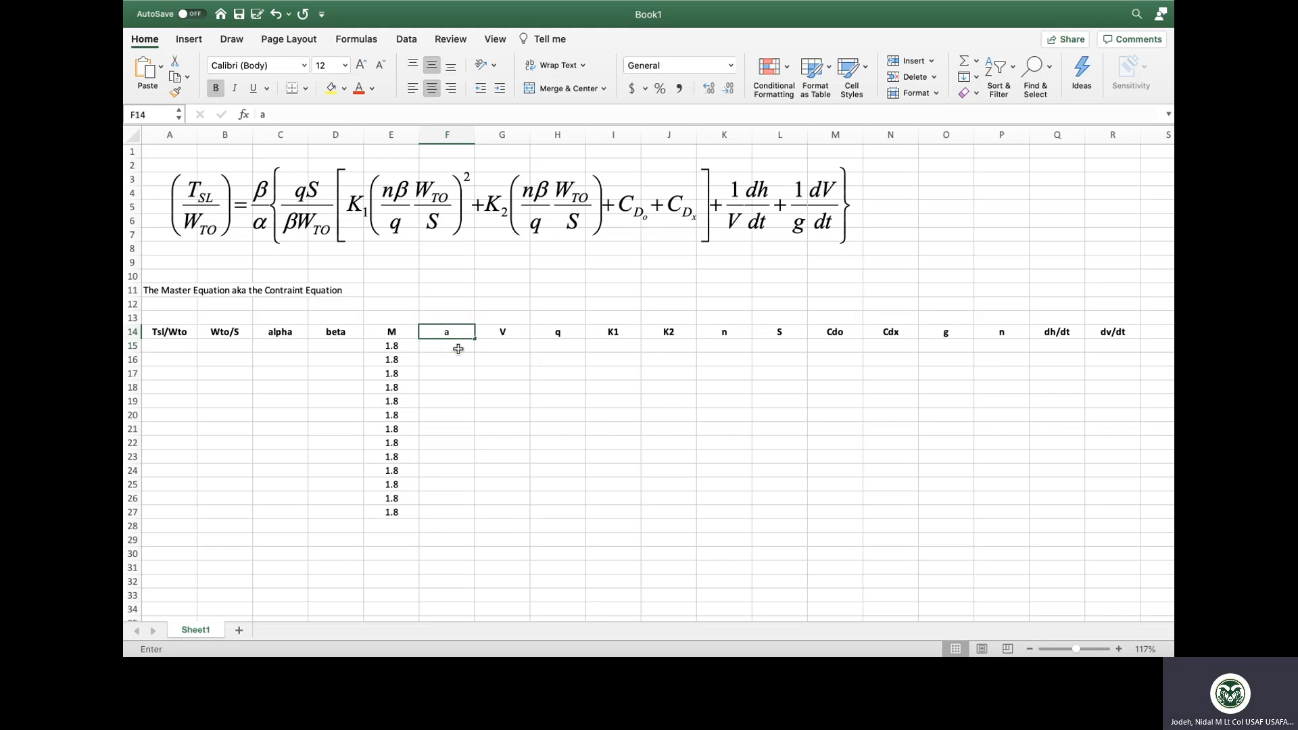
{"action": "type", "text": " (ft."}
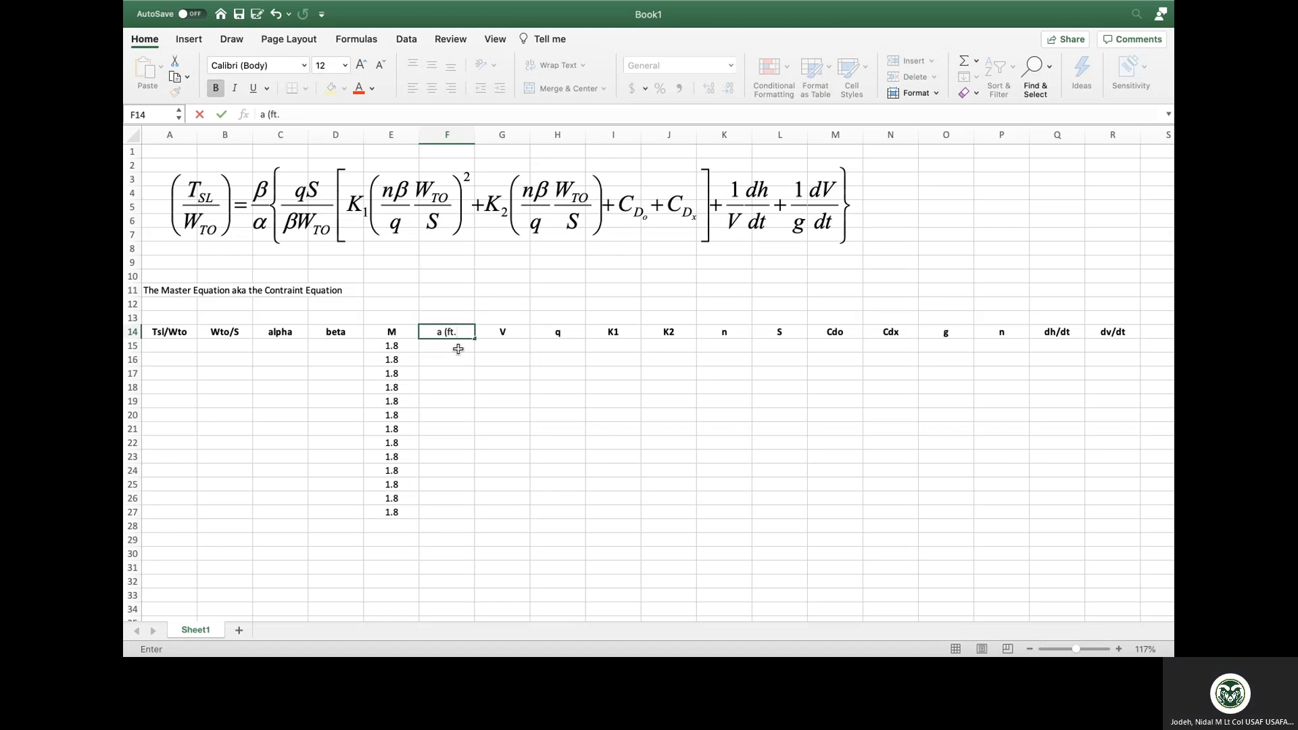
{"action": "key", "text": "BackSpace"}
{"action": "type", "text": "/sec)"}
{"action": "key", "text": "Return"}
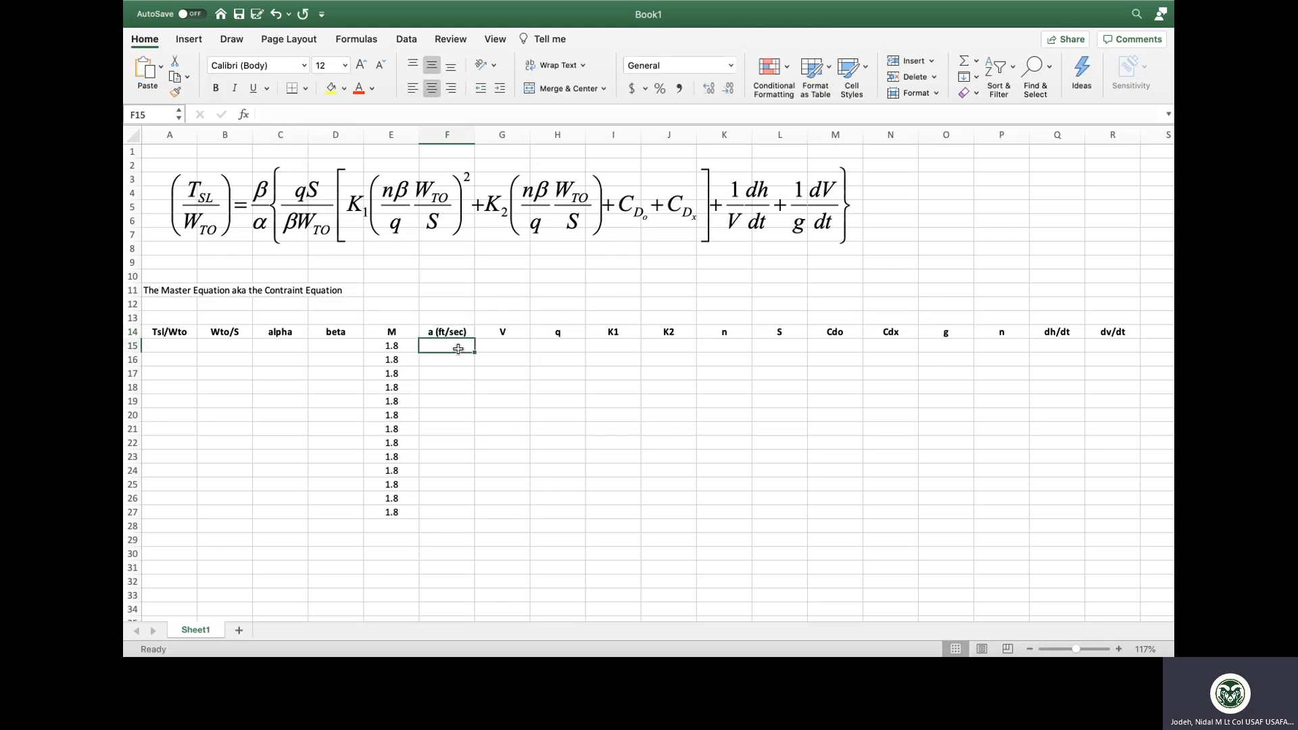
- Enter 994.8 as the speed of sound in F15 and fill it down to F27
{"action": "type", "text": "994."}
{"action": "type", "text": "8"}
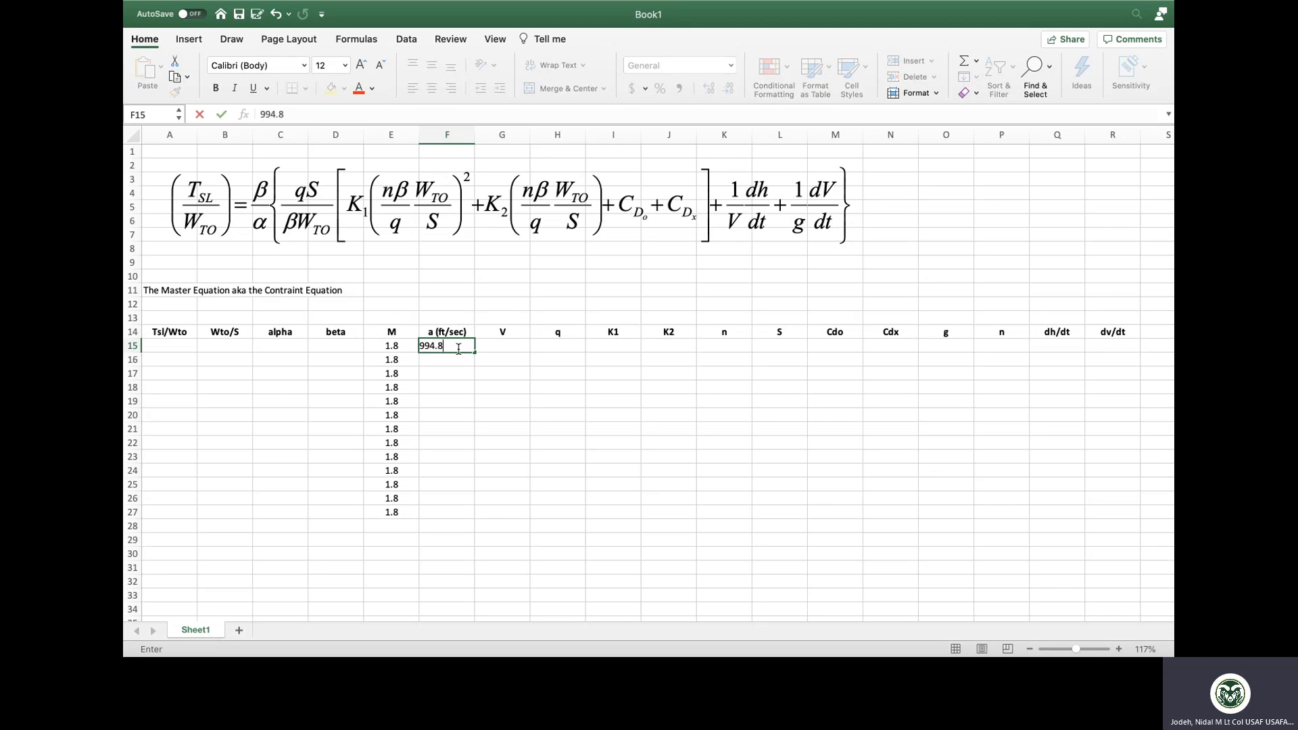
{"action": "key", "text": "ctrl+Return"}
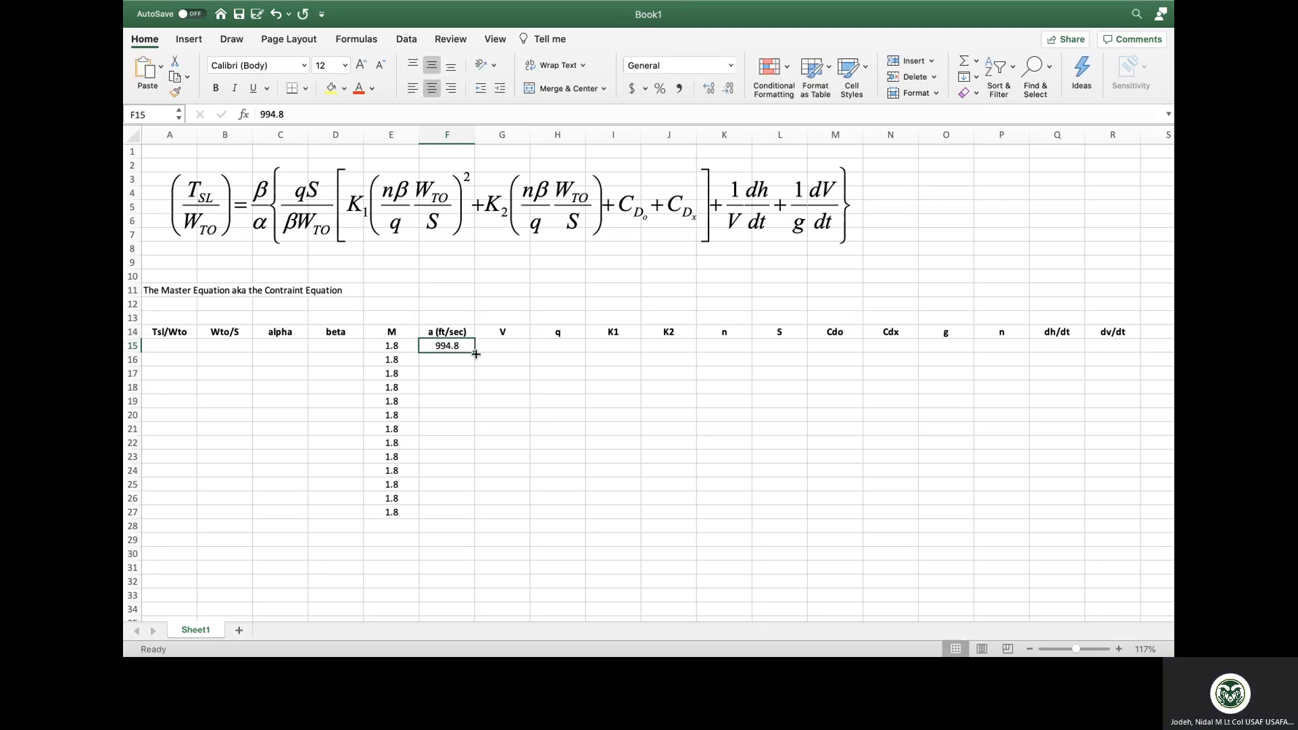
{"action": "left_click_drag", "start_coordinate": [474, 353], "coordinate": [465, 449]}
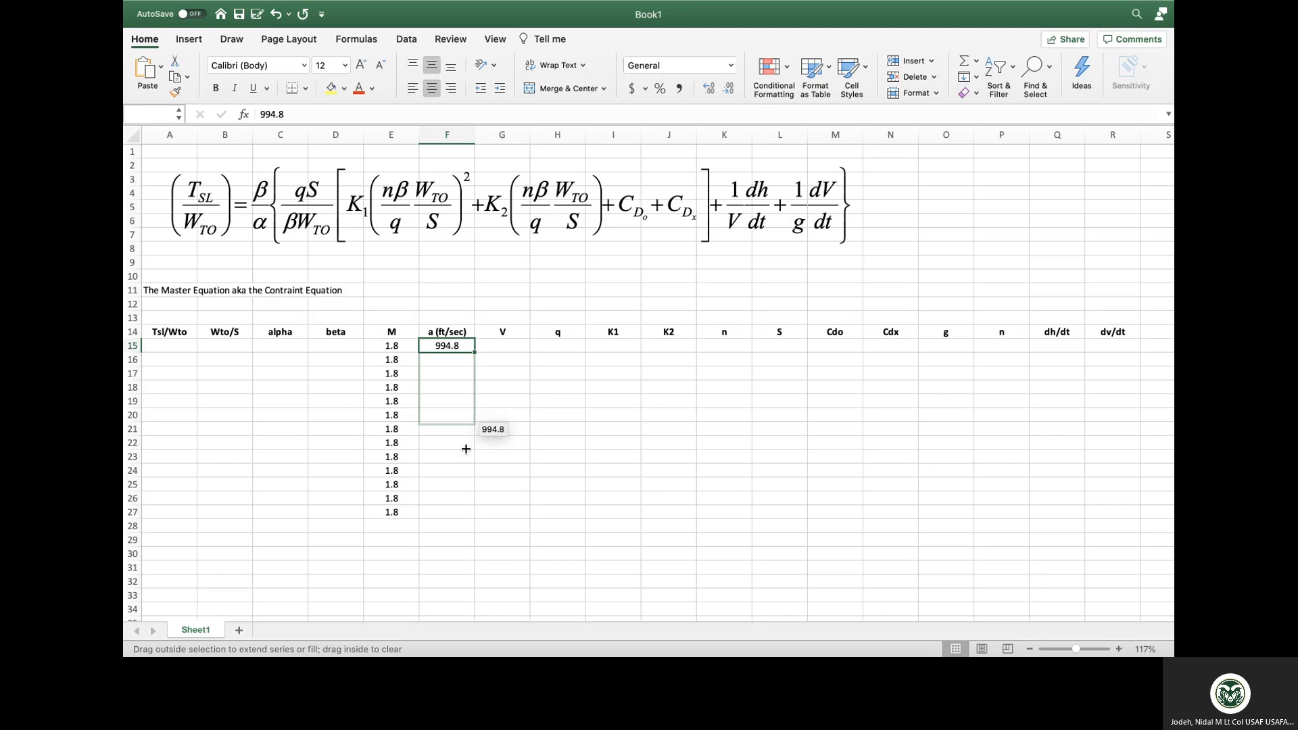
{"action": "left_click_drag", "start_coordinate": [466, 448], "coordinate": [466, 512]}
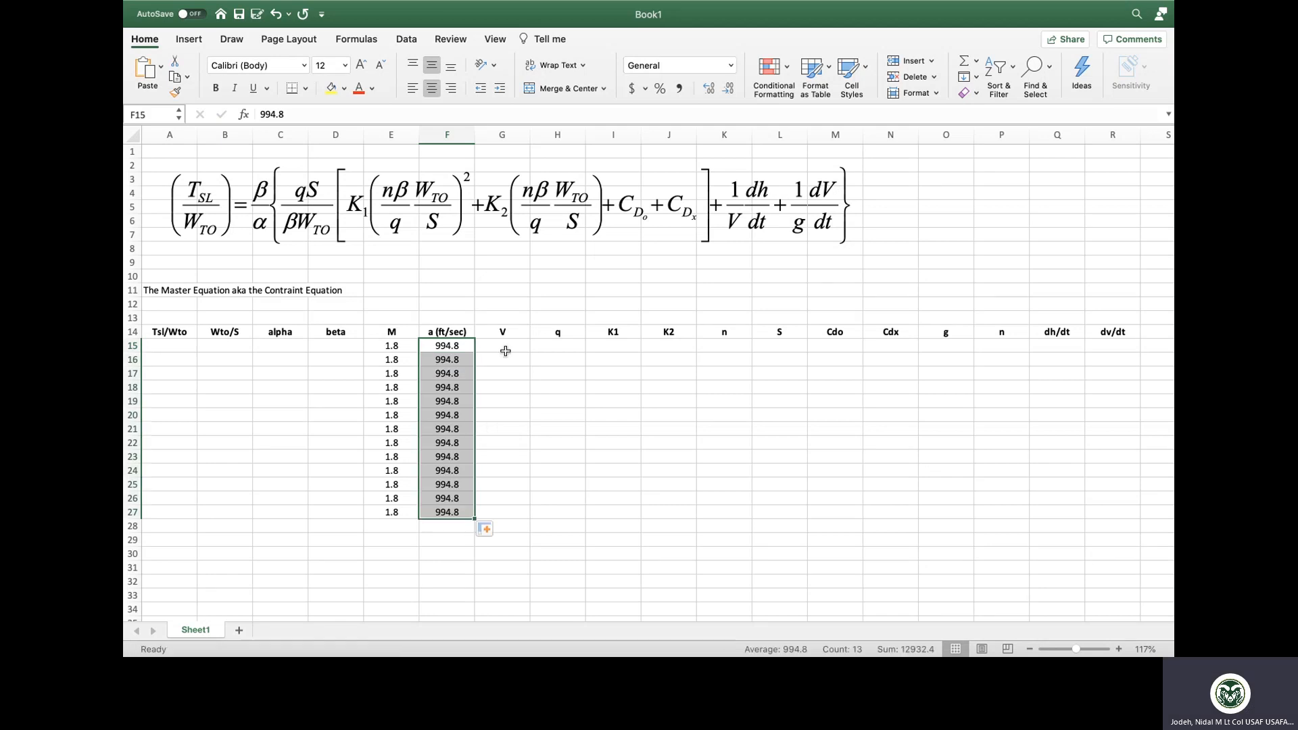
- Calculate velocity in G15 with the formula =F15*E15 and fill it down to G27
{"action": "left_click", "coordinate": [506, 351]}
{"action": "type", "text": "="}
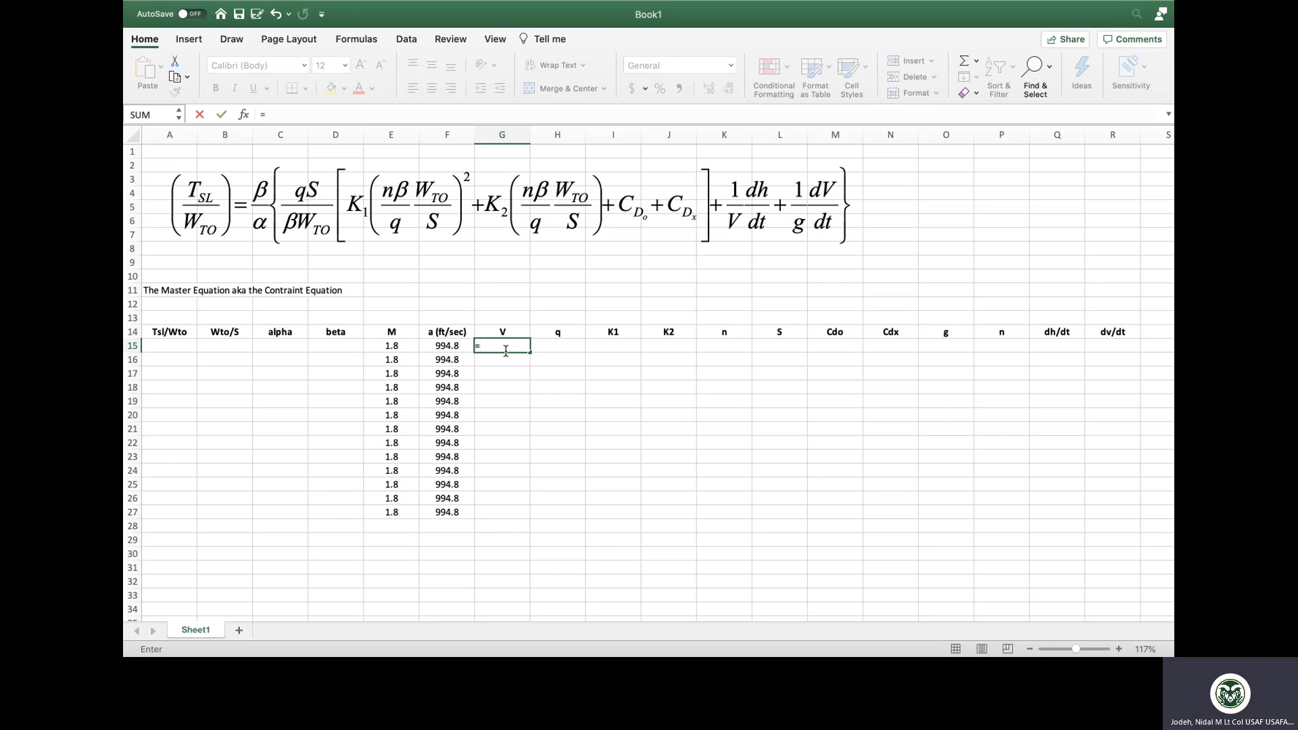
{"action": "key", "text": "Left"}
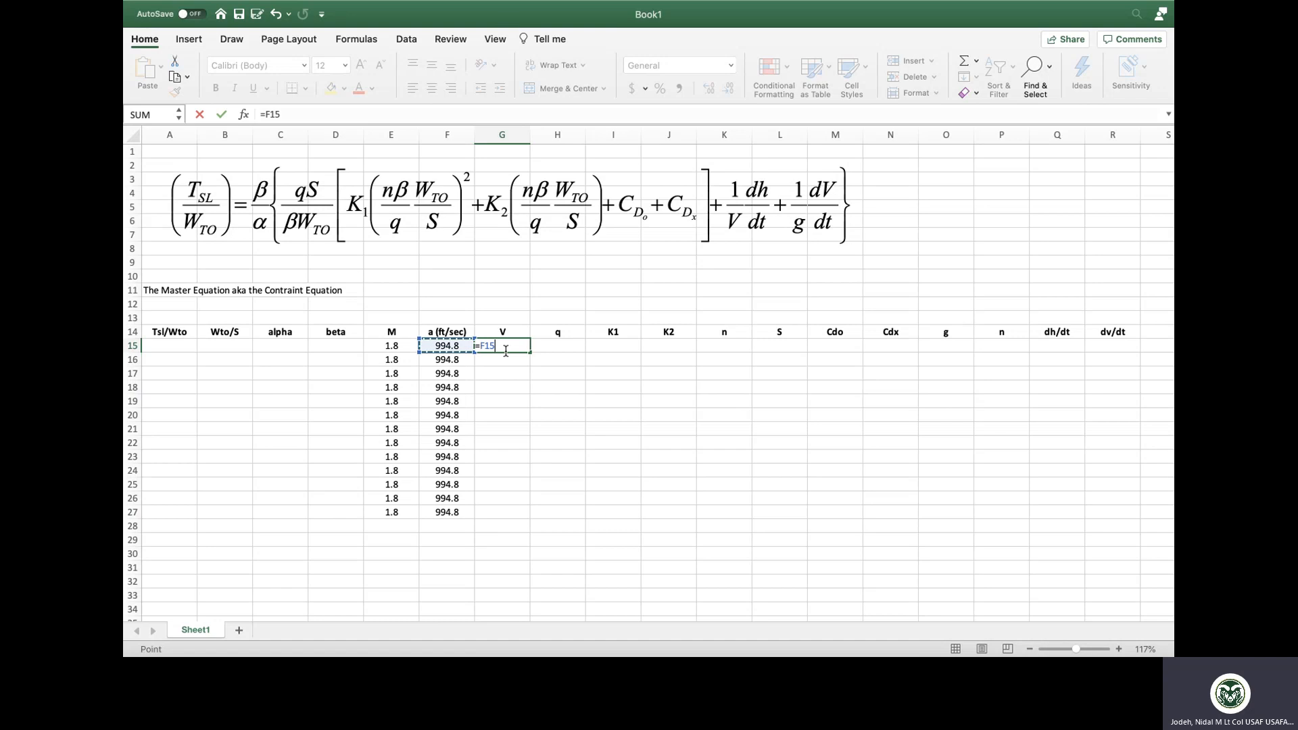
{"action": "type", "text": "*"}
{"action": "key", "text": "Left"}
{"action": "key", "text": "Left"}
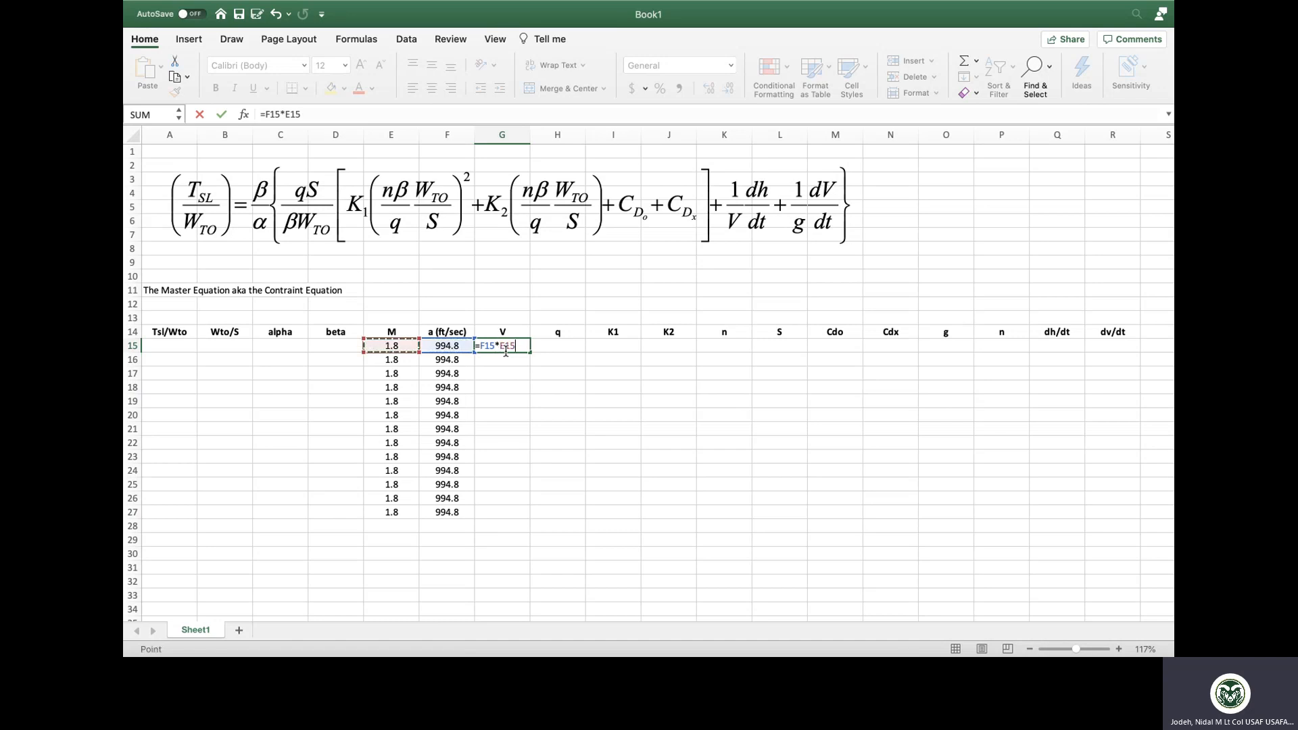
{"action": "key", "text": "Return"}
{"action": "left_click", "coordinate": [505, 350]}
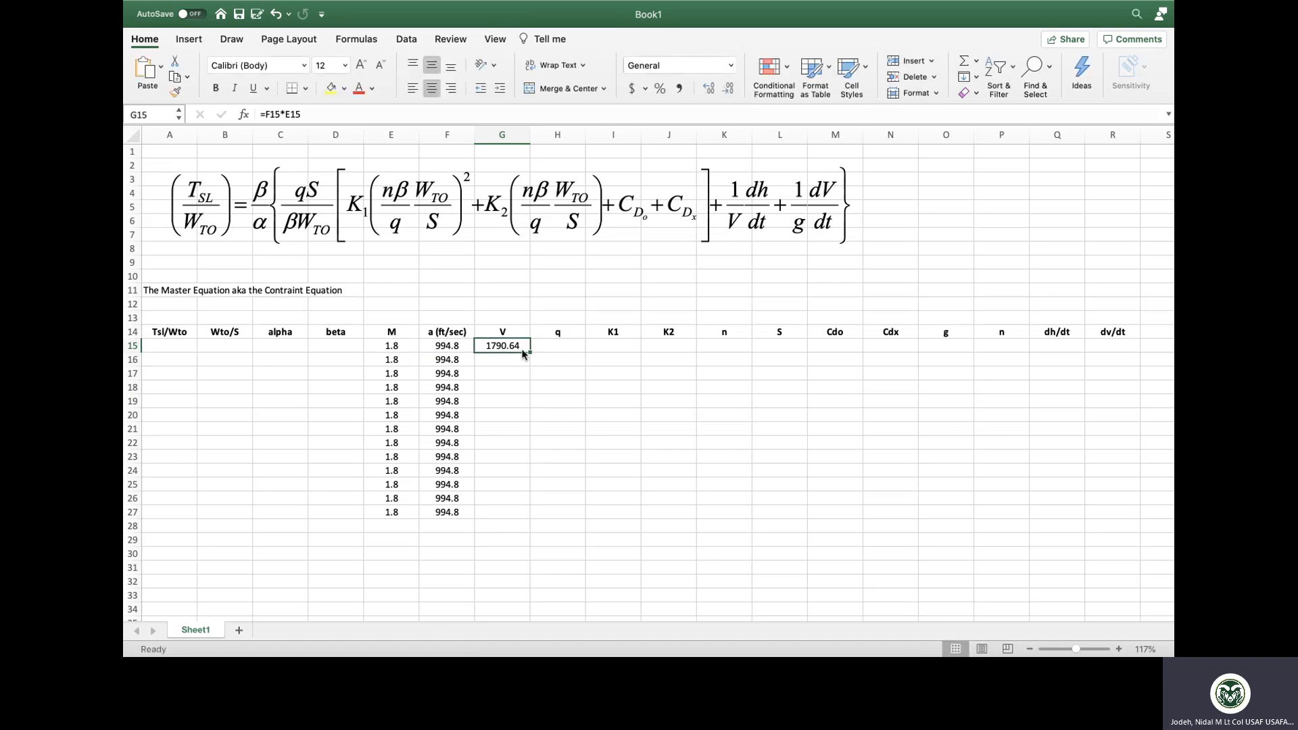
{"action": "left_click_drag", "start_coordinate": [531, 352], "coordinate": [511, 516]}
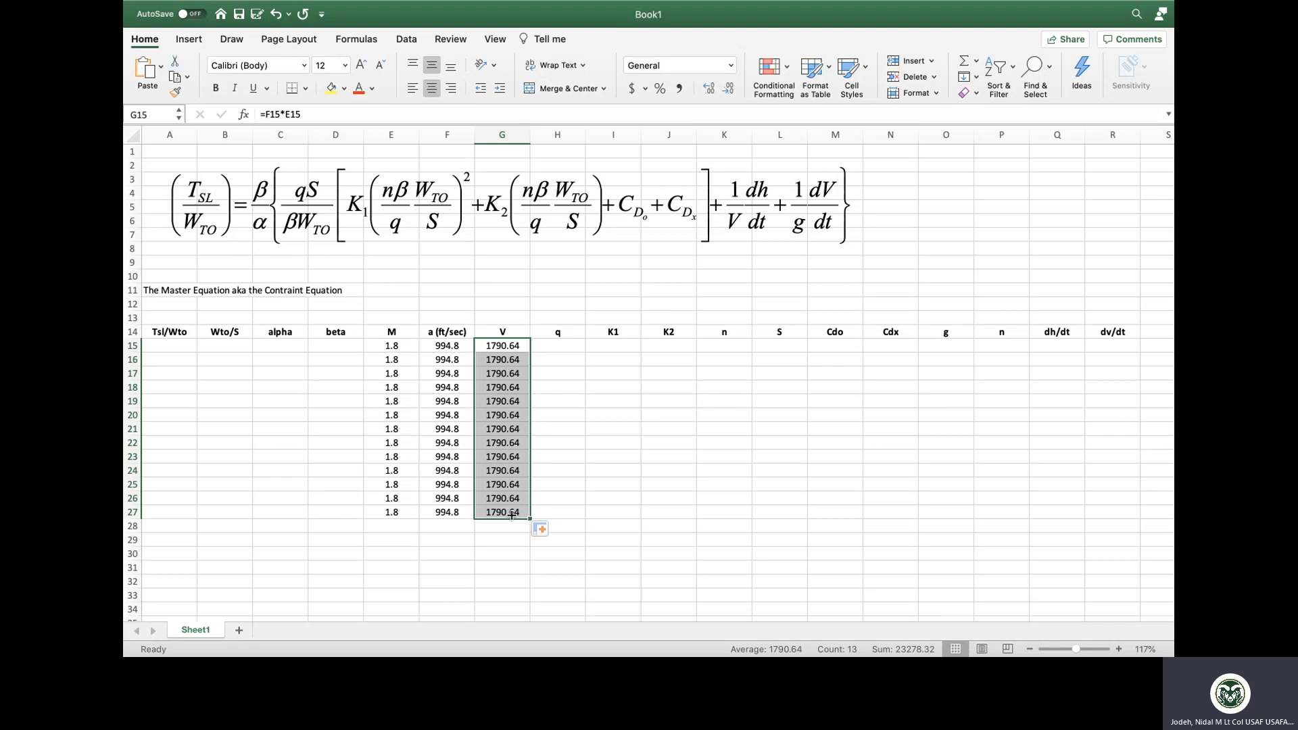
- Calculate dynamic pressure q in H15 with the formula =.5*0.000891*G15^2
{"action": "left_click_drag", "start_coordinate": [568, 347], "coordinate": [567, 350]}
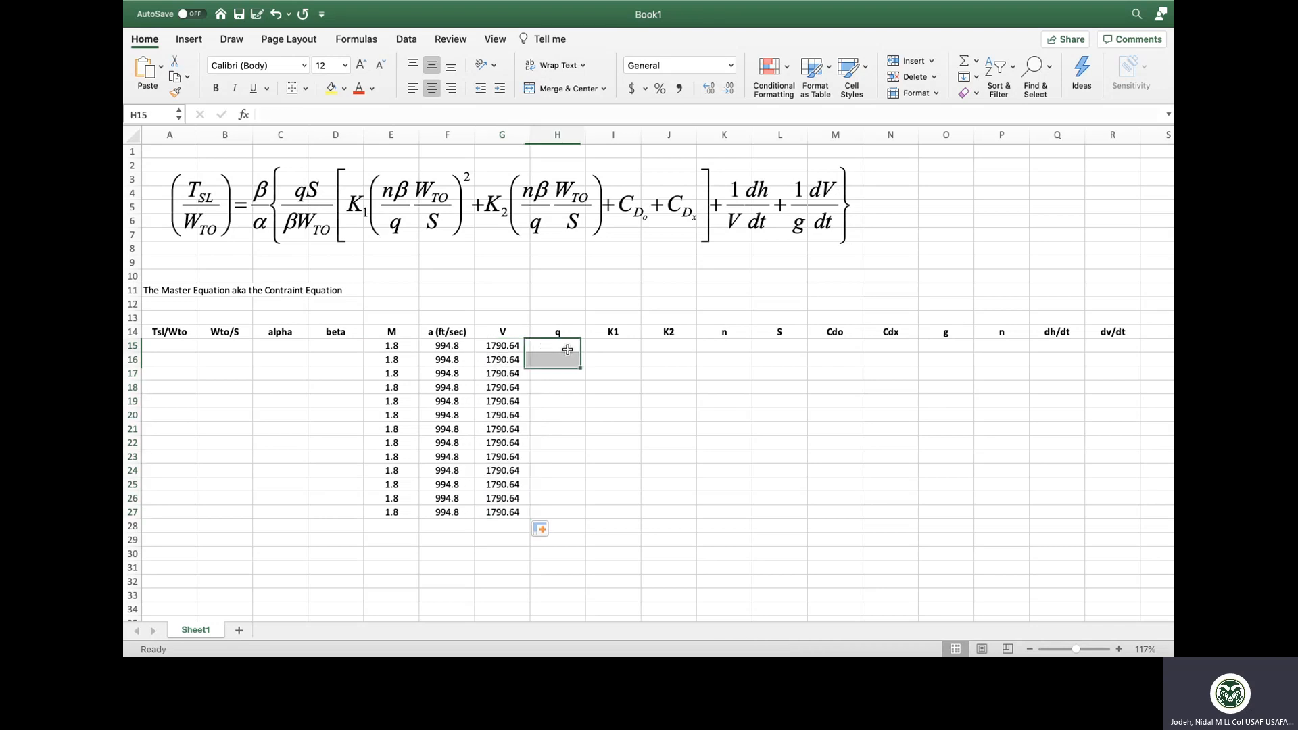
{"action": "type", "text": "=.5"}
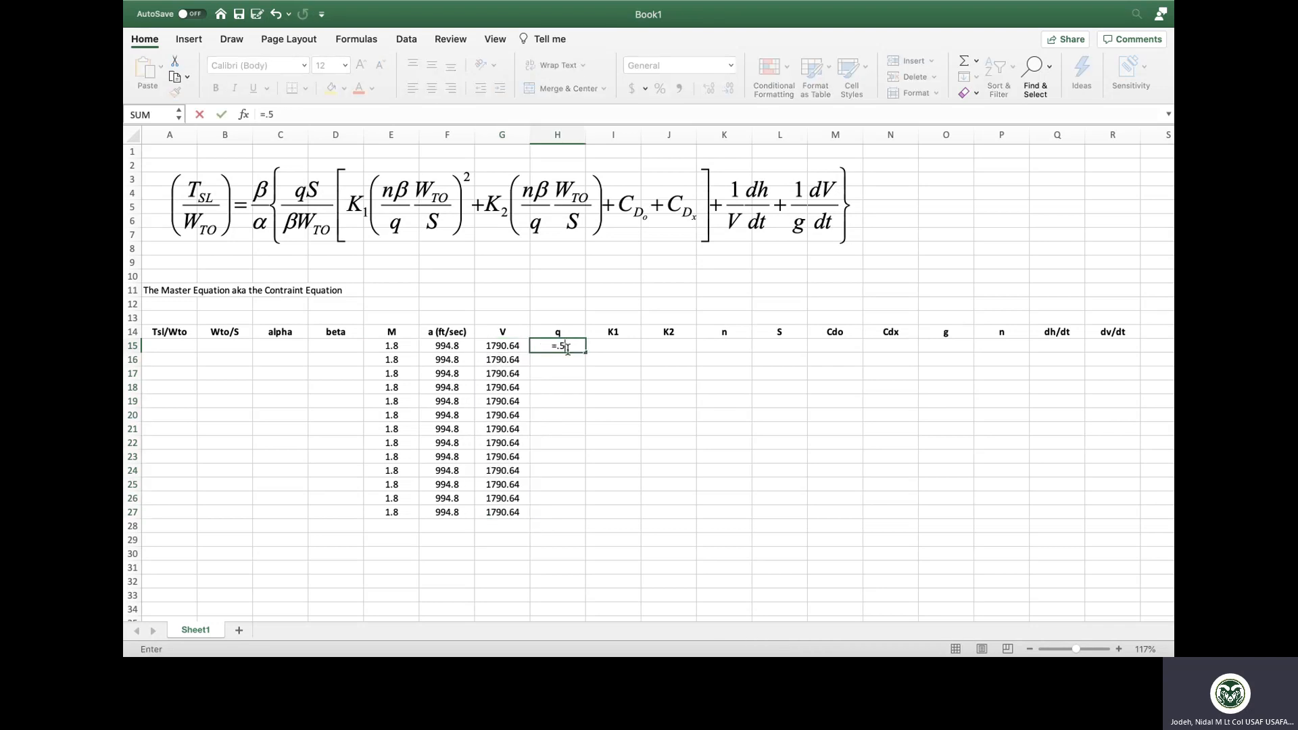
{"action": "type", "text": "*"}
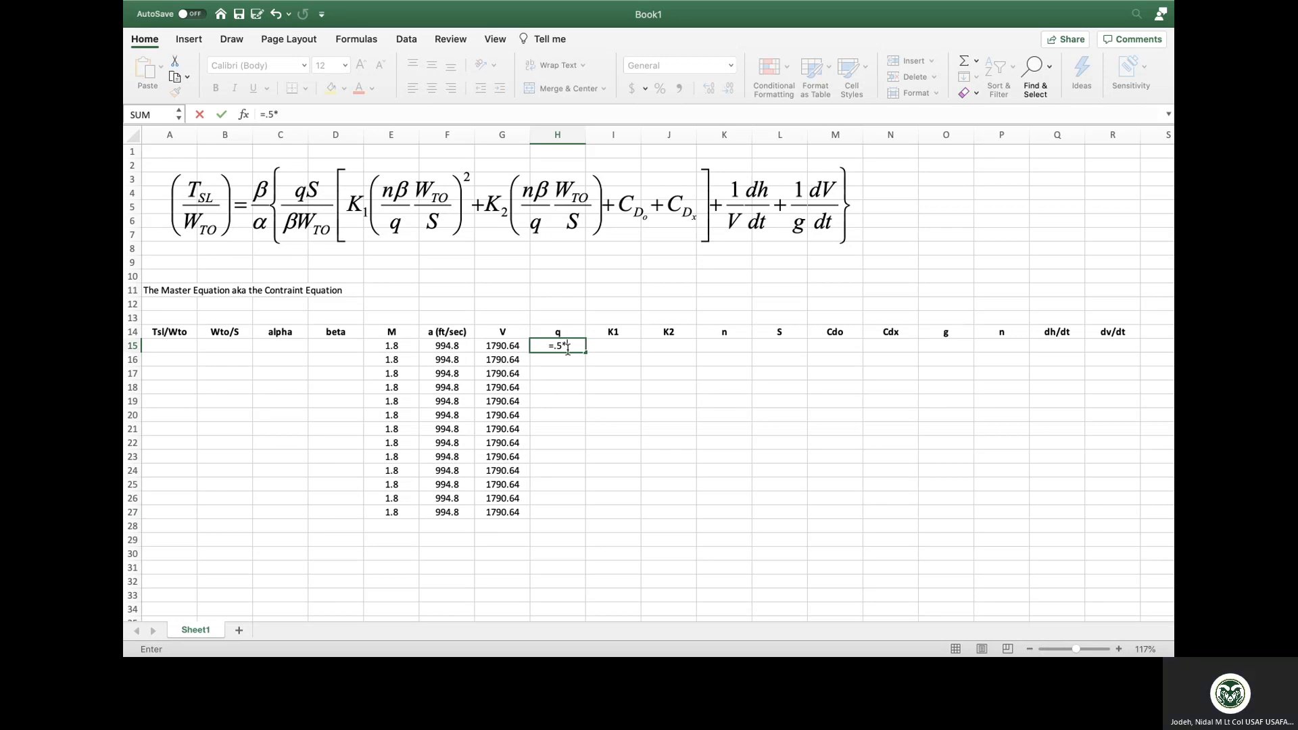
{"action": "type", "text": "0"}
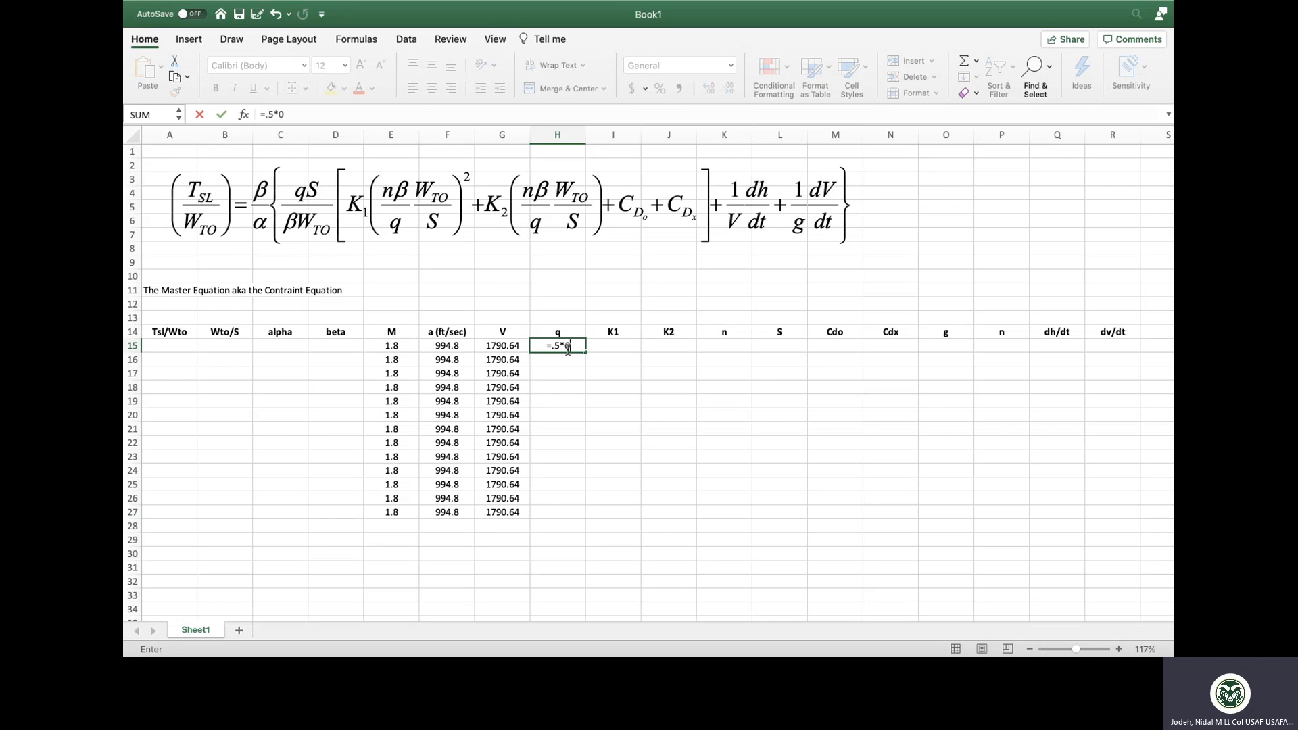
{"action": "type", "text": ".00089"}
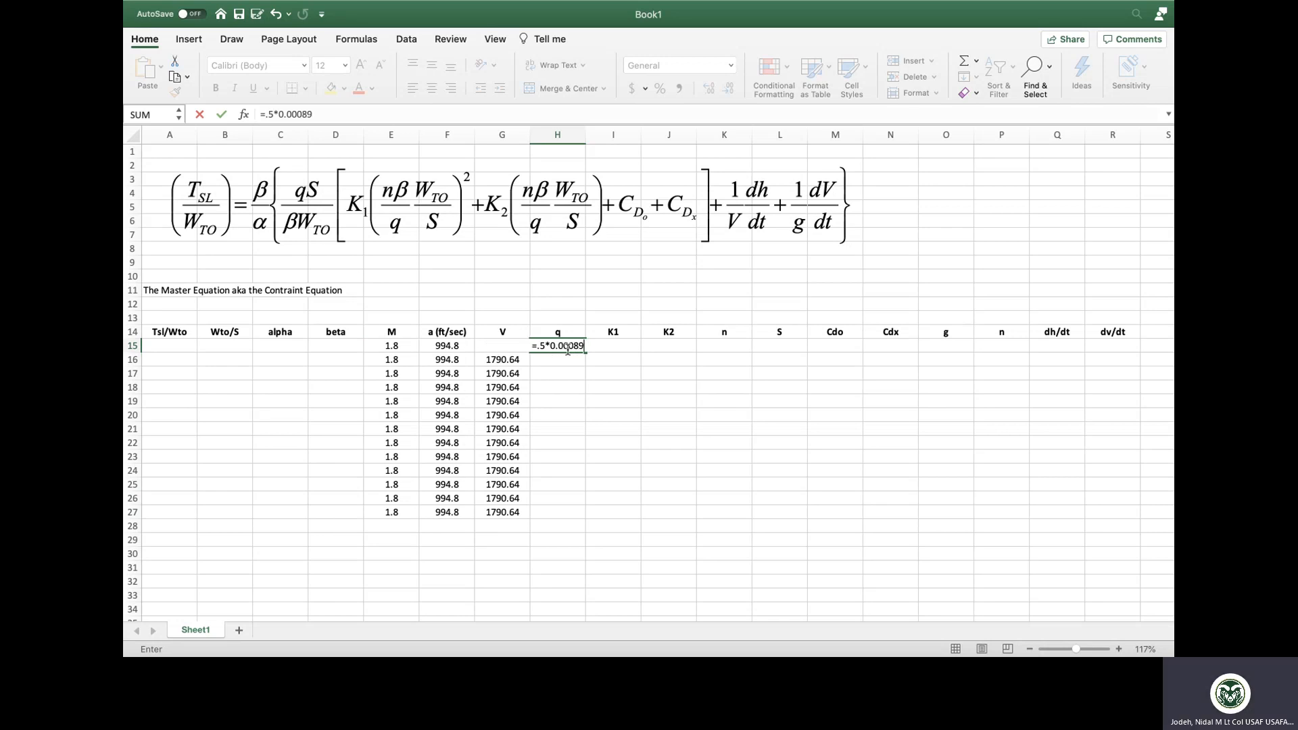
{"action": "type", "text": "1"}
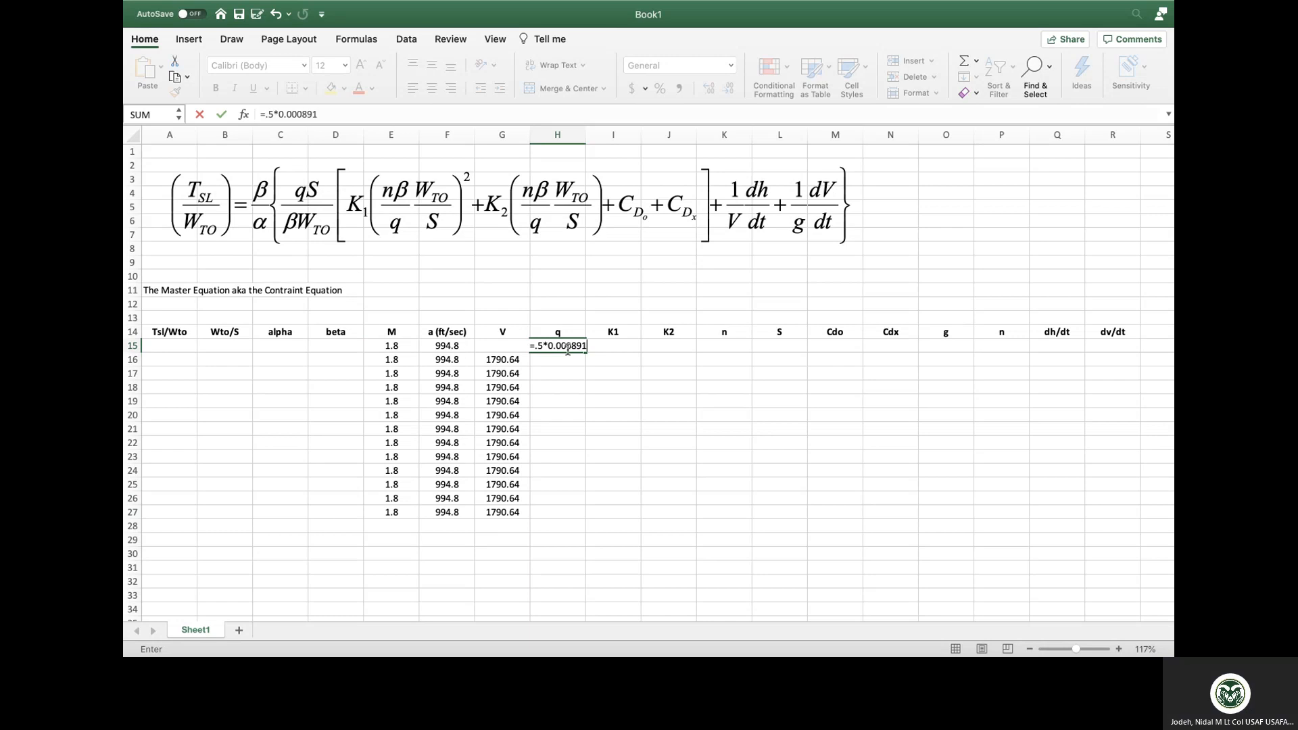
{"action": "type", "text": "*"}
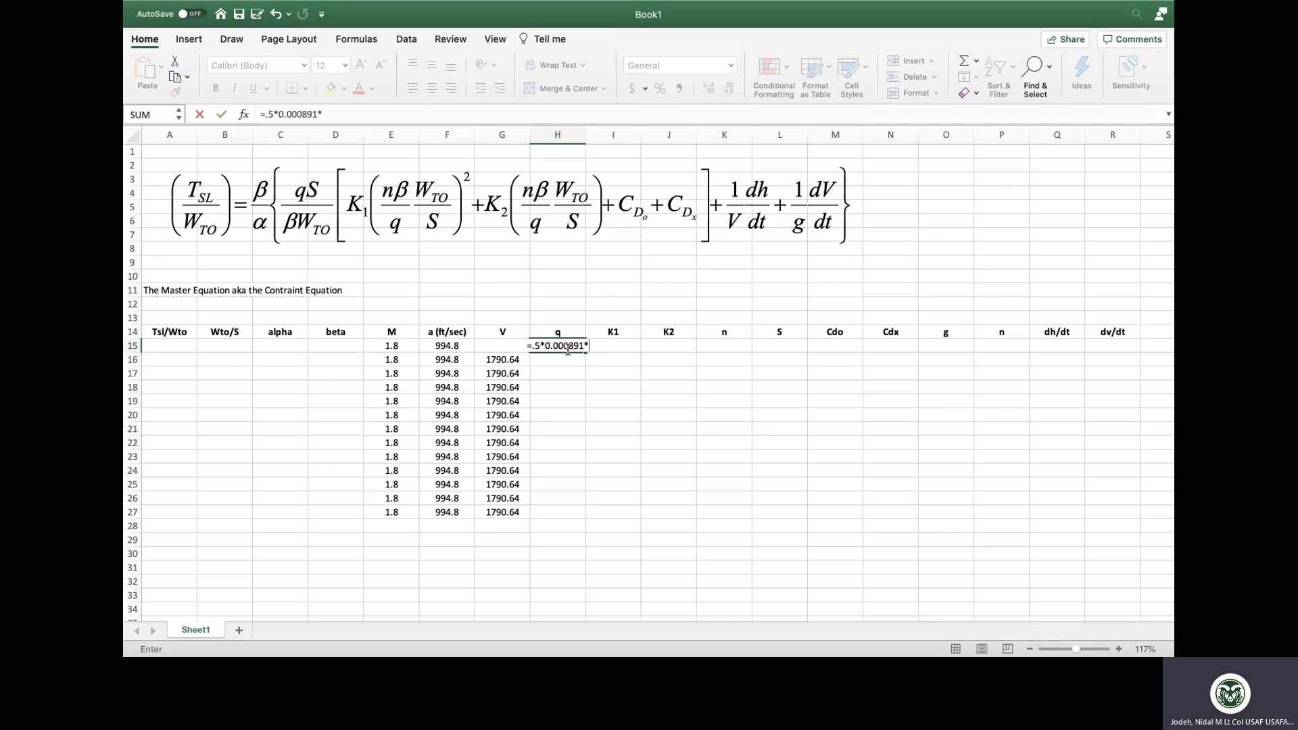
{"action": "key", "text": "Left"}
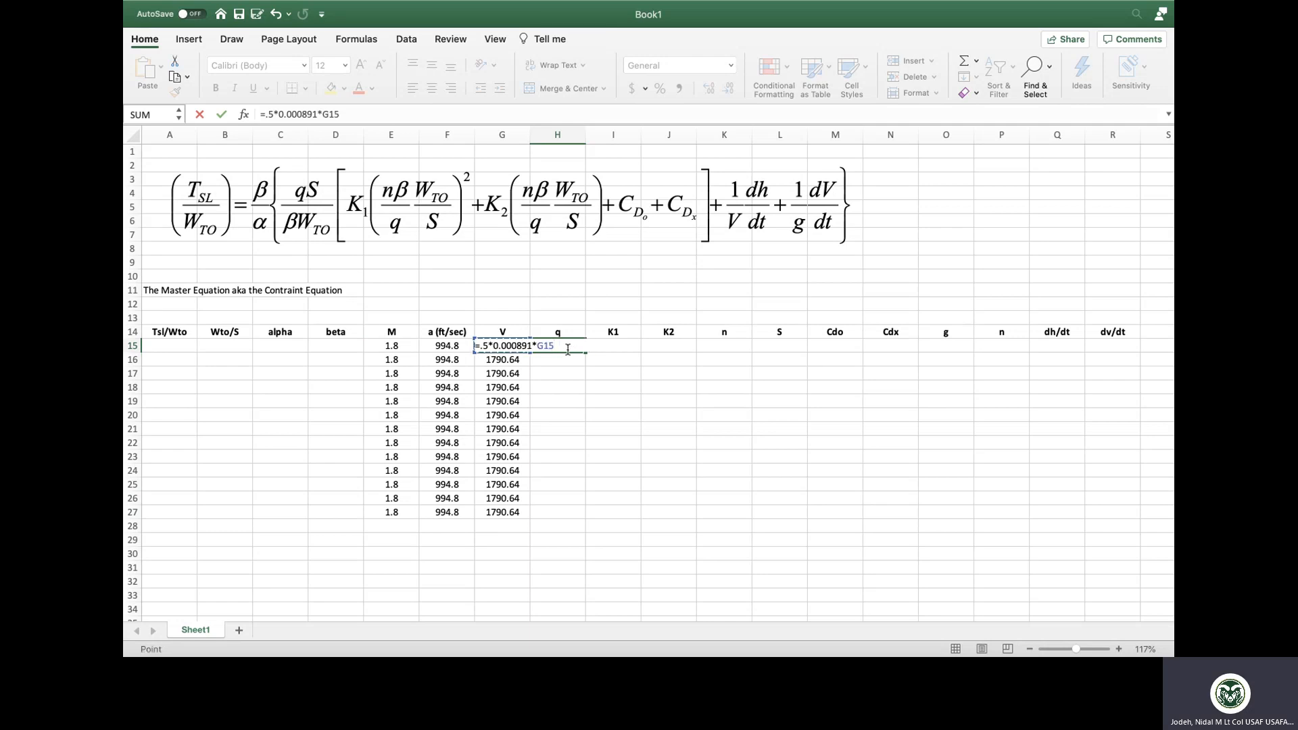
{"action": "type", "text": "^2"}
{"action": "key", "text": "Return"}
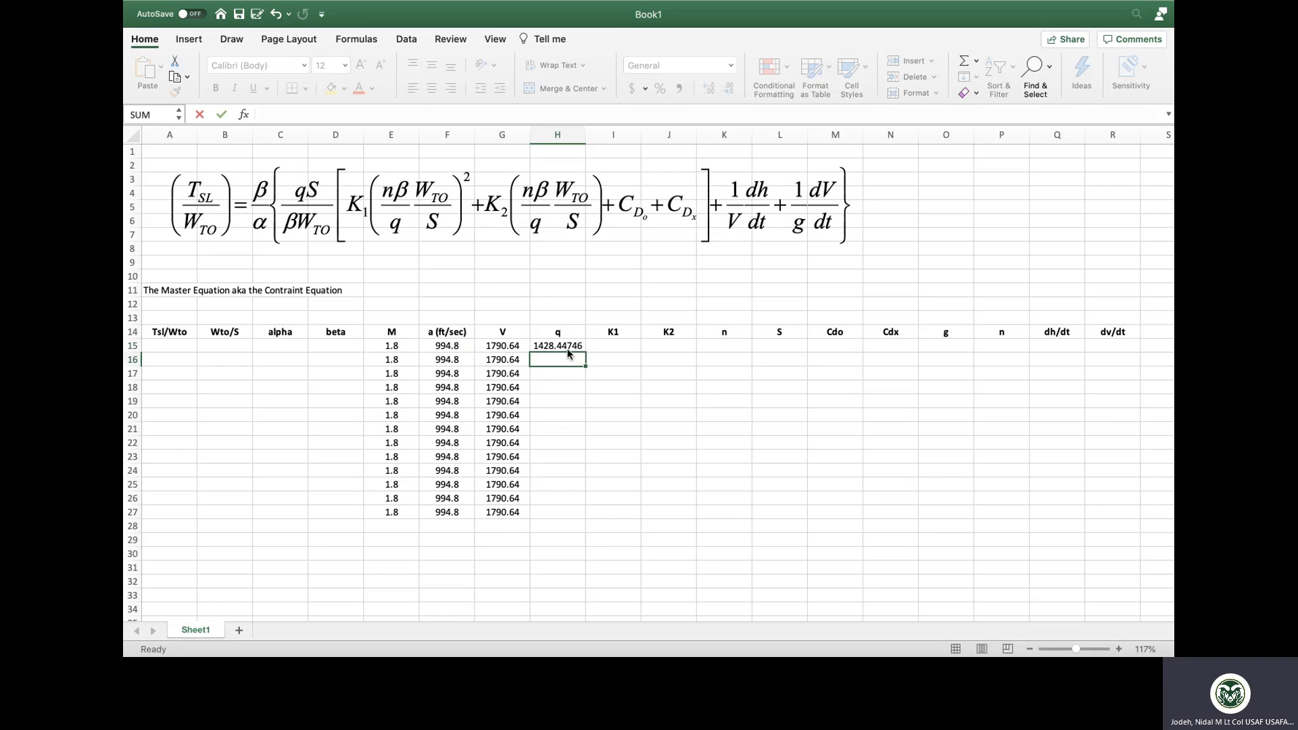
- Fill the dynamic pressure formula from H15 down to H27 and show the values with two decimal places
{"action": "left_click", "coordinate": [567, 348]}
{"action": "left_click_drag", "start_coordinate": [583, 352], "coordinate": [579, 514]}
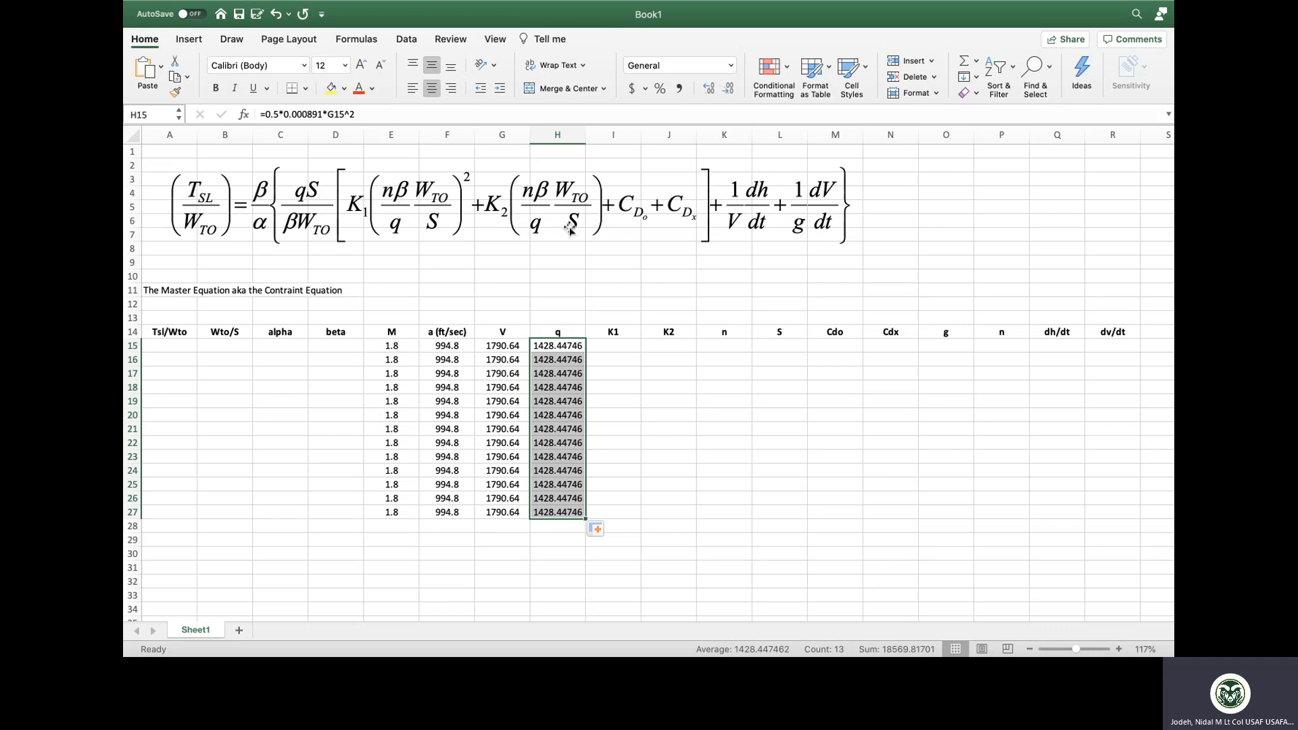
{"action": "left_click", "coordinate": [729, 92]}
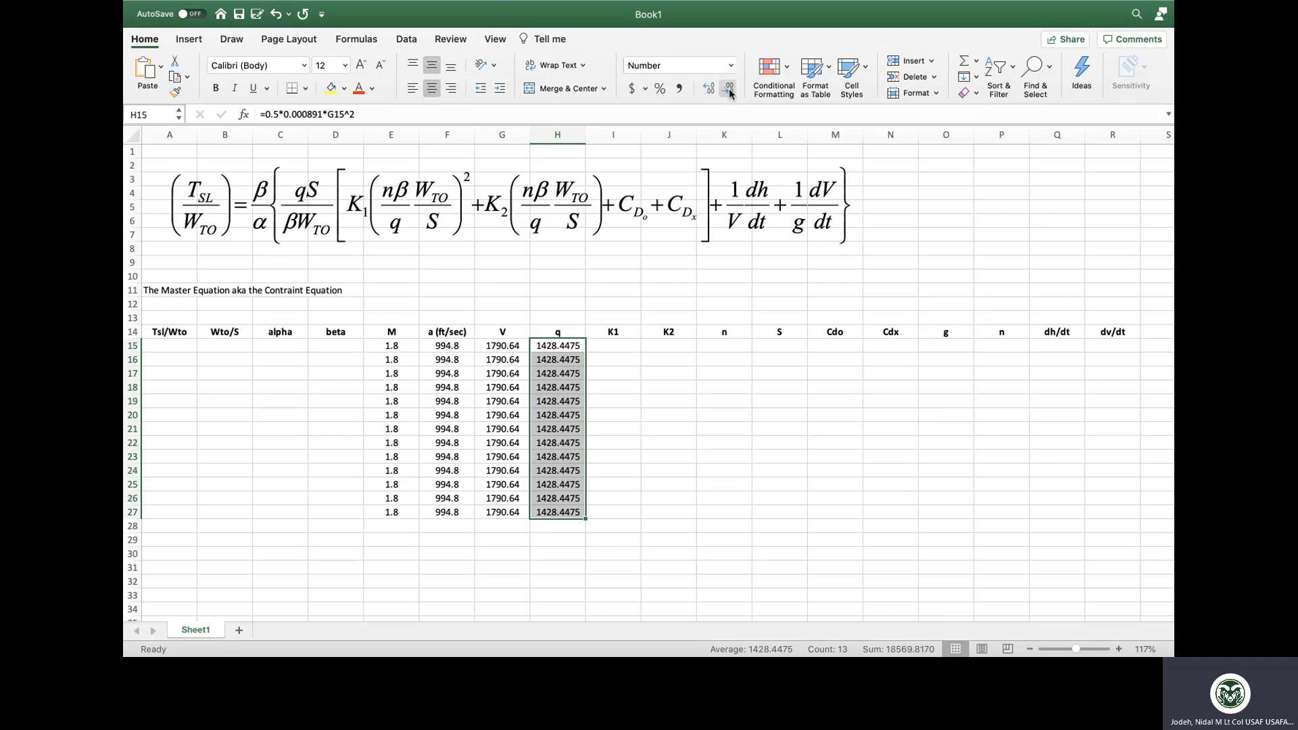
{"action": "left_click", "coordinate": [729, 93]}
{"action": "left_click", "coordinate": [729, 93]}
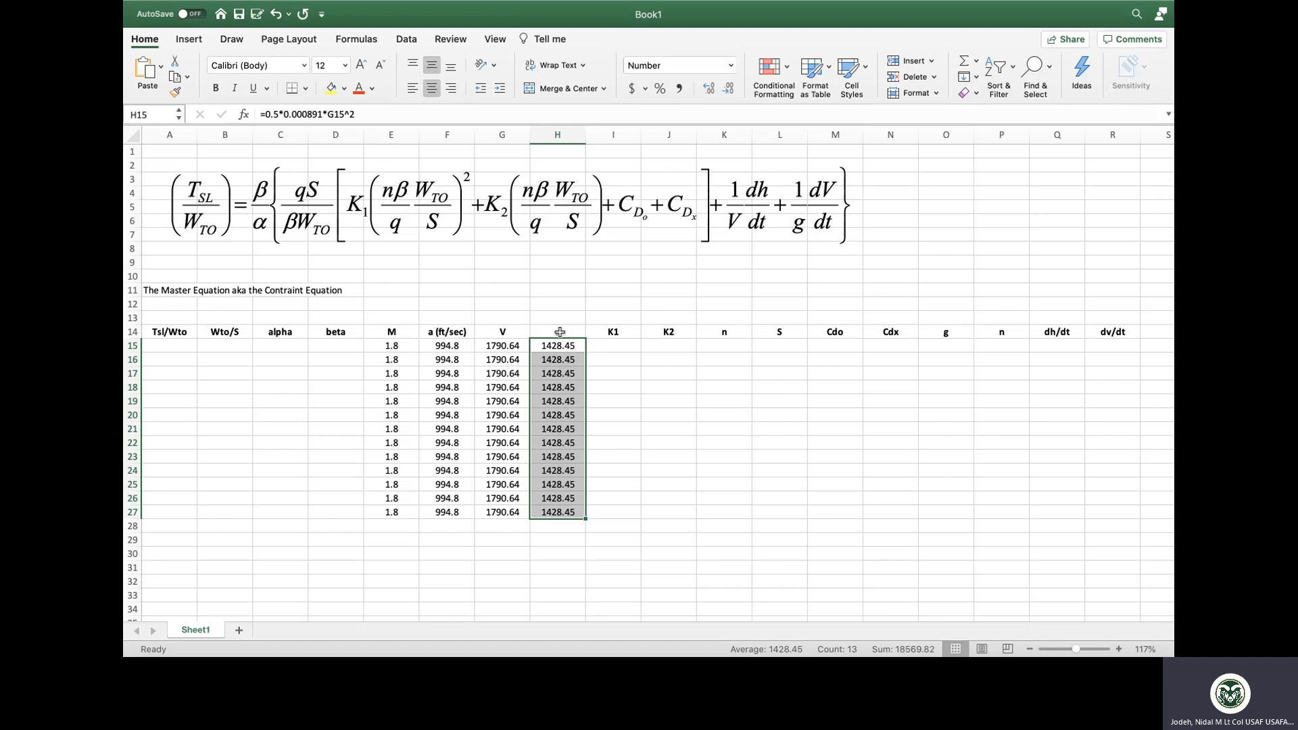
- Add units to the velocity and dynamic pressure headers so G14 reads "V (ft/sec)" and H14 reads "q (lb/ft^2)"
{"action": "double_click", "coordinate": [514, 329]}
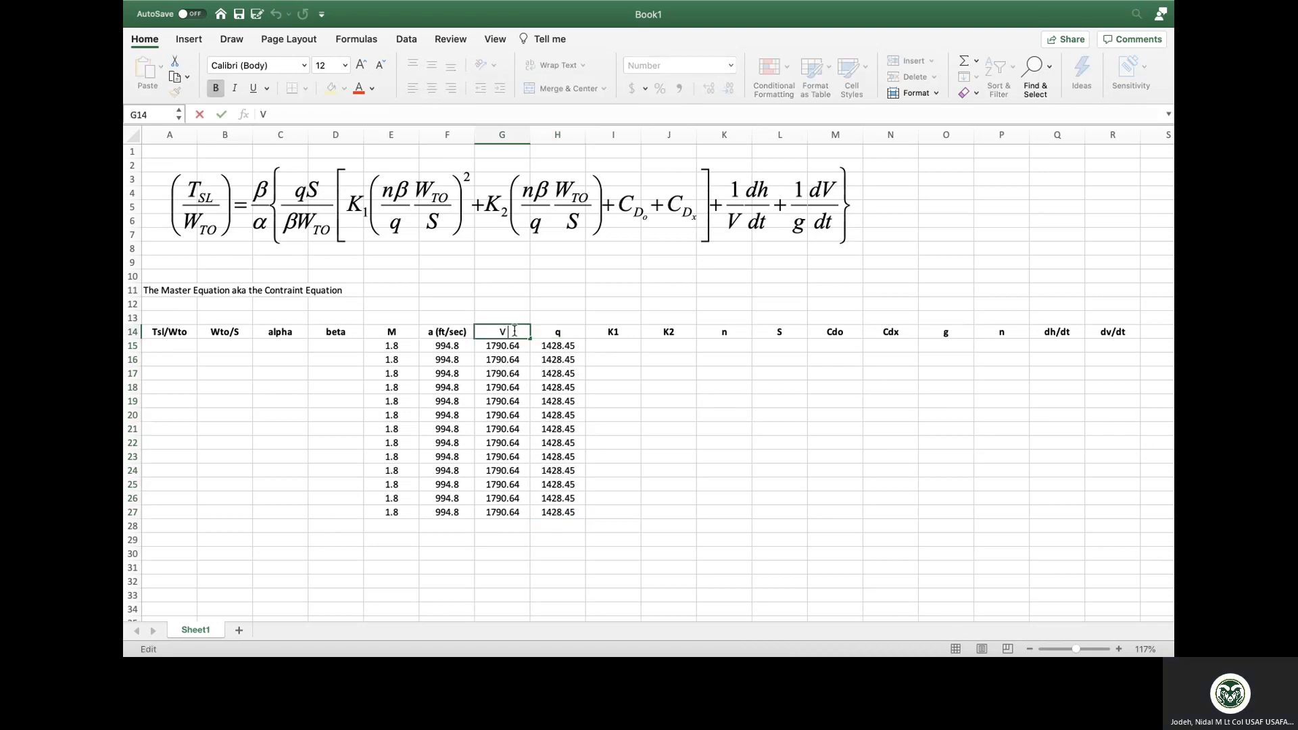
{"action": "type", "text": "("}
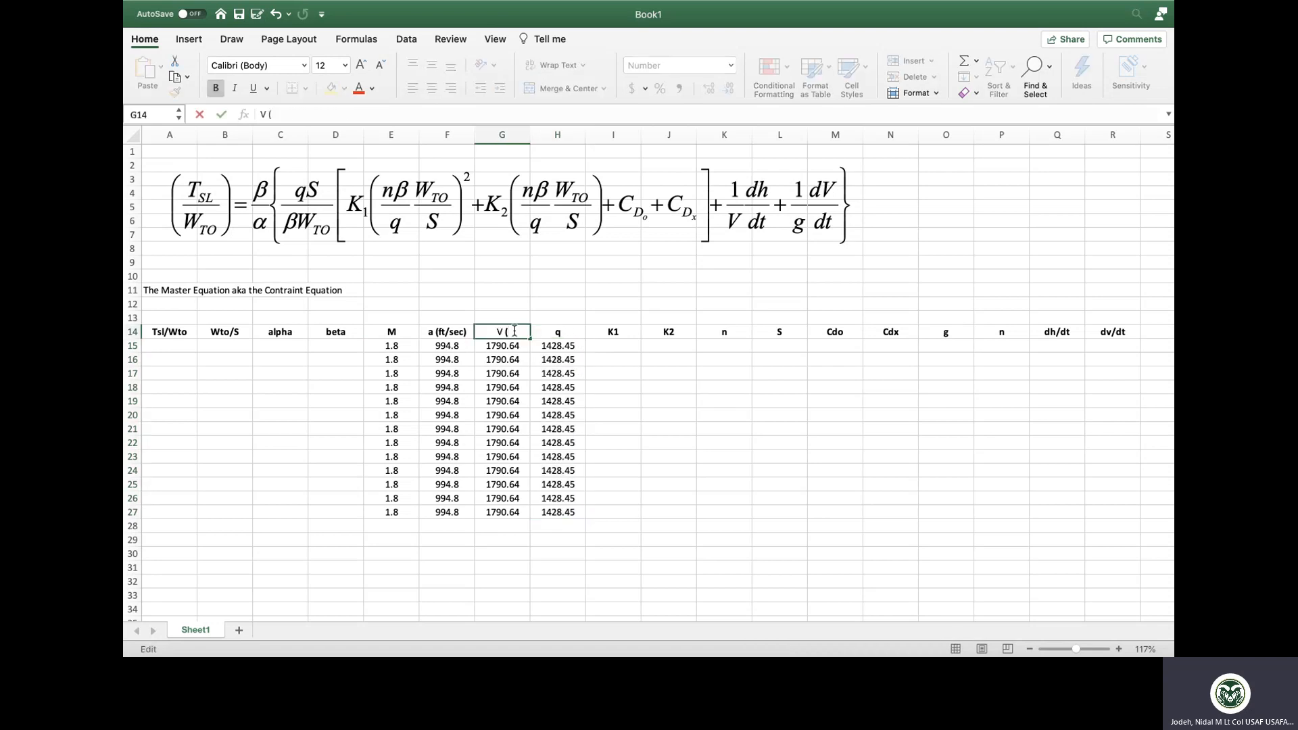
{"action": "type", "text": "ft/sec)"}
{"action": "left_click", "coordinate": [568, 330]}
{"action": "type", "text": "q ("}
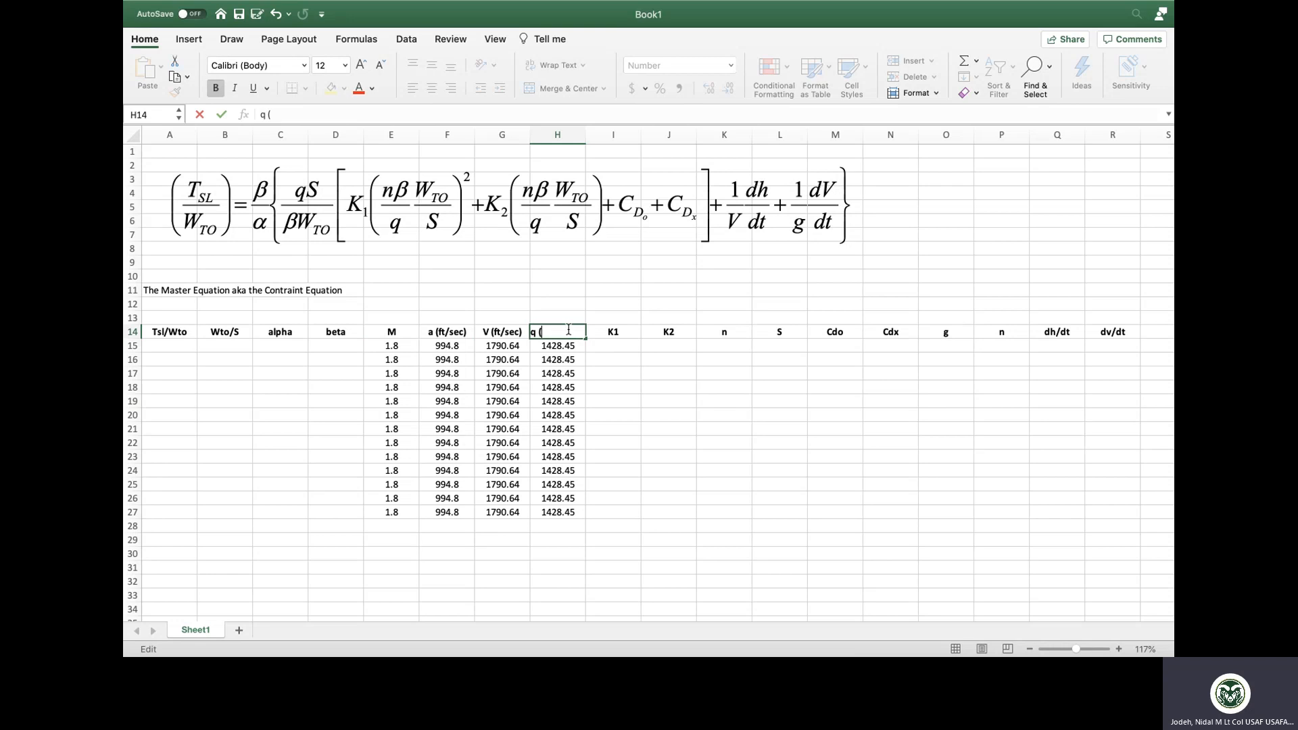
{"action": "type", "text": "lb/ft^2)"}
{"action": "key", "text": "Return"}
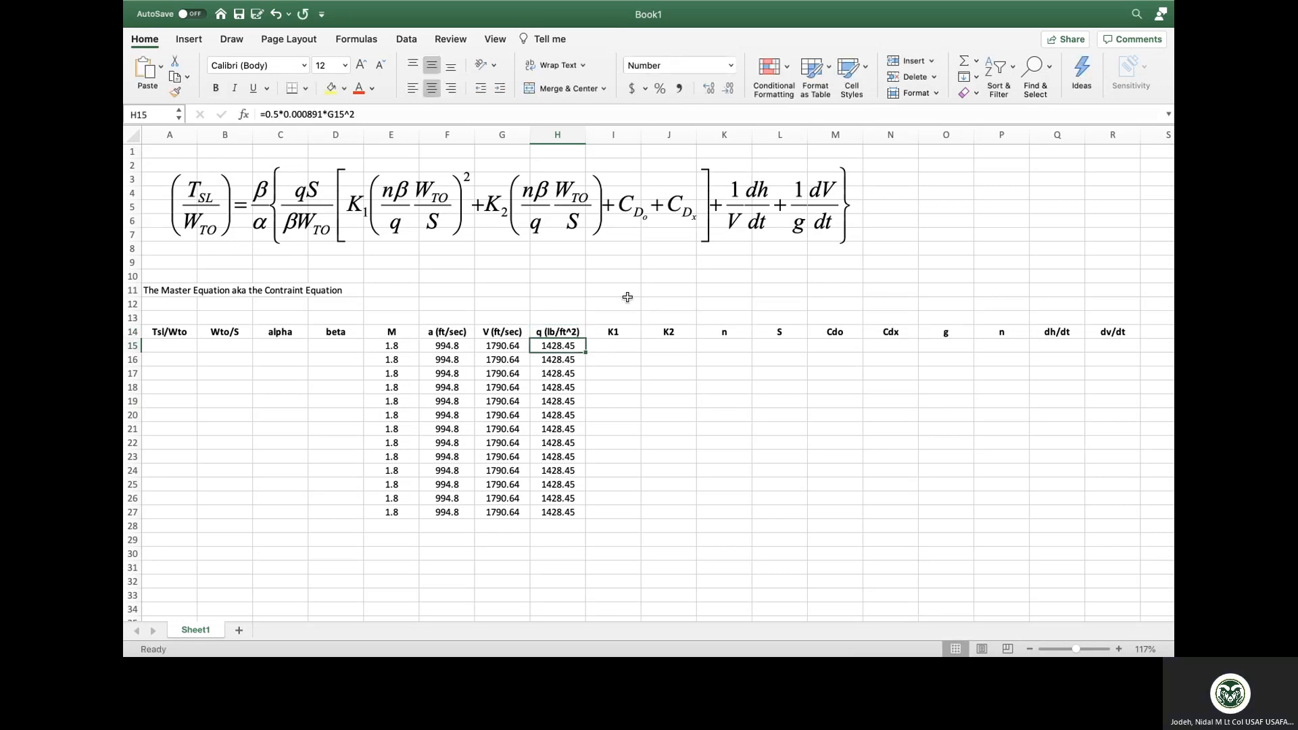
- Enter 0.224 as K1 in I15 and fill it down to I27
{"action": "key", "text": "Right"}
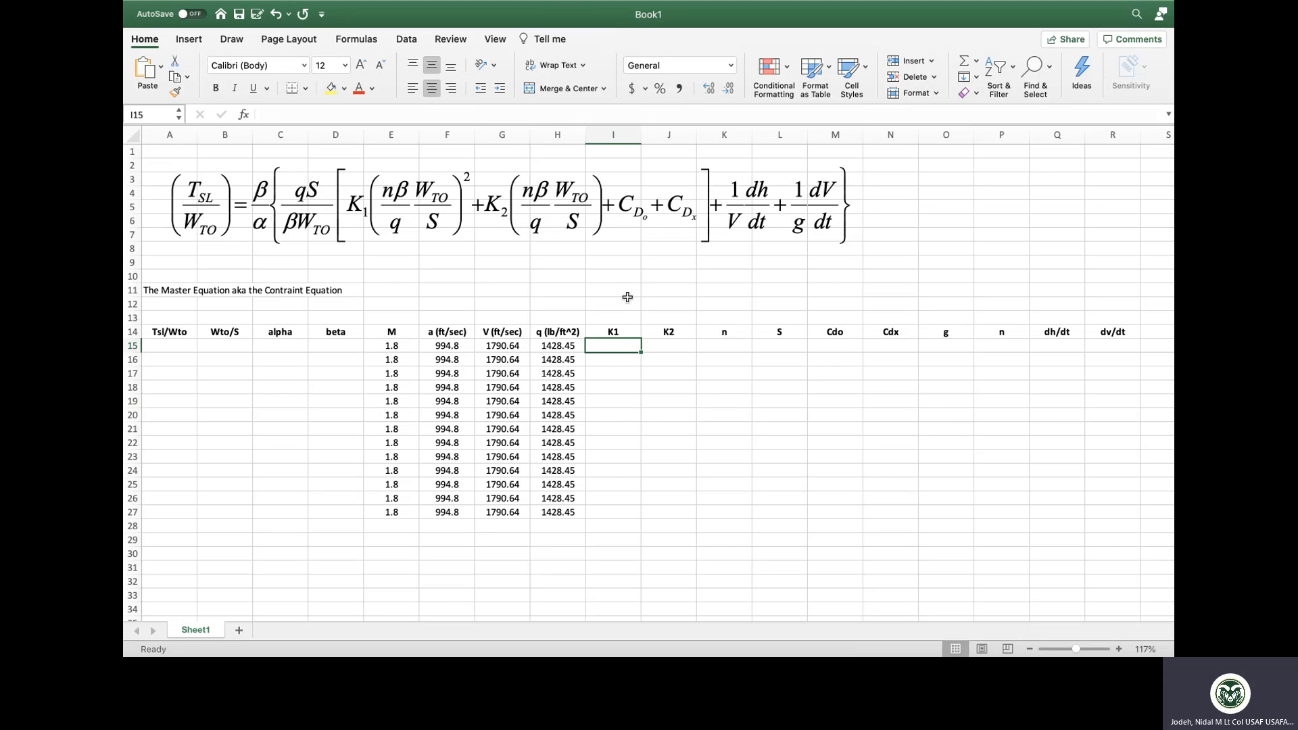
{"action": "type", "text": "0.2"}
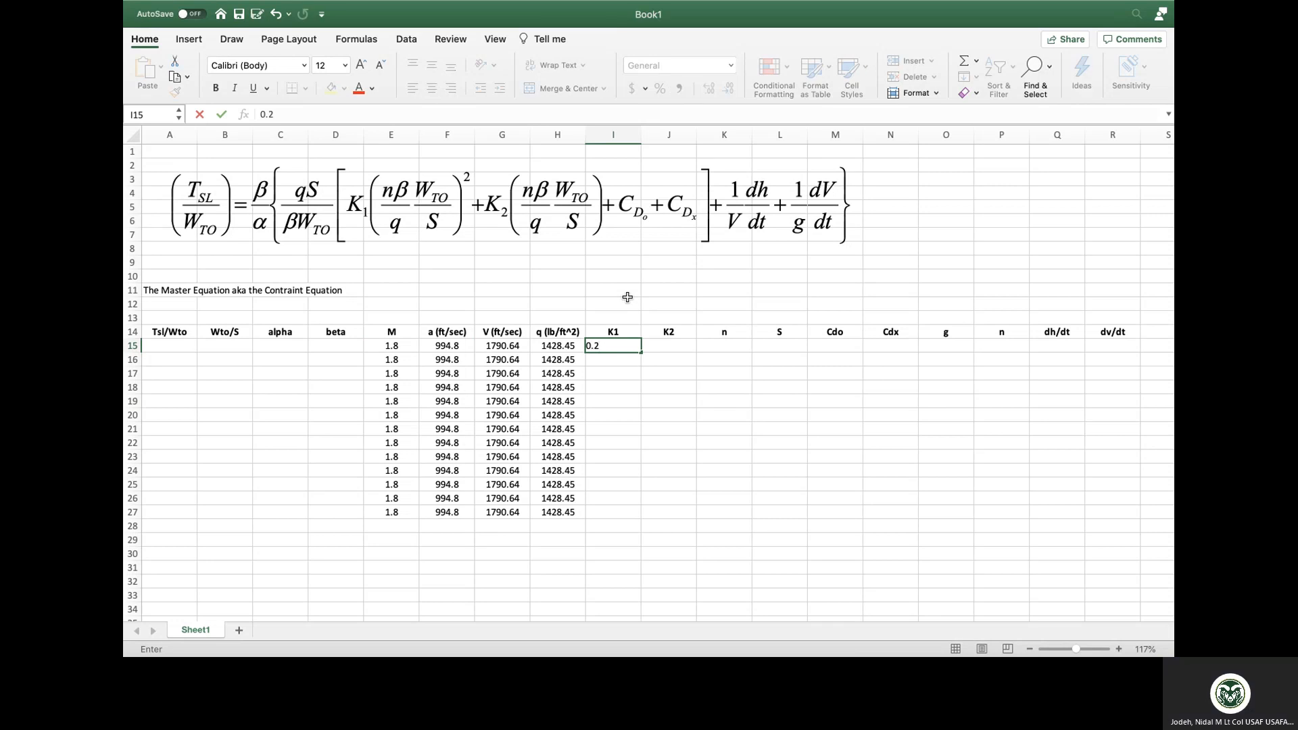
{"action": "type", "text": "24"}
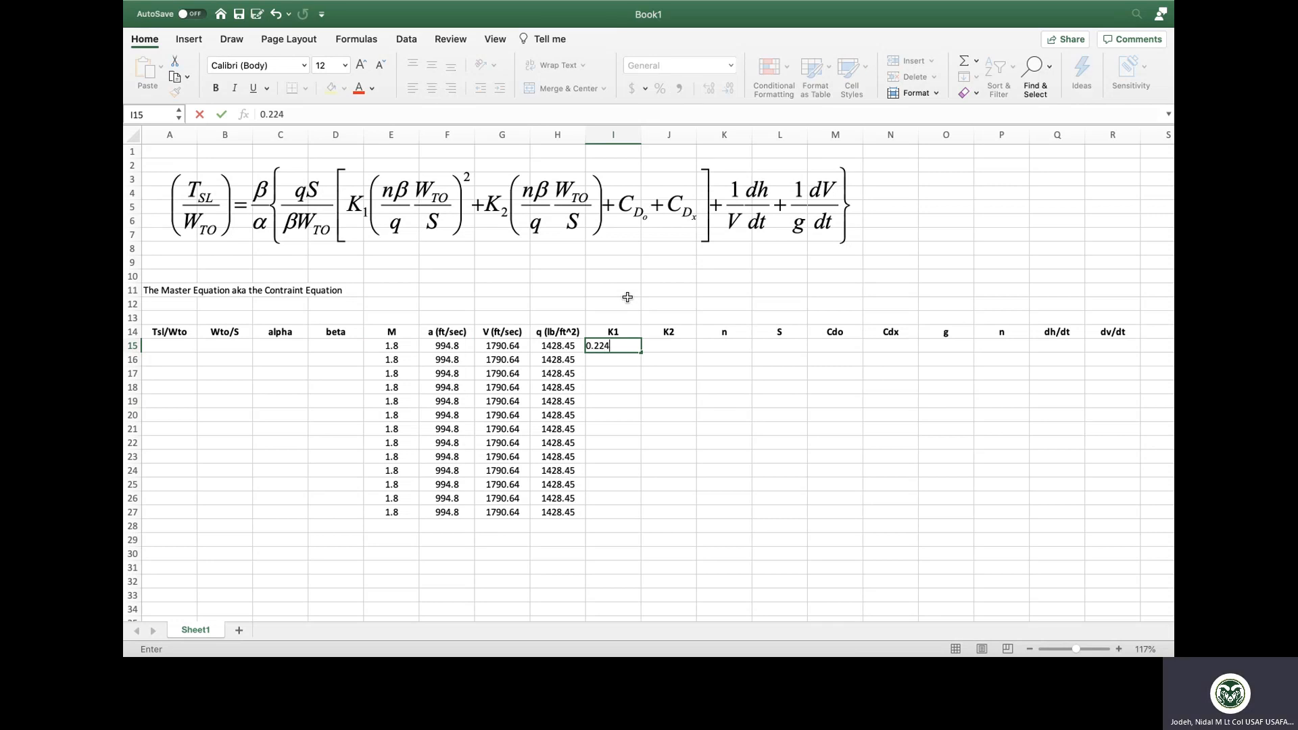
{"action": "key", "text": "Return"}
{"action": "left_click", "coordinate": [629, 348]}
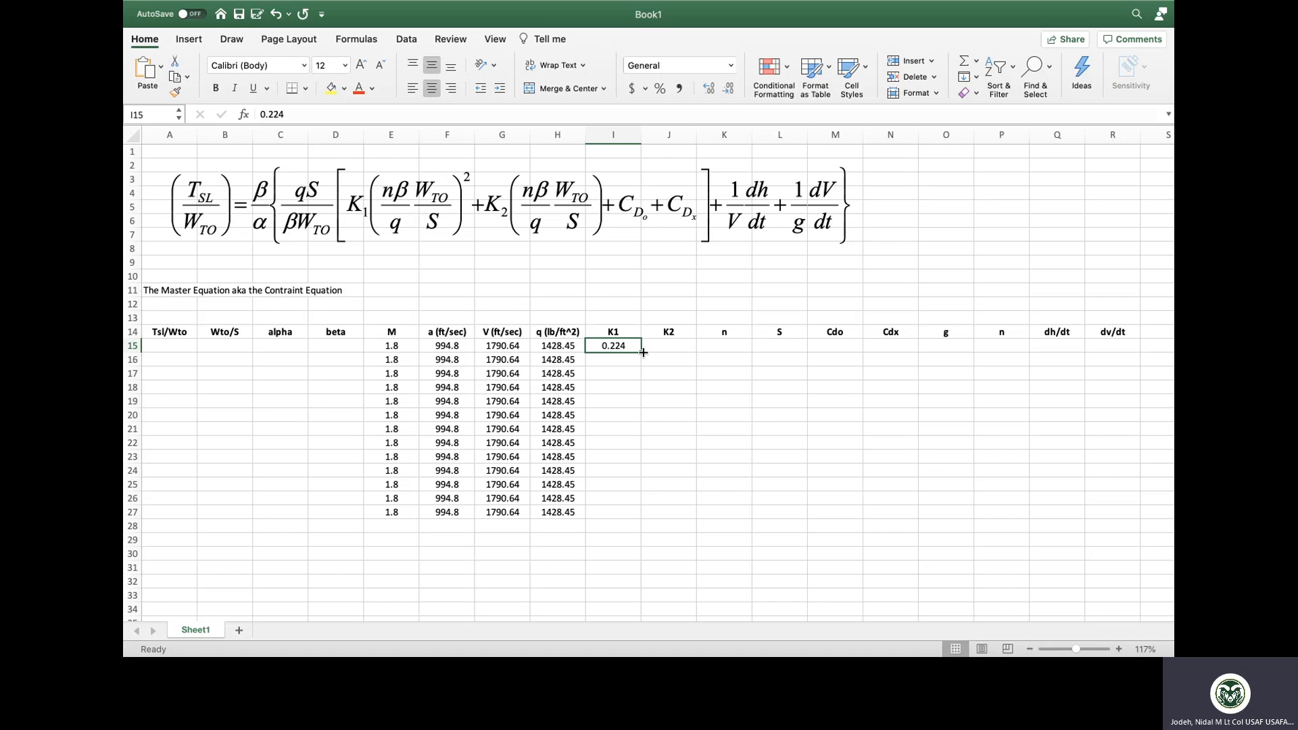
{"action": "left_click_drag", "start_coordinate": [643, 352], "coordinate": [633, 518]}
- Enter 0 as K2 in J15 and fill it down to J27
{"action": "left_click", "coordinate": [676, 349]}
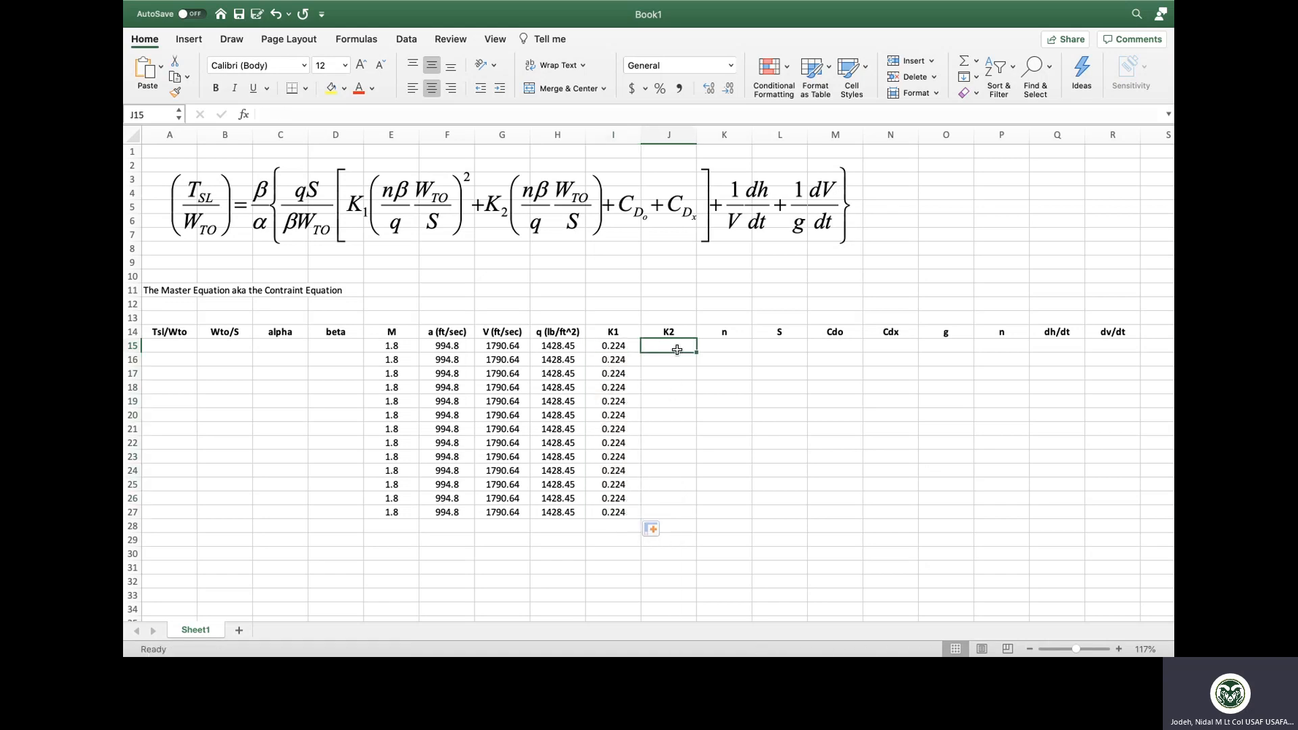
{"action": "type", "text": "0"}
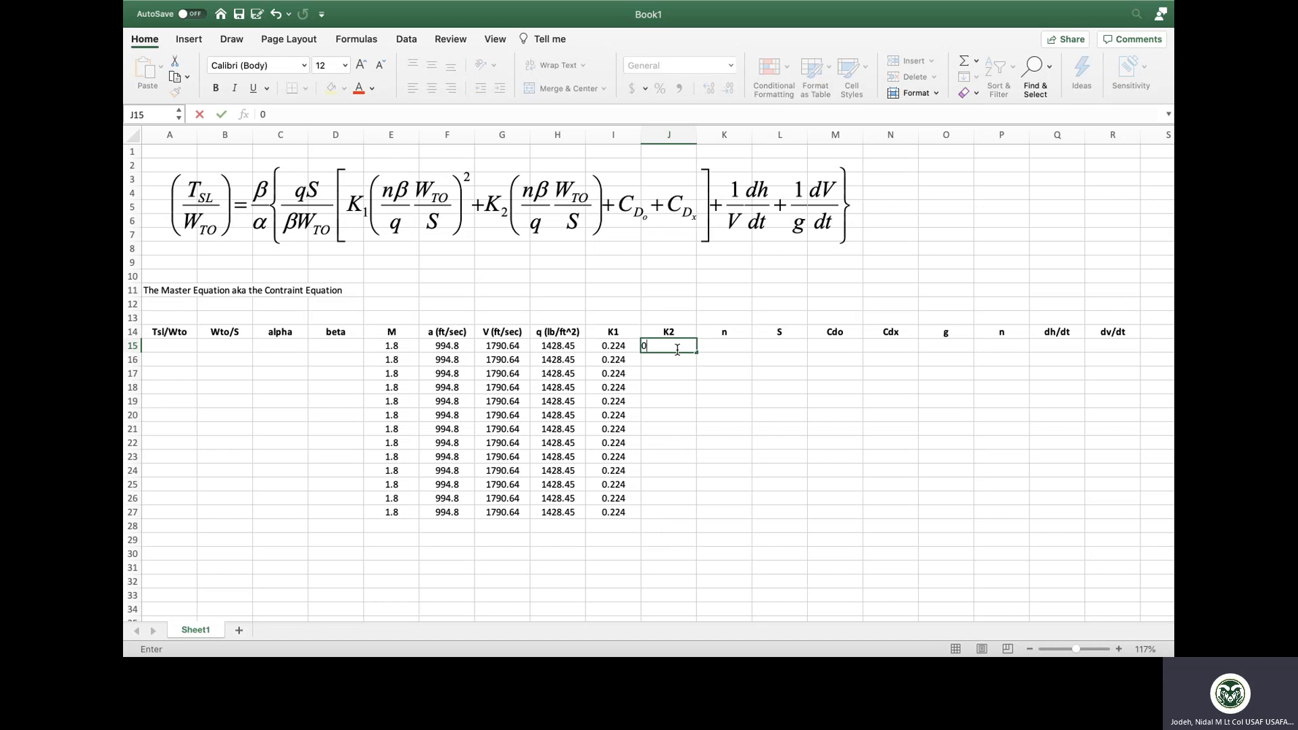
{"action": "key", "text": "Return"}
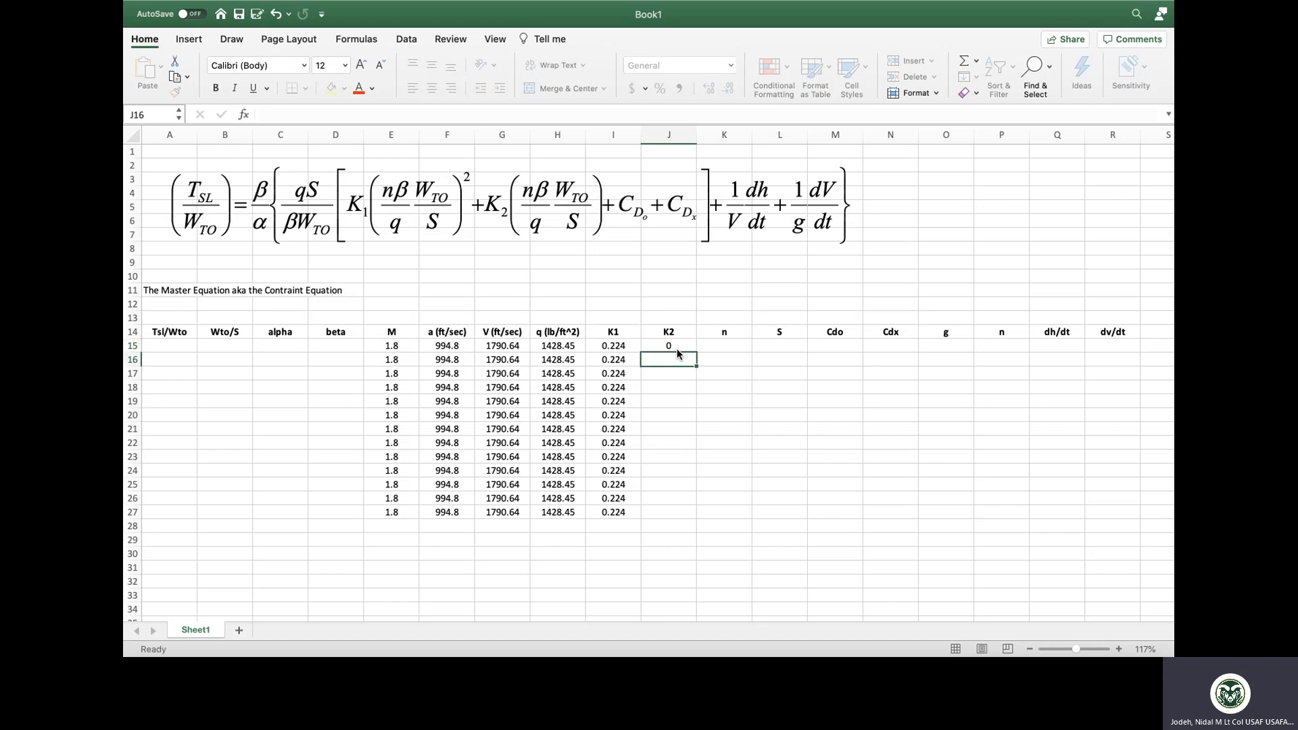
{"action": "left_click", "coordinate": [677, 348]}
{"action": "left_click_drag", "start_coordinate": [696, 353], "coordinate": [695, 519]}
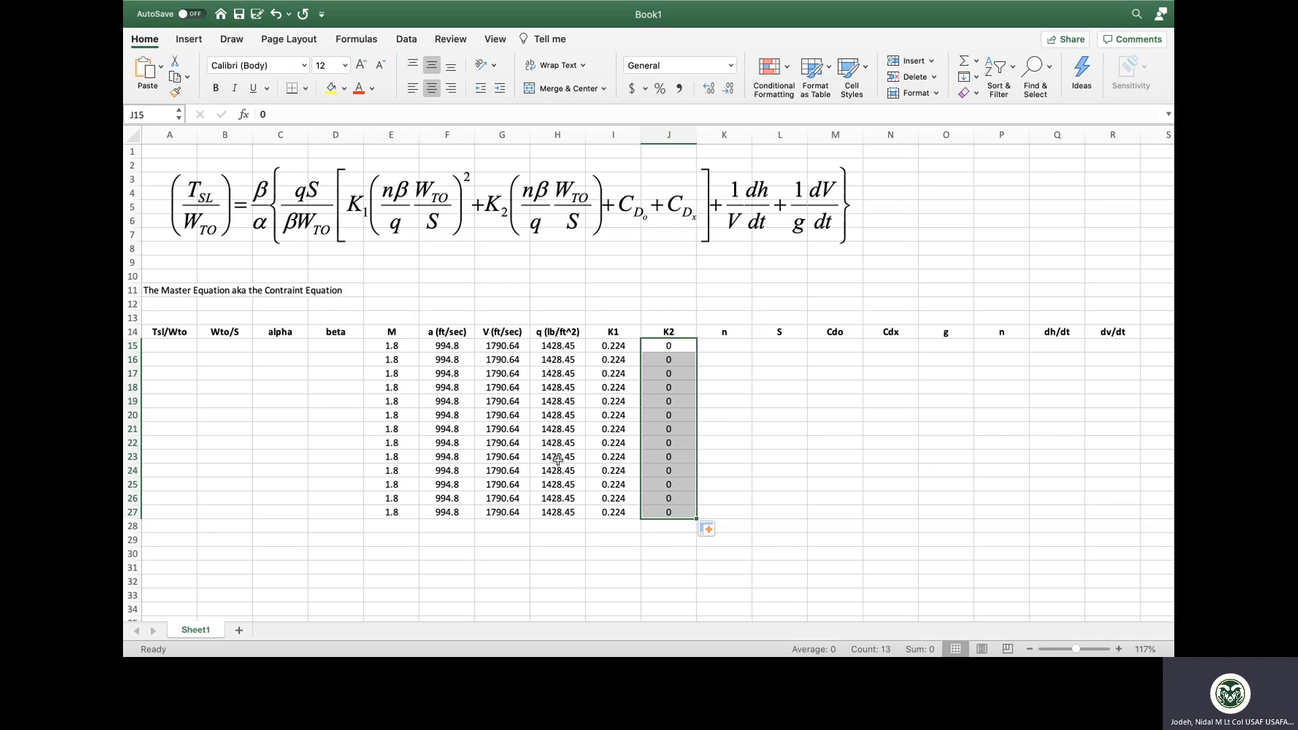
- Enter 1 as the load factor n in K15 and fill it down to K27
{"action": "left_click", "coordinate": [729, 347]}
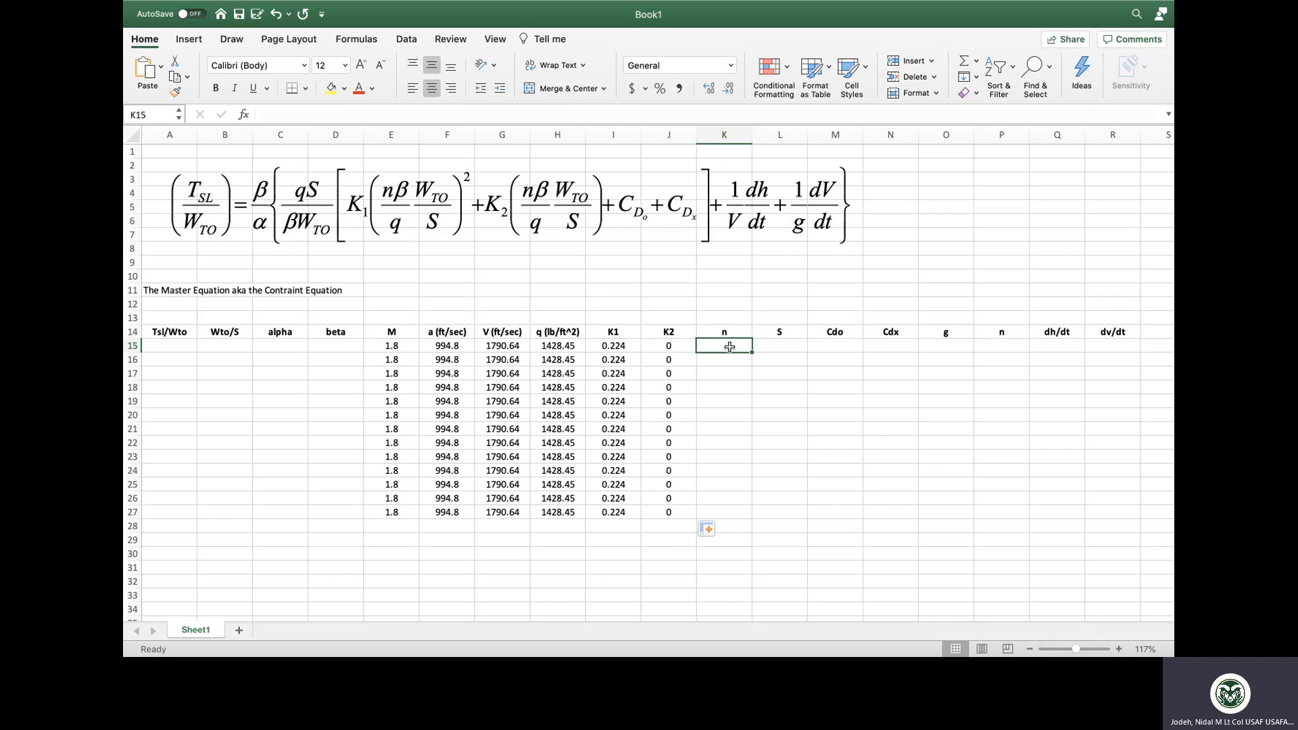
{"action": "type", "text": "1"}
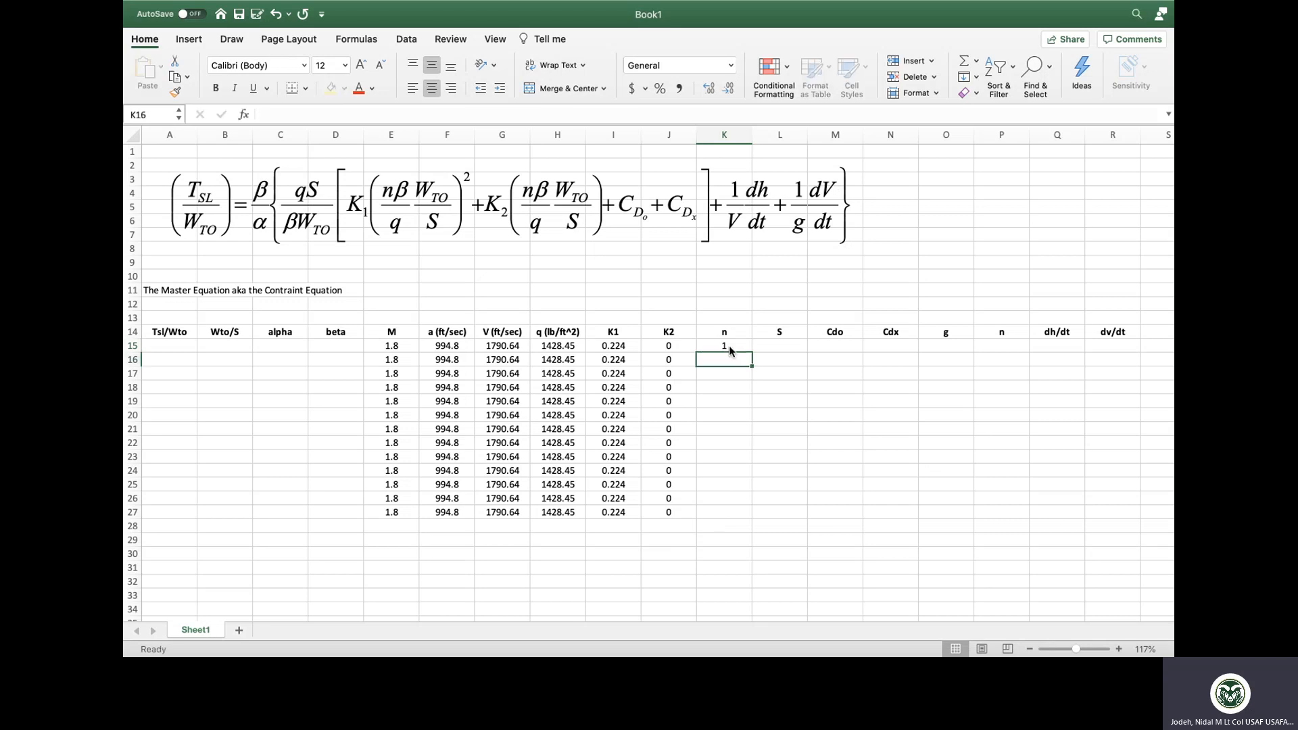
{"action": "key", "text": "ctrl+Return"}
{"action": "left_click_drag", "start_coordinate": [752, 351], "coordinate": [739, 514]}
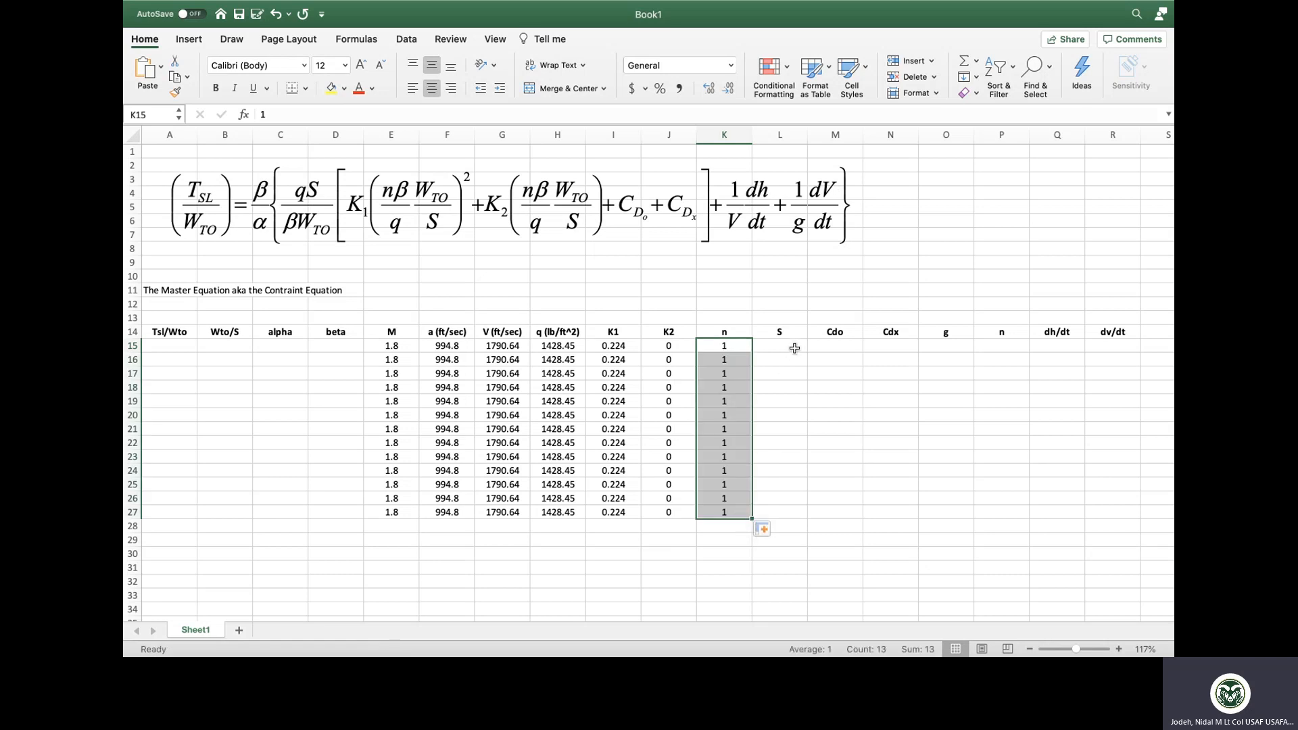
- Circle the Wto/S header and the W_TO/S ratio in the equation's K1 term with the red pen
{"action": "left_click", "coordinate": [795, 348]}
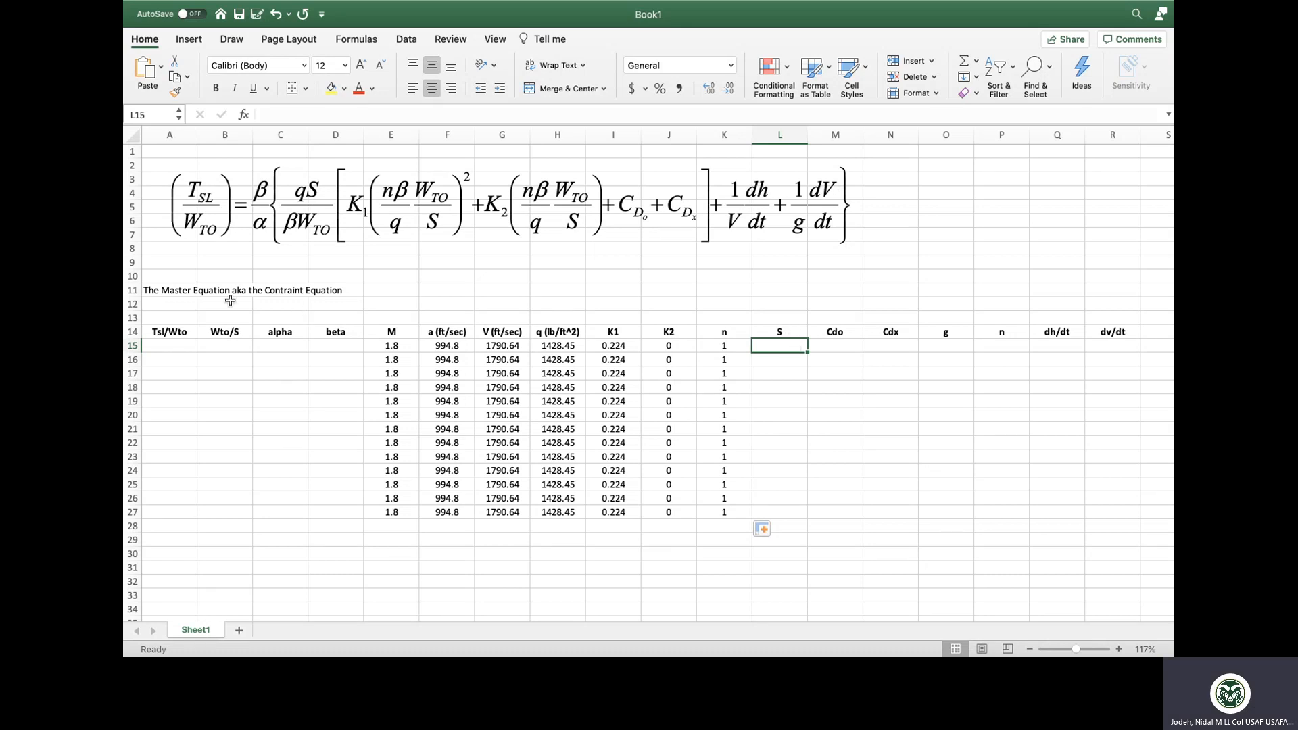
{"action": "left_click", "coordinate": [232, 39]}
{"action": "left_click", "coordinate": [292, 73]}
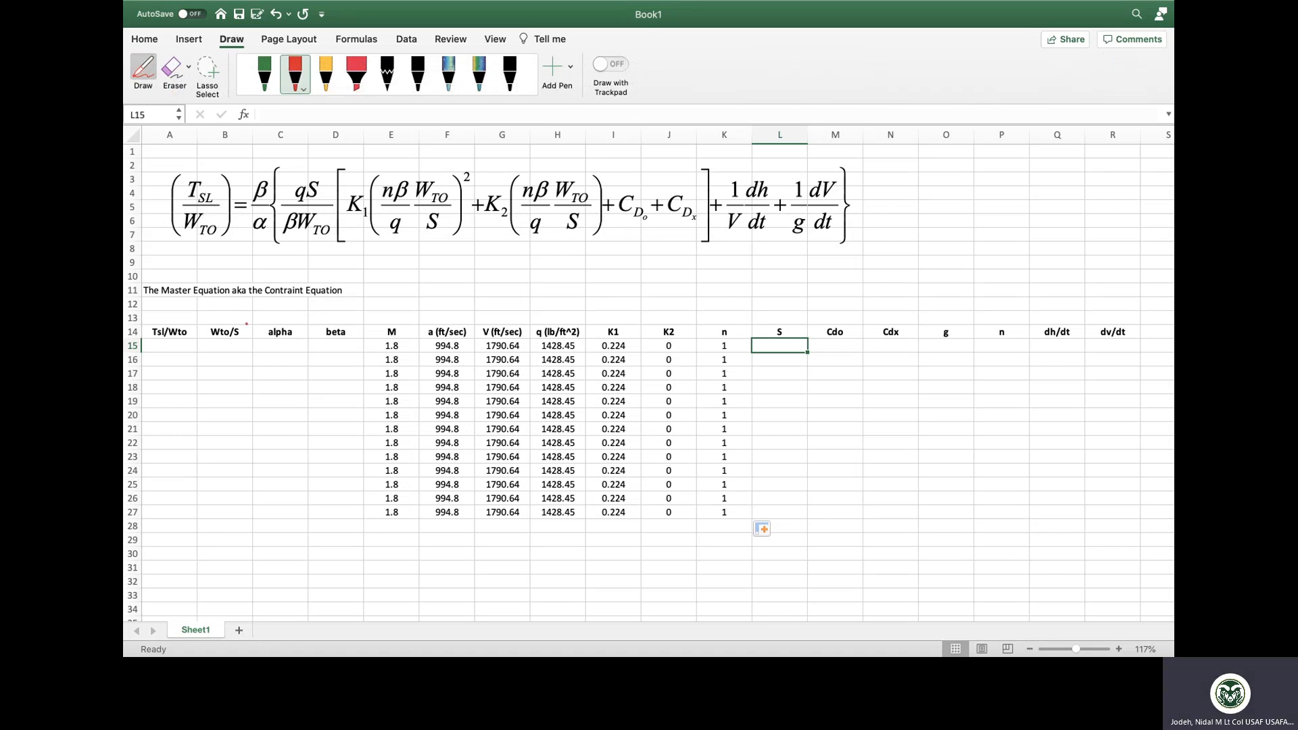
{"action": "mouse_move", "coordinate": [248, 325]}
{"action": "left_mouse_down"}
{"action": "mouse_move", "coordinate": [204, 332]}
{"action": "mouse_move", "coordinate": [247, 327]}
{"action": "left_mouse_up"}
{"action": "mouse_move", "coordinate": [460, 169]}
{"action": "left_mouse_down"}
{"action": "mouse_move", "coordinate": [411, 187]}
{"action": "mouse_move", "coordinate": [416, 227]}
{"action": "mouse_move", "coordinate": [442, 228]}
{"action": "mouse_move", "coordinate": [455, 198]}
{"action": "mouse_move", "coordinate": [445, 164]}
{"action": "left_mouse_up"}
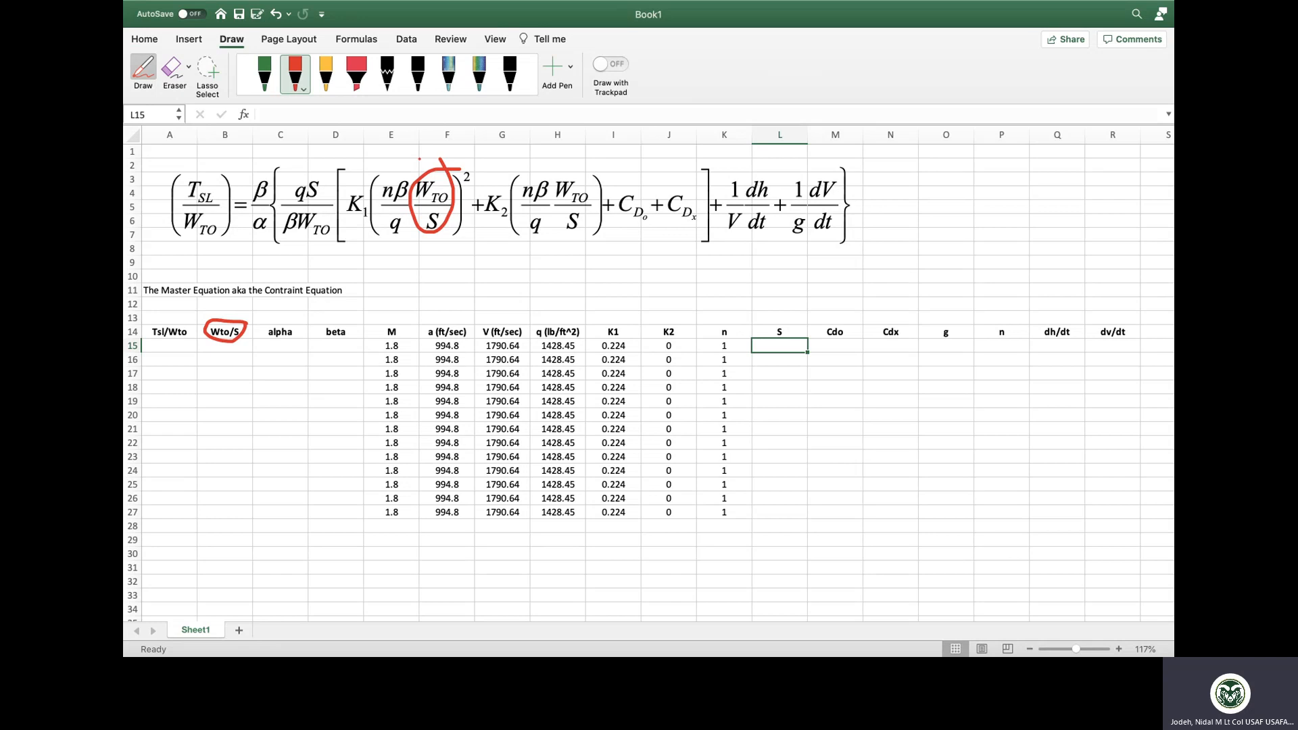
- Erase the red ink circles around the Wto/S header and the equation term, and leave ink mode
{"action": "left_click", "coordinate": [177, 71]}
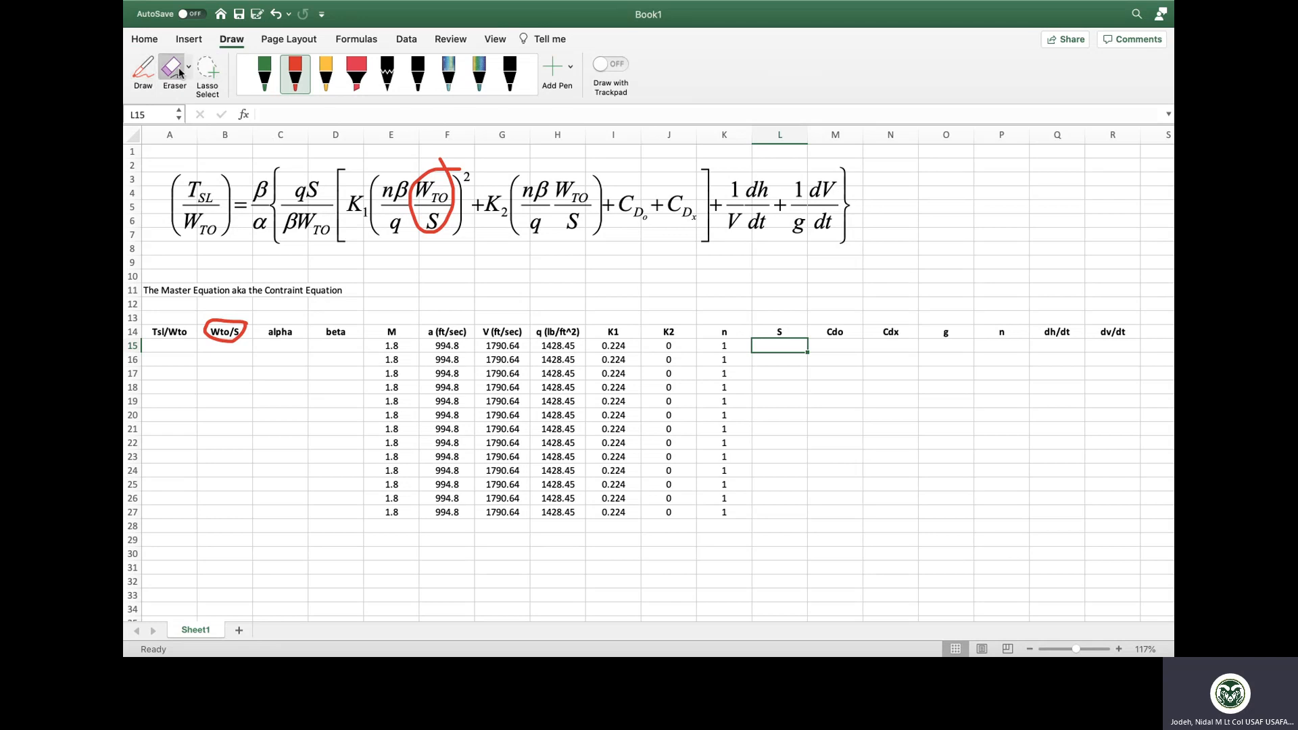
{"action": "left_click", "coordinate": [243, 333]}
{"action": "left_click", "coordinate": [434, 228]}
{"action": "left_click", "coordinate": [450, 227]}
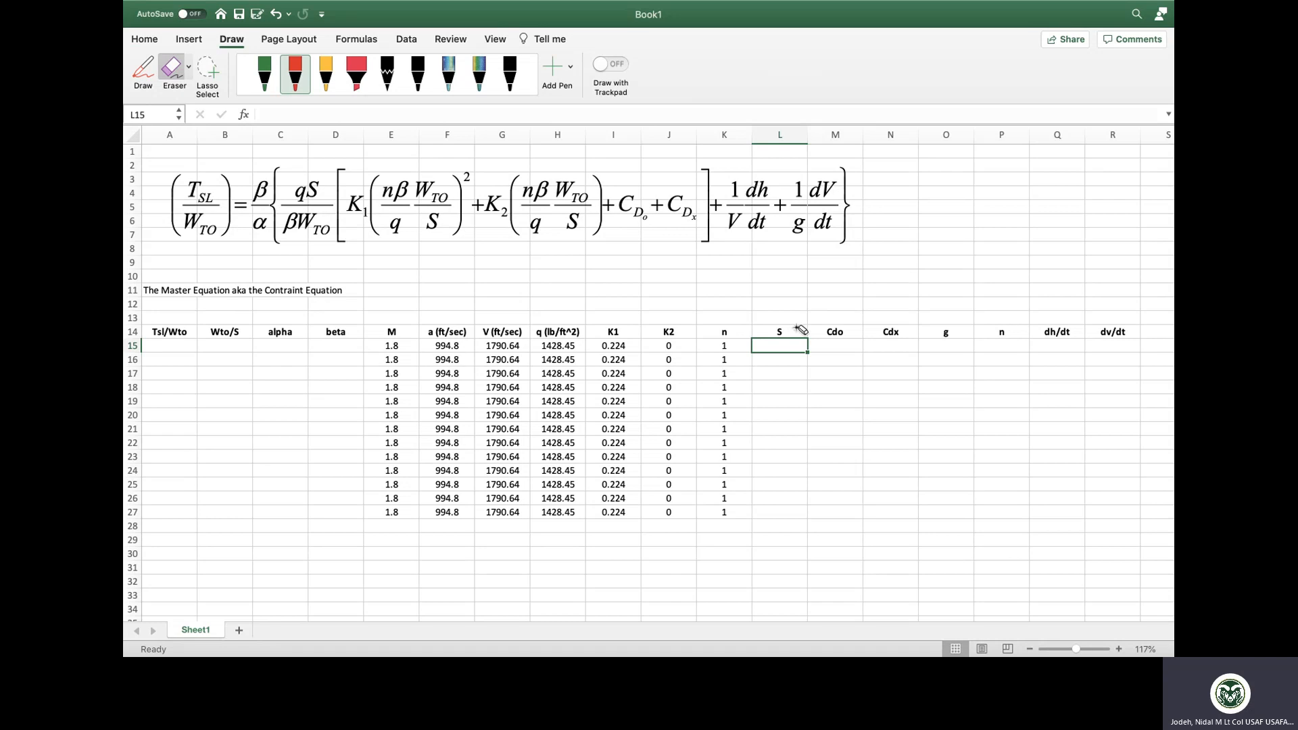
{"action": "key", "text": "Escape"}
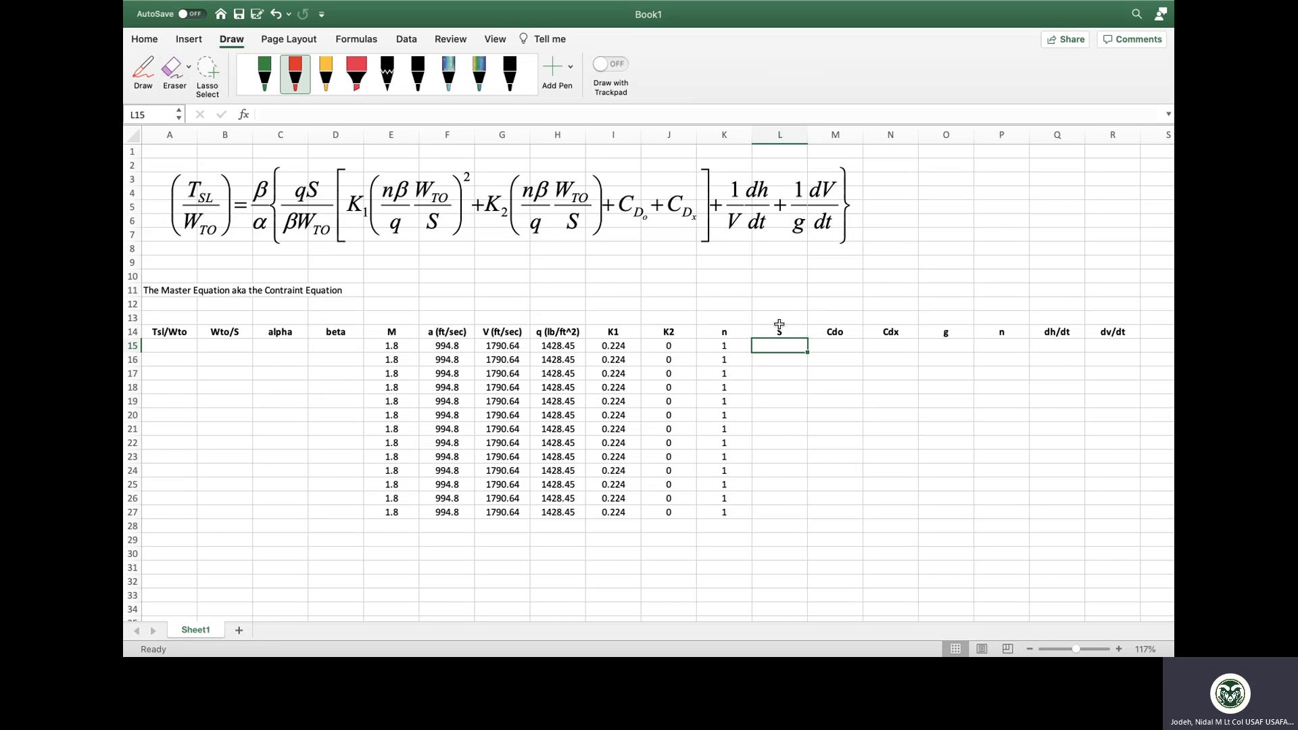
- Clear the S header in L14 and delete that cell, shifting the remaining headers in the row left
{"action": "left_click", "coordinate": [779, 321]}
{"action": "left_click", "coordinate": [789, 332]}
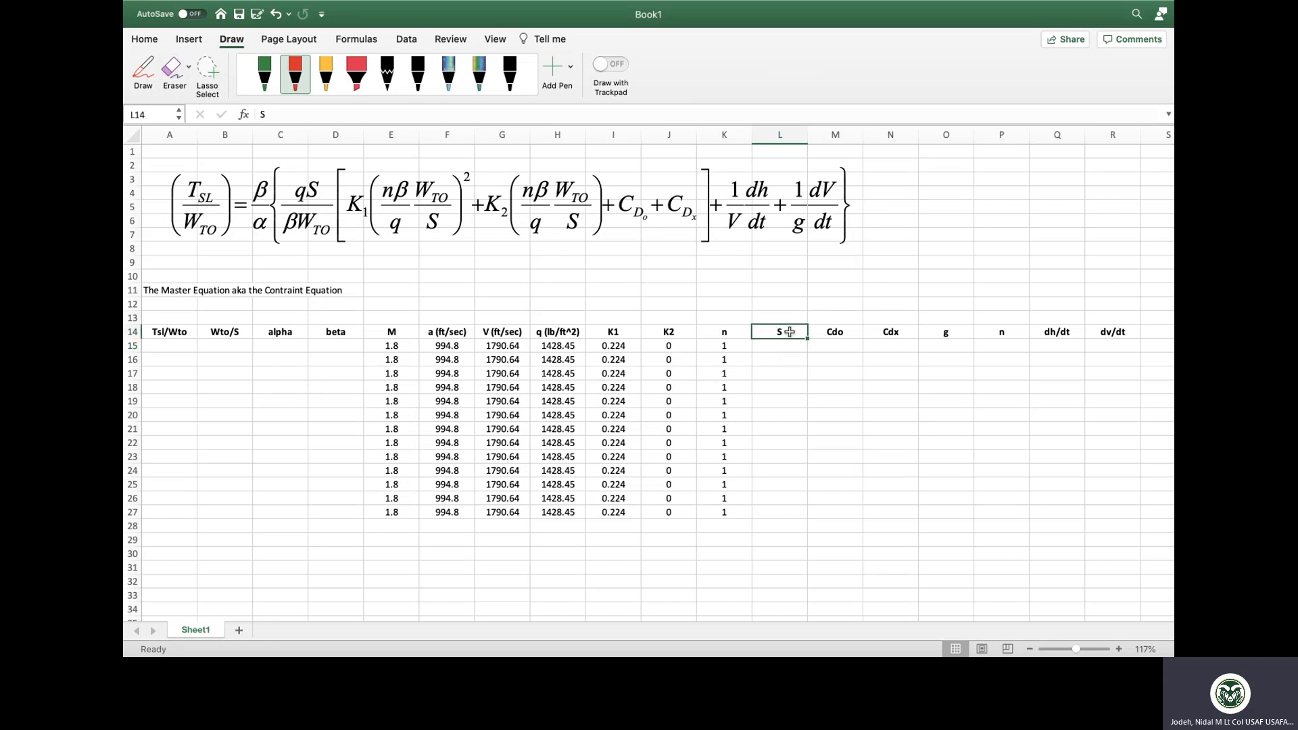
{"action": "key", "text": "BackSpace"}
{"action": "left_click", "coordinate": [796, 358]}
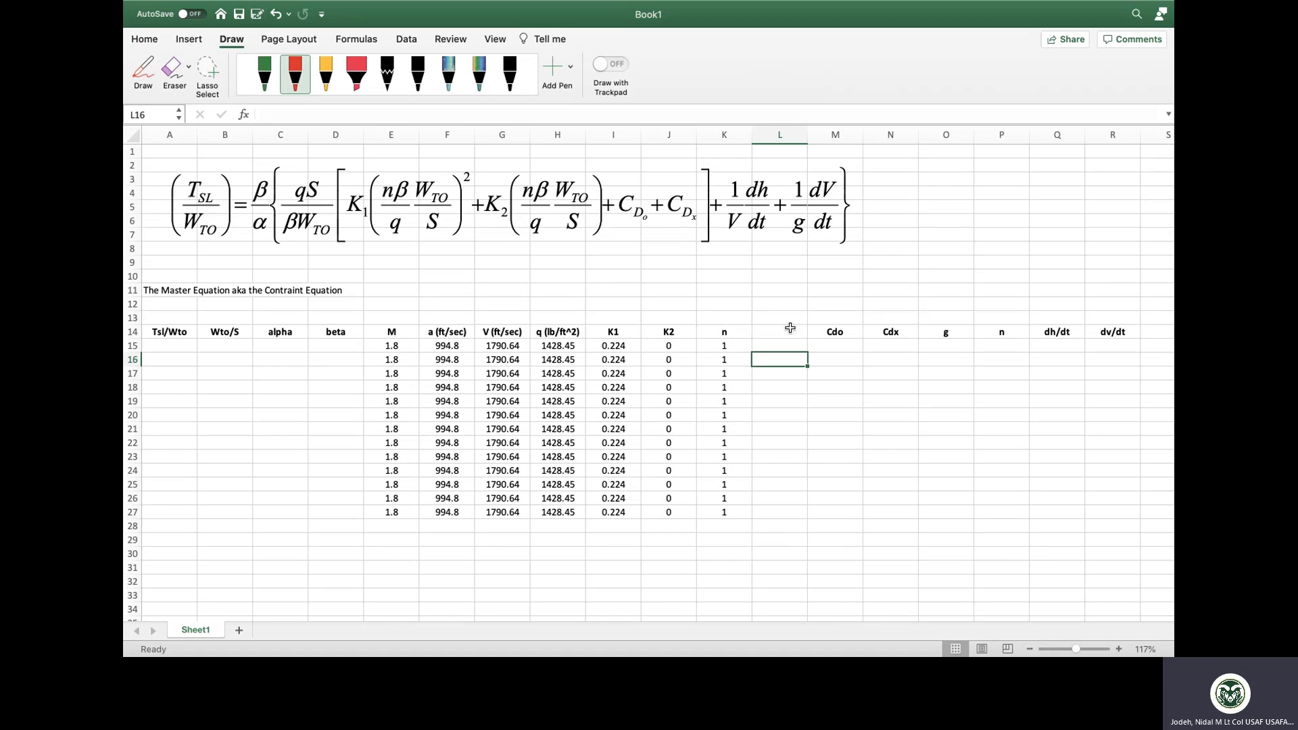
{"action": "left_click", "coordinate": [790, 332]}
{"action": "right_click", "coordinate": [790, 332]}
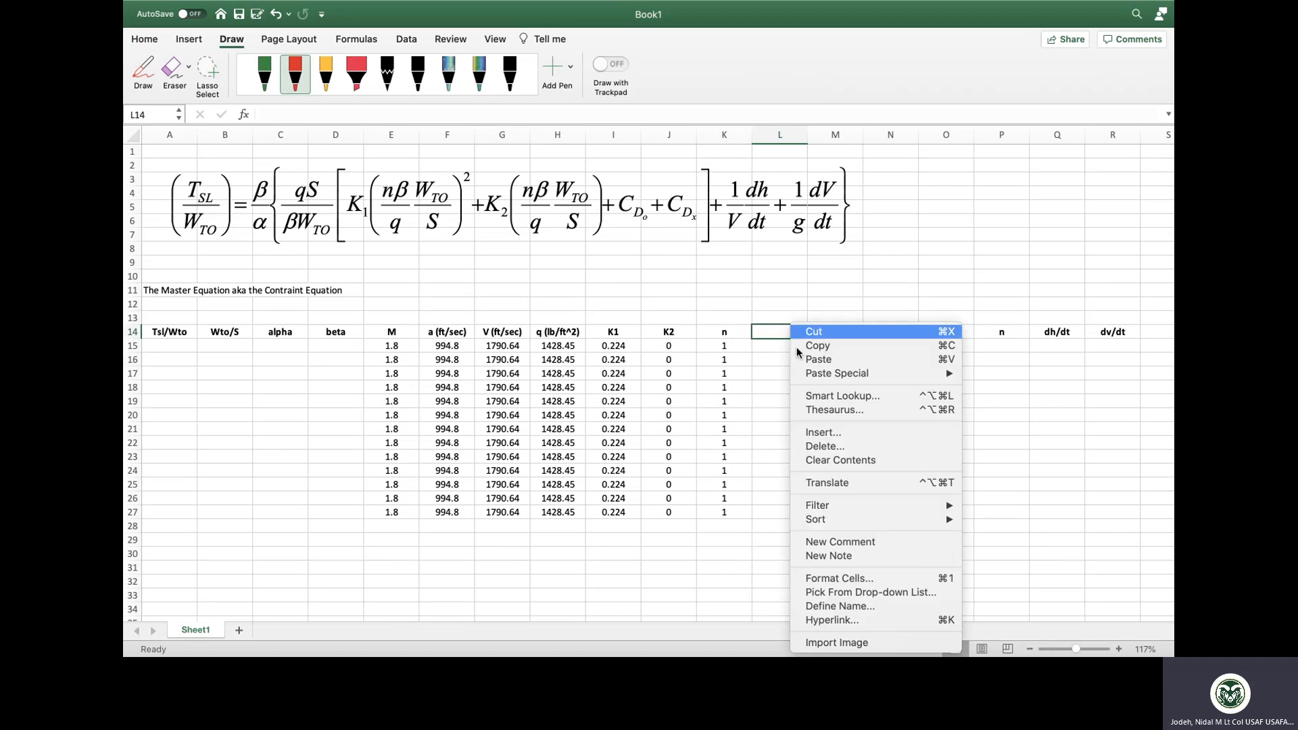
{"action": "left_click", "coordinate": [829, 449]}
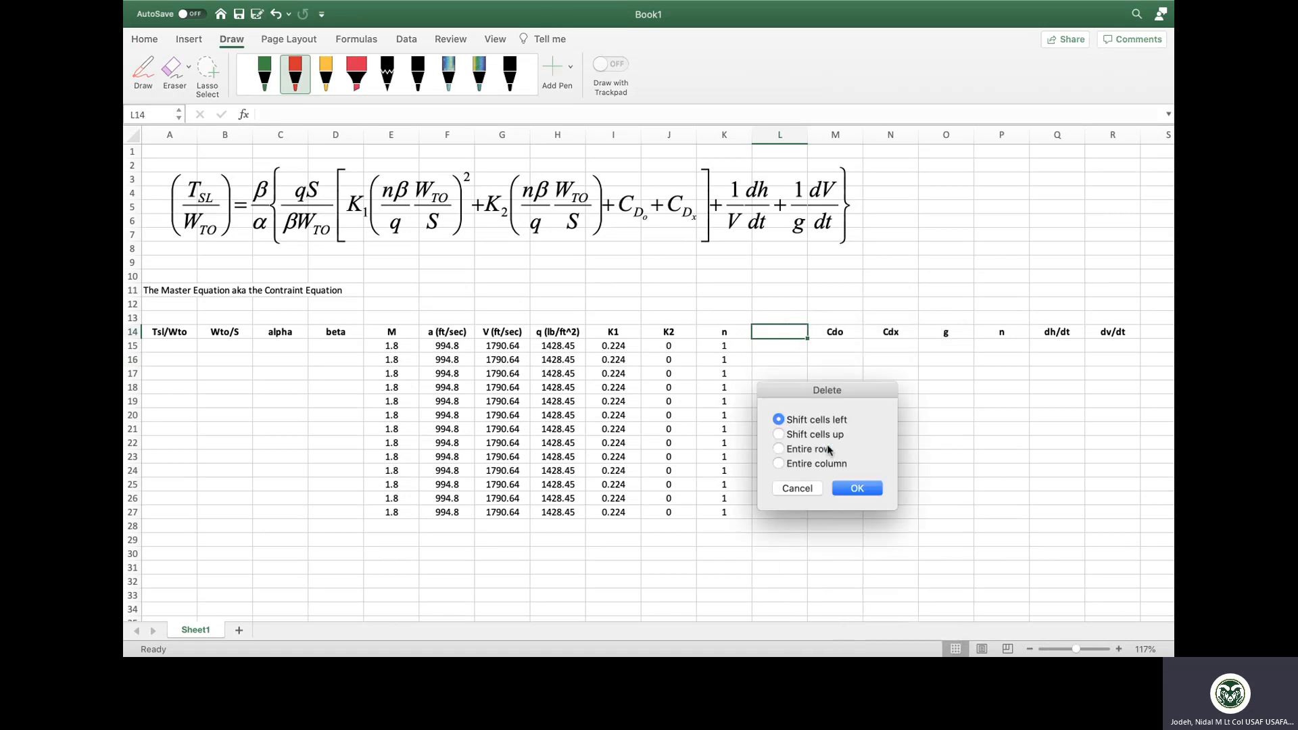
{"action": "left_click", "coordinate": [853, 488]}
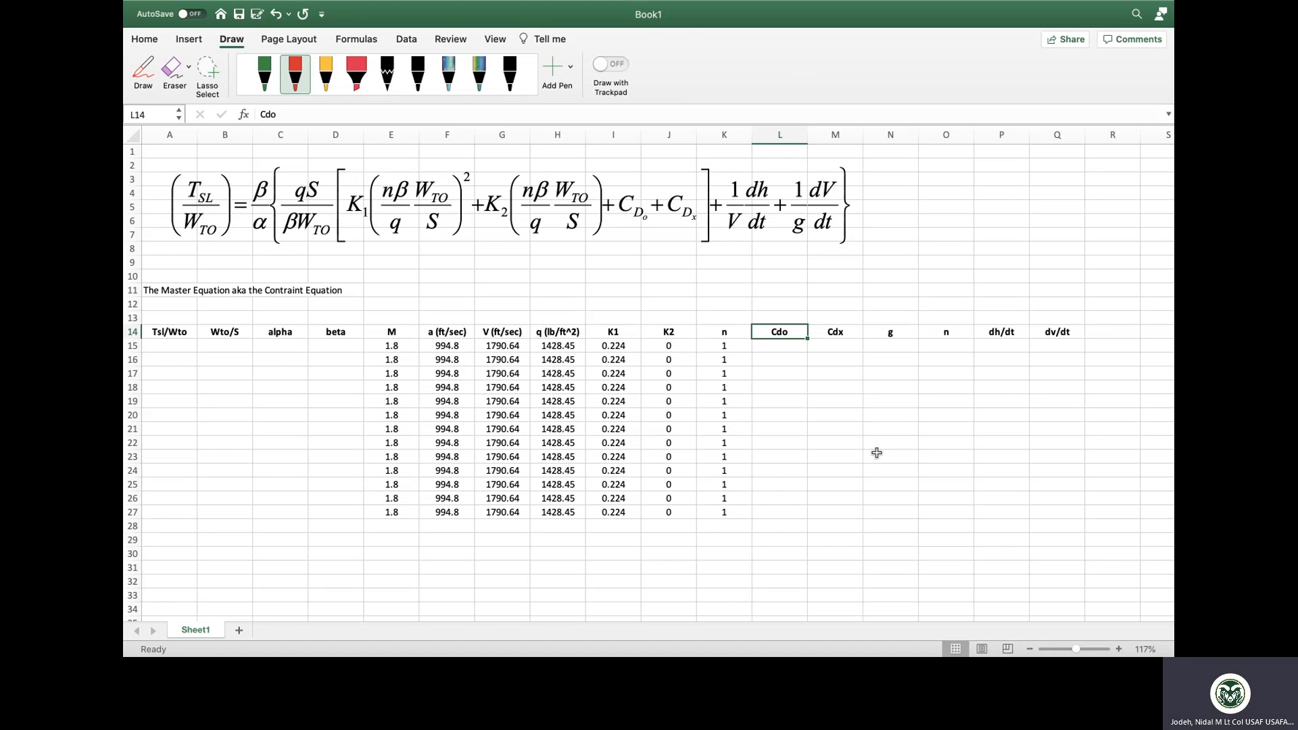
- Enter 0.0357 as the Cdo value in L15 and fill it down to L27
{"action": "key", "text": "Return"}
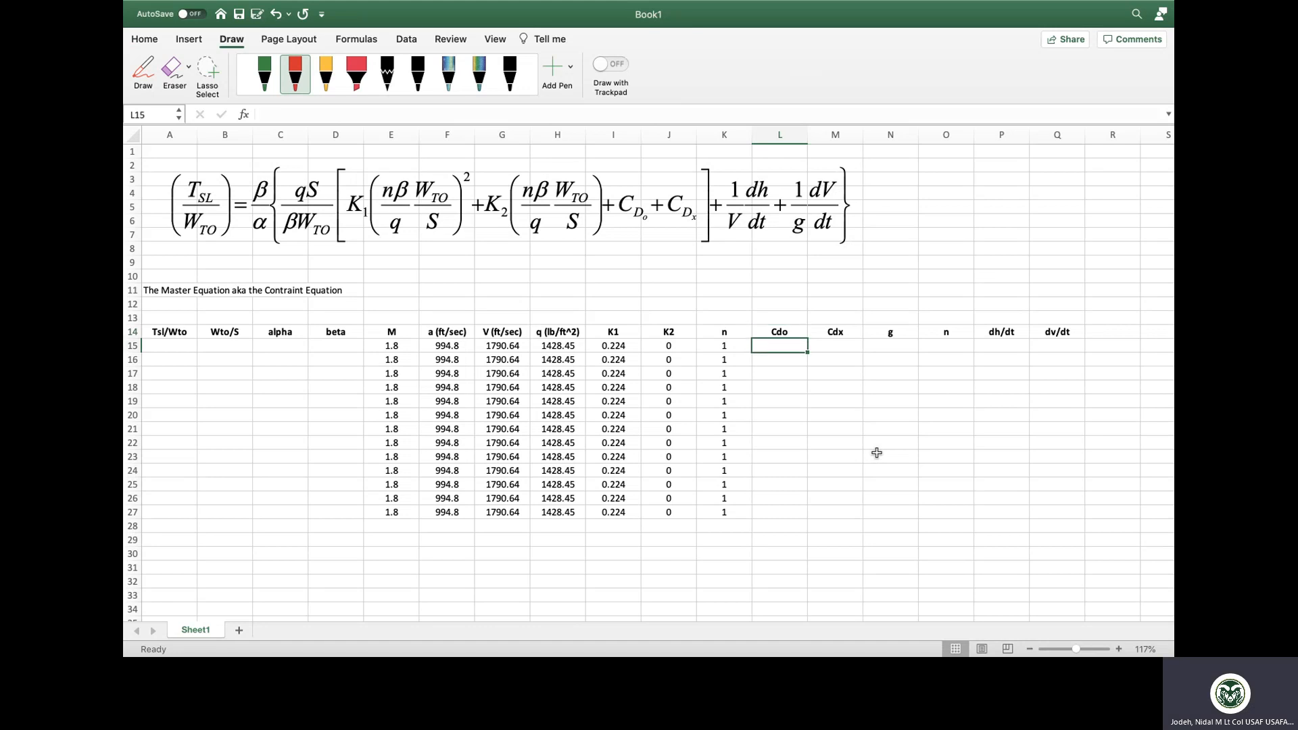
{"action": "type", "text": "0."}
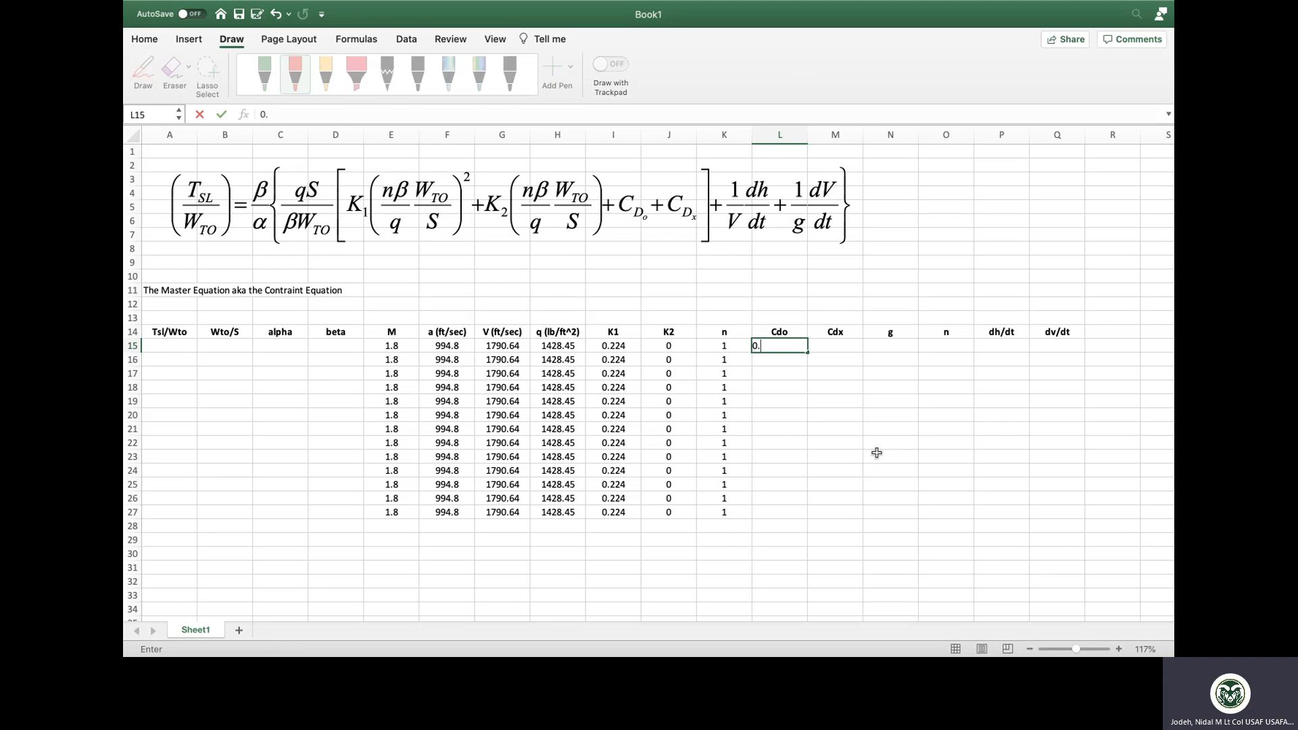
{"action": "key", "text": "ctrl+Up"}
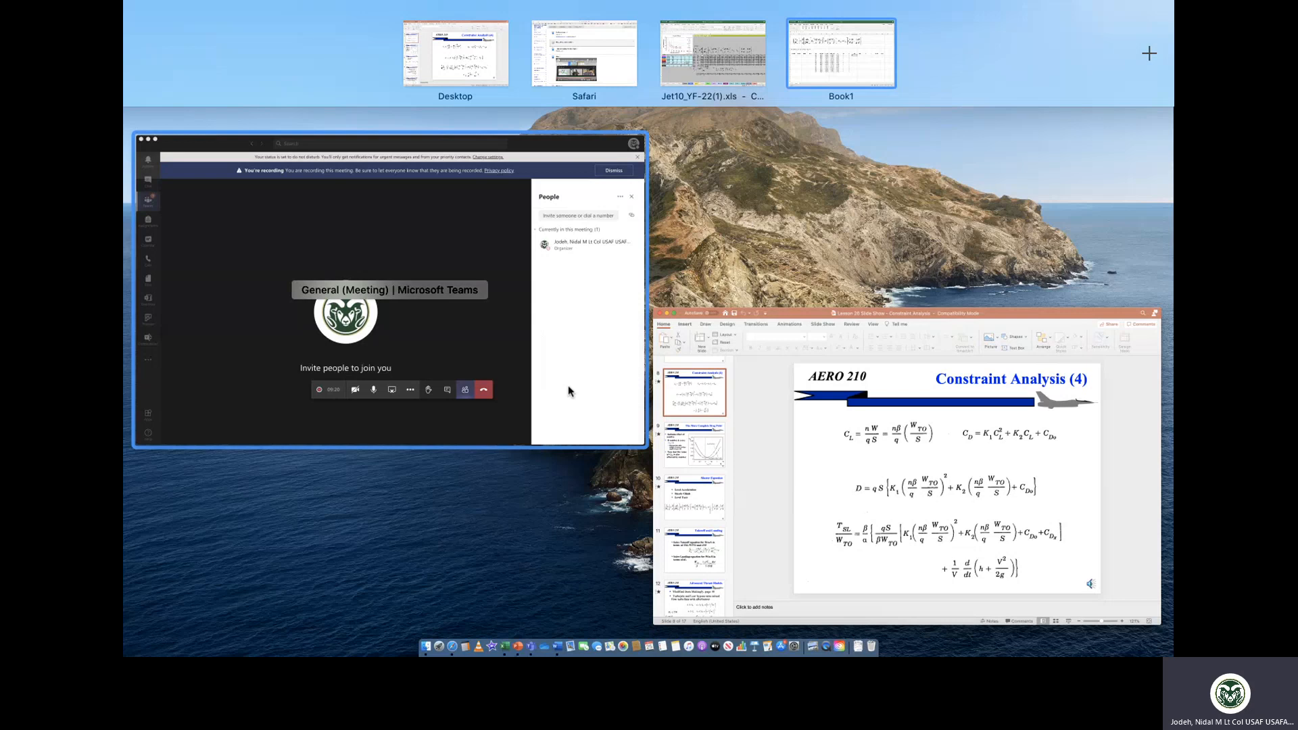
{"action": "left_click", "coordinate": [828, 70]}
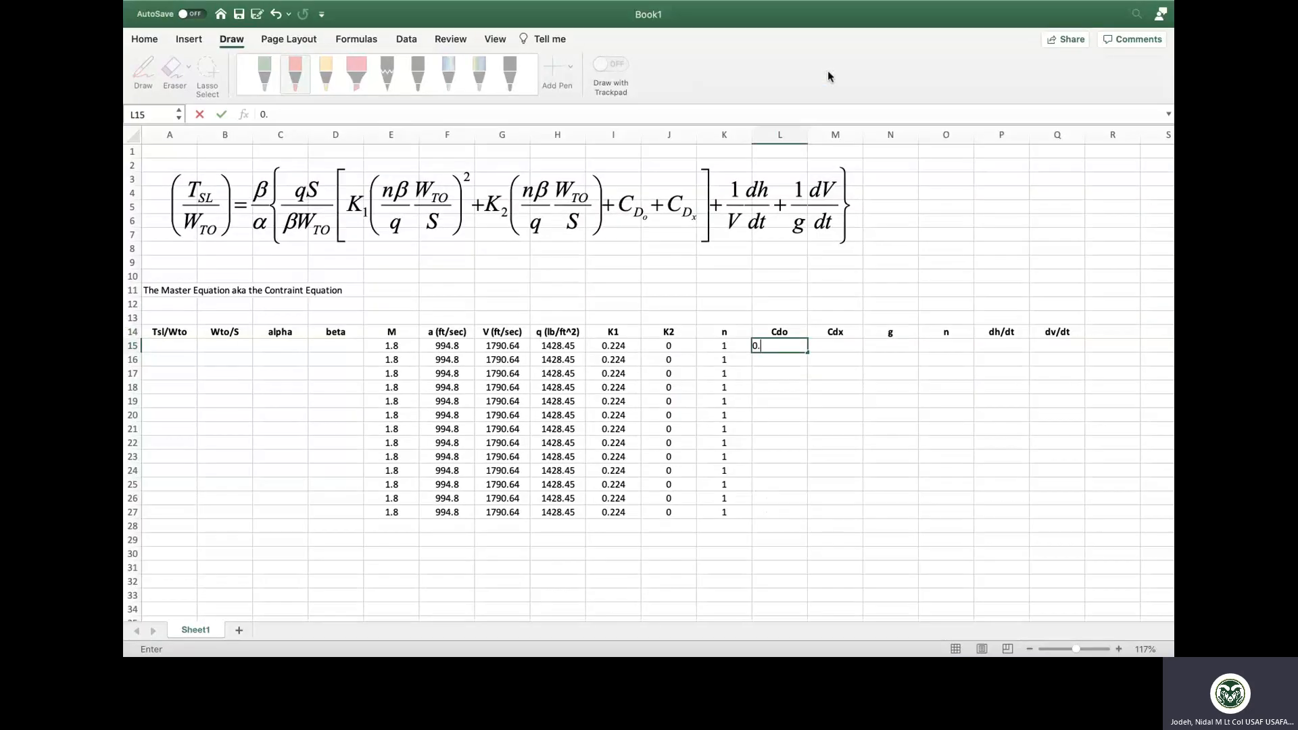
{"action": "type", "text": "037"}
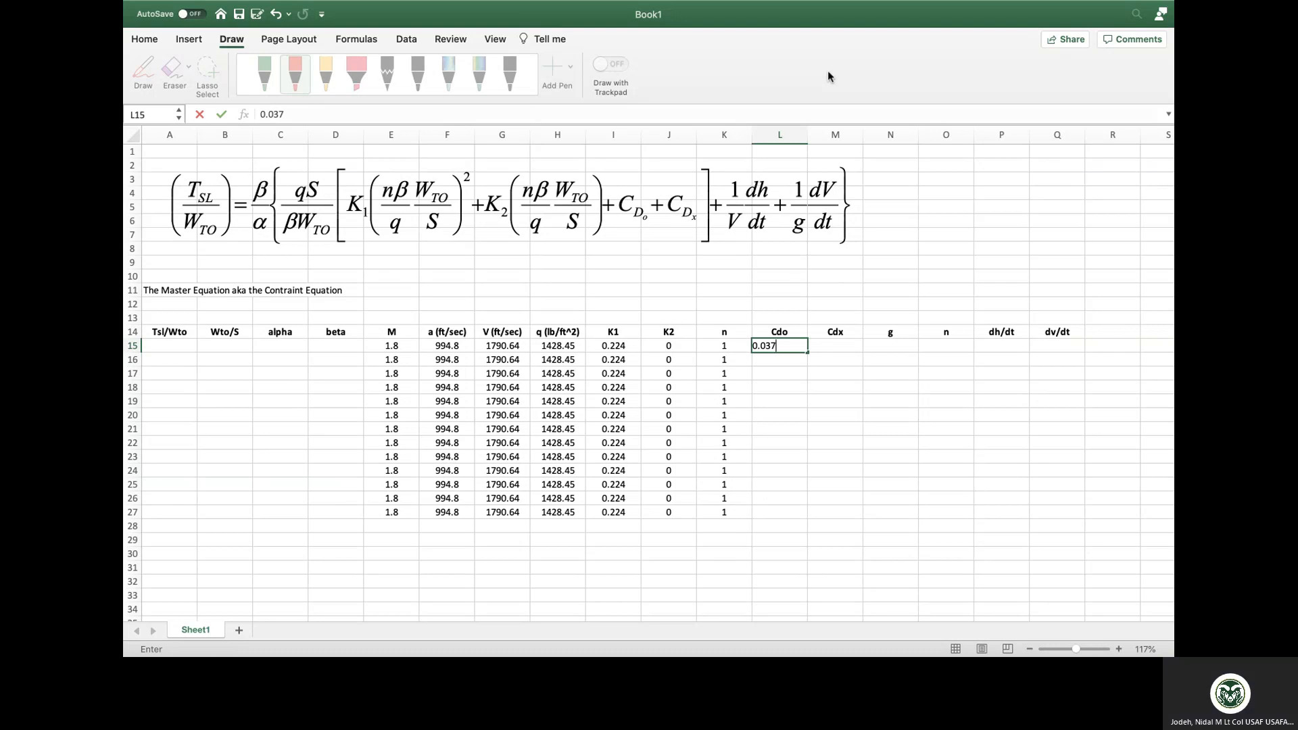
{"action": "key", "text": "BackSpace"}
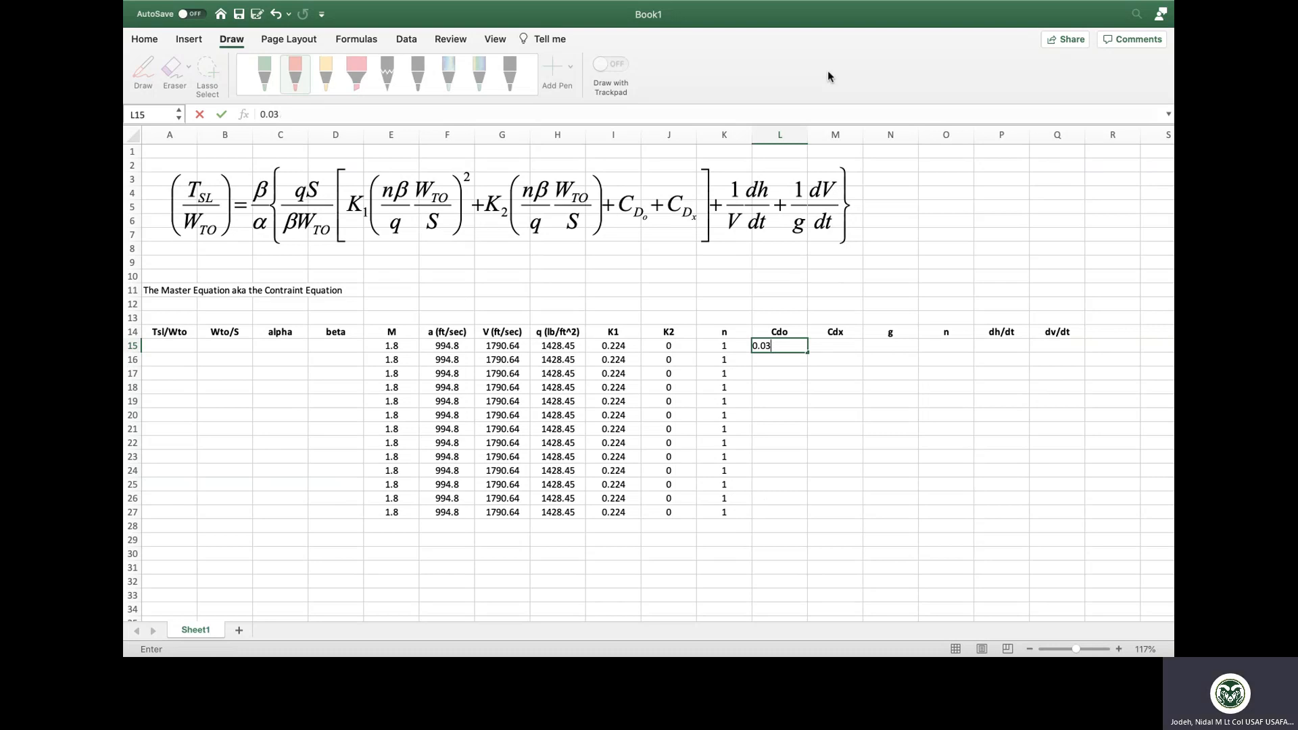
{"action": "type", "text": "57"}
{"action": "key", "text": "Return"}
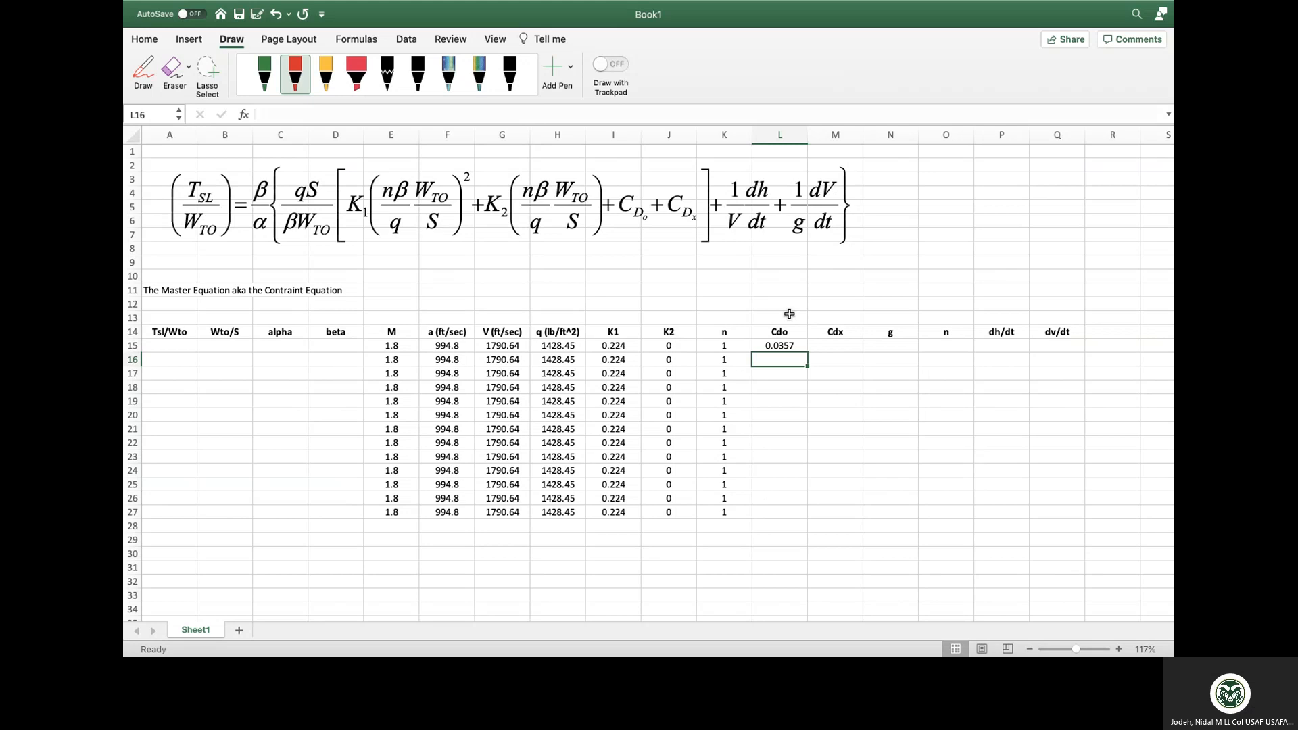
{"action": "left_click", "coordinate": [792, 344]}
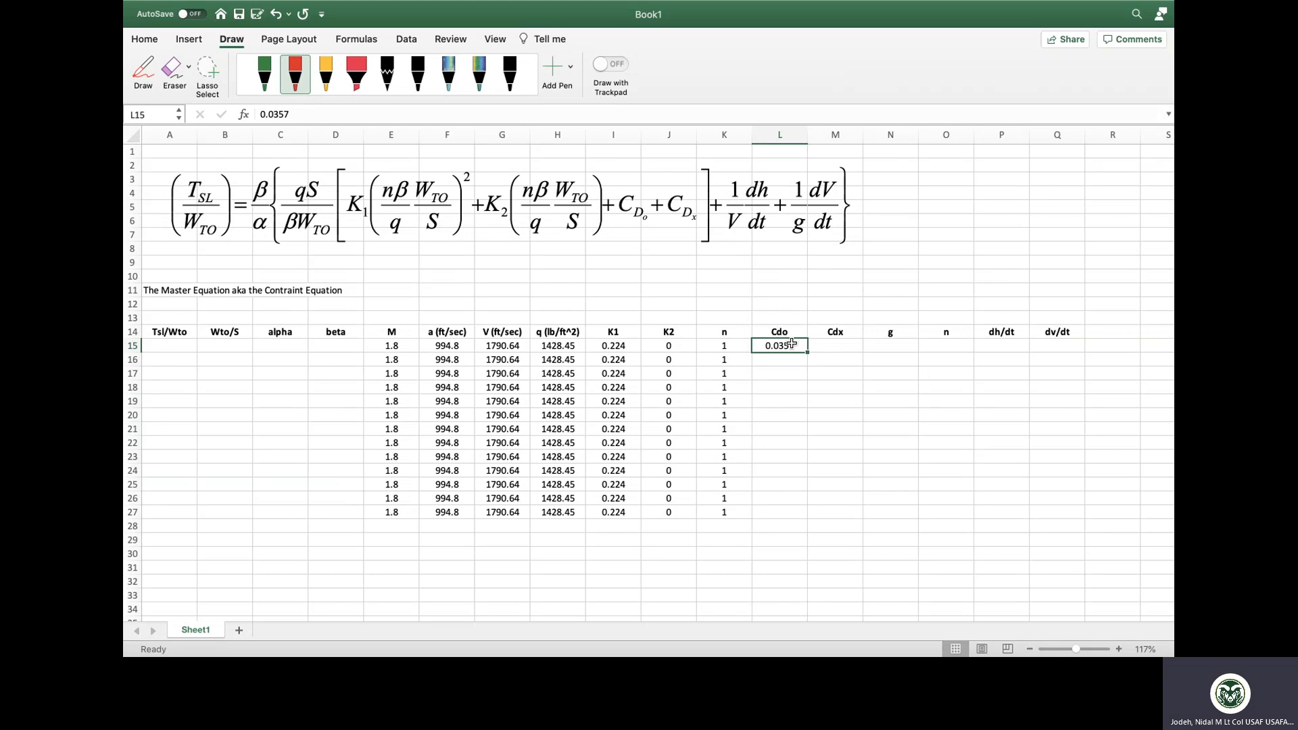
{"action": "left_click_drag", "start_coordinate": [805, 351], "coordinate": [800, 515]}
- Enter 0 as the Cdx value in M15 and fill it down to M27
{"action": "left_click", "coordinate": [841, 349]}
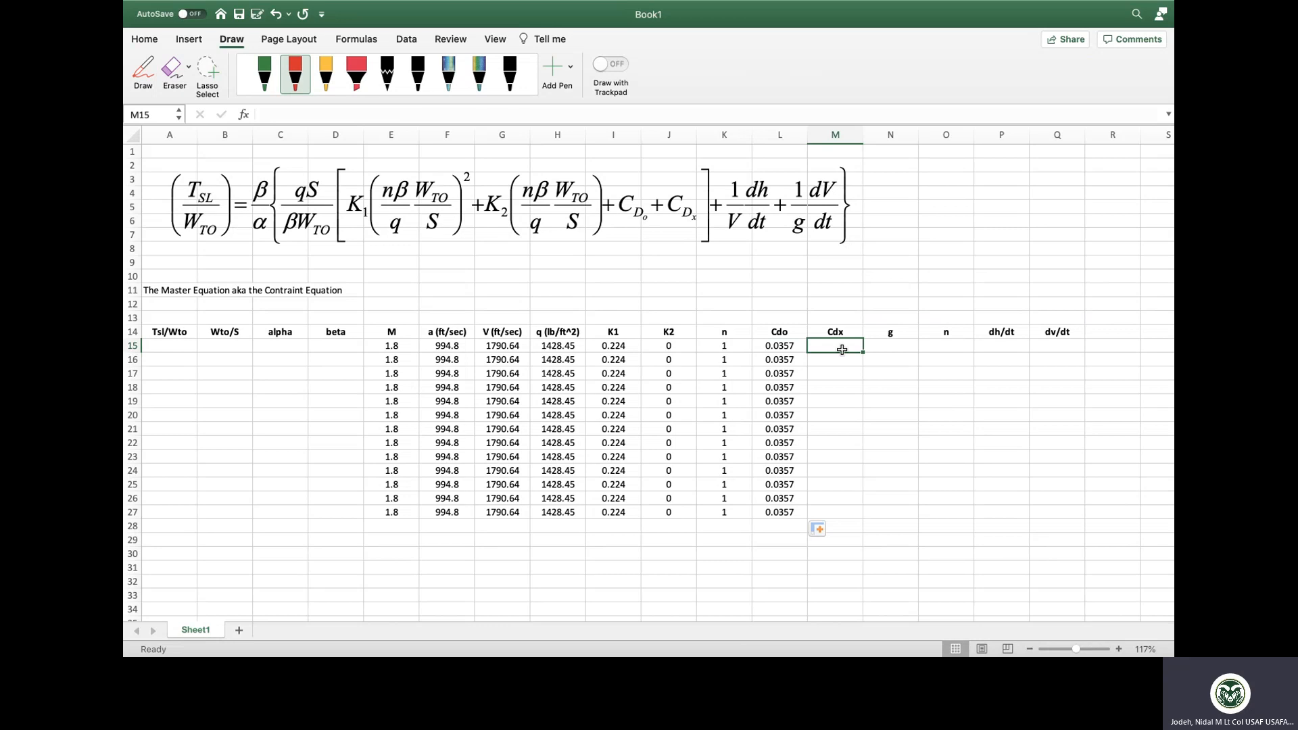
{"action": "type", "text": "0"}
{"action": "key", "text": "ctrl+Return"}
{"action": "left_click_drag", "start_coordinate": [865, 351], "coordinate": [846, 512]}
- Enter 32.17 as the gravitational acceleration g in N15
{"action": "left_click", "coordinate": [896, 350]}
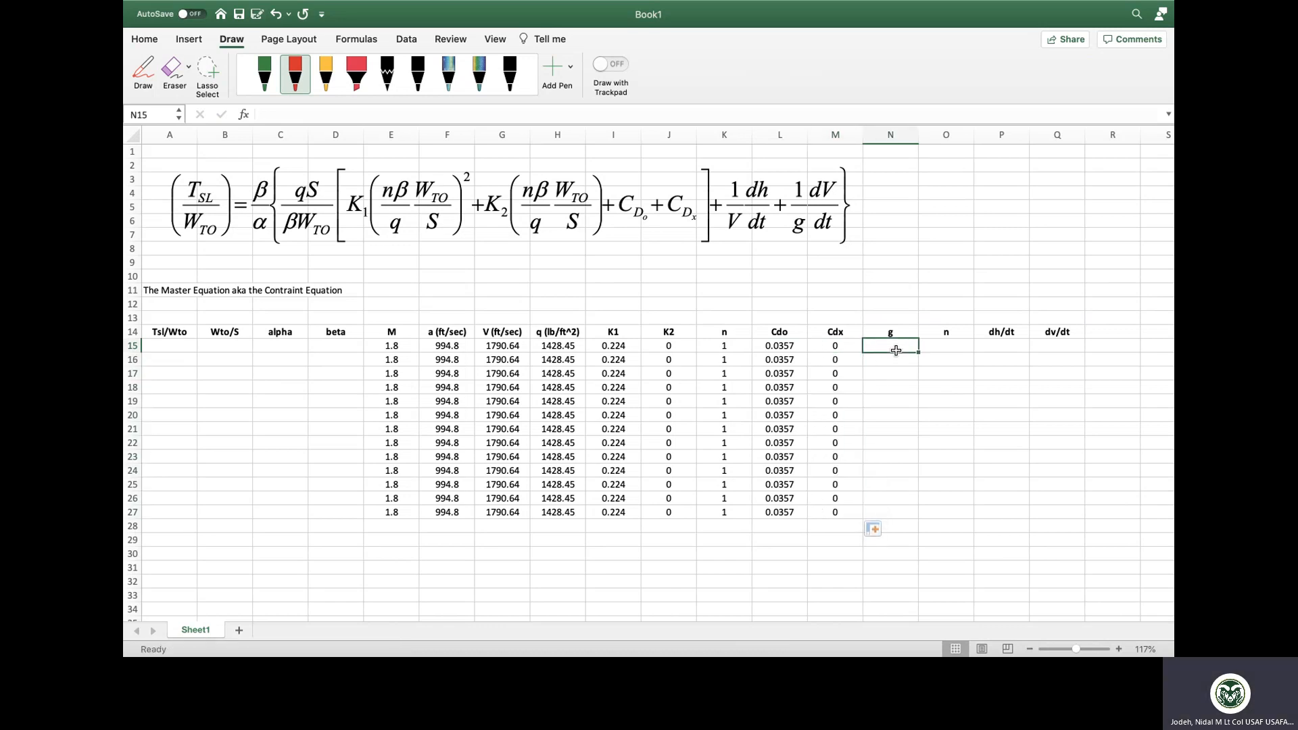
{"action": "type", "text": "31.17"}
{"action": "key", "text": "BackSpace"}
{"action": "key", "text": "BackSpace"}
{"action": "key", "text": "BackSpace"}
{"action": "key", "text": "BackSpace"}
{"action": "type", "text": "2"}
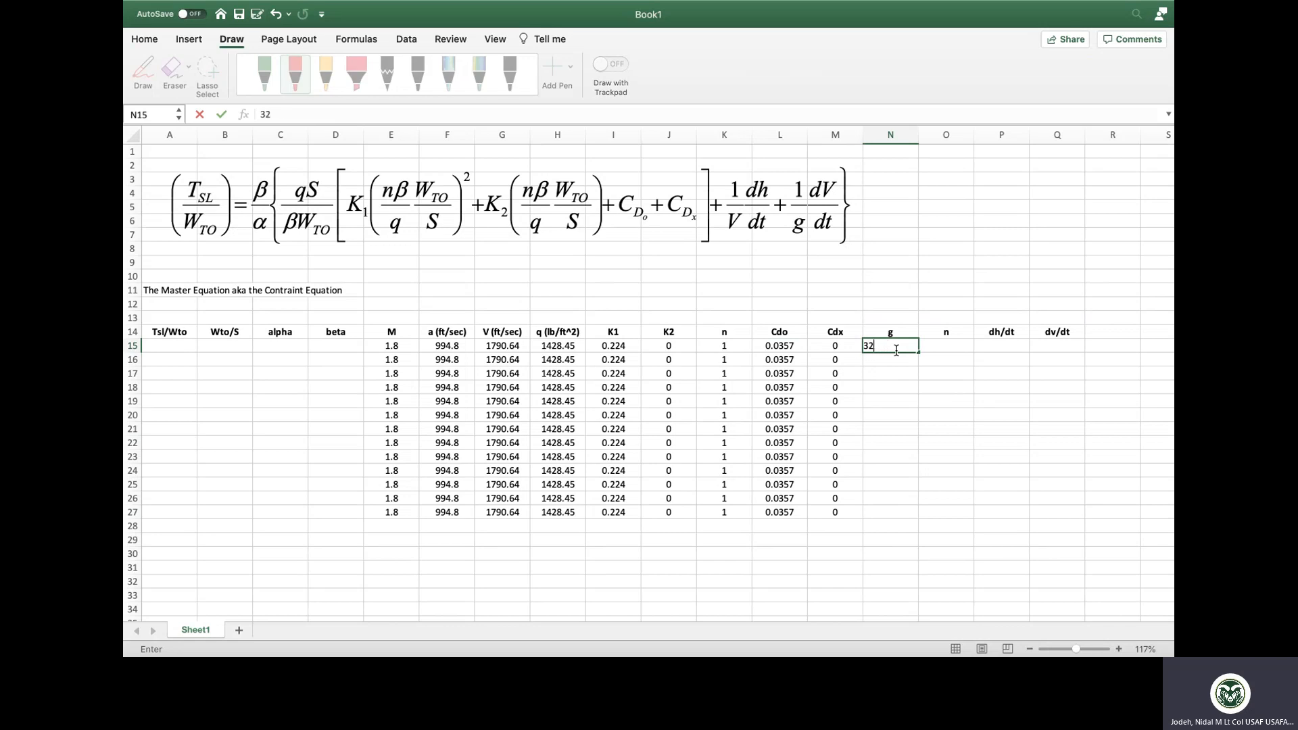
{"action": "type", "text": ".17"}
{"action": "key", "text": "ctrl+Return"}
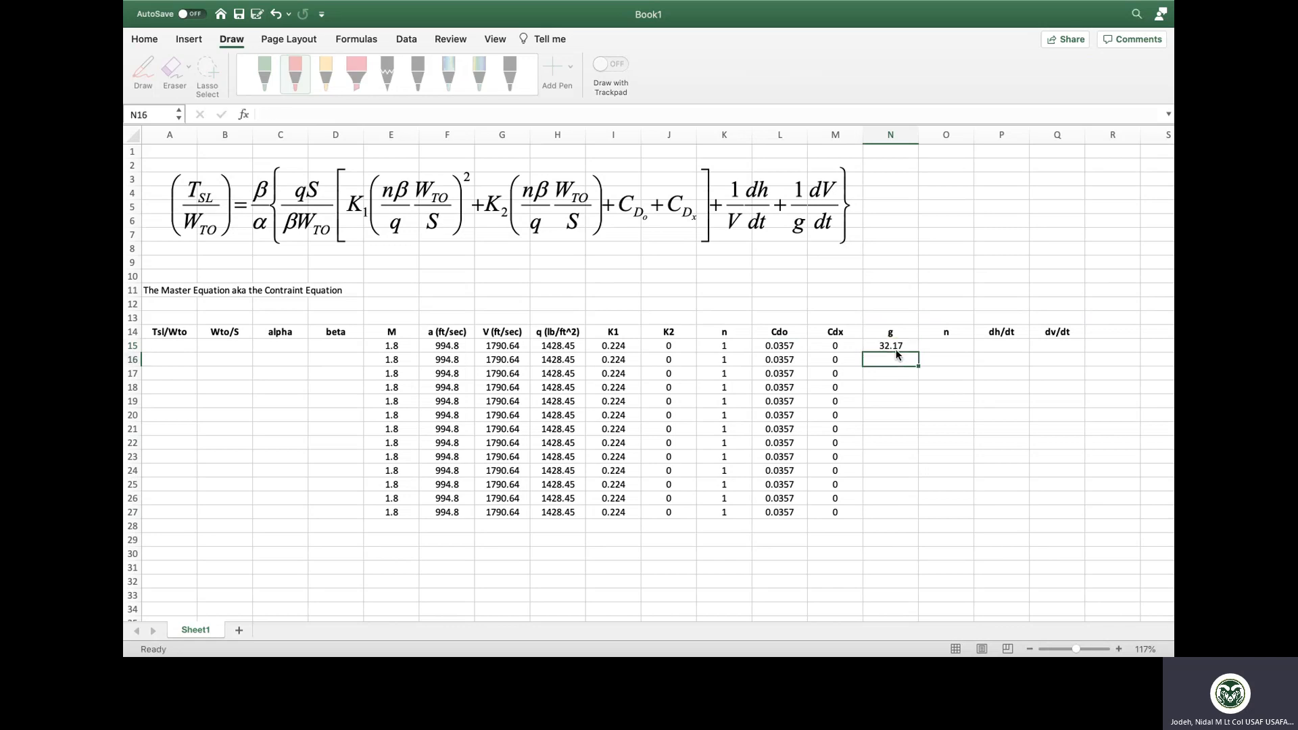
- Add the units to the g header in N14 so it reads "g (ft/sec^2)"
{"action": "double_click", "coordinate": [896, 332]}
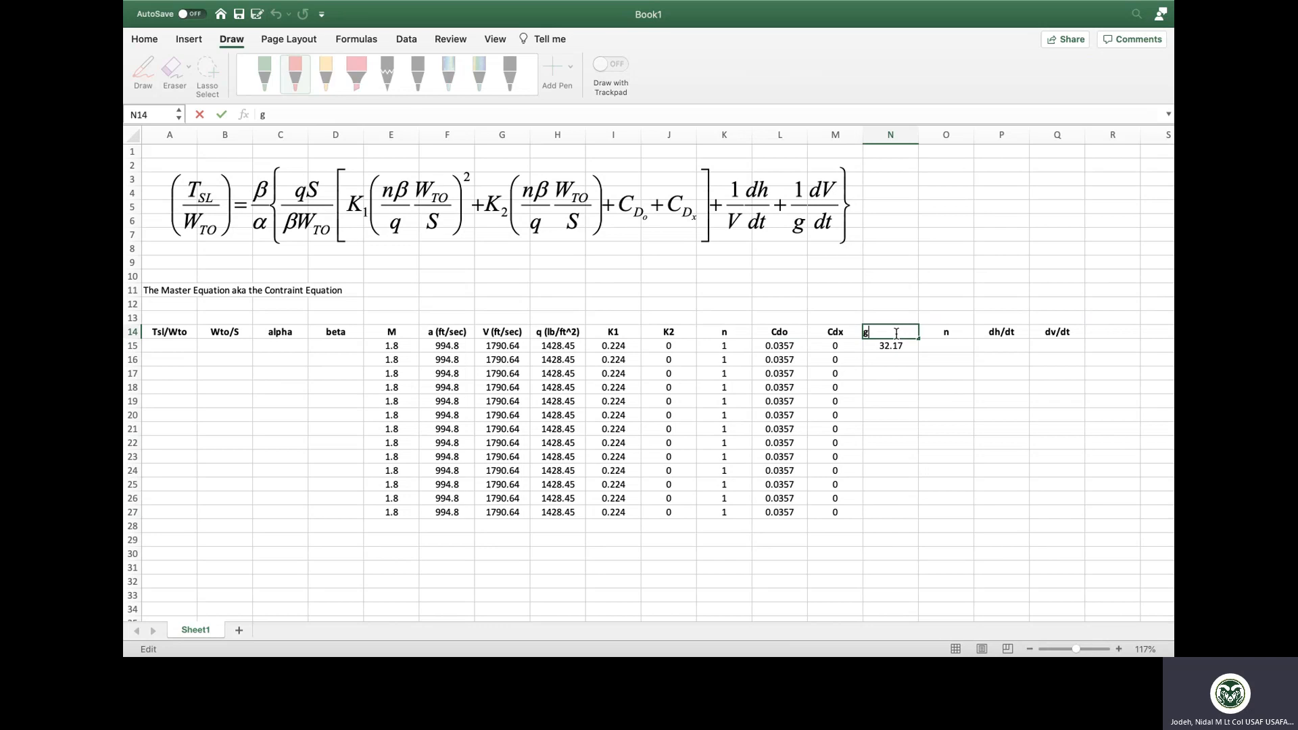
{"action": "type", "text": "("}
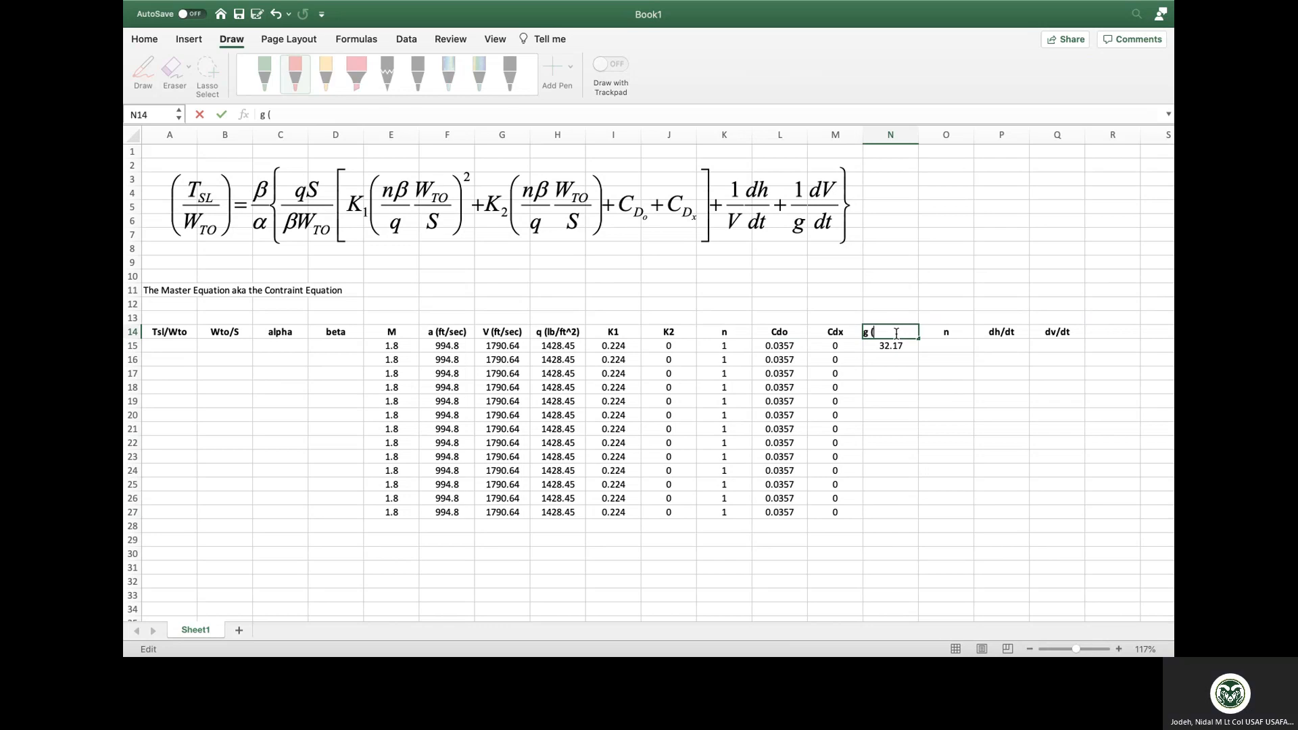
{"action": "type", "text": "ft/sec"}
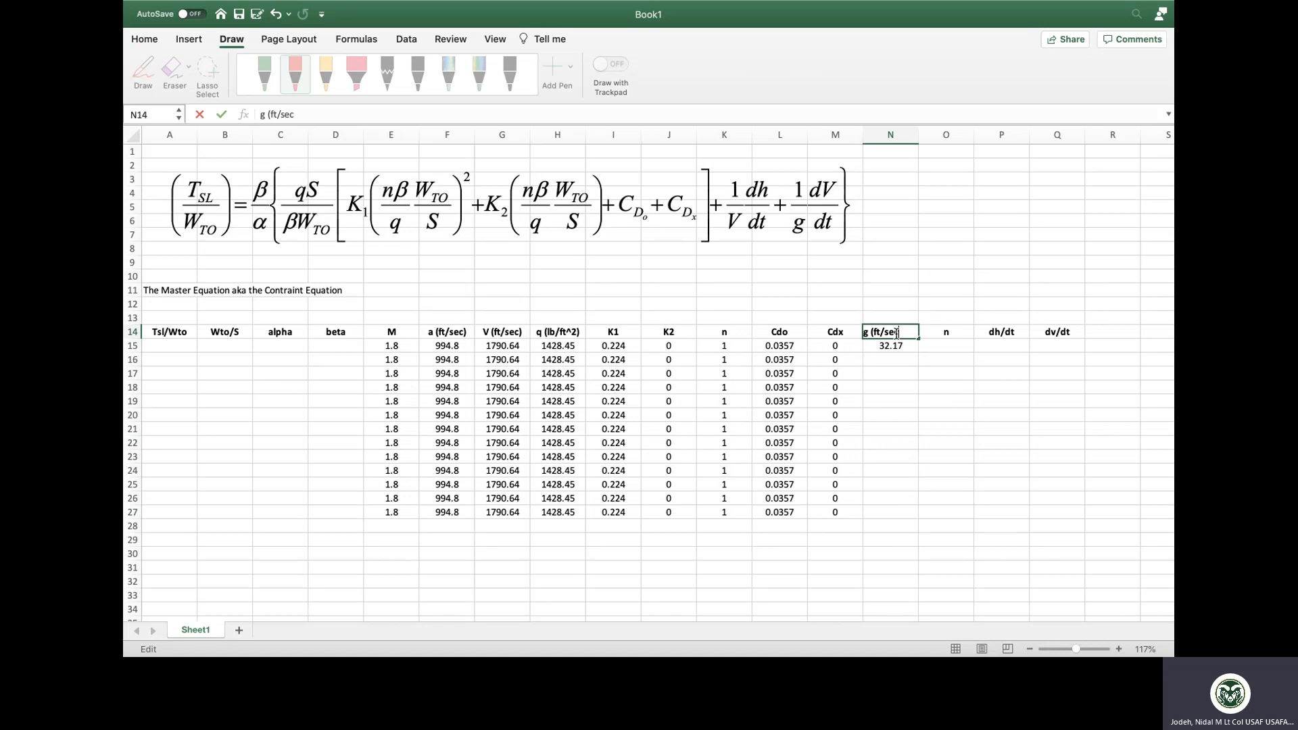
{"action": "type", "text": "^2)"}
{"action": "key", "text": "Return"}
{"action": "key", "text": "Down"}
{"action": "key", "text": "Up"}
{"action": "key", "text": "Up"}
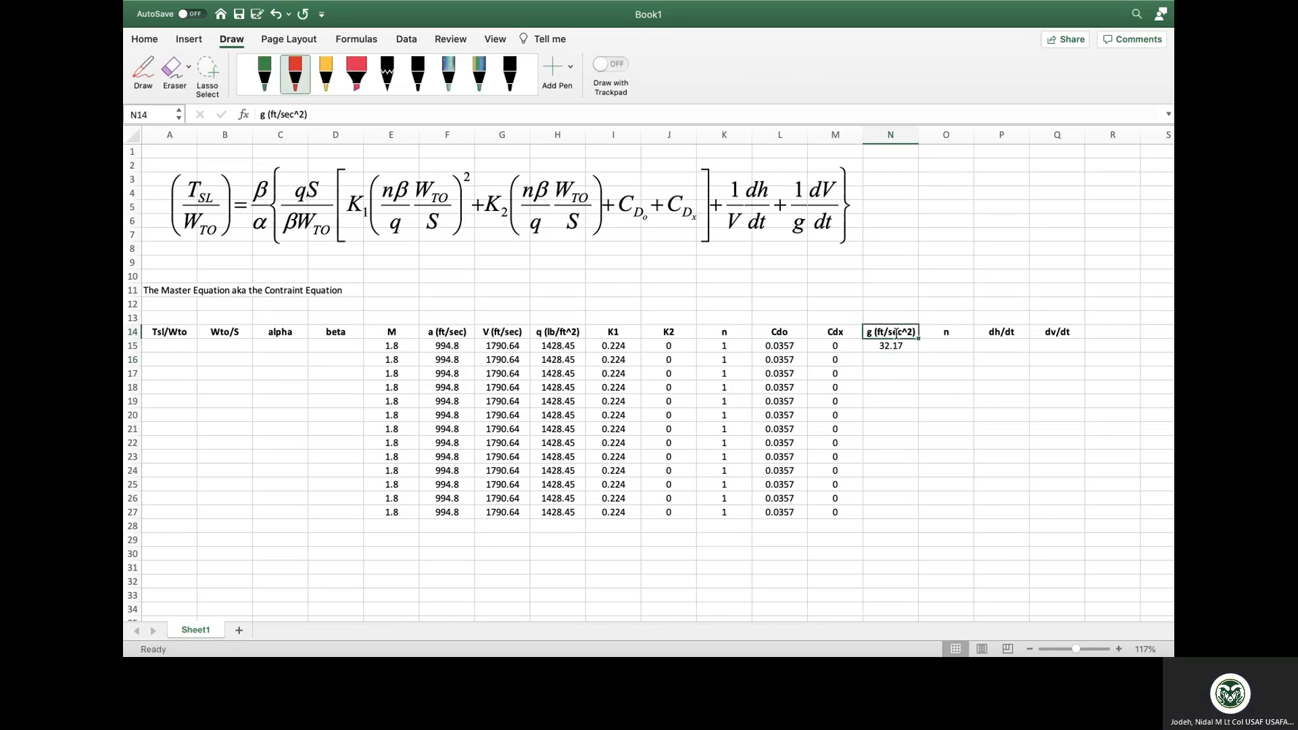
- Clear the duplicate n header in O14 and delete that cell, shifting the remaining headers left
{"action": "key", "text": "Right"}
{"action": "key", "text": "BackSpace"}
{"action": "key", "text": "Escape"}
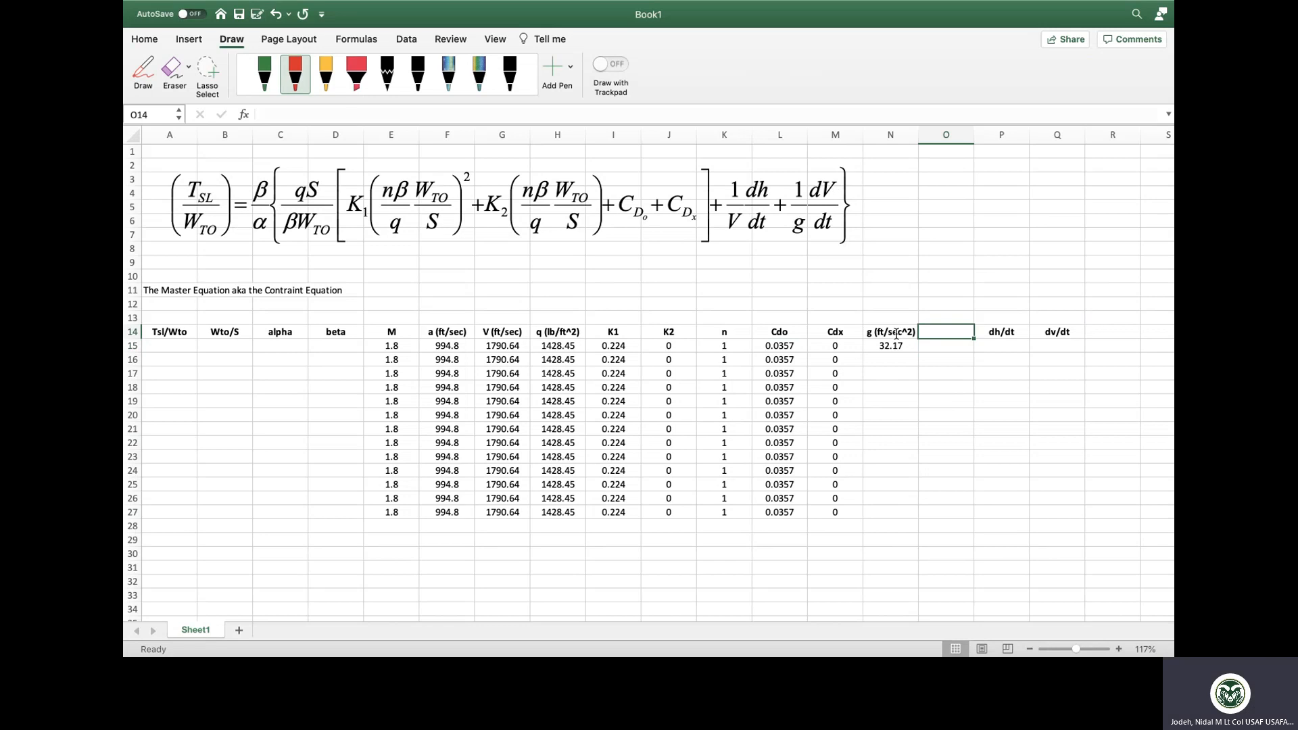
{"action": "right_click", "coordinate": [948, 326]}
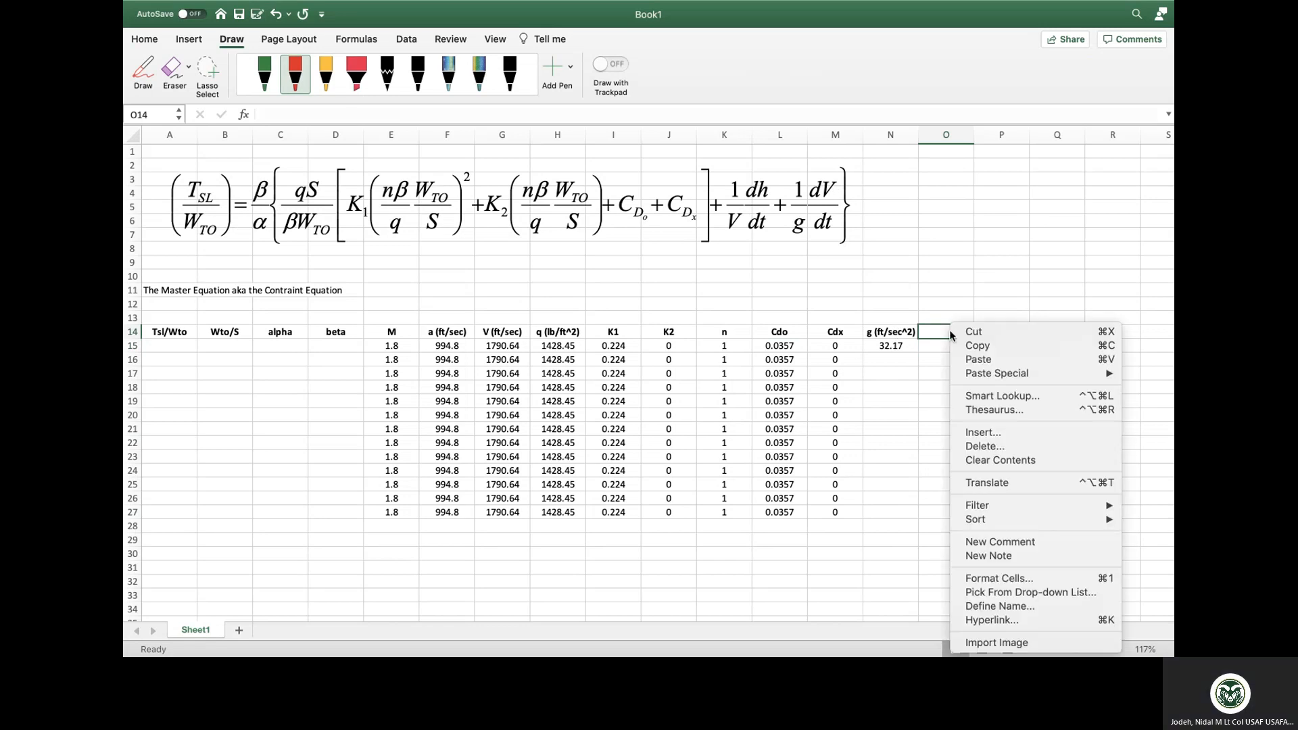
{"action": "left_click", "coordinate": [985, 446]}
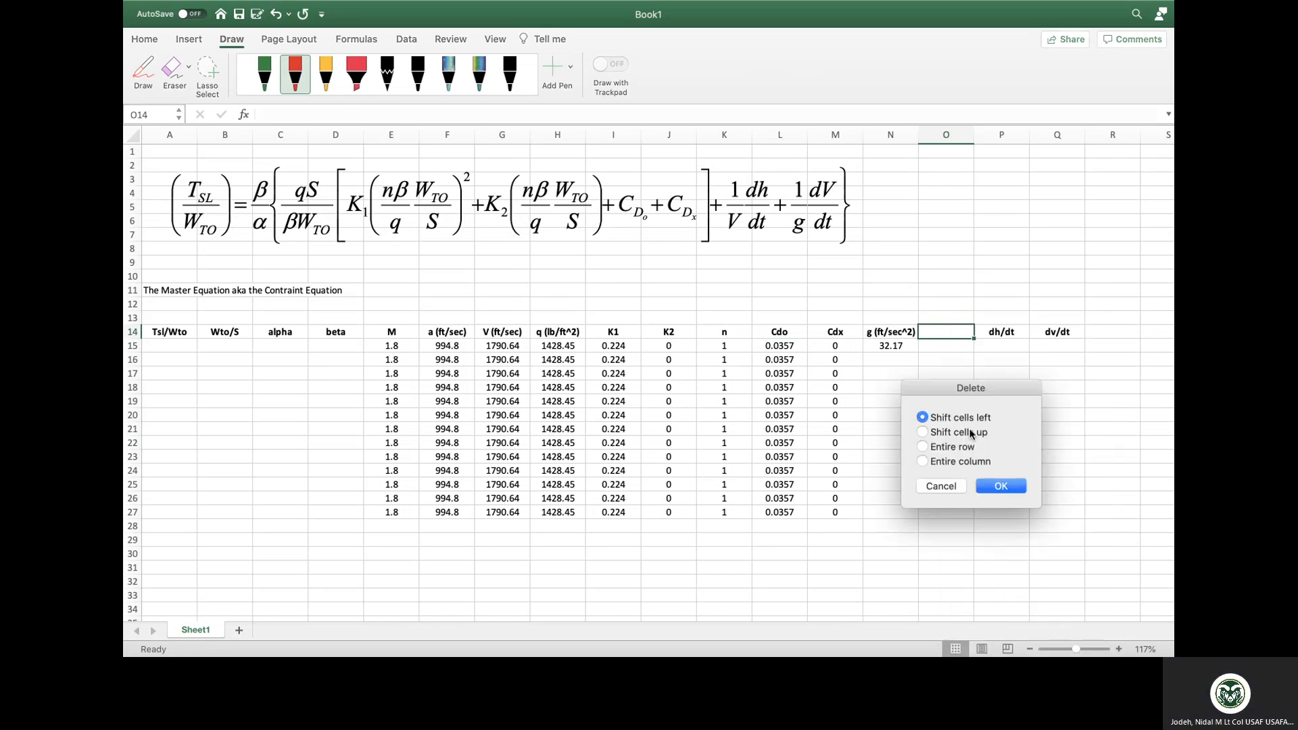
{"action": "left_click", "coordinate": [999, 487]}
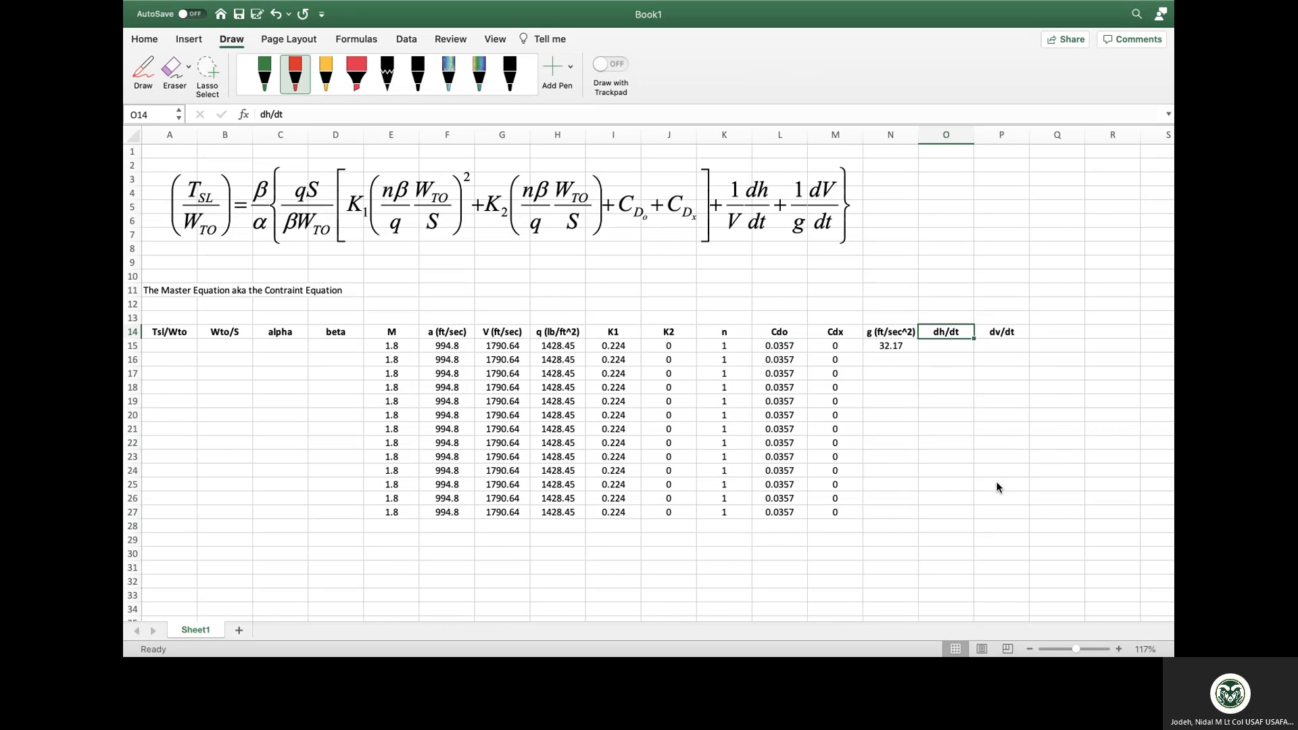
- Enter 0 for dh/dt in O15 and 0 for dv/dt in P15
{"action": "left_click", "coordinate": [952, 348]}
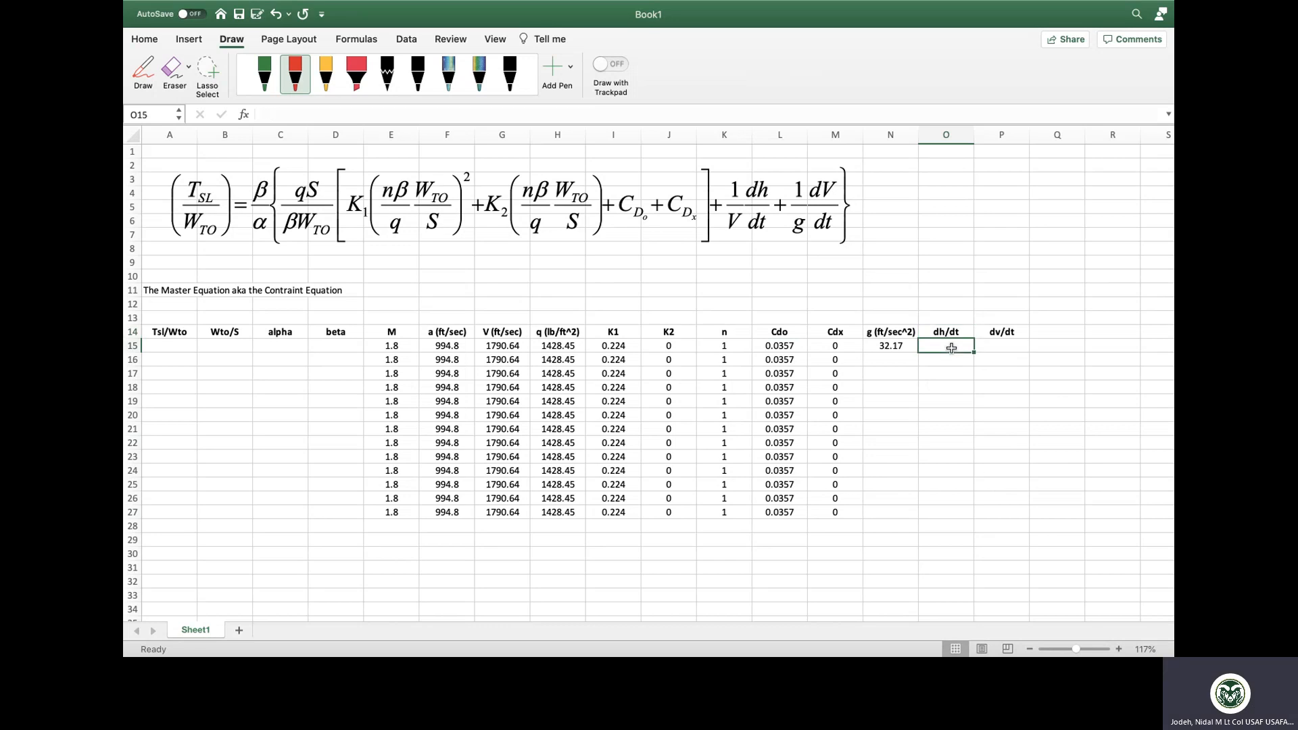
{"action": "type", "text": "0"}
{"action": "key", "text": "Tab"}
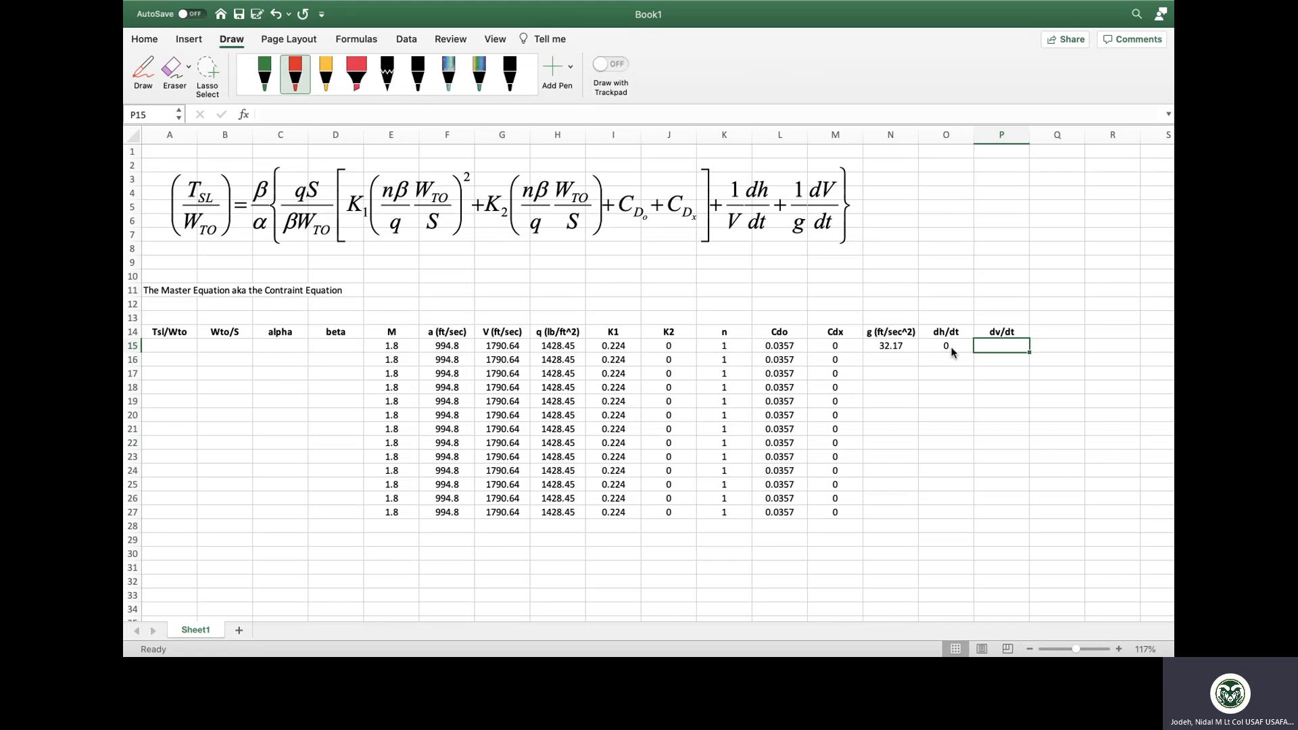
{"action": "type", "text": "0"}
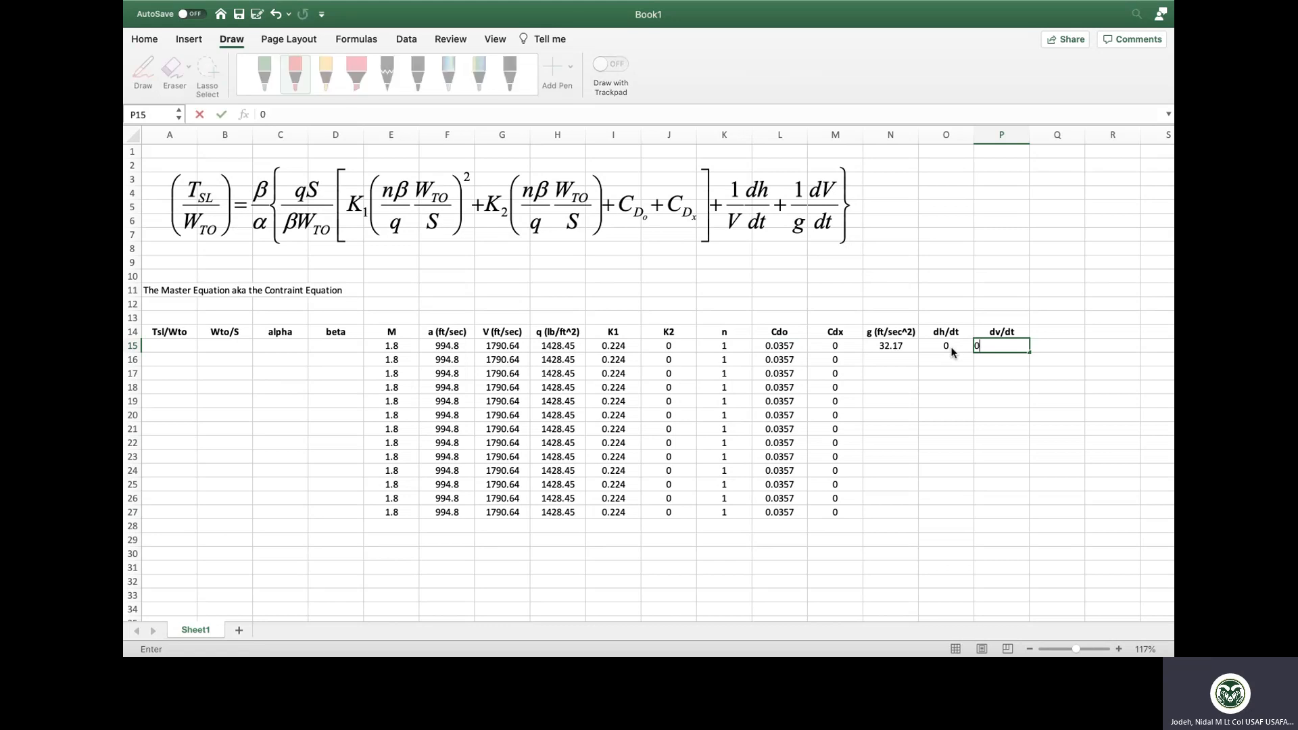
{"action": "key", "text": "Return"}
{"action": "left_click", "coordinate": [949, 347]}
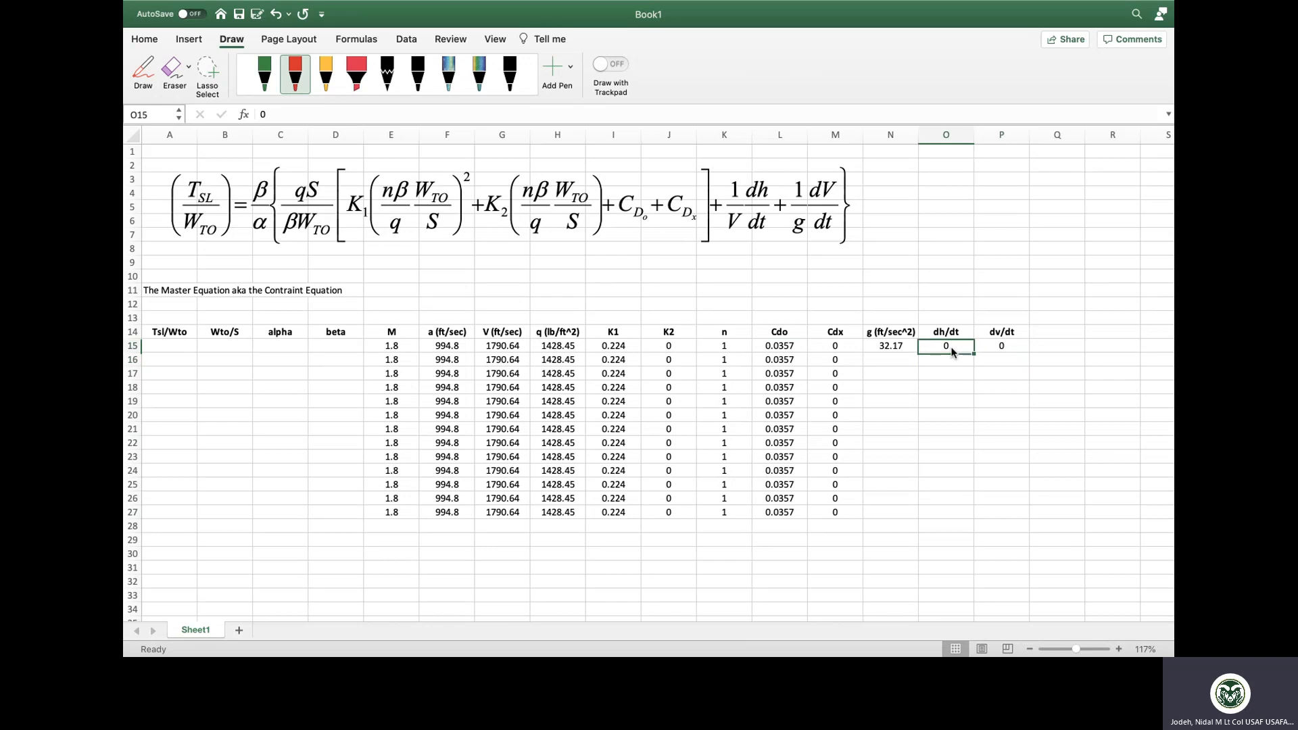
- Label the table SUPERCRUISE in A13, above the Tsl/Wto header
{"action": "left_click", "coordinate": [181, 317]}
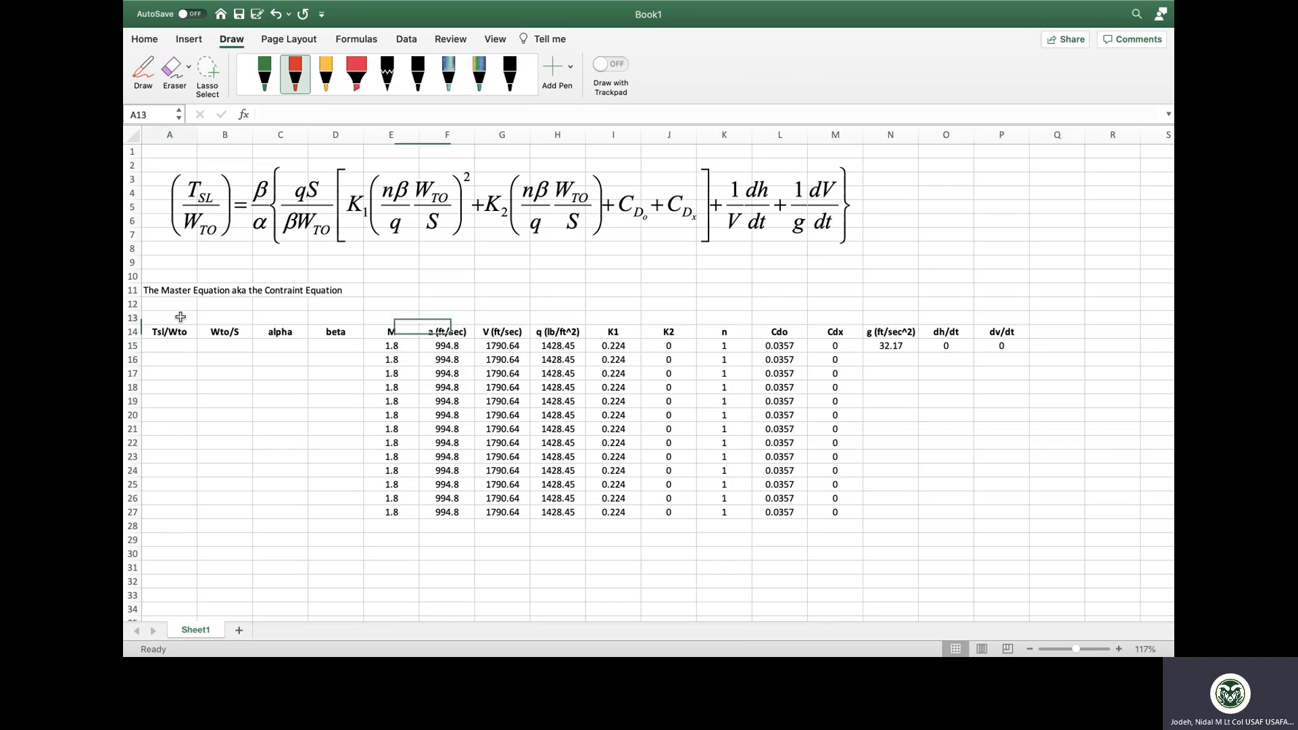
{"action": "type", "text": "SUPER"}
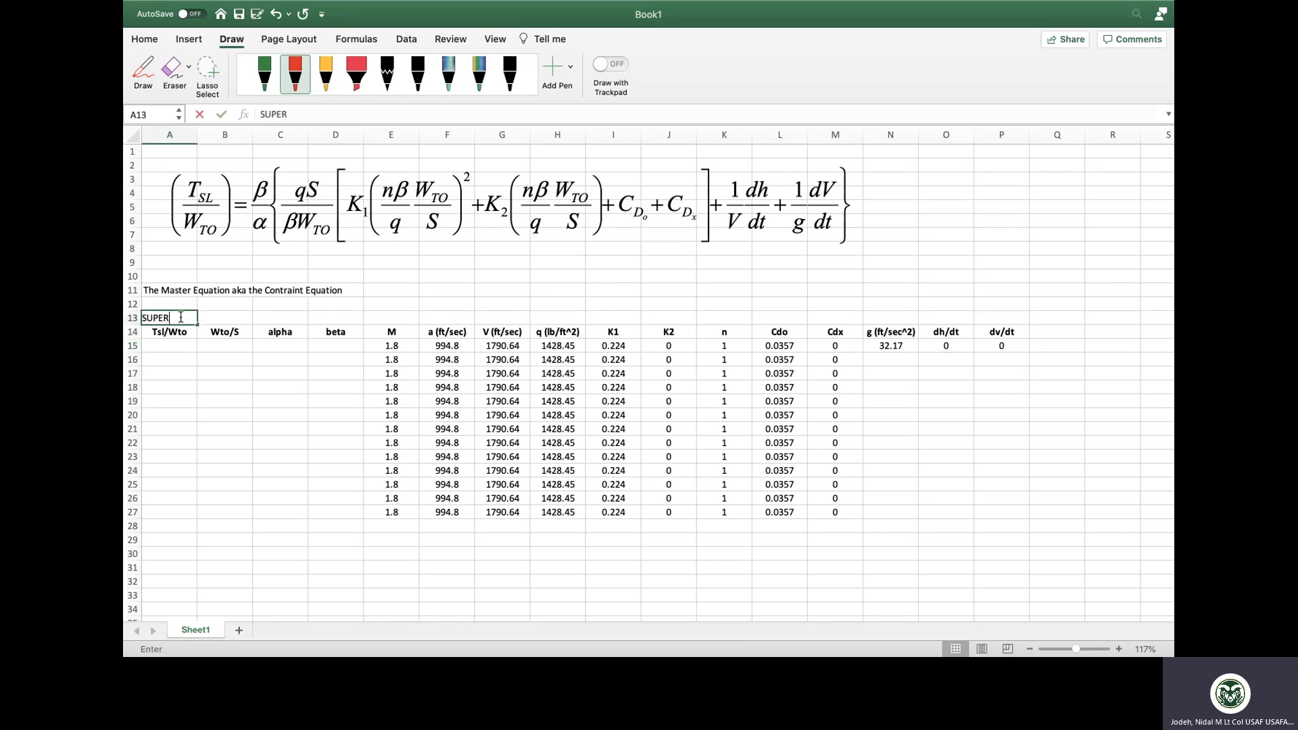
{"action": "type", "text": "CRUISE"}
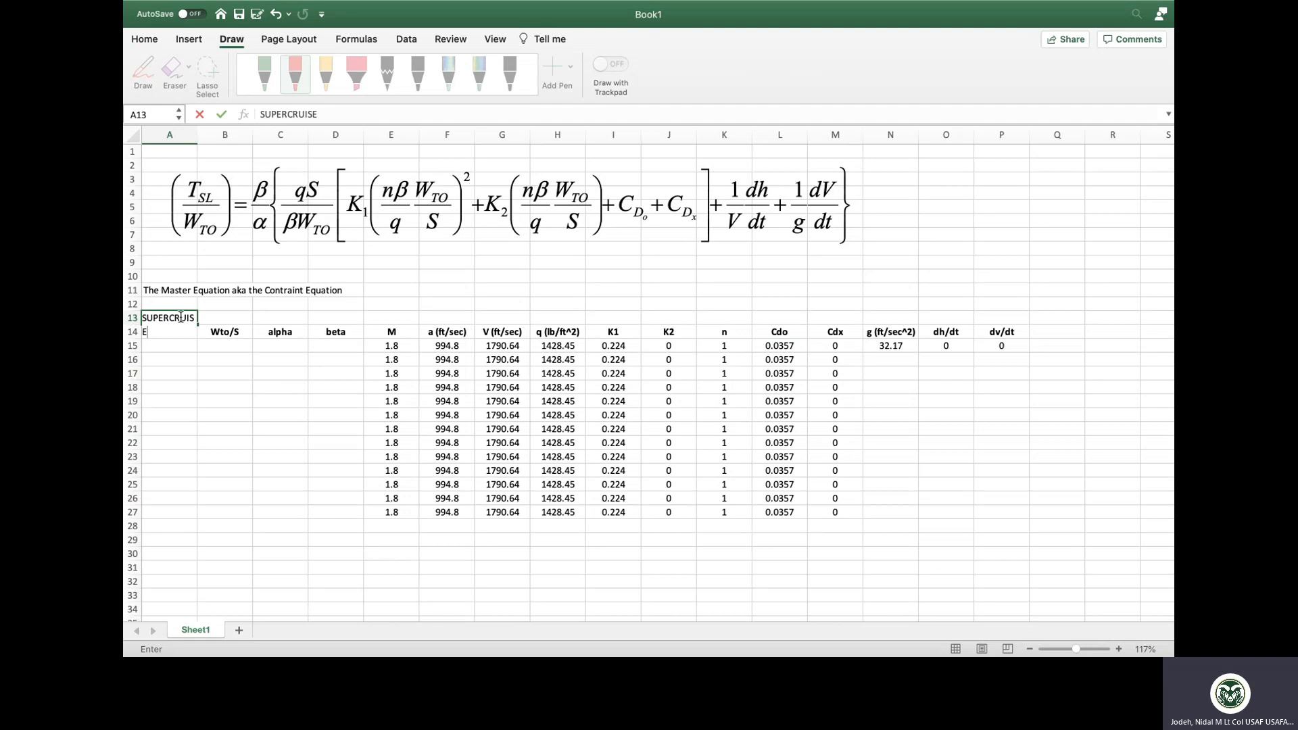
{"action": "key", "text": "Return"}
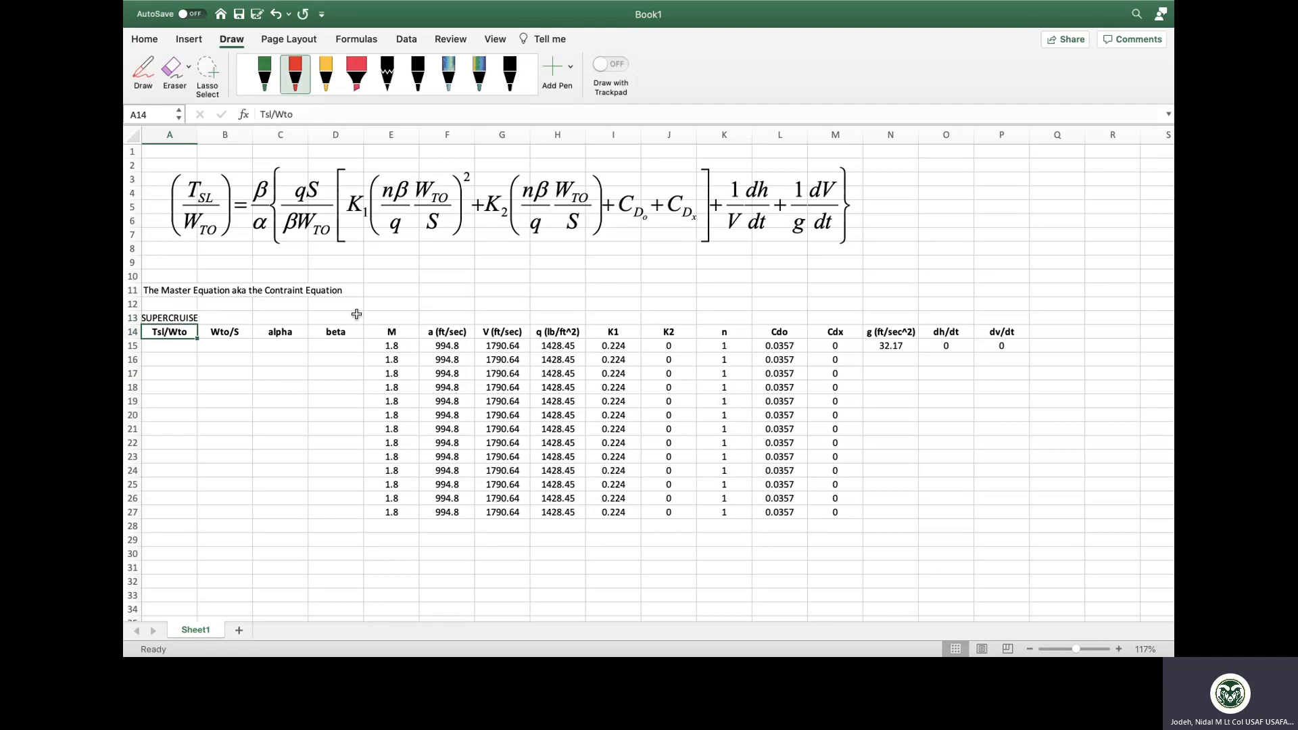
- Fill the g, dh/dt and dv/dt values in N15:P15 down to row 27
{"action": "left_click", "coordinate": [896, 345]}
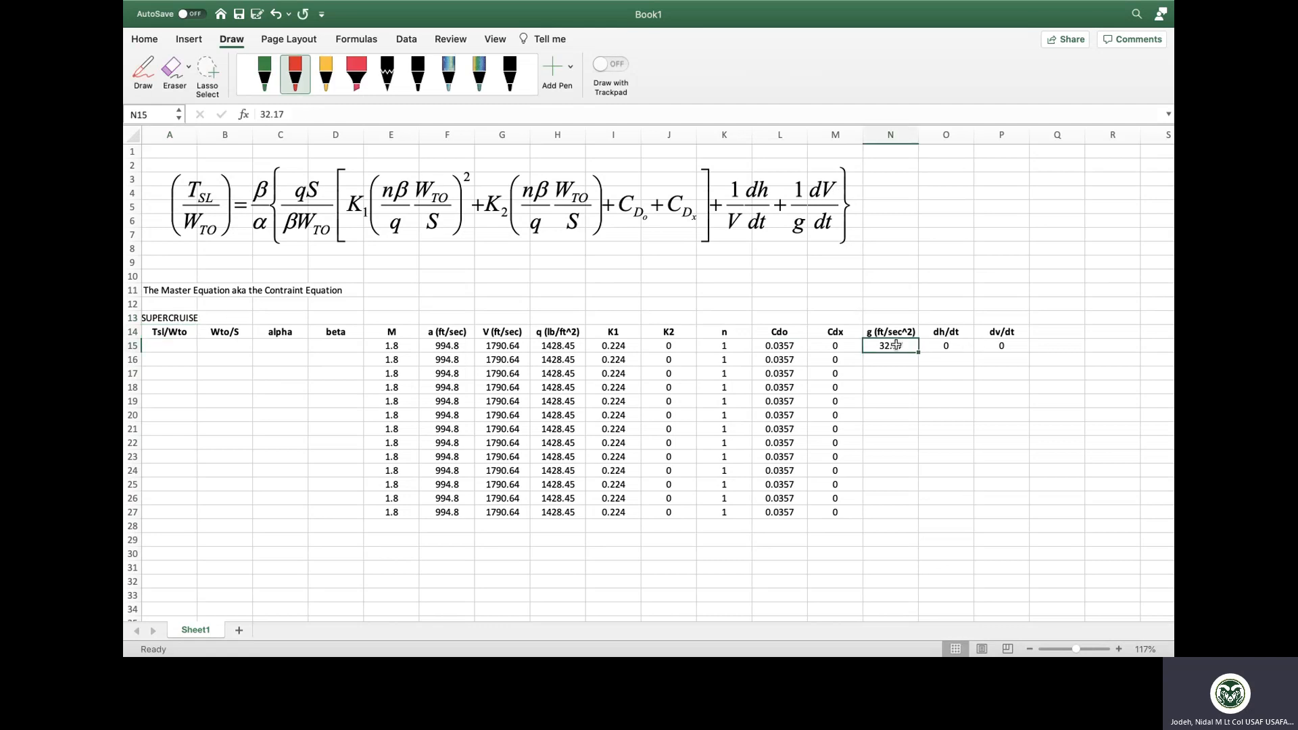
{"action": "key", "text": "shift+Right"}
{"action": "key", "text": "shift+Right"}
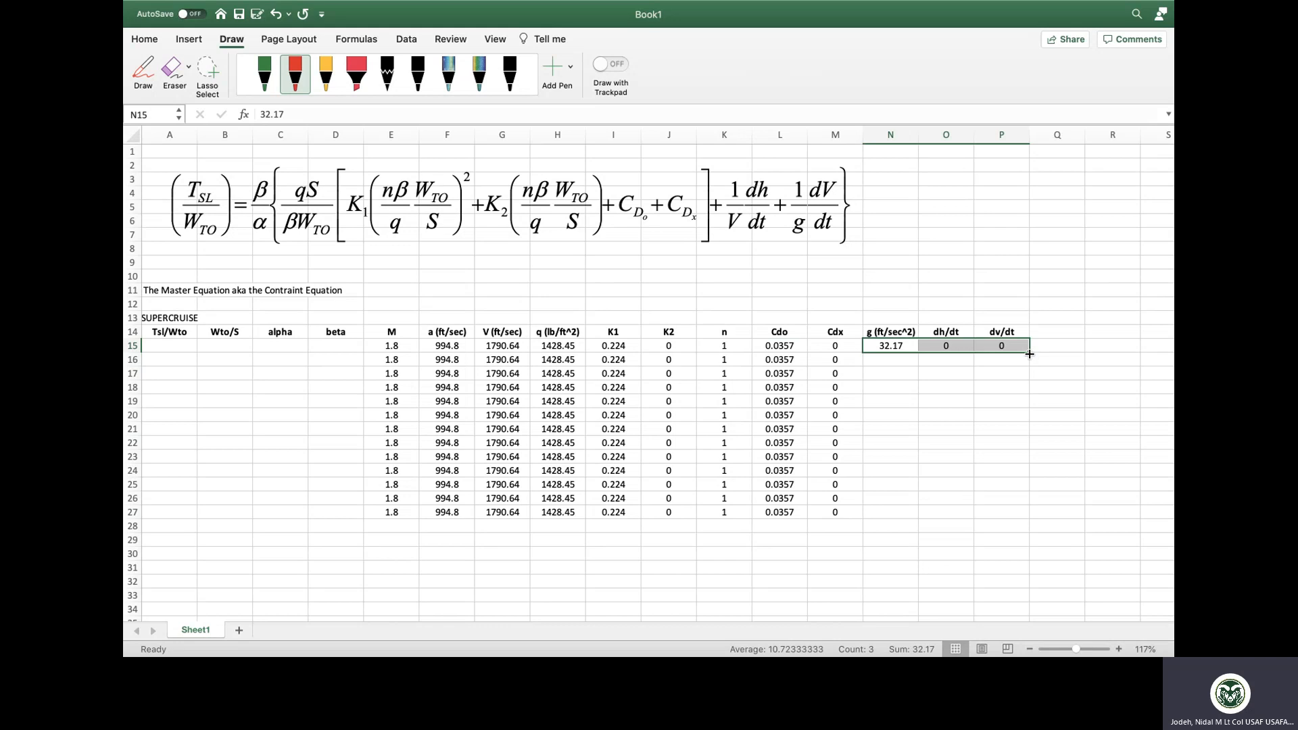
{"action": "left_click_drag", "start_coordinate": [1029, 352], "coordinate": [1021, 505]}
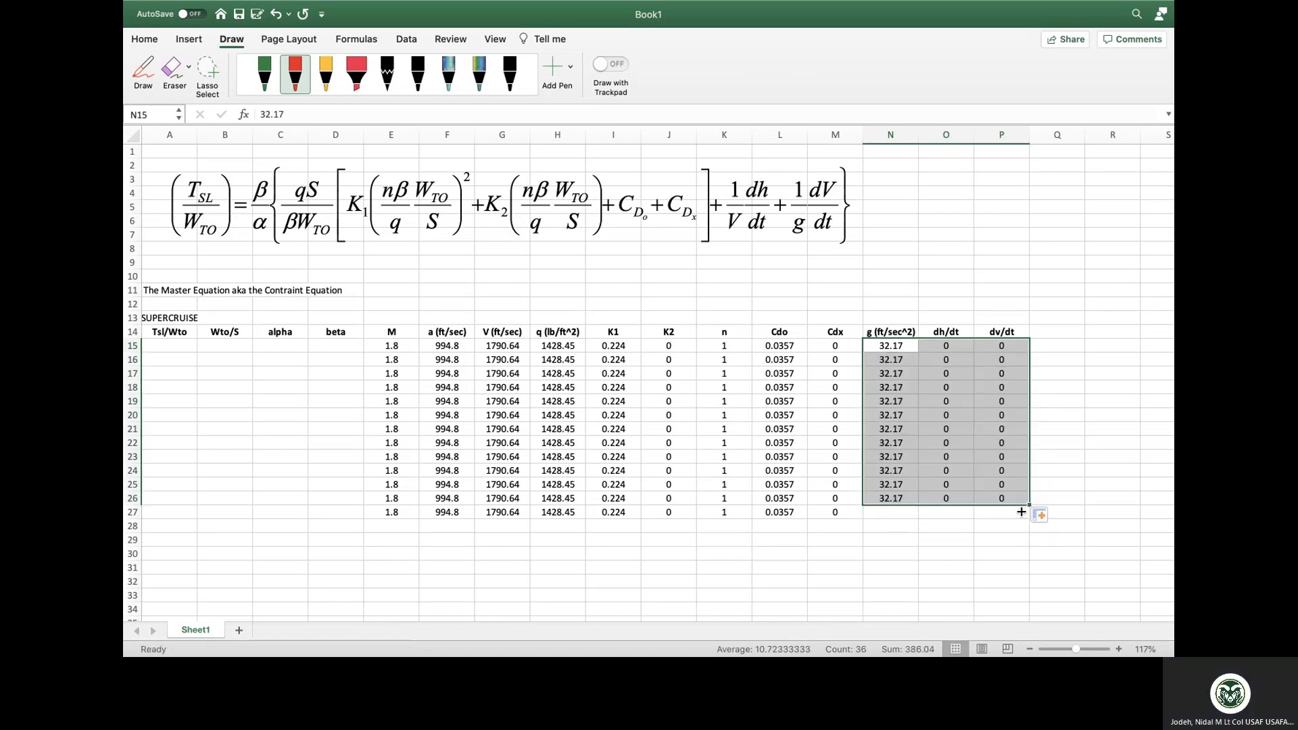
{"action": "left_click", "coordinate": [1062, 456]}
{"action": "left_click_drag", "start_coordinate": [896, 498], "coordinate": [1028, 517]}
{"action": "left_click", "coordinate": [997, 559]}
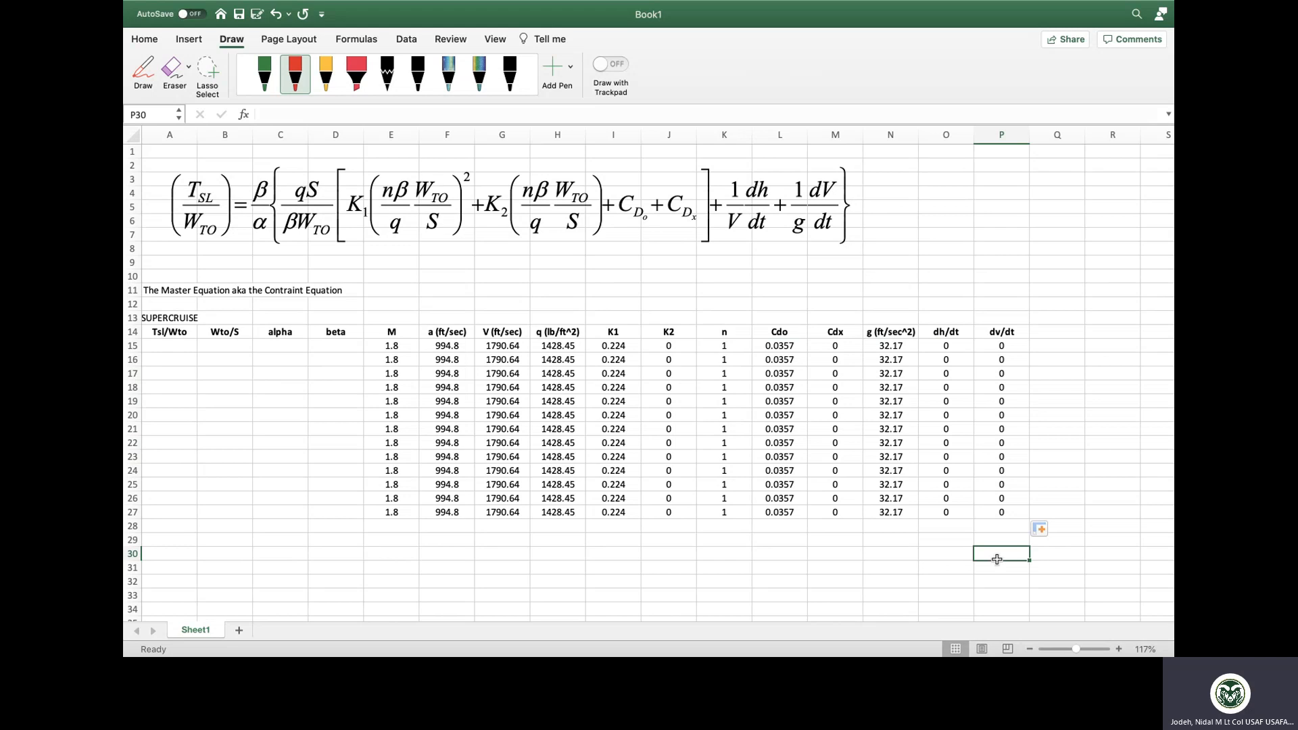
- Enter 1 as the beta value in D15 and fill it down to D27
{"action": "left_click", "coordinate": [352, 340]}
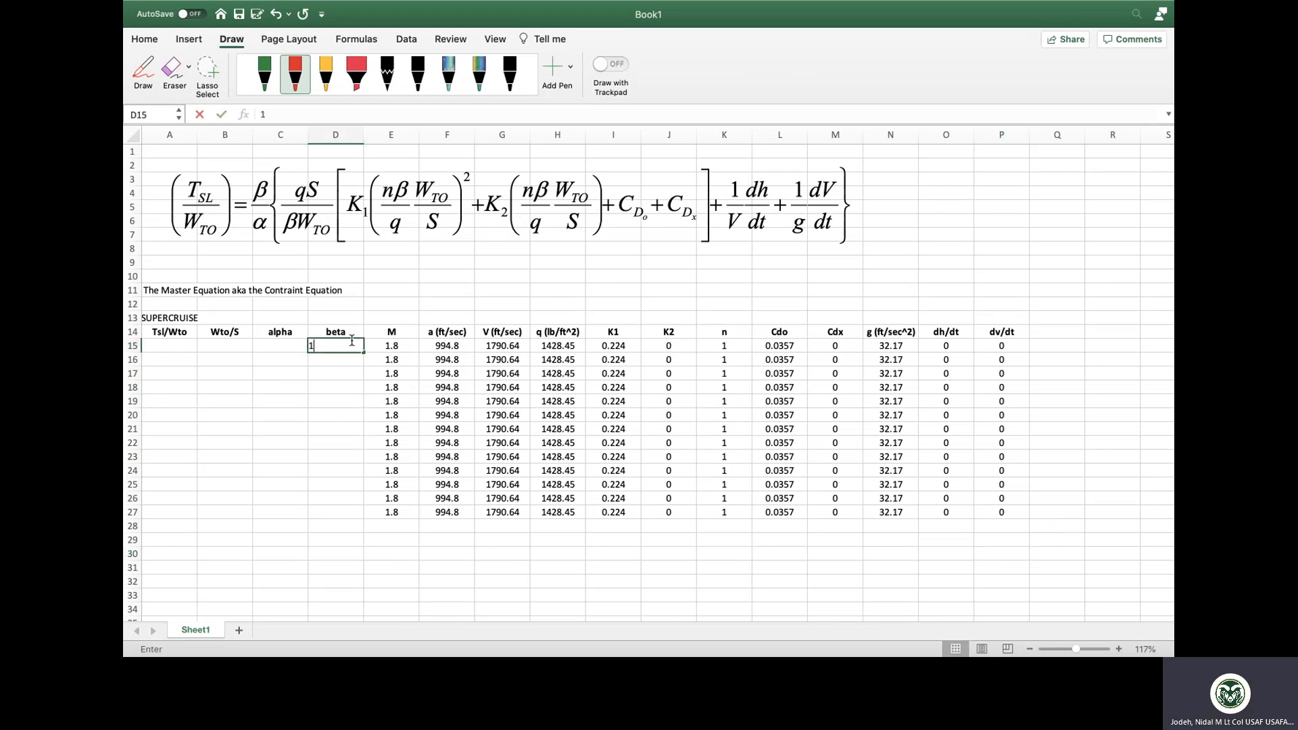
{"action": "type", "text": "1"}
{"action": "left_click", "coordinate": [352, 340]}
{"action": "left_click_drag", "start_coordinate": [365, 352], "coordinate": [350, 513]}
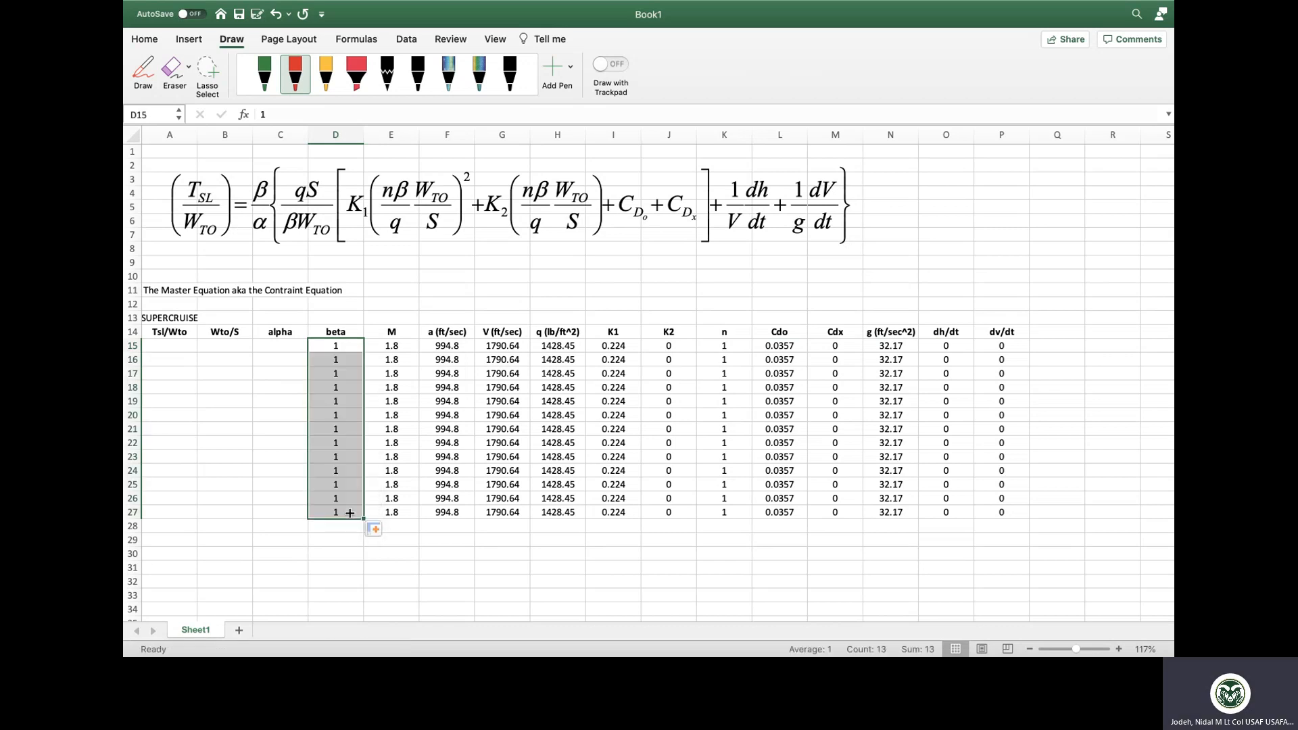
- Enter 0.717 as the alpha value in C15 and fill it down to C27
{"action": "left_click", "coordinate": [281, 346]}
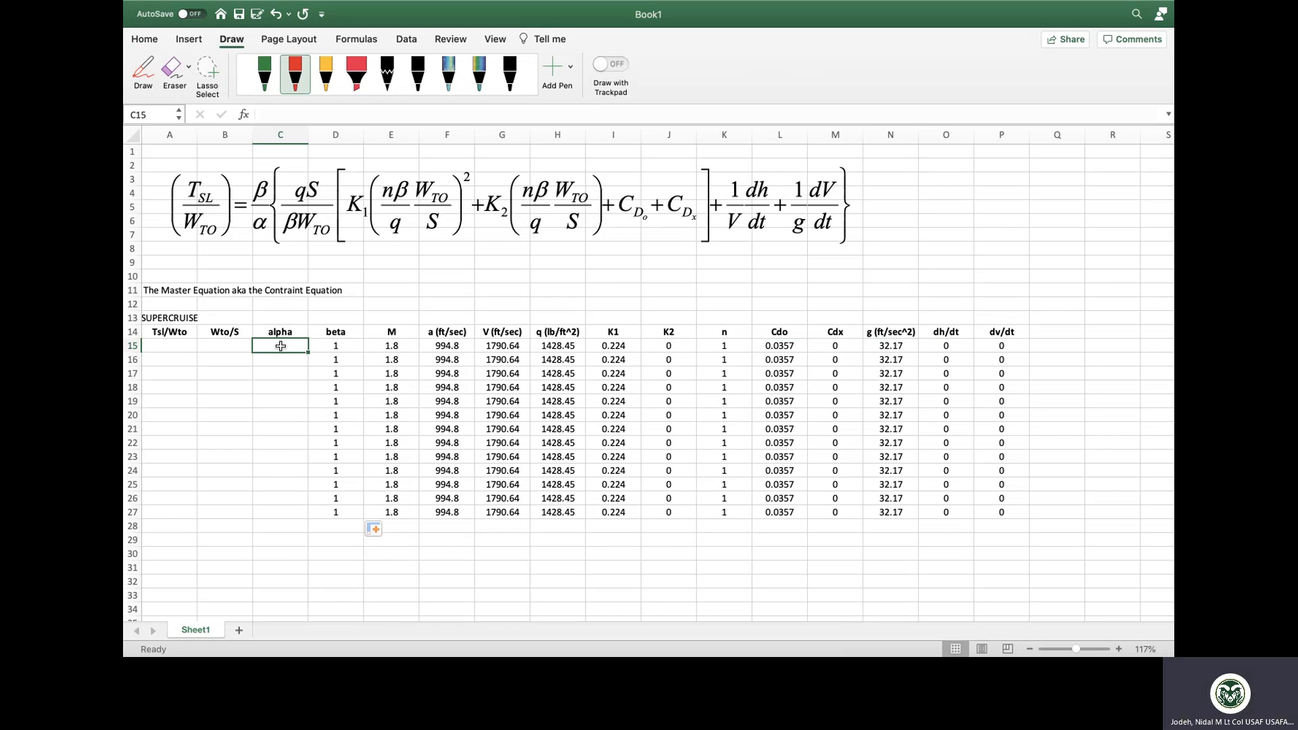
{"action": "type", "text": "0.717"}
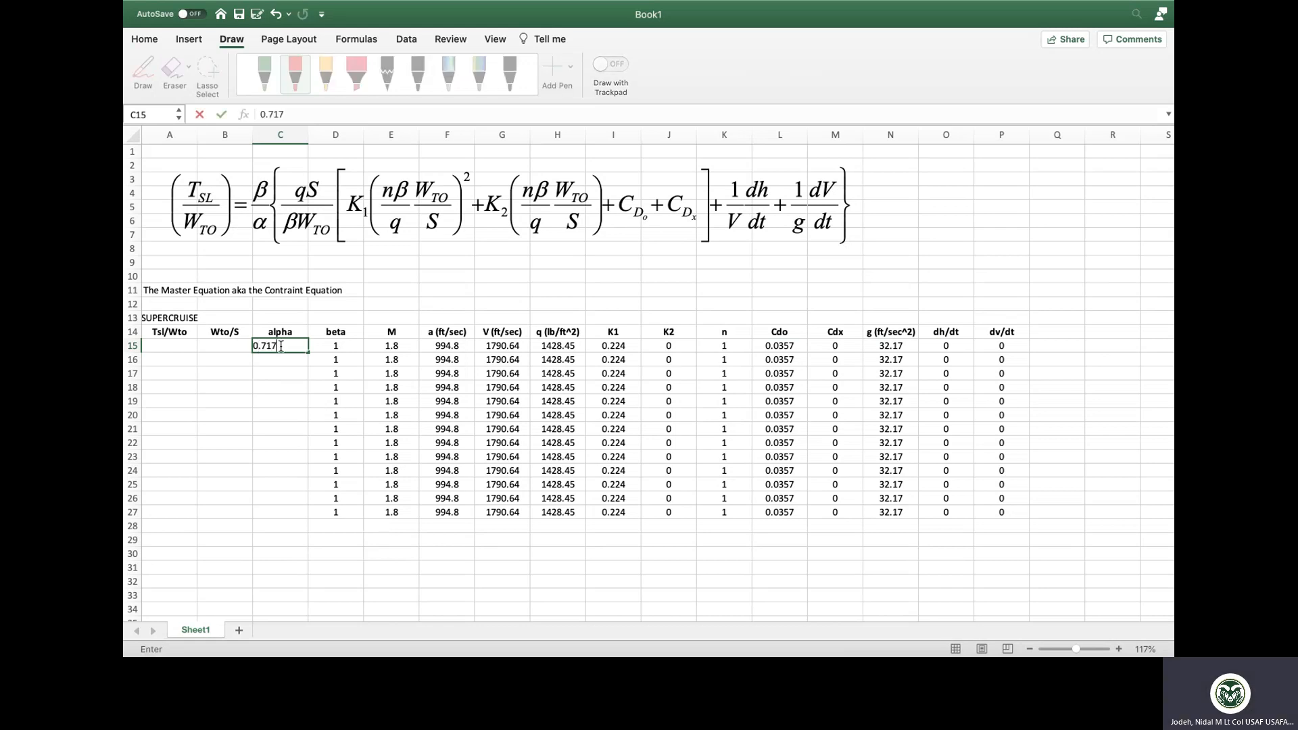
{"action": "key", "text": "Return"}
{"action": "left_click", "coordinate": [302, 349]}
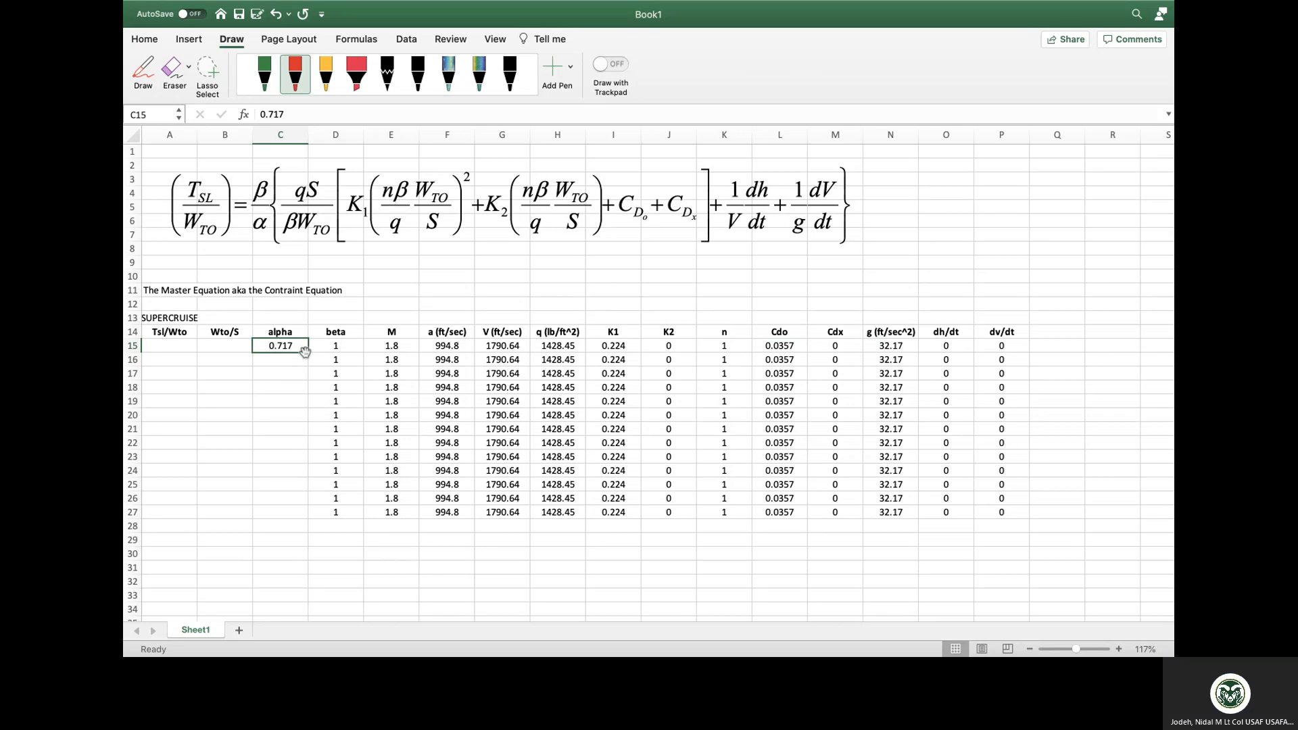
{"action": "left_click_drag", "start_coordinate": [307, 352], "coordinate": [304, 517]}
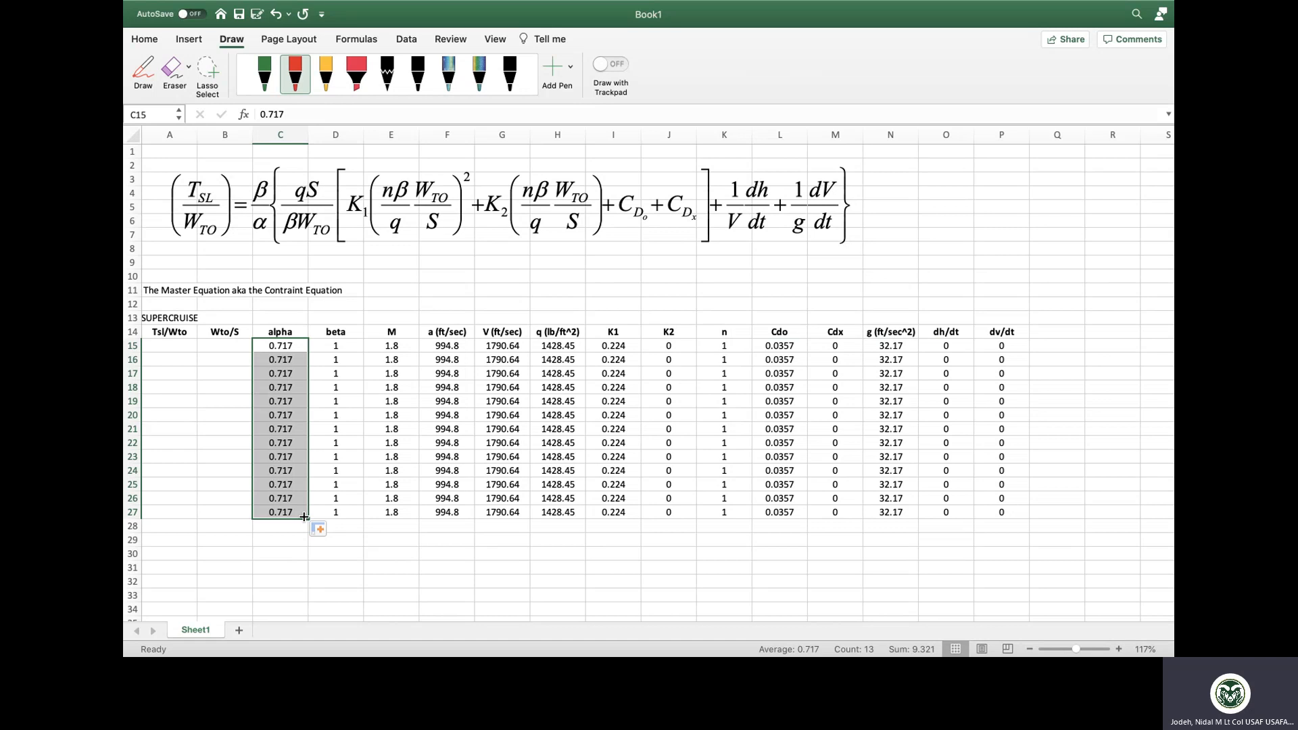
- Add the unit to the Wto/S header in B14 so it reads Wto/S (lb/ft^2)
{"action": "left_click", "coordinate": [228, 345]}
{"action": "double_click", "coordinate": [244, 331]}
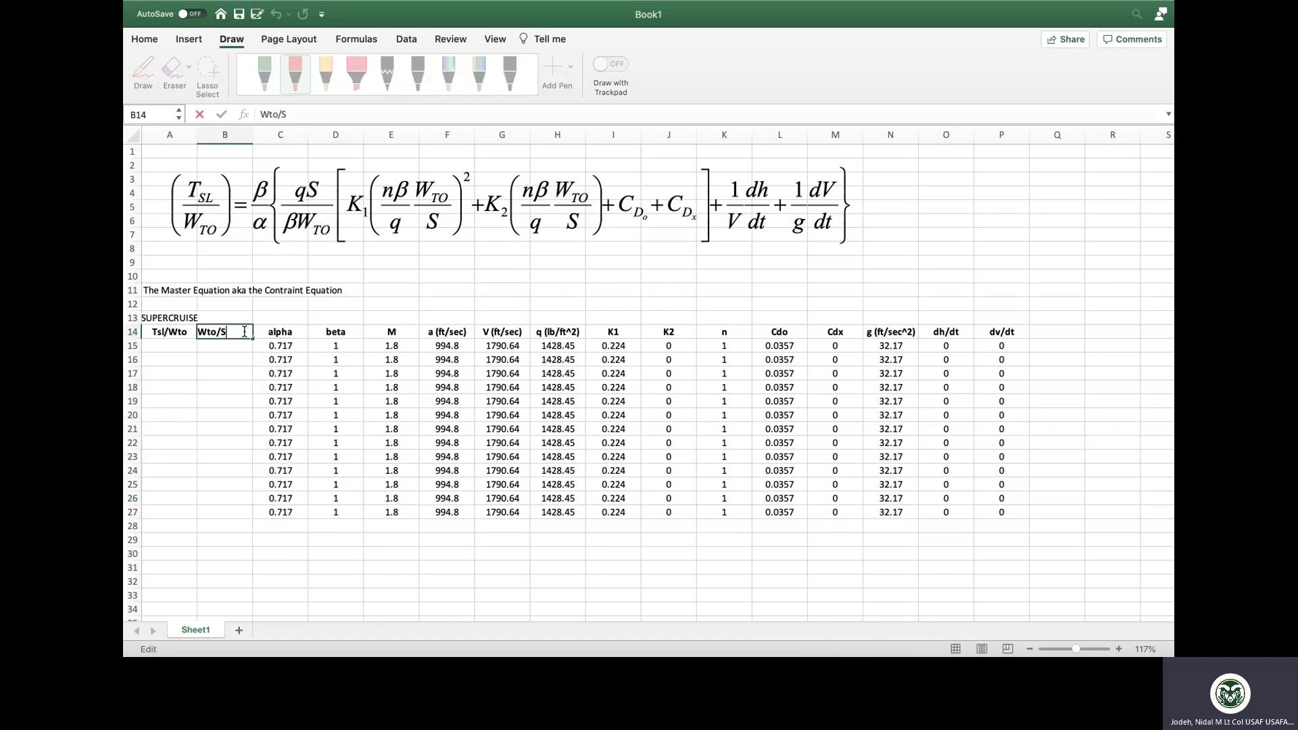
{"action": "type", "text": "(LB/"}
{"action": "key", "text": "BackSpace"}
{"action": "key", "text": "BackSpace"}
{"action": "key", "text": "BackSpace"}
{"action": "type", "text": "lb/"}
{"action": "type", "text": "sq"}
{"action": "key", "text": "BackSpace"}
{"action": "key", "text": "BackSpace"}
{"action": "type", "text": "ft"}
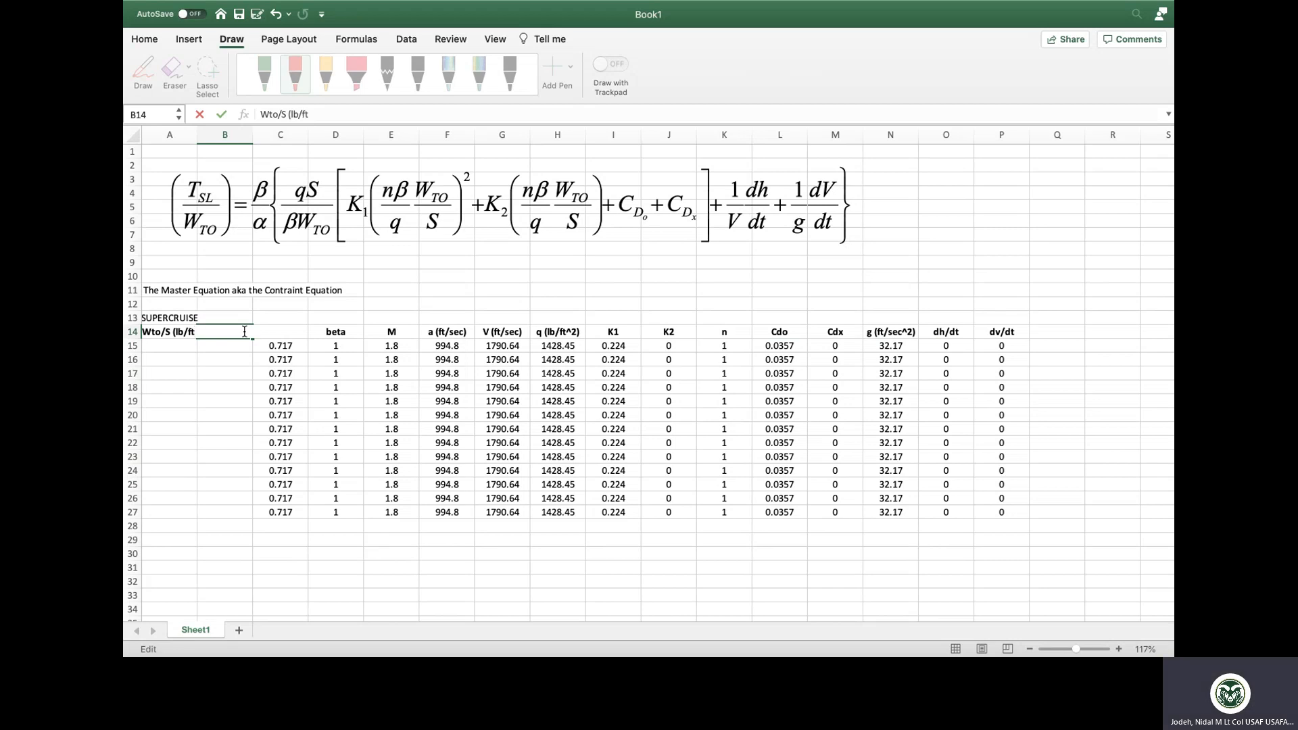
{"action": "type", "text": "^2)"}
{"action": "key", "text": "Return"}
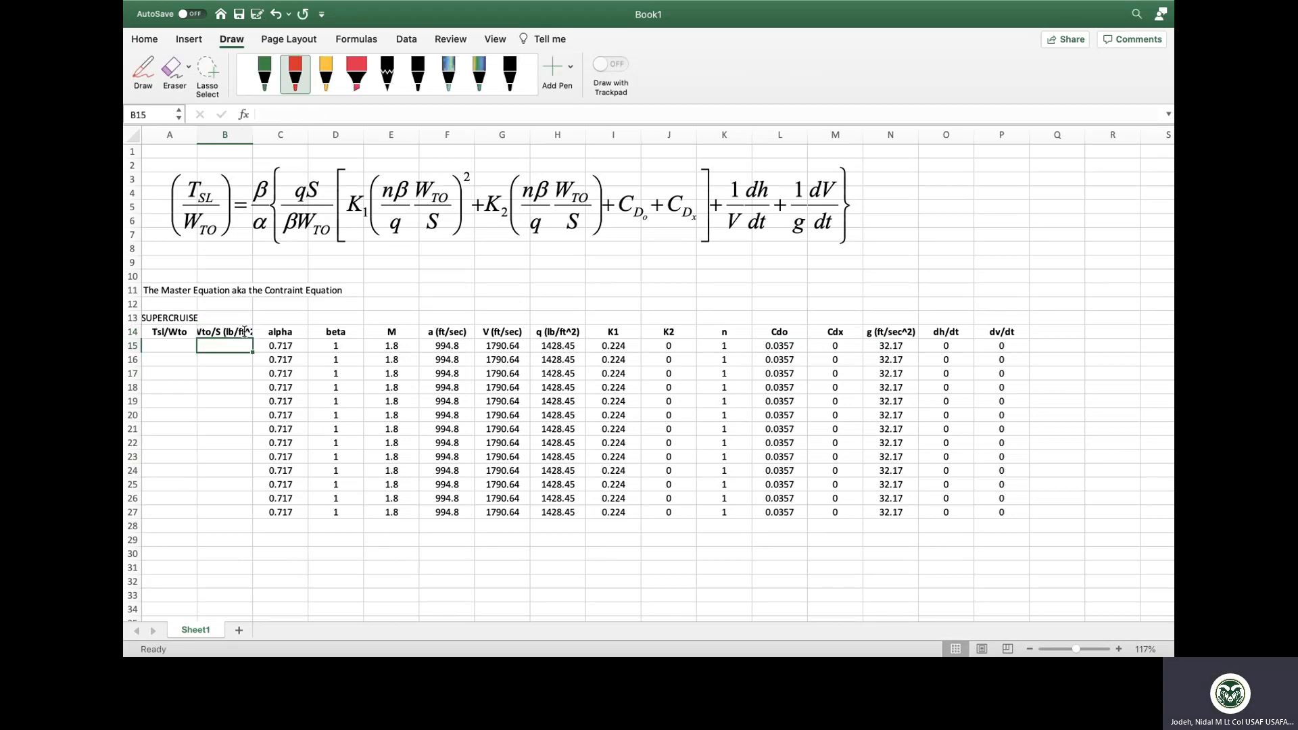
- Reduce the font size of the Wto/S (lb/ft^2) header in B14 to 10
{"action": "left_click", "coordinate": [245, 331]}
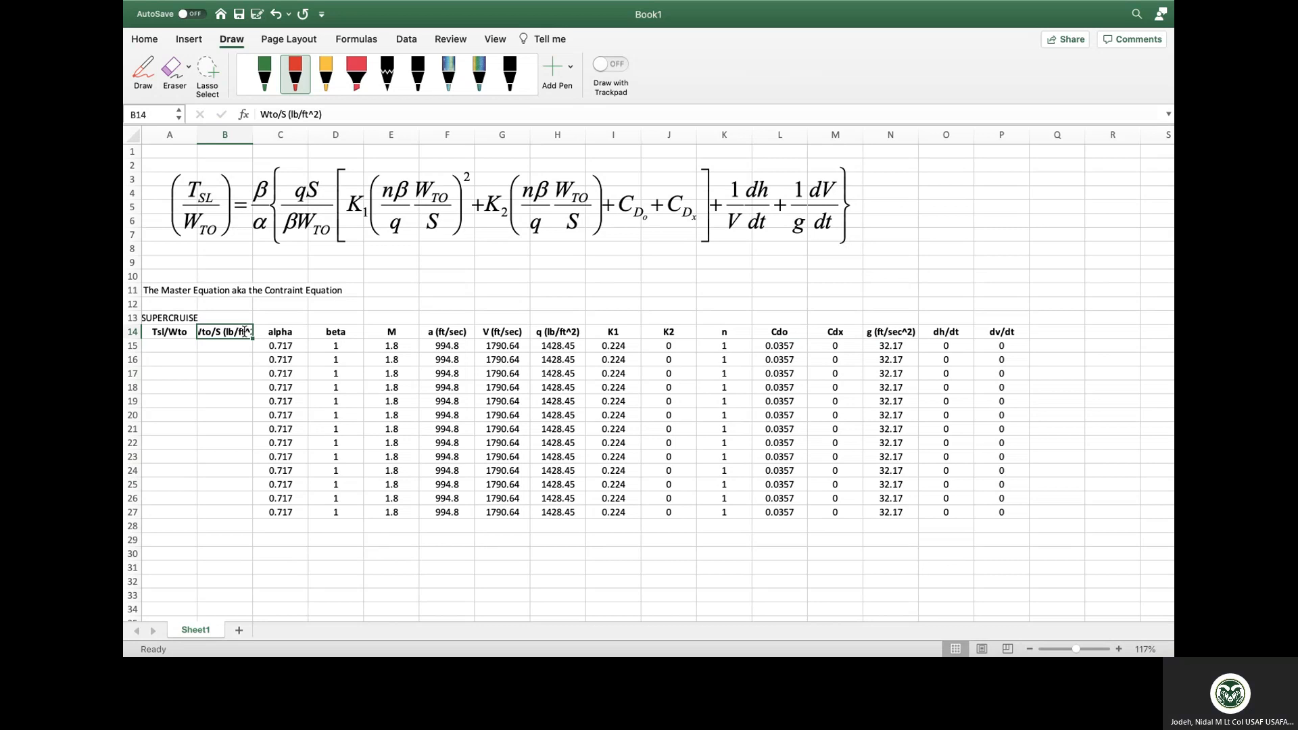
{"action": "left_click", "coordinate": [153, 41]}
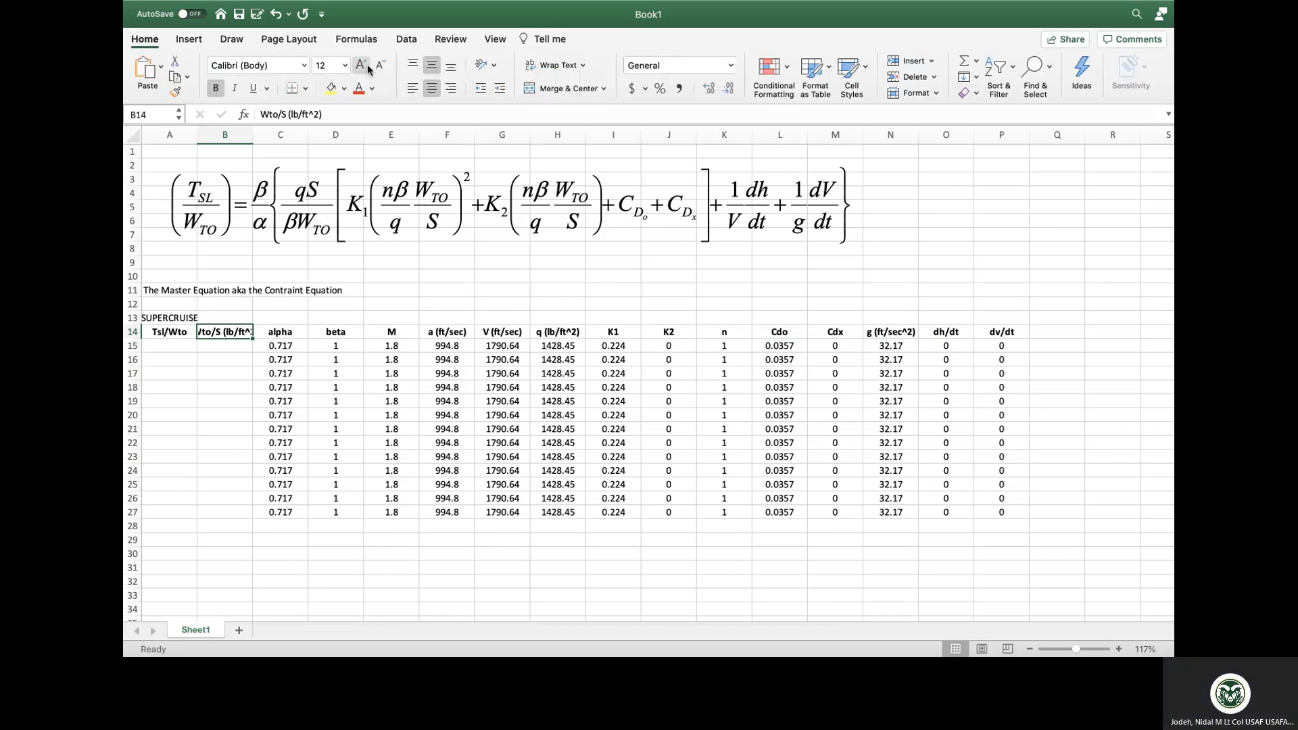
{"action": "left_click", "coordinate": [380, 66]}
{"action": "left_click", "coordinate": [380, 67]}
{"action": "left_click", "coordinate": [380, 66]}
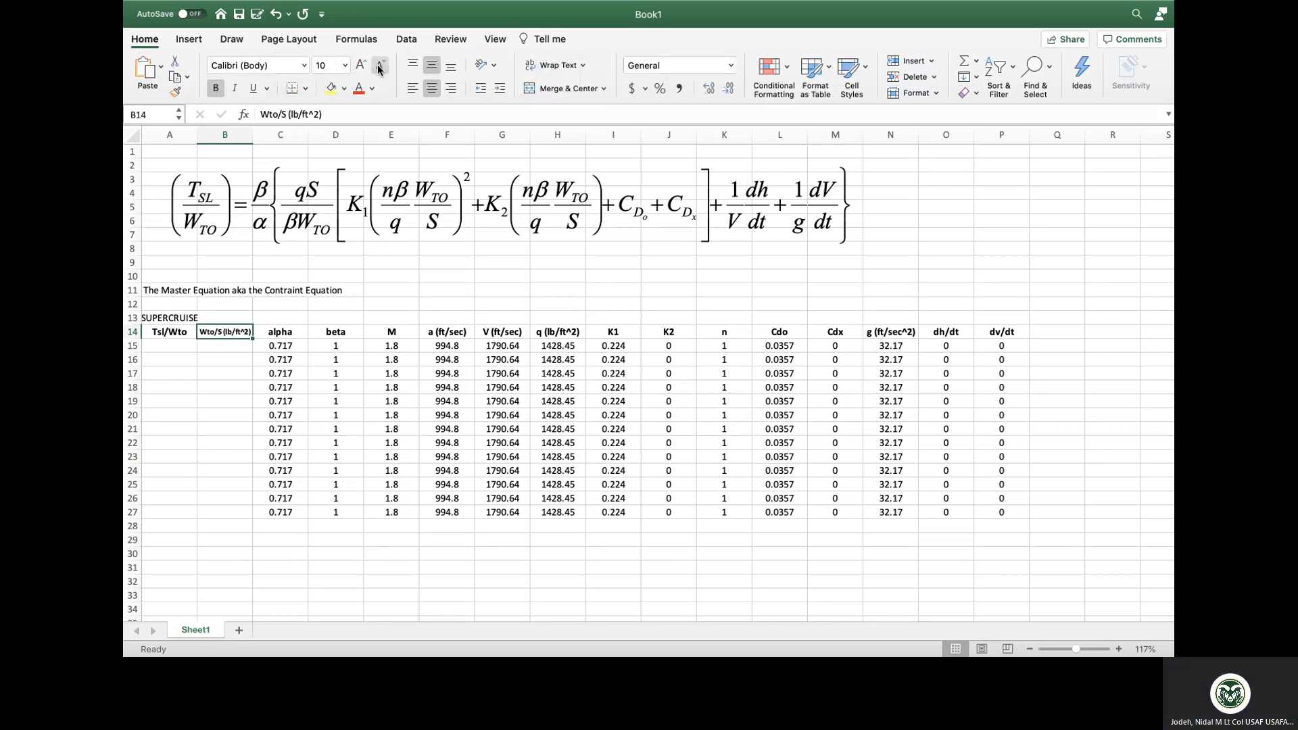
- Build the Wto/S series from 10 in B15 and =B15+10 in B16, filling the formula down to B27
{"action": "left_click", "coordinate": [227, 345]}
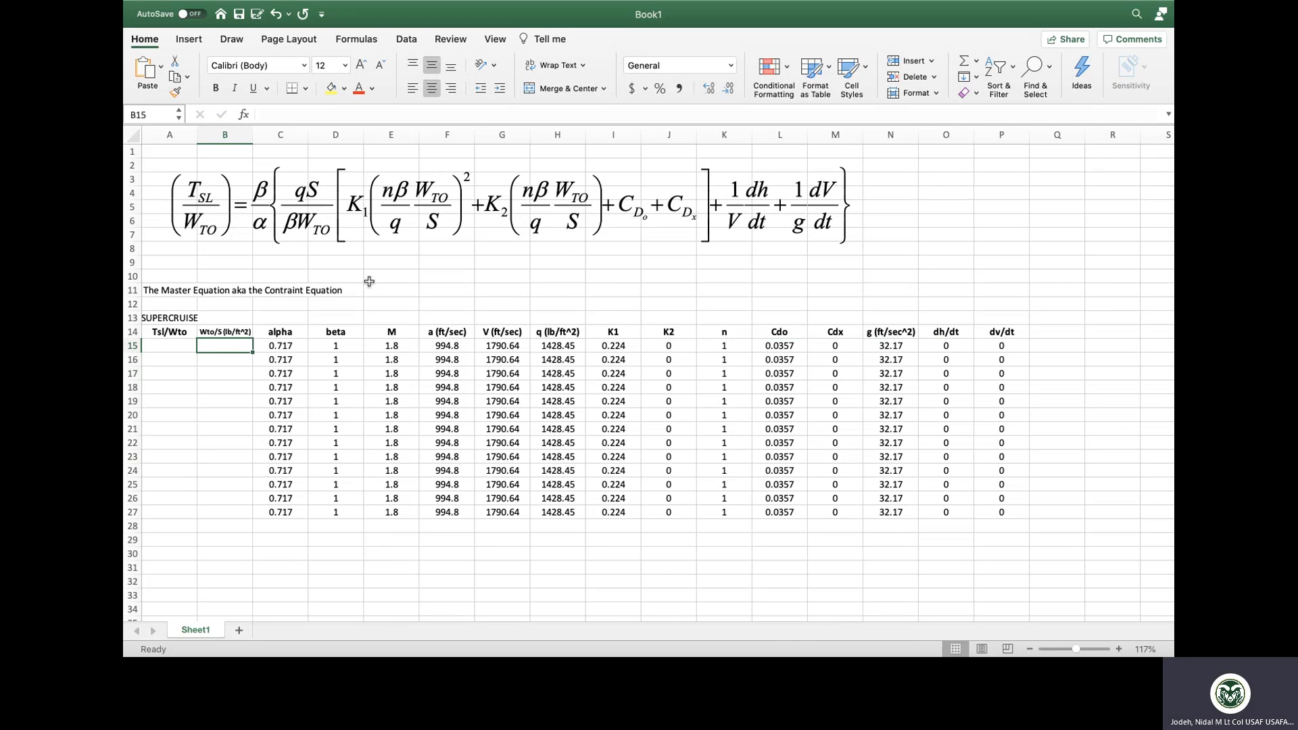
{"action": "type", "text": "10"}
{"action": "key", "text": "Return"}
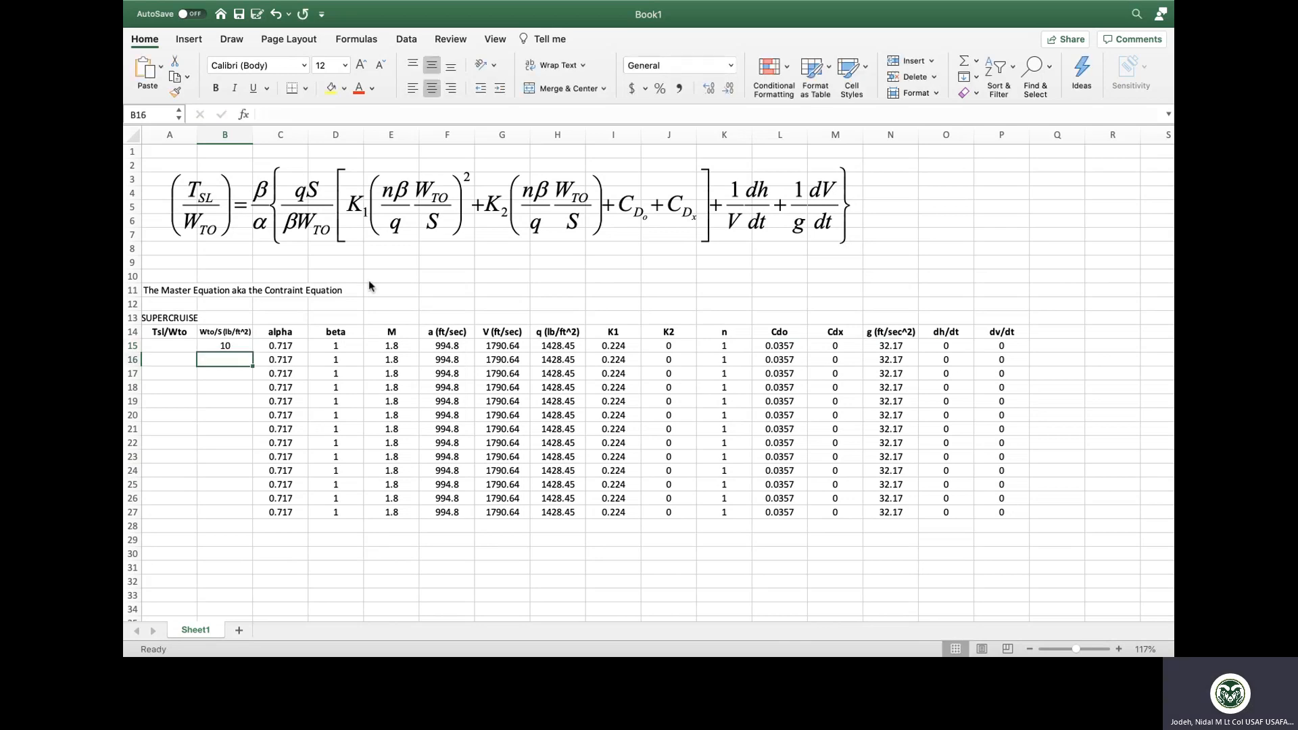
{"action": "type", "text": "="}
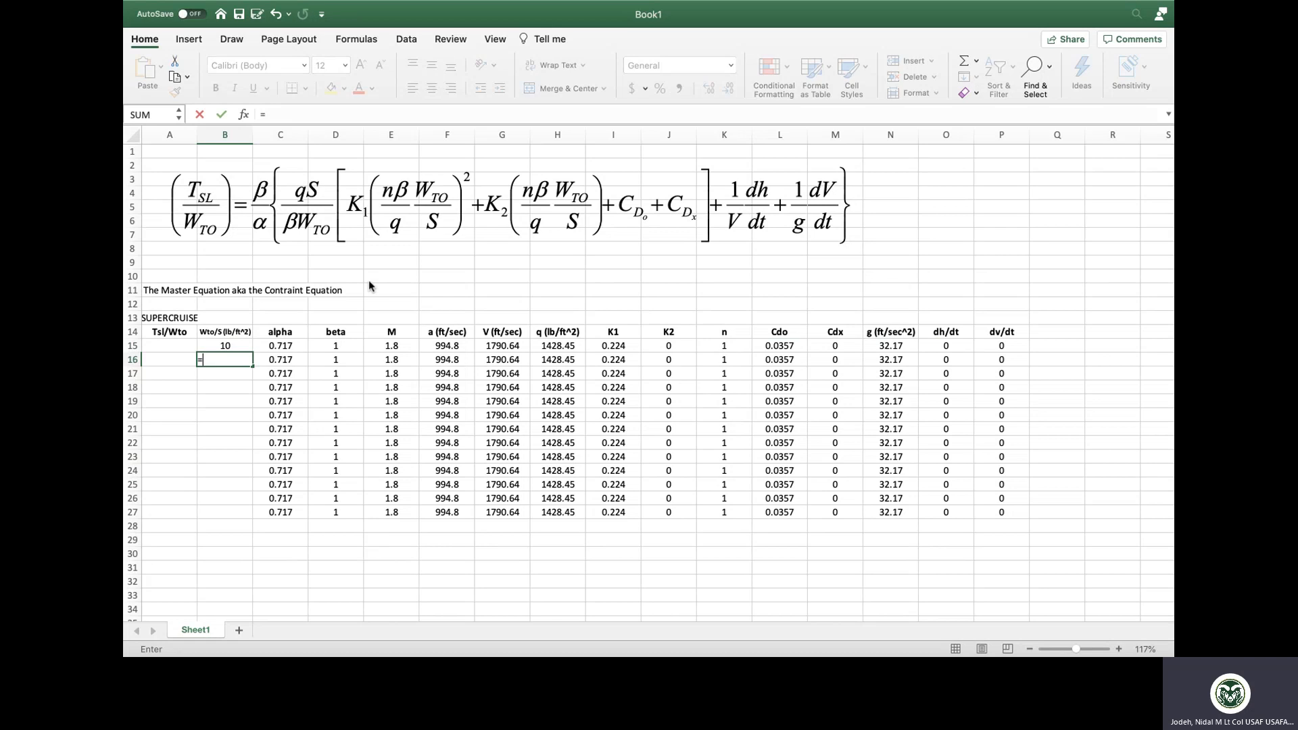
{"action": "key", "text": "Up"}
{"action": "type", "text": "+"}
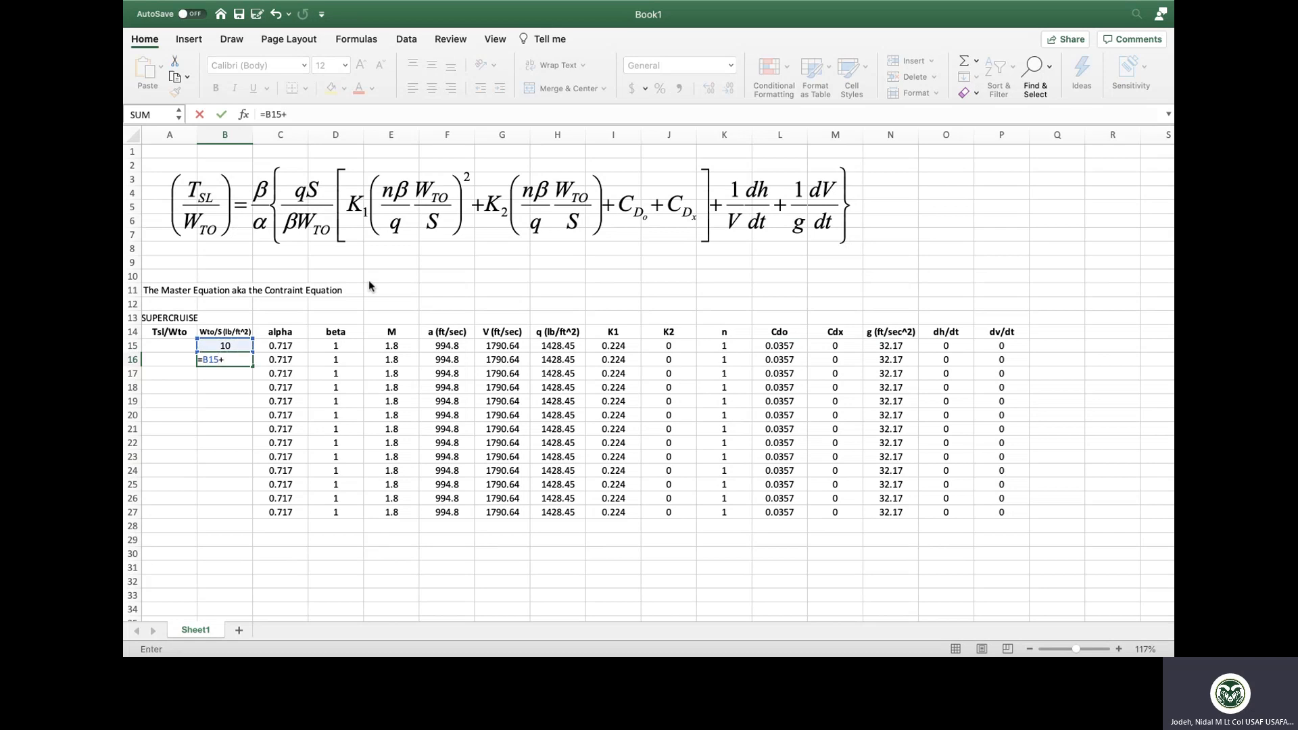
{"action": "type", "text": "10"}
{"action": "key", "text": "Return"}
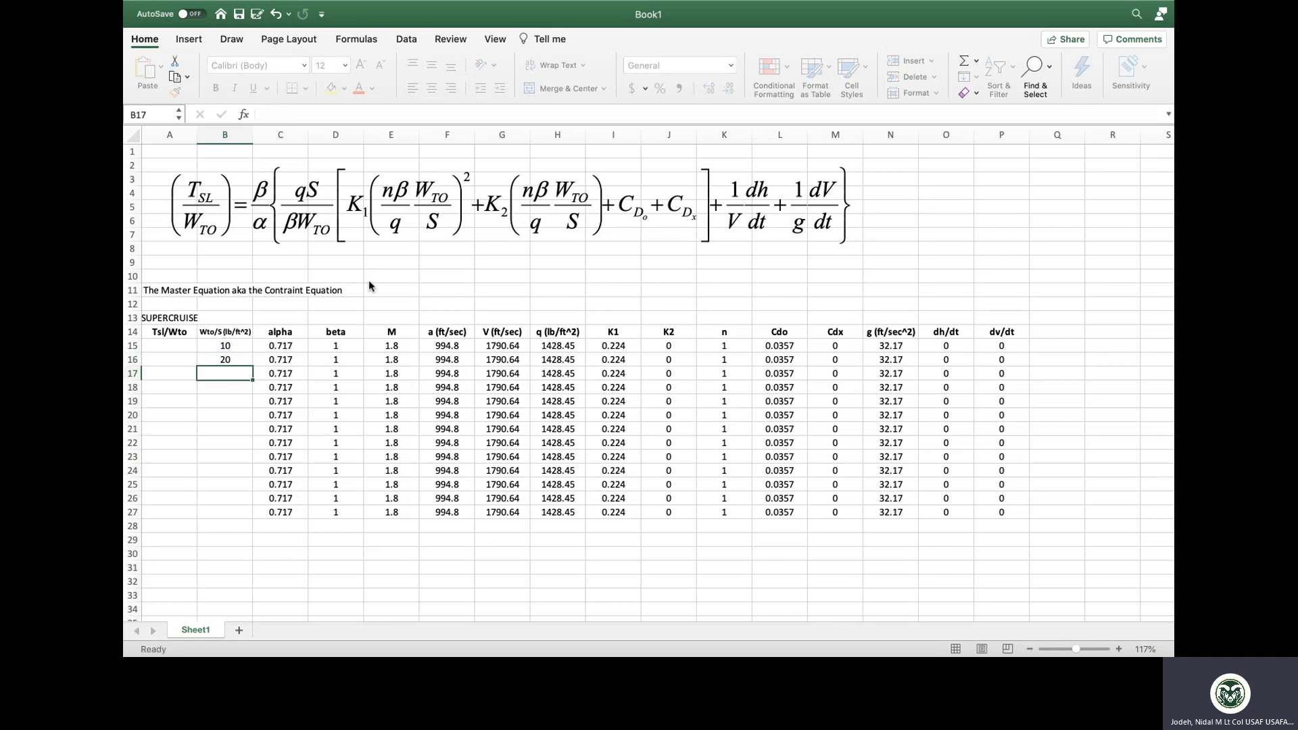
{"action": "left_click", "coordinate": [242, 357]}
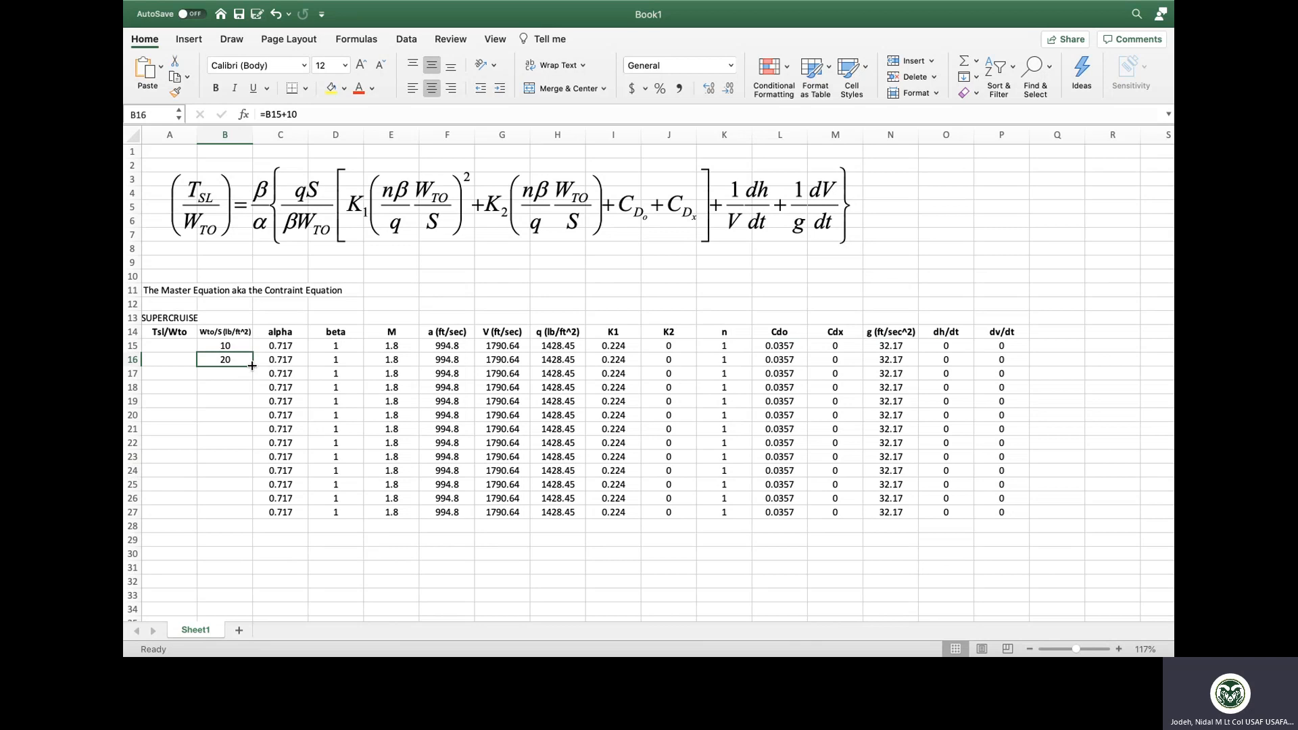
{"action": "left_click_drag", "start_coordinate": [252, 366], "coordinate": [252, 517]}
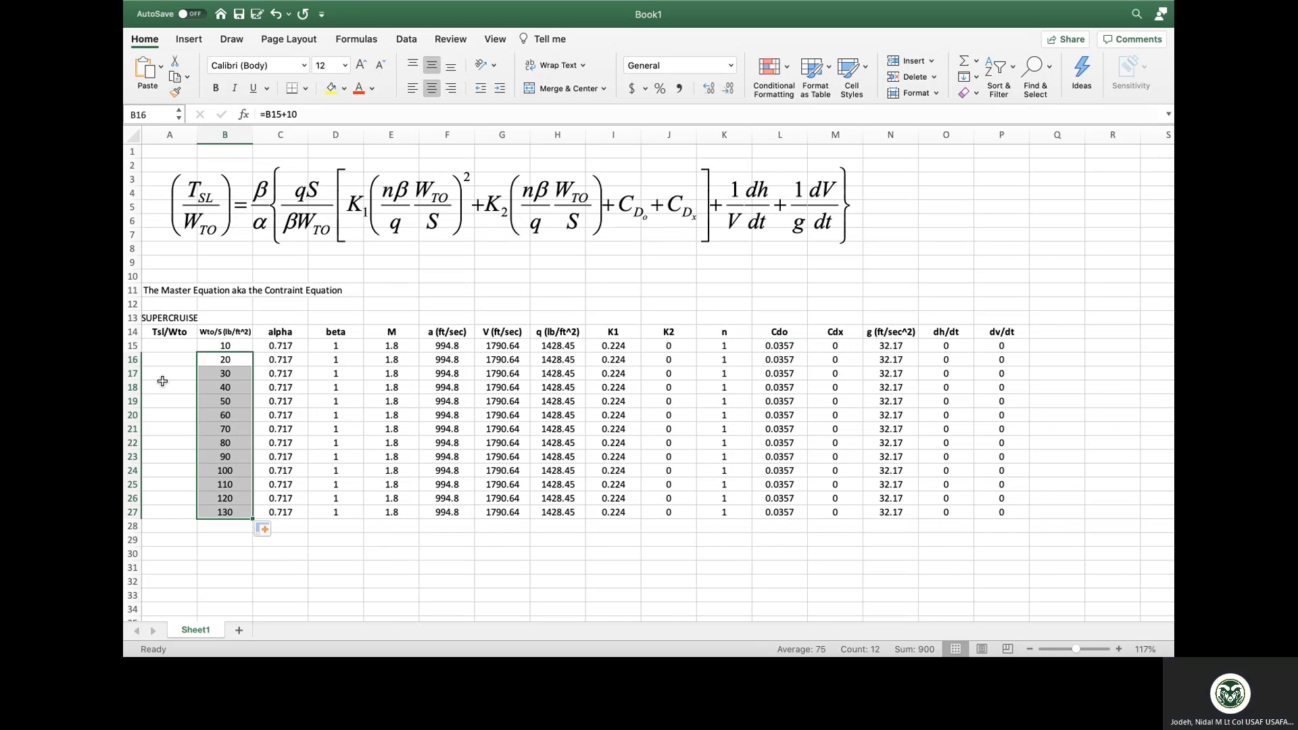
{"action": "left_click", "coordinate": [169, 346]}
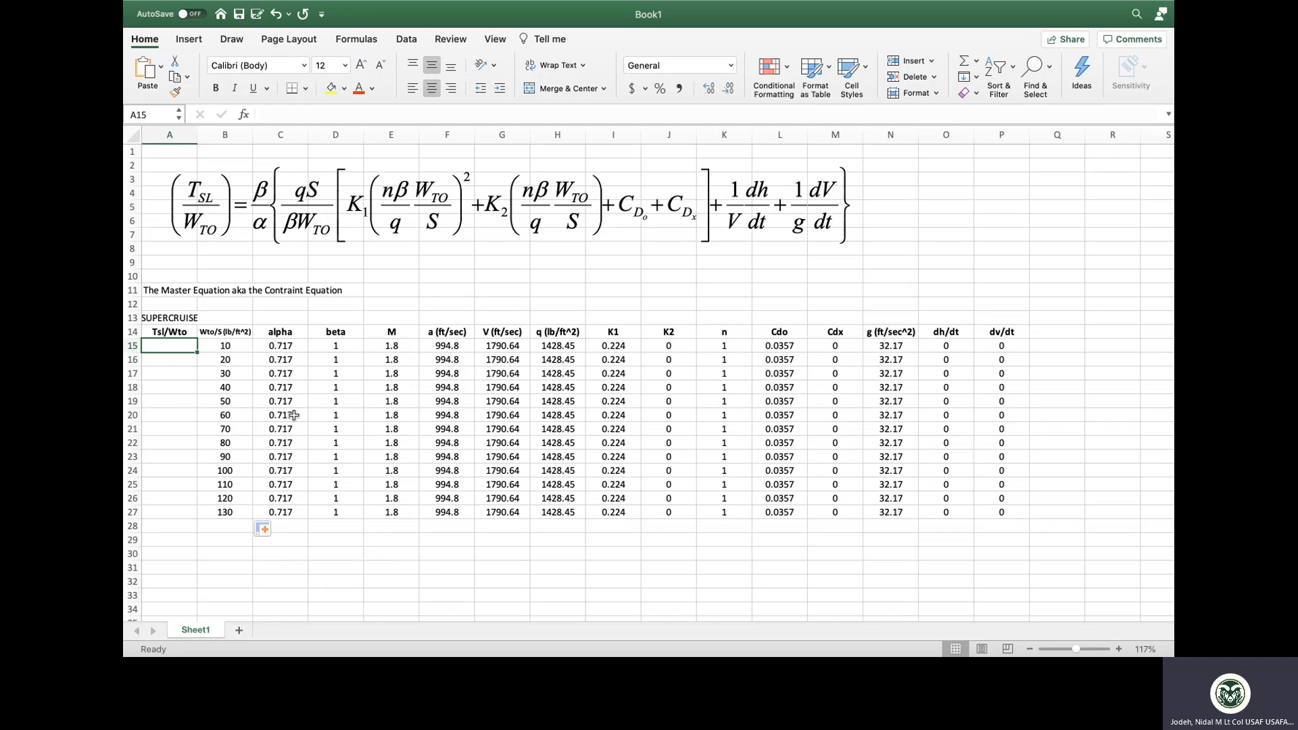
{"action": "type", "text": "="}
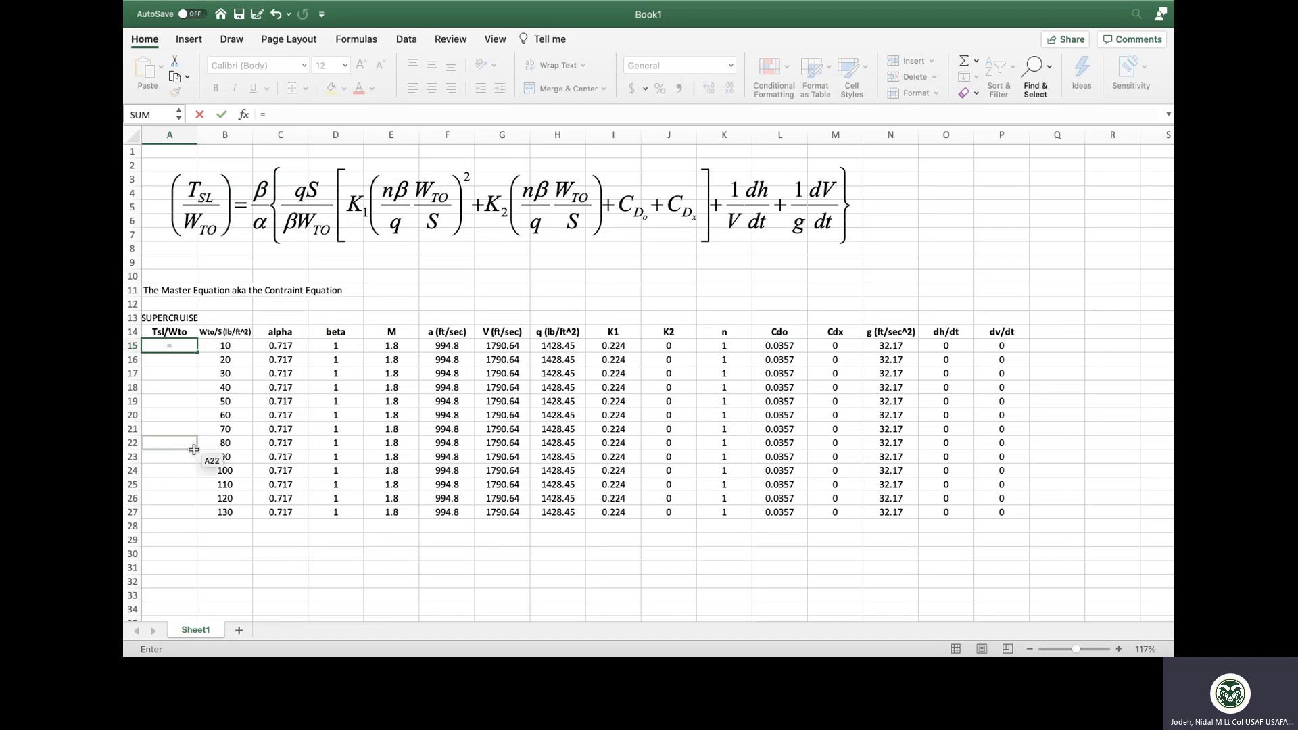
{"action": "type", "text": "("}
{"action": "left_click", "coordinate": [337, 348]}
{"action": "type", "text": "/"}
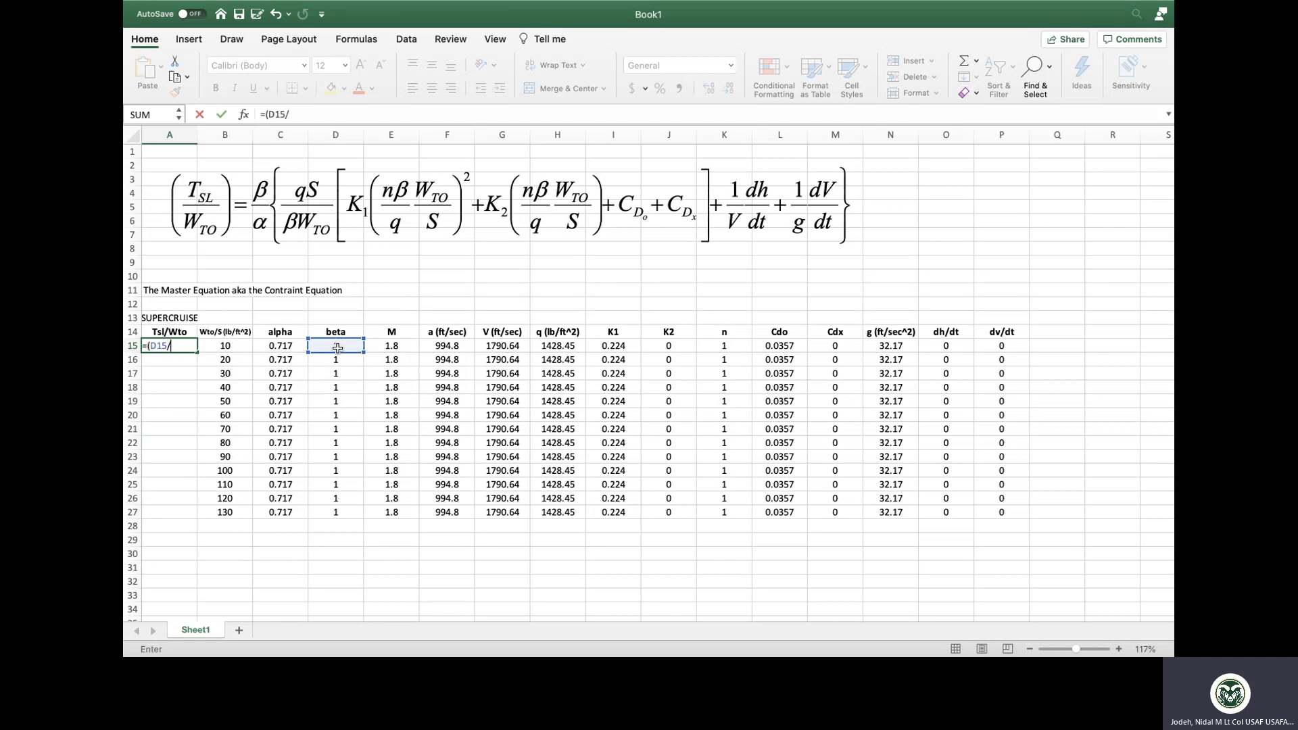
{"action": "left_click", "coordinate": [289, 347]}
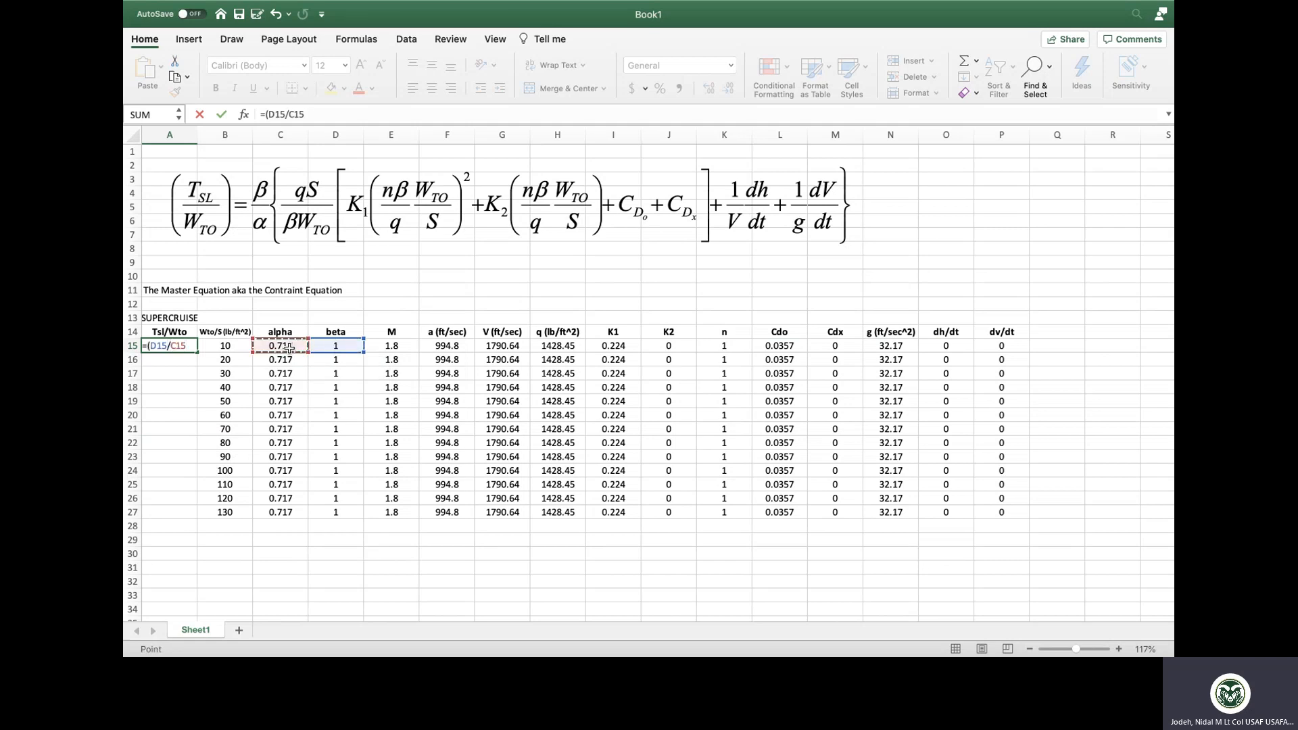
{"action": "type", "text": ")*("}
{"action": "left_click", "coordinate": [568, 345]}
{"action": "type", "text": "*"}
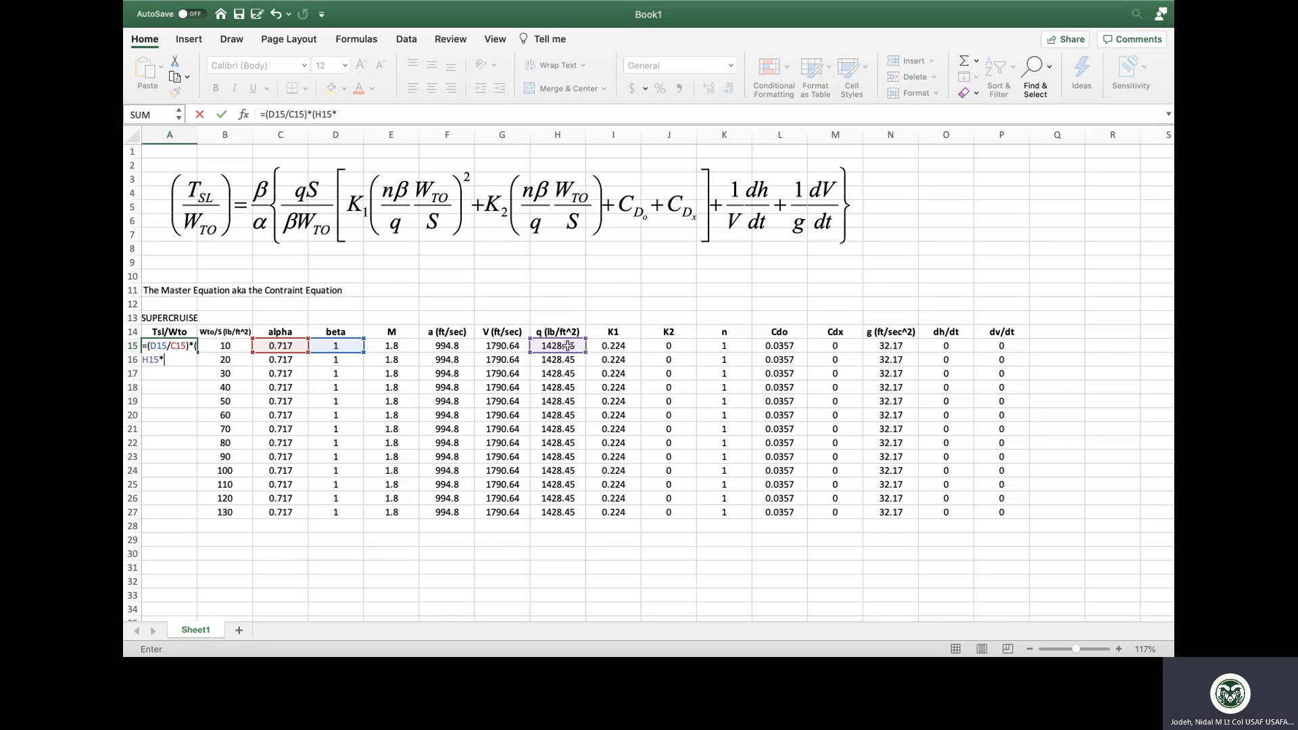
{"action": "left_click", "coordinate": [230, 39]}
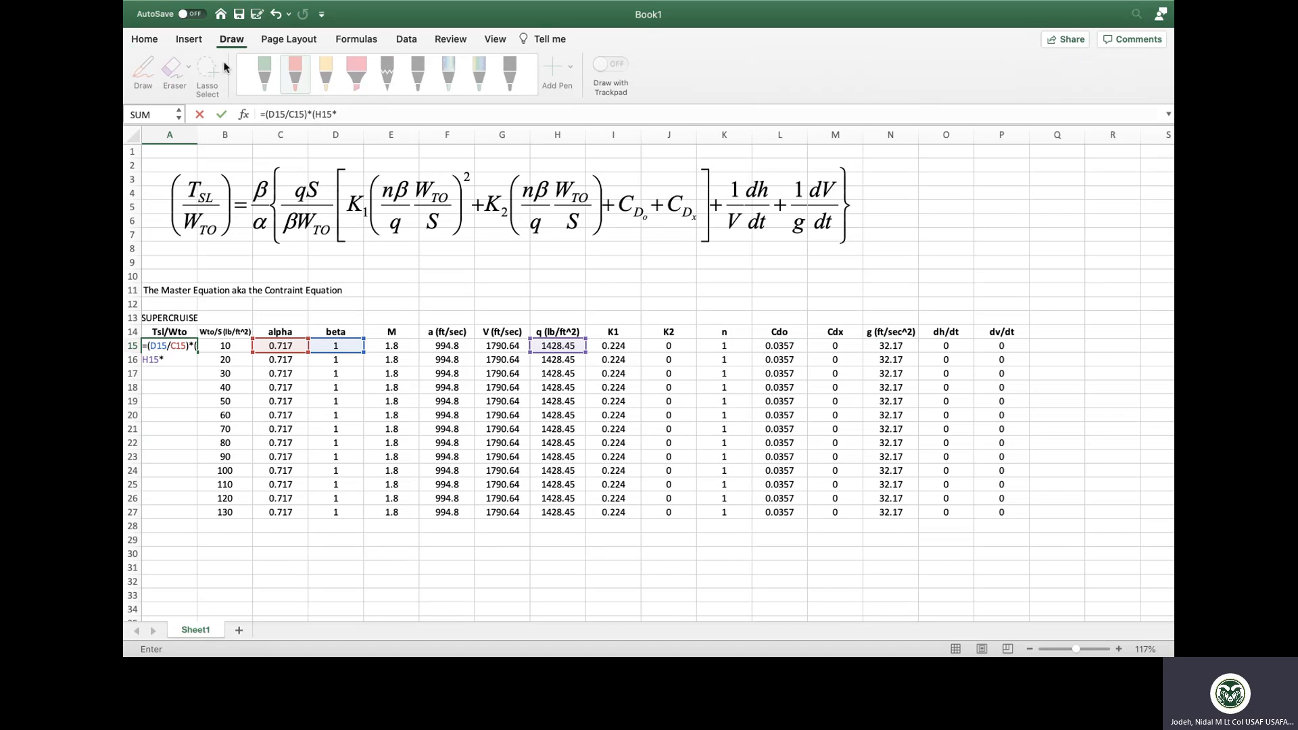
{"action": "key", "text": "Escape"}
- Circle the S over Wto term in the master equation and the Wto/S header in B14 with the red pen
{"action": "left_click", "coordinate": [295, 74]}
{"action": "left_click", "coordinate": [296, 75]}
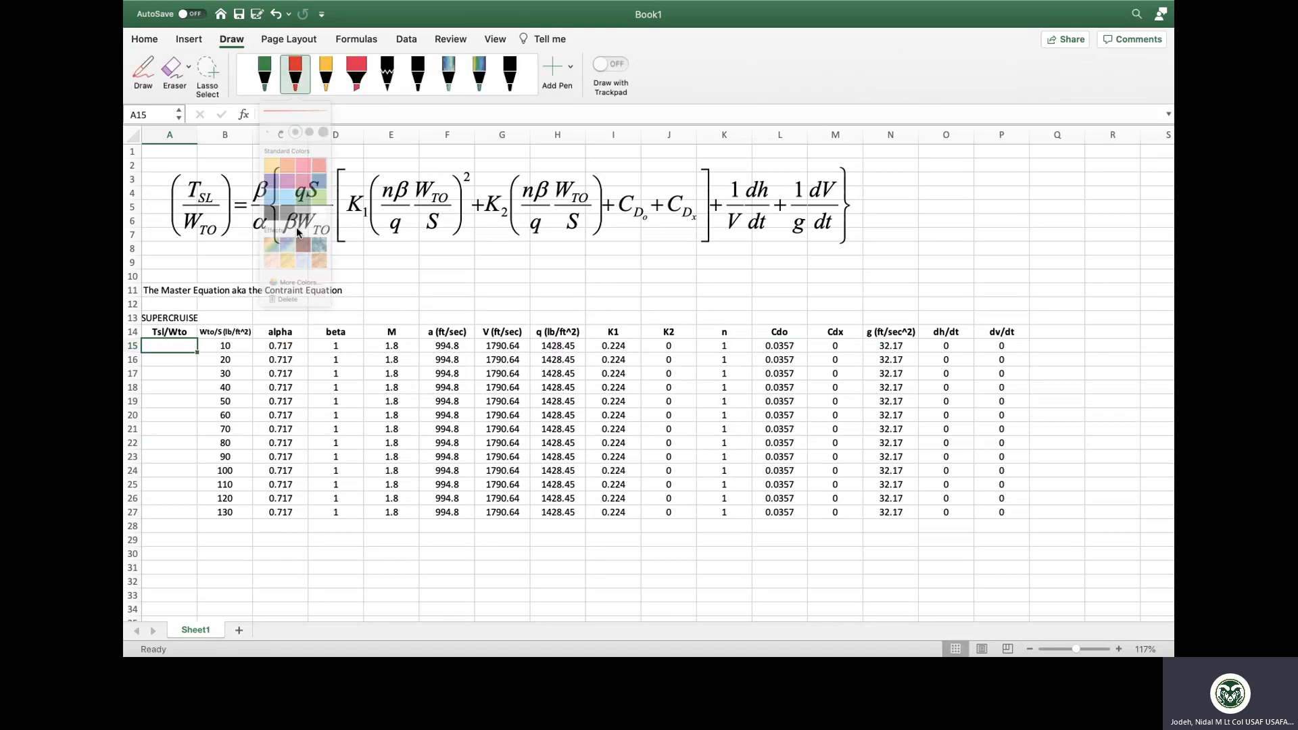
{"action": "left_click", "coordinate": [413, 260]}
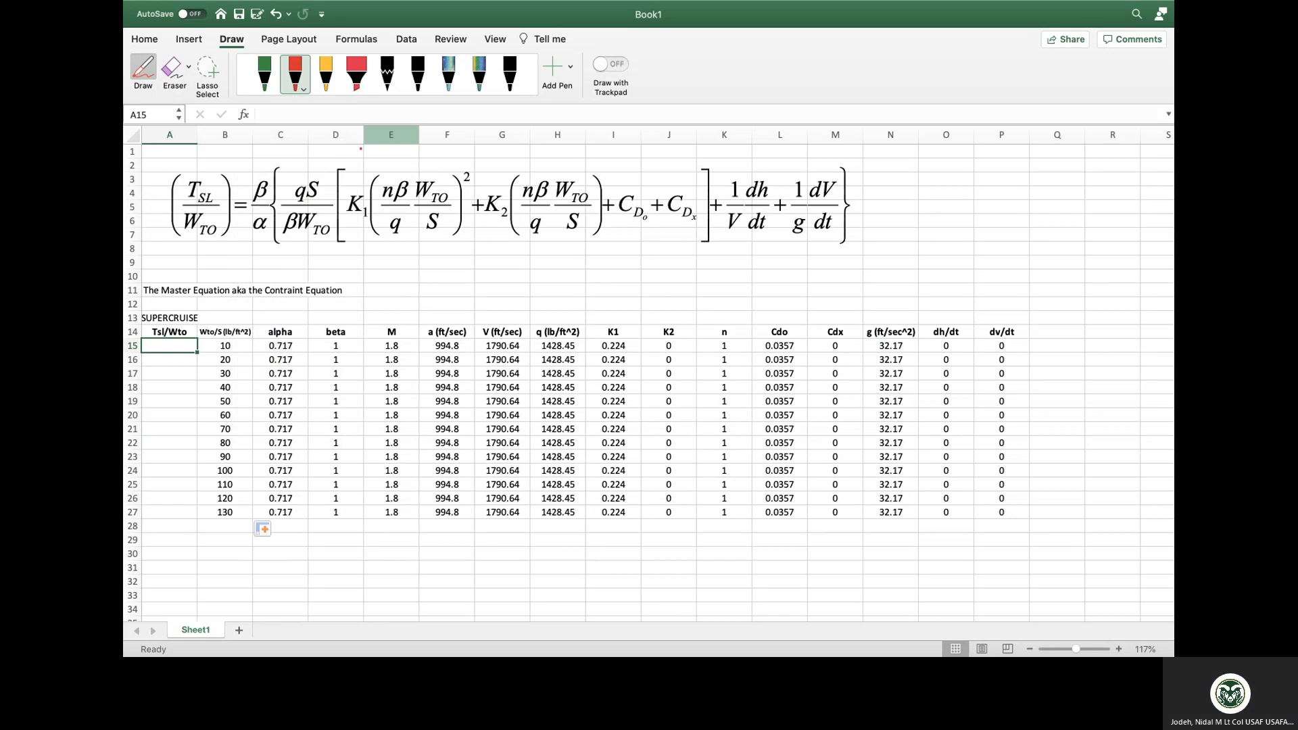
{"action": "mouse_move", "coordinate": [336, 170]}
{"action": "left_mouse_down"}
{"action": "mouse_move", "coordinate": [305, 198]}
{"action": "mouse_move", "coordinate": [300, 233]}
{"action": "mouse_move", "coordinate": [326, 243]}
{"action": "mouse_move", "coordinate": [322, 174]}
{"action": "left_mouse_up"}
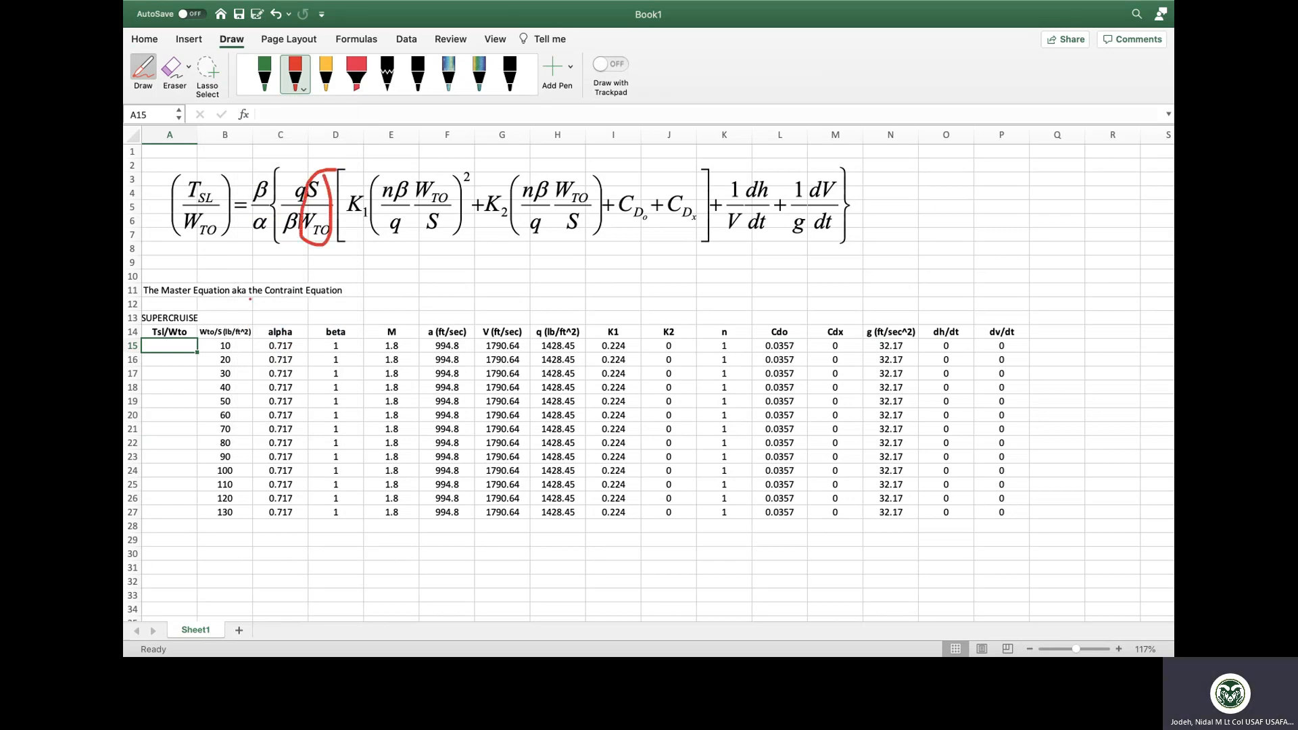
{"action": "mouse_move", "coordinate": [236, 318]}
{"action": "left_mouse_down"}
{"action": "mouse_move", "coordinate": [196, 333]}
{"action": "mouse_move", "coordinate": [243, 347]}
{"action": "mouse_move", "coordinate": [236, 323]}
{"action": "left_mouse_up"}
- Erase the red ink circles around the equation term and the Wto/S header
{"action": "left_click", "coordinate": [171, 68]}
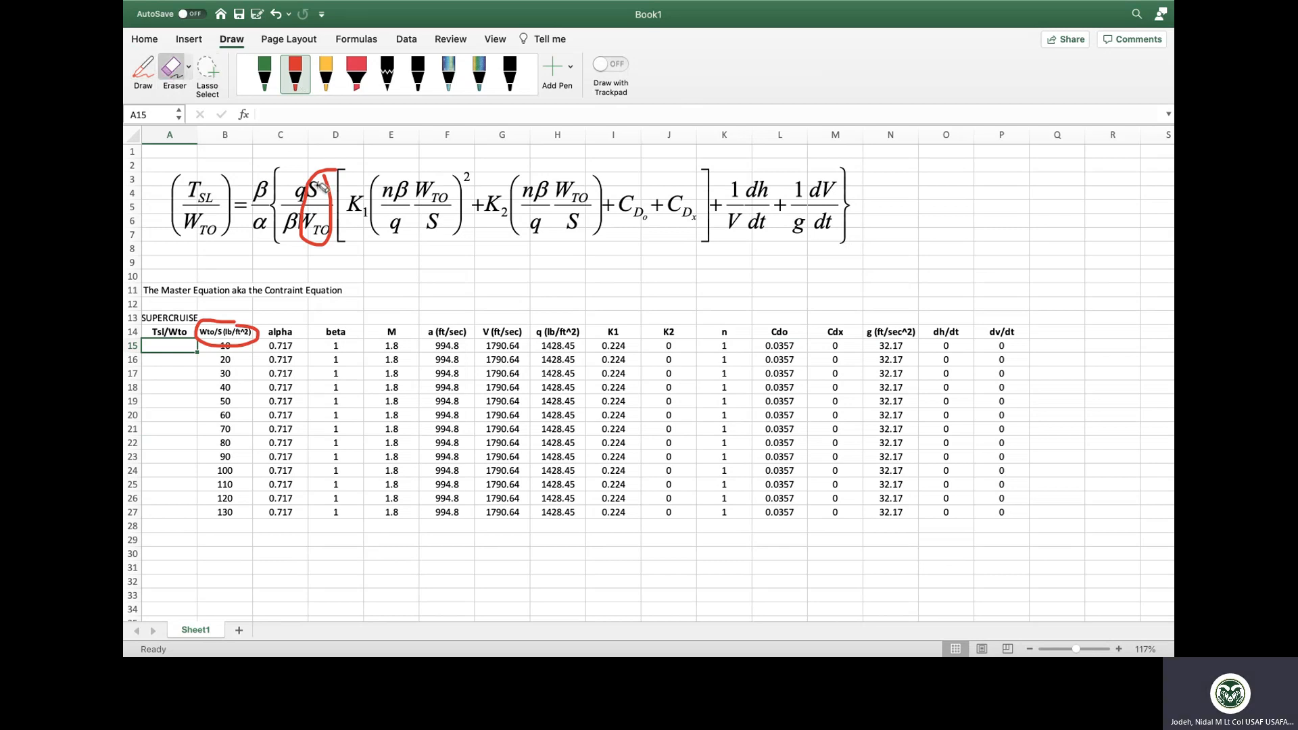
{"action": "left_click", "coordinate": [312, 191]}
{"action": "left_click", "coordinate": [259, 334]}
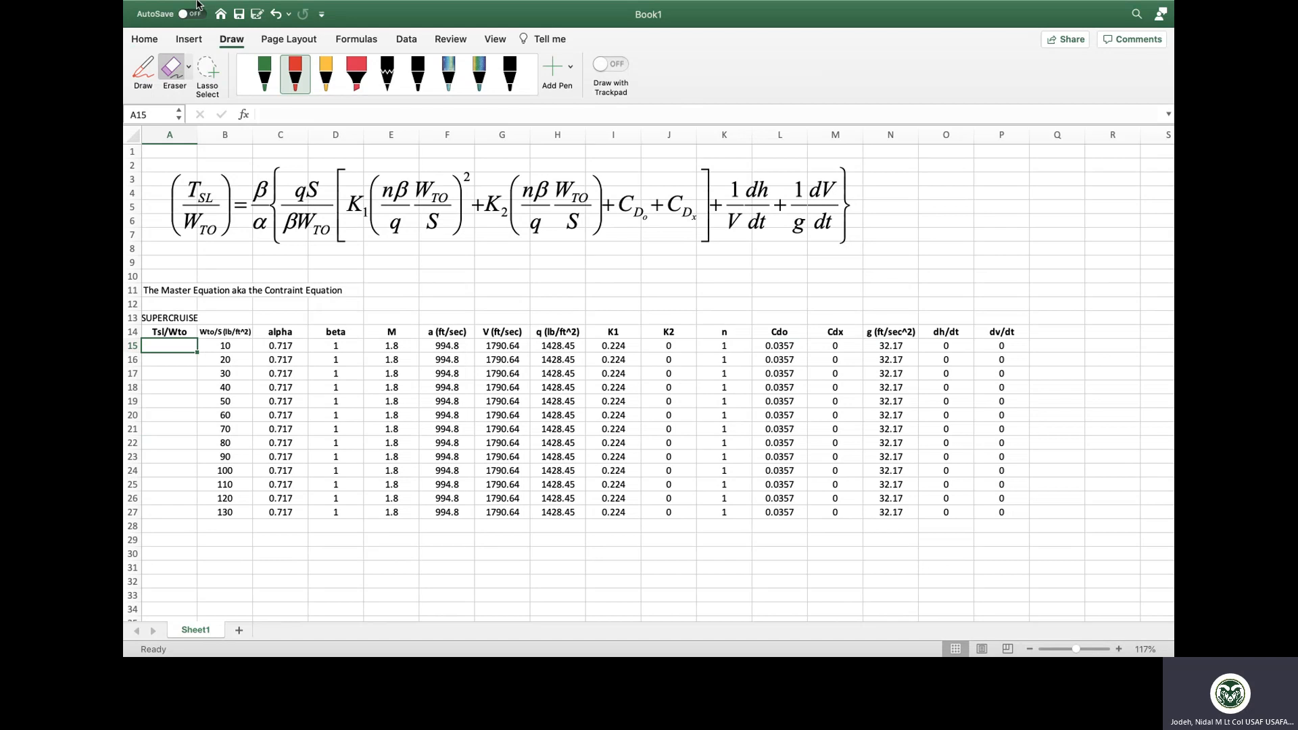
{"action": "left_click", "coordinate": [173, 68]}
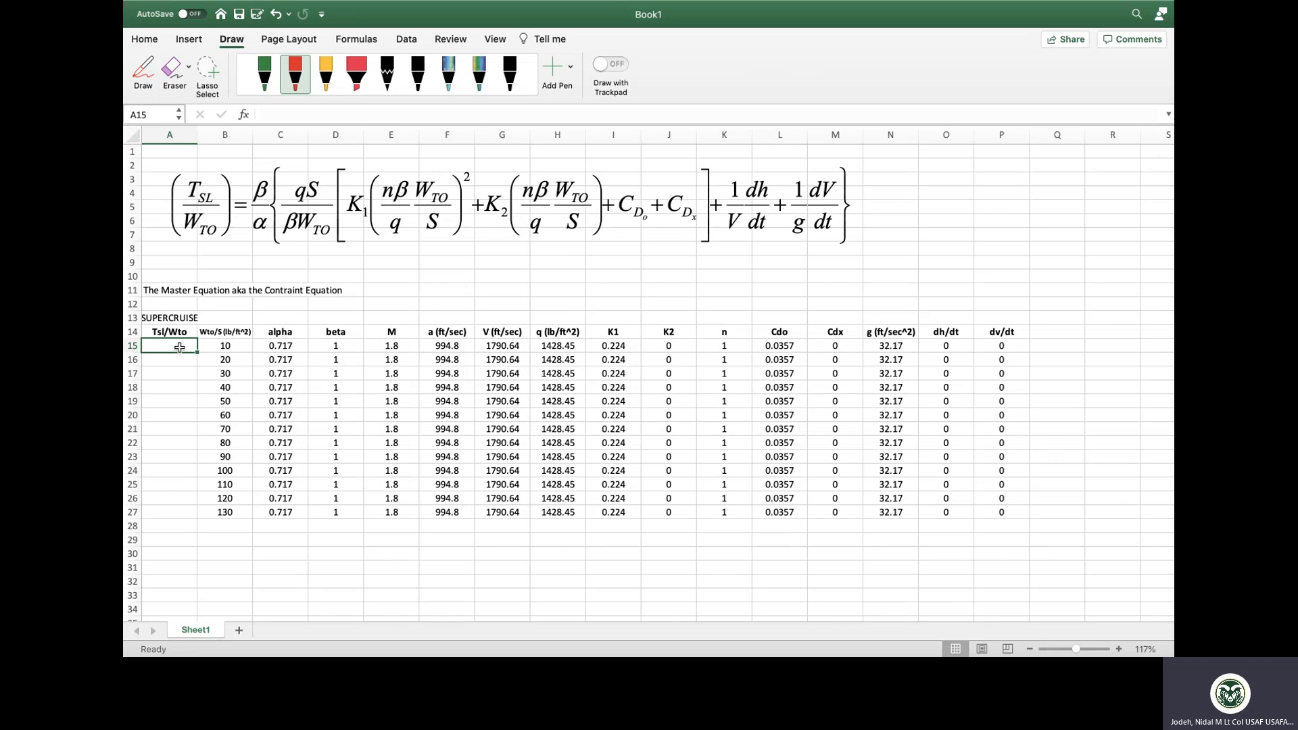
- Start the Tsl/Wto formula in A15 with beta over alpha and an opening bracket, =(D15/C15)*(
{"action": "type", "text": "="}
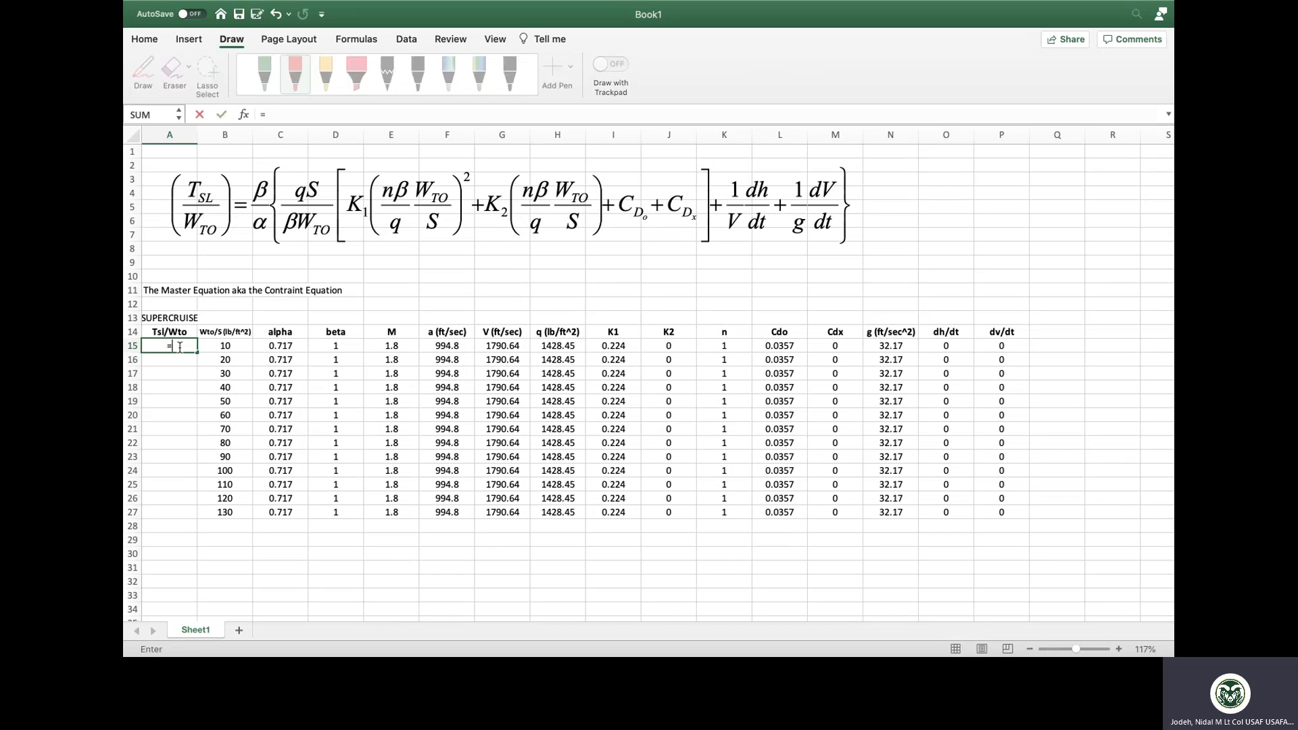
{"action": "type", "text": "("}
{"action": "left_click", "coordinate": [339, 348]}
{"action": "type", "text": "/"}
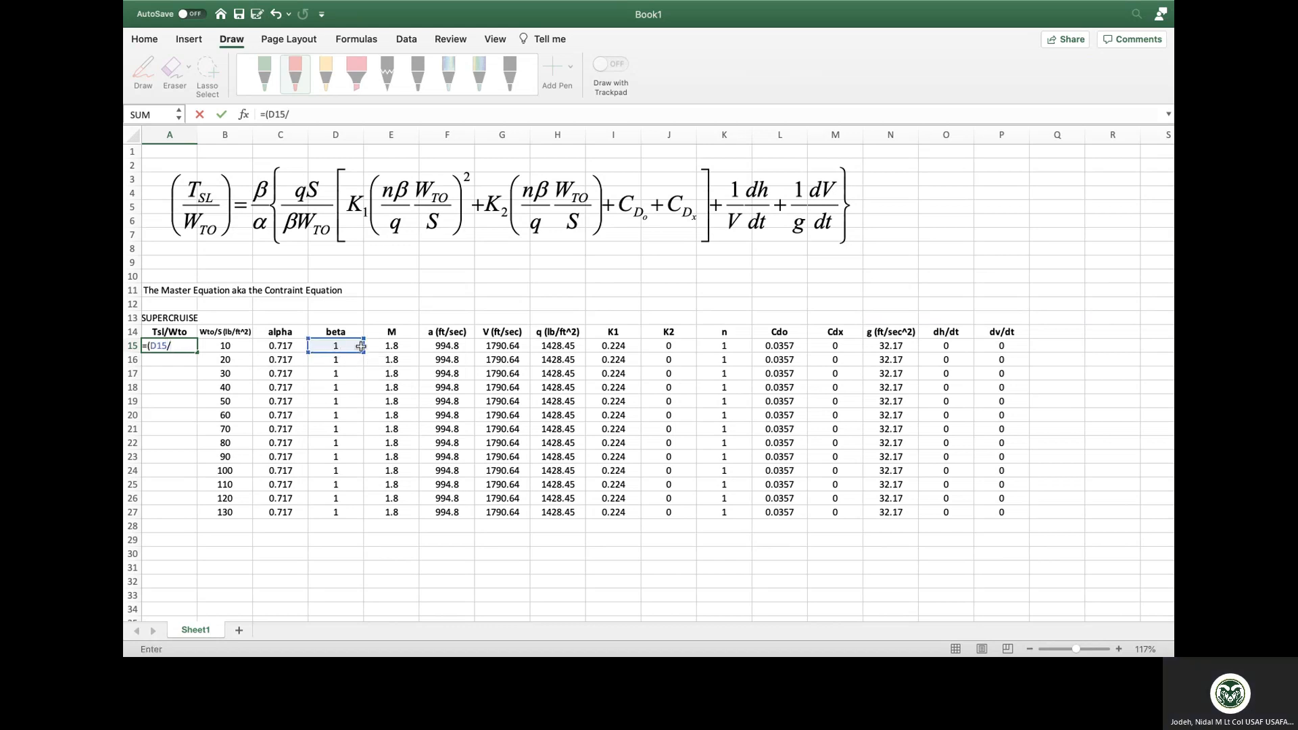
{"action": "left_click", "coordinate": [282, 347]}
{"action": "type", "text": ")*("}
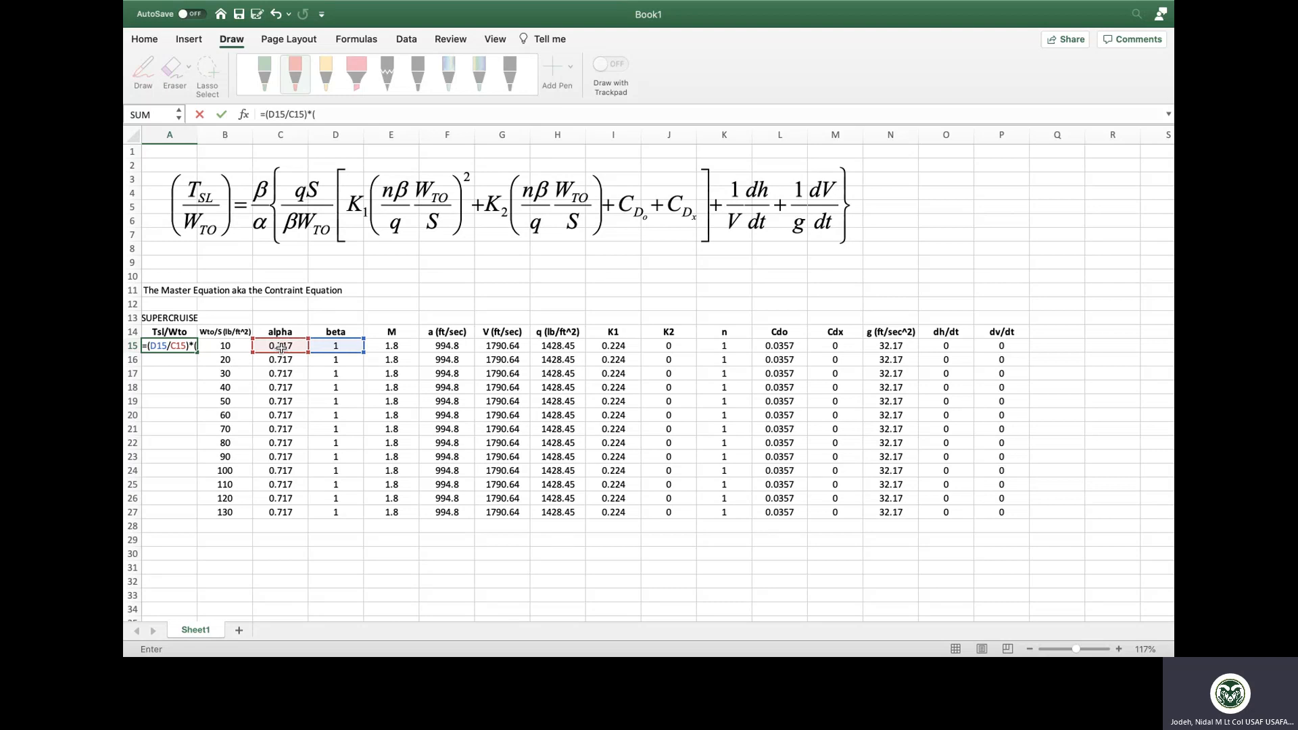
- Continue the A15 formula with q divided by Wto/S and beta, H15*1/B15/D15)*
{"action": "left_click", "coordinate": [563, 344]}
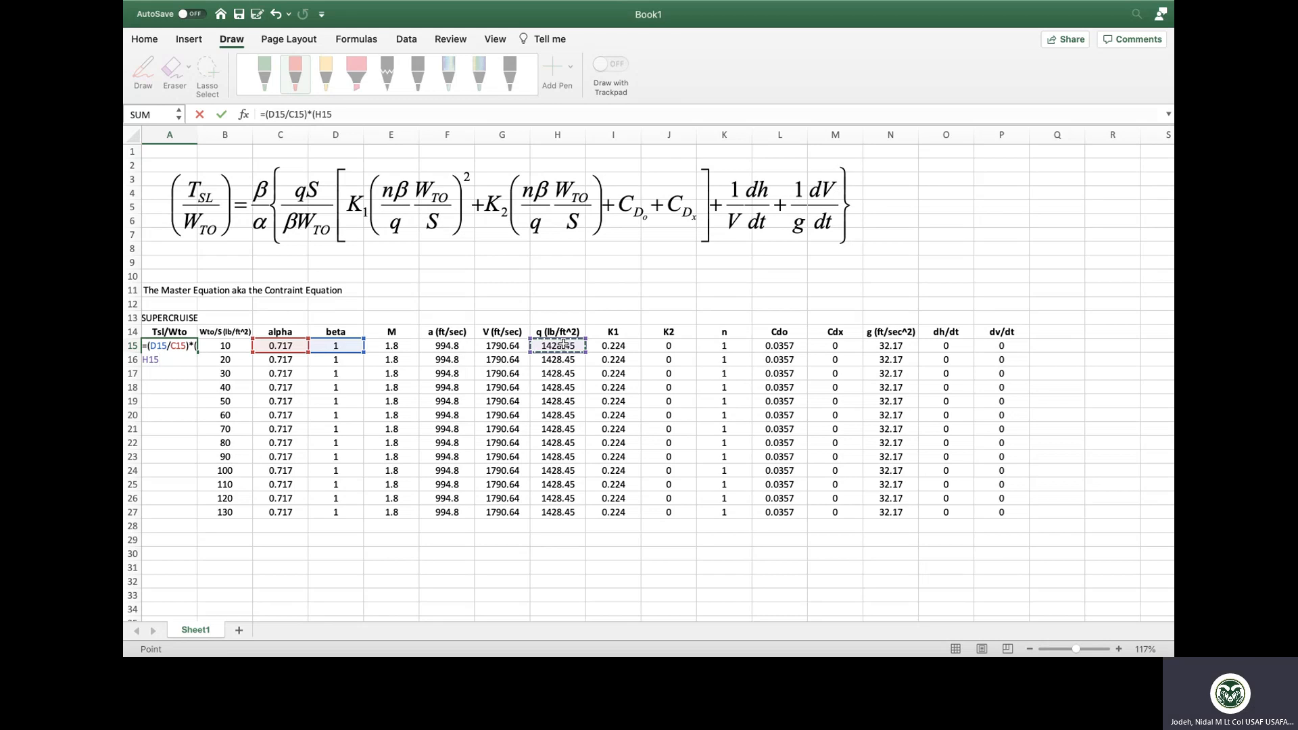
{"action": "type", "text": "*"}
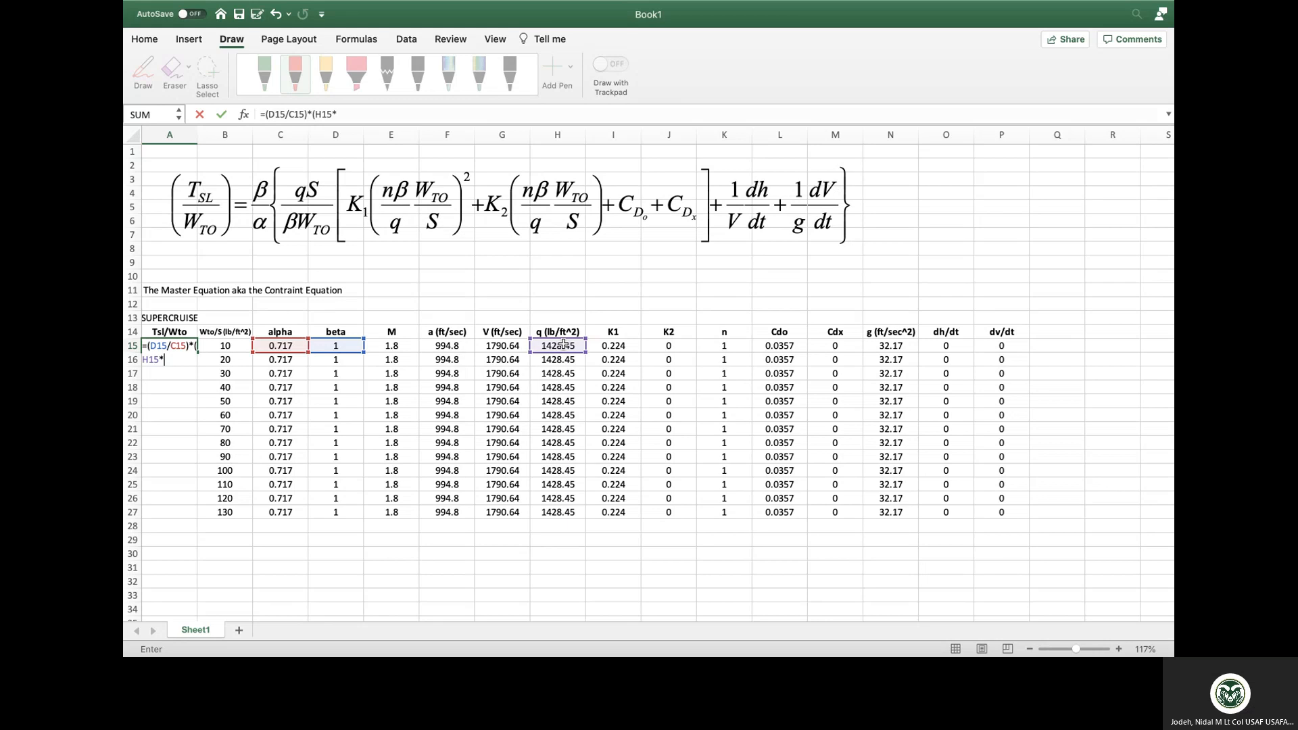
{"action": "type", "text": "1"}
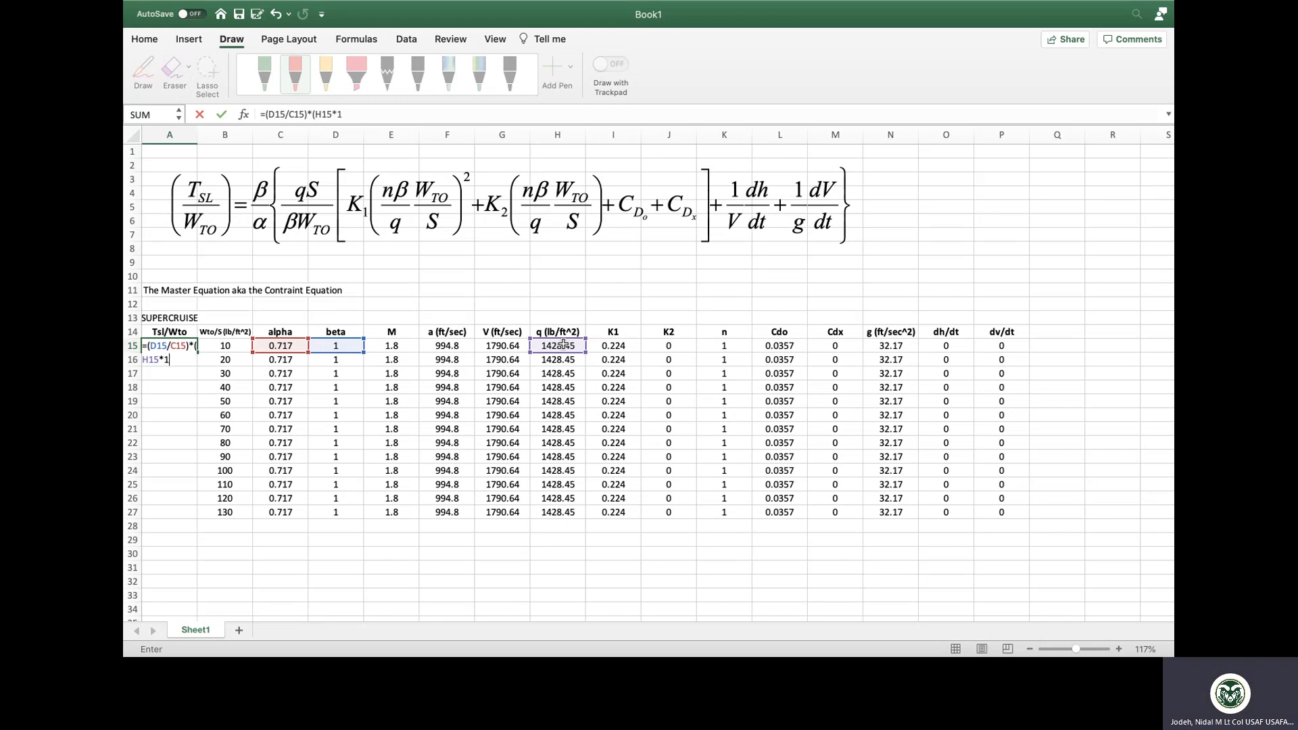
{"action": "type", "text": "/"}
{"action": "left_click", "coordinate": [231, 345]}
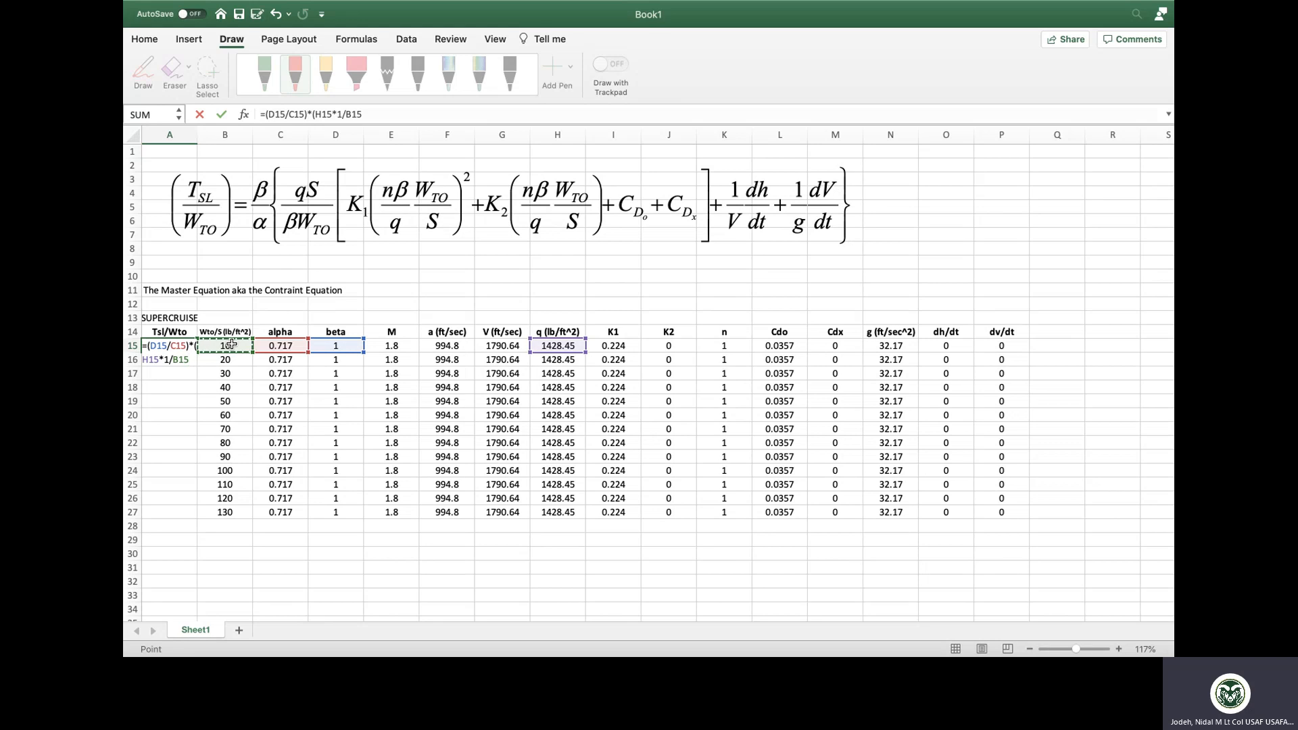
{"action": "type", "text": "/"}
{"action": "left_click", "coordinate": [349, 344]}
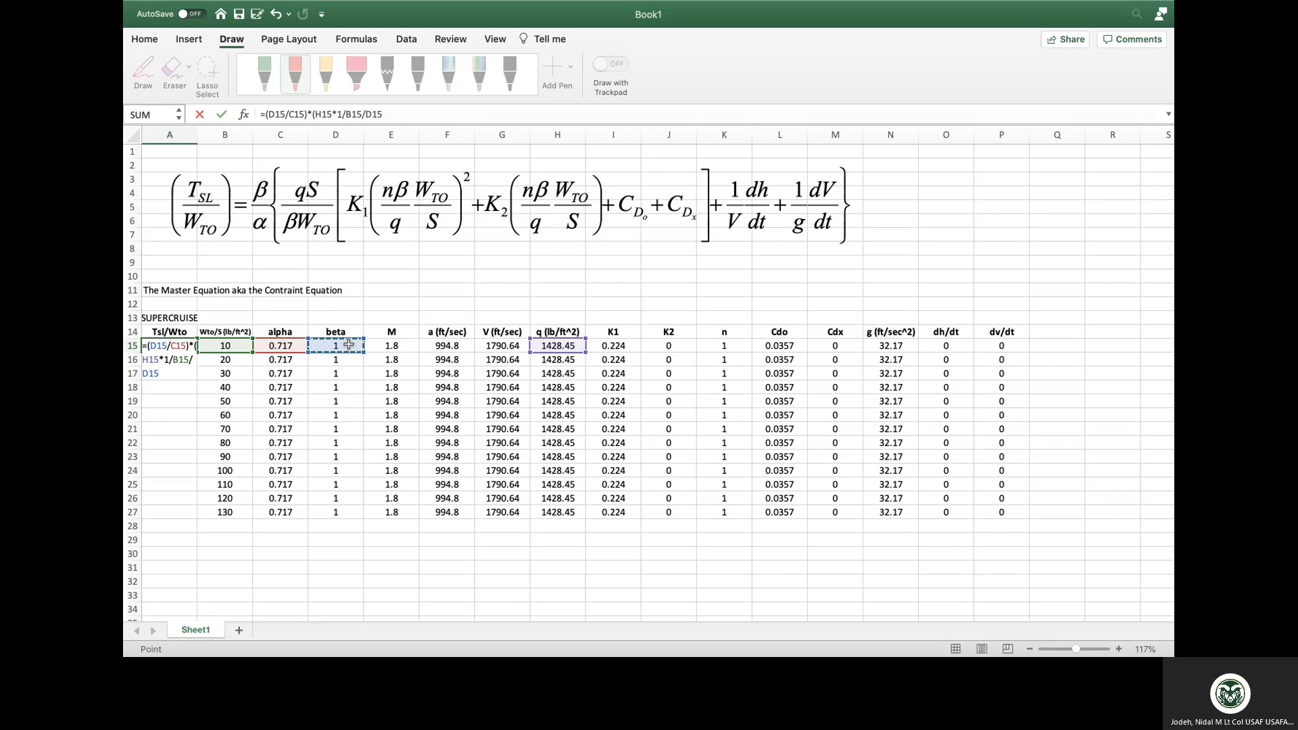
{"action": "type", "text": ")*"}
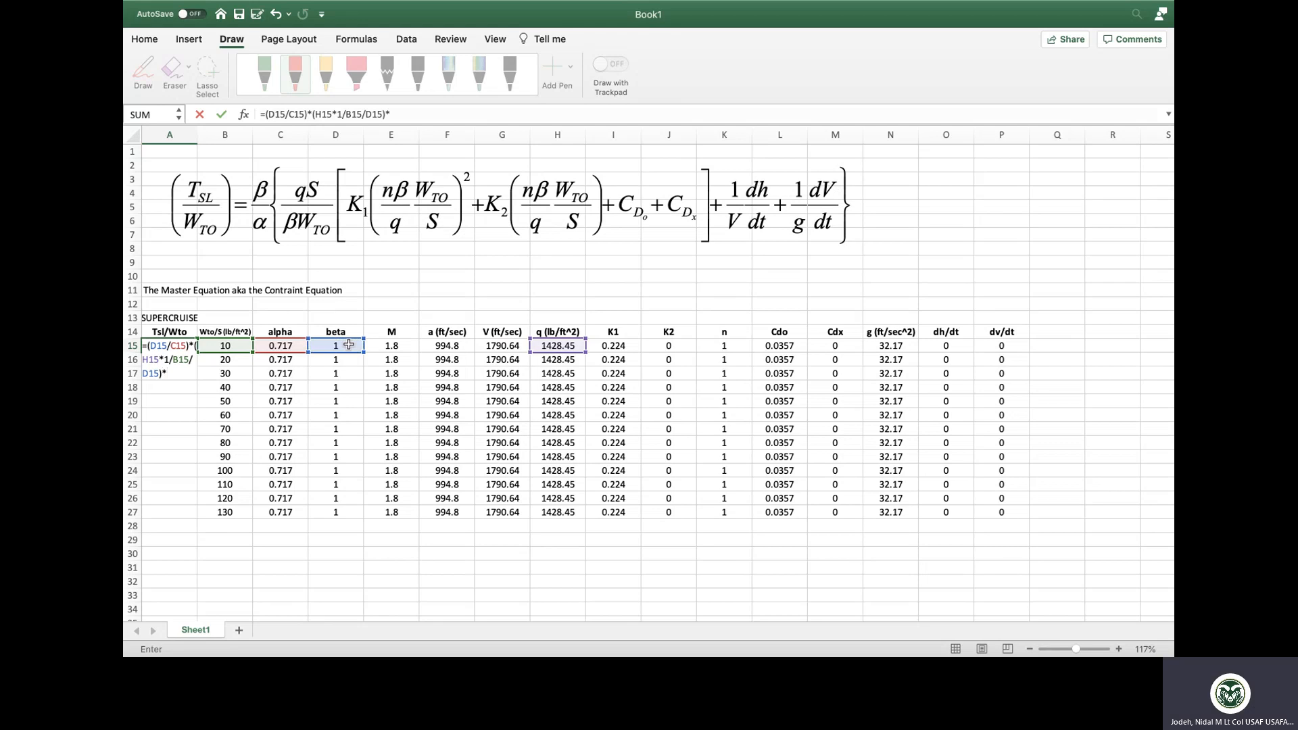
- Add the squared K1 term to the A15 formula as (I15*K15*D15*B15/H15)^2, followed by a plus sign
{"action": "type", "text": "("}
{"action": "left_click", "coordinate": [627, 346]}
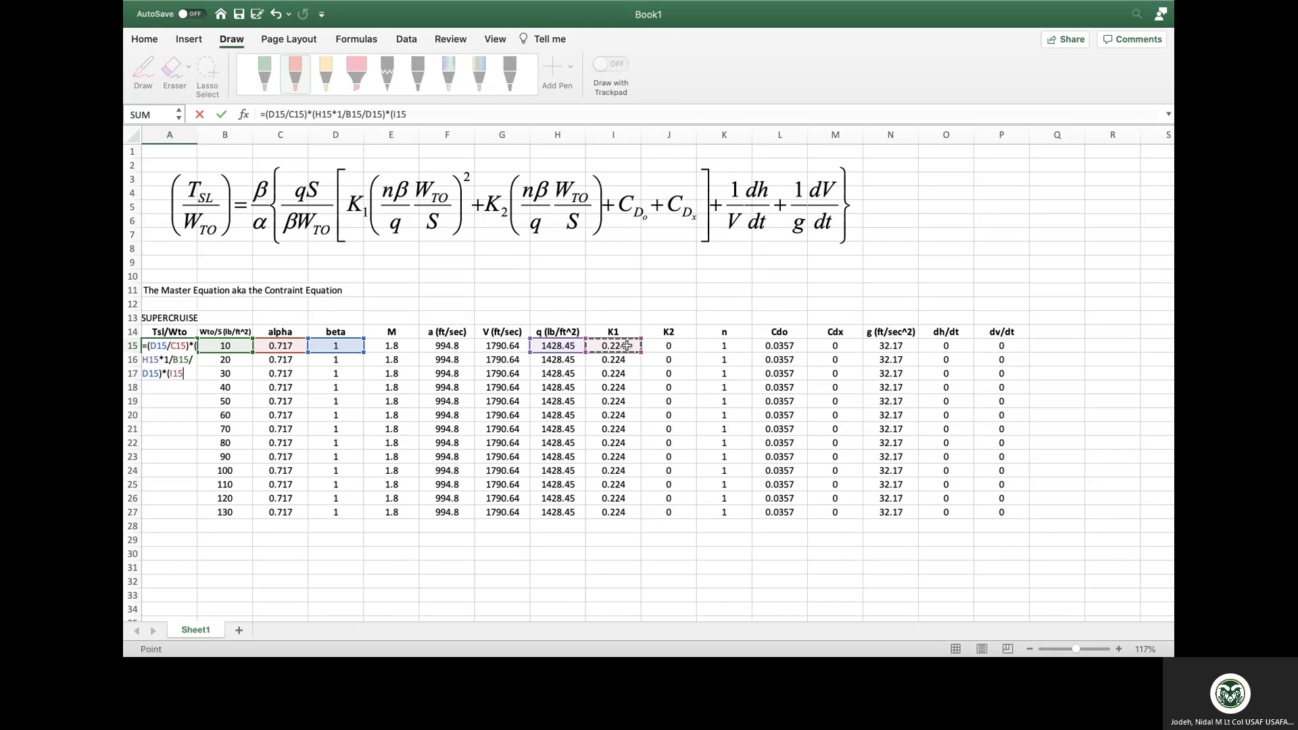
{"action": "type", "text": "*"}
{"action": "left_click", "coordinate": [725, 346]}
{"action": "type", "text": "*"}
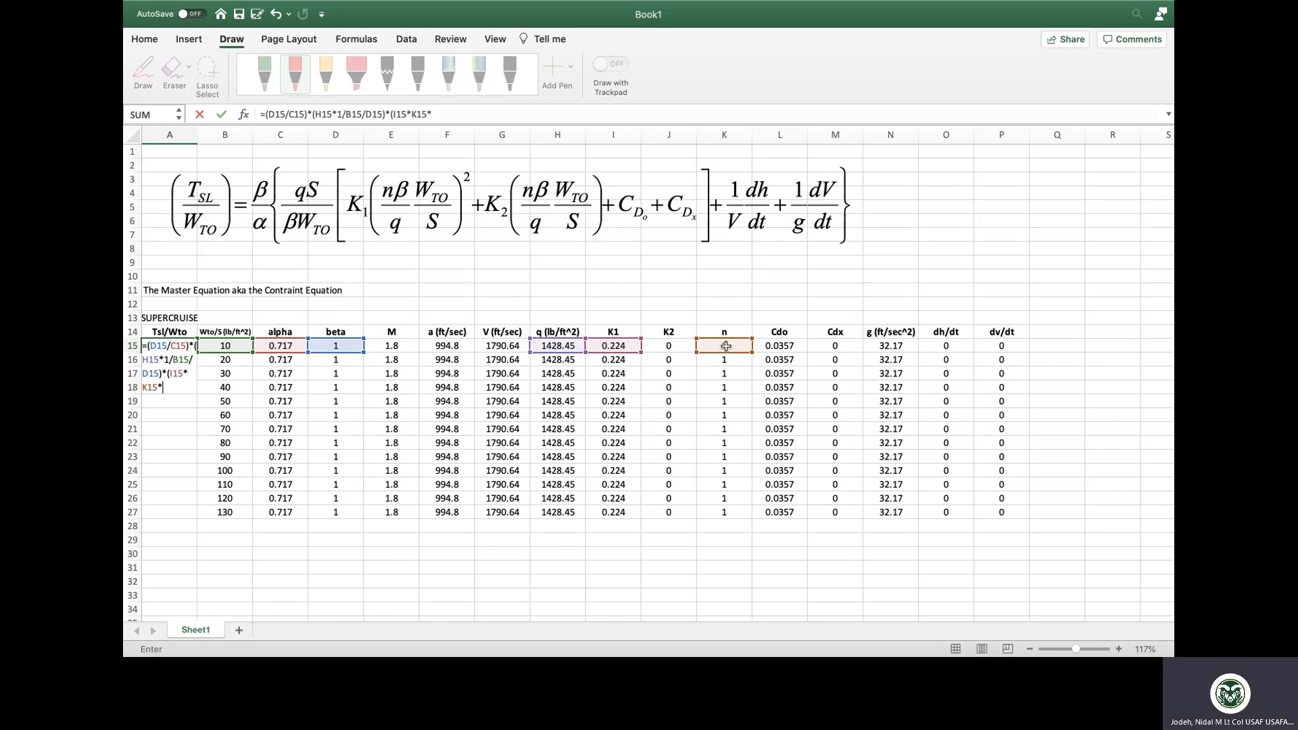
{"action": "left_click", "coordinate": [339, 346]}
{"action": "type", "text": "*"}
{"action": "left_click", "coordinate": [237, 348]}
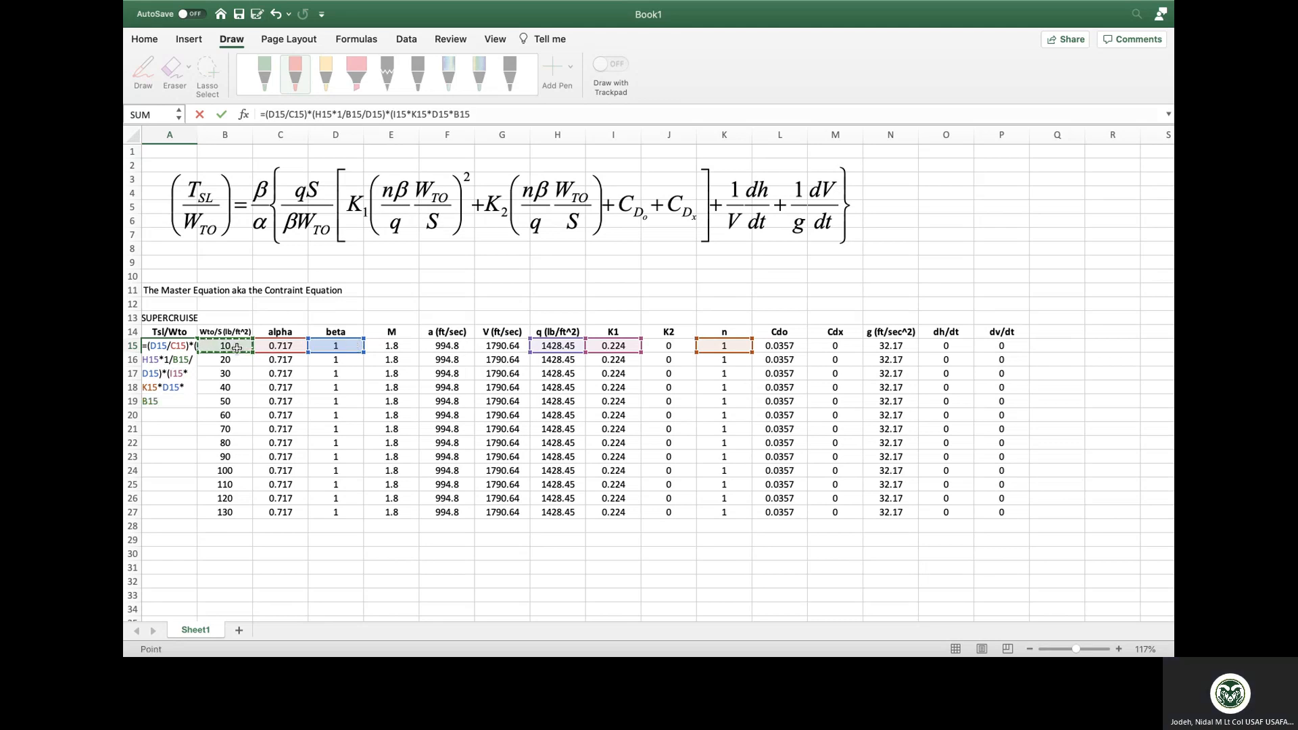
{"action": "type", "text": "/"}
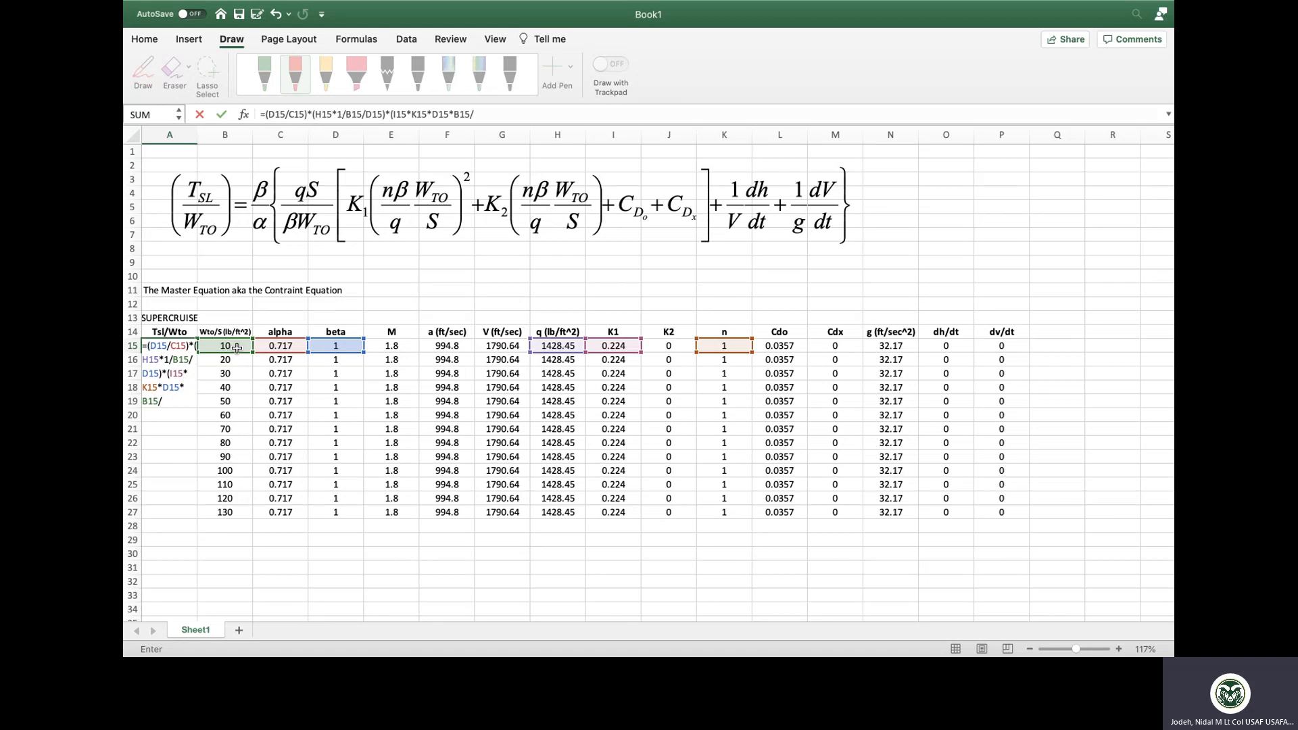
{"action": "left_click", "coordinate": [570, 347]}
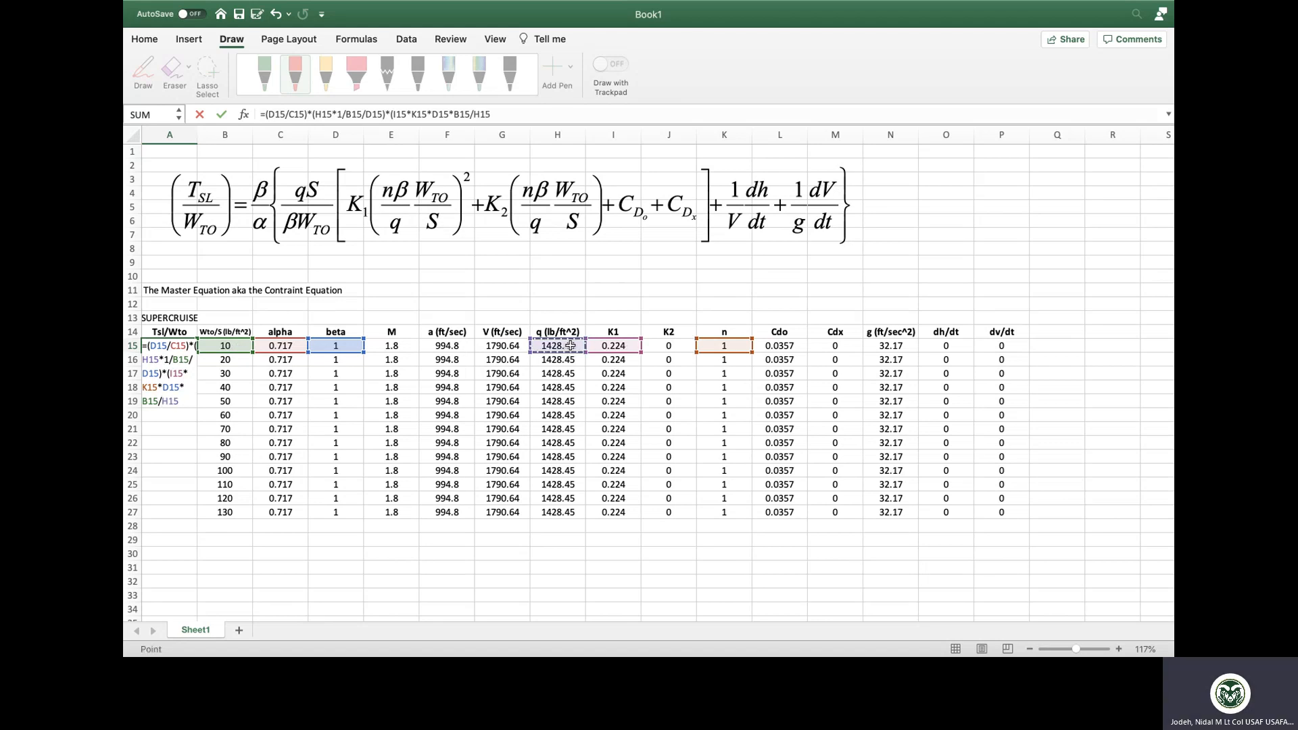
{"action": "type", "text": ")^2+"}
- Add the K2 term to the A15 formula as J15*(K15*D15*B15/H15), followed by a plus sign
{"action": "left_click", "coordinate": [675, 347]}
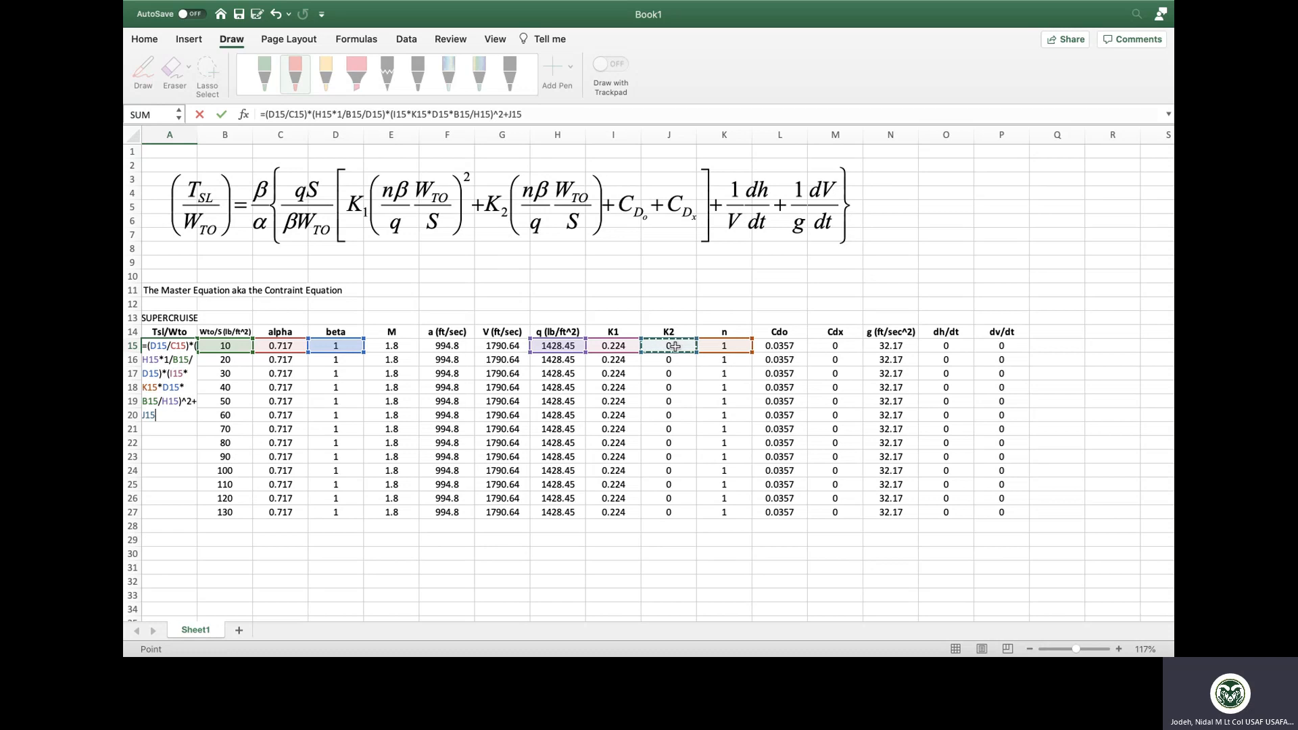
{"action": "type", "text": "*("}
{"action": "left_click", "coordinate": [734, 349]}
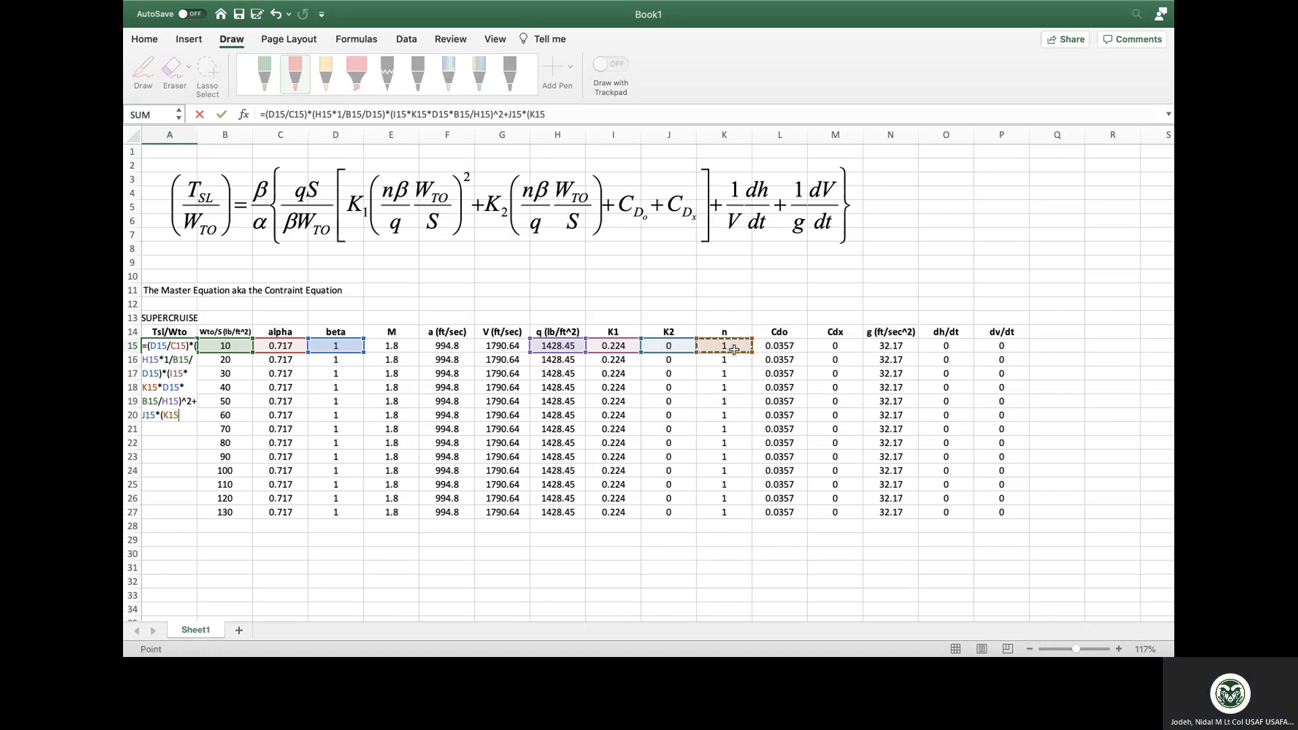
{"action": "type", "text": "*"}
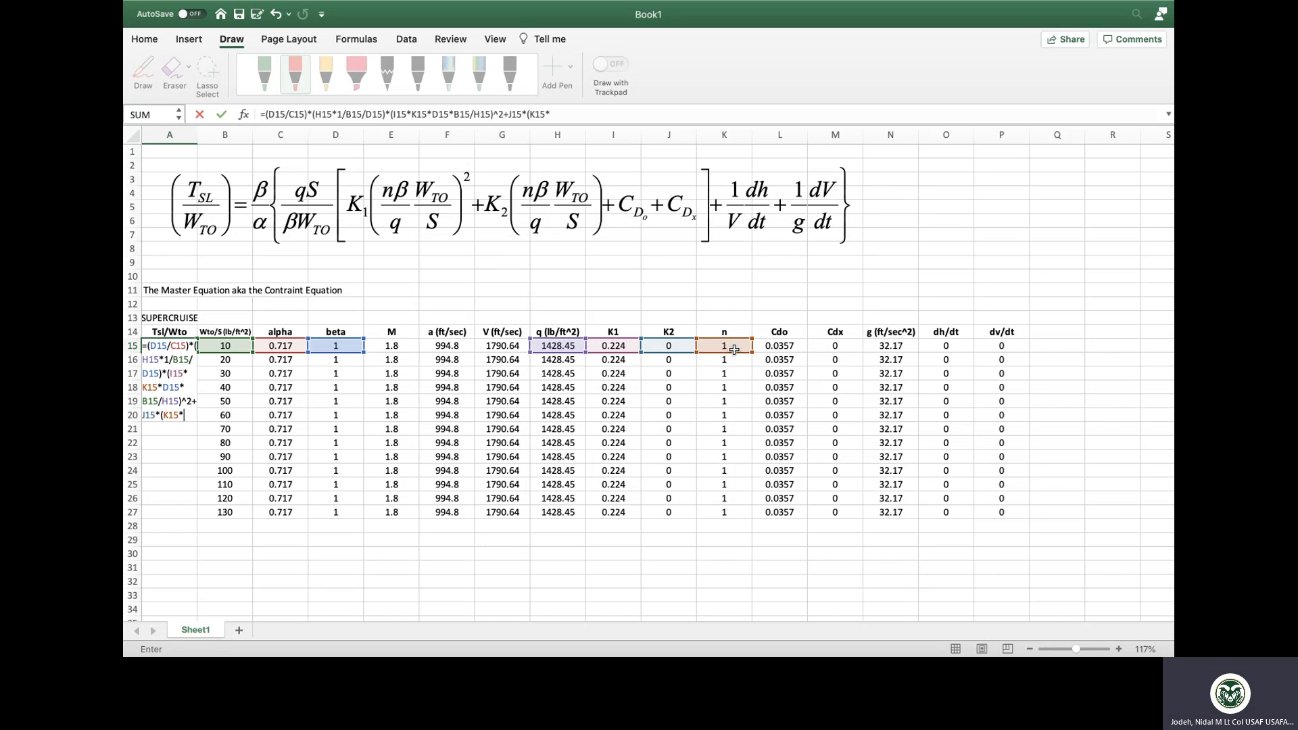
{"action": "left_click", "coordinate": [344, 344]}
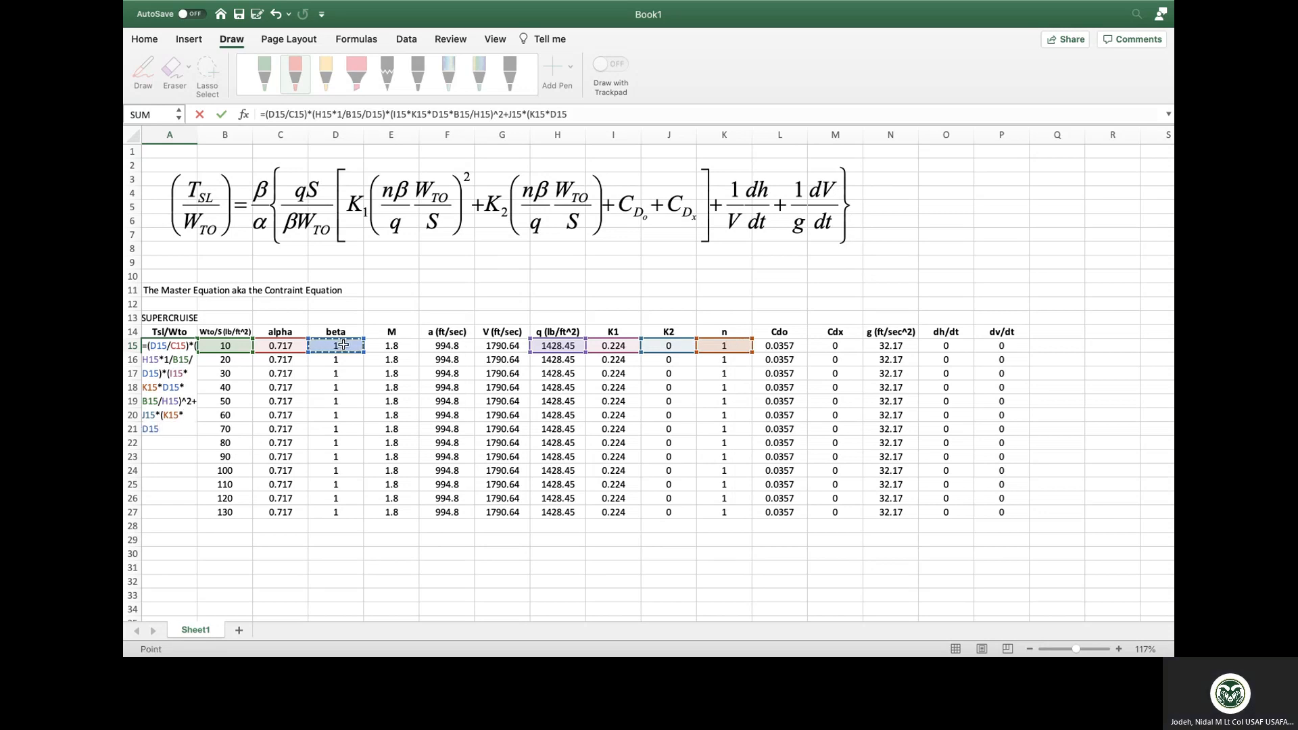
{"action": "type", "text": "*"}
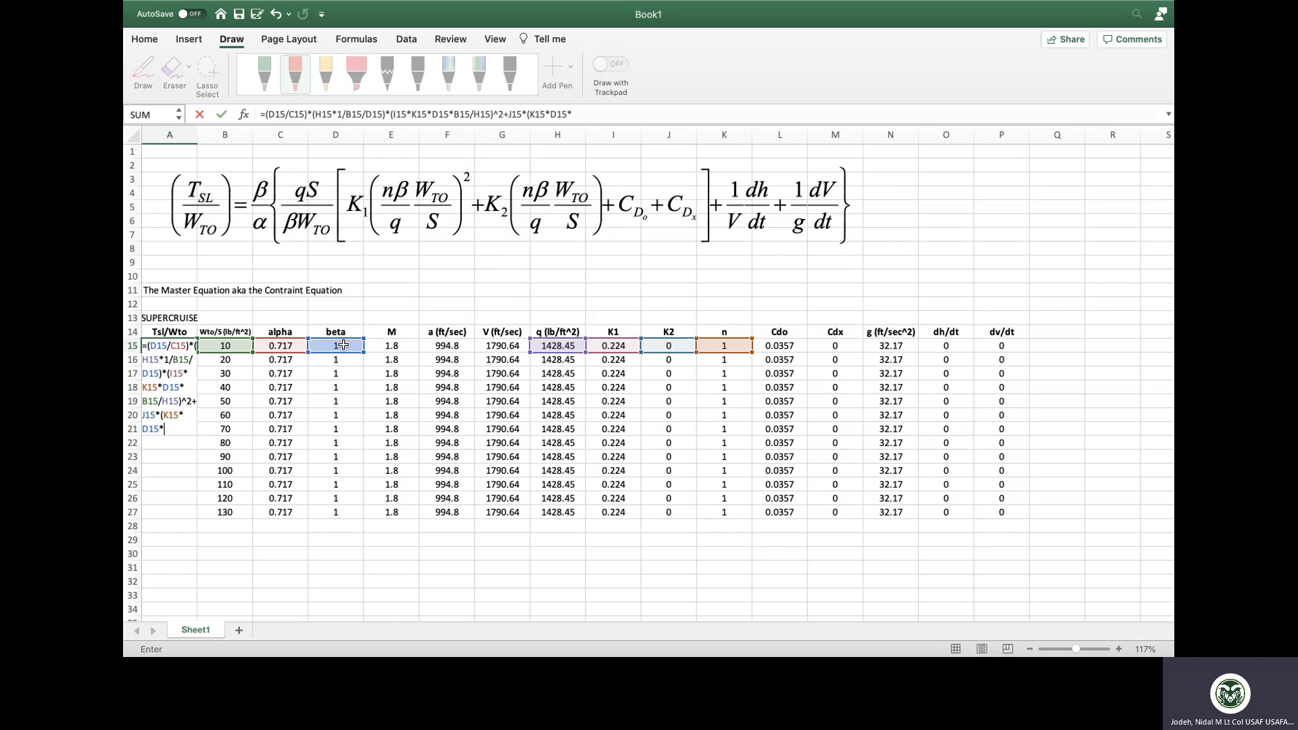
{"action": "left_click", "coordinate": [220, 345]}
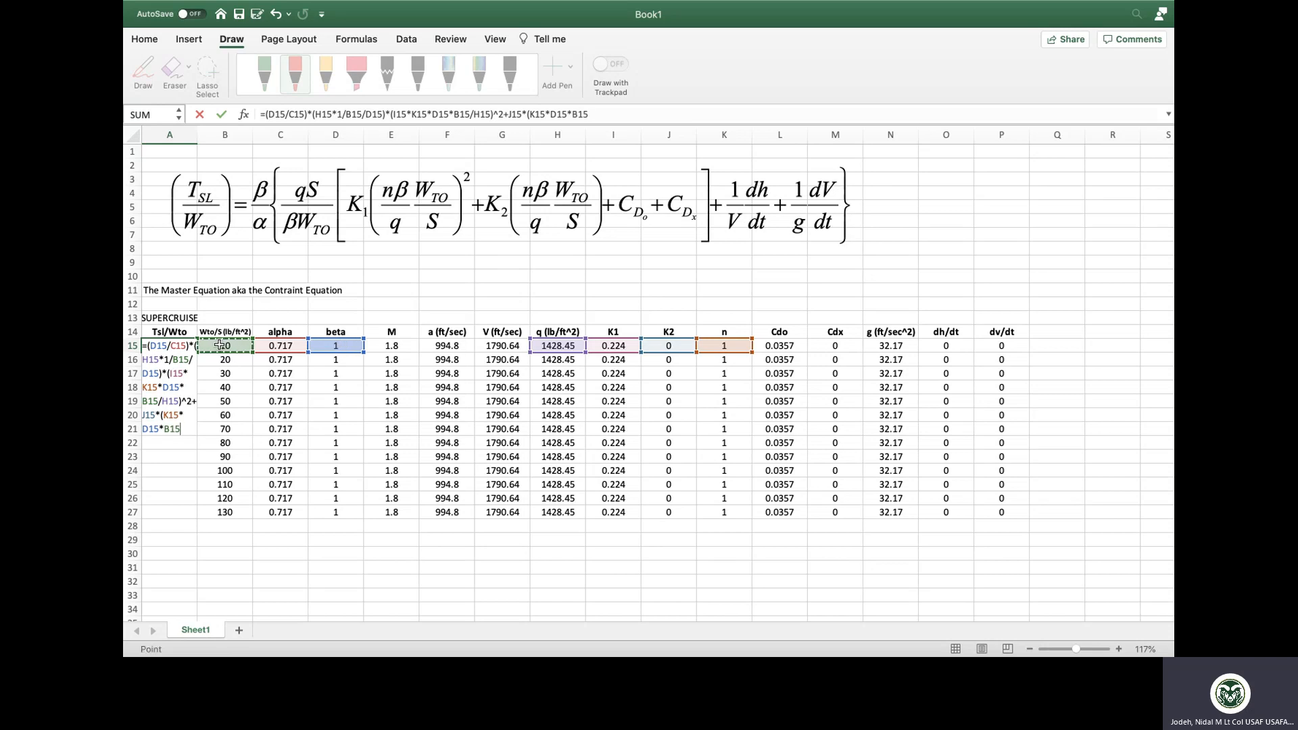
{"action": "type", "text": "/"}
{"action": "left_click", "coordinate": [553, 346]}
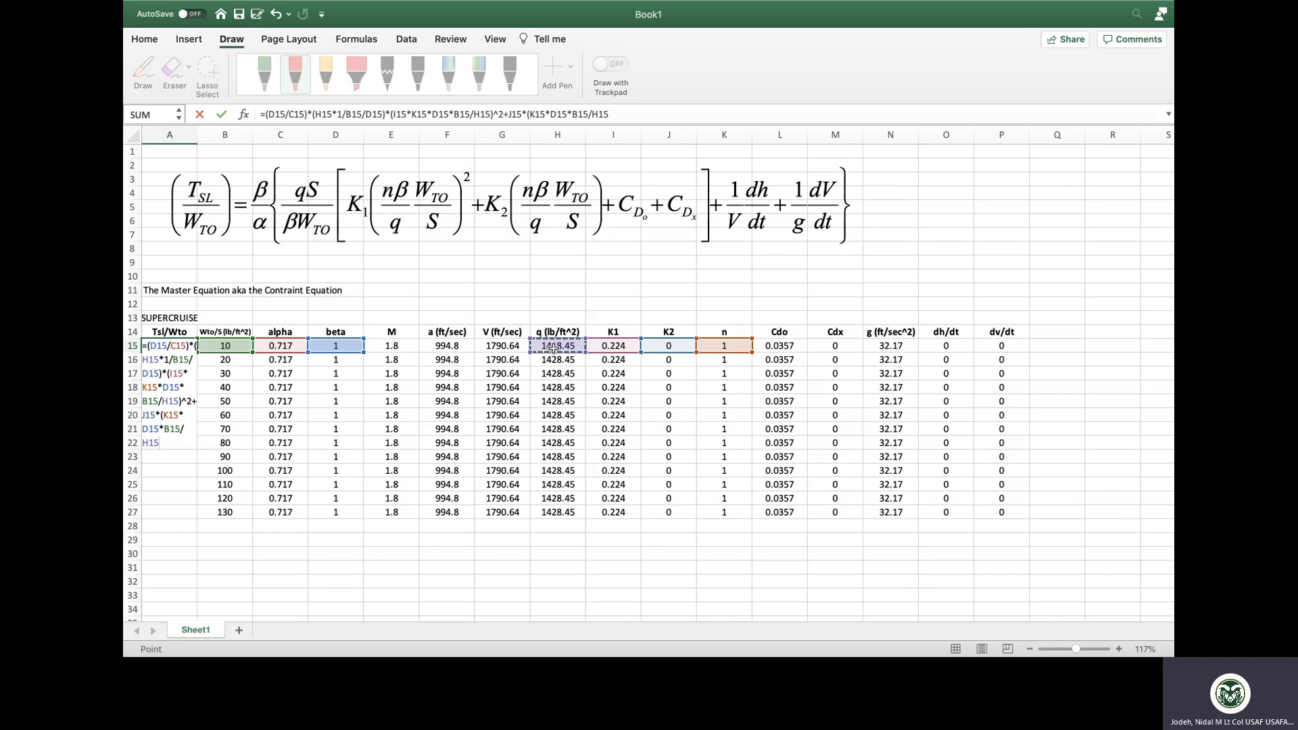
{"action": "type", "text": ")+"}
- Add the Cdo and Cdx drag terms to the A15 formula as L15+M15, closing the bracket with )+
{"action": "left_click", "coordinate": [802, 346]}
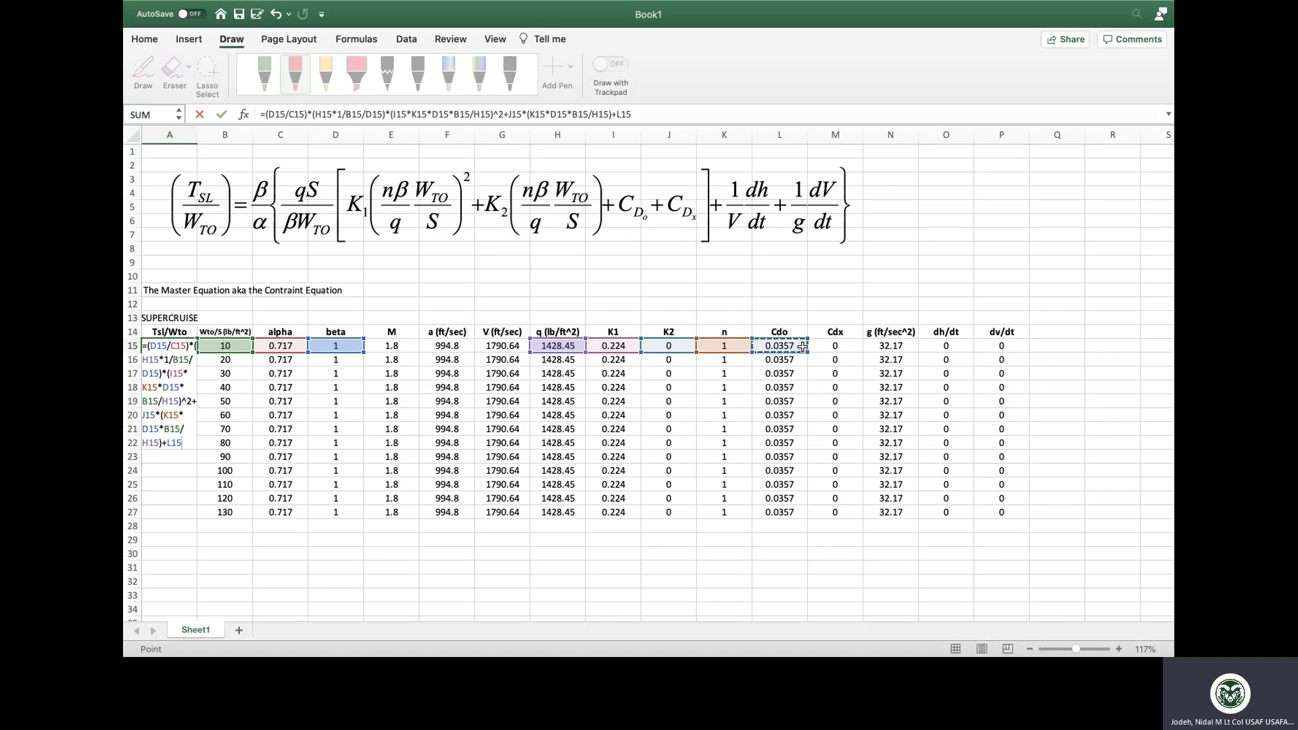
{"action": "type", "text": "+"}
{"action": "left_click", "coordinate": [848, 350]}
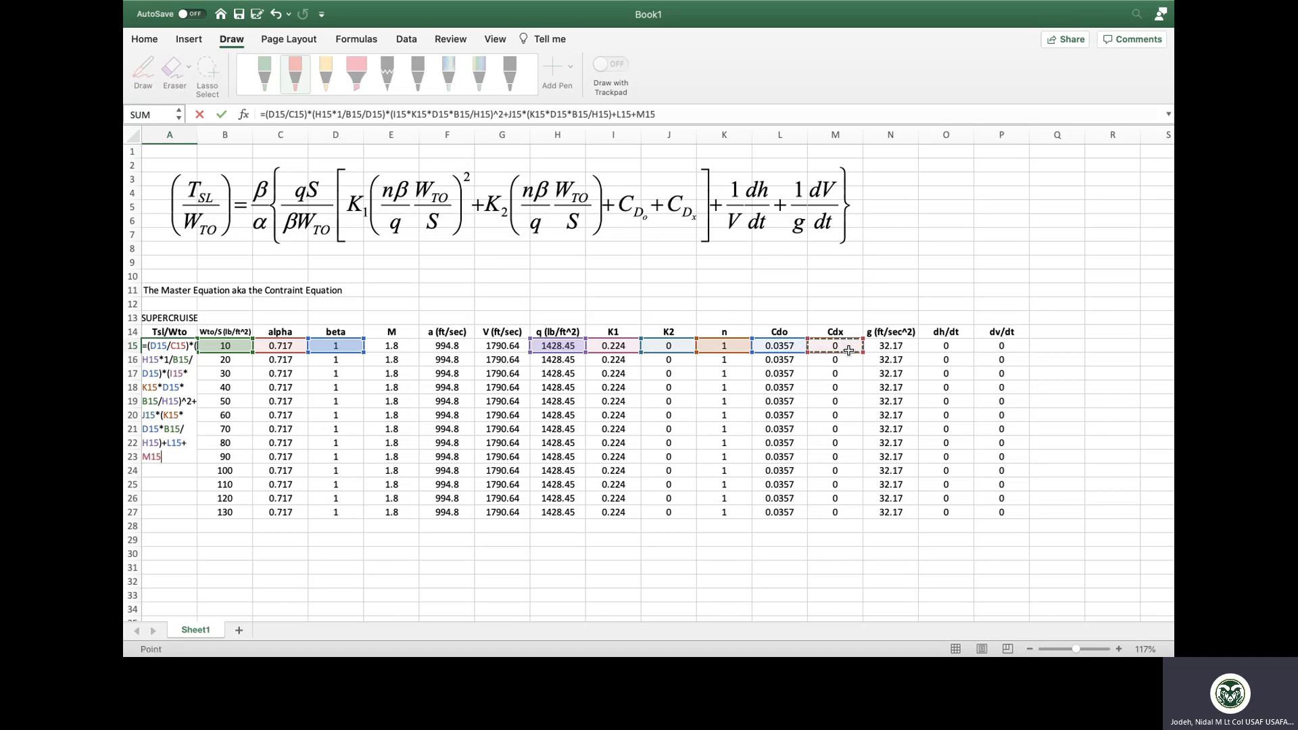
{"action": "type", "text": ")"}
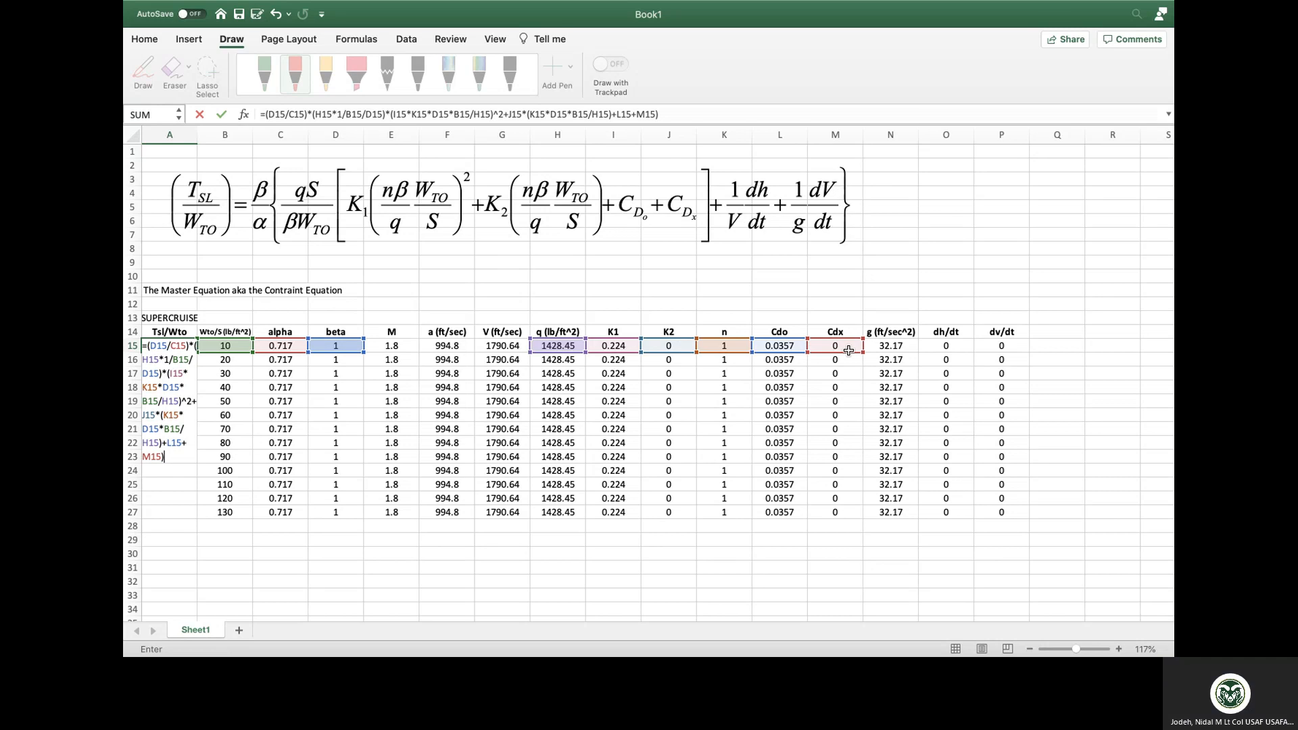
{"action": "type", "text": "+"}
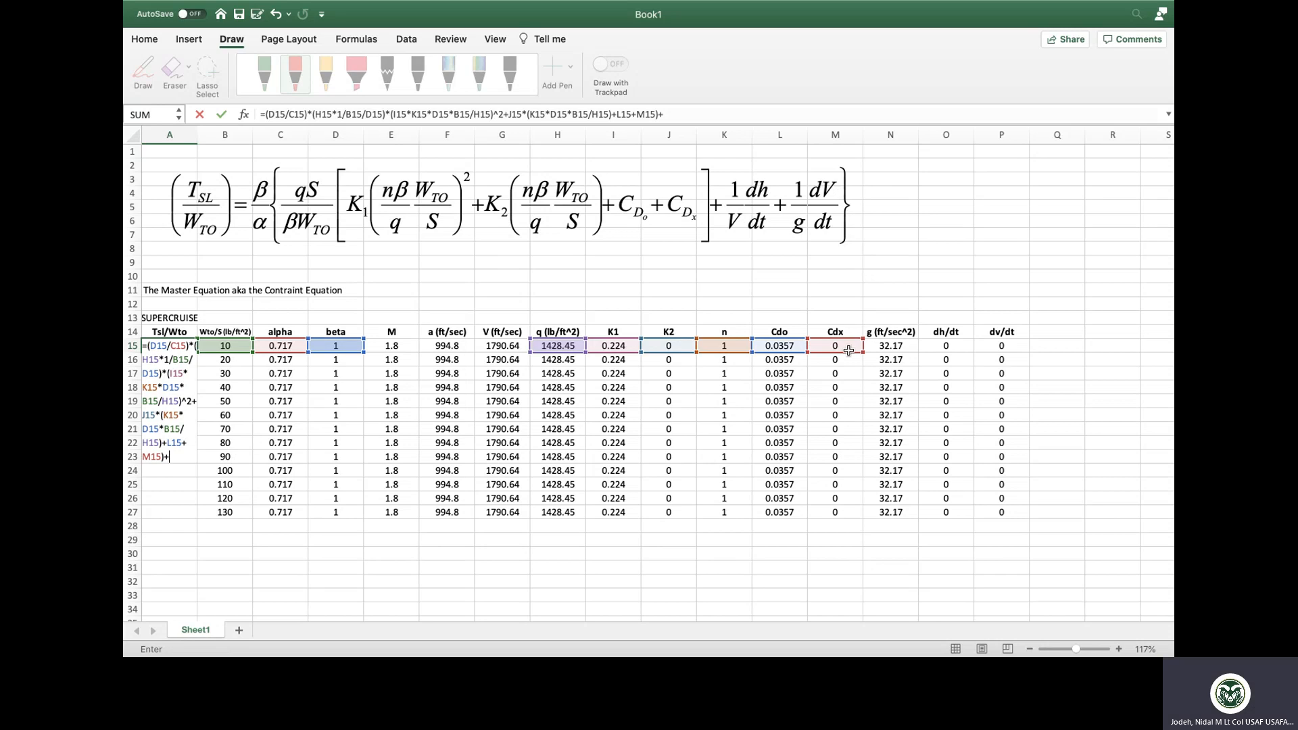
- Add the climb and acceleration terms to the A15 formula as (1/G15)*O15+(1/N15)*P15
{"action": "type", "text": "(1/"}
{"action": "left_click", "coordinate": [505, 346]}
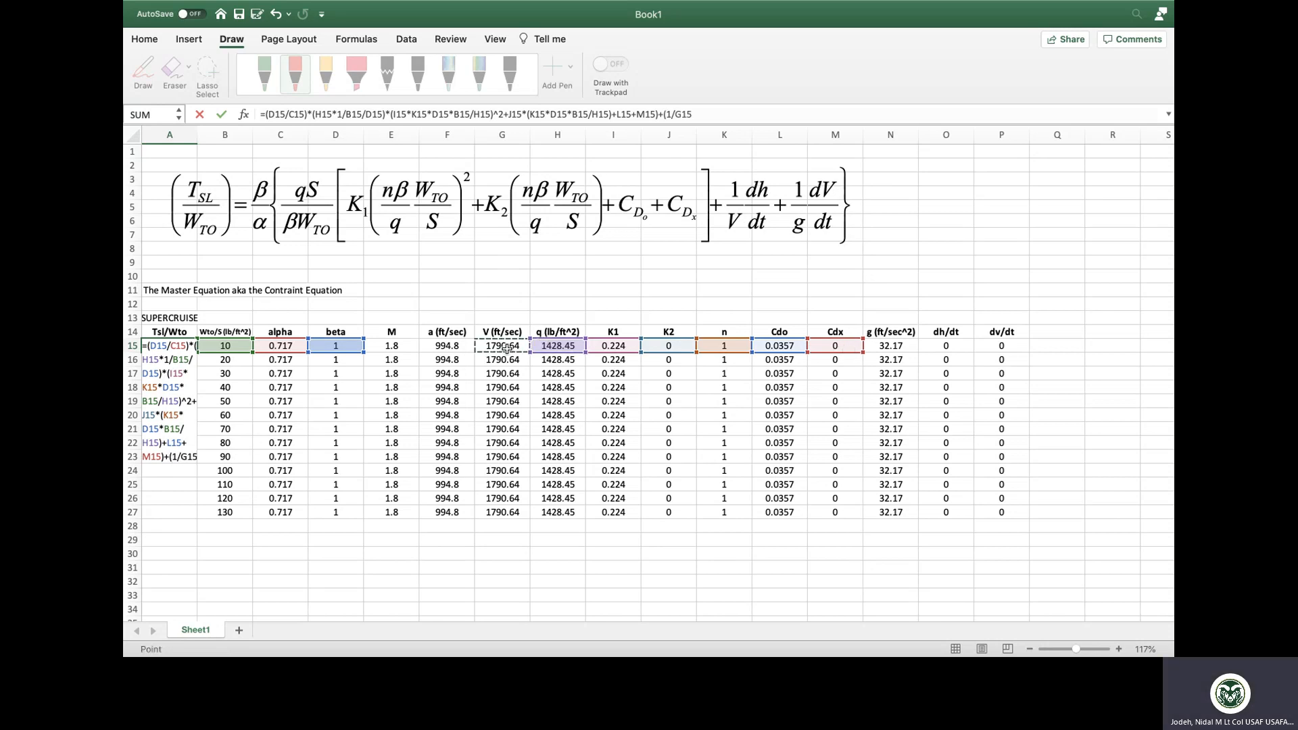
{"action": "type", "text": ")*"}
{"action": "left_click", "coordinate": [960, 346]}
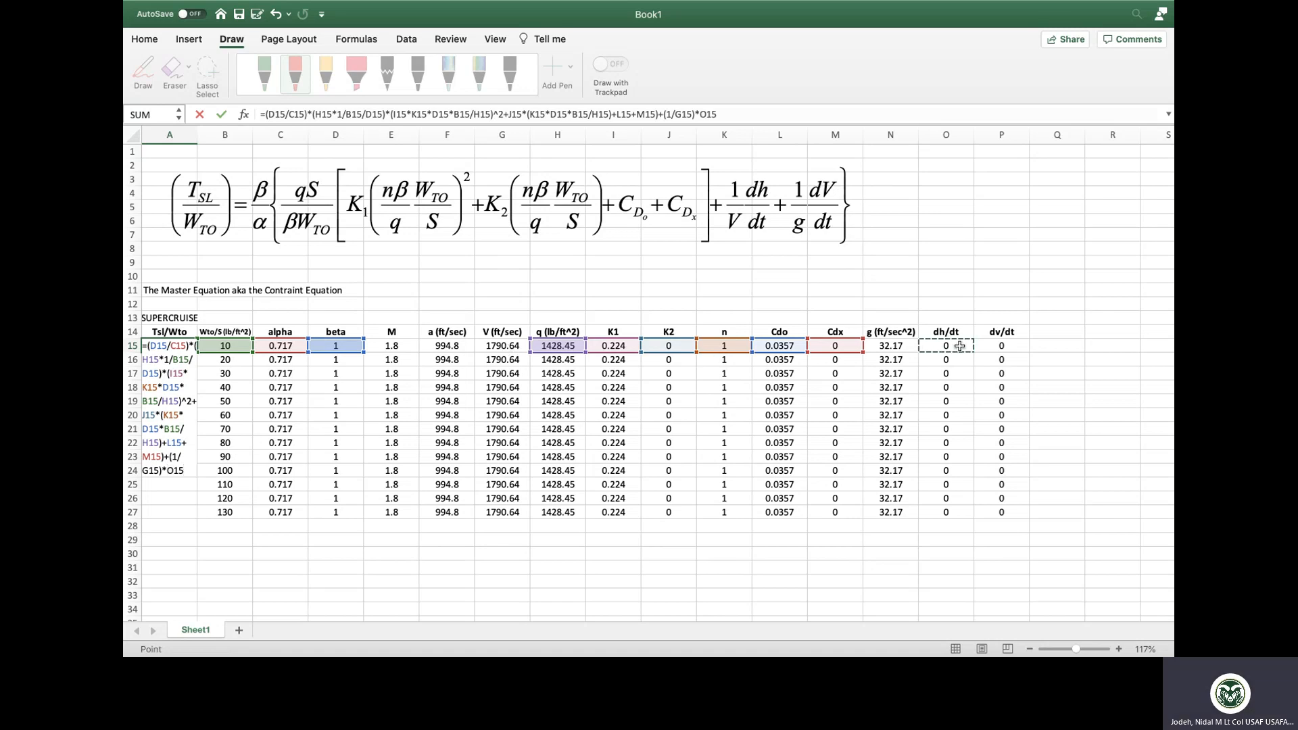
{"action": "type", "text": "+(1/"}
{"action": "left_click", "coordinate": [903, 346]}
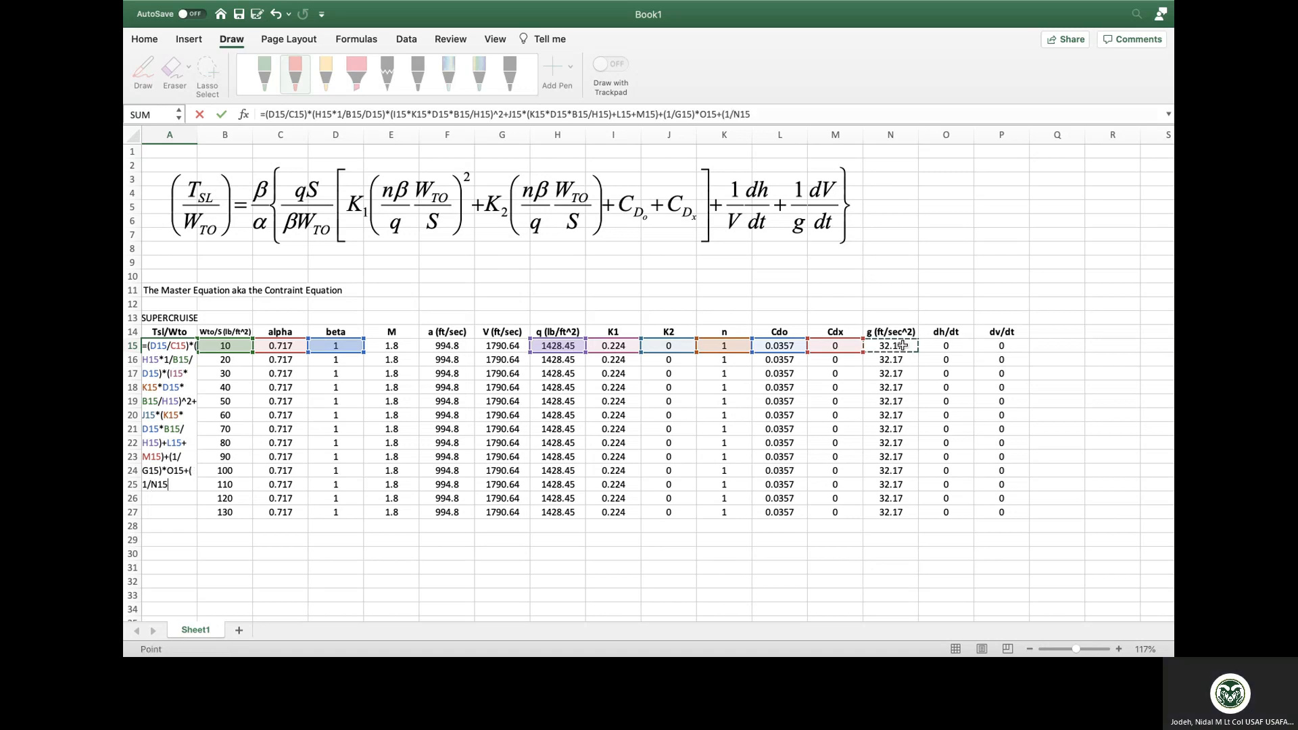
{"action": "type", "text": ")*"}
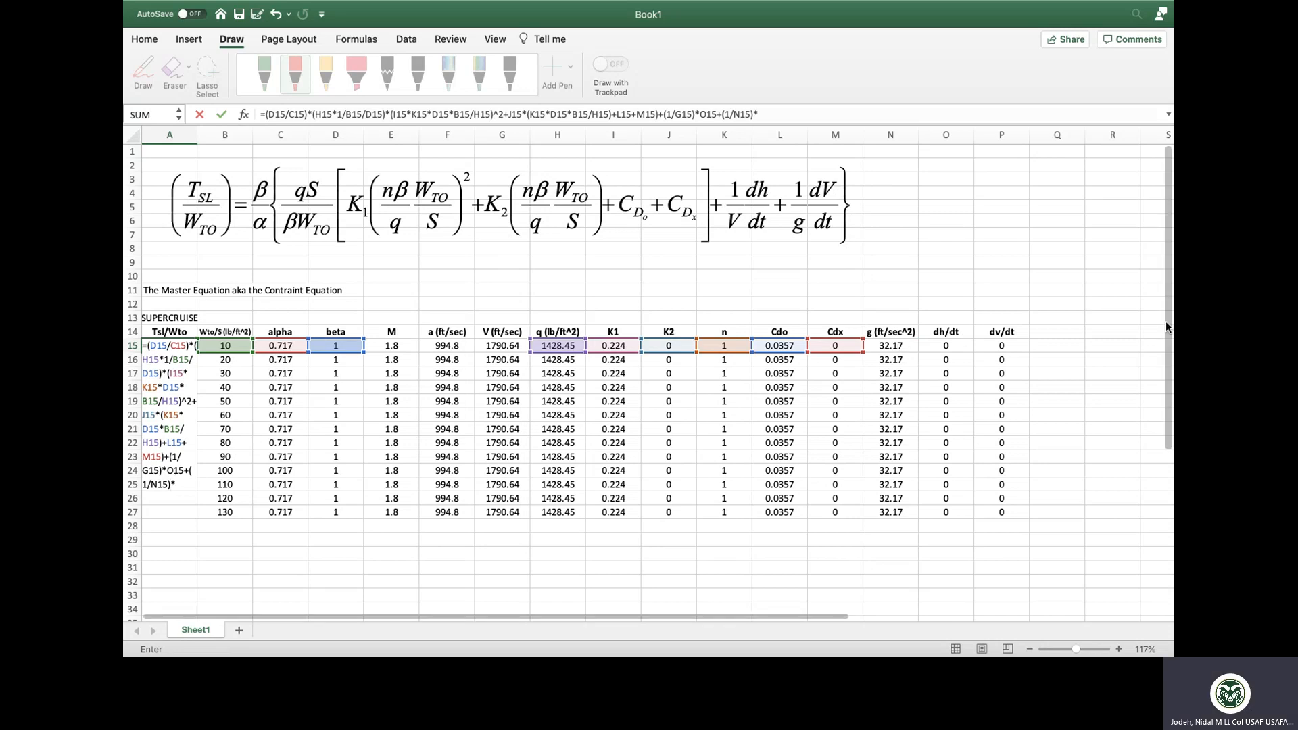
{"action": "left_click", "coordinate": [1013, 346]}
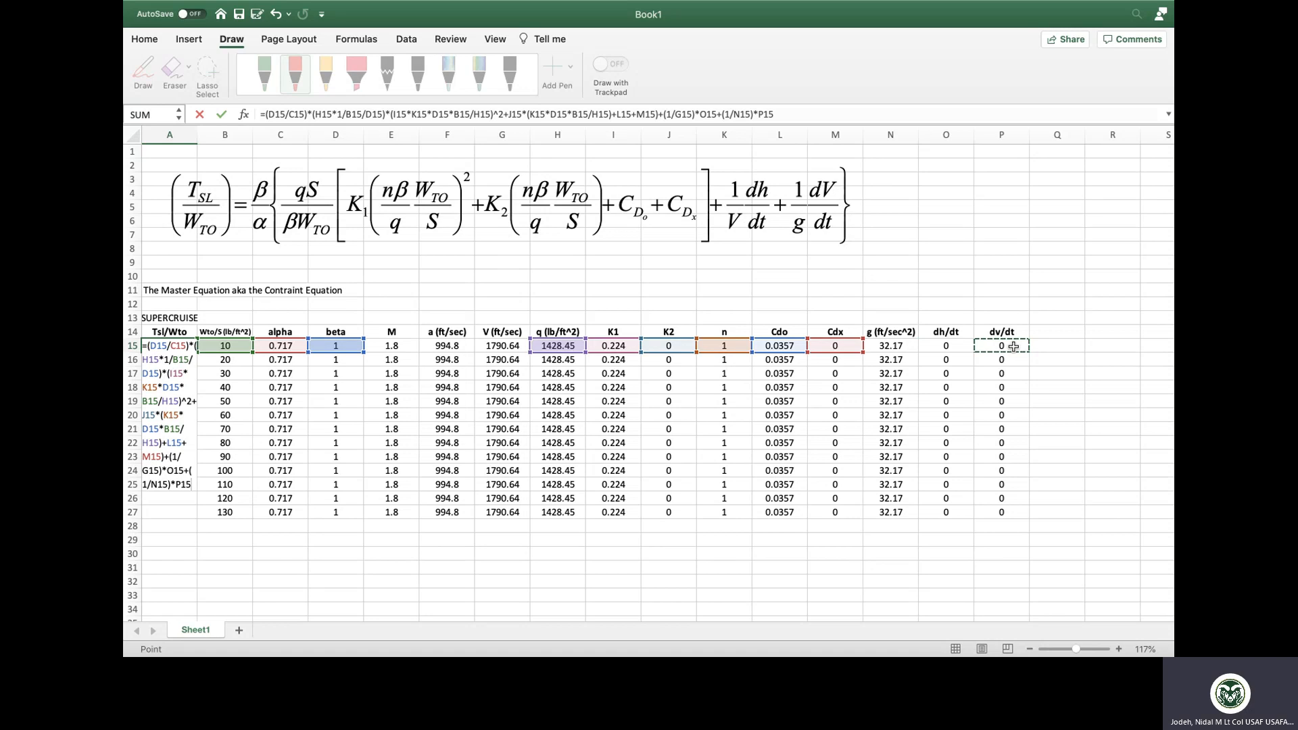
- Try to enter the A15 formula with an extra closing parenthesis after P15
{"action": "left_click", "coordinate": [176, 485]}
{"action": "key", "text": "Return"}
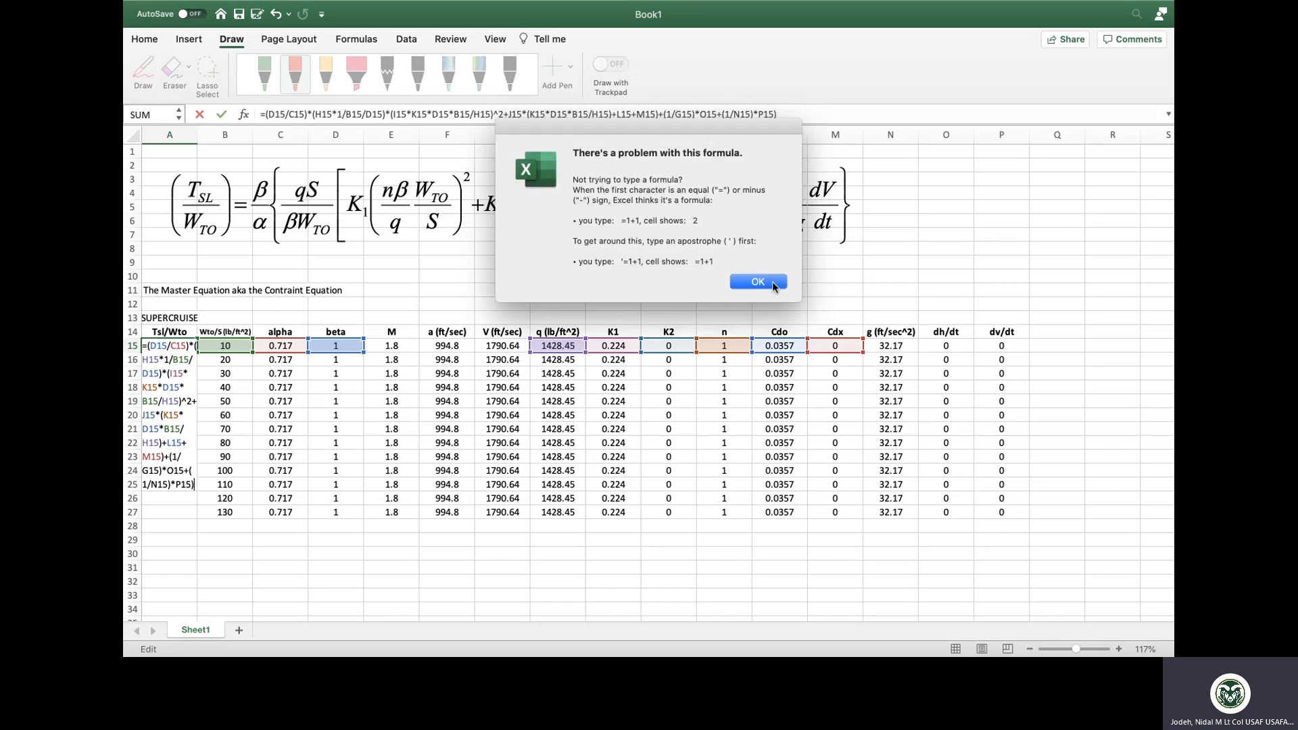
{"action": "left_click", "coordinate": [772, 282]}
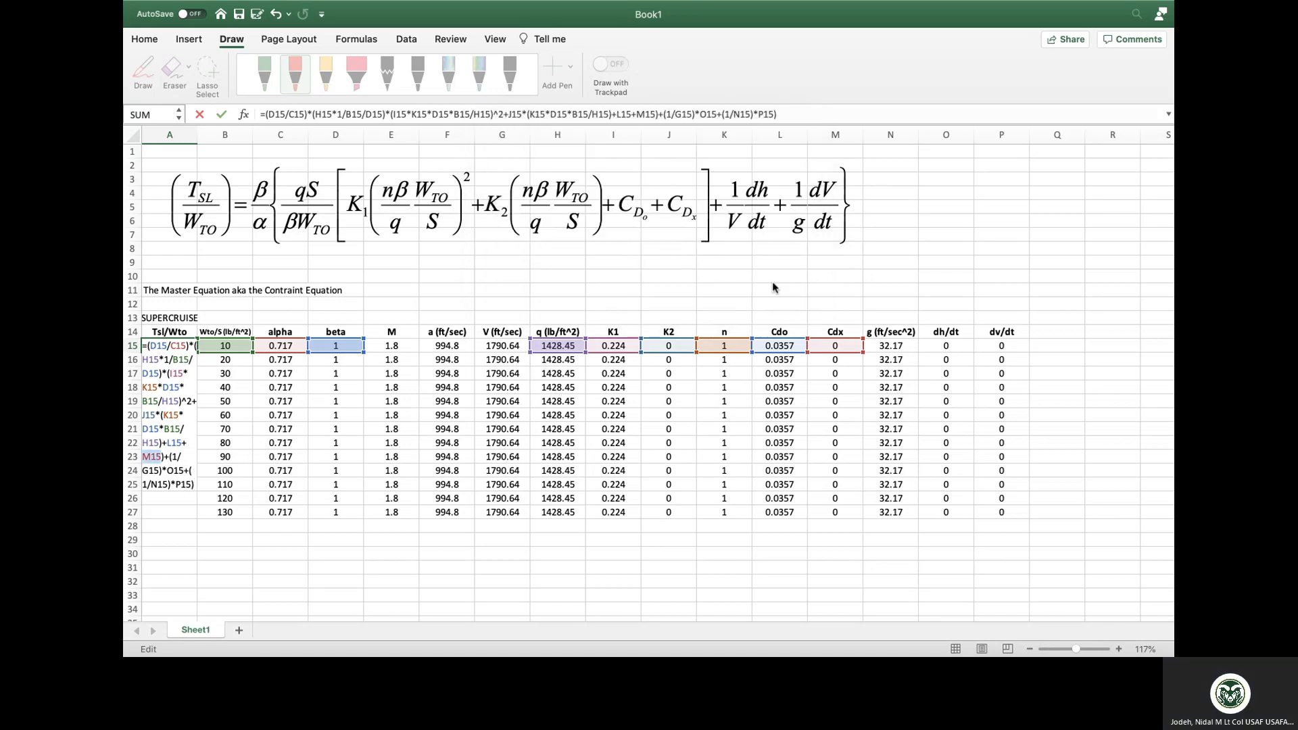
{"action": "left_click", "coordinate": [348, 113]}
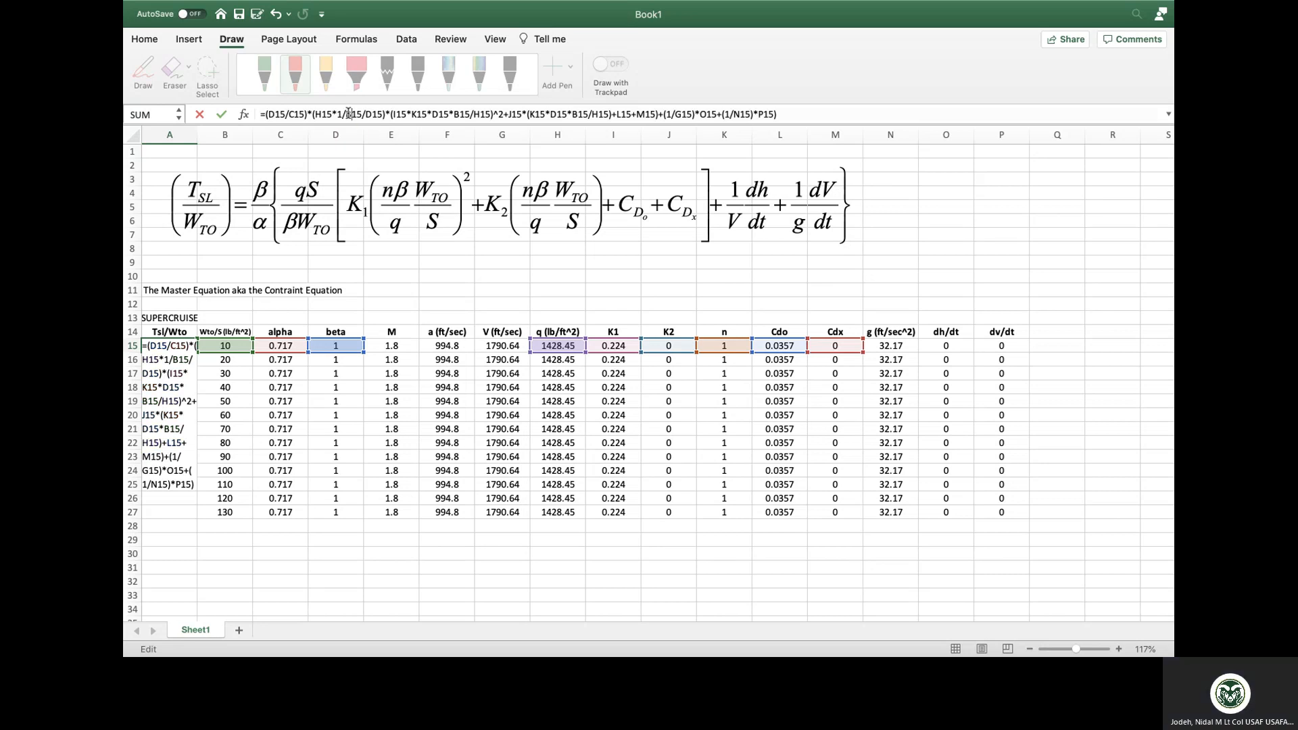
{"action": "left_click", "coordinate": [782, 114]}
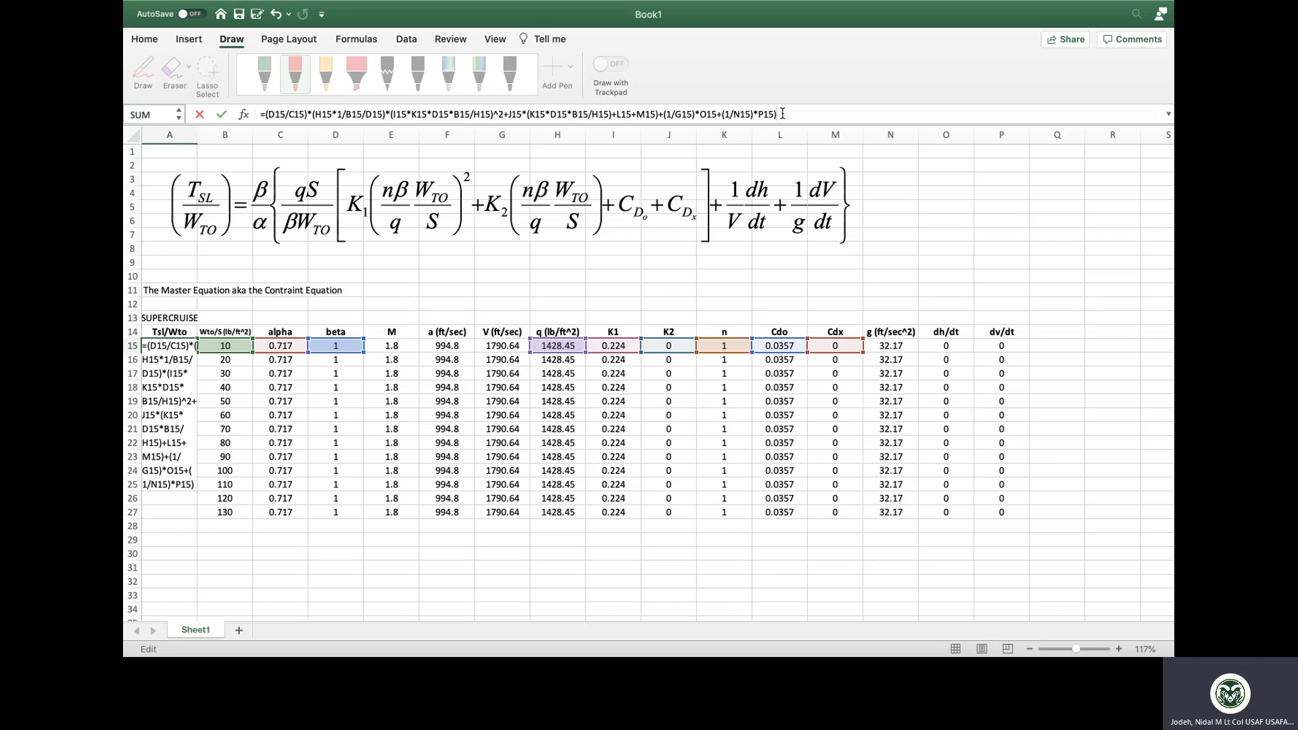
{"action": "key", "text": "Return"}
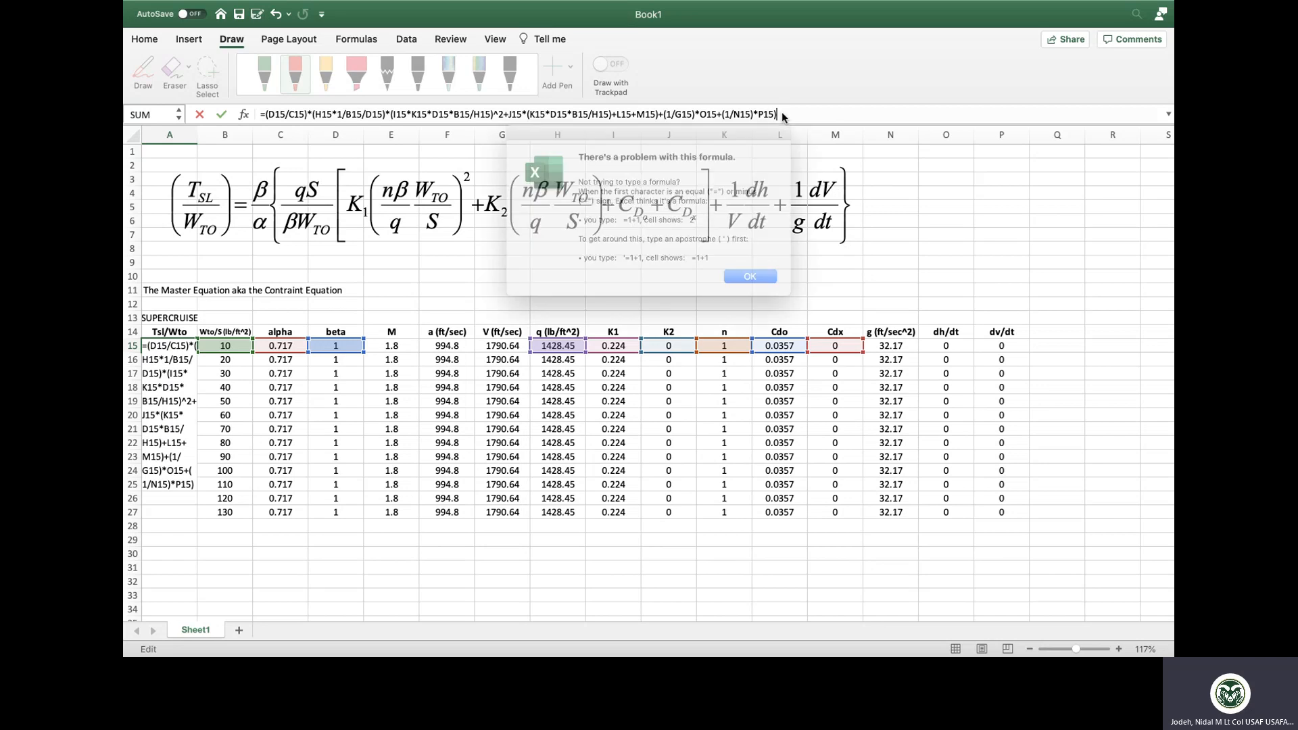
{"action": "left_click", "coordinate": [752, 283]}
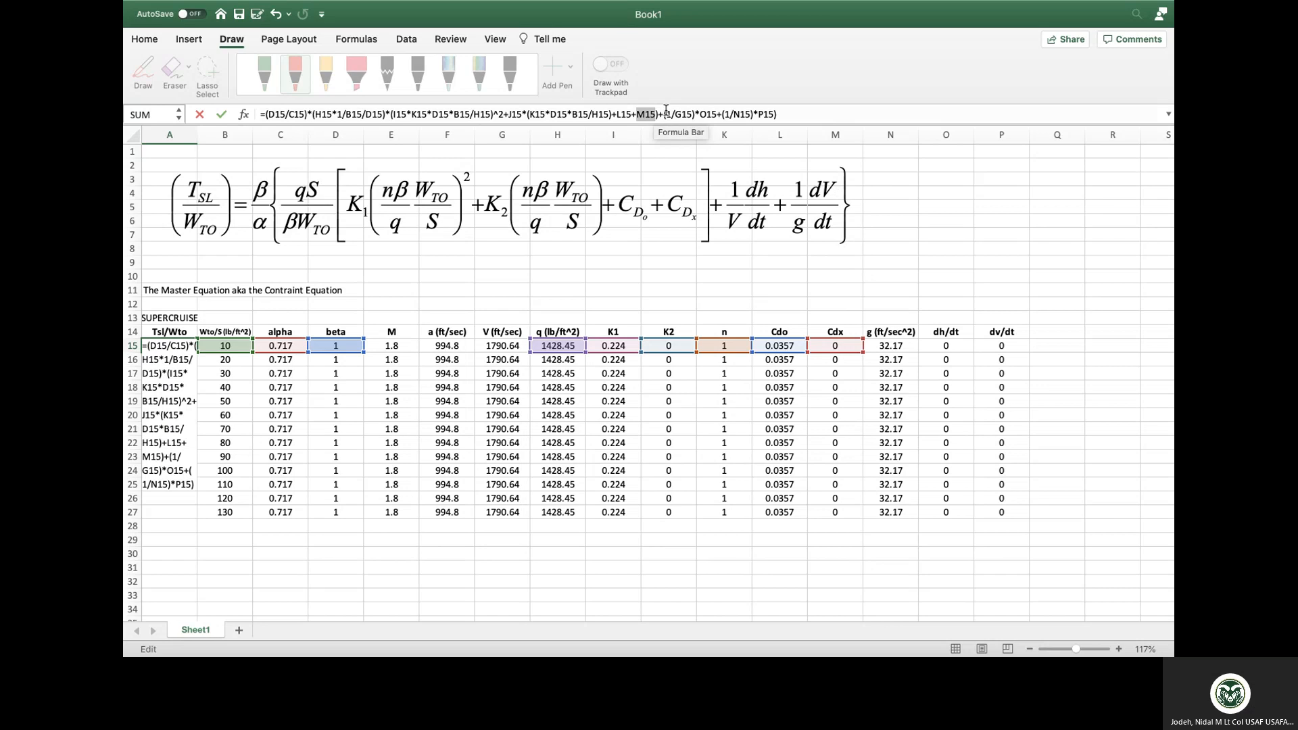
- Recheck the cell references in the A15 formula, including M15, and try to enter it again
{"action": "triple_click", "coordinate": [649, 113]}
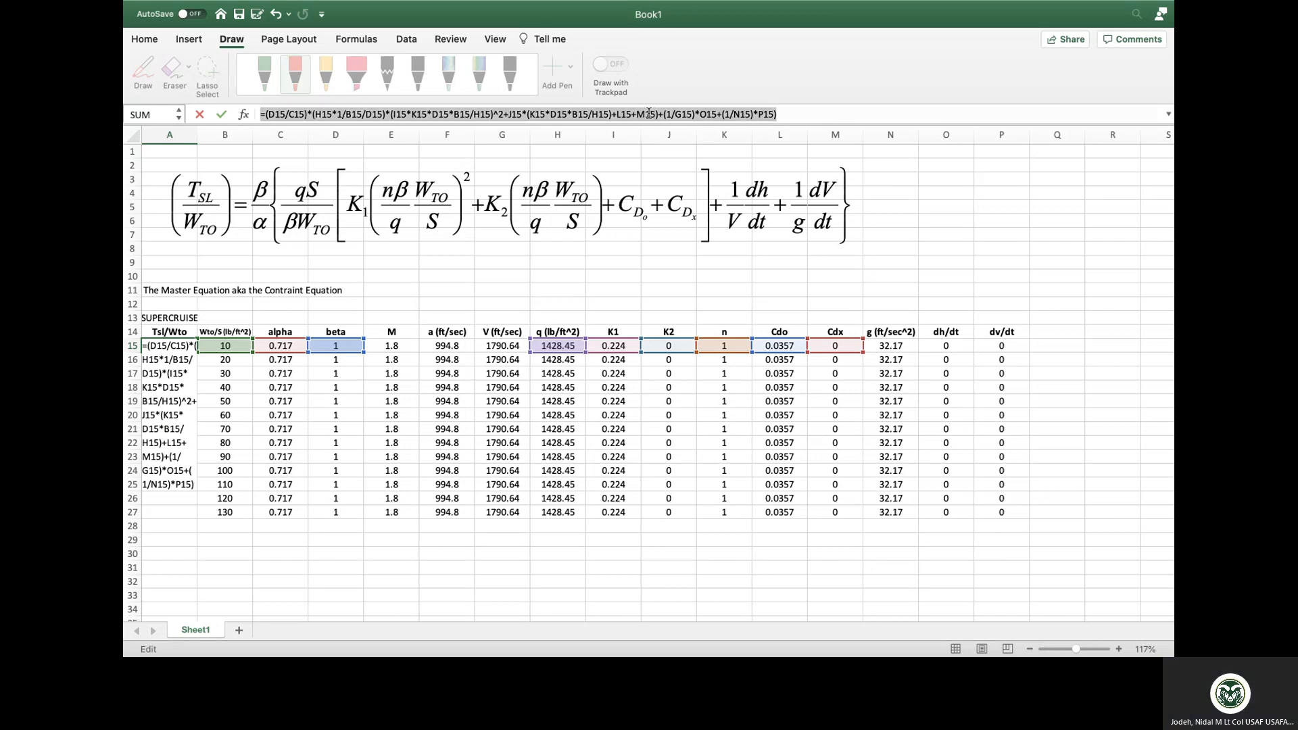
{"action": "left_click", "coordinate": [649, 114]}
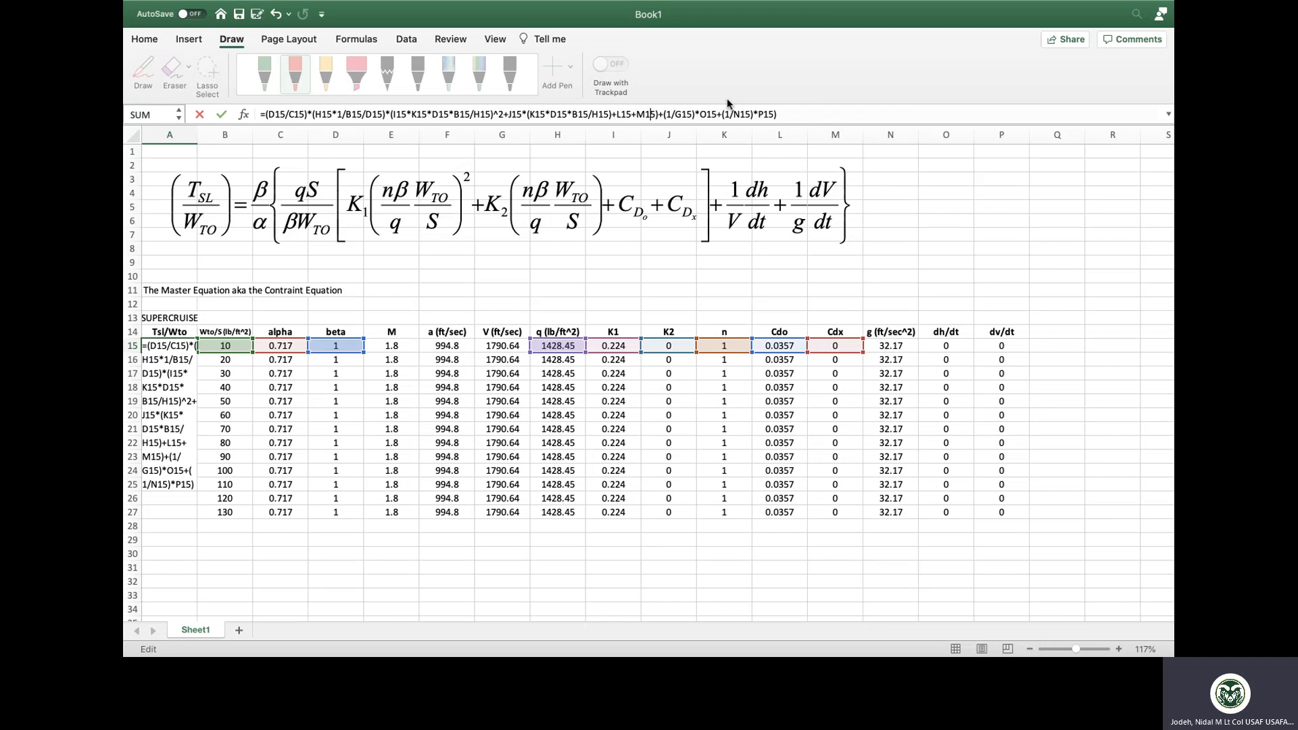
{"action": "key", "text": "Return"}
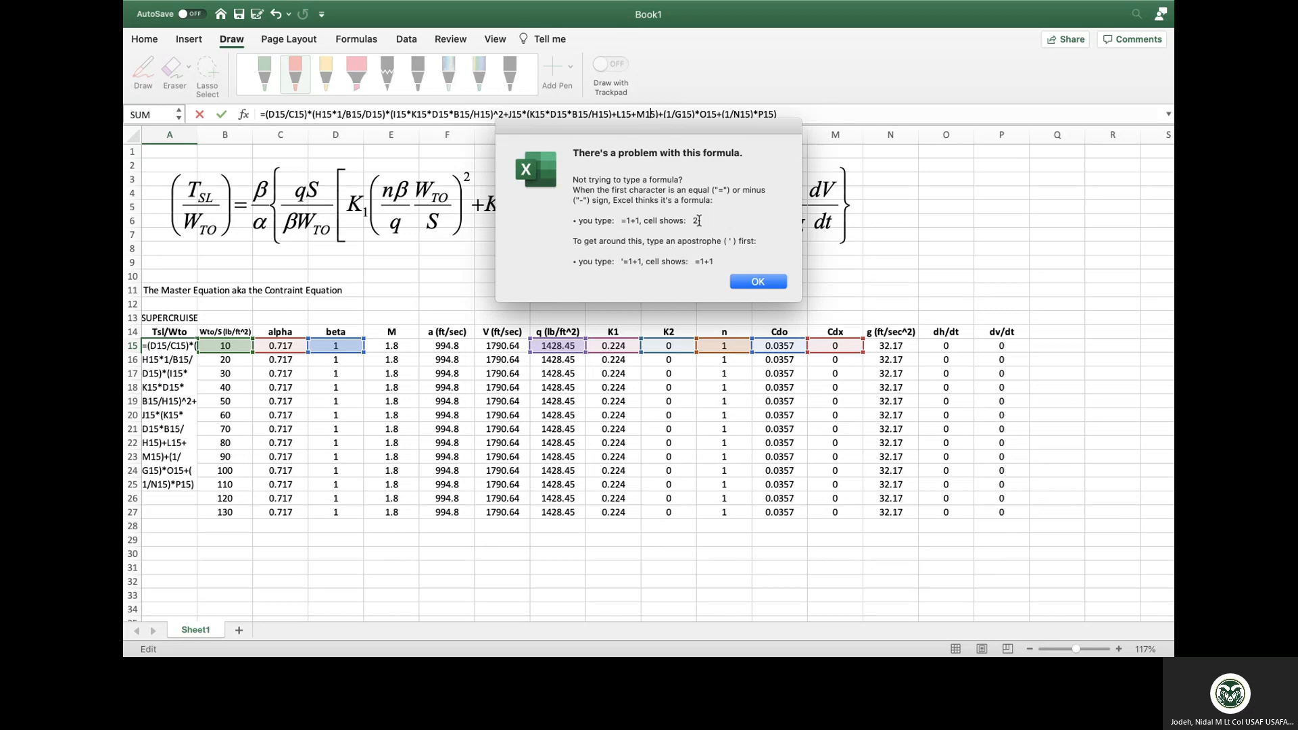
{"action": "left_click", "coordinate": [758, 282]}
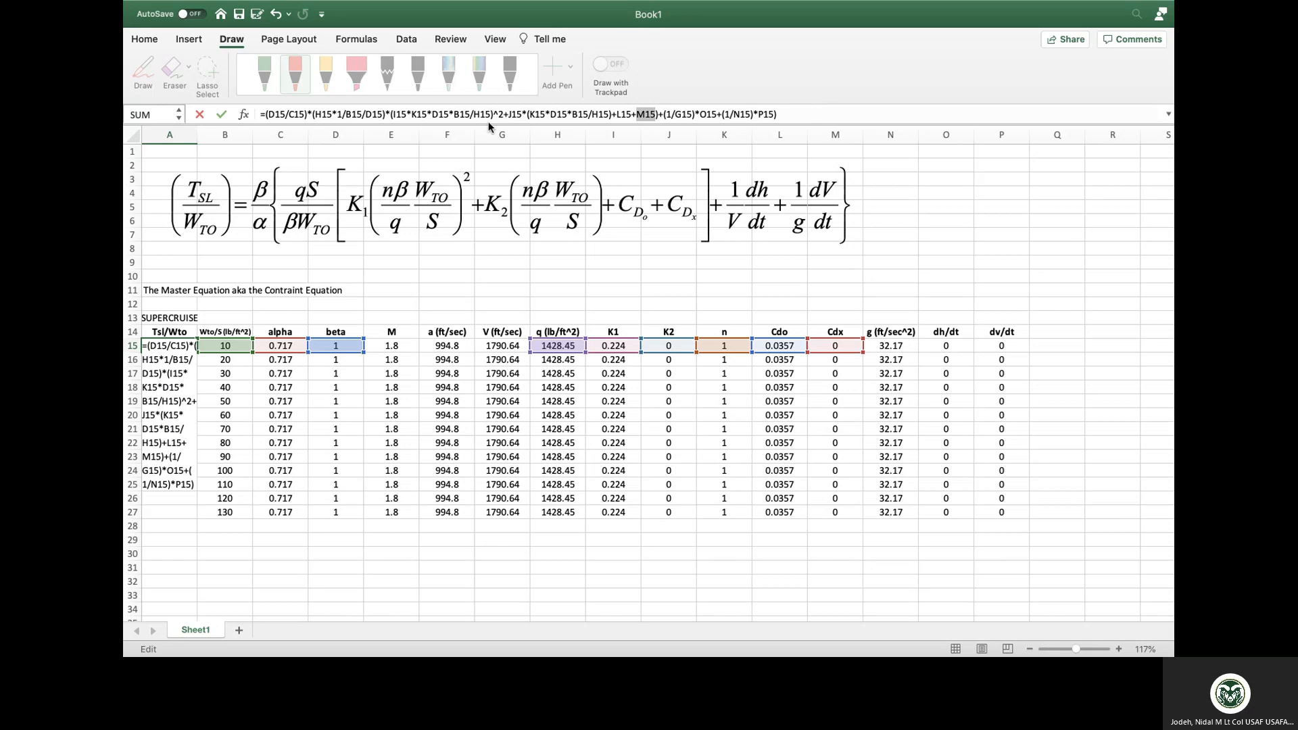
{"action": "left_click", "coordinate": [595, 113]}
{"action": "left_click", "coordinate": [655, 114]}
{"action": "double_click", "coordinate": [176, 347]}
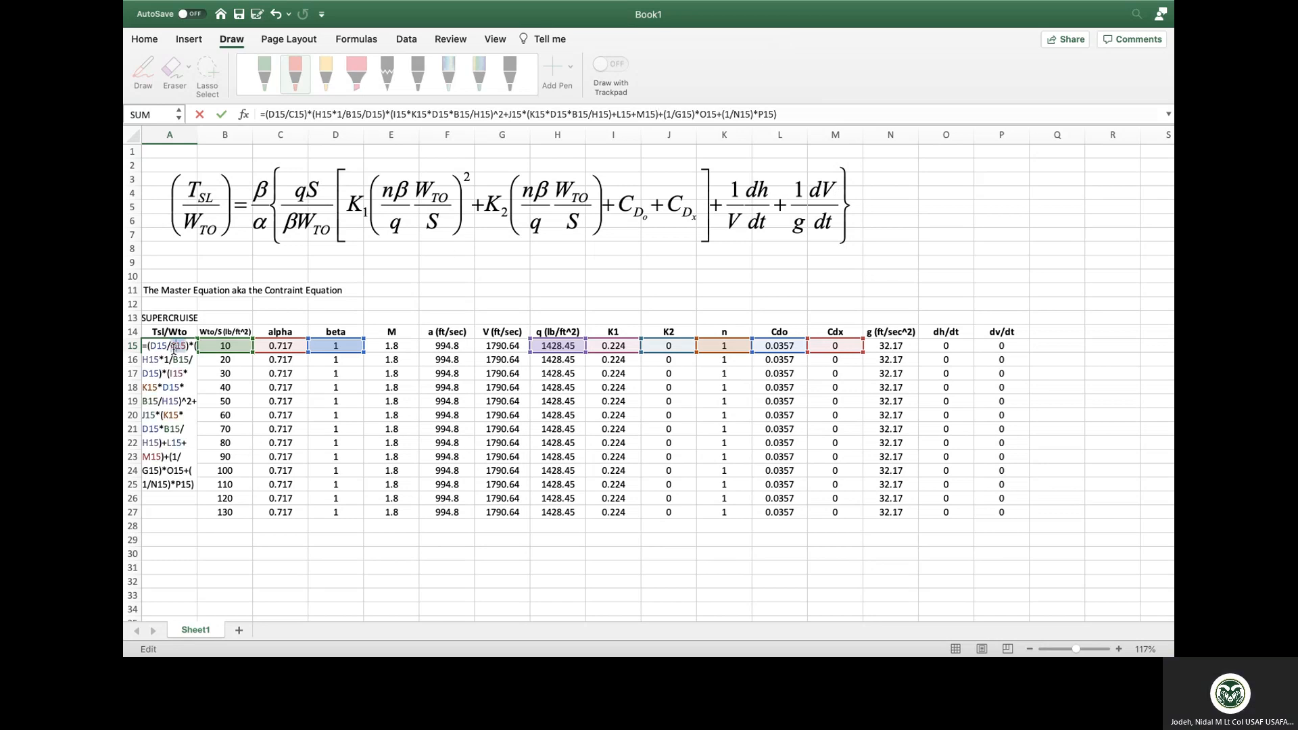
{"action": "double_click", "coordinate": [278, 114]}
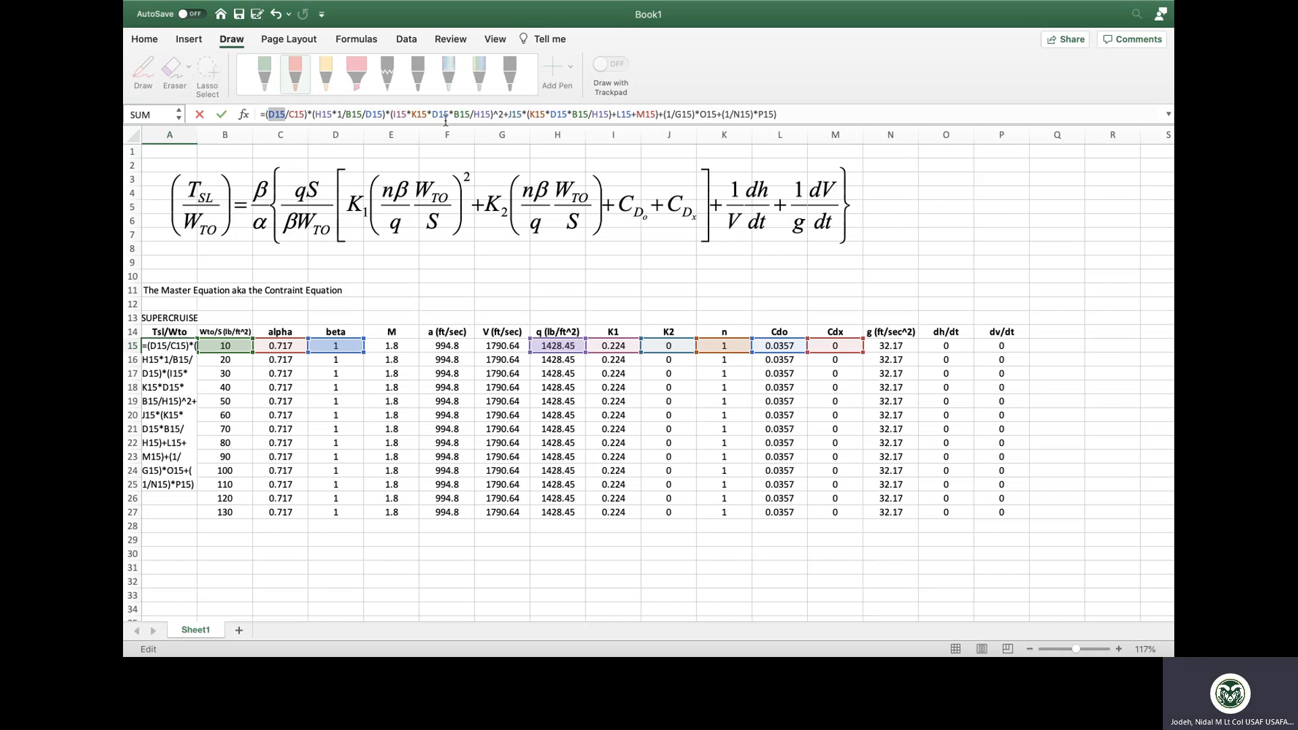
{"action": "left_click", "coordinate": [811, 115]}
{"action": "key", "text": "Return"}
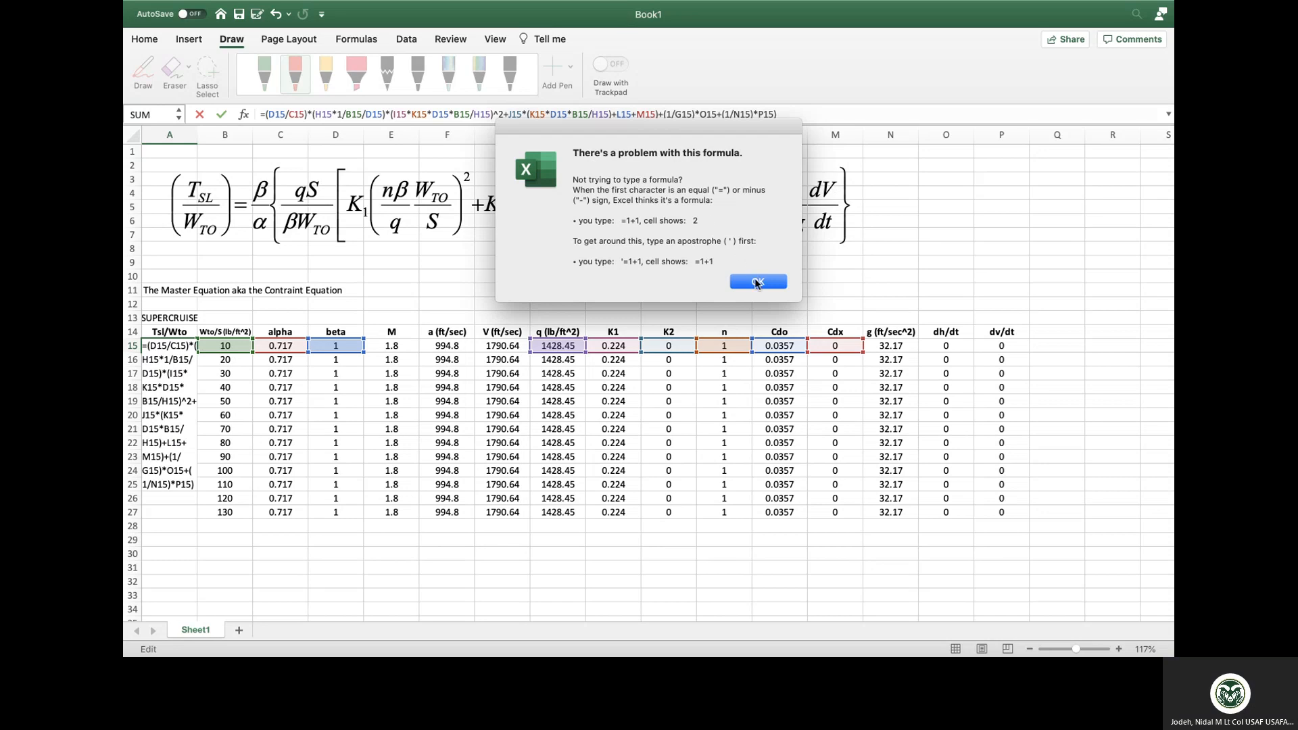
{"action": "left_click", "coordinate": [757, 283]}
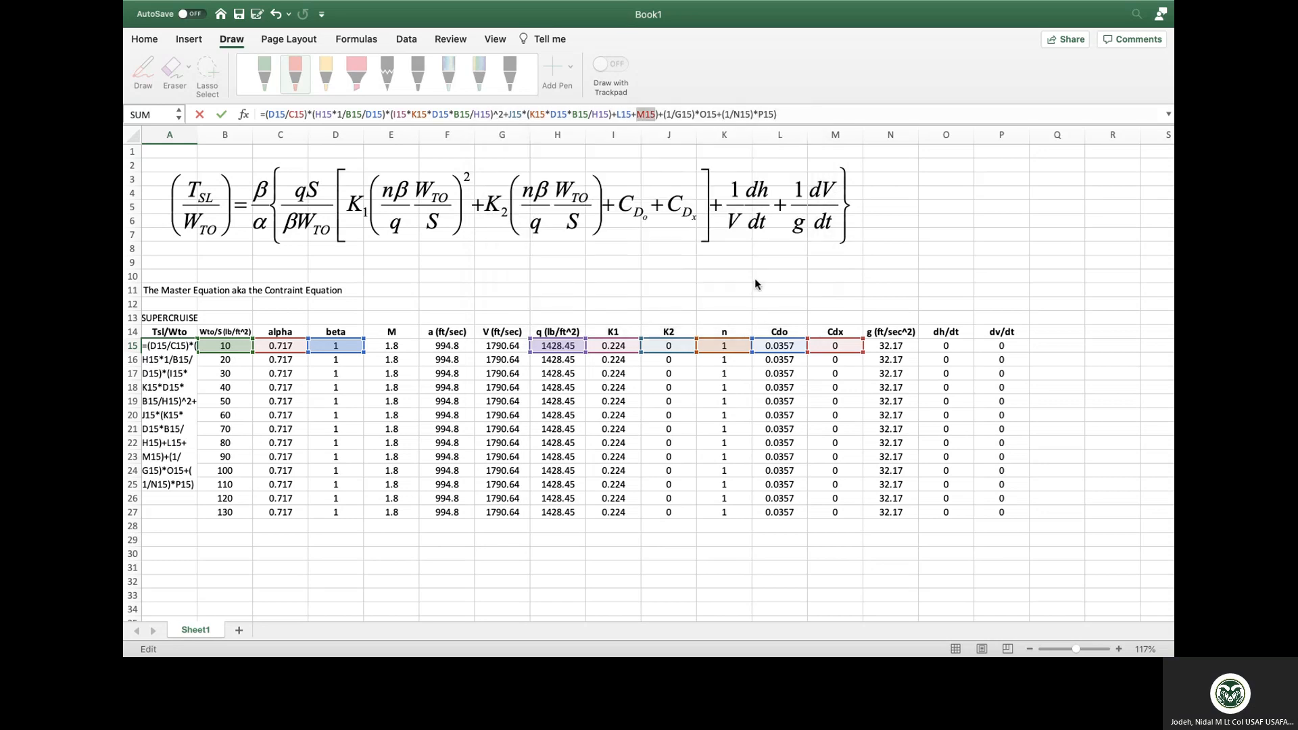
{"action": "left_click", "coordinate": [836, 346]}
{"action": "key", "text": "Return"}
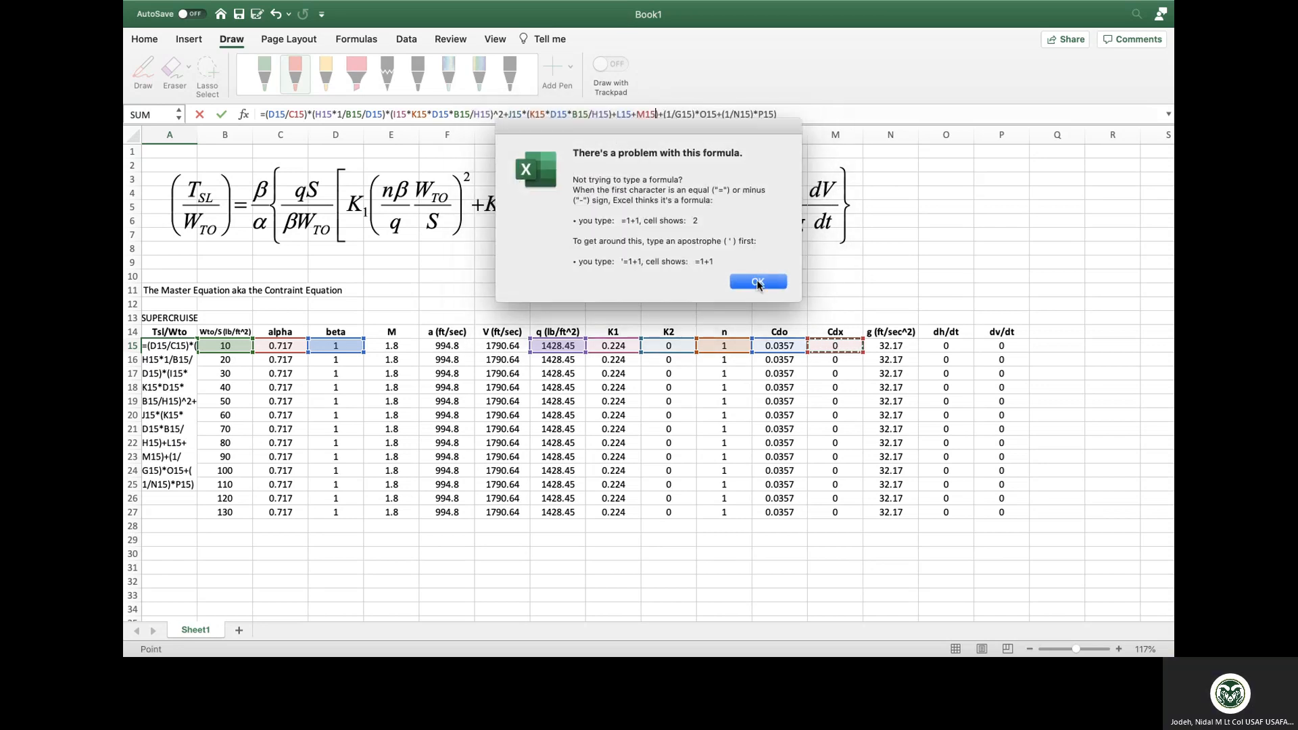
{"action": "left_click", "coordinate": [757, 283]}
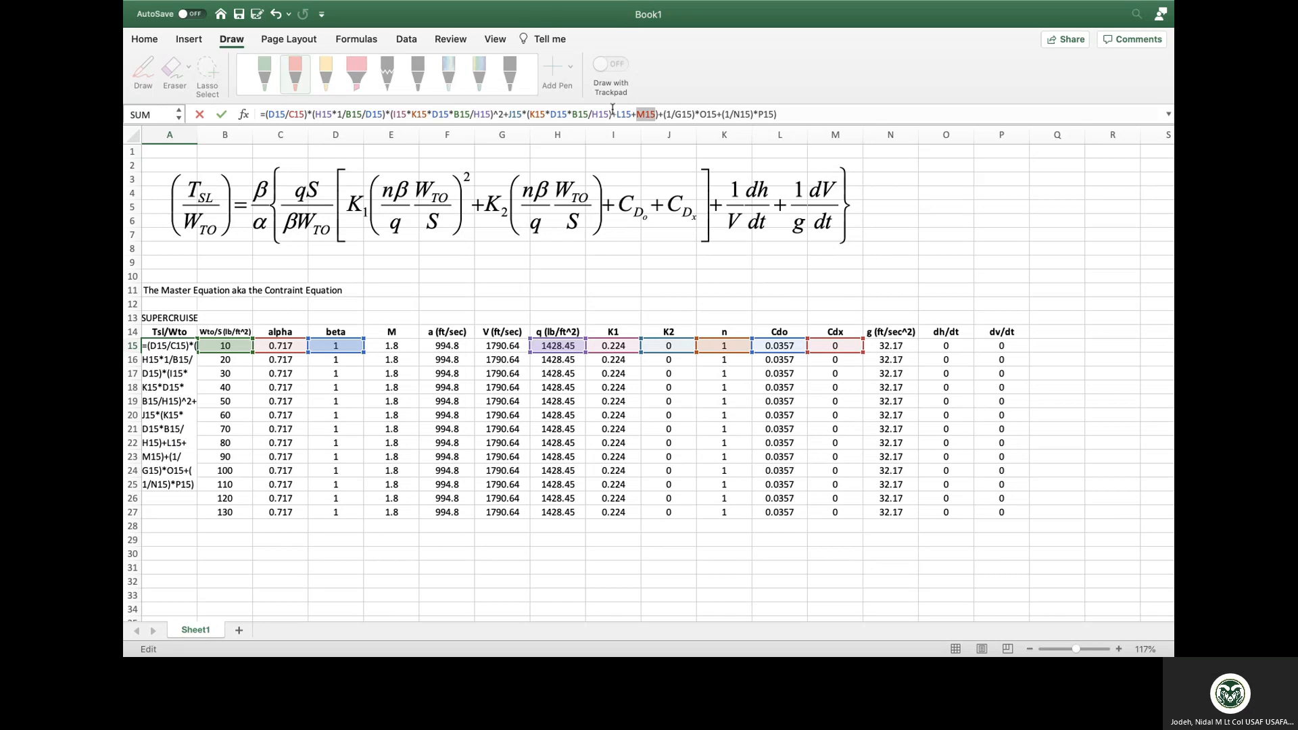
- Examine the parentheses of the A15 formula term by term to see whether each bracket is matched
{"action": "left_click", "coordinate": [274, 114]}
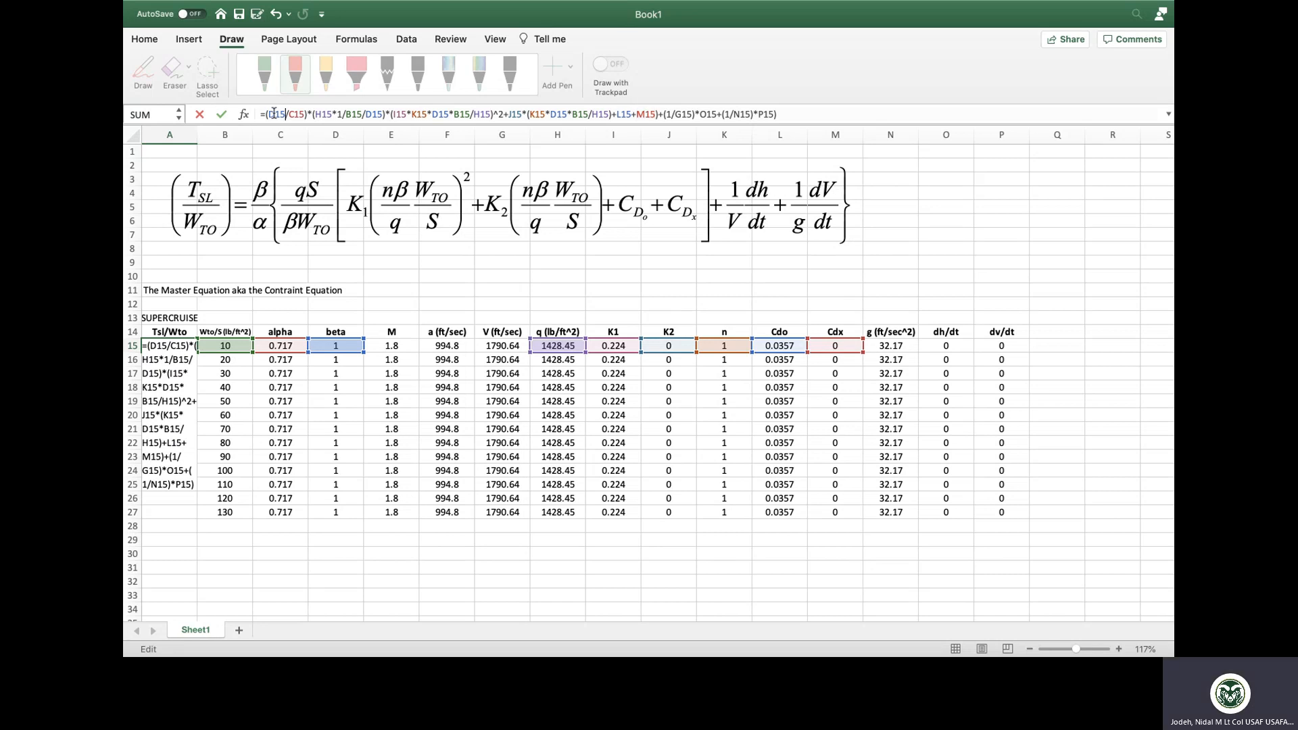
{"action": "key", "text": "Right"}
{"action": "key", "text": "Right"}
{"action": "key", "text": "Right"}
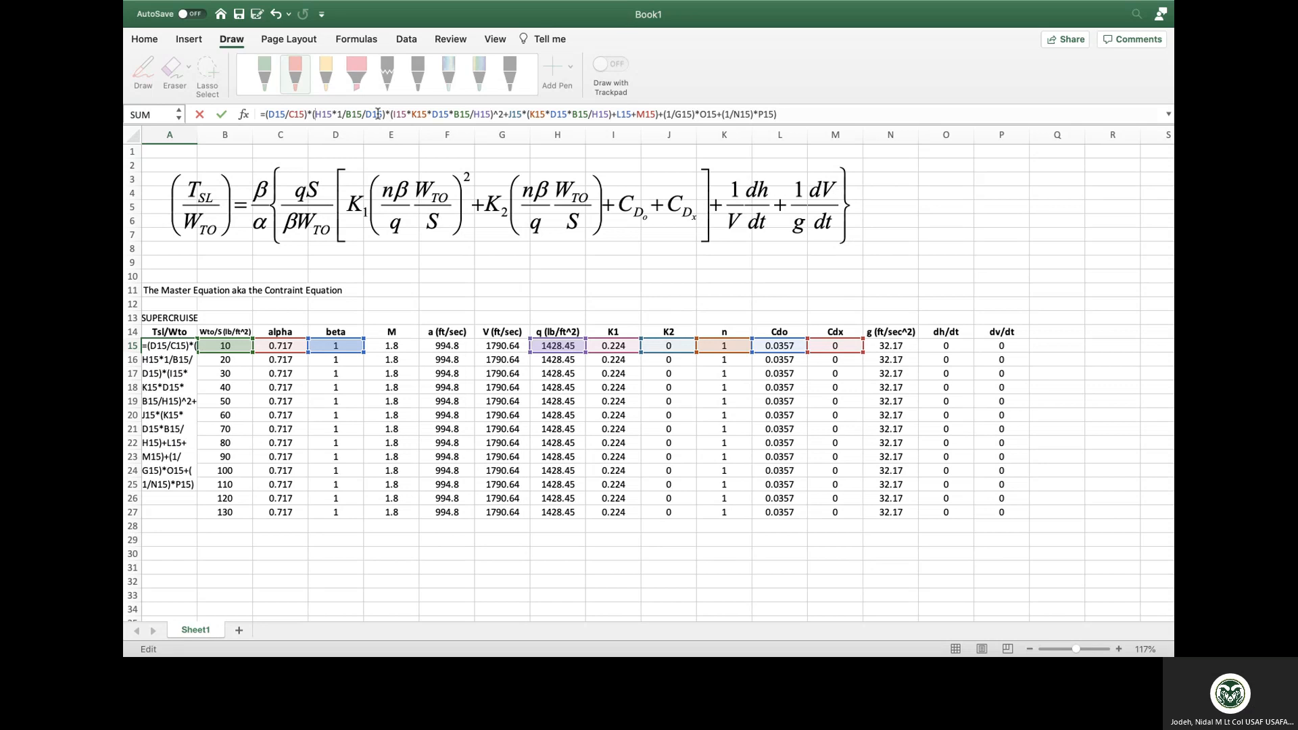
{"action": "left_click", "coordinate": [422, 115]}
{"action": "left_click", "coordinate": [527, 115]}
{"action": "left_click", "coordinate": [588, 115]}
{"action": "left_click", "coordinate": [656, 115]}
{"action": "type", "text": ")"}
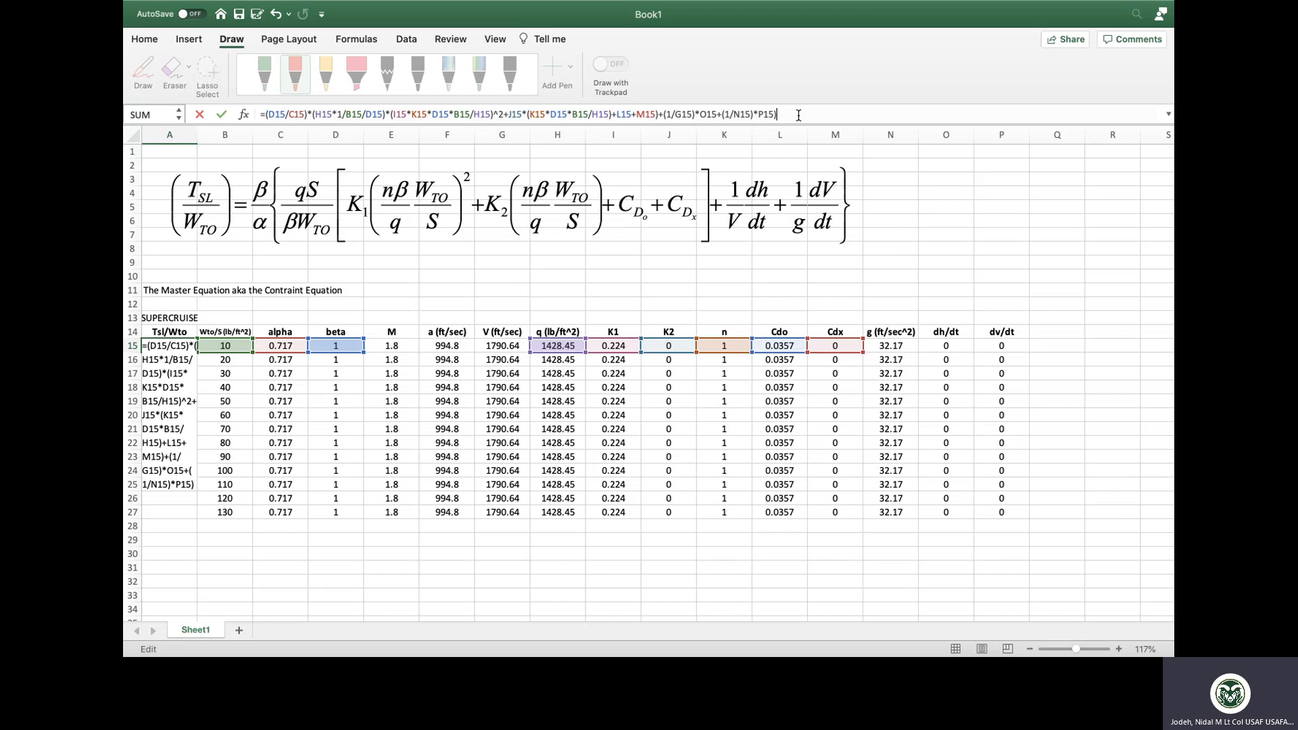
- Remove the climb and acceleration terms from the A15 formula and accept the suggested correction so it ends with L15+M15
{"action": "key", "text": "BackSpace"}
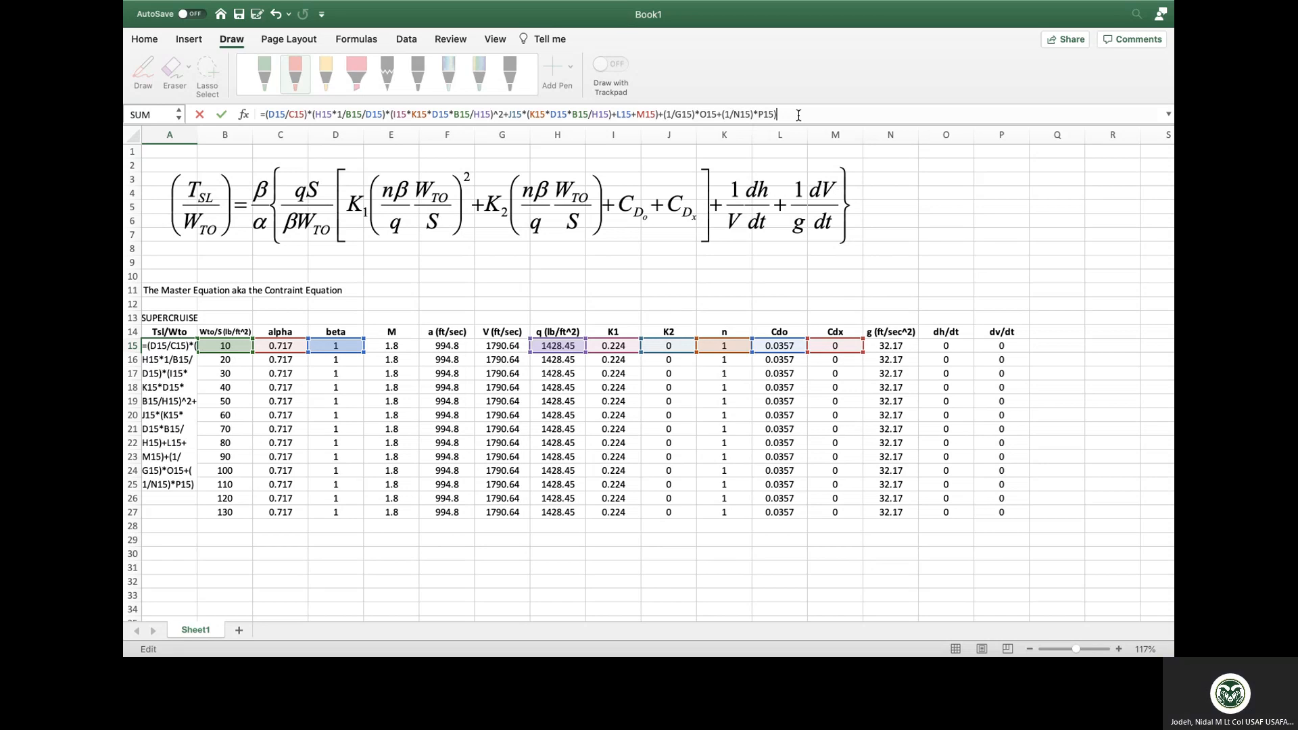
{"action": "key", "text": "BackSpace"}
{"action": "key", "text": "BackSpace"}
{"action": "key", "text": "BackSpace"}
{"action": "key", "text": "BackSpace"}
{"action": "key", "text": "BackSpace"}
{"action": "key", "text": "BackSpace"}
{"action": "key", "text": "BackSpace"}
{"action": "key", "text": "BackSpace"}
{"action": "key", "text": "BackSpace"}
{"action": "key", "text": "BackSpace"}
{"action": "key", "text": "BackSpace"}
{"action": "key", "text": "BackSpace"}
{"action": "key", "text": "BackSpace"}
{"action": "key", "text": "BackSpace"}
{"action": "key", "text": "BackSpace"}
{"action": "key", "text": "BackSpace"}
{"action": "key", "text": "BackSpace"}
{"action": "key", "text": "BackSpace"}
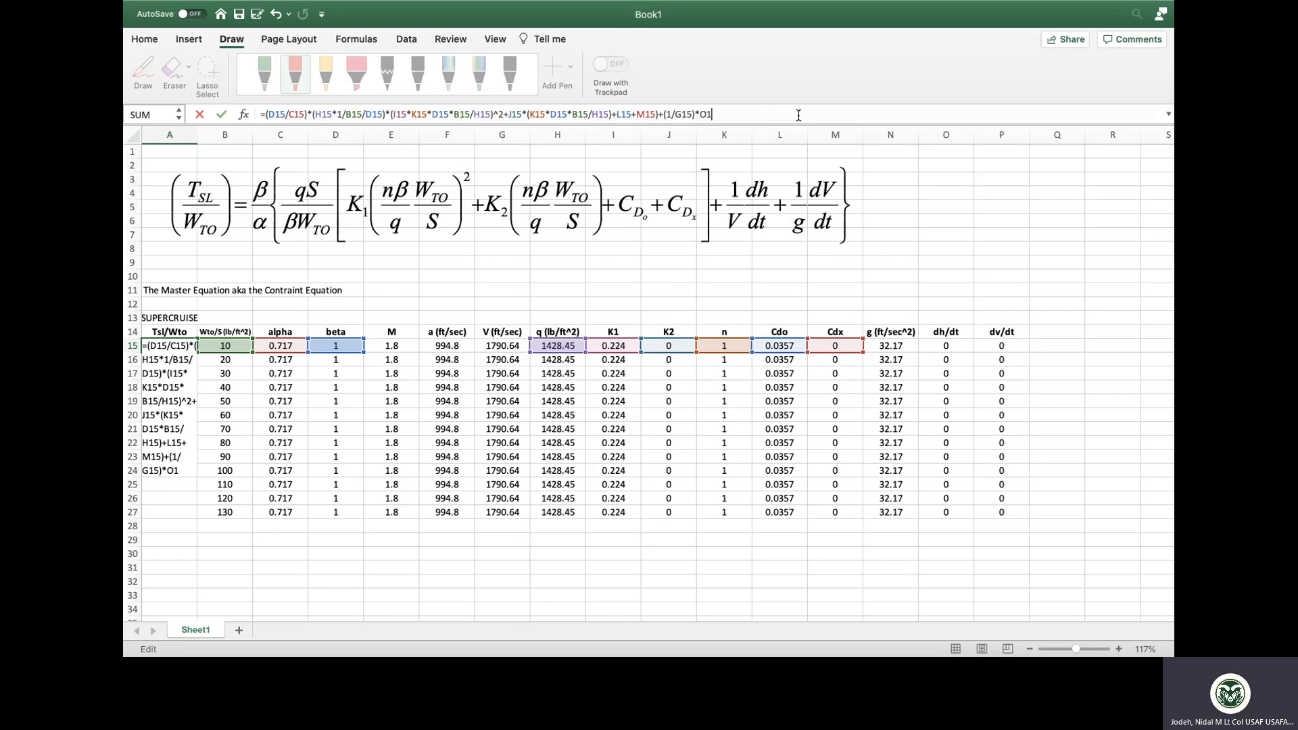
{"action": "key", "text": "BackSpace"}
{"action": "key", "text": "BackSpace"}
{"action": "key", "text": "BackSpace"}
{"action": "key", "text": "BackSpace"}
{"action": "key", "text": "BackSpace"}
{"action": "key", "text": "BackSpace"}
{"action": "key", "text": "Return"}
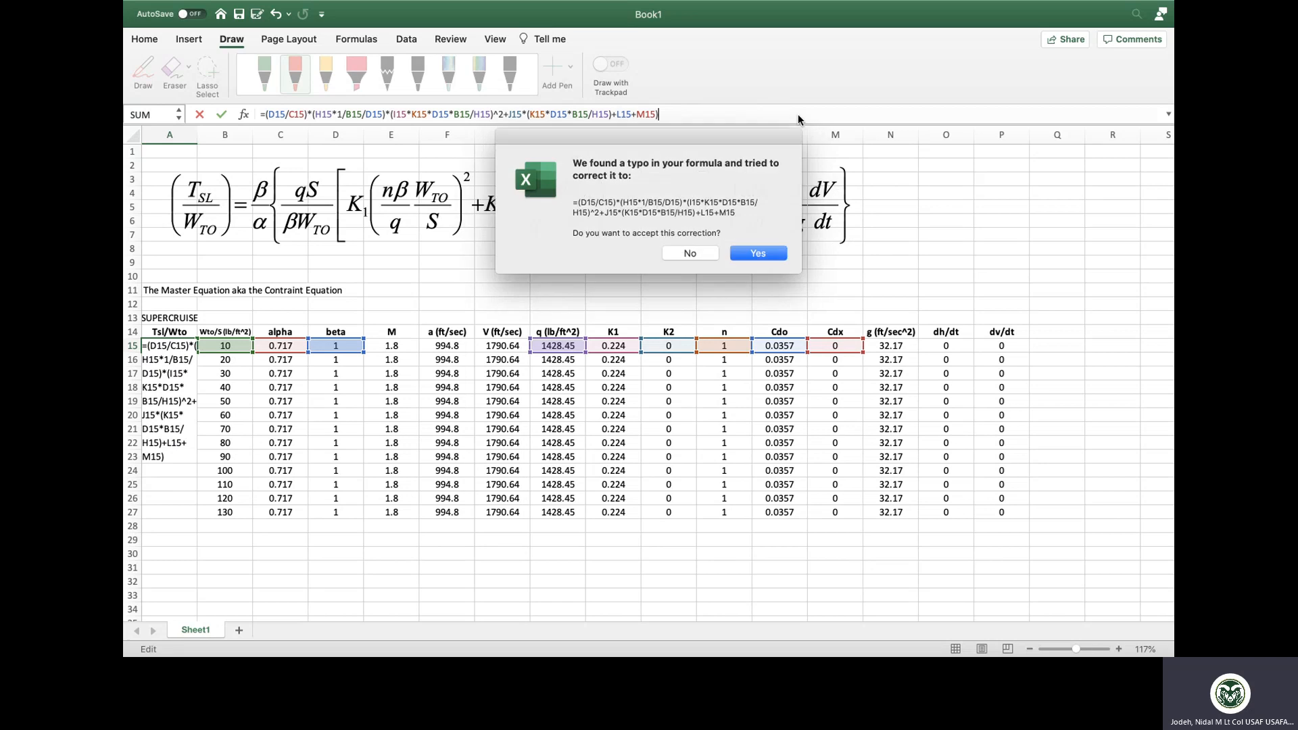
{"action": "left_click", "coordinate": [760, 254]}
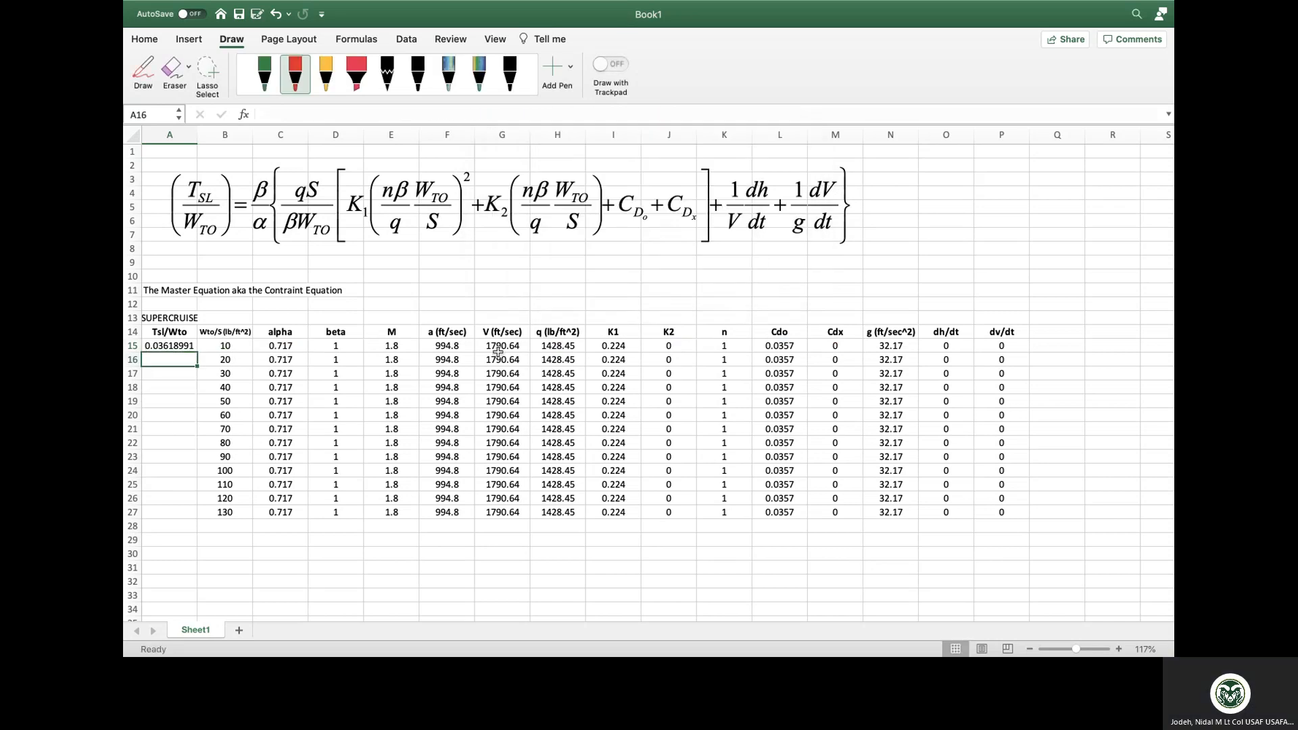
- Enclose the K1, K2, Cdo and Cdx terms of the A15 formula in an outer pair of parentheses from I15 through M15
{"action": "left_click", "coordinate": [172, 347]}
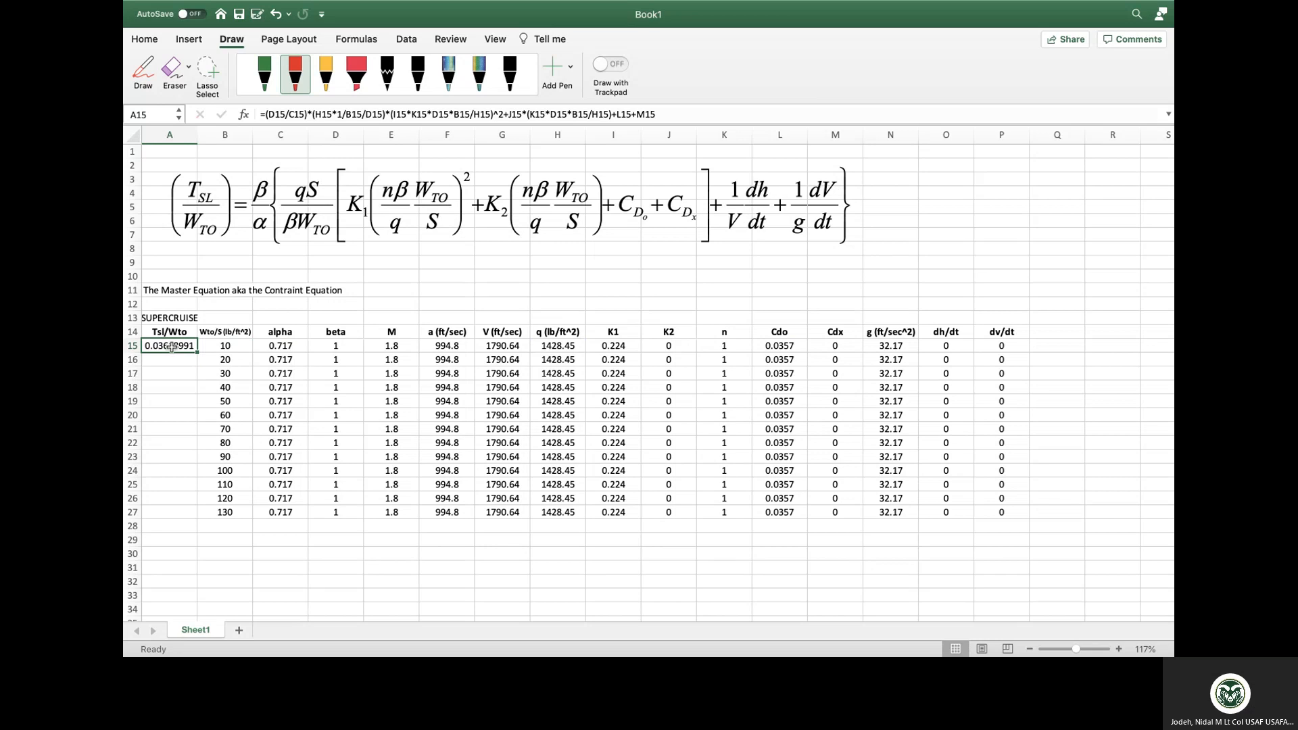
{"action": "left_click", "coordinate": [670, 115]}
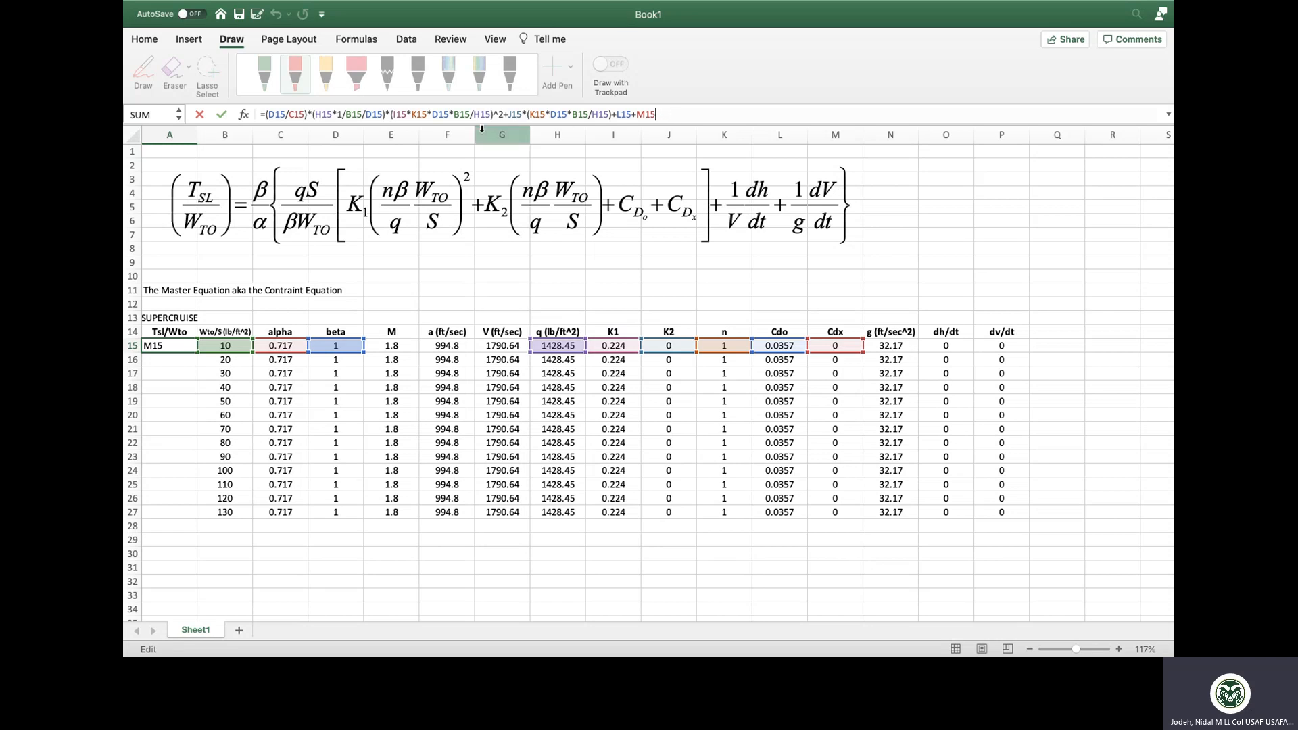
{"action": "left_click", "coordinate": [394, 114]}
{"action": "type", "text": "("}
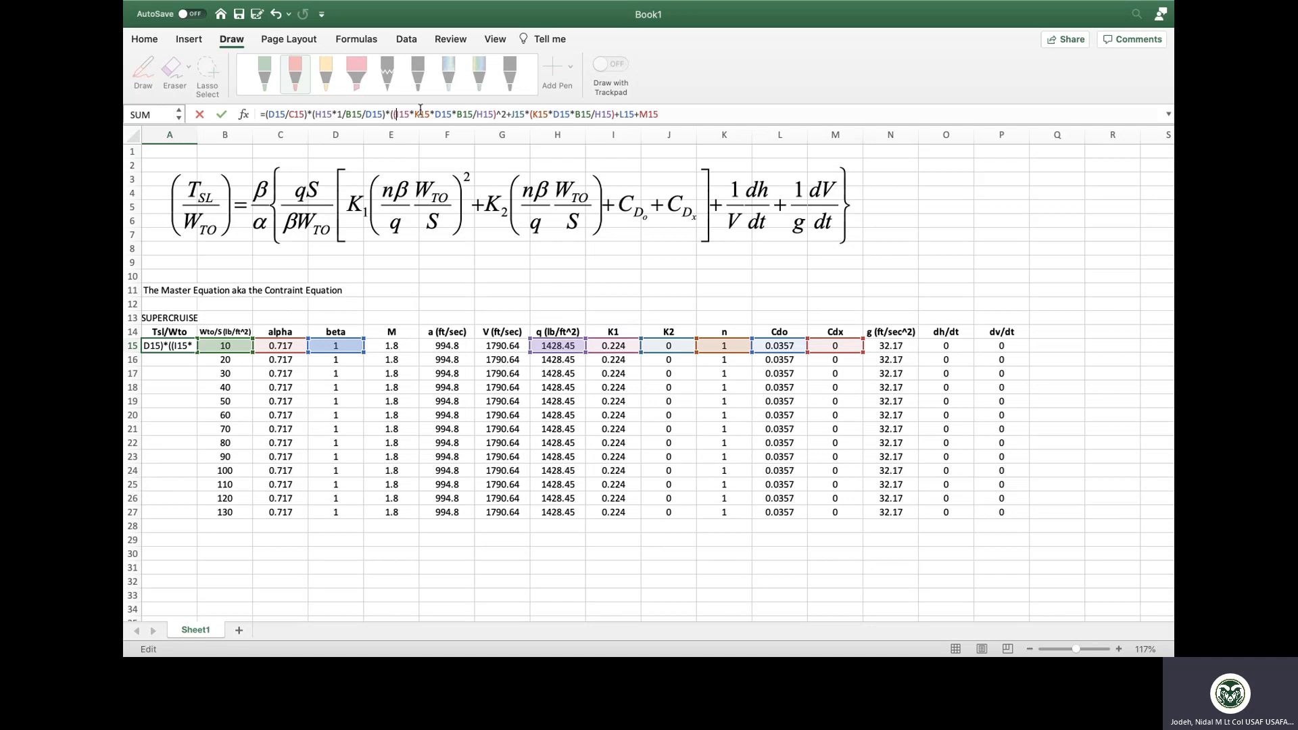
{"action": "left_click", "coordinate": [676, 112]}
{"action": "type", "text": ")"}
{"action": "key", "text": "Return"}
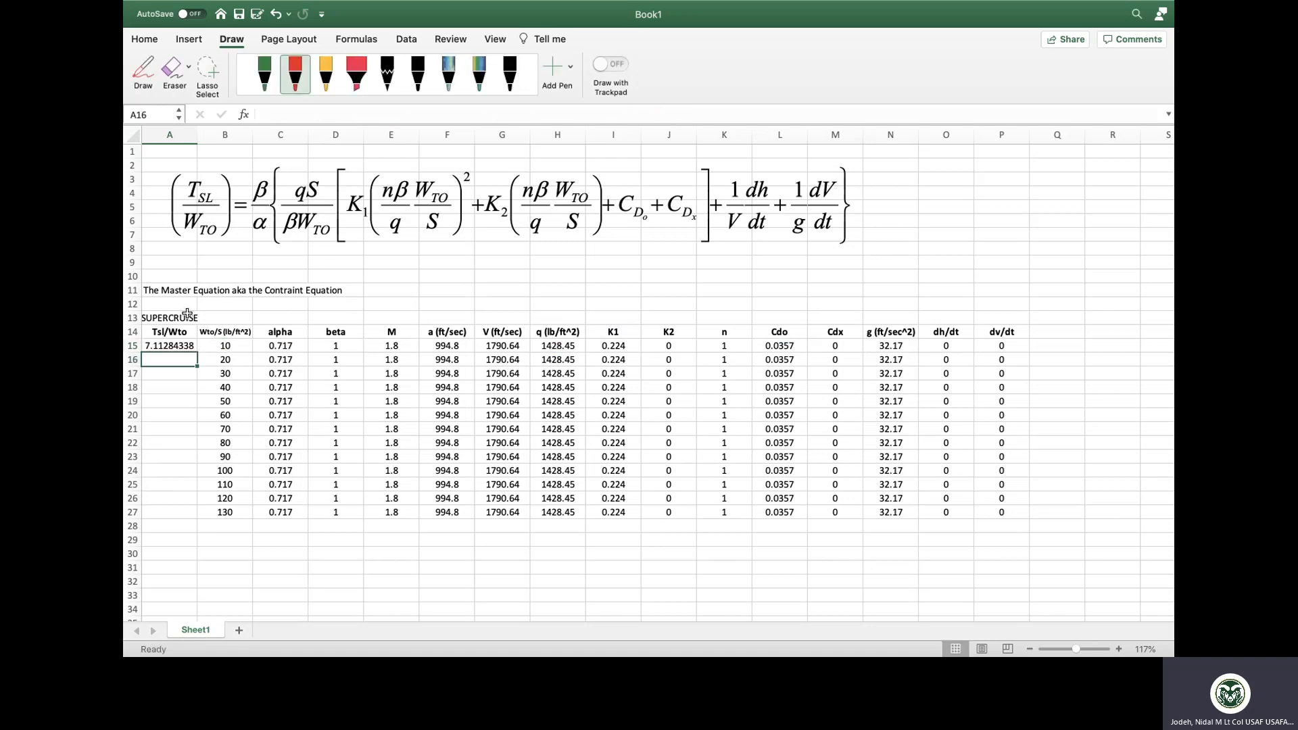
{"action": "left_click", "coordinate": [165, 343]}
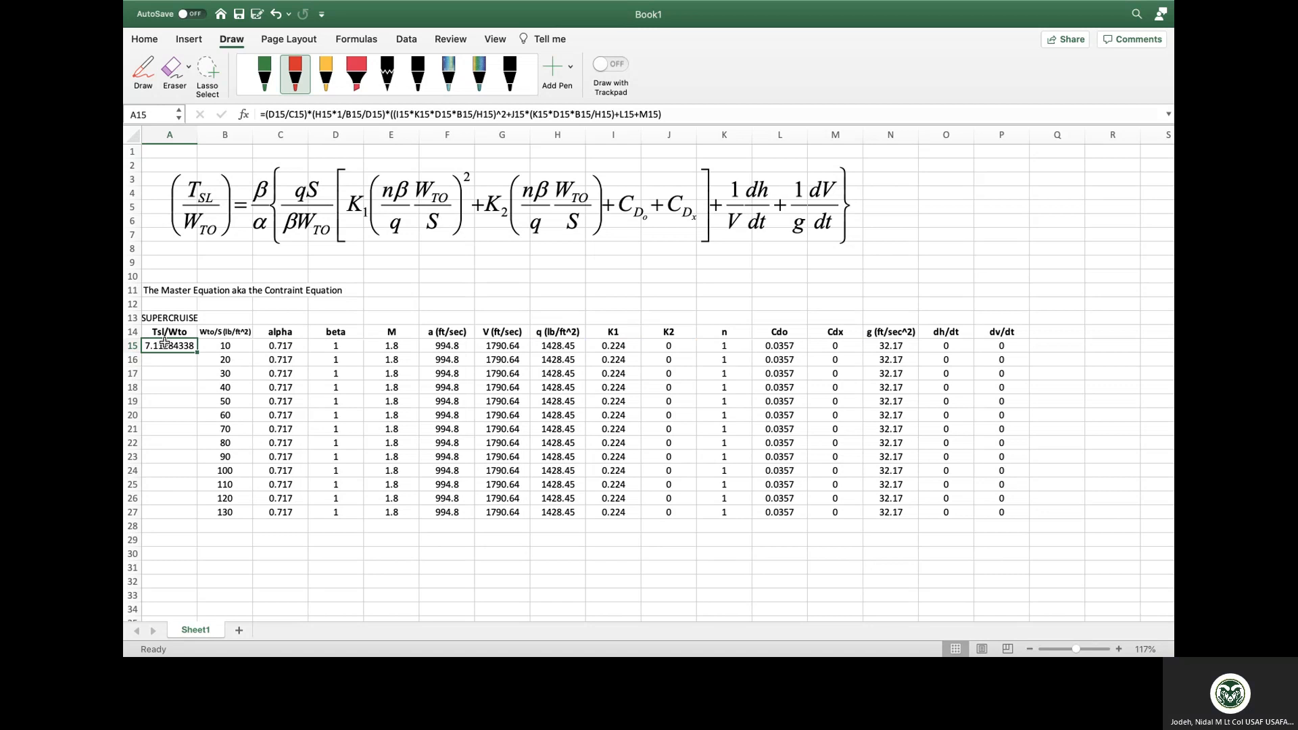
{"action": "left_click", "coordinate": [685, 114]}
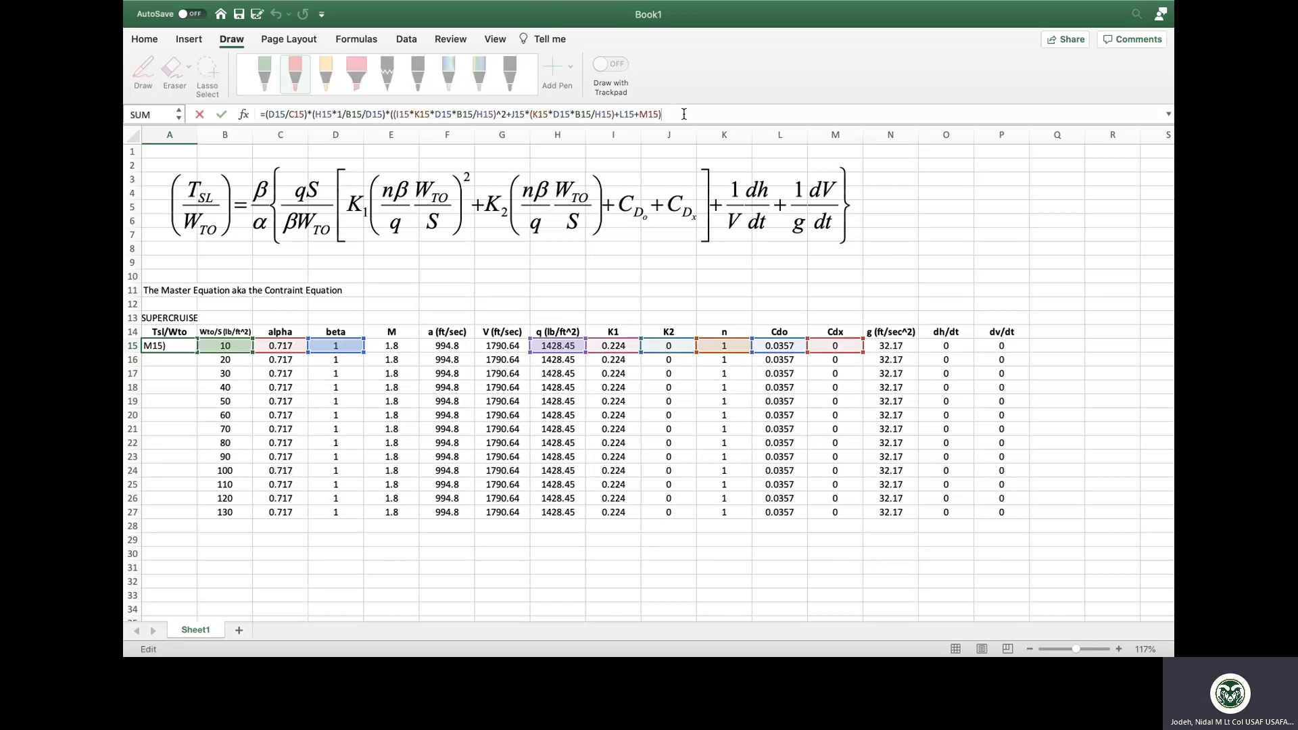
{"action": "left_click", "coordinate": [301, 58]}
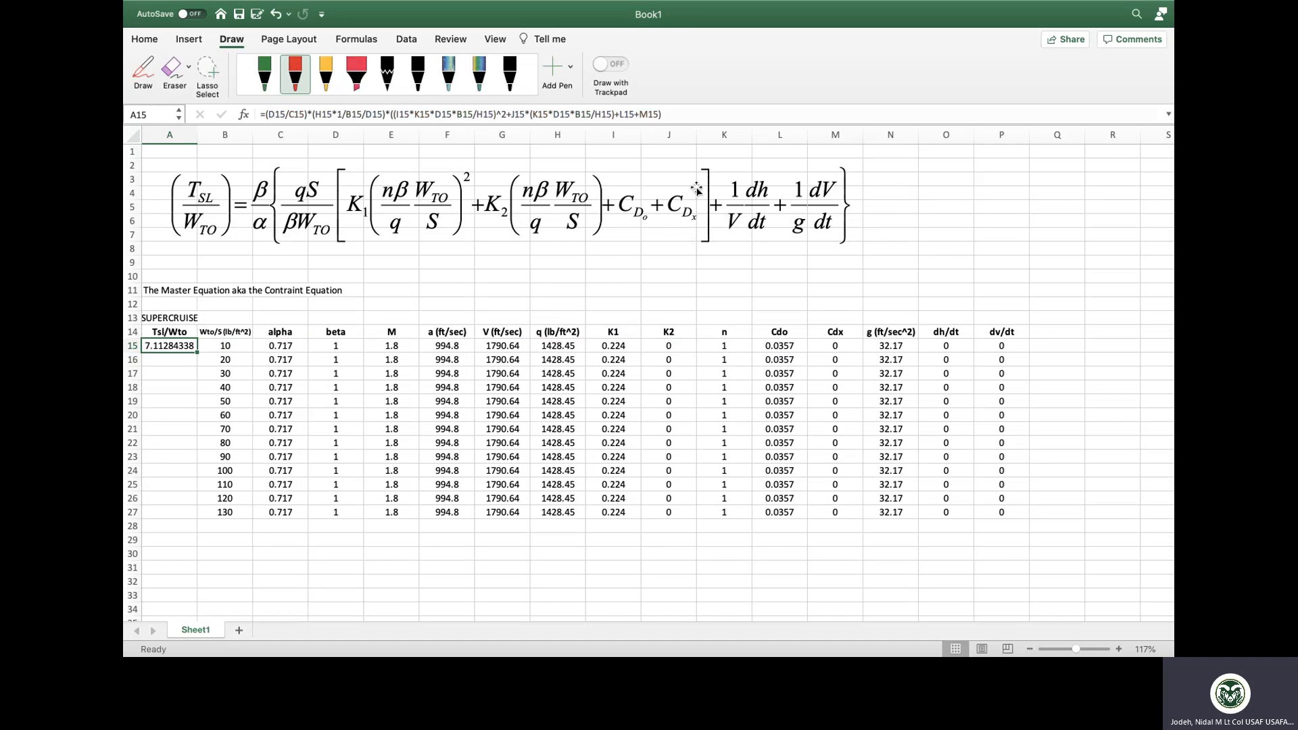
- Circle the CDx term in the master equation and underline the dh/dt and dV/dt terms with the red pen
{"action": "left_click", "coordinate": [287, 86]}
{"action": "left_click", "coordinate": [726, 238]}
{"action": "mouse_move", "coordinate": [705, 193]}
{"action": "left_mouse_down"}
{"action": "mouse_move", "coordinate": [662, 203]}
{"action": "mouse_move", "coordinate": [698, 193]}
{"action": "left_mouse_up"}
{"action": "left_click", "coordinate": [143, 67]}
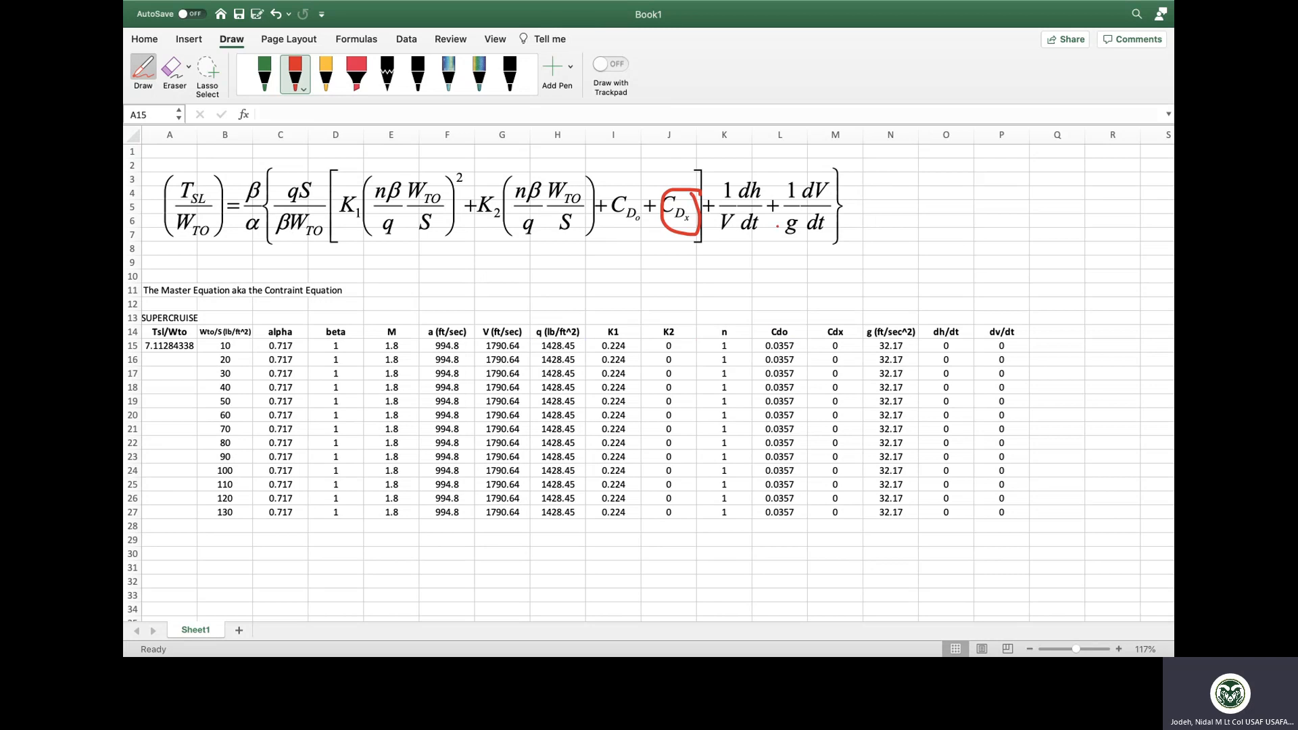
{"action": "left_click_drag", "start_coordinate": [725, 238], "coordinate": [810, 238]}
{"action": "left_click", "coordinate": [143, 68]}
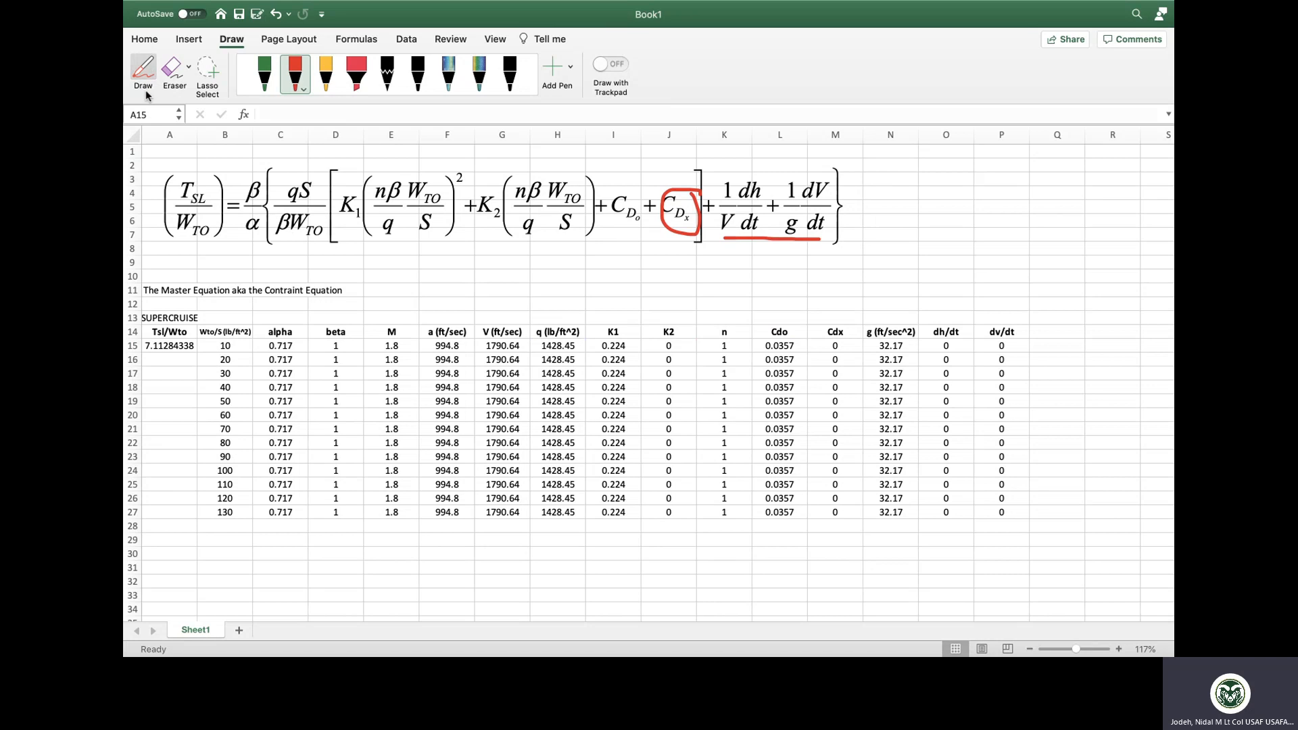
- Append the climb term +(1/G15)*O15 to the end of the A15 formula
{"action": "left_click", "coordinate": [170, 347]}
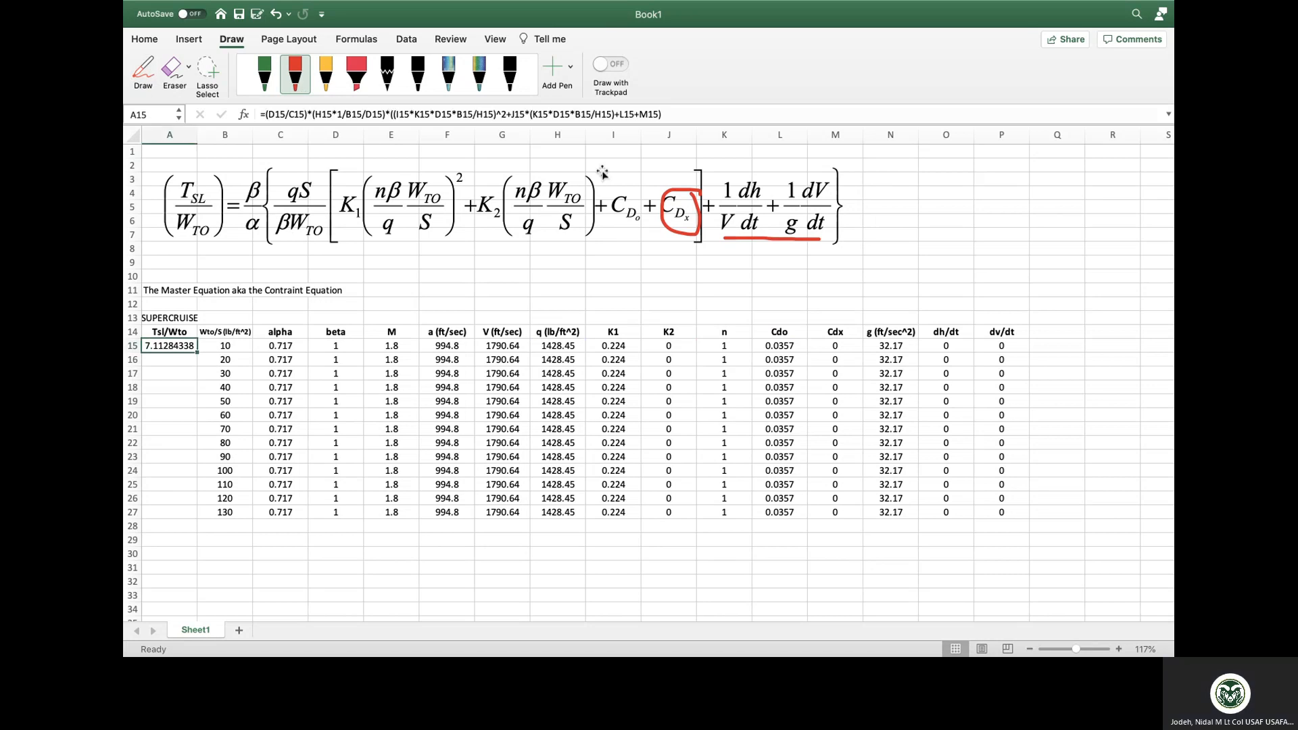
{"action": "left_click", "coordinate": [680, 114]}
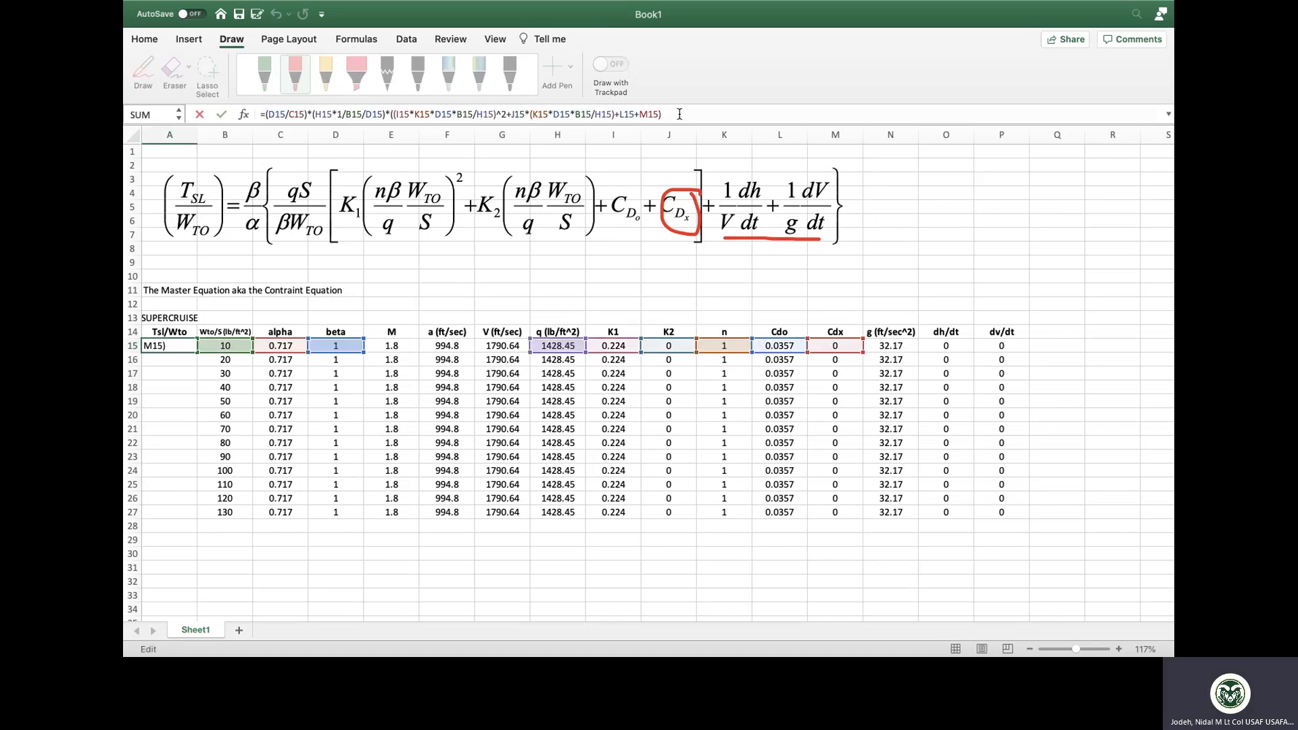
{"action": "type", "text": "+(1/"}
{"action": "left_click", "coordinate": [499, 345]}
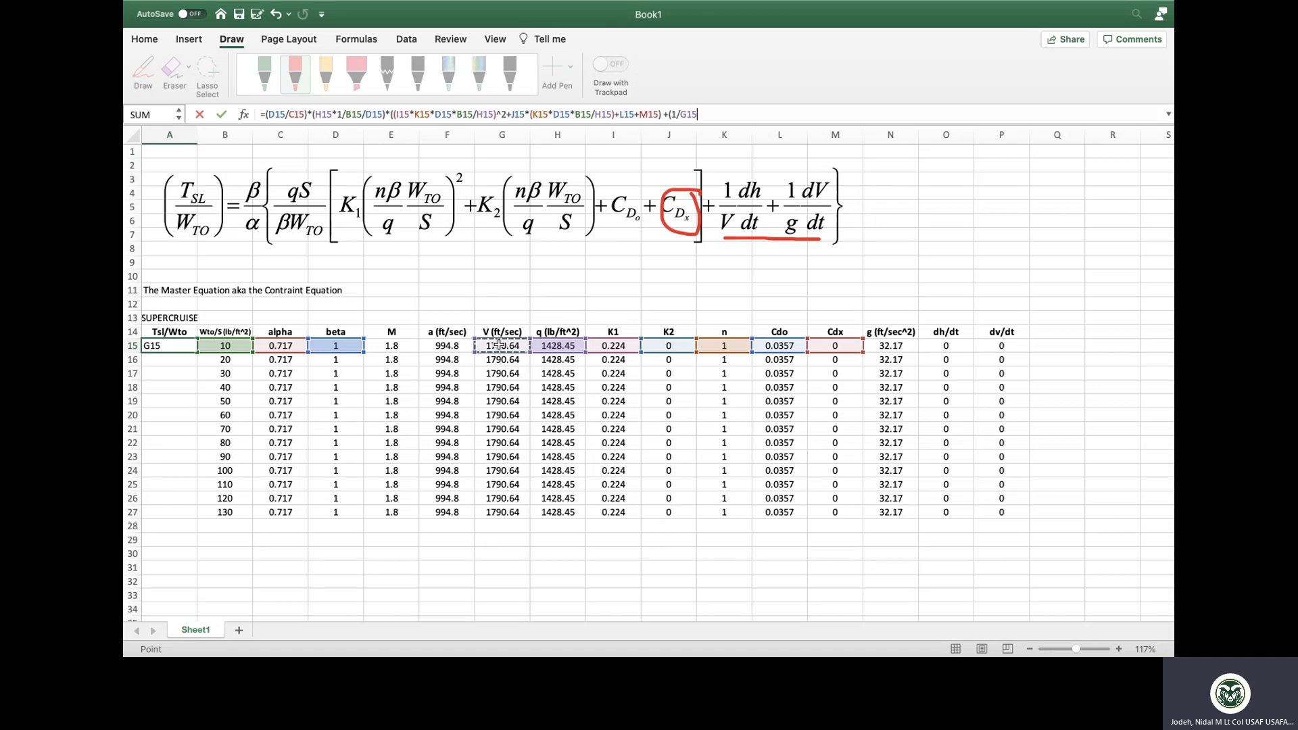
{"action": "type", "text": ")*"}
{"action": "left_click", "coordinate": [953, 346]}
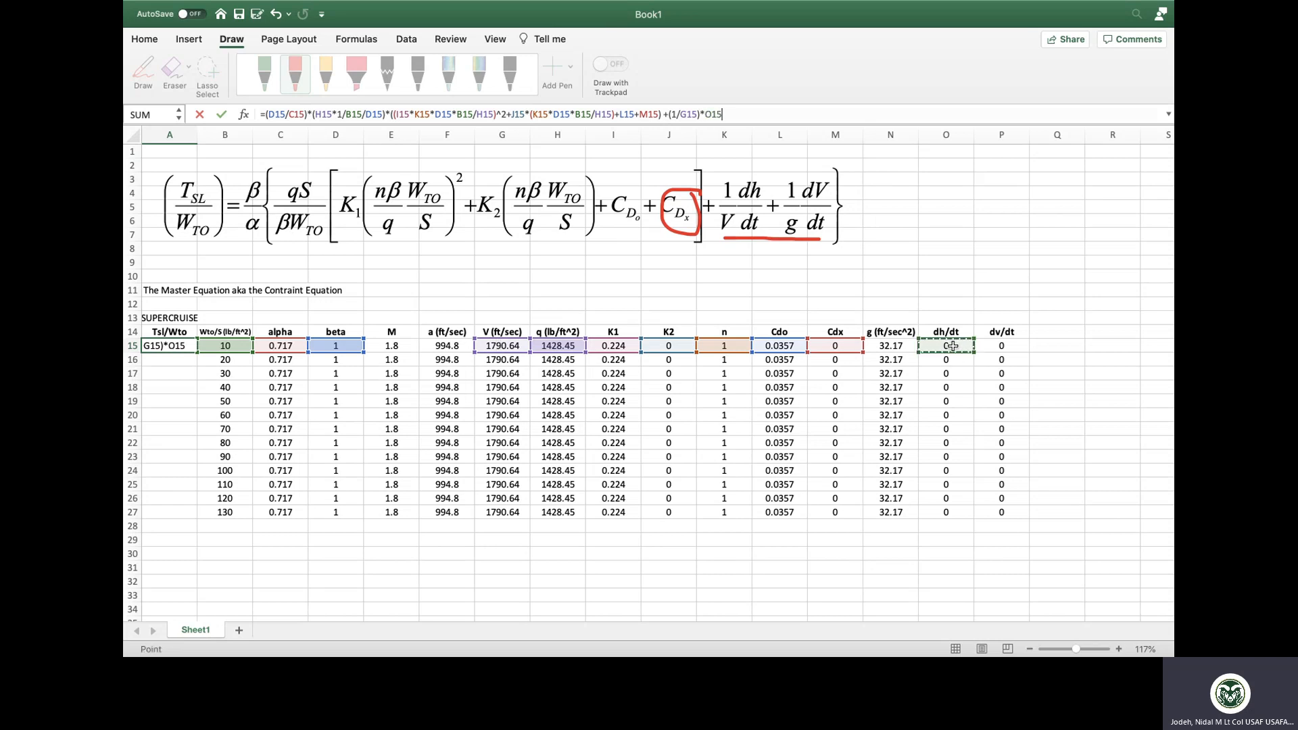
- Add the acceleration term +(1/N15)*P15 to the end of the A15 formula and accept the suggested parenthesis correction
{"action": "type", "text": "+(1/"}
{"action": "left_click", "coordinate": [898, 346]}
{"action": "type", "text": ")"}
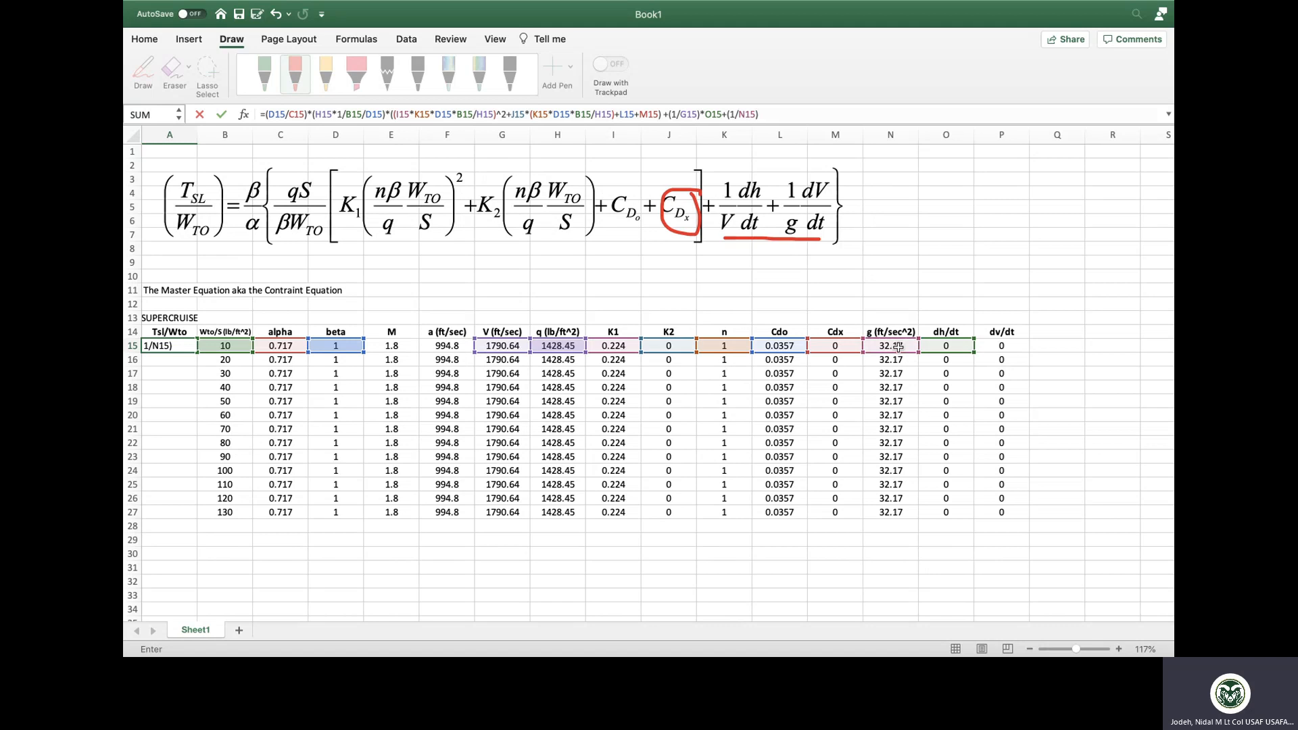
{"action": "type", "text": "*"}
{"action": "left_click", "coordinate": [1012, 346]}
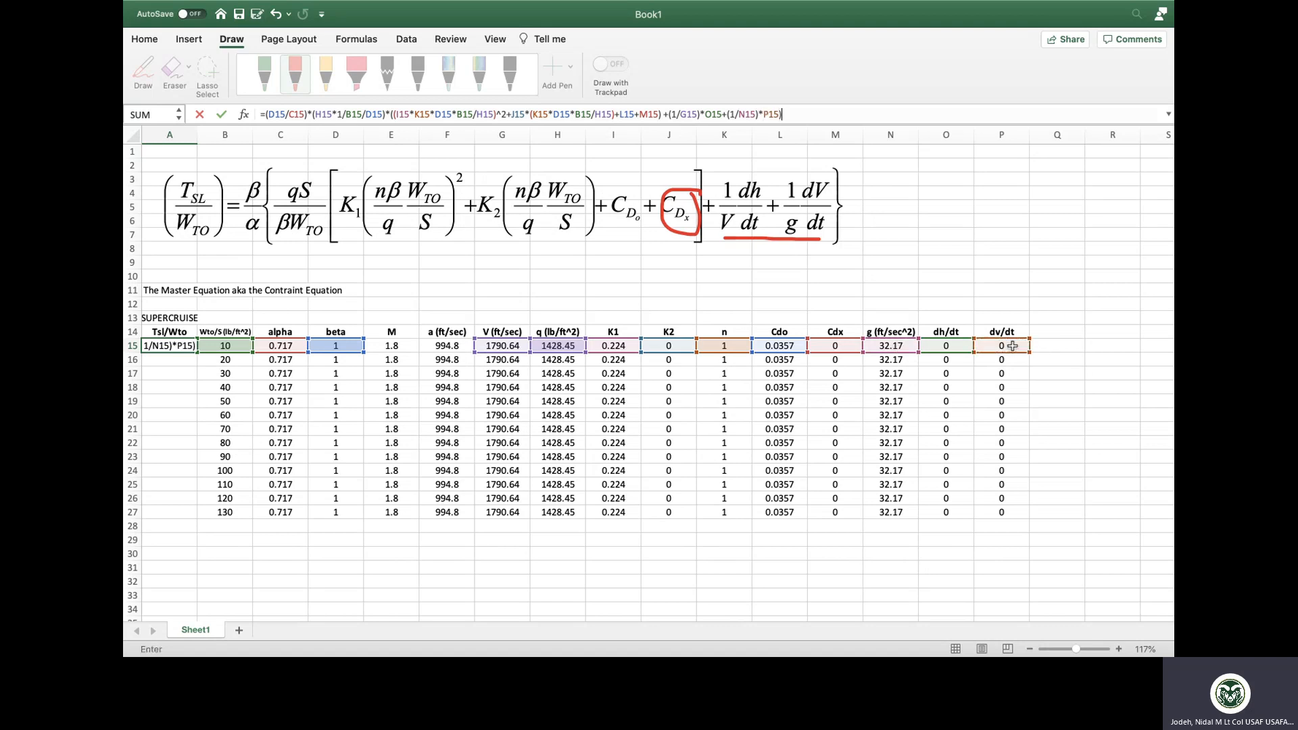
{"action": "type", "text": ")"}
{"action": "key", "text": "Return"}
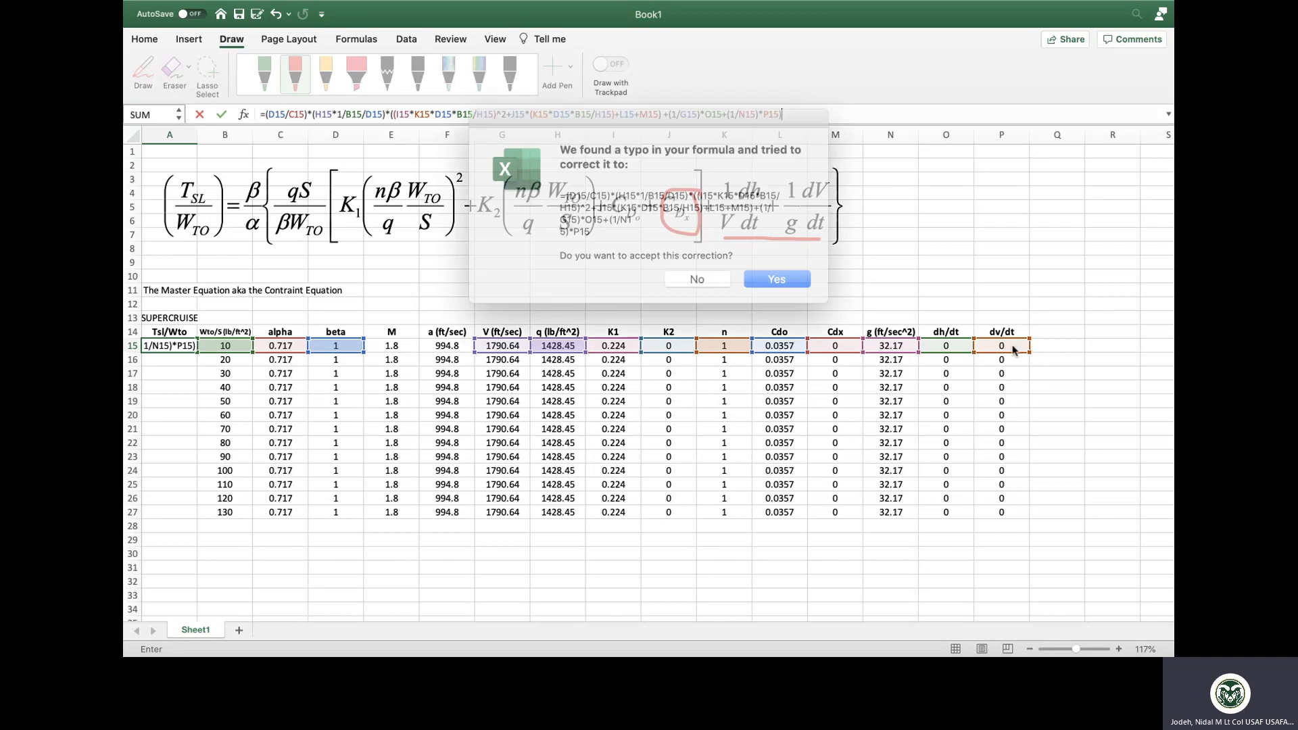
{"action": "left_click", "coordinate": [763, 273]}
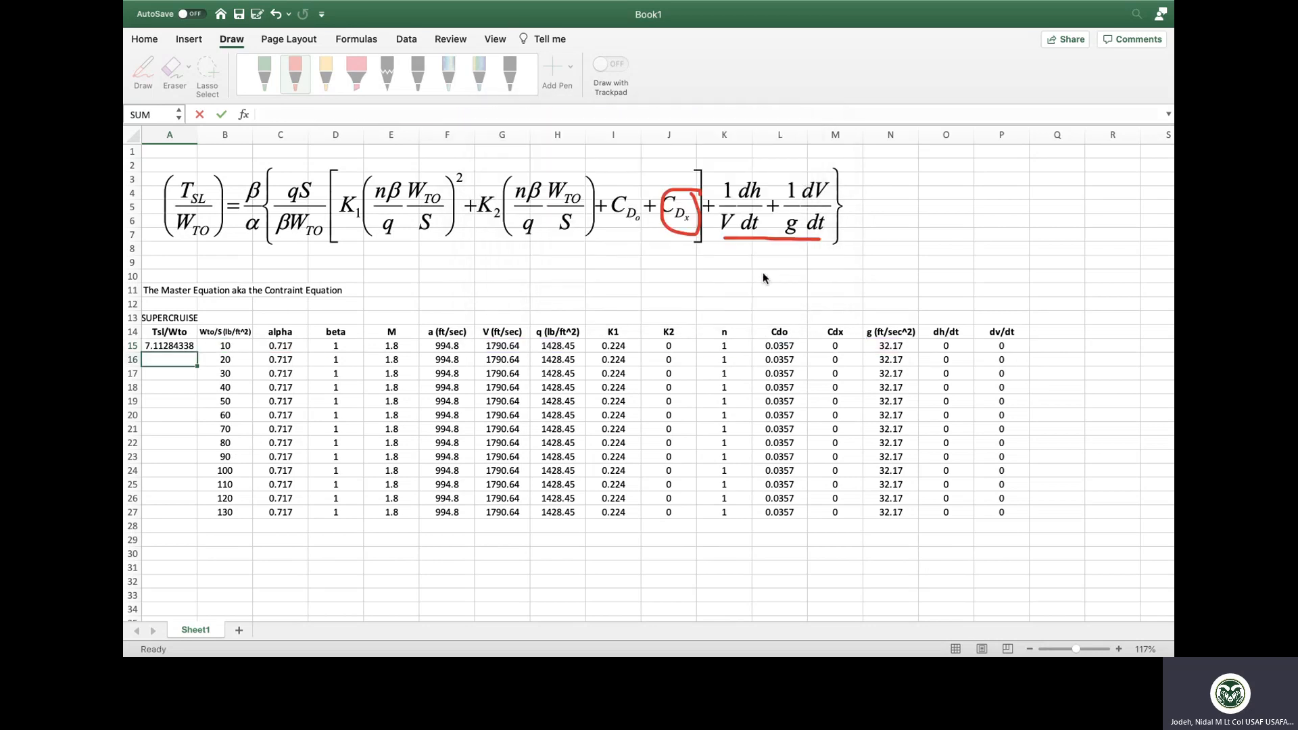
- Fill the A15 Tsl/Wto formula down through A27 and check the copied formula in A16
{"action": "left_click", "coordinate": [182, 346]}
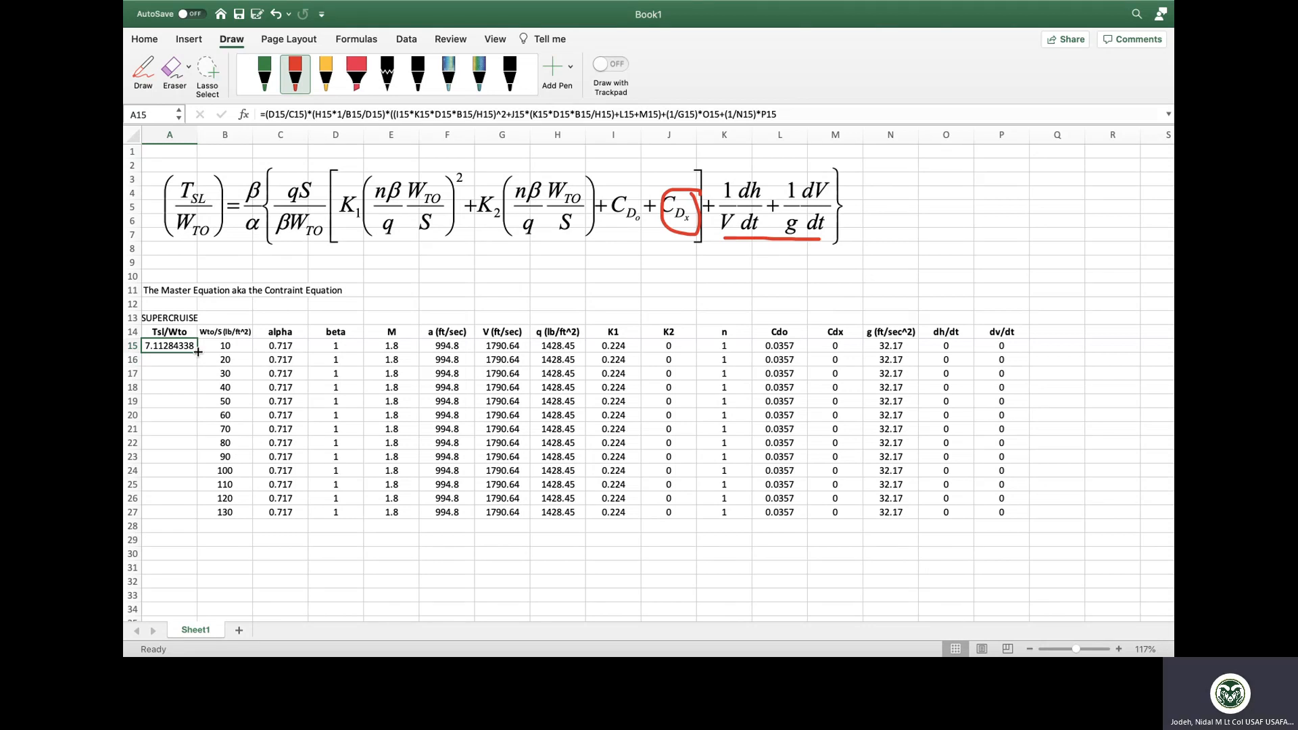
{"action": "left_click_drag", "start_coordinate": [197, 351], "coordinate": [196, 514]}
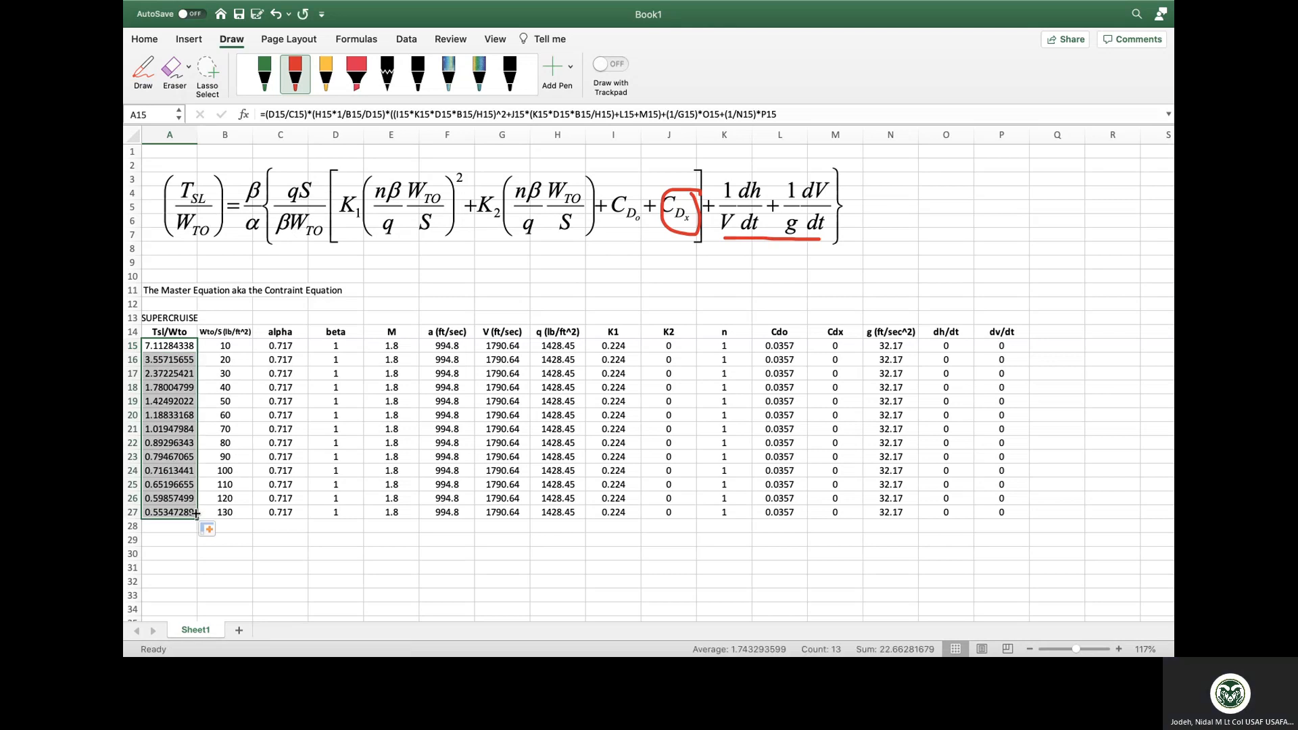
{"action": "left_click", "coordinate": [168, 359]}
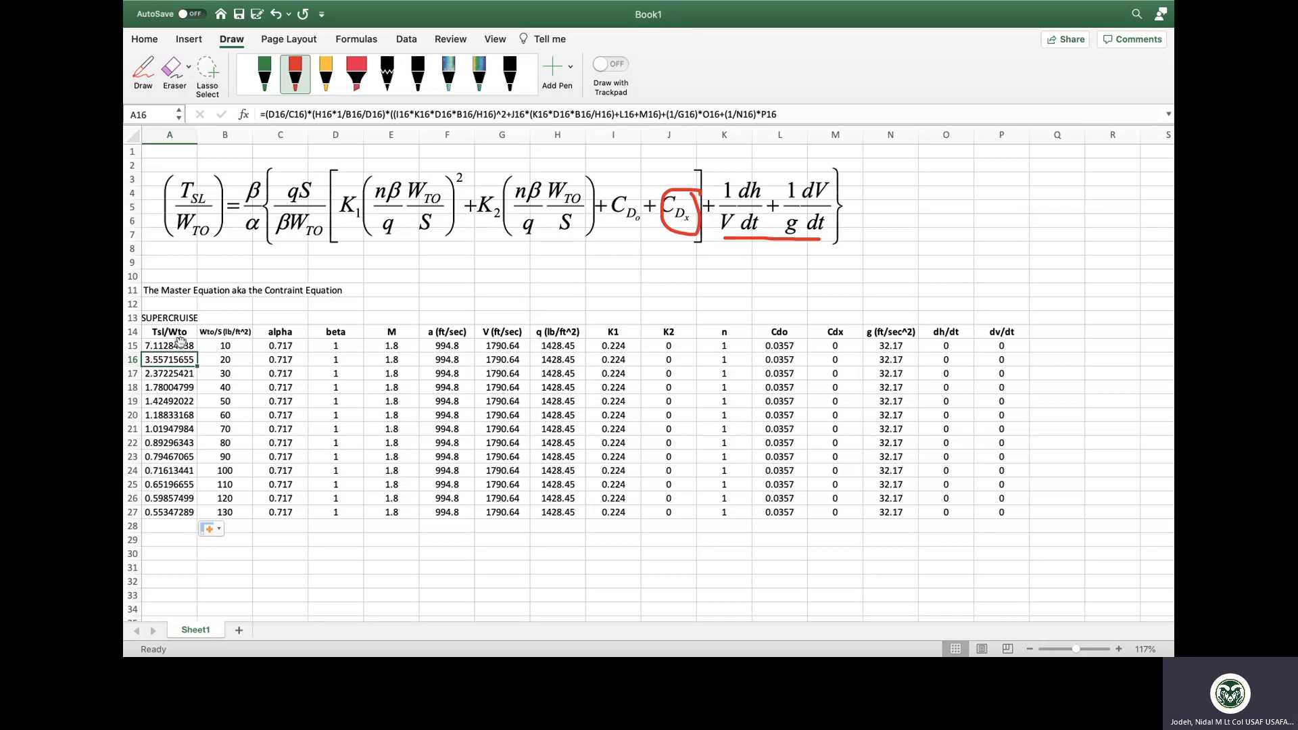
- Format the Tsl/Wto values in A15:A27 to show four decimal places
{"action": "left_click_drag", "start_coordinate": [175, 346], "coordinate": [169, 507]}
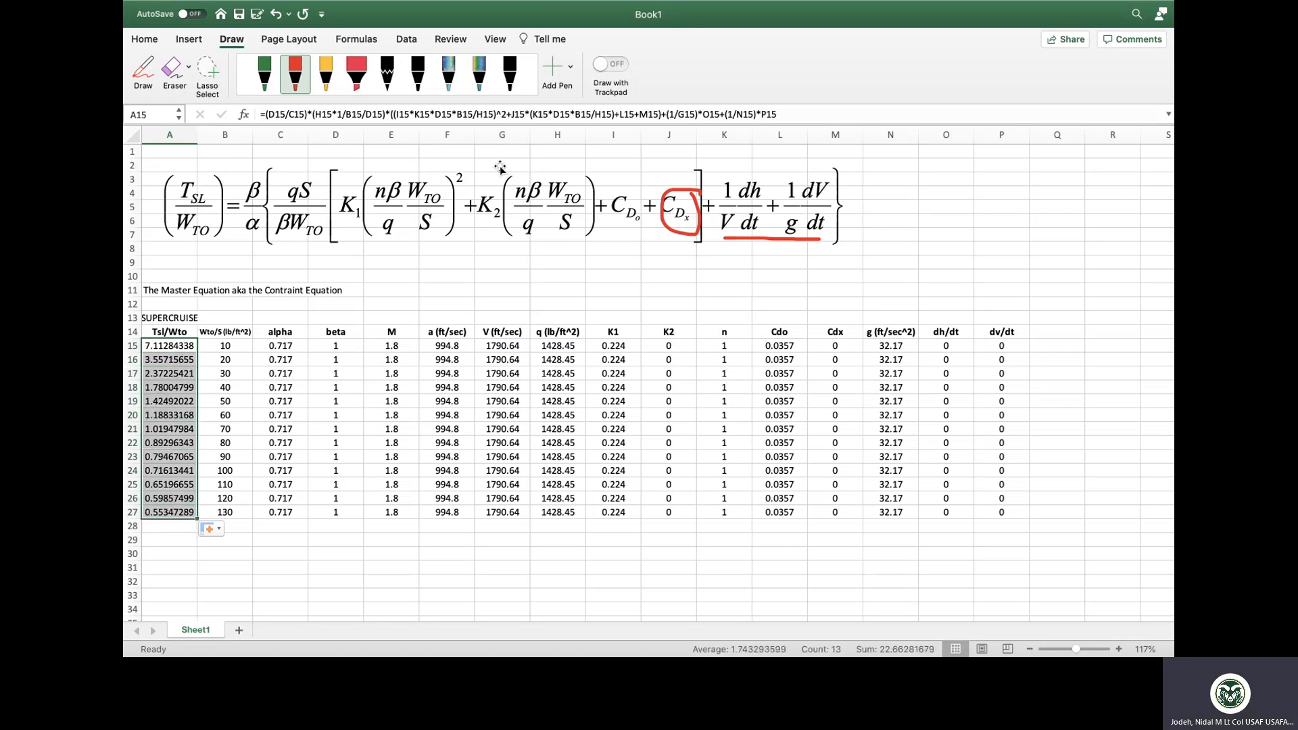
{"action": "left_click", "coordinate": [145, 39]}
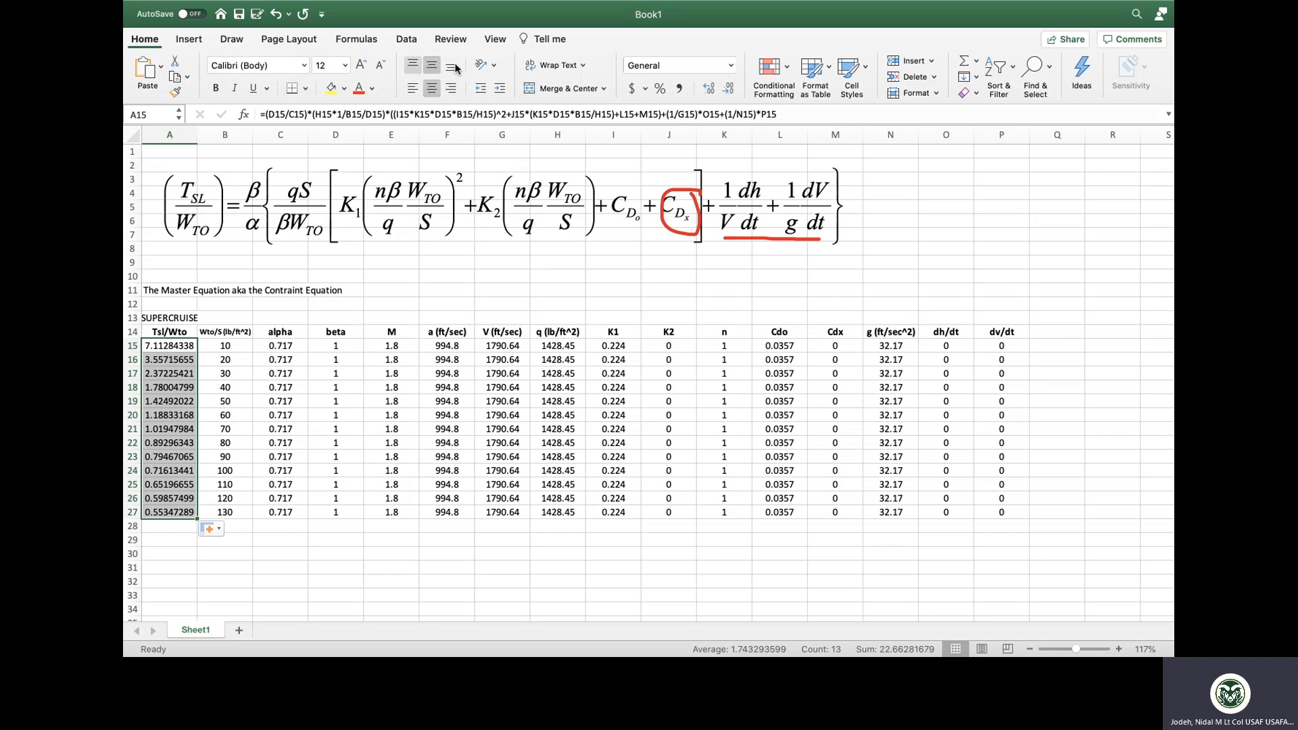
{"action": "left_click", "coordinate": [727, 93]}
{"action": "left_click", "coordinate": [727, 92]}
{"action": "left_click", "coordinate": [727, 92]}
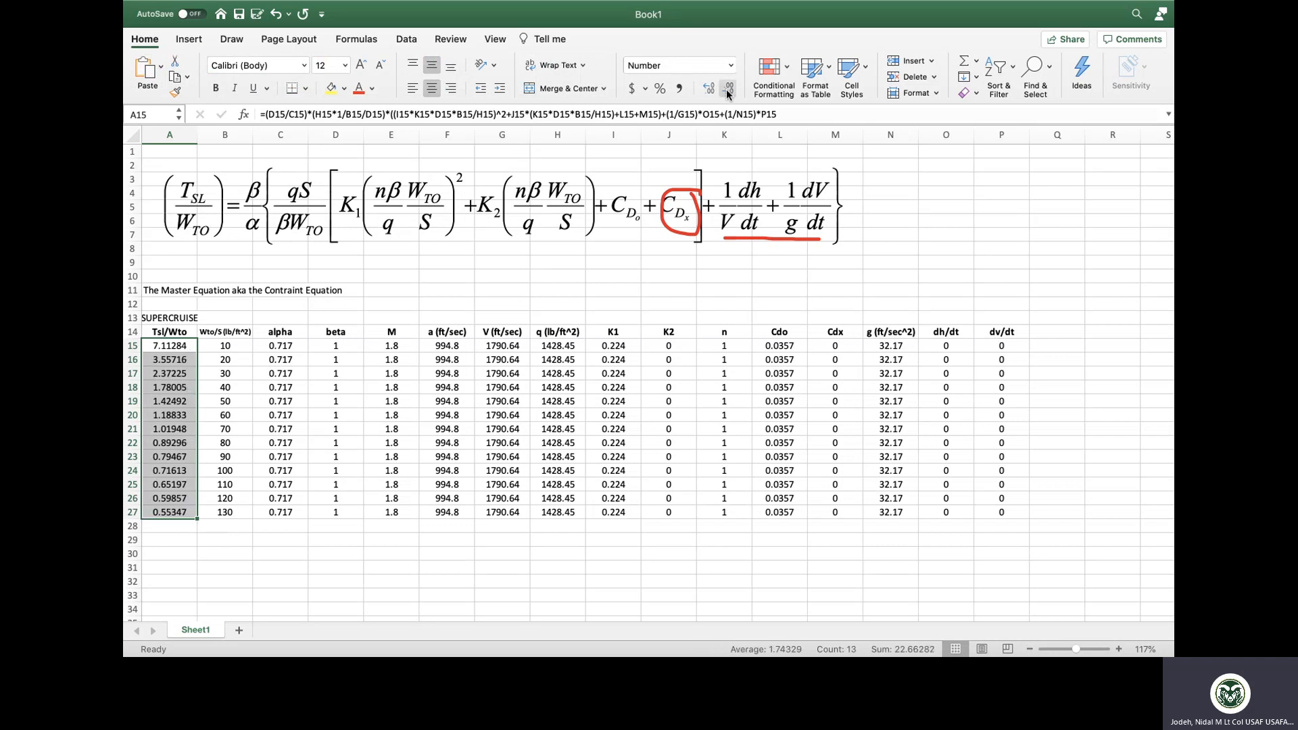
{"action": "left_click", "coordinate": [727, 93]}
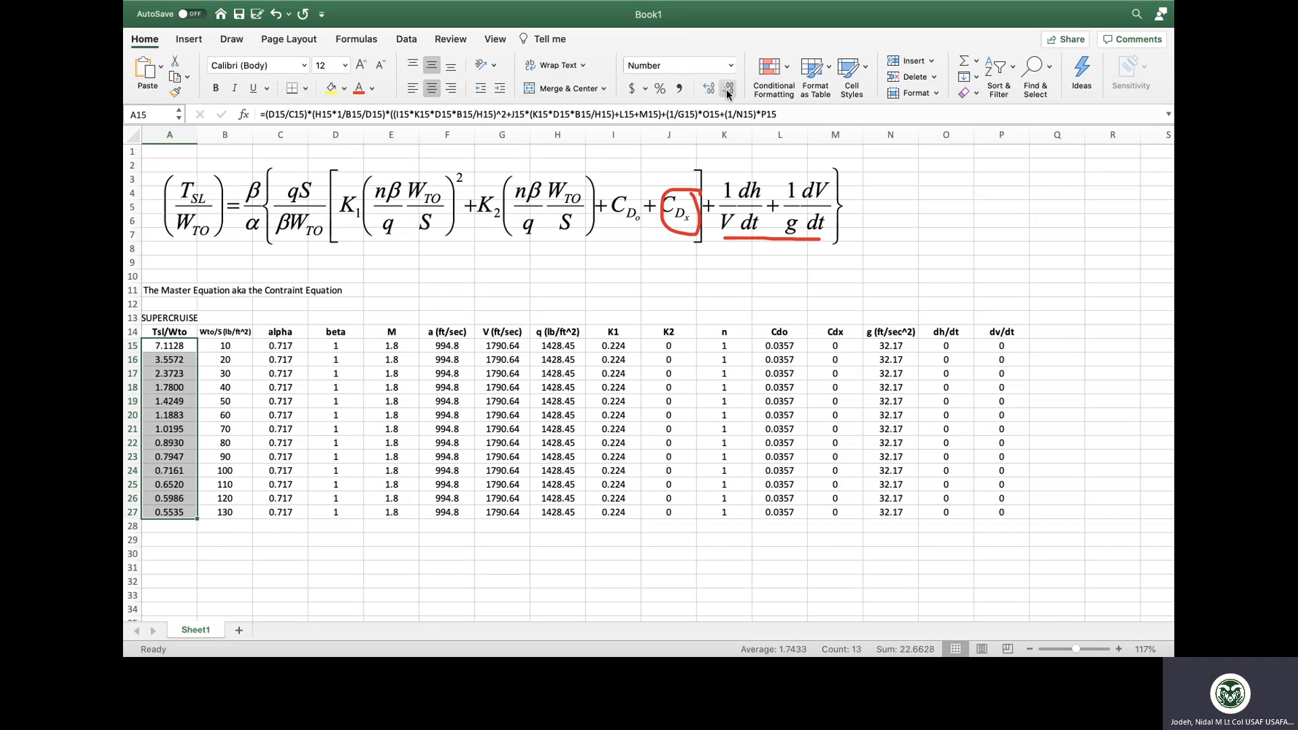
{"action": "left_click", "coordinate": [476, 547]}
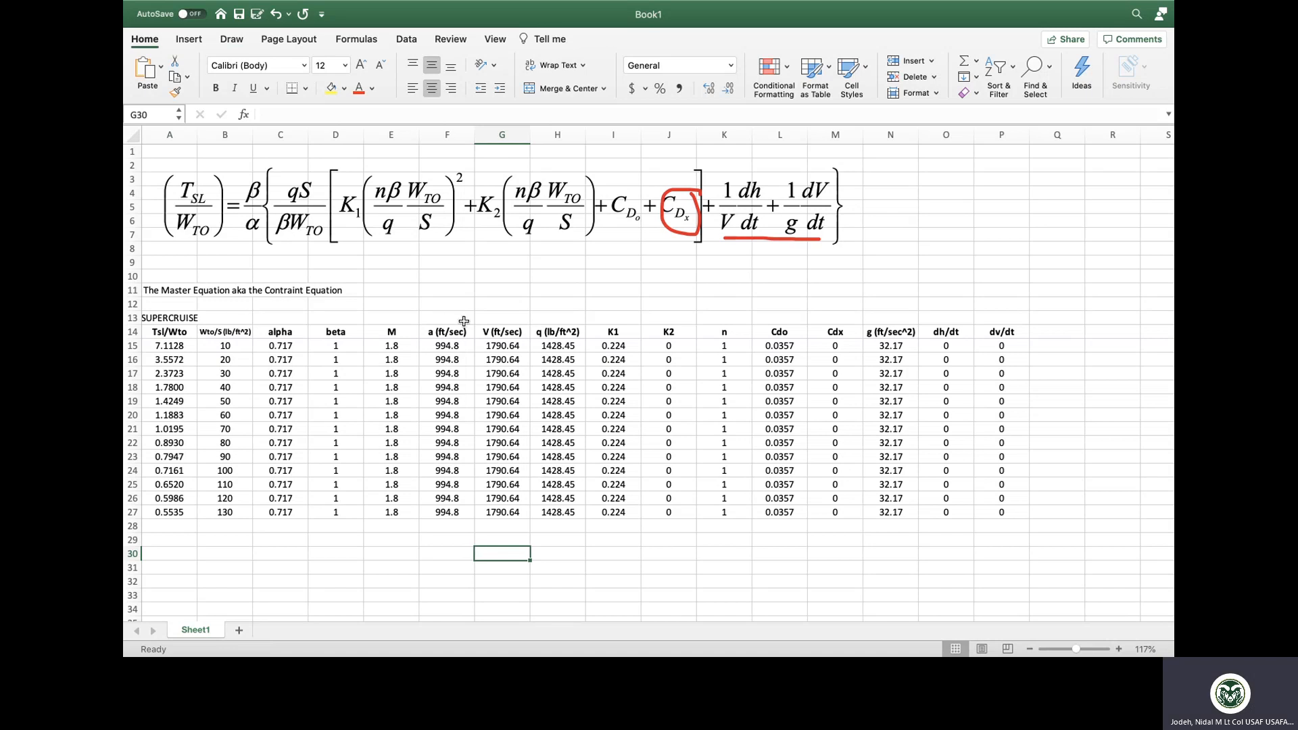
- Apply all borders to the supercruise table, covering headers and data in A14:P27
{"action": "scroll", "coordinate": [463, 321], "scroll_direction": "down", "scroll_amount": 2}
{"action": "scroll", "coordinate": [464, 321], "scroll_direction": "down", "scroll_amount": 3}
{"action": "scroll", "coordinate": [464, 324], "scroll_direction": "up", "scroll_amount": 3}
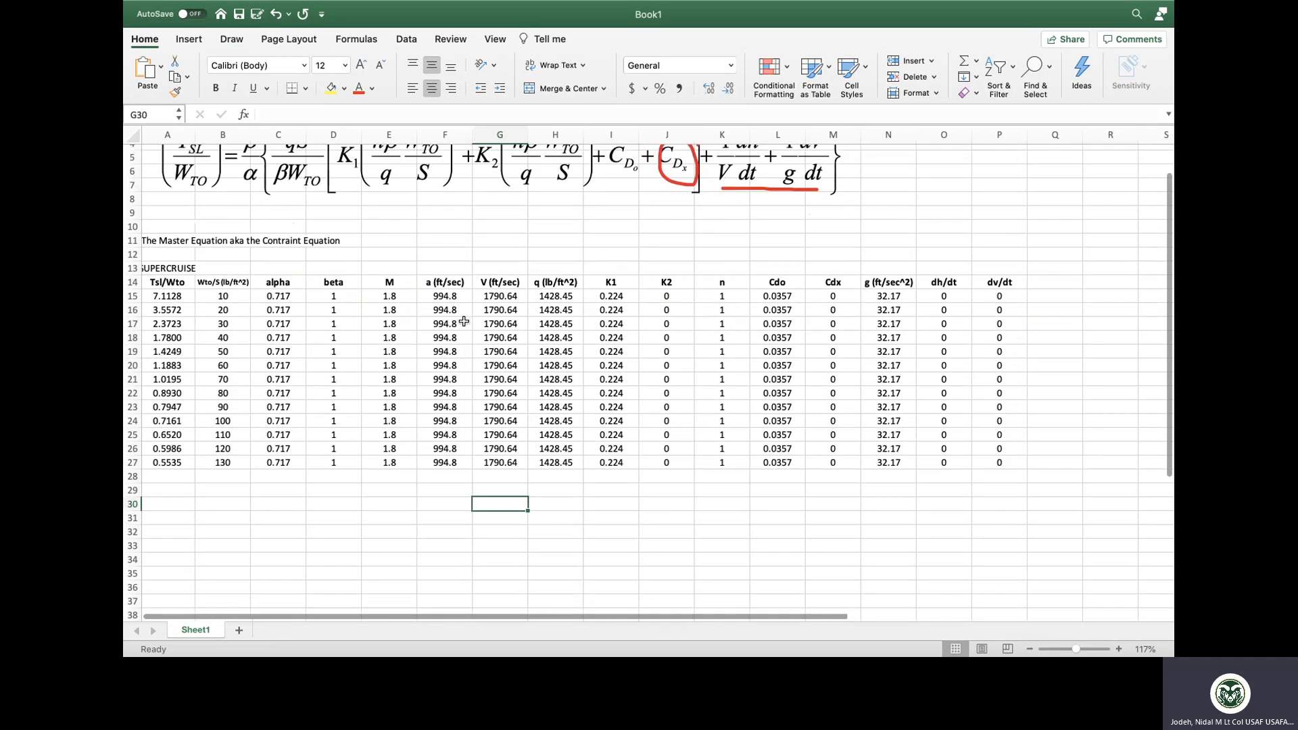
{"action": "scroll", "coordinate": [213, 310], "scroll_direction": "left", "scroll_amount": 1}
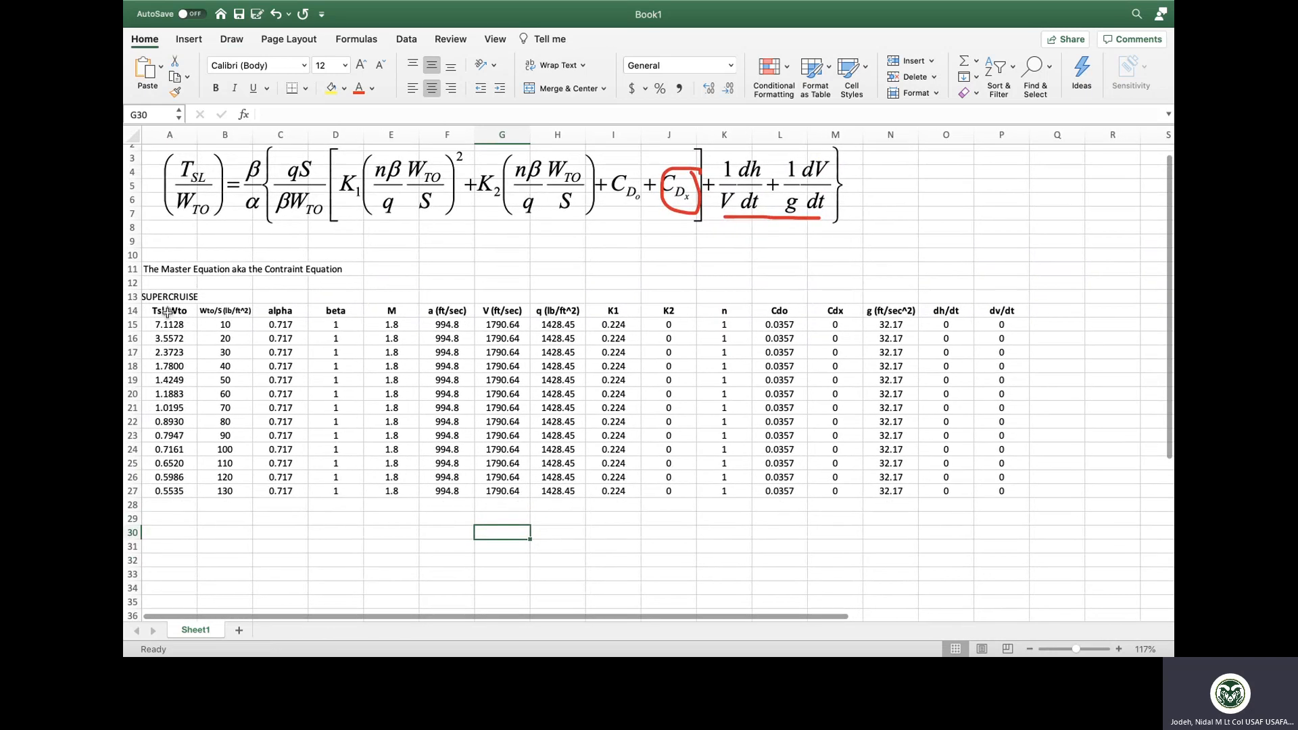
{"action": "left_click_drag", "start_coordinate": [168, 312], "coordinate": [224, 492]}
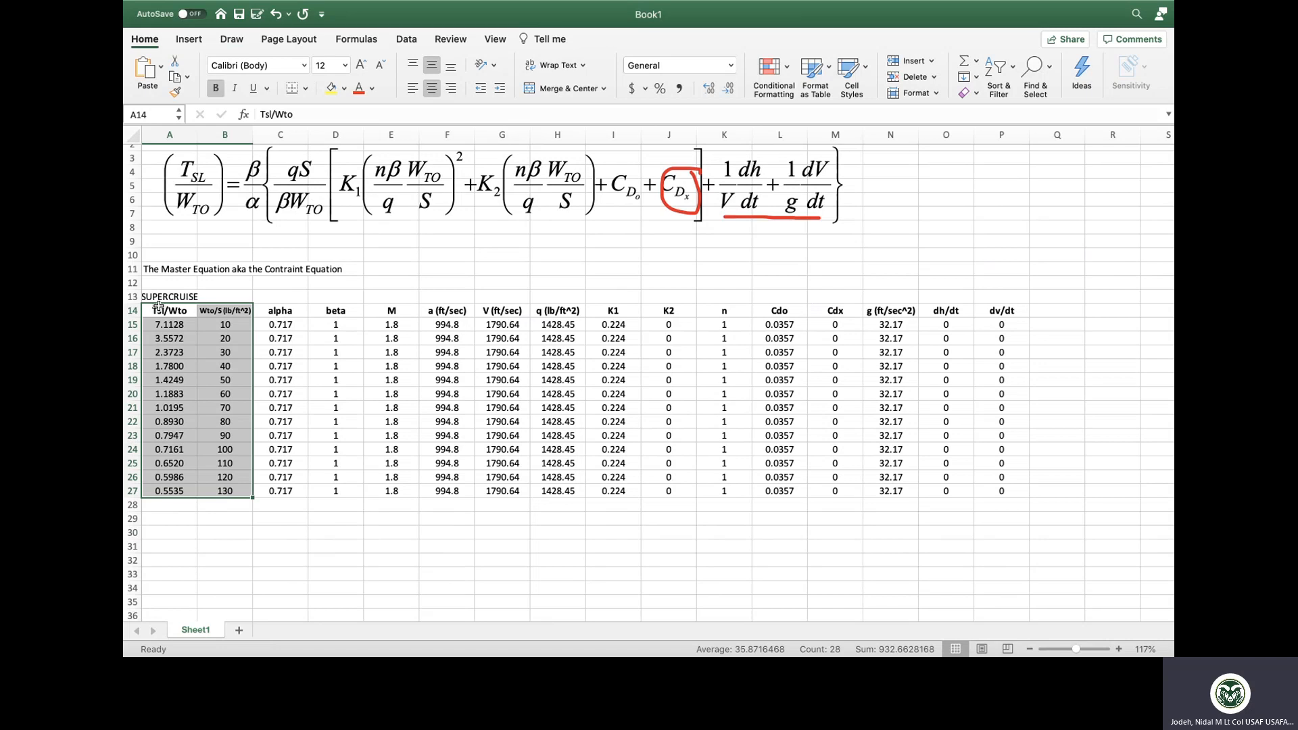
{"action": "left_click_drag", "start_coordinate": [157, 312], "coordinate": [1014, 492]}
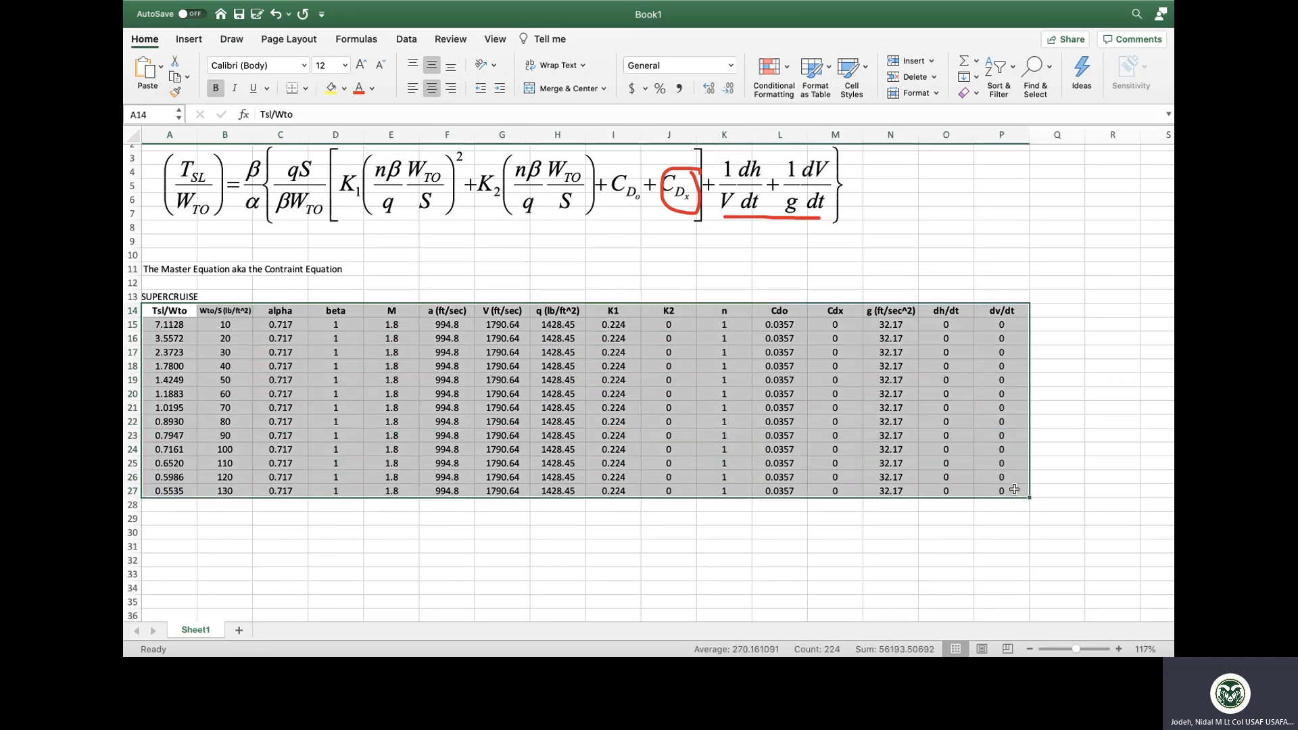
{"action": "left_click", "coordinate": [305, 88]}
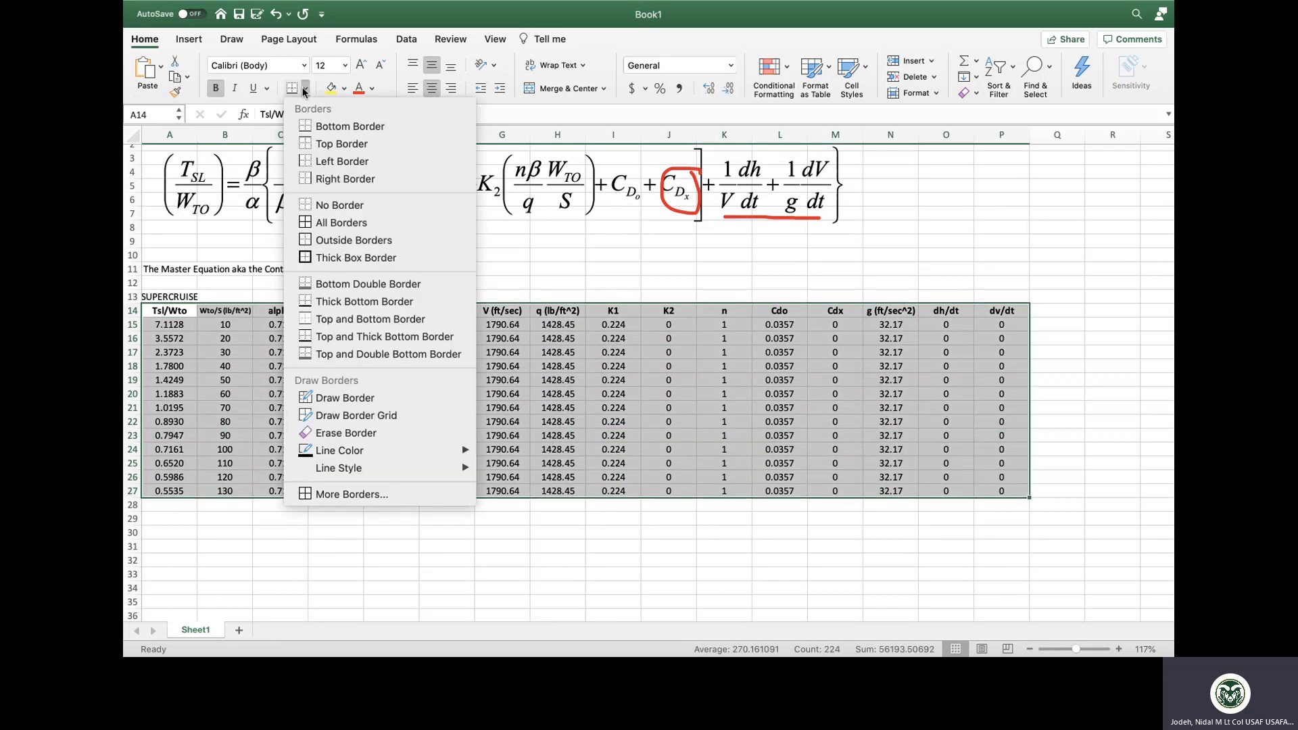
{"action": "left_click", "coordinate": [331, 222]}
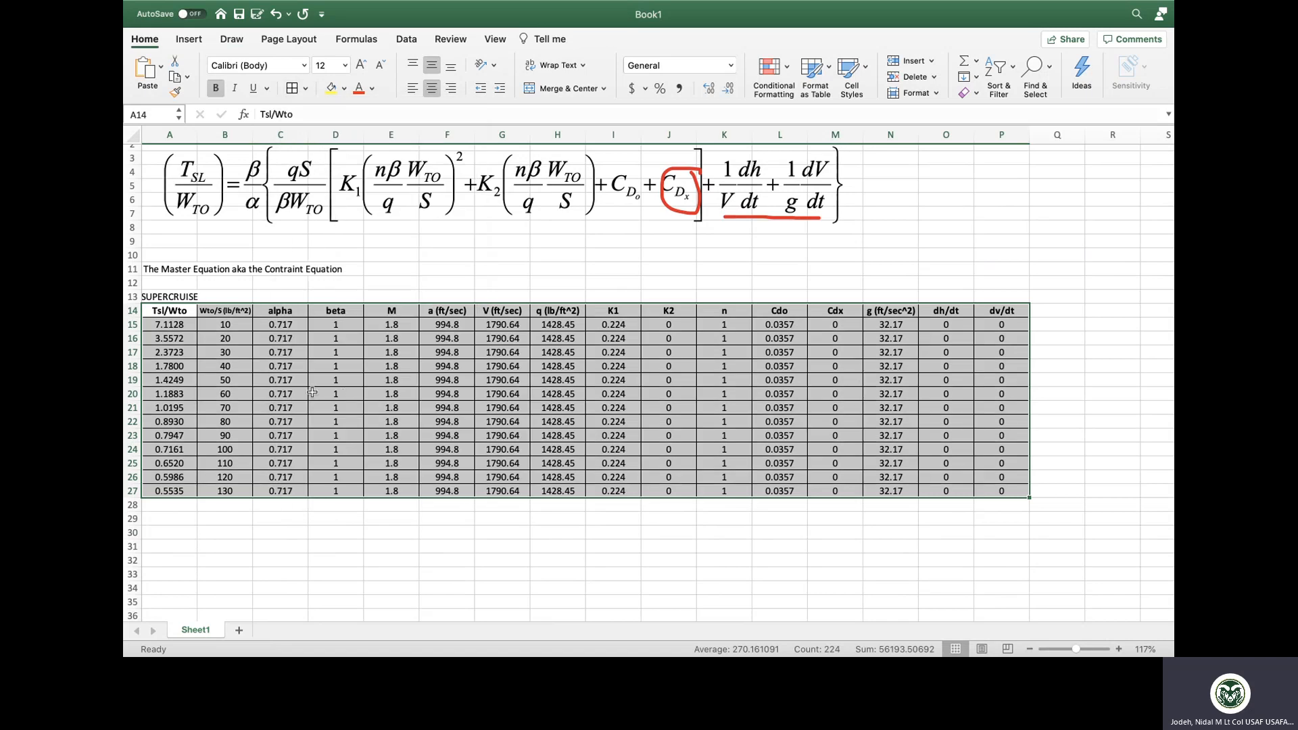
{"action": "left_click", "coordinate": [343, 394]}
- Fill the Tsl/Wto column, A14:A27, with the light green theme color
{"action": "left_click_drag", "start_coordinate": [163, 311], "coordinate": [229, 476]}
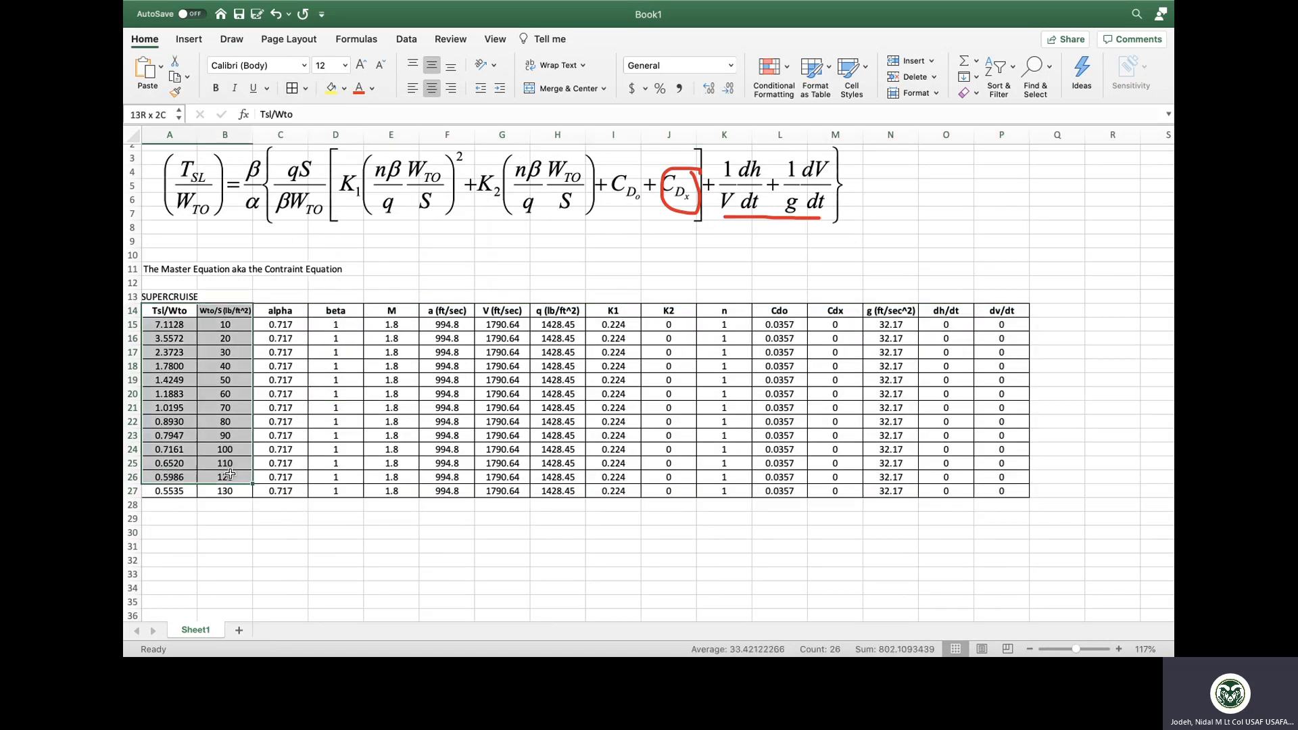
{"action": "left_click", "coordinate": [181, 312]}
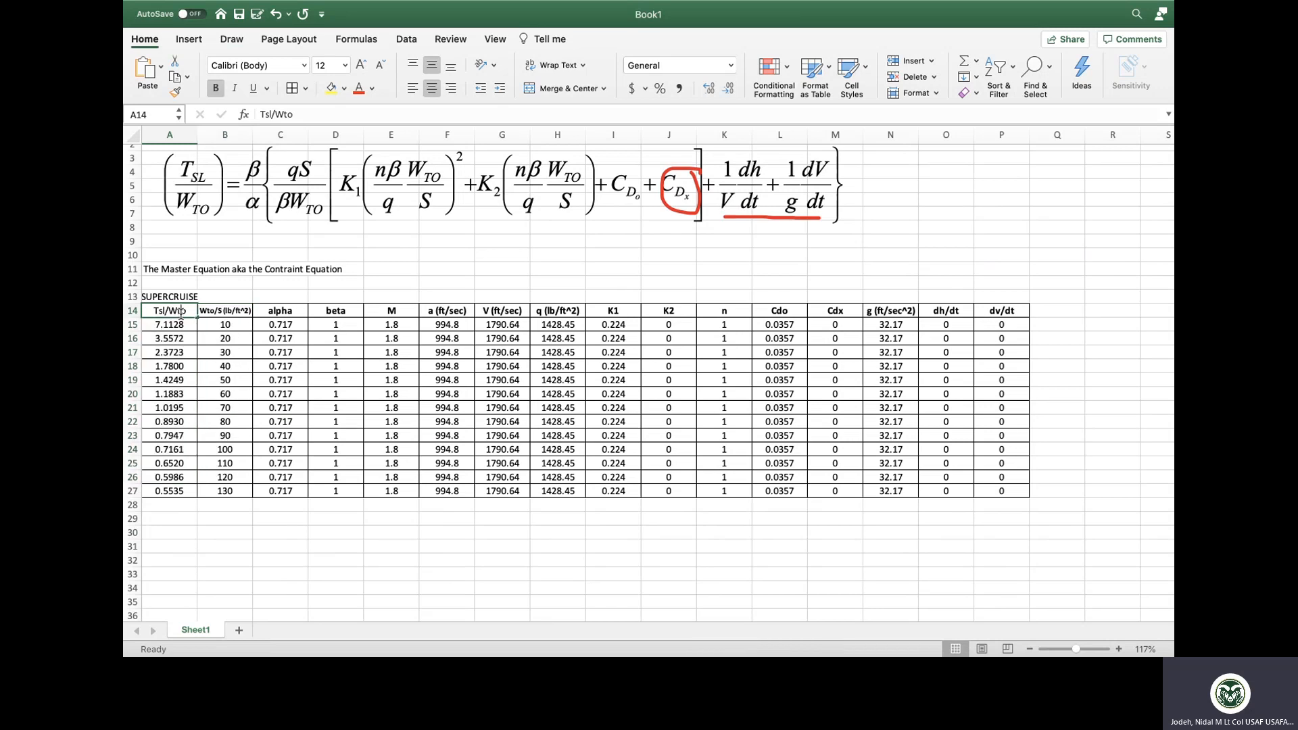
{"action": "left_click_drag", "start_coordinate": [181, 313], "coordinate": [182, 491]}
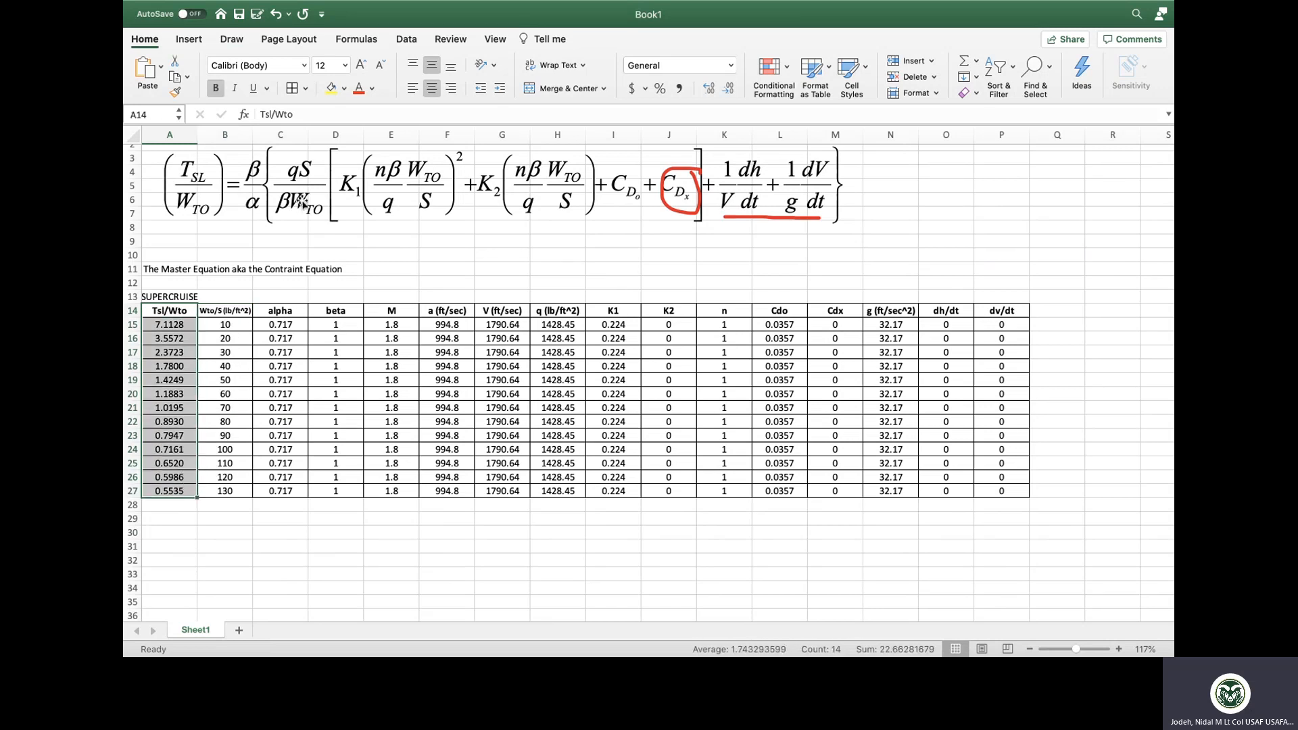
{"action": "left_click", "coordinate": [345, 88]}
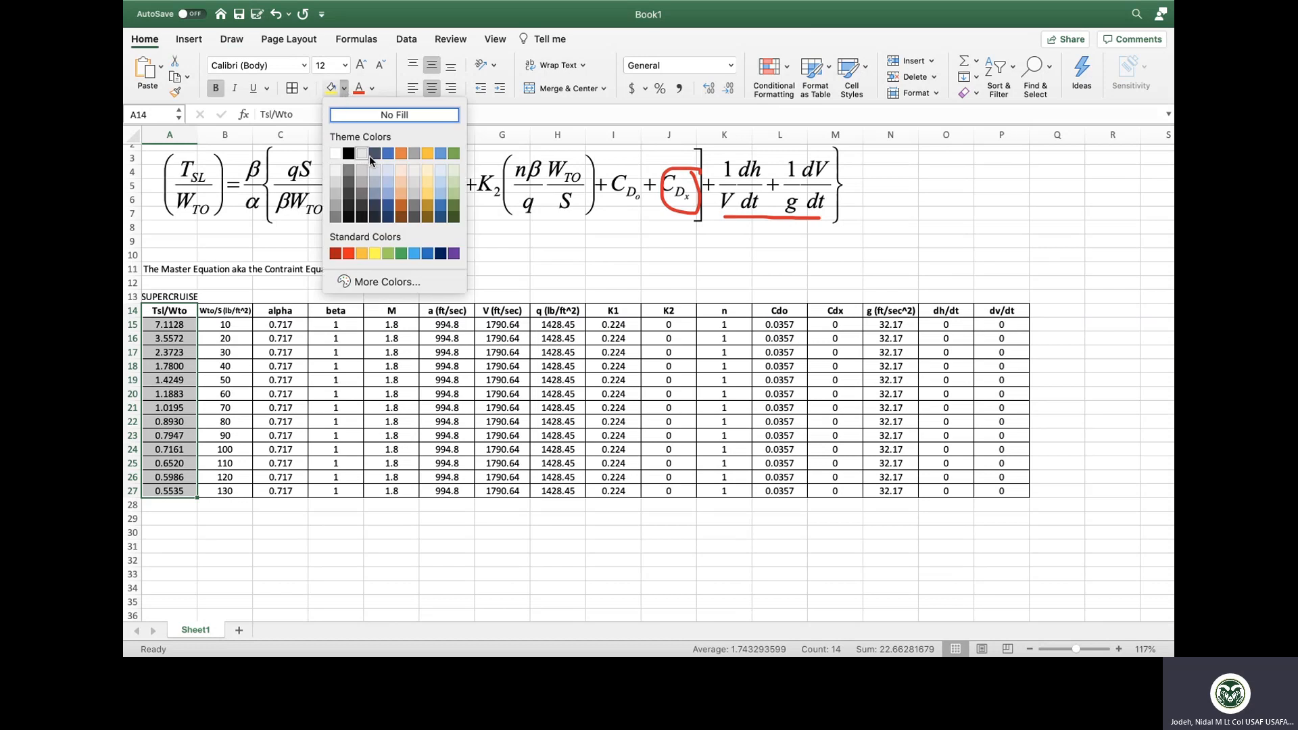
{"action": "left_click", "coordinate": [451, 170]}
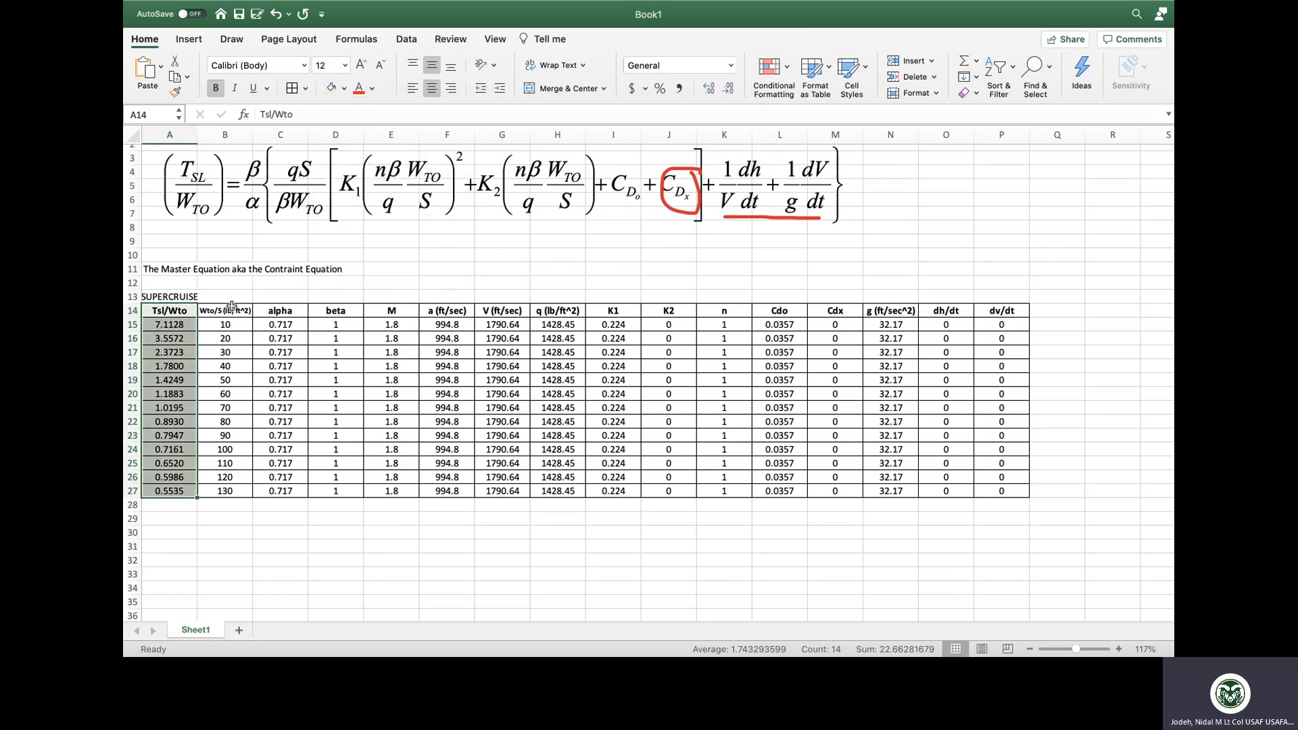
- Fill the Wto/S column, B14:B27, with the light orange theme color
{"action": "left_click_drag", "start_coordinate": [232, 306], "coordinate": [231, 486]}
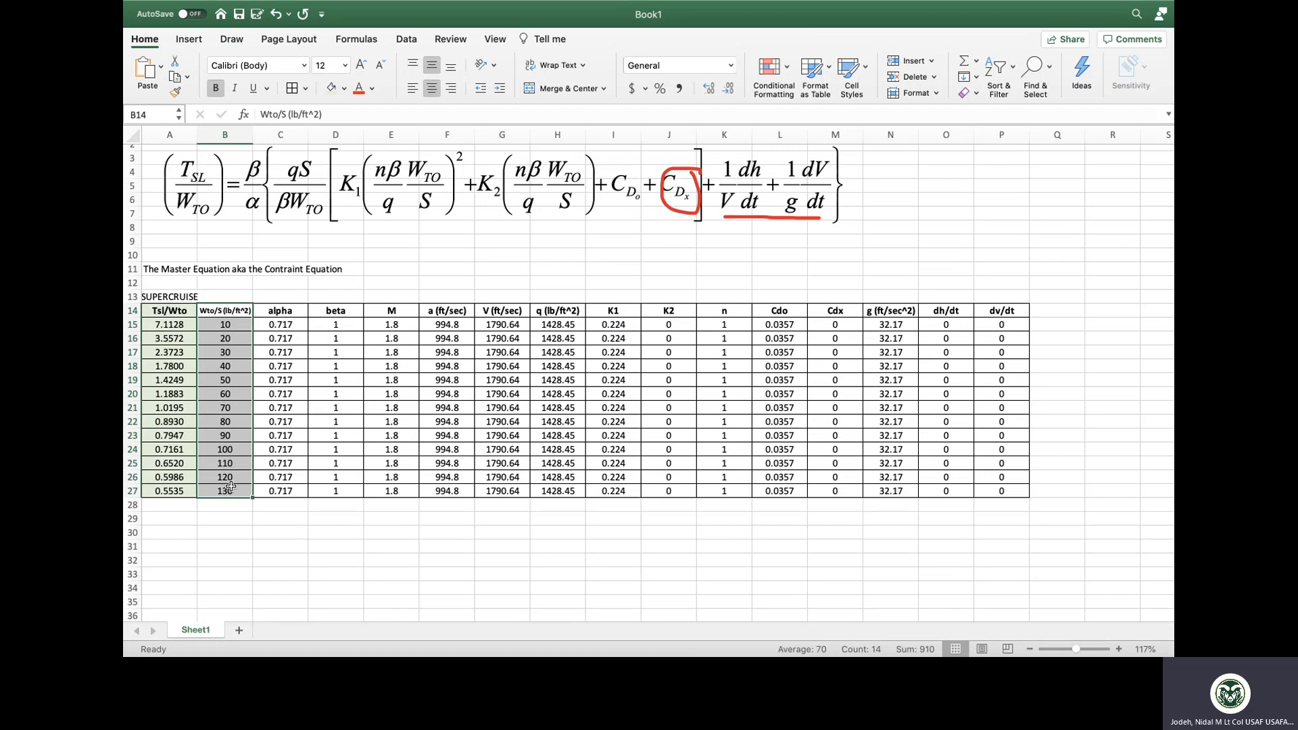
{"action": "left_click", "coordinate": [347, 89]}
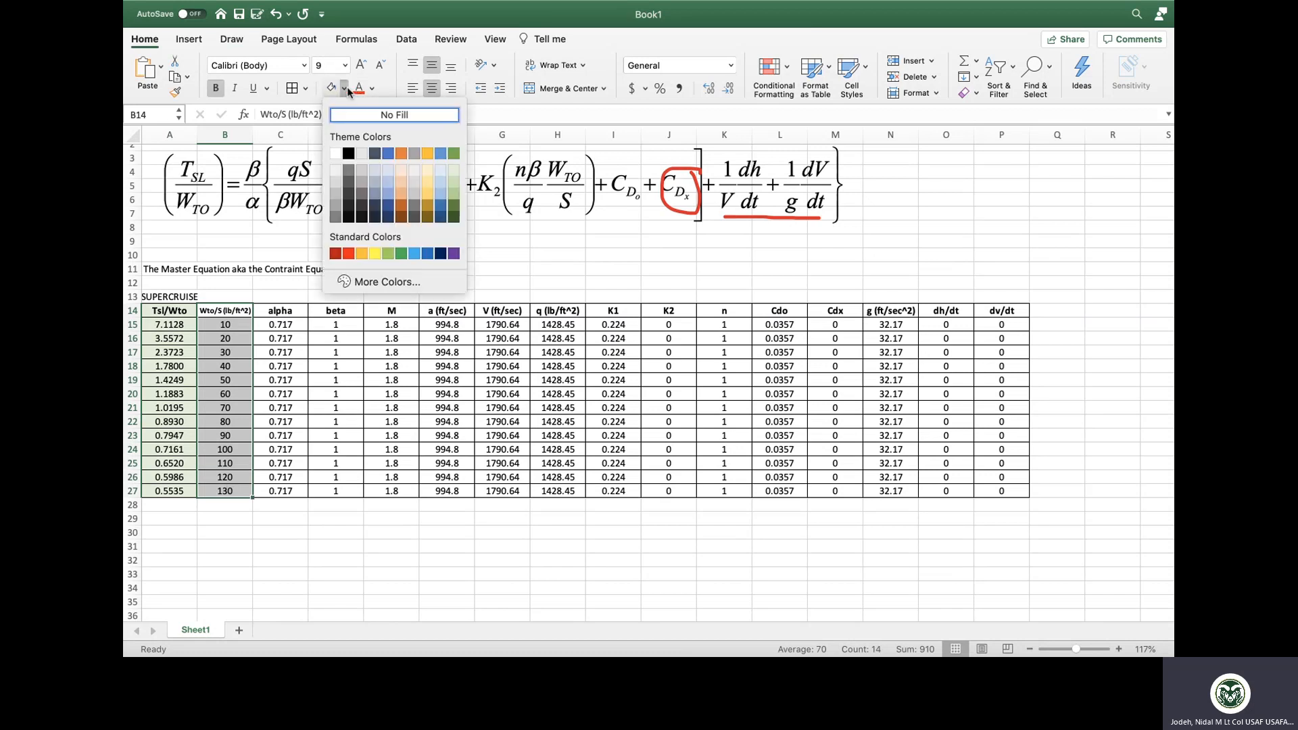
{"action": "left_click", "coordinate": [401, 169]}
{"action": "left_click", "coordinate": [298, 435]}
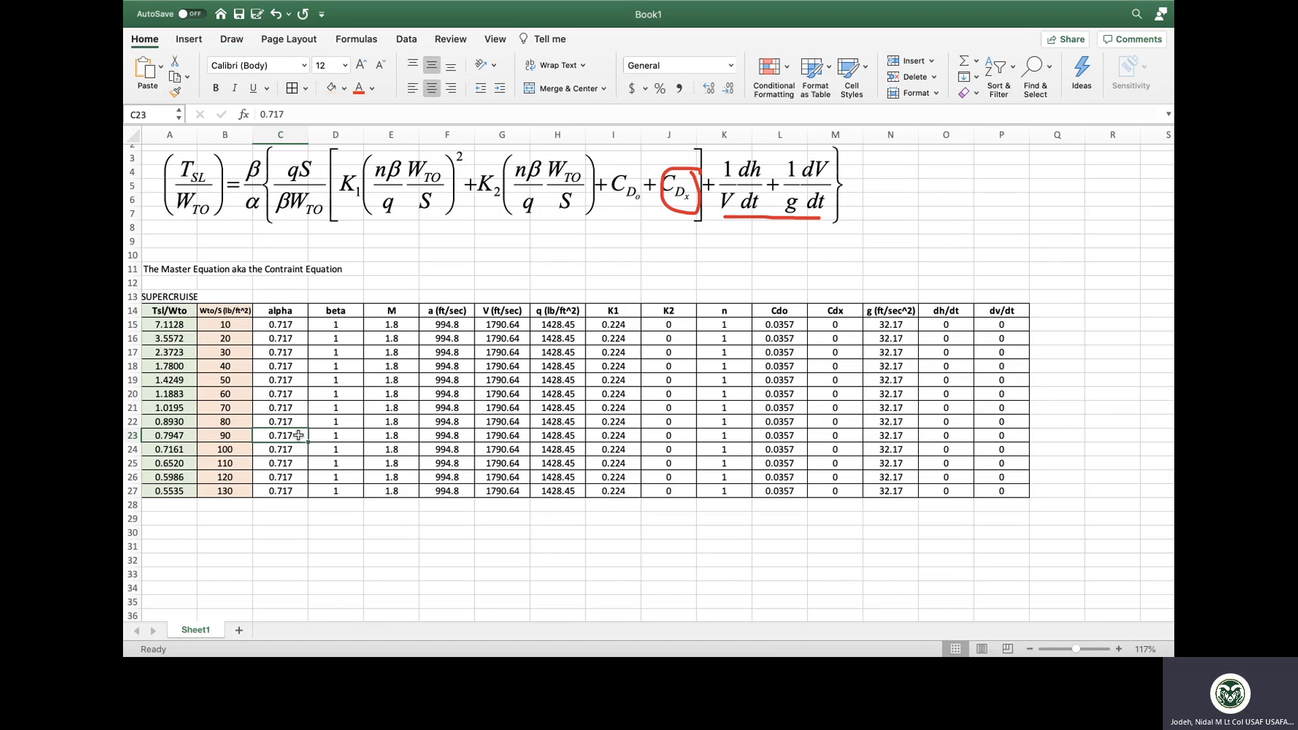
- Insert a scatter chart with smooth lines and markers from the Tsl/Wto and Wto/S values in A15:B27
{"action": "scroll", "coordinate": [298, 435], "scroll_direction": "down", "scroll_amount": 2}
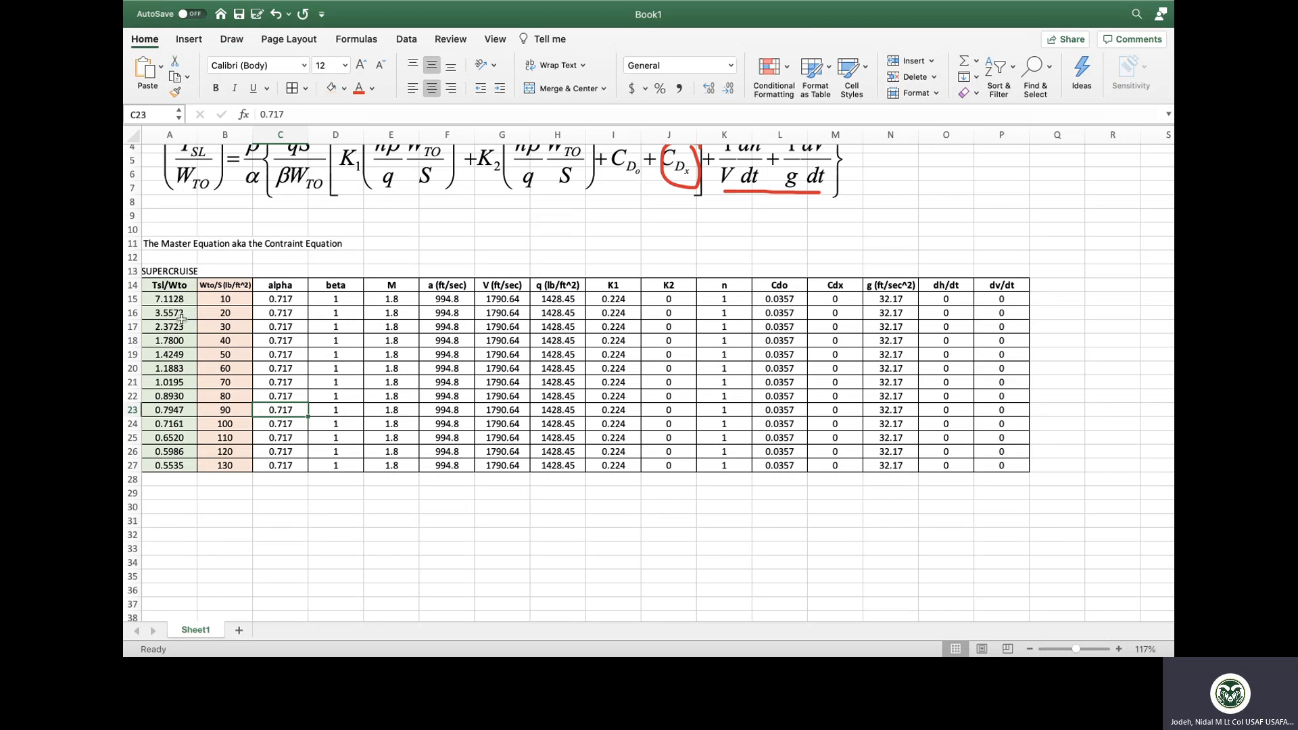
{"action": "left_click_drag", "start_coordinate": [173, 299], "coordinate": [235, 468]}
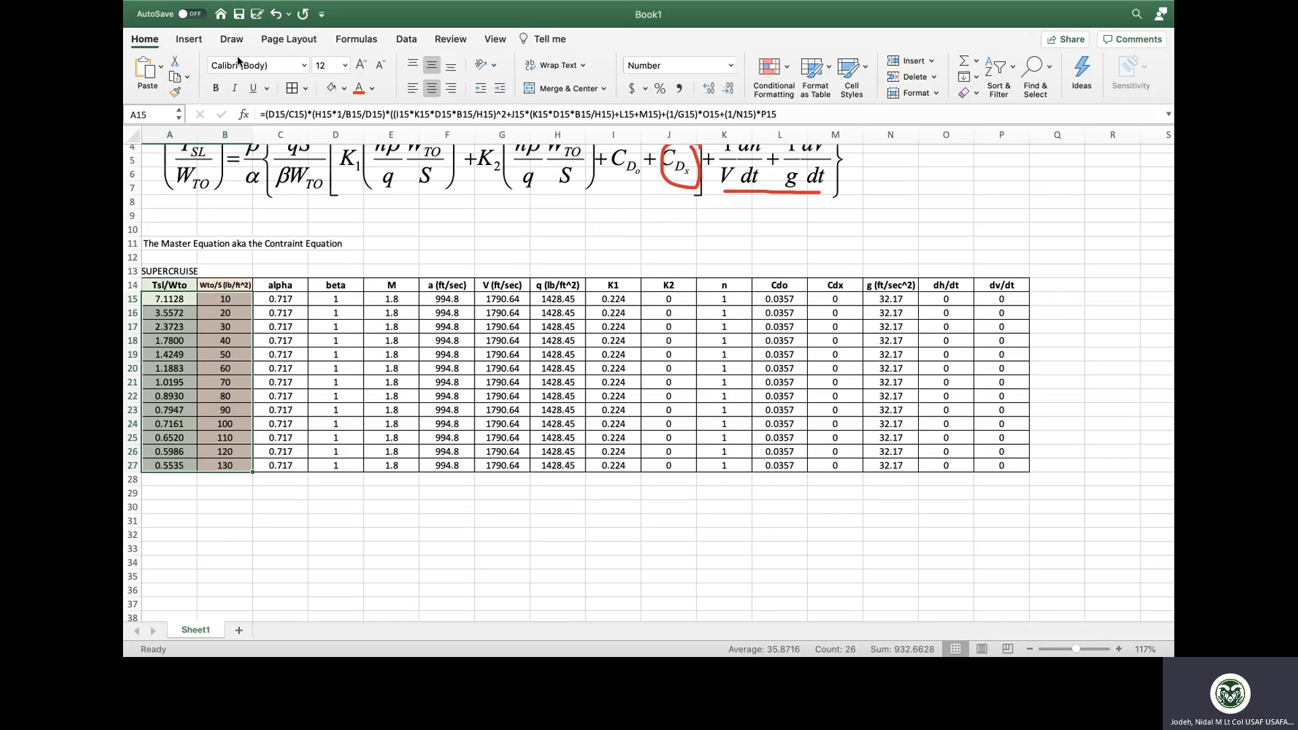
{"action": "left_click", "coordinate": [189, 40]}
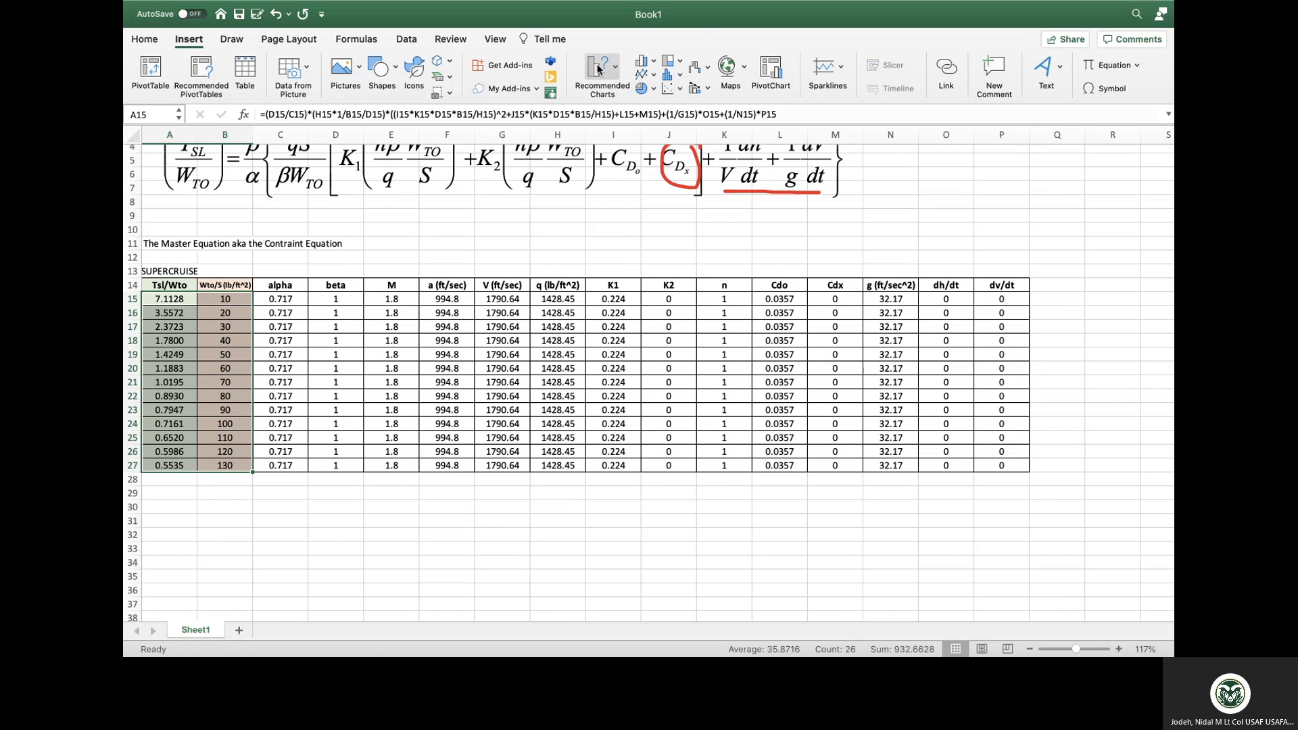
{"action": "left_click", "coordinate": [653, 78]}
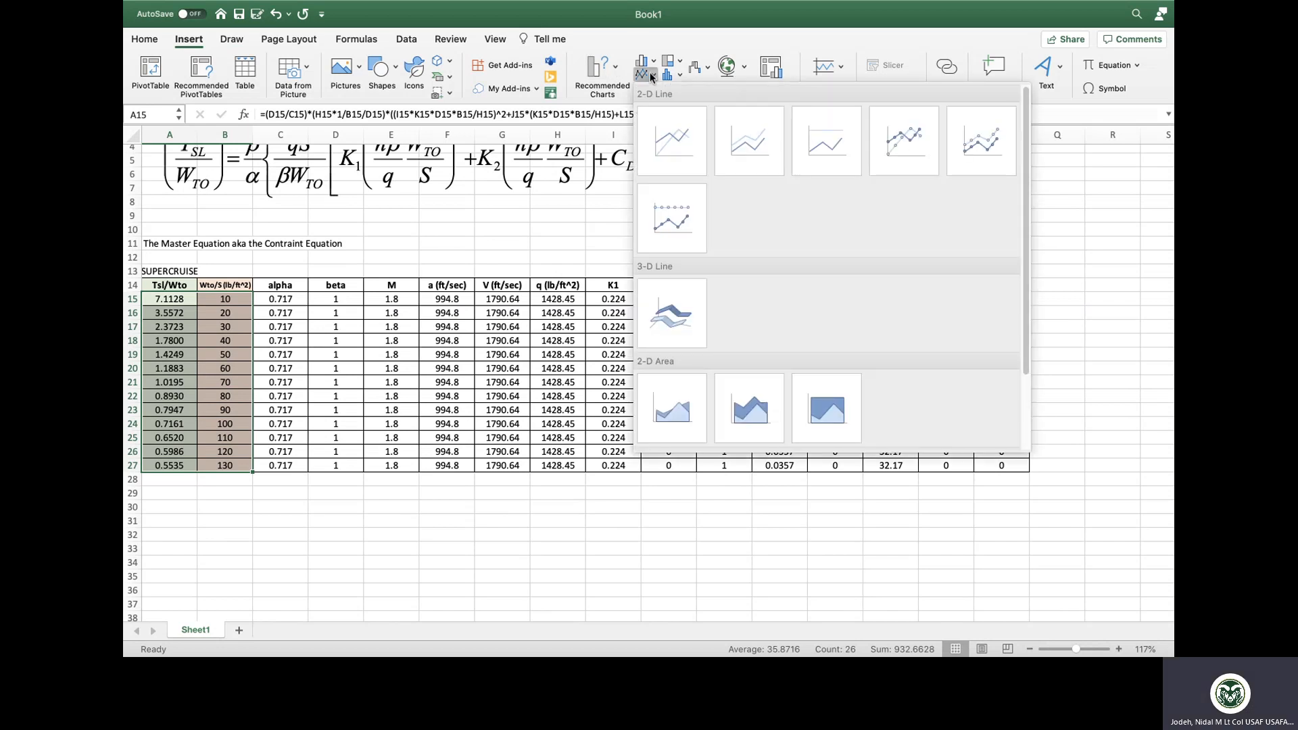
{"action": "left_click", "coordinate": [655, 74]}
{"action": "left_click", "coordinate": [672, 87]}
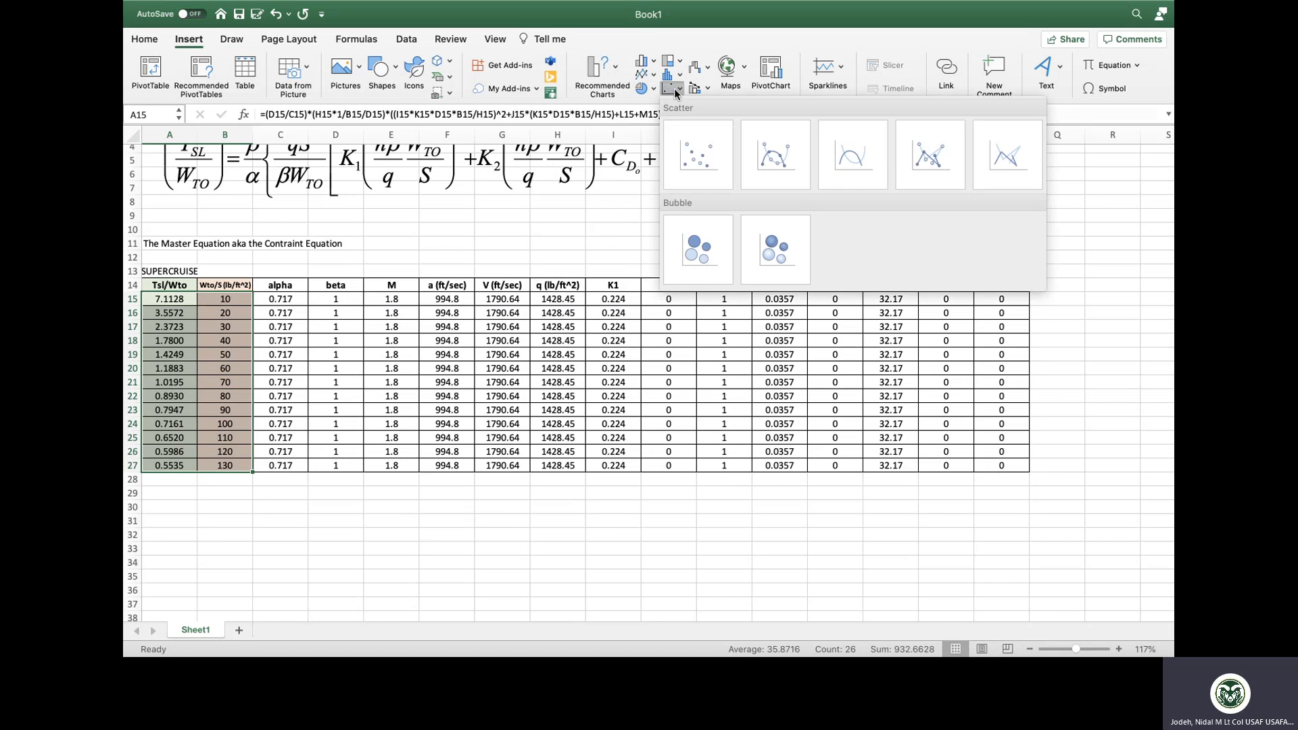
{"action": "left_click", "coordinate": [780, 164]}
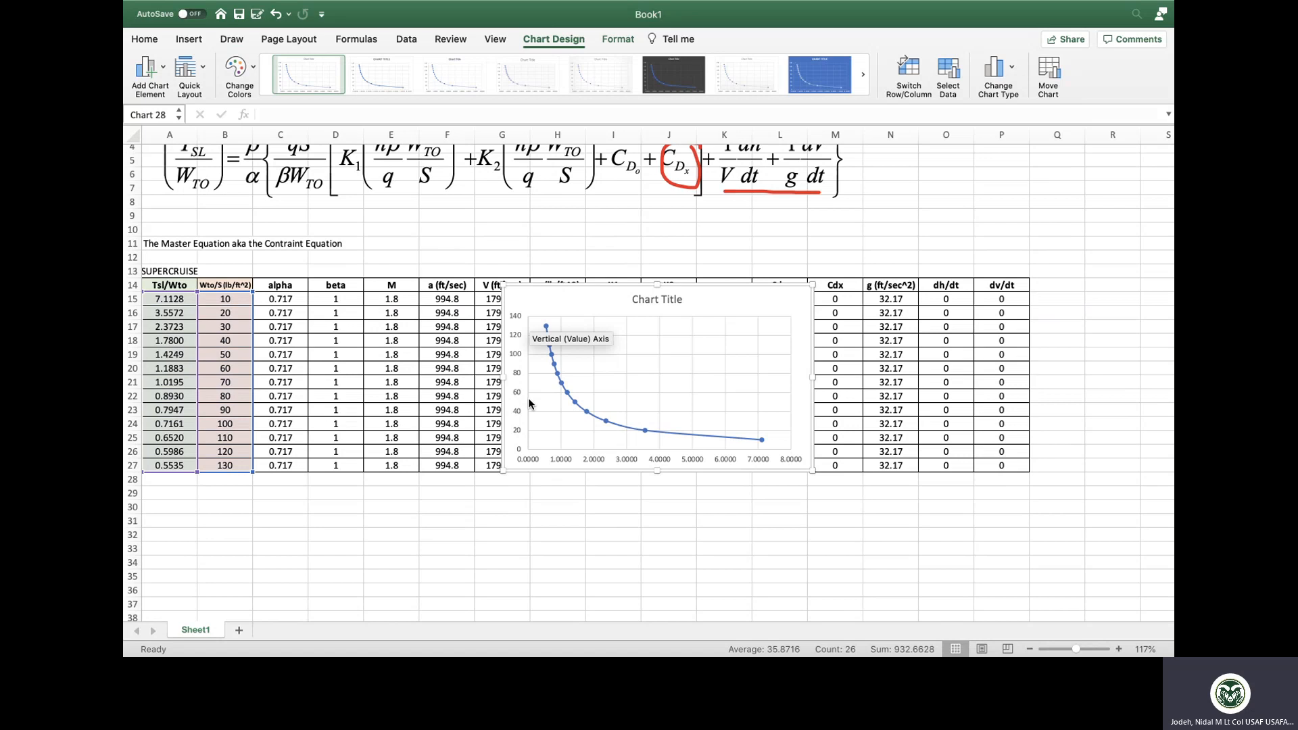
- Switch the rows and columns in the scatter chart's data source and apply the change
{"action": "right_click", "coordinate": [570, 309]}
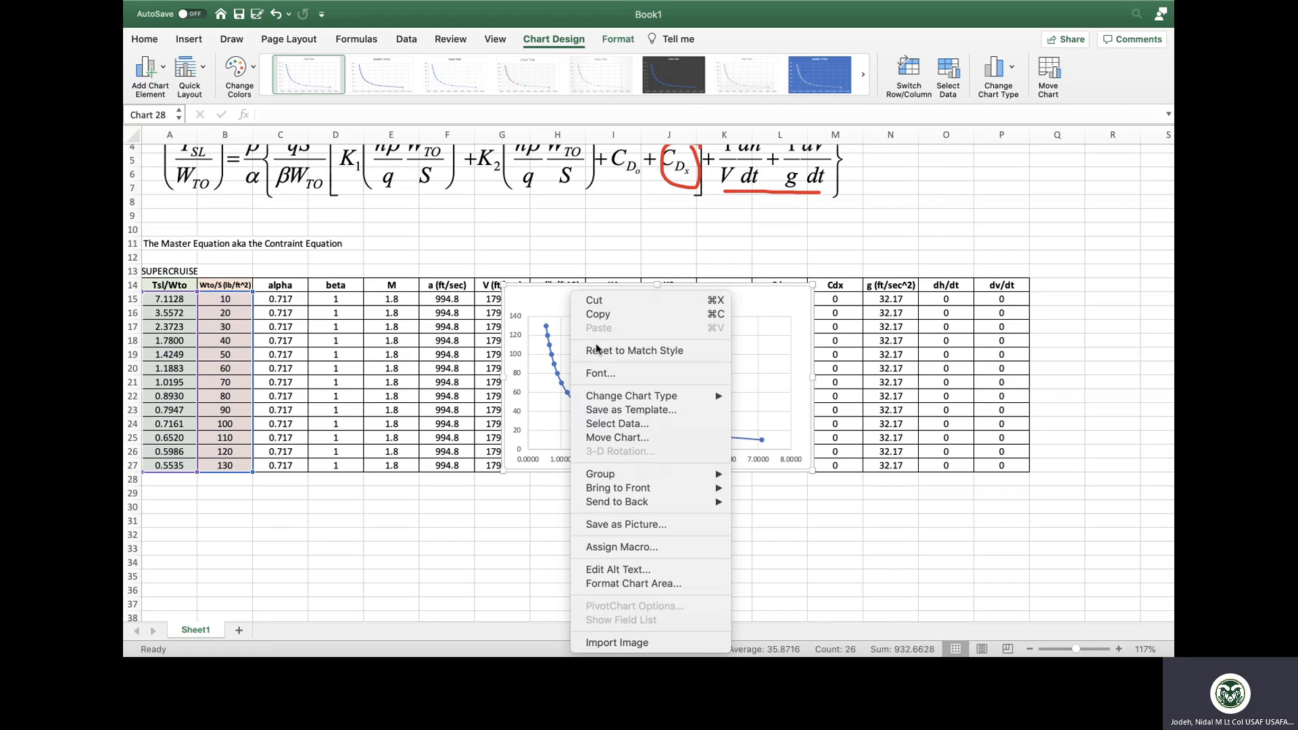
{"action": "left_click", "coordinate": [628, 423]}
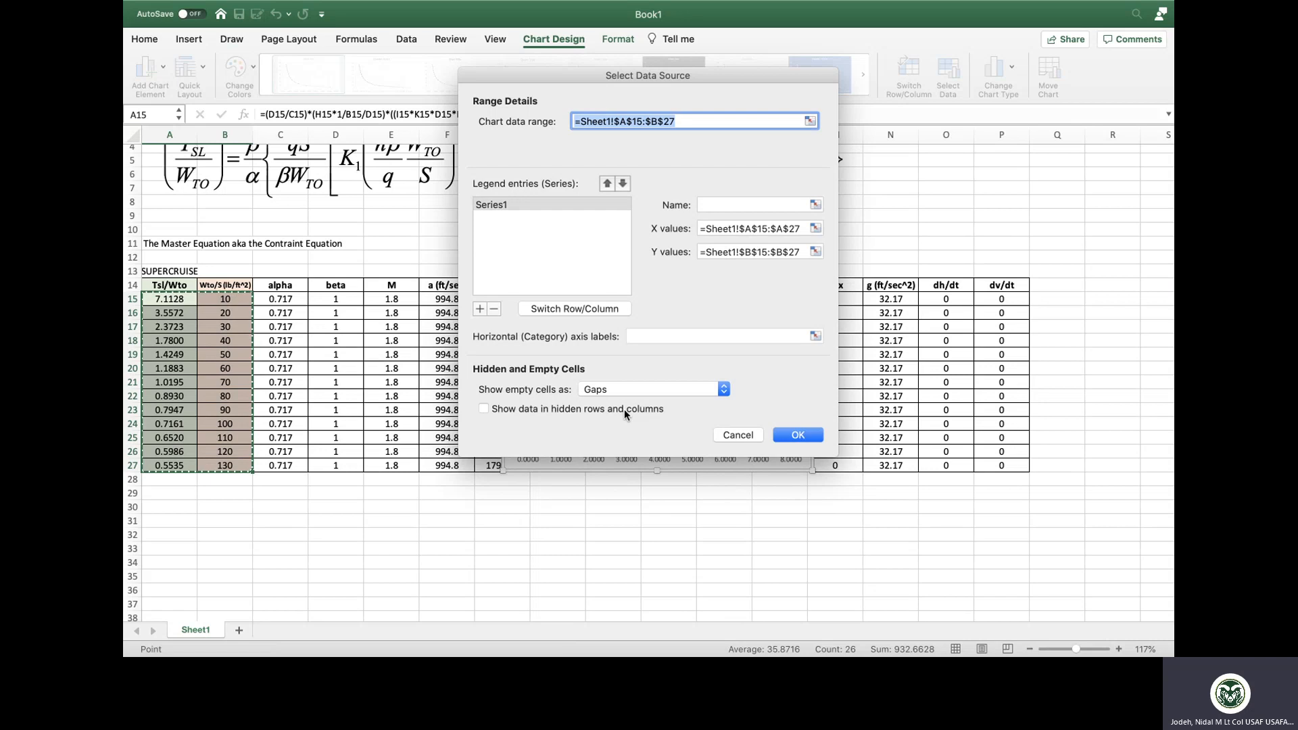
{"action": "left_click", "coordinate": [598, 311]}
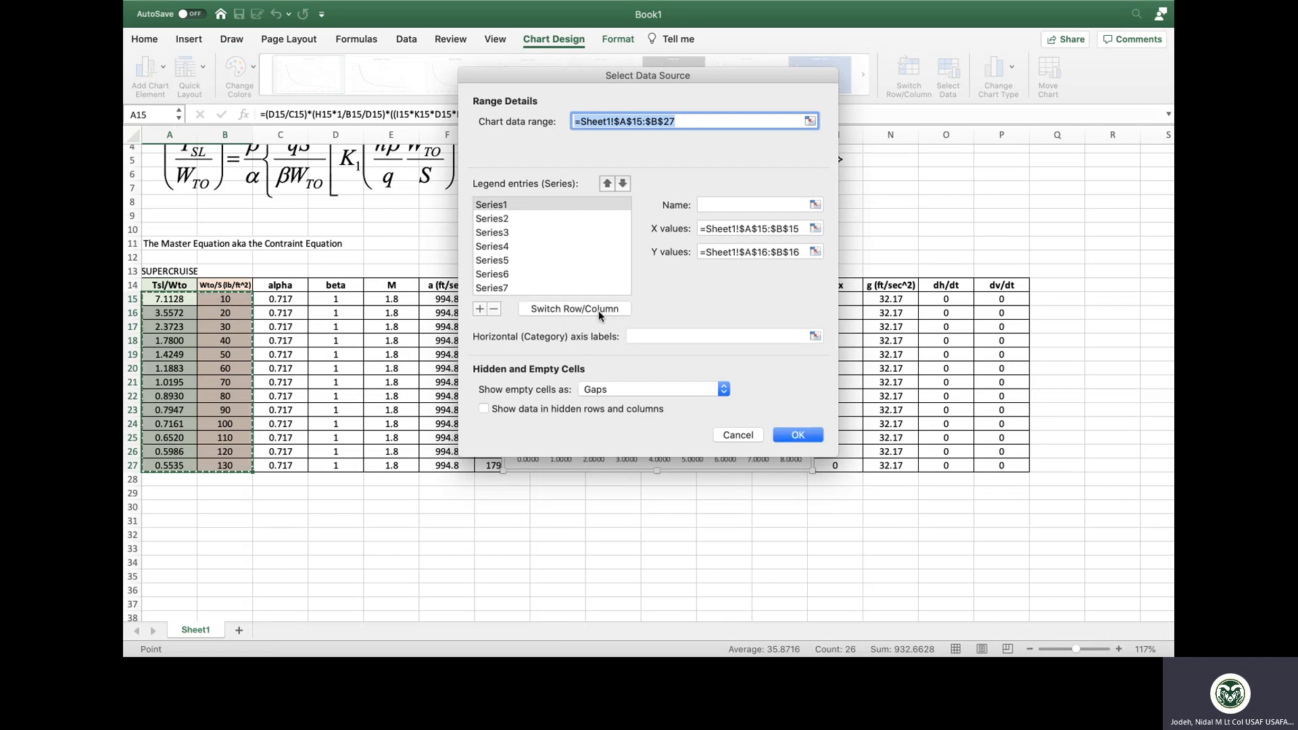
{"action": "left_click", "coordinate": [797, 436]}
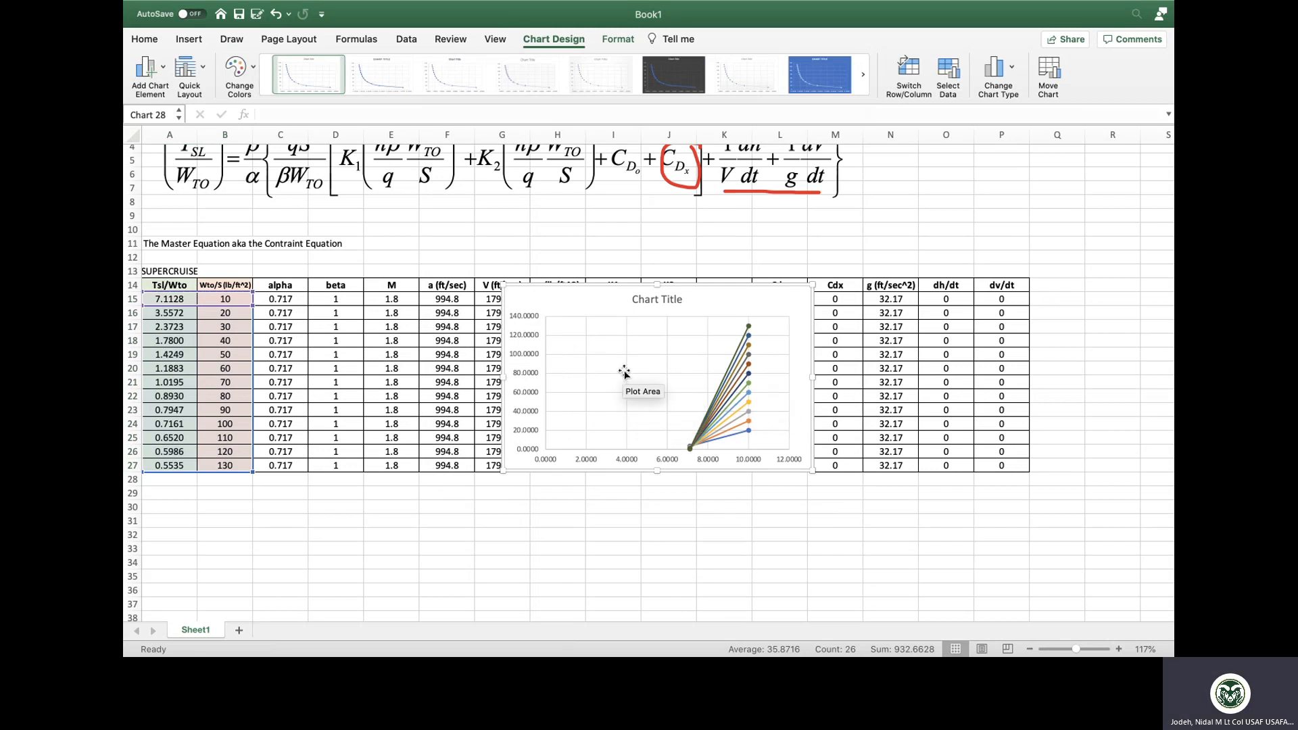
{"action": "right_click", "coordinate": [611, 306]}
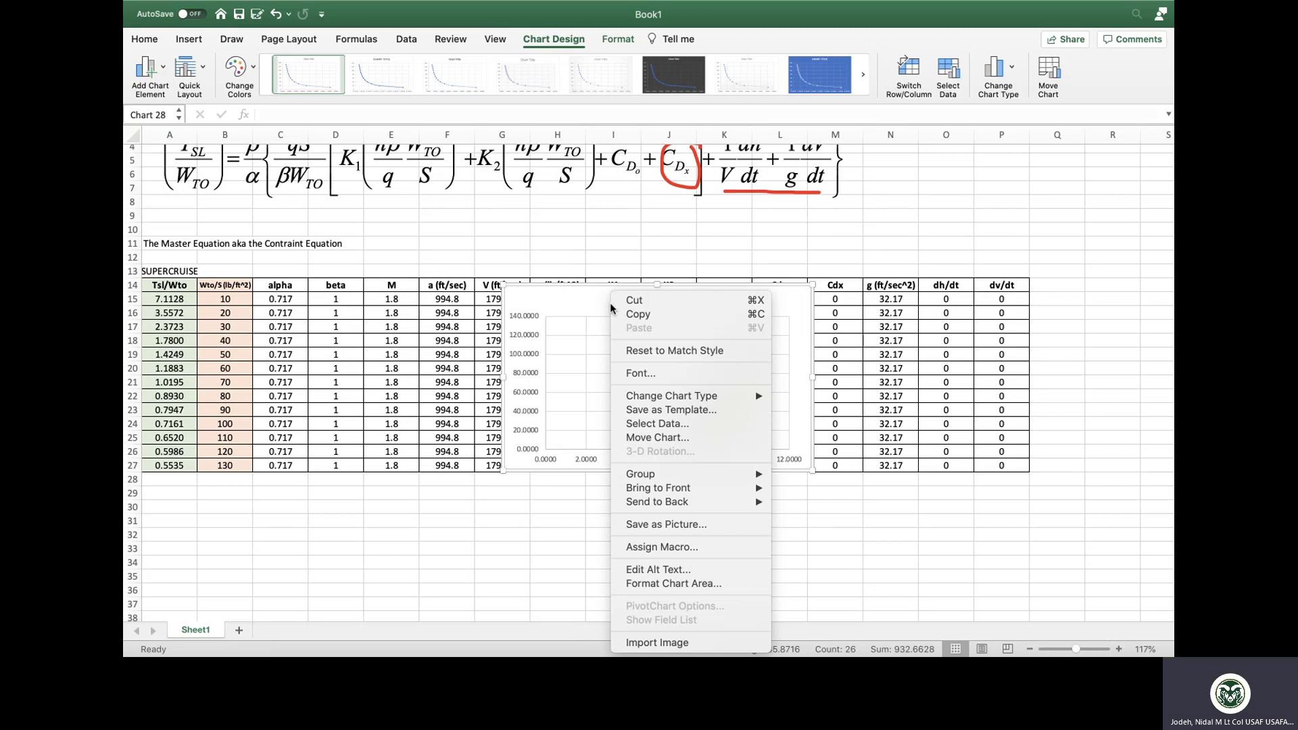
{"action": "left_click", "coordinate": [611, 306]}
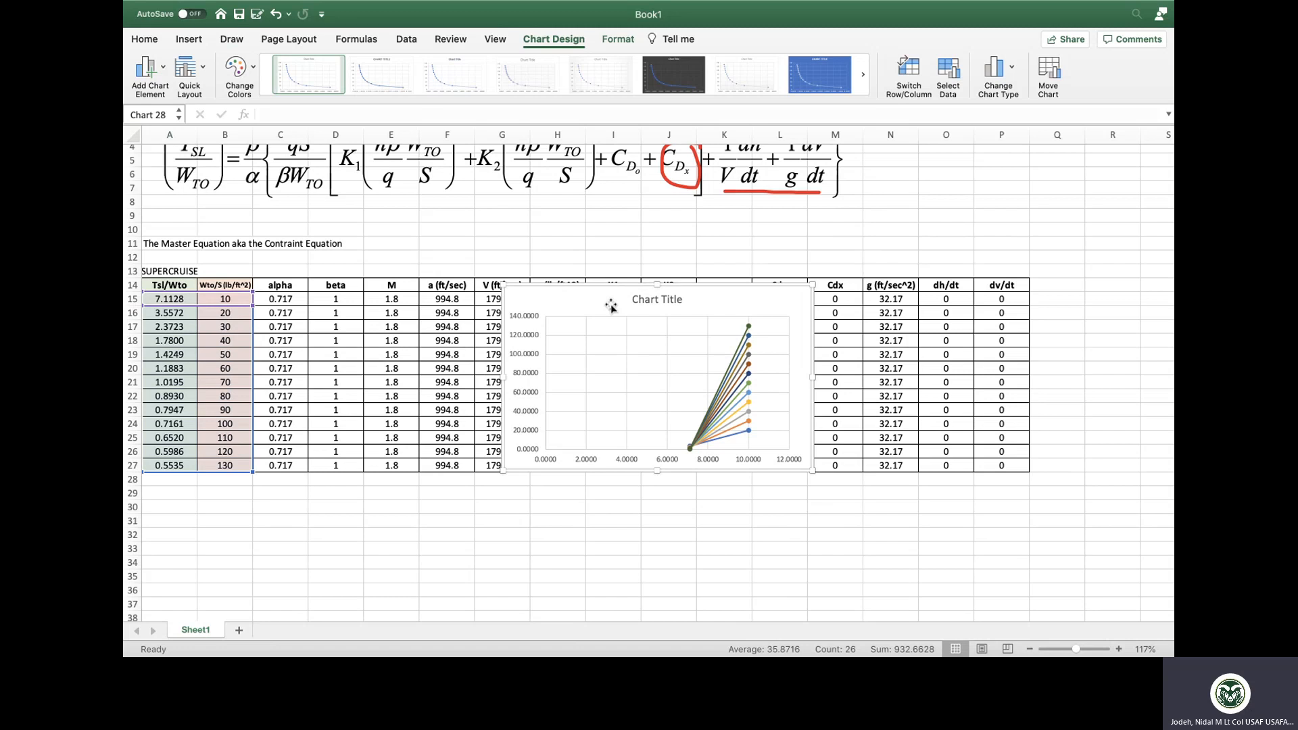
{"action": "key", "text": "Delete"}
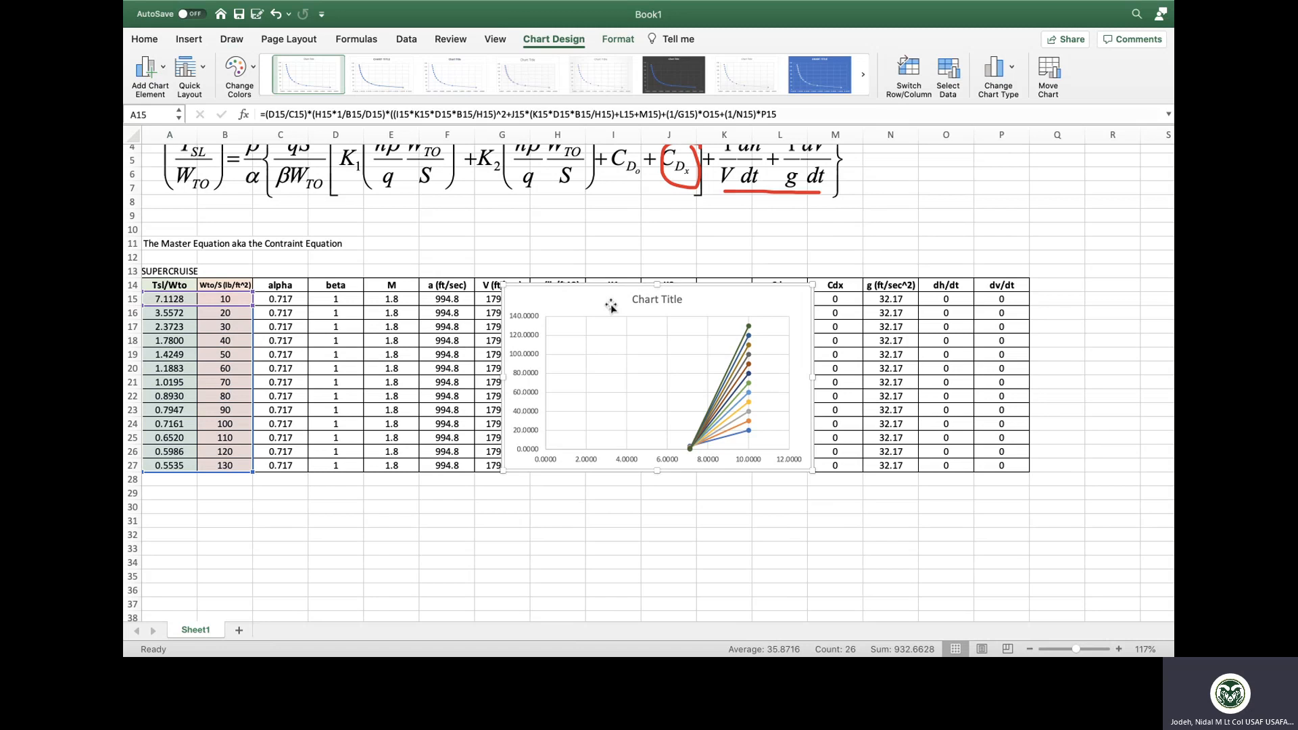
- Remove the first two series from the chart's data source and switch its rows and columns to form a single series
{"action": "right_click", "coordinate": [605, 291]}
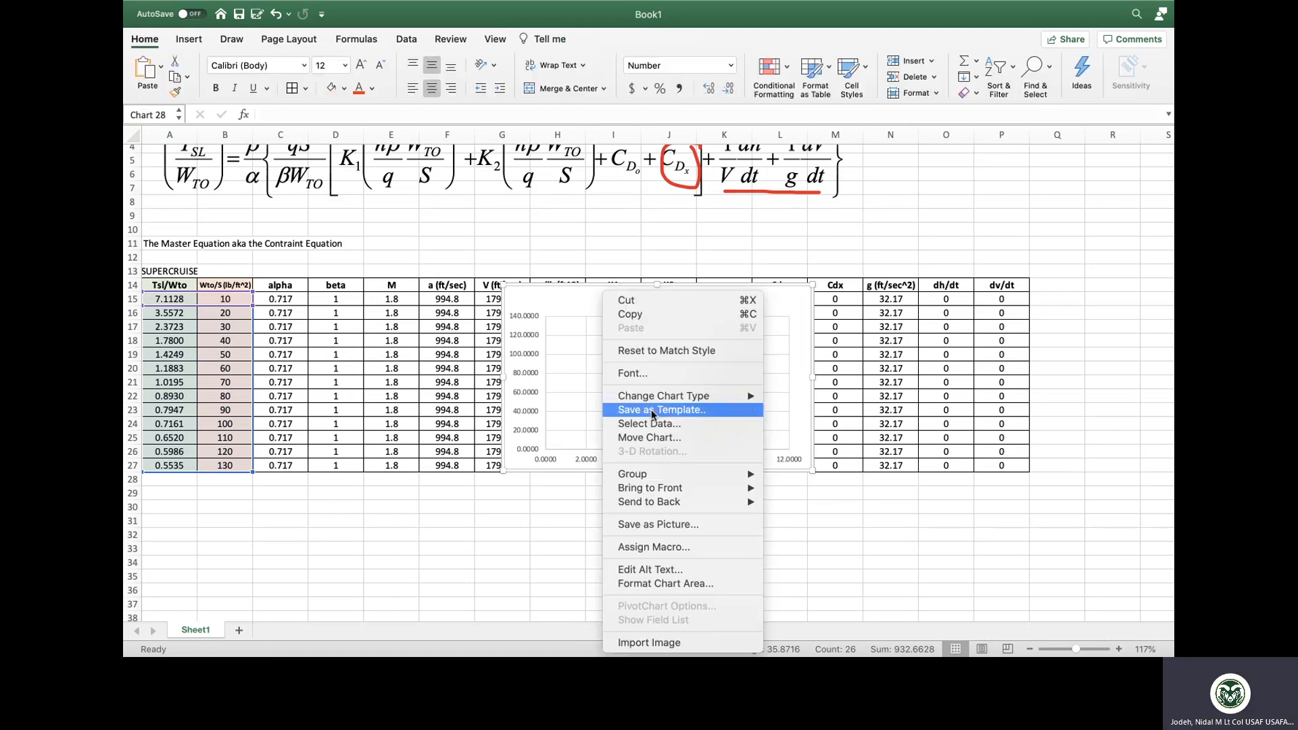
{"action": "left_click", "coordinate": [649, 424]}
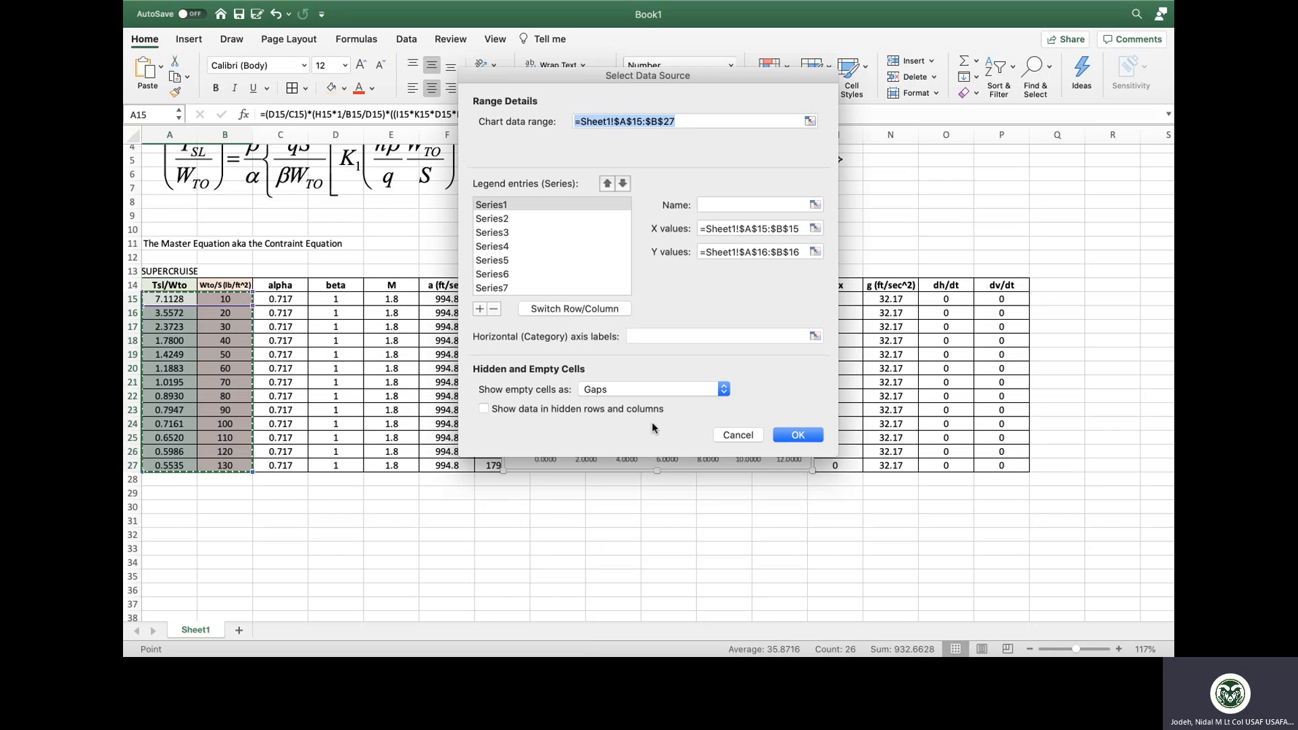
{"action": "left_click", "coordinate": [494, 309]}
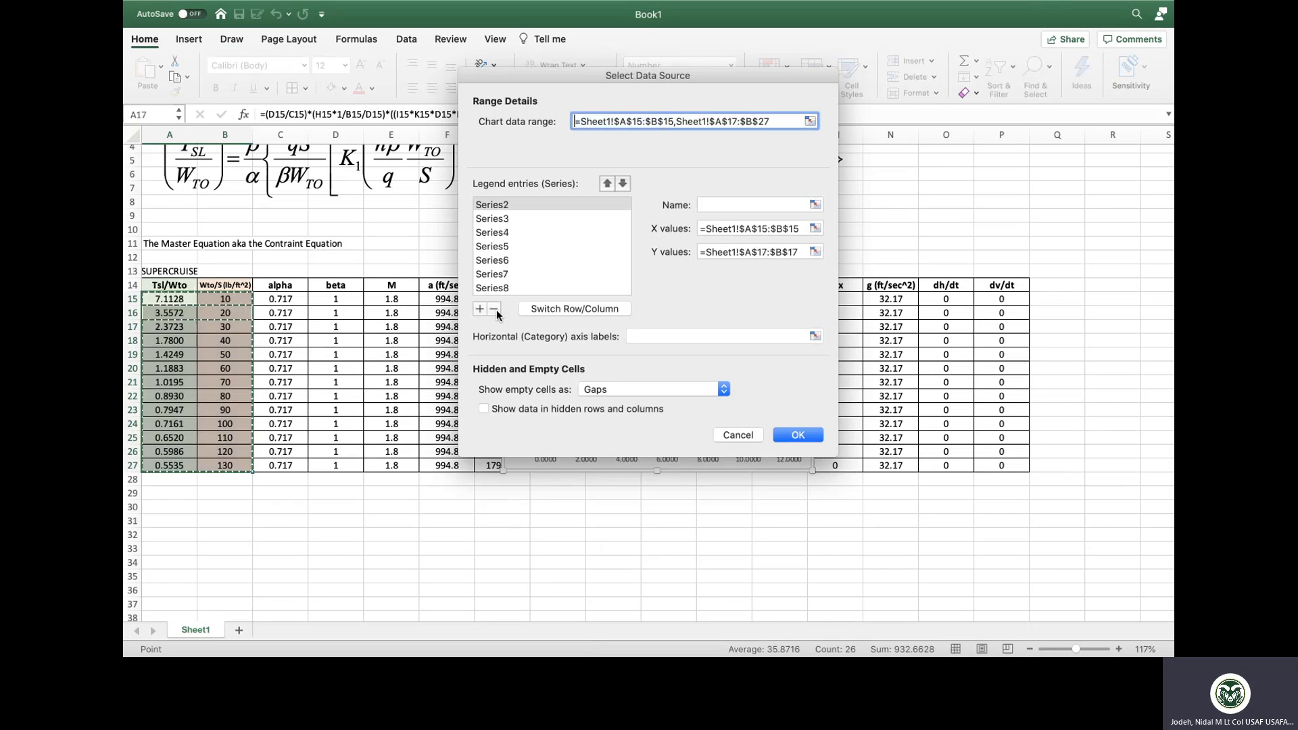
{"action": "left_click", "coordinate": [496, 310]}
{"action": "left_click", "coordinate": [496, 310]}
{"action": "left_click", "coordinate": [524, 202]}
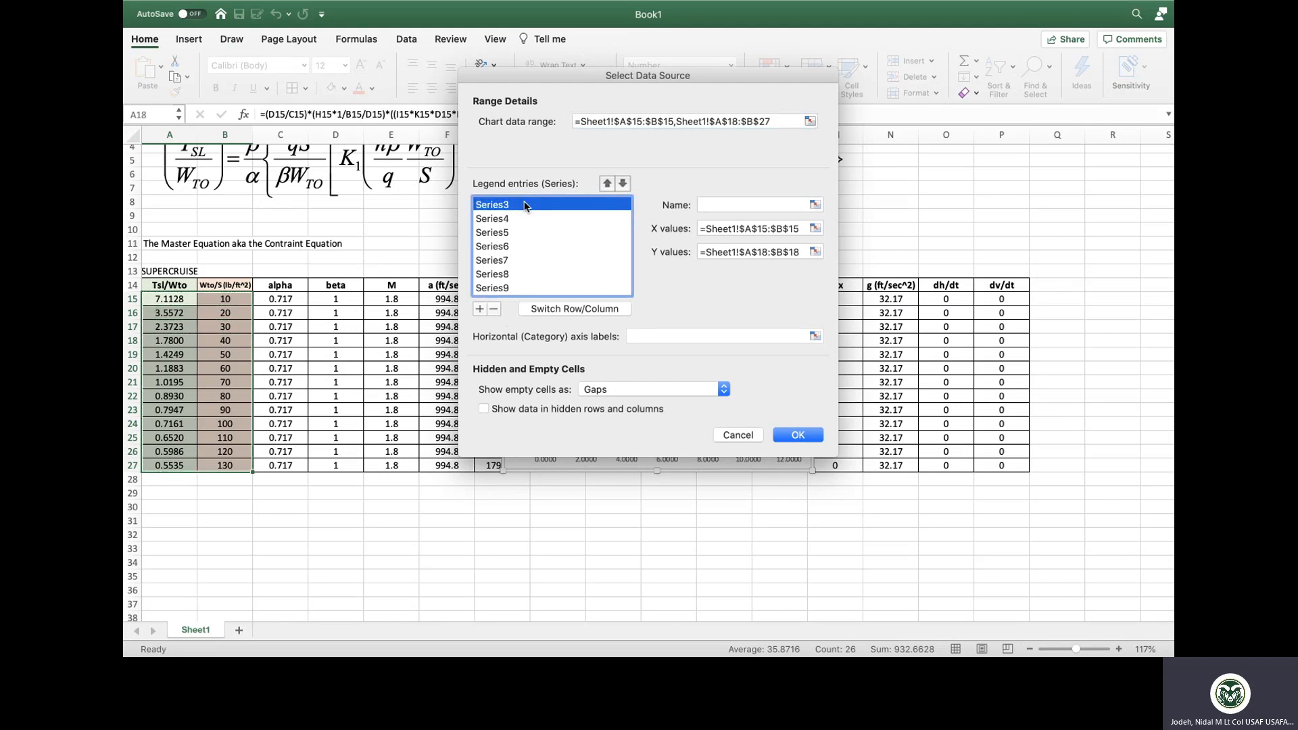
{"action": "key", "text": "Down"}
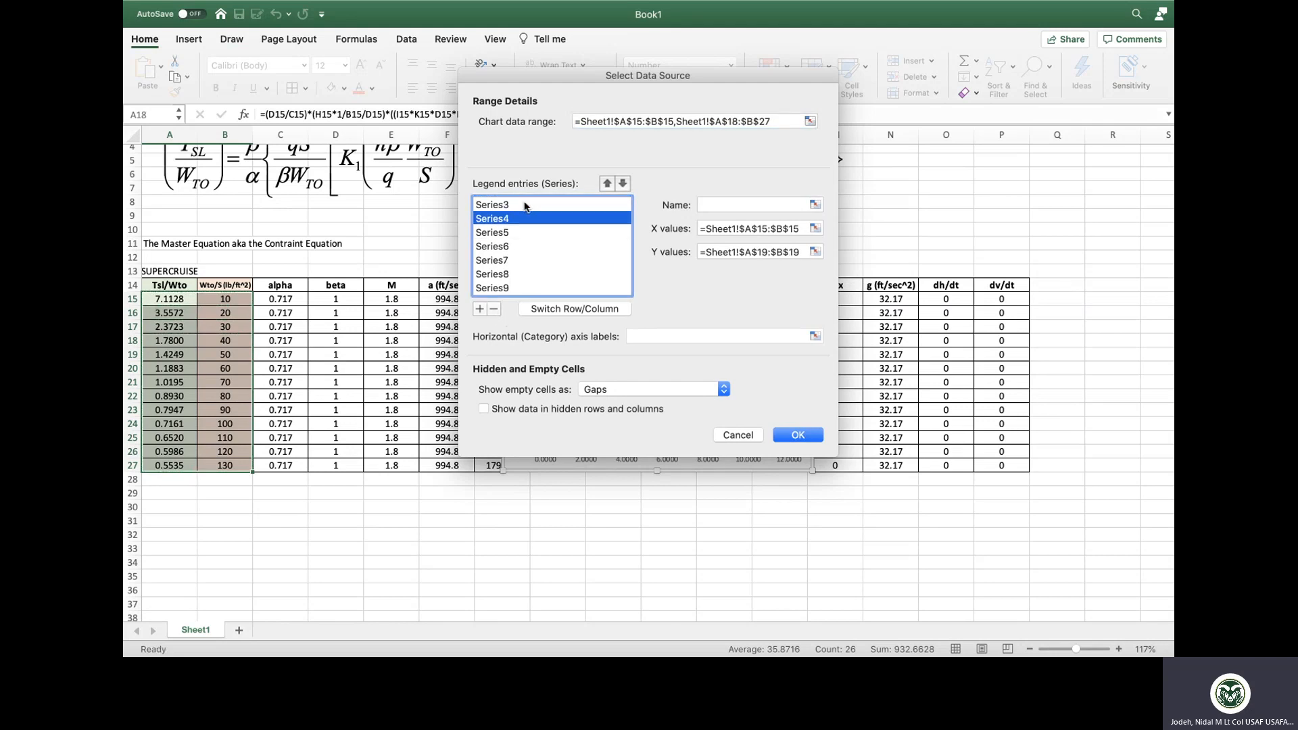
{"action": "left_click", "coordinate": [610, 312]}
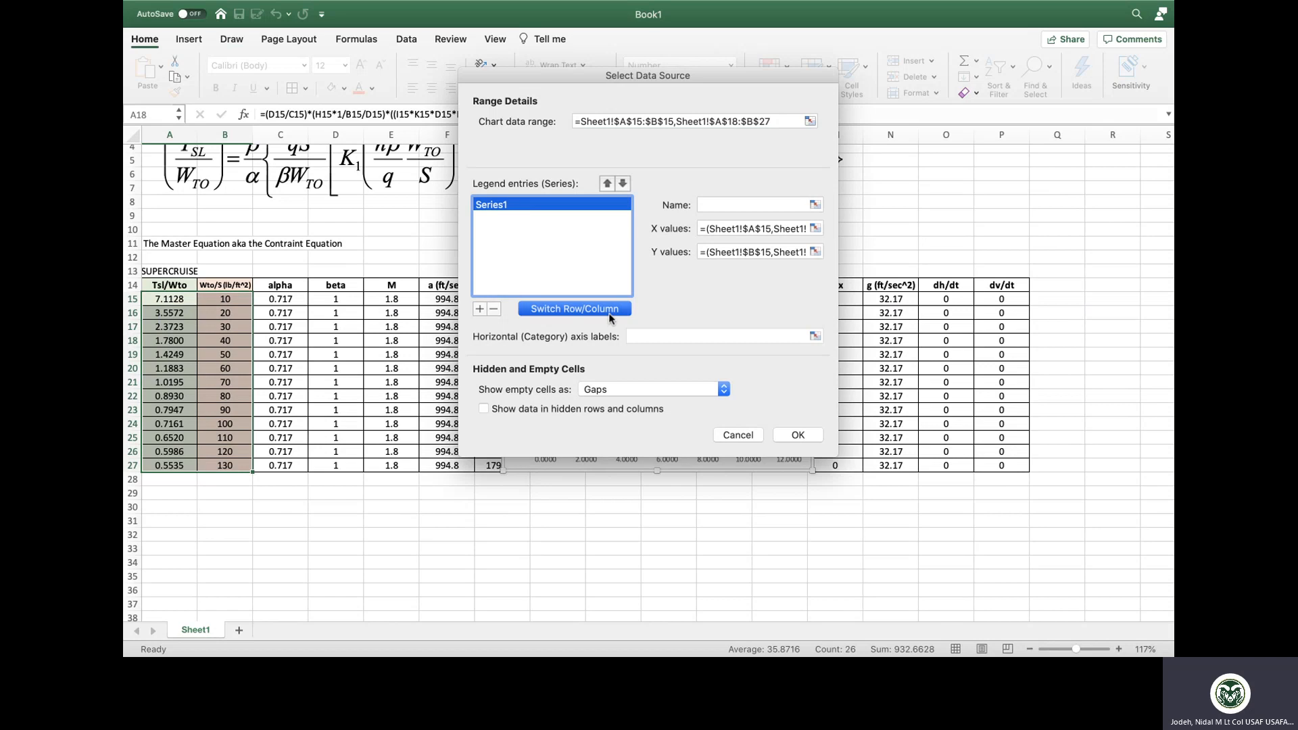
- Set the series' X values to B15:B27 and its Y values to A15:A27, and apply the data source
{"action": "left_click", "coordinate": [816, 229]}
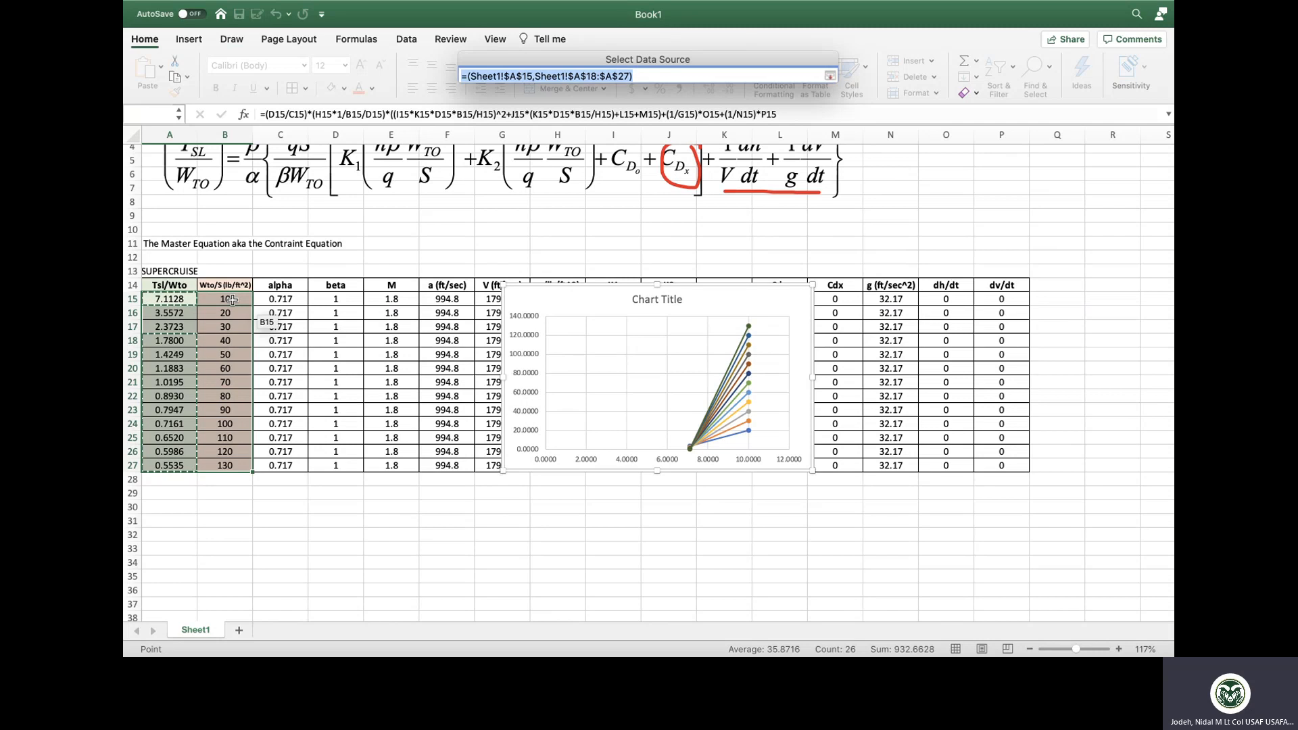
{"action": "left_click_drag", "start_coordinate": [232, 299], "coordinate": [234, 465]}
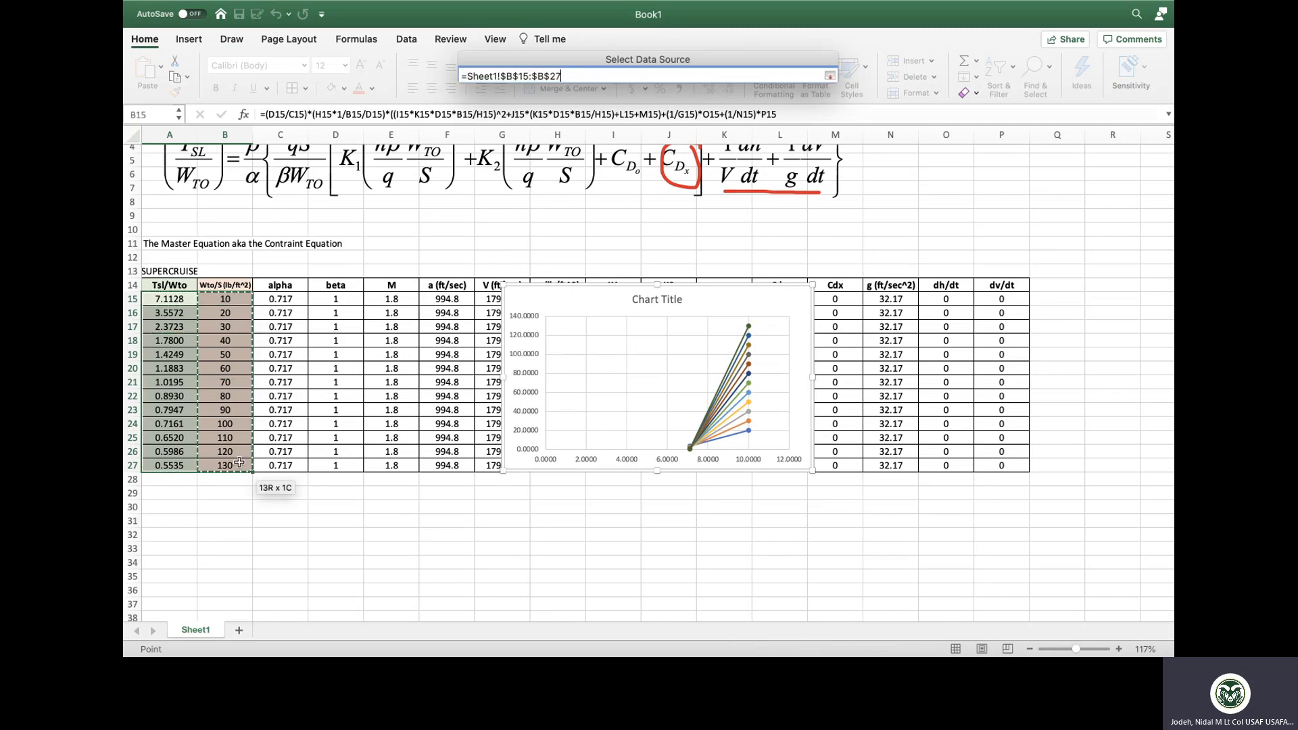
{"action": "left_click", "coordinate": [828, 78]}
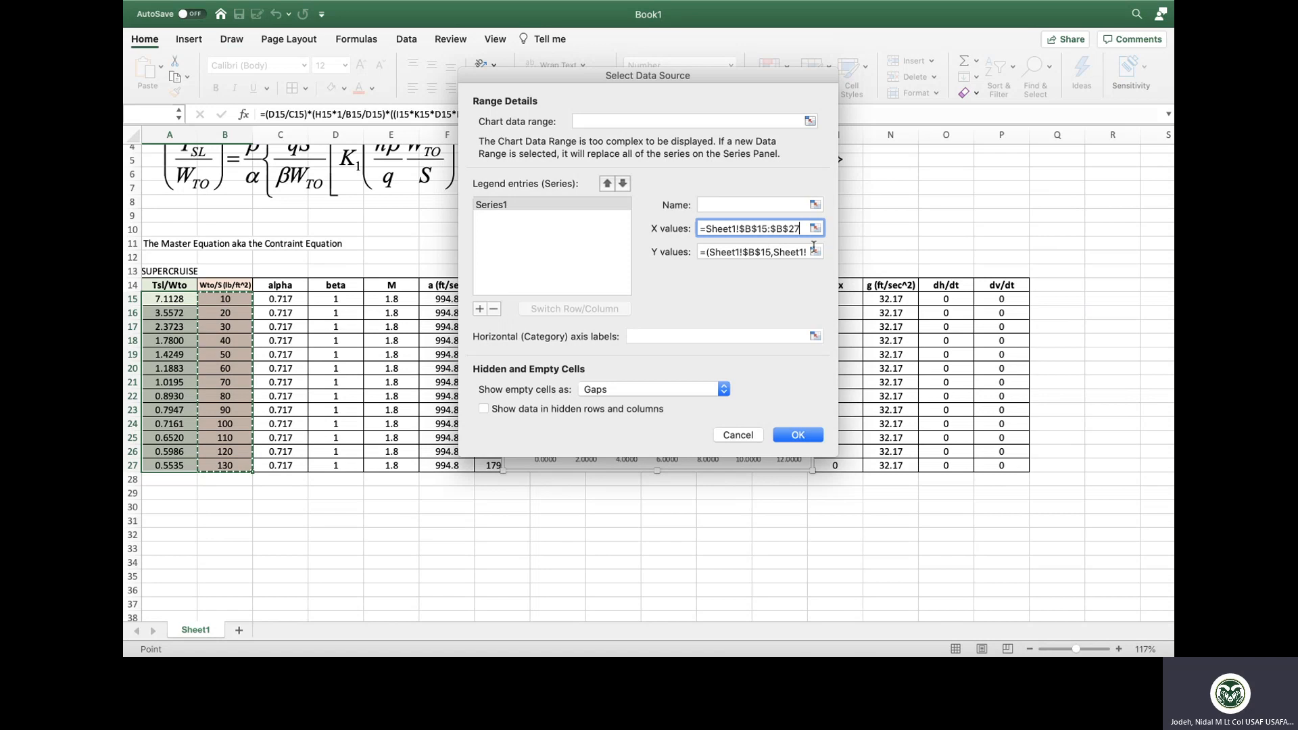
{"action": "left_click", "coordinate": [815, 251]}
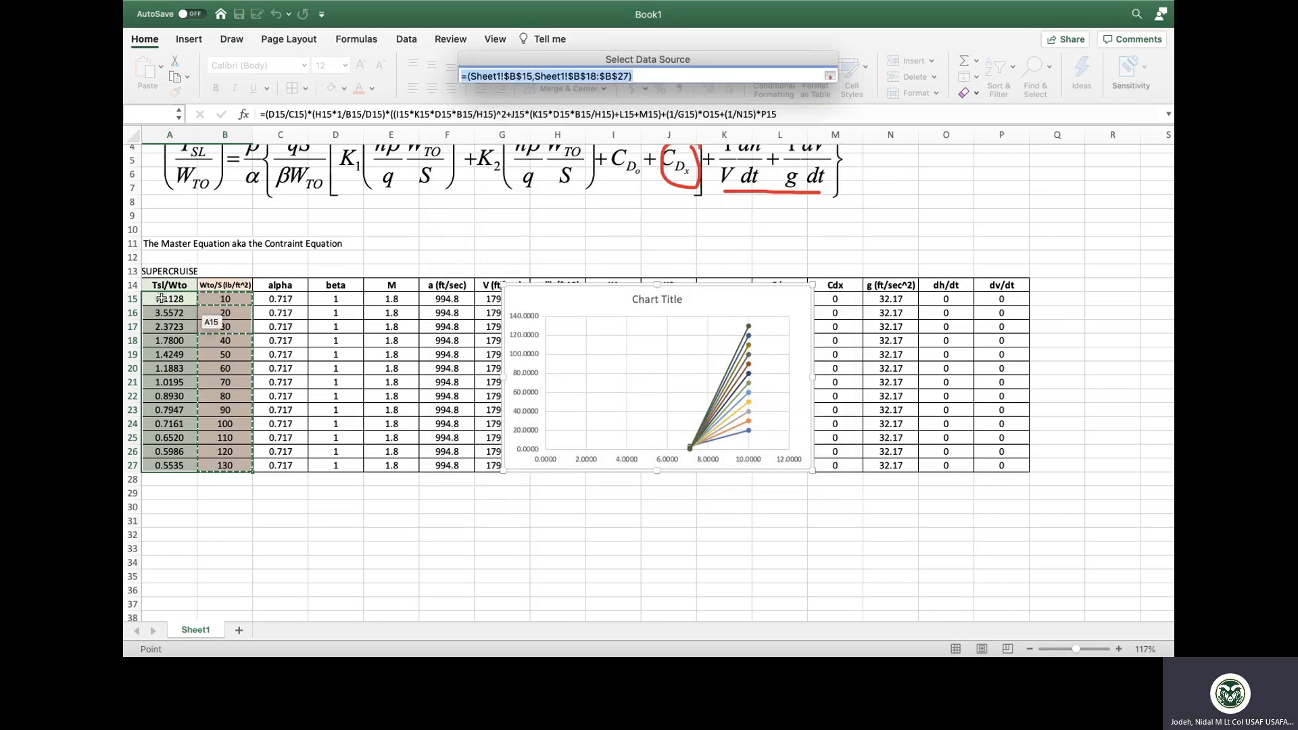
{"action": "left_click_drag", "start_coordinate": [162, 298], "coordinate": [173, 464]}
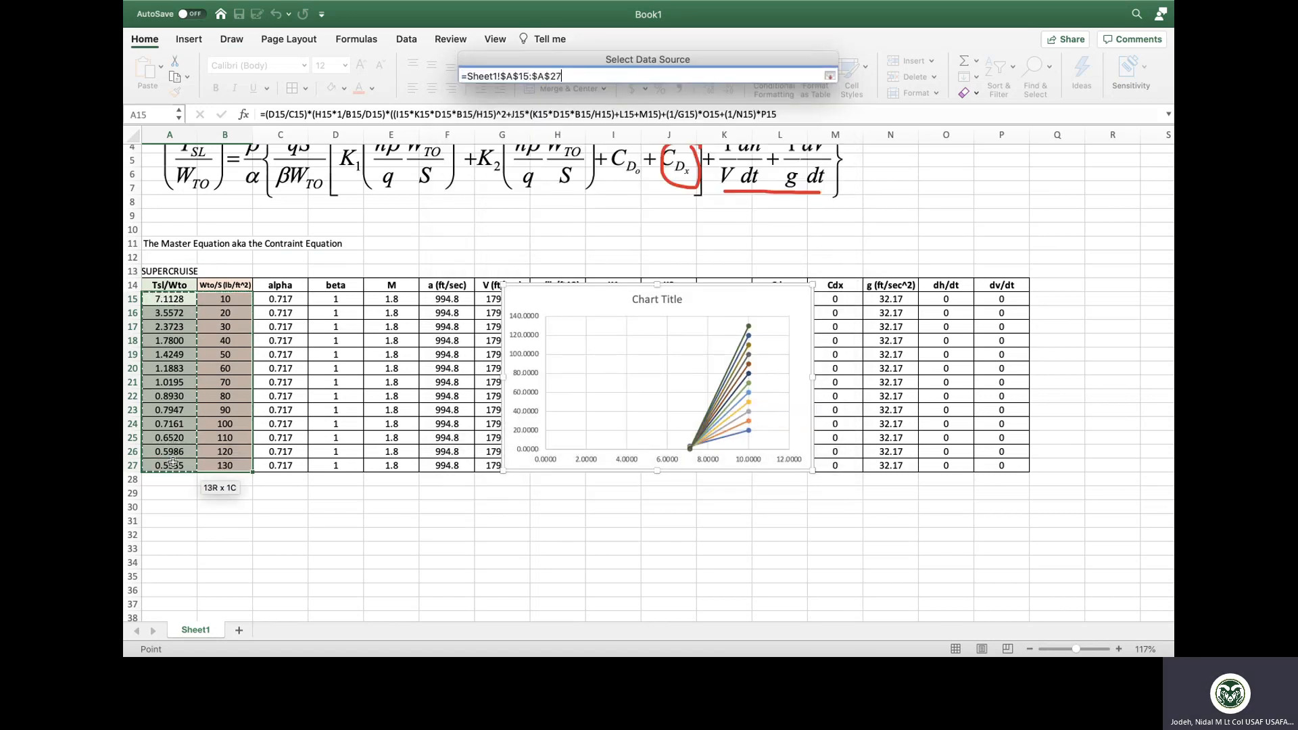
{"action": "left_click", "coordinate": [829, 76]}
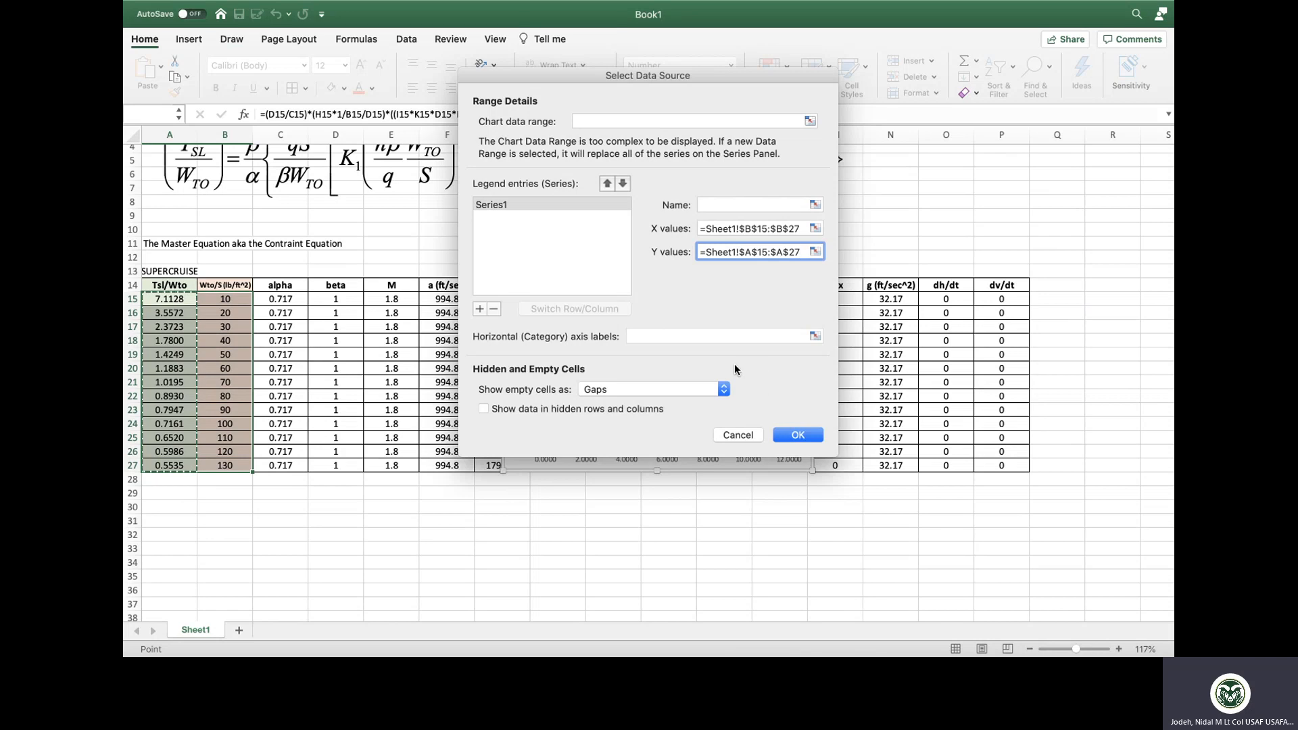
{"action": "left_click", "coordinate": [806, 441]}
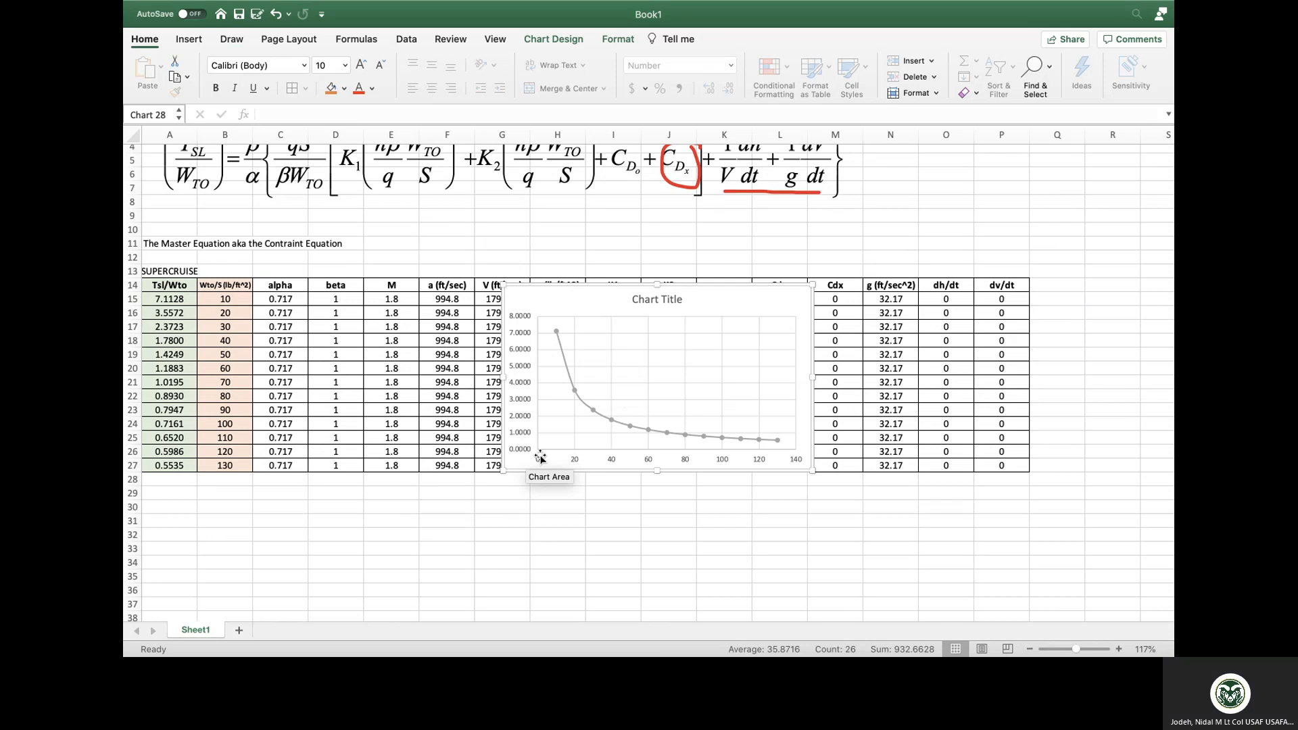
- Enlarge the chart up to about row 10 and name its data series "Supercuise"
{"action": "left_click_drag", "start_coordinate": [813, 285], "coordinate": [908, 223]}
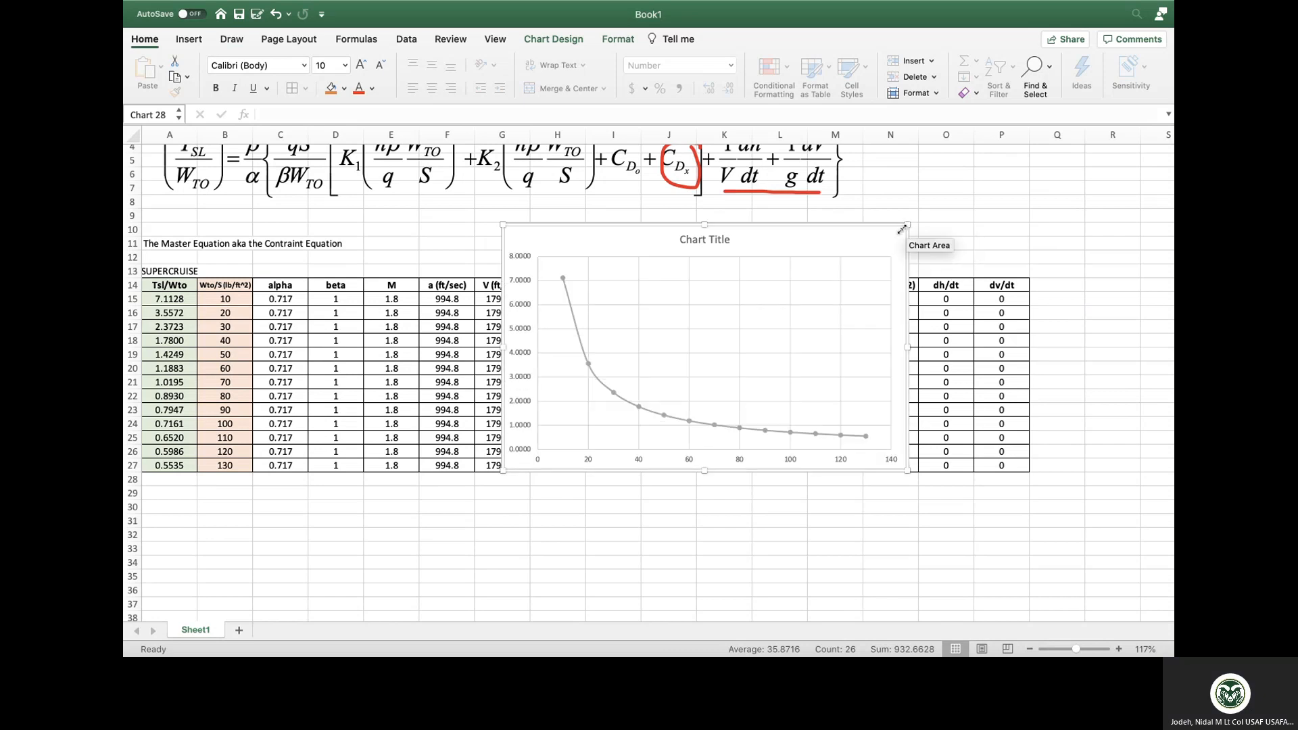
{"action": "right_click", "coordinate": [810, 240]}
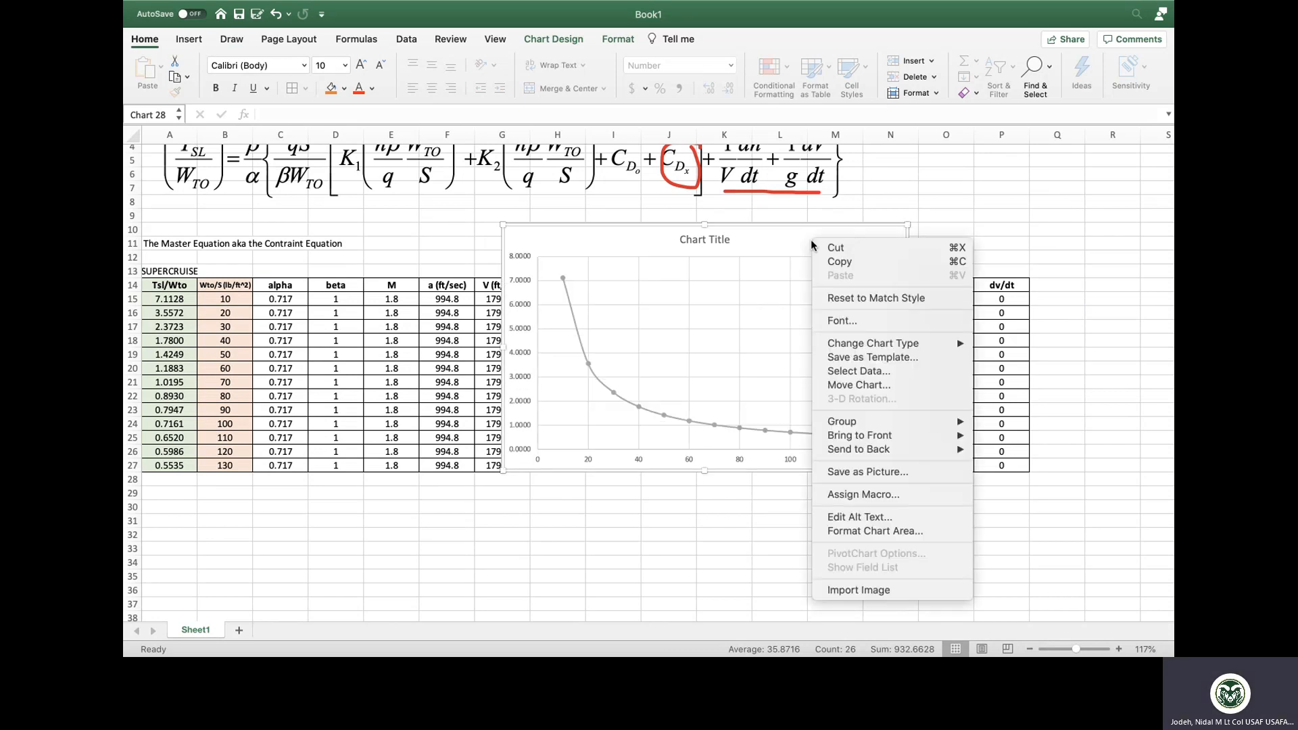
{"action": "left_click", "coordinate": [864, 368]}
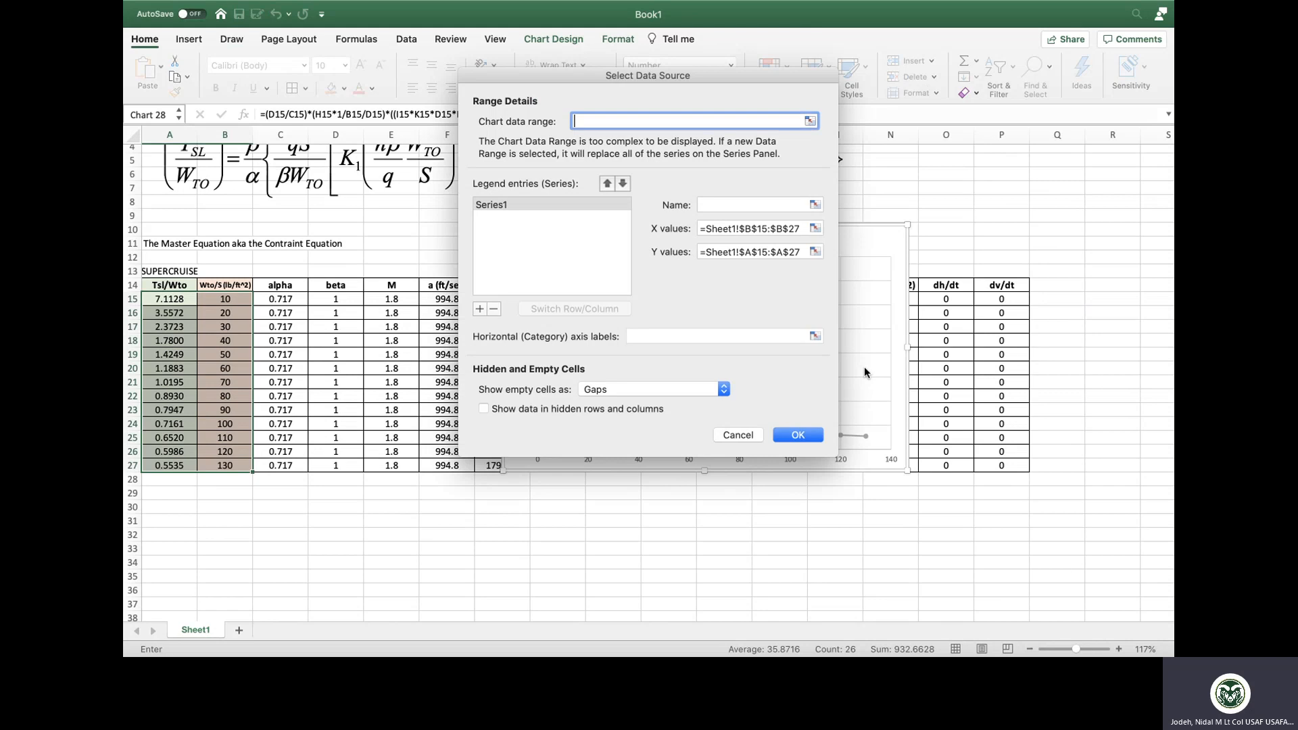
{"action": "left_click", "coordinate": [537, 203]}
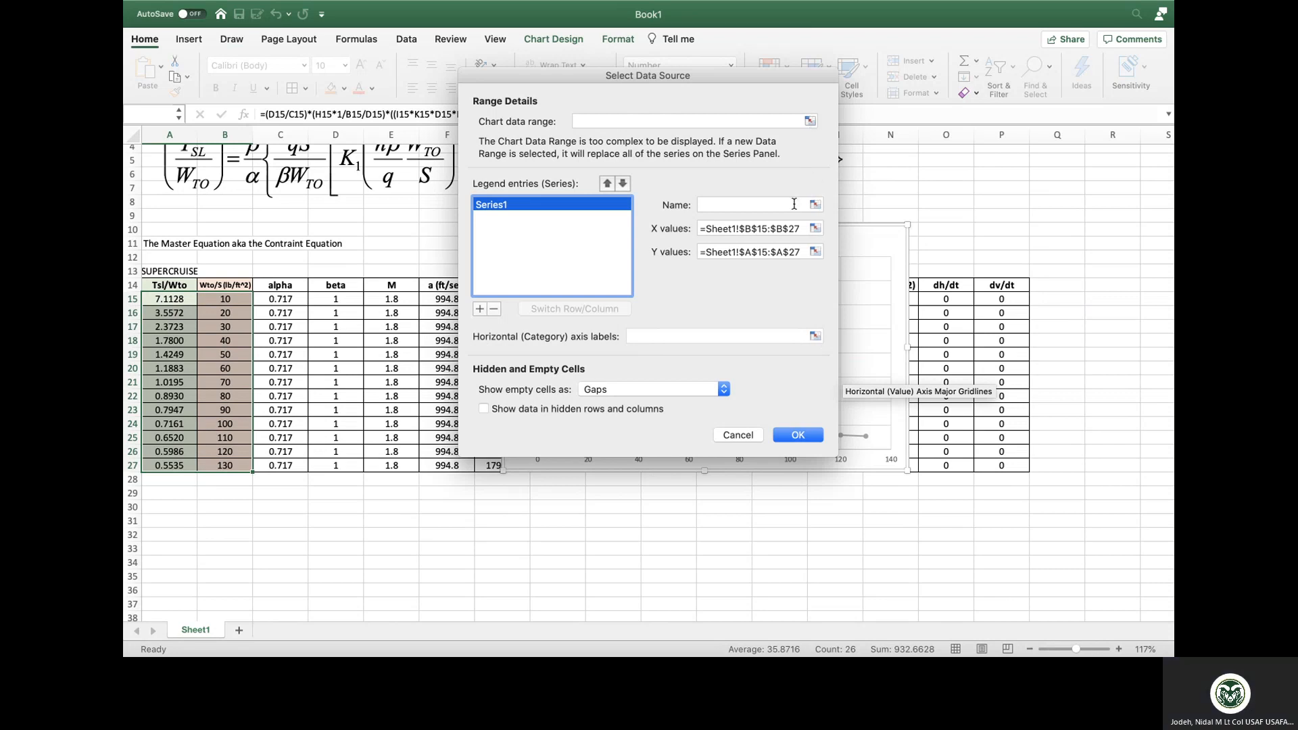
{"action": "left_click", "coordinate": [795, 204]}
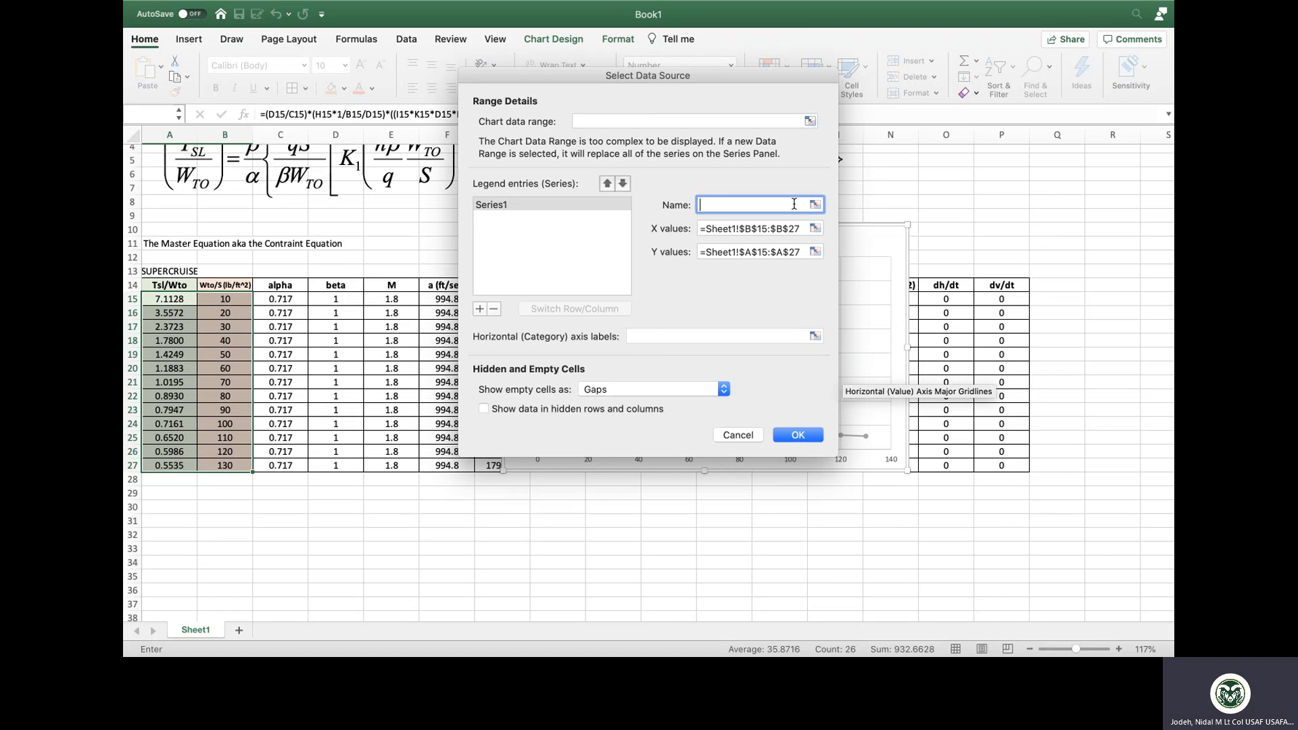
{"action": "type", "text": "Supercuise"}
{"action": "left_click", "coordinate": [511, 205]}
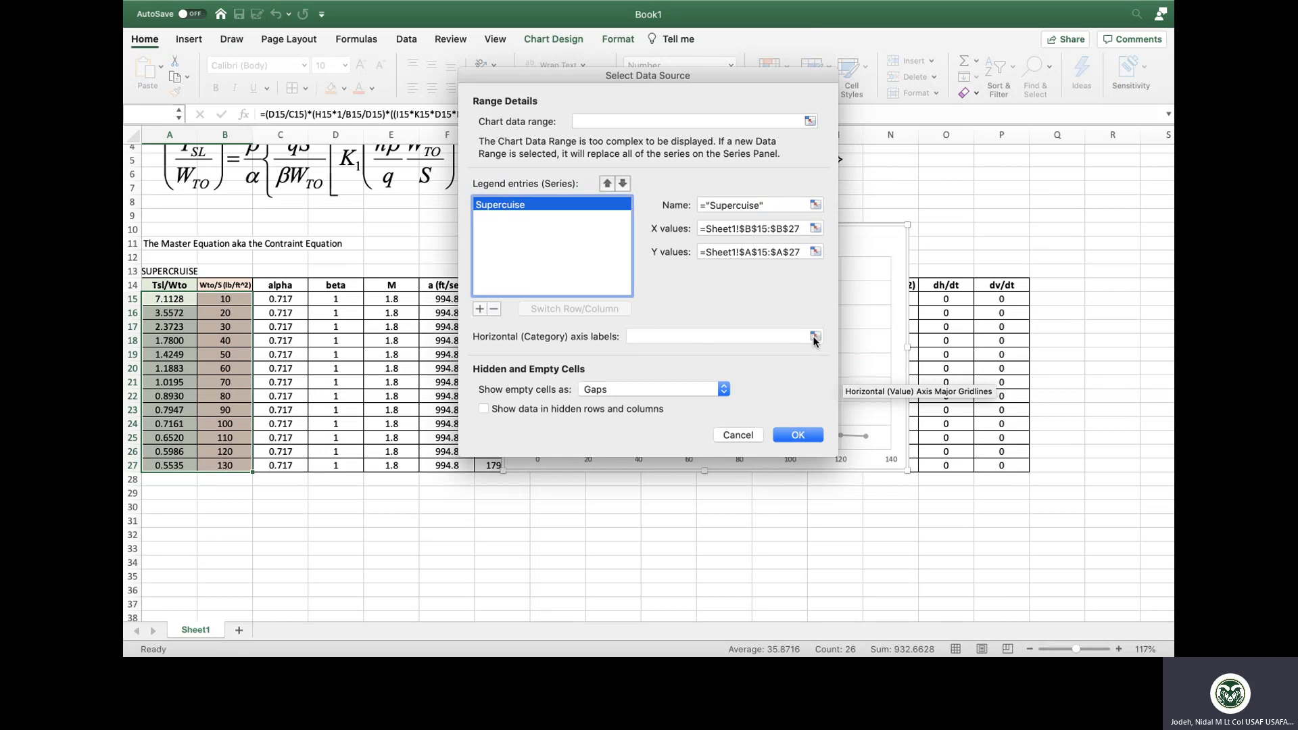
{"action": "left_click", "coordinate": [799, 436]}
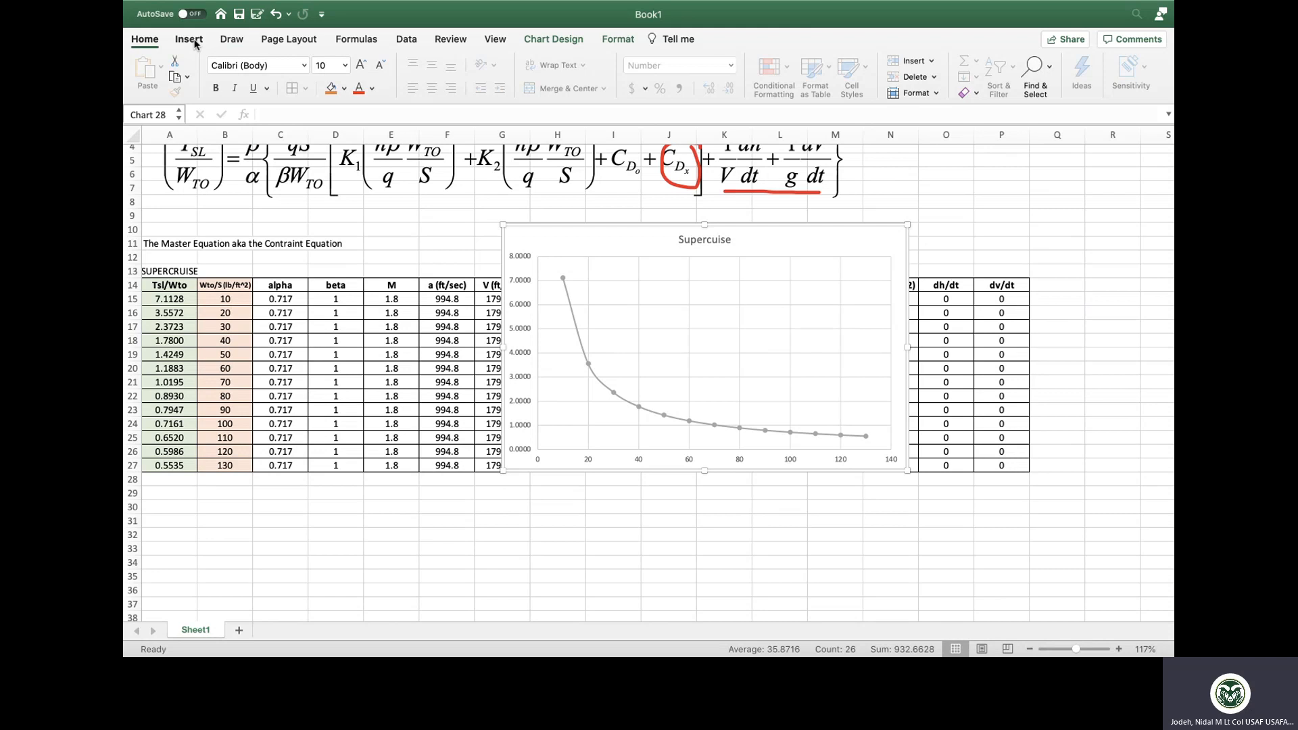
- Apply the dark chart style with the second Colorful palette to the Supercuise chart
{"action": "left_click", "coordinate": [554, 39]}
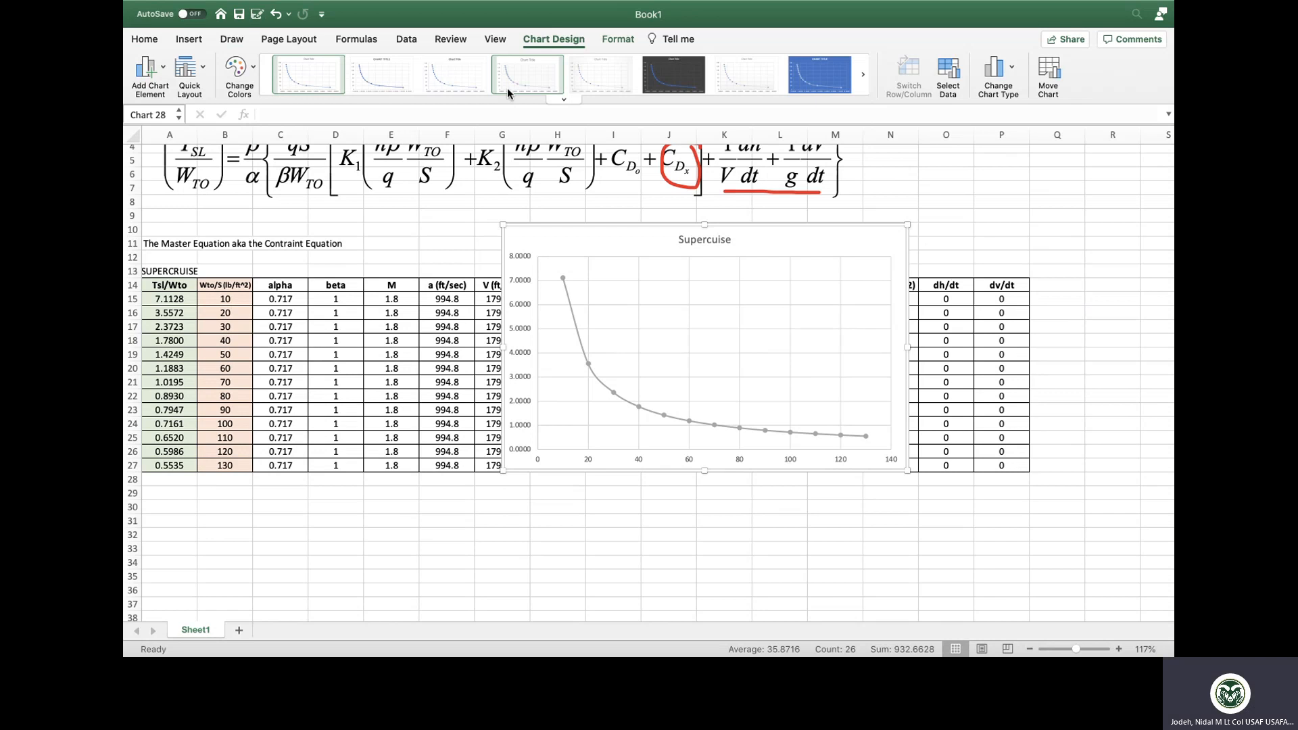
{"action": "left_click", "coordinate": [673, 75]}
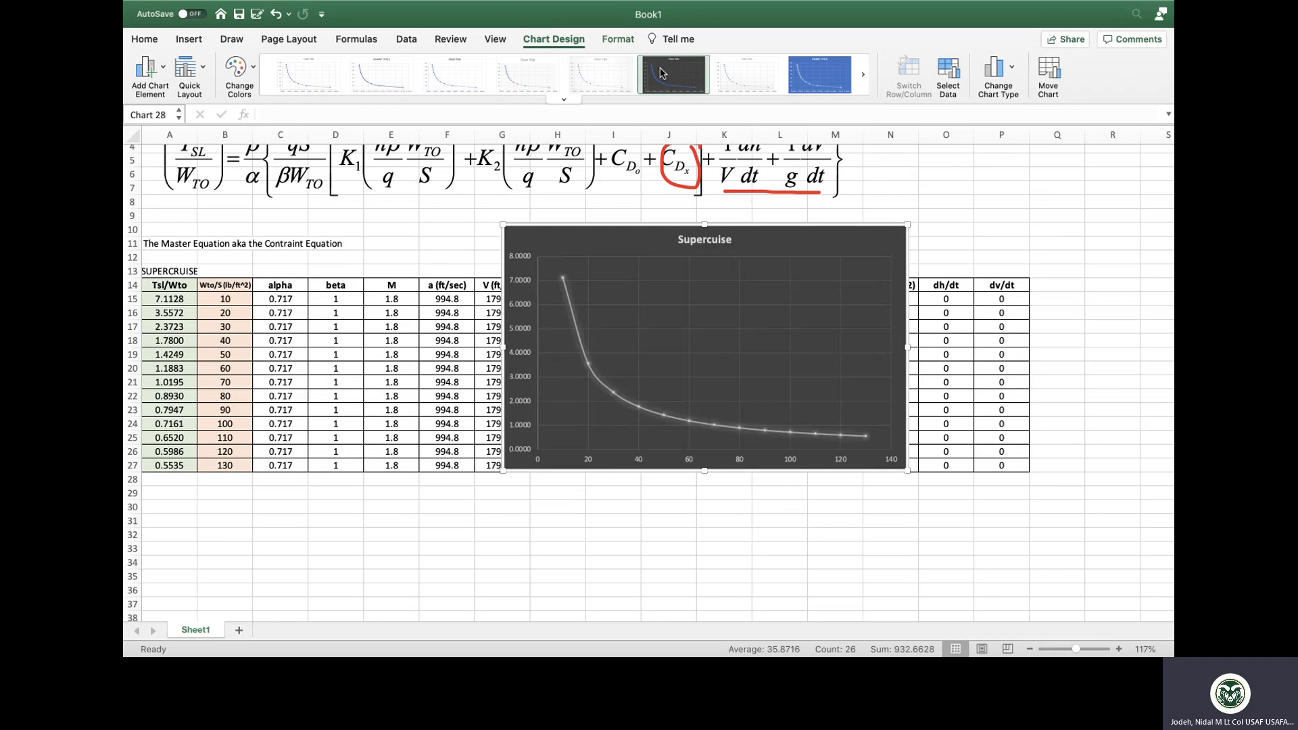
{"action": "left_click", "coordinate": [235, 68]}
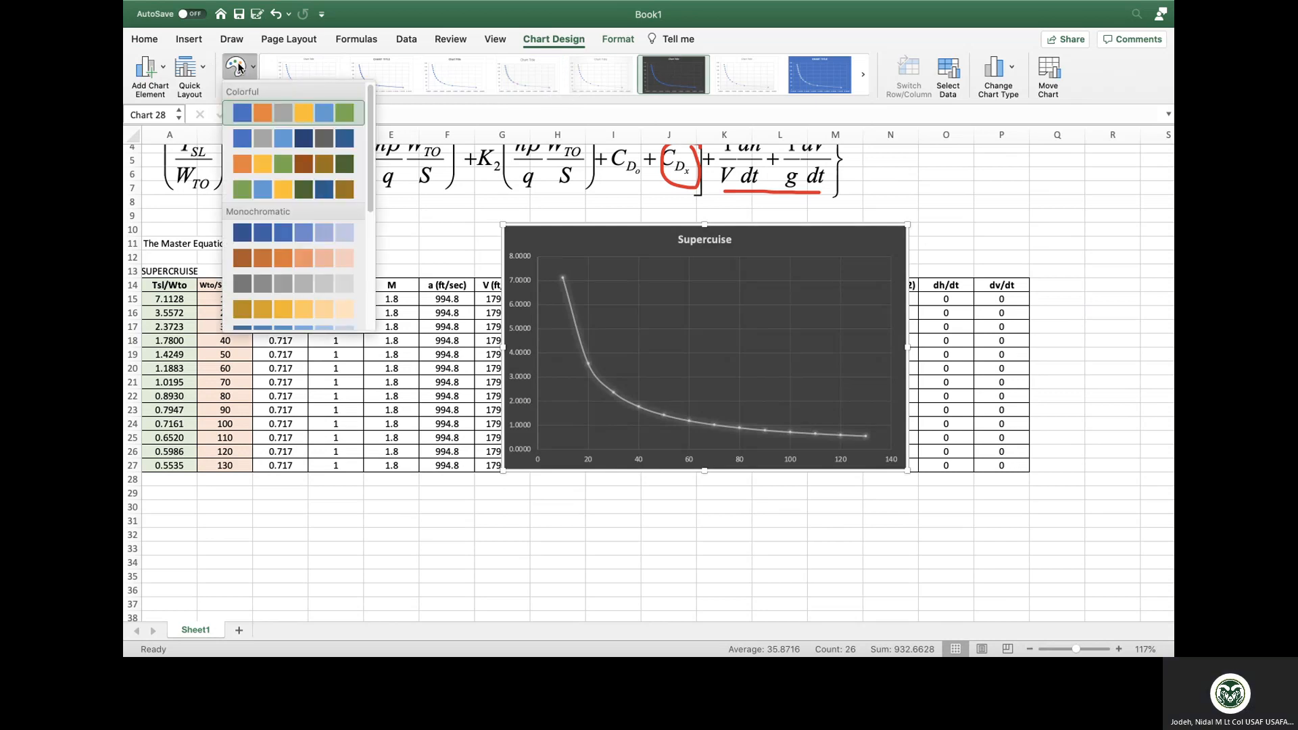
{"action": "left_click", "coordinate": [261, 142]}
- Try the quick layout with a trendline equation, and apply the first quick layout with axis titles and a legend instead
{"action": "left_click", "coordinate": [193, 80]}
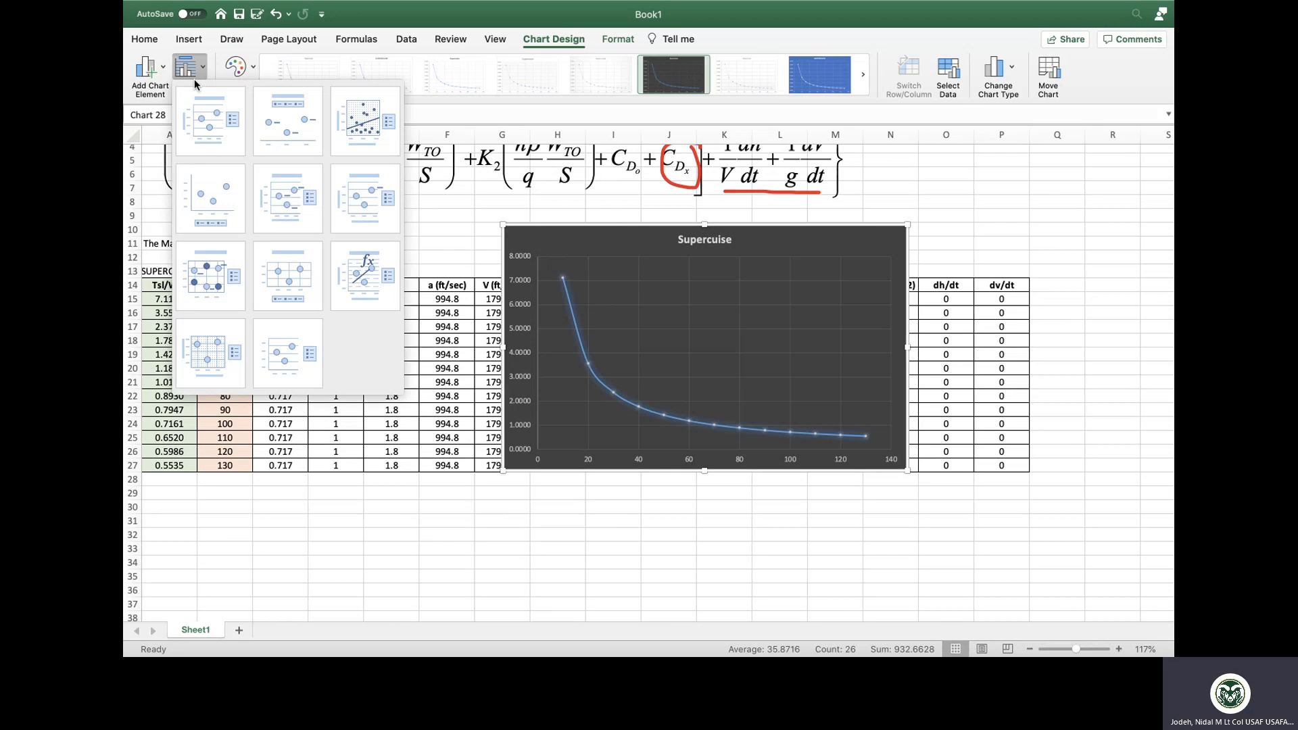
{"action": "left_click", "coordinate": [372, 275]}
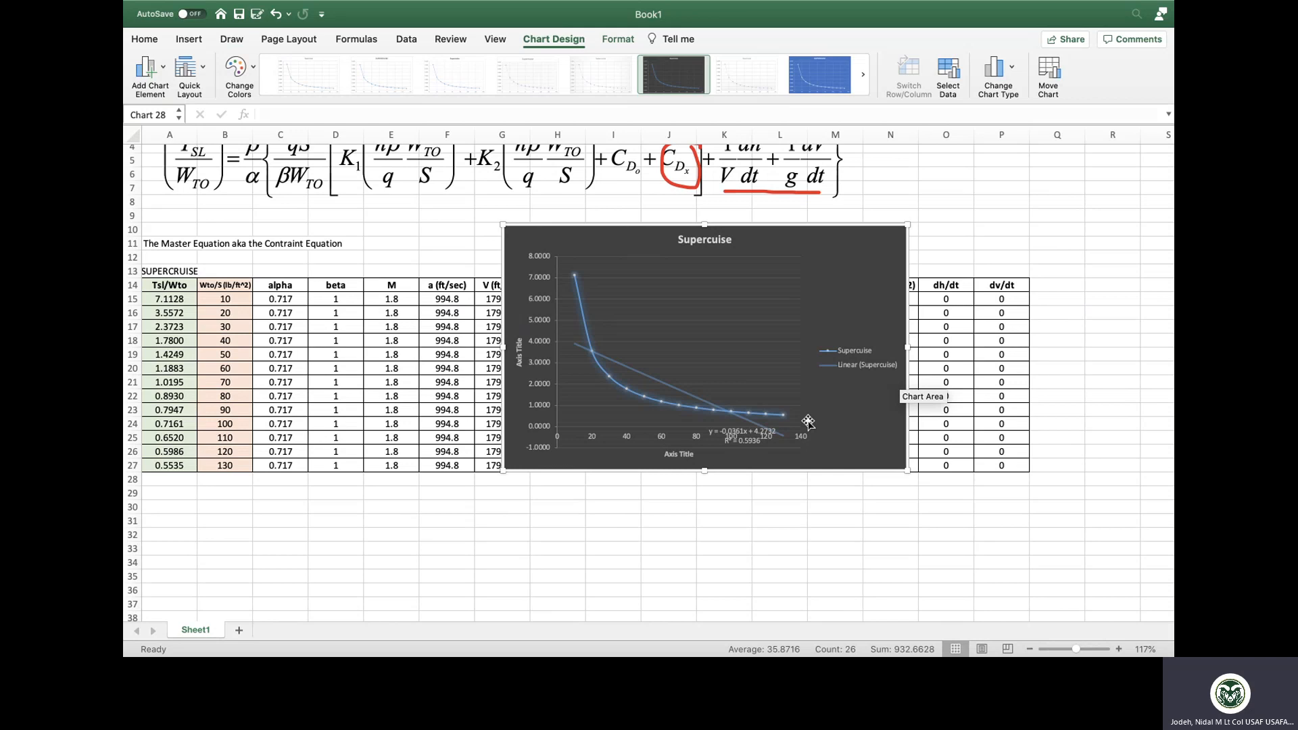
{"action": "left_click", "coordinate": [189, 70]}
{"action": "left_click", "coordinate": [216, 124]}
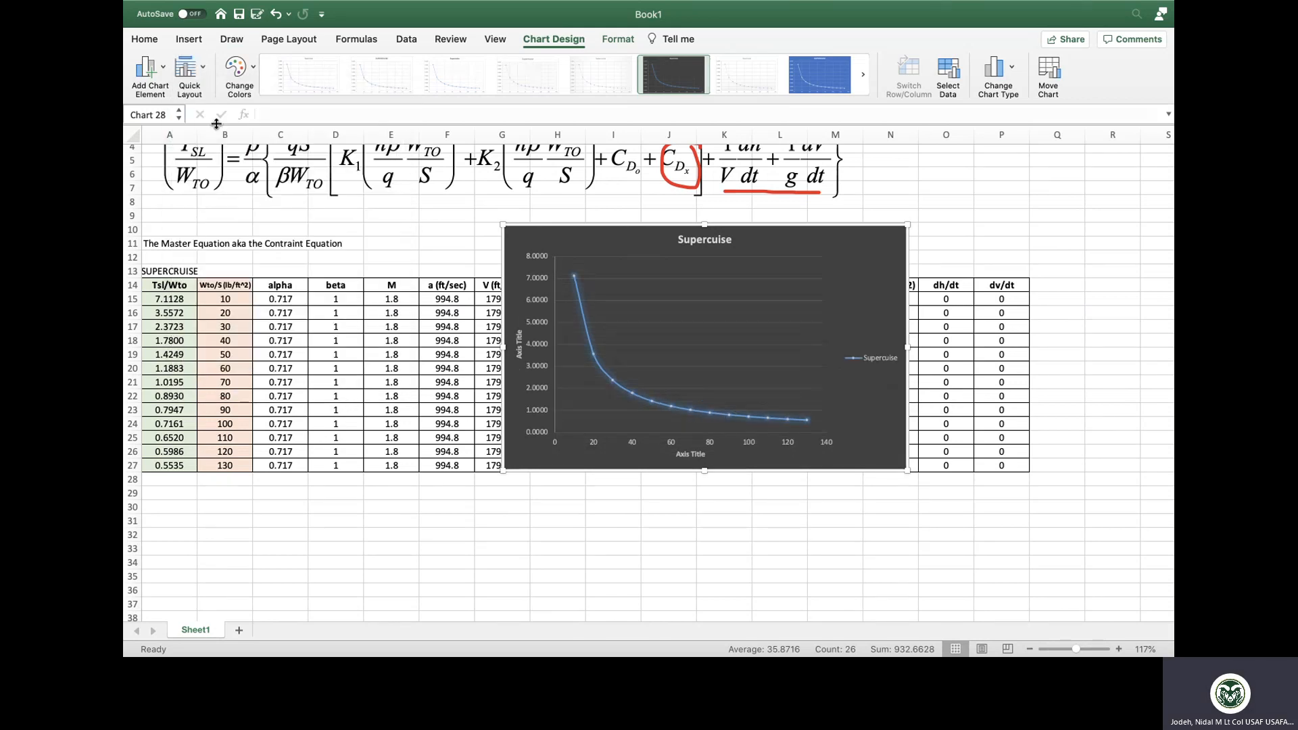
- Title the chart's horizontal axis "Wto/S" and its vertical axis "Tsl/Wto"
{"action": "left_click", "coordinate": [691, 452]}
{"action": "triple_click", "coordinate": [691, 453]}
{"action": "type", "text": "Wto/S"}
{"action": "double_click", "coordinate": [521, 347]}
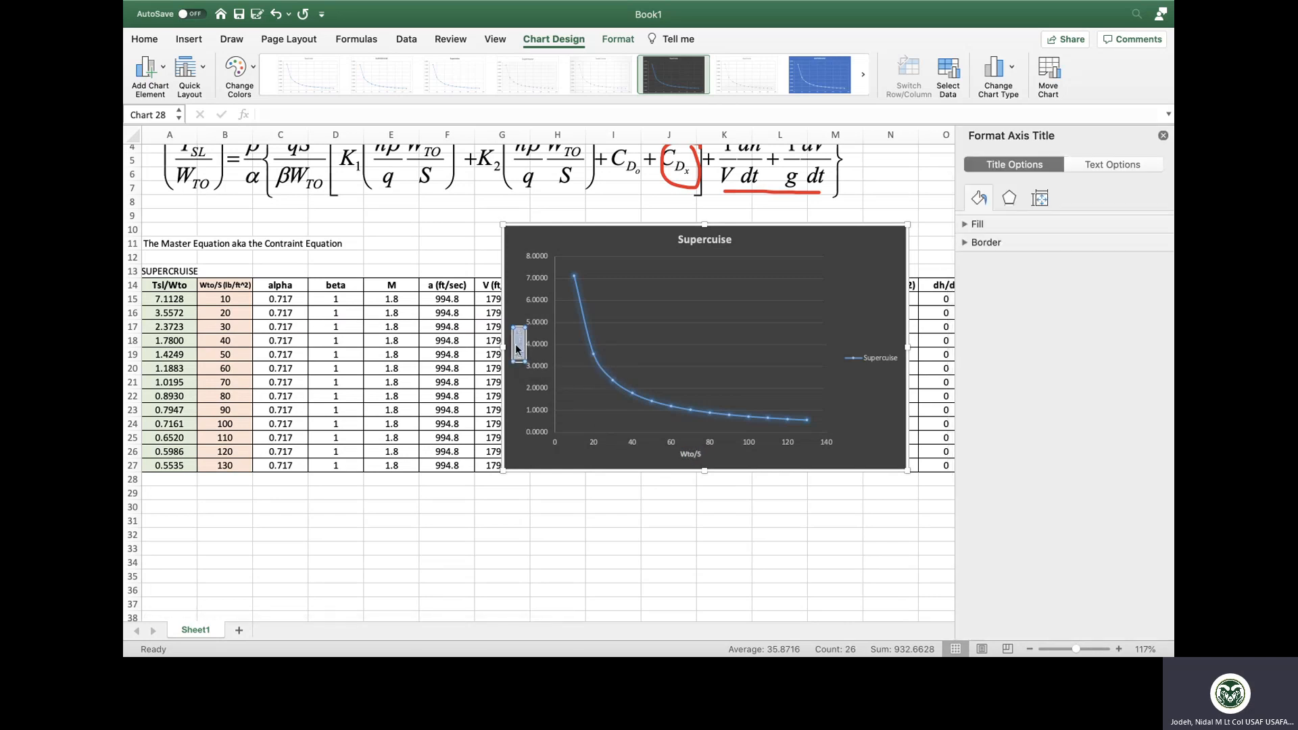
{"action": "type", "text": "Tsl/Wto"}
{"action": "left_click", "coordinate": [546, 519]}
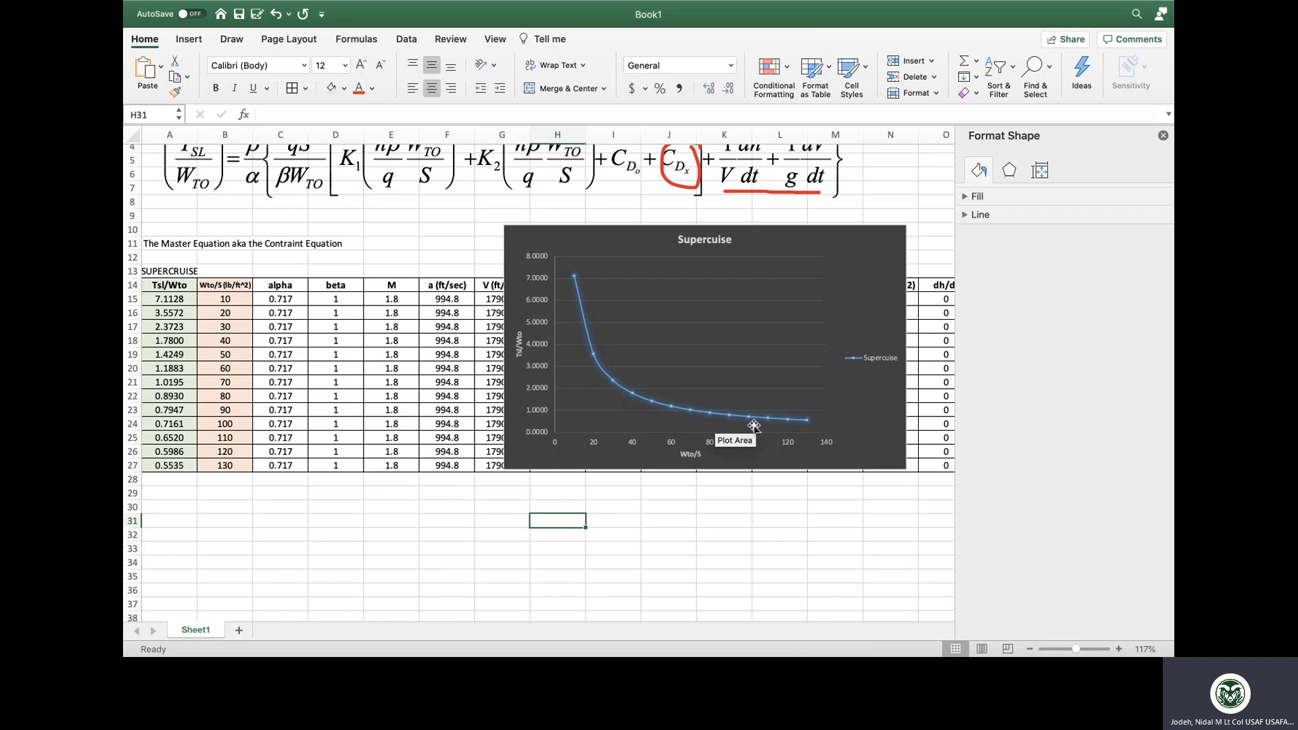
- Switch to the Jet10_YF-22(1).xls workbook and outline in red pen the region above the curves in the Constraint Diagram
{"action": "key", "text": "ctrl+Up"}
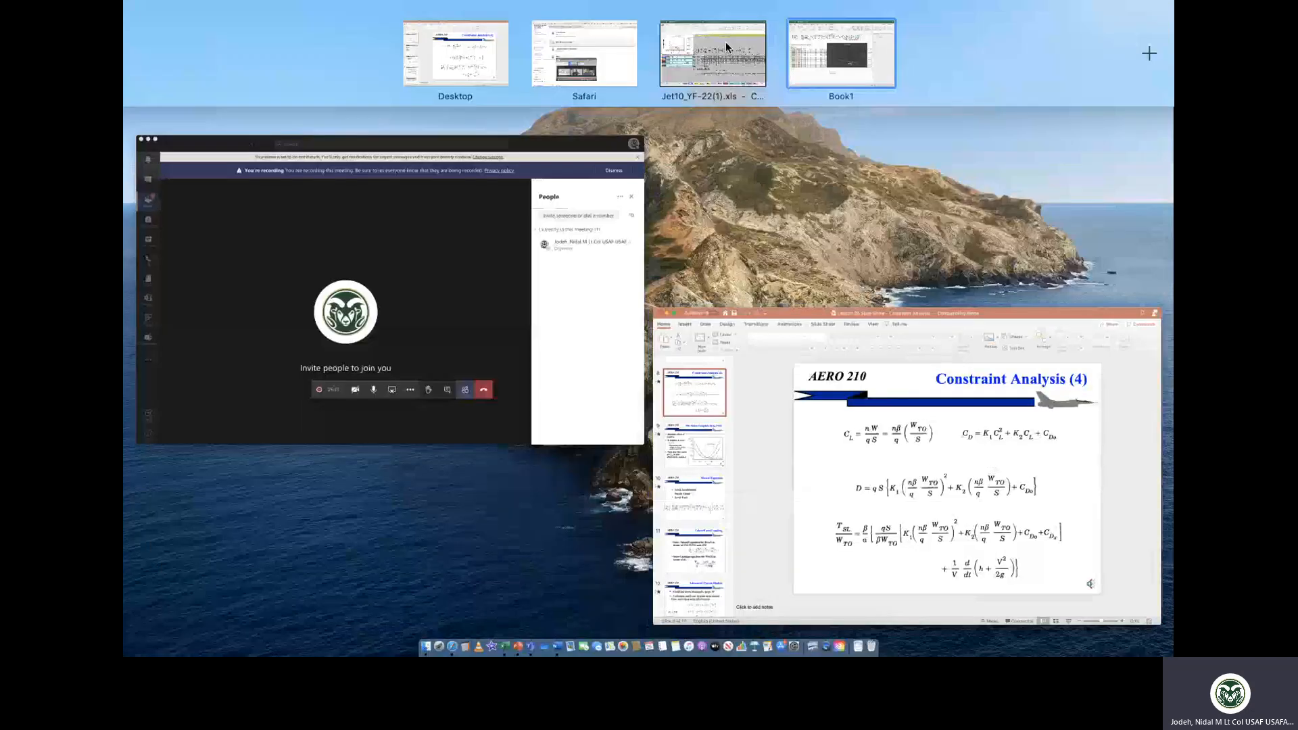
{"action": "left_click", "coordinate": [725, 42]}
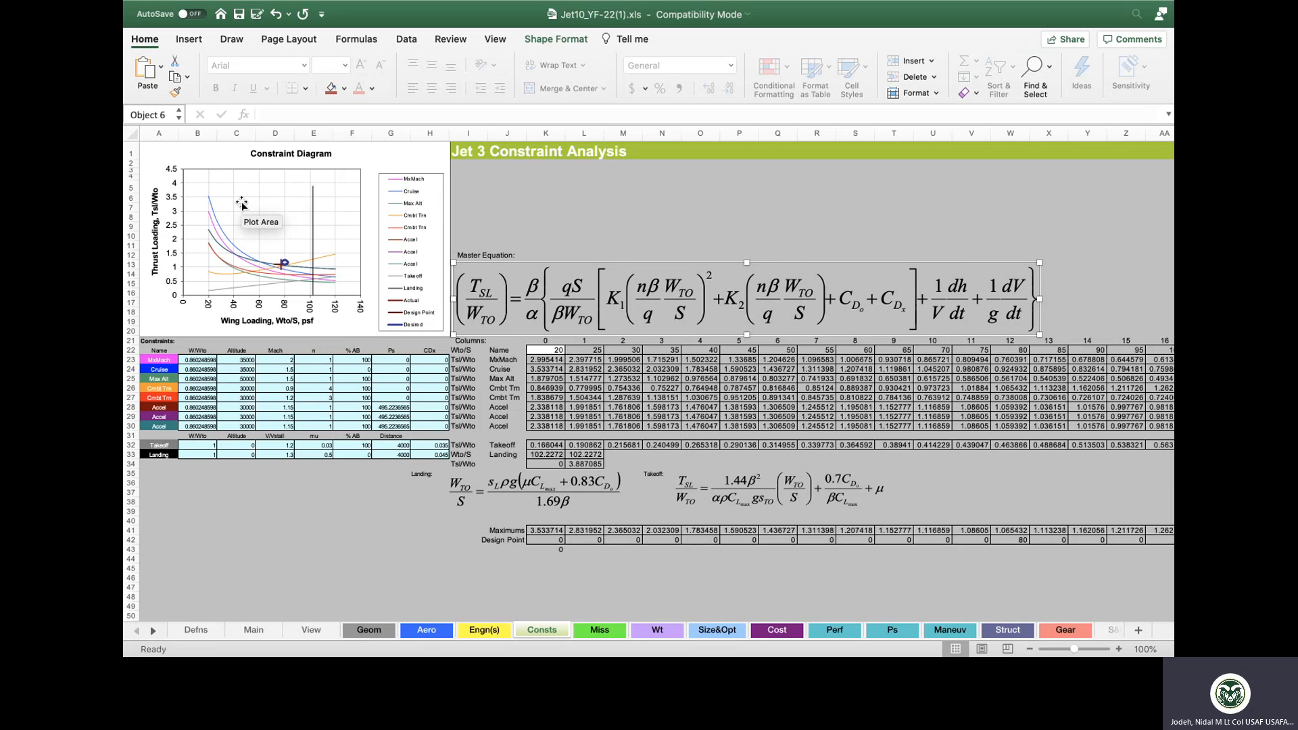
{"action": "left_click", "coordinate": [231, 41]}
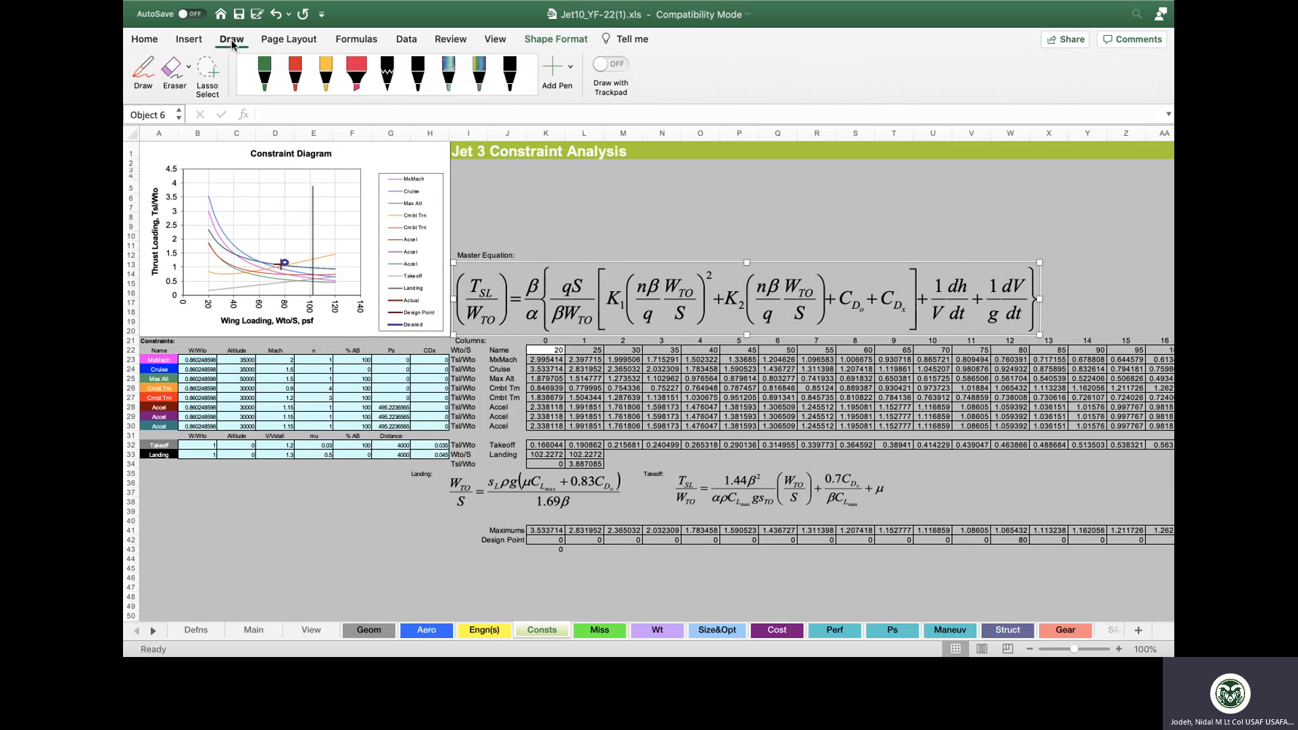
{"action": "left_click", "coordinate": [295, 73]}
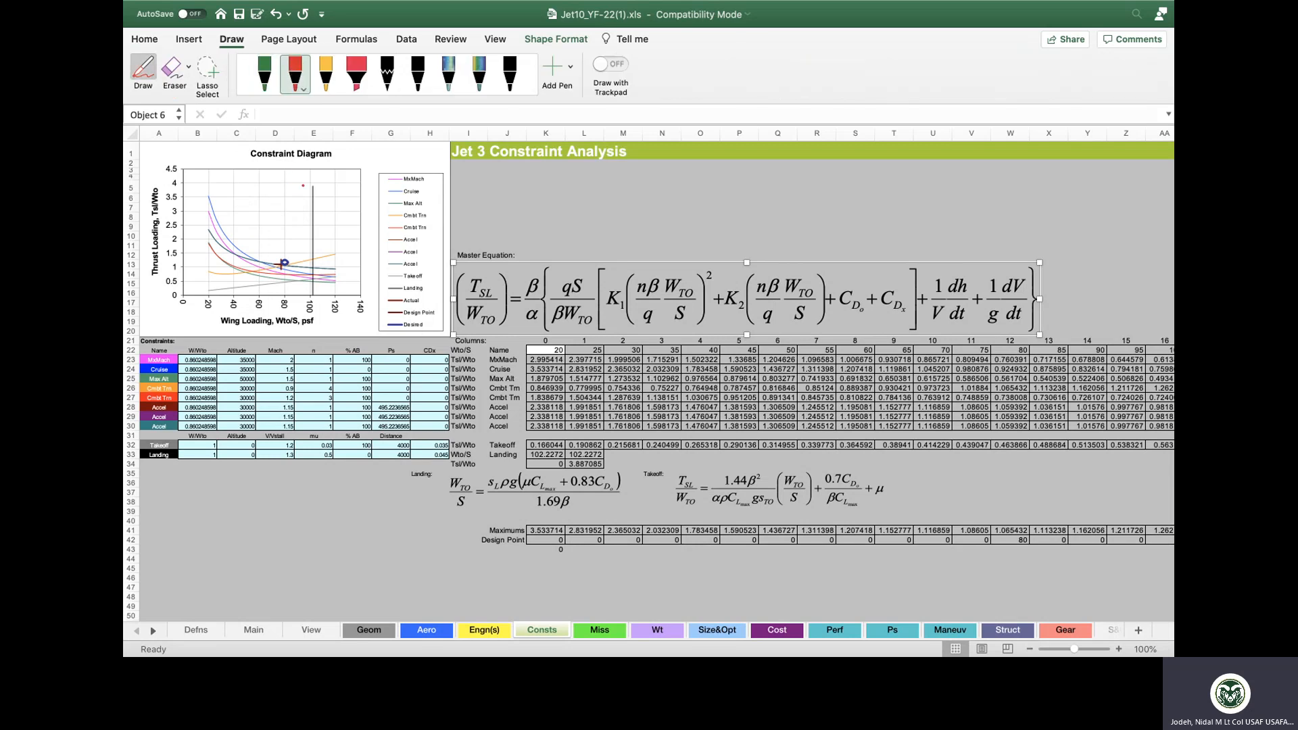
{"action": "mouse_move", "coordinate": [303, 185]}
{"action": "left_mouse_down"}
{"action": "mouse_move", "coordinate": [223, 188]}
{"action": "mouse_move", "coordinate": [222, 212]}
{"action": "mouse_move", "coordinate": [303, 251]}
{"action": "mouse_move", "coordinate": [303, 195]}
{"action": "left_mouse_up"}
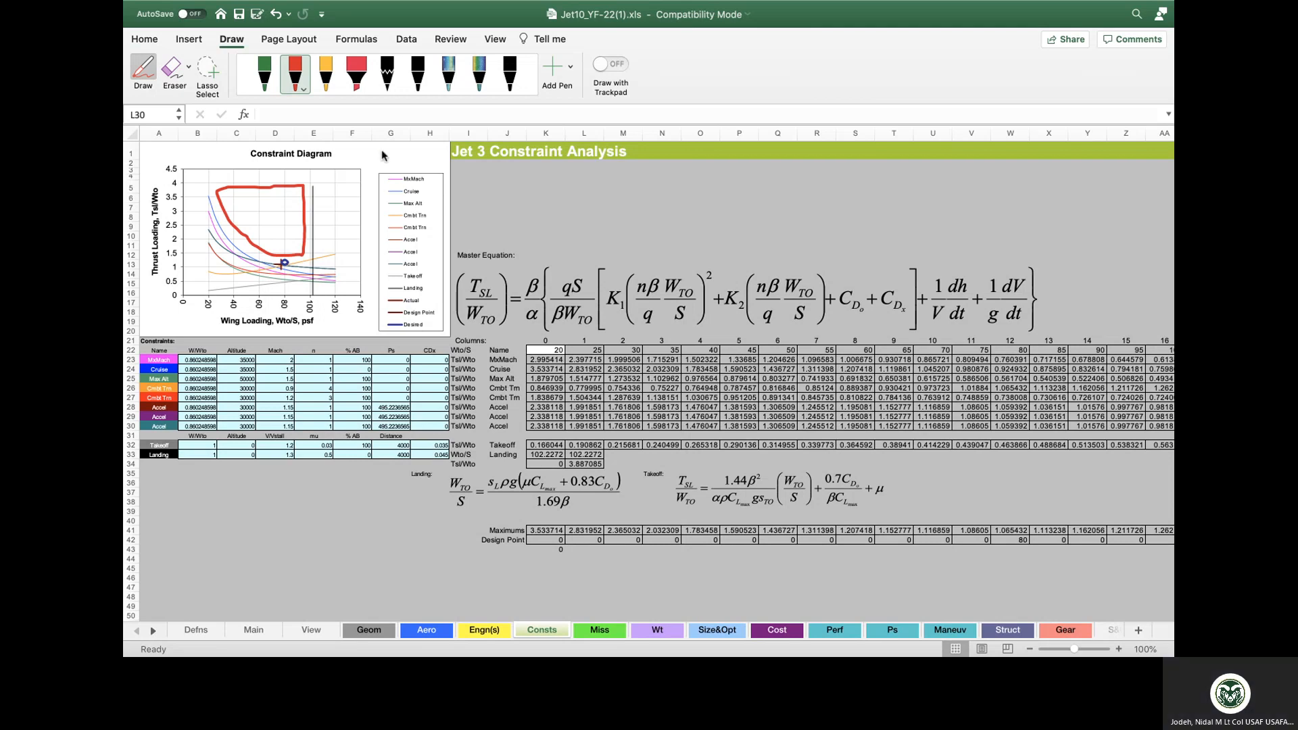
- Switch to the Book1 workbook and close the Format Shape pane
{"action": "key", "text": "ctrl+Up"}
{"action": "left_click", "coordinate": [827, 65]}
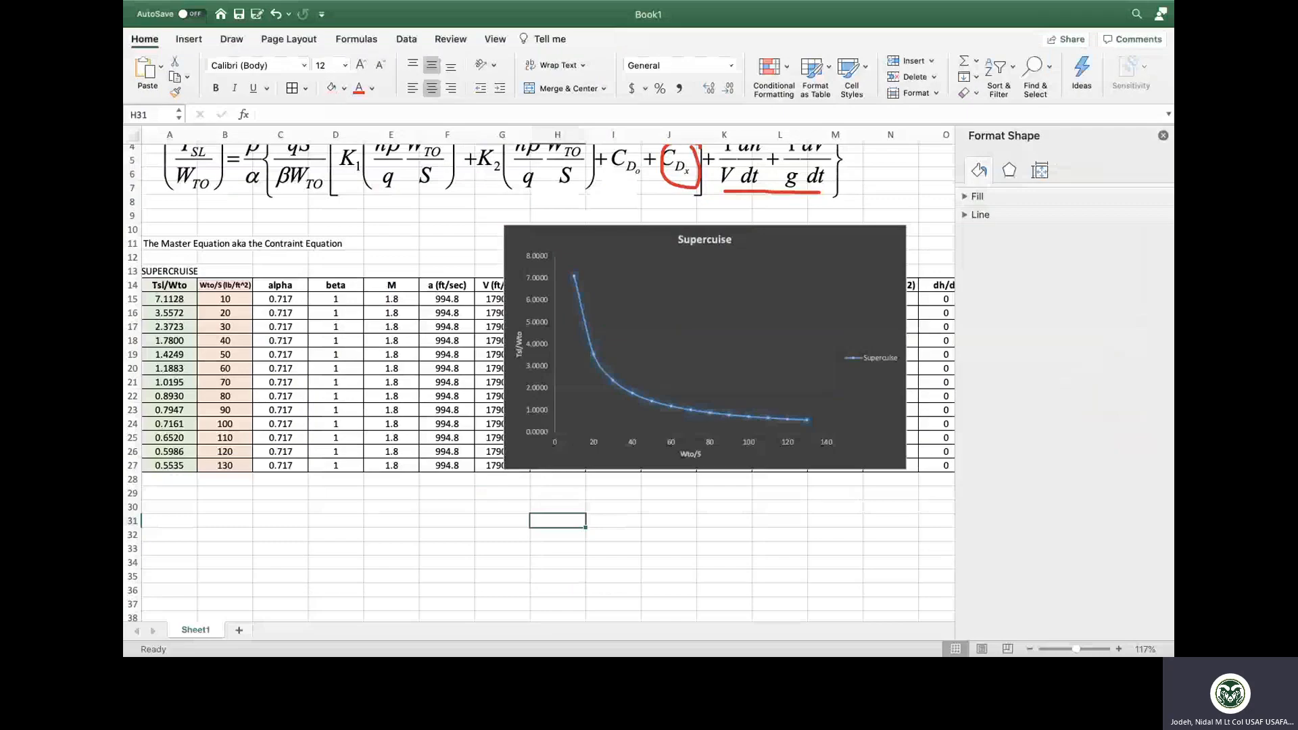
{"action": "left_click", "coordinate": [227, 39]}
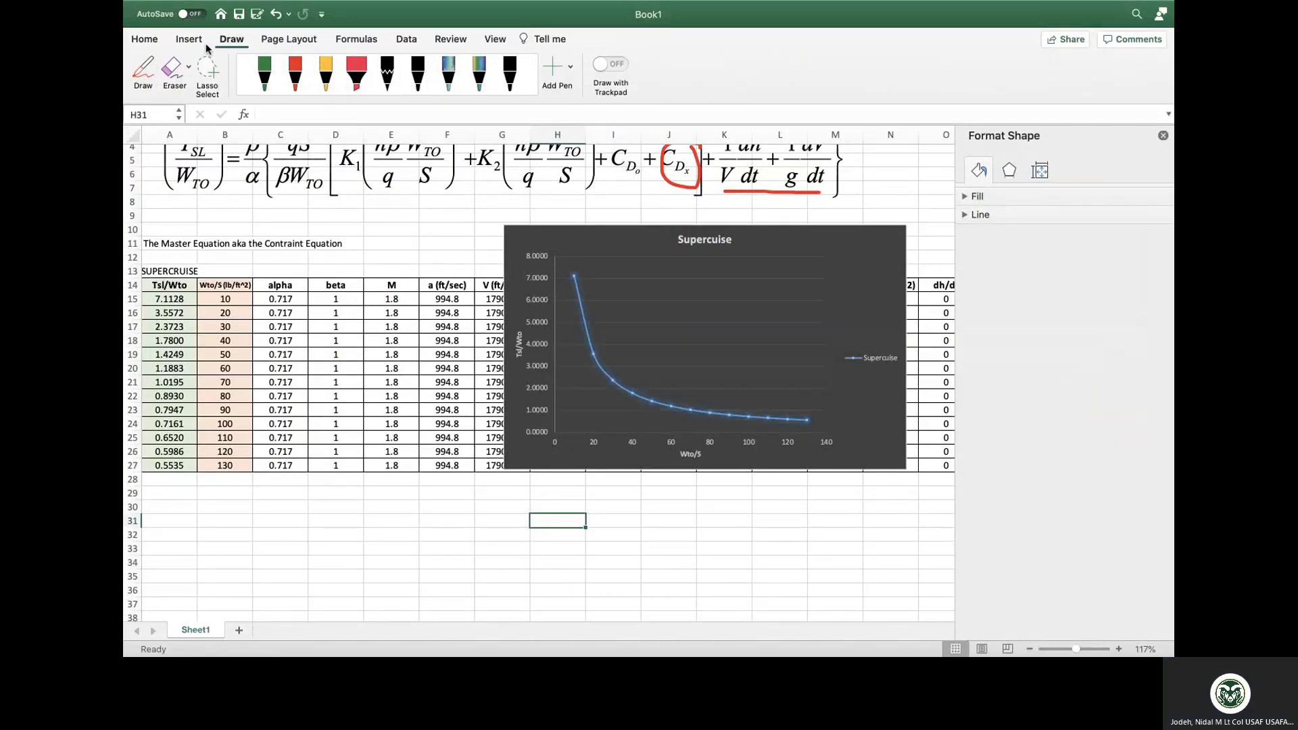
{"action": "left_click", "coordinate": [234, 49]}
{"action": "left_click", "coordinate": [151, 42]}
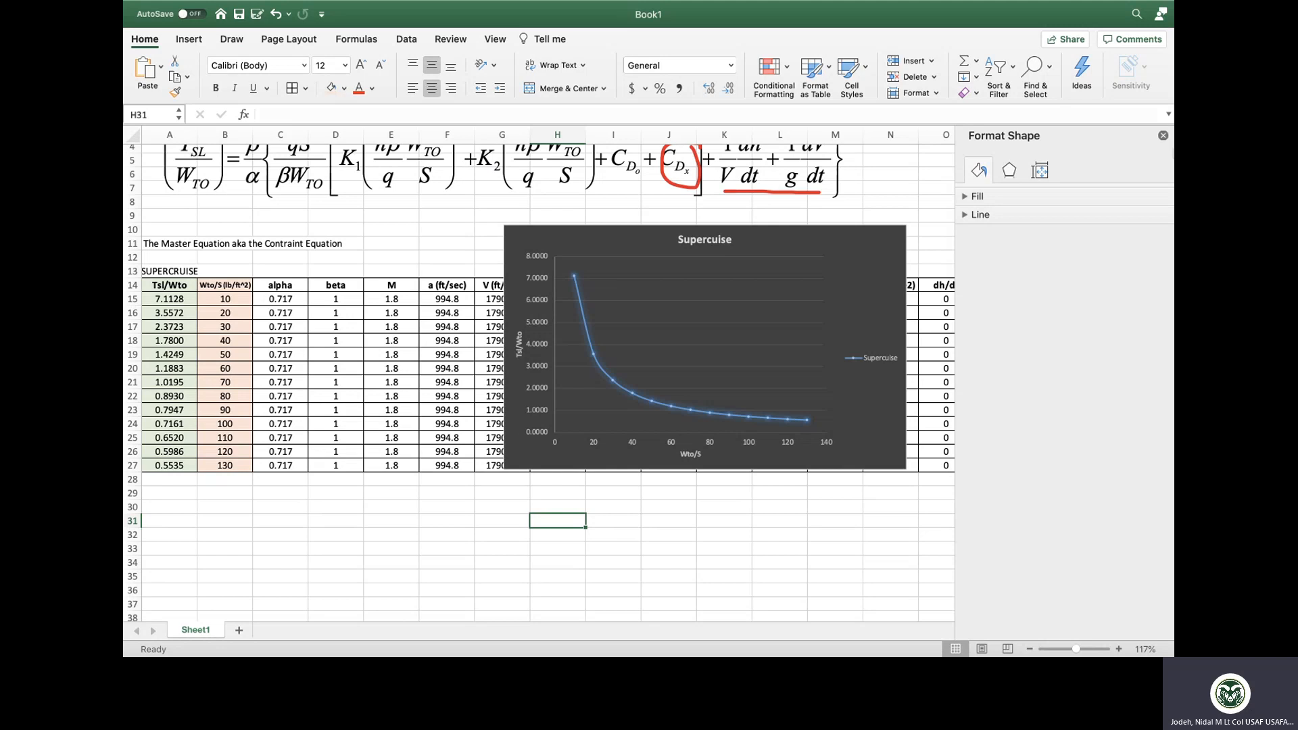
{"action": "left_click", "coordinate": [1164, 136]}
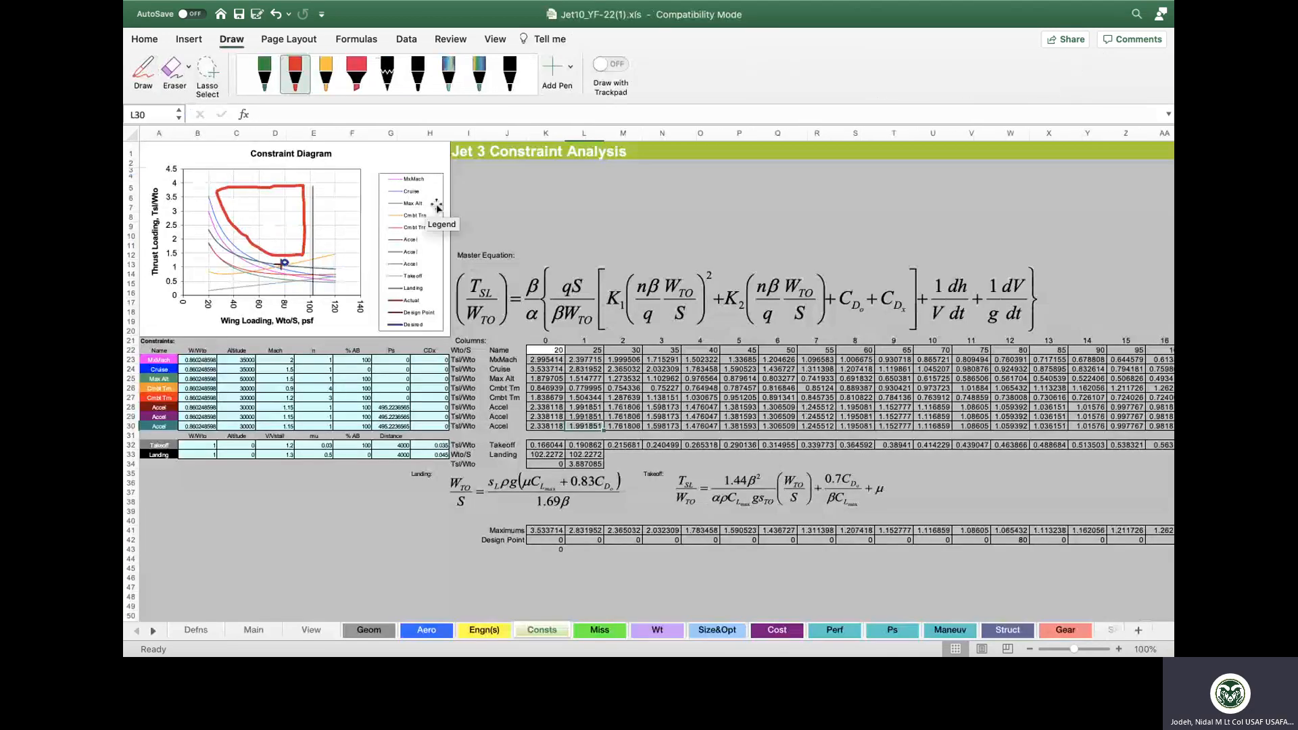
- Return to the Book1 workbook and move the Supercuise chart below the SUPERCRUISE table so the columns it covers are free
{"action": "key", "text": "ctrl+Up"}
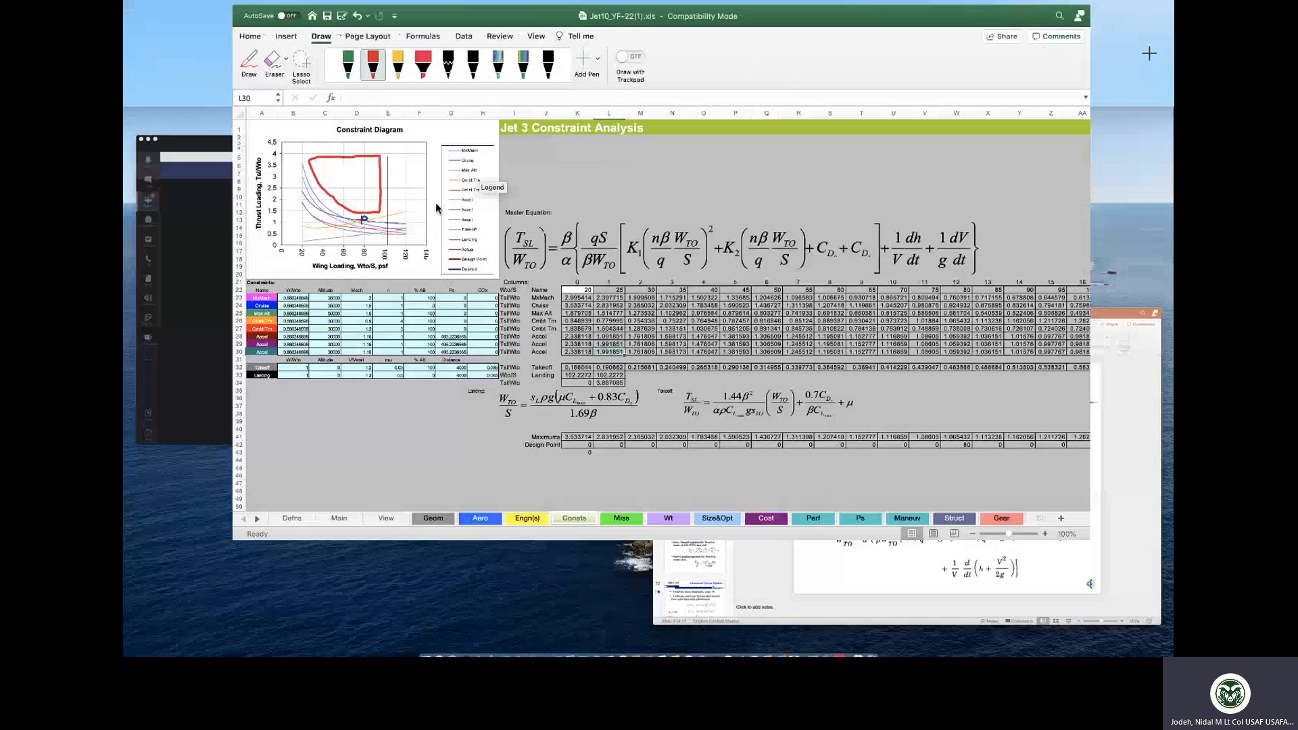
{"action": "left_click", "coordinate": [825, 39]}
{"action": "left_click", "coordinate": [862, 272]}
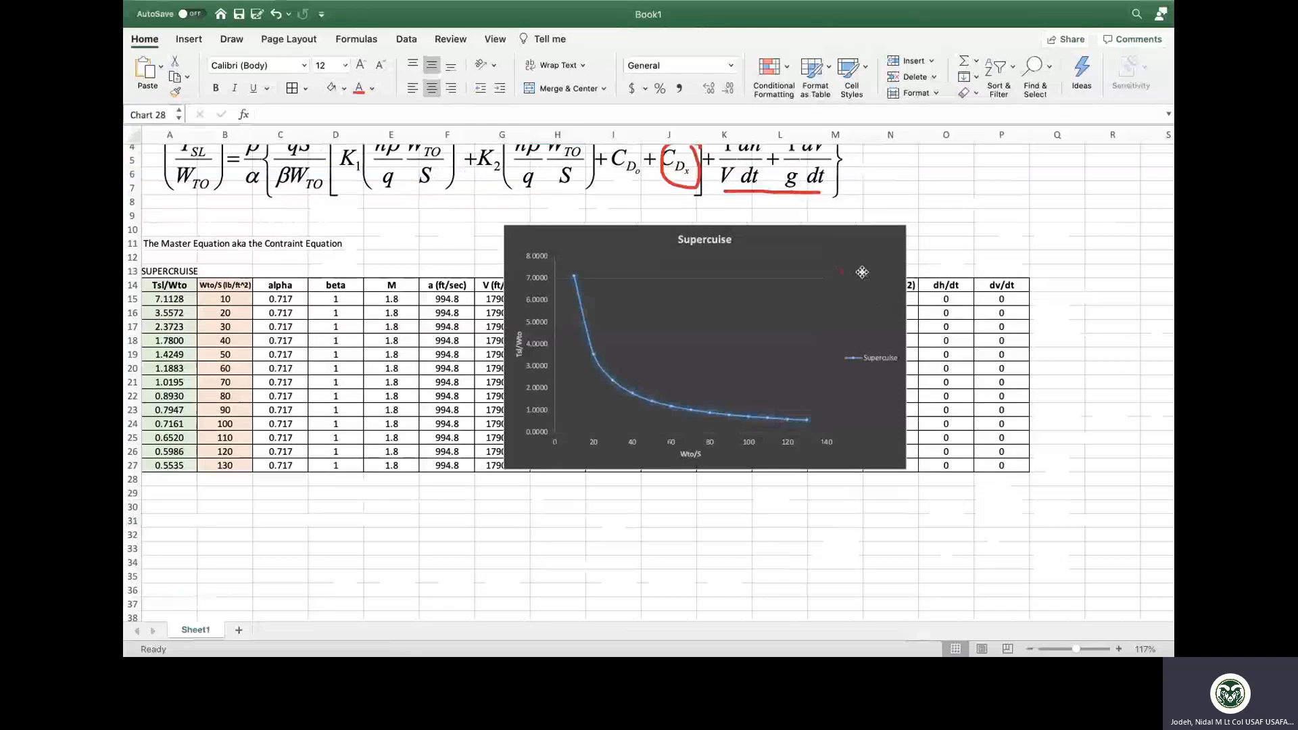
{"action": "left_click_drag", "start_coordinate": [862, 272], "coordinate": [1120, 524]}
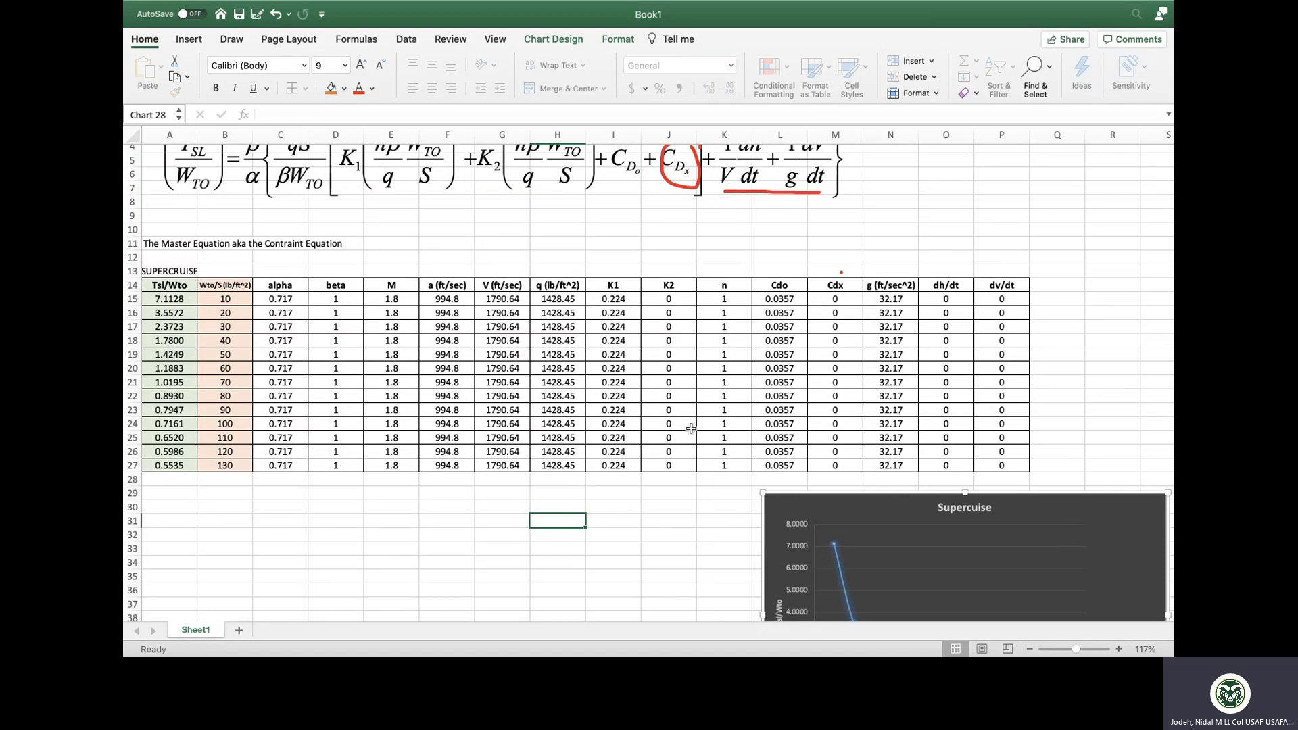
- Copy the whole SUPERCRUISE table, rows 13 to 27, and paste it starting at row 29
{"action": "scroll", "coordinate": [690, 428], "scroll_direction": "down", "scroll_amount": 3}
{"action": "scroll", "coordinate": [690, 428], "scroll_direction": "up", "scroll_amount": 5}
{"action": "scroll", "coordinate": [691, 428], "scroll_direction": "right", "scroll_amount": 1}
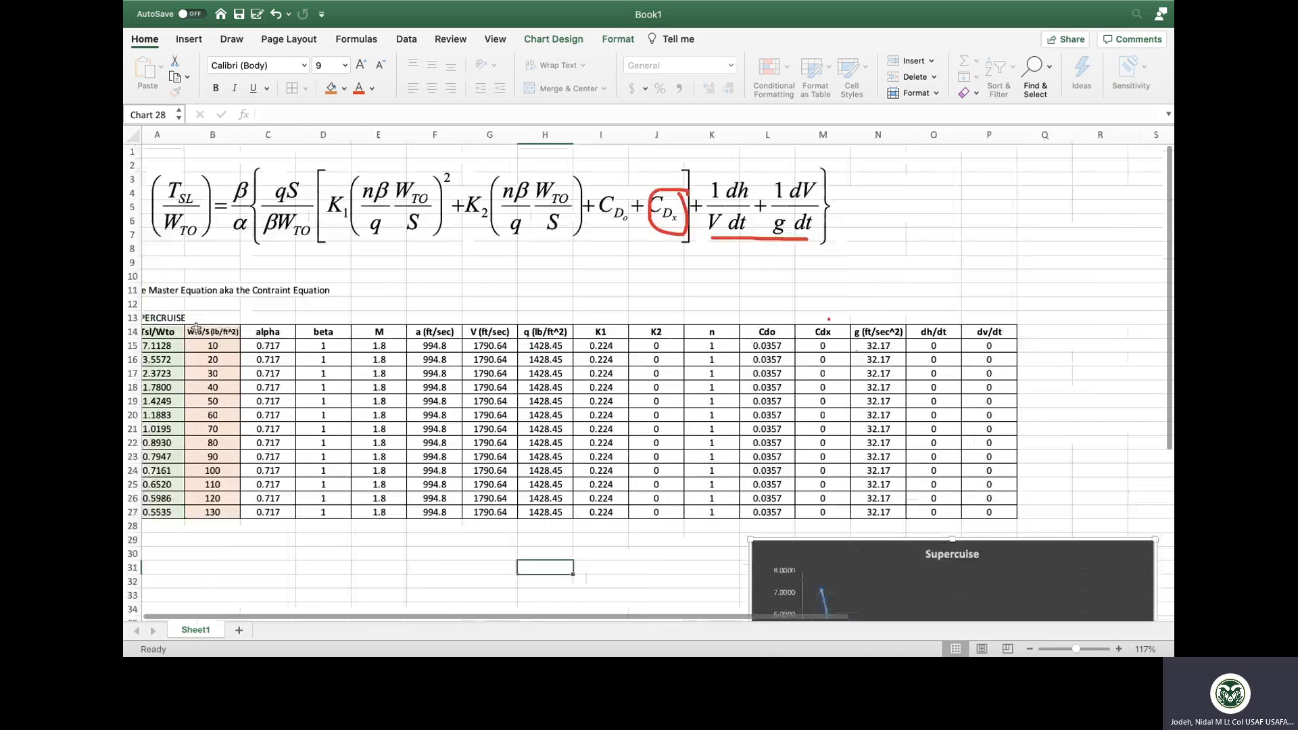
{"action": "scroll", "coordinate": [195, 327], "scroll_direction": "left", "scroll_amount": 1}
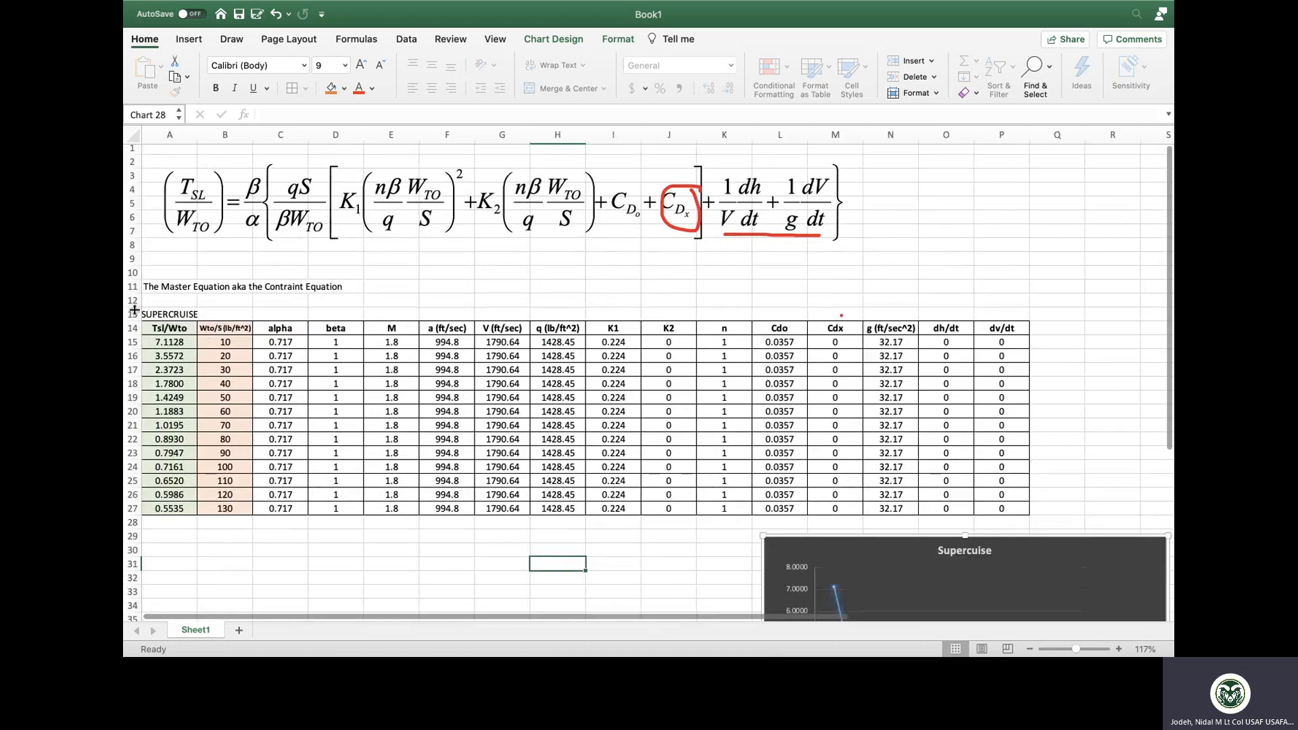
{"action": "left_click", "coordinate": [132, 313]}
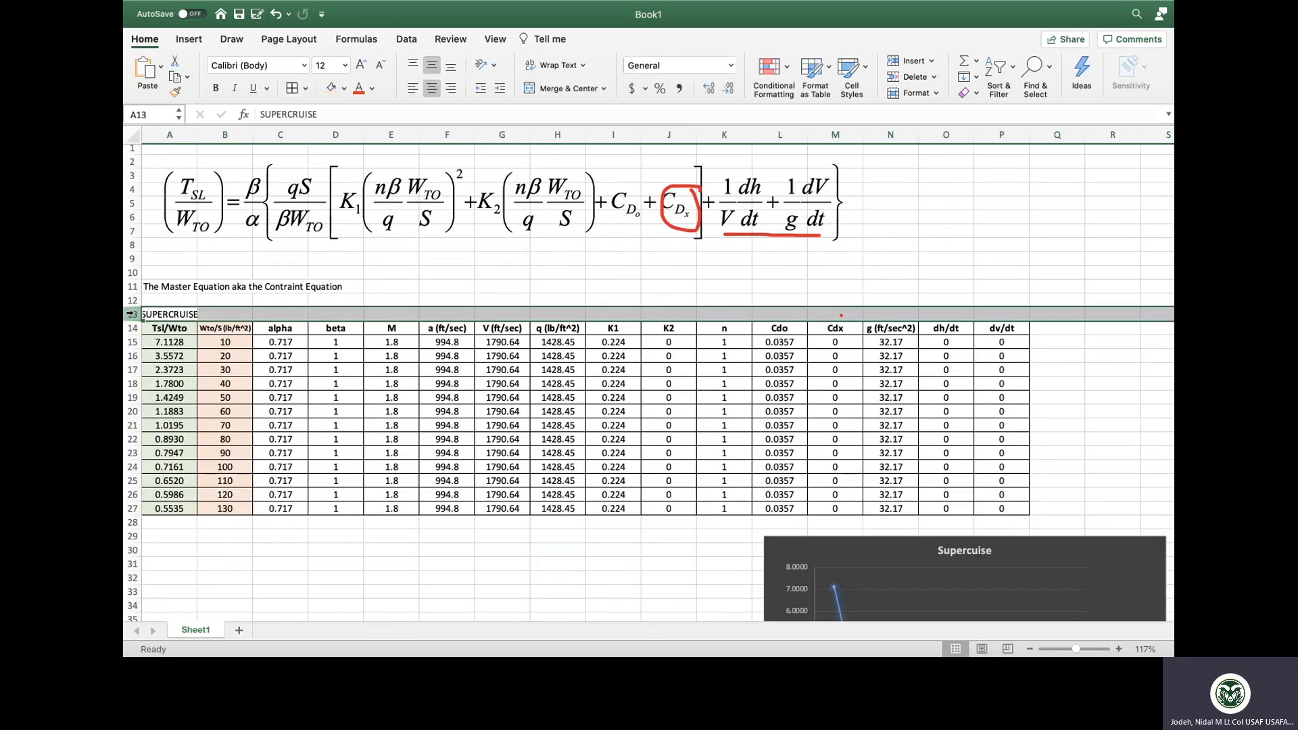
{"action": "left_click_drag", "start_coordinate": [132, 313], "coordinate": [133, 512]}
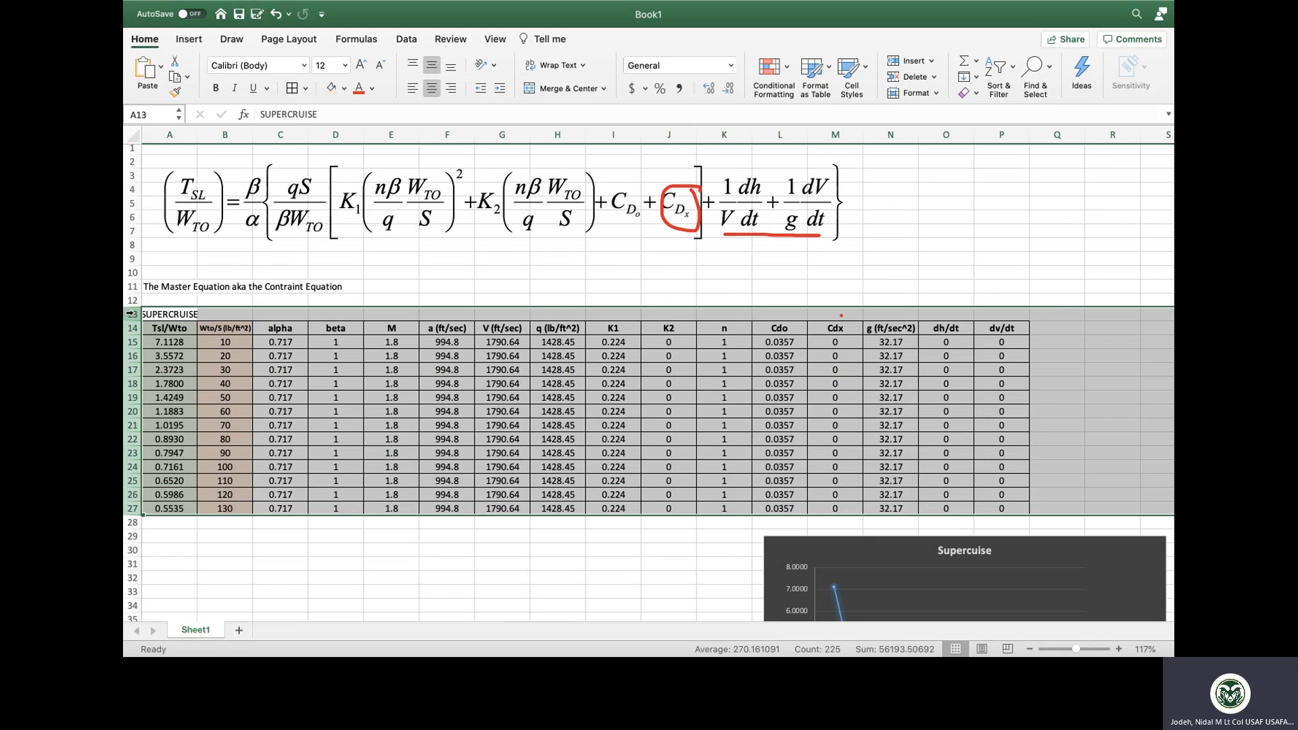
{"action": "key", "text": "super+c"}
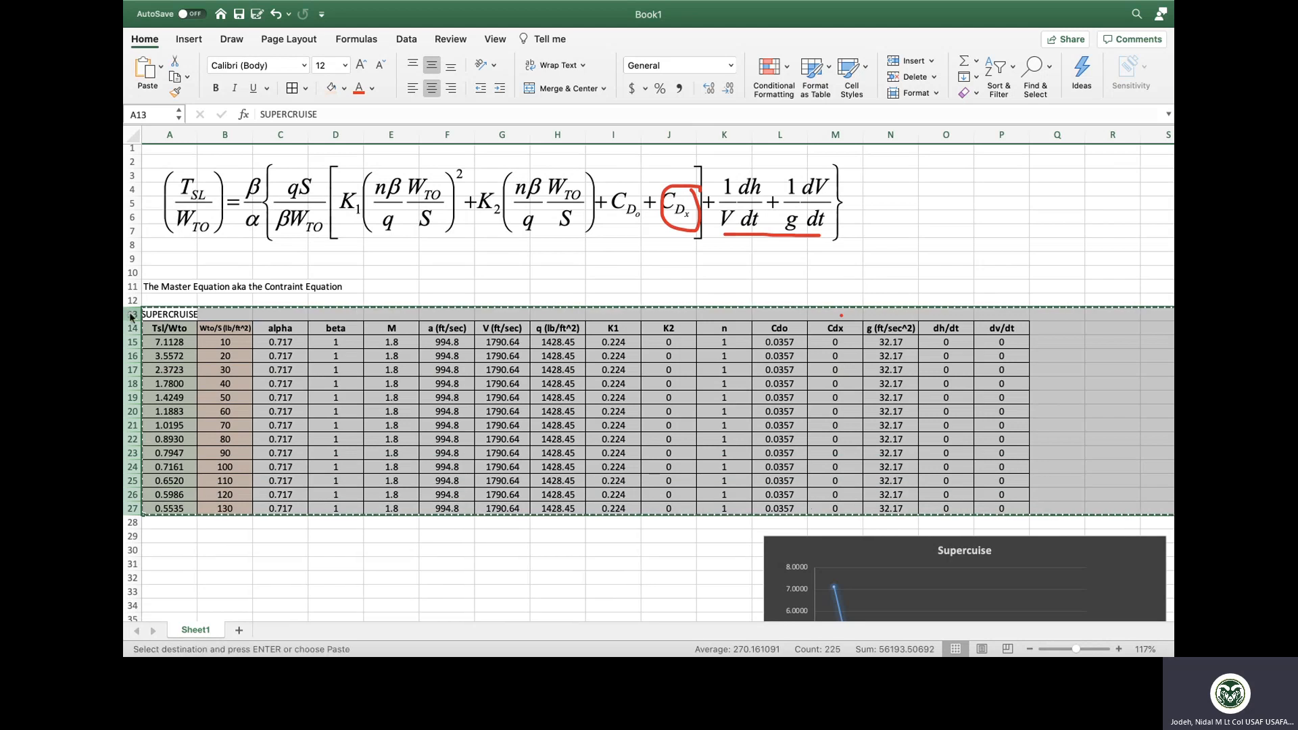
{"action": "scroll", "coordinate": [149, 406], "scroll_direction": "down", "scroll_amount": 5}
{"action": "left_click", "coordinate": [155, 435]}
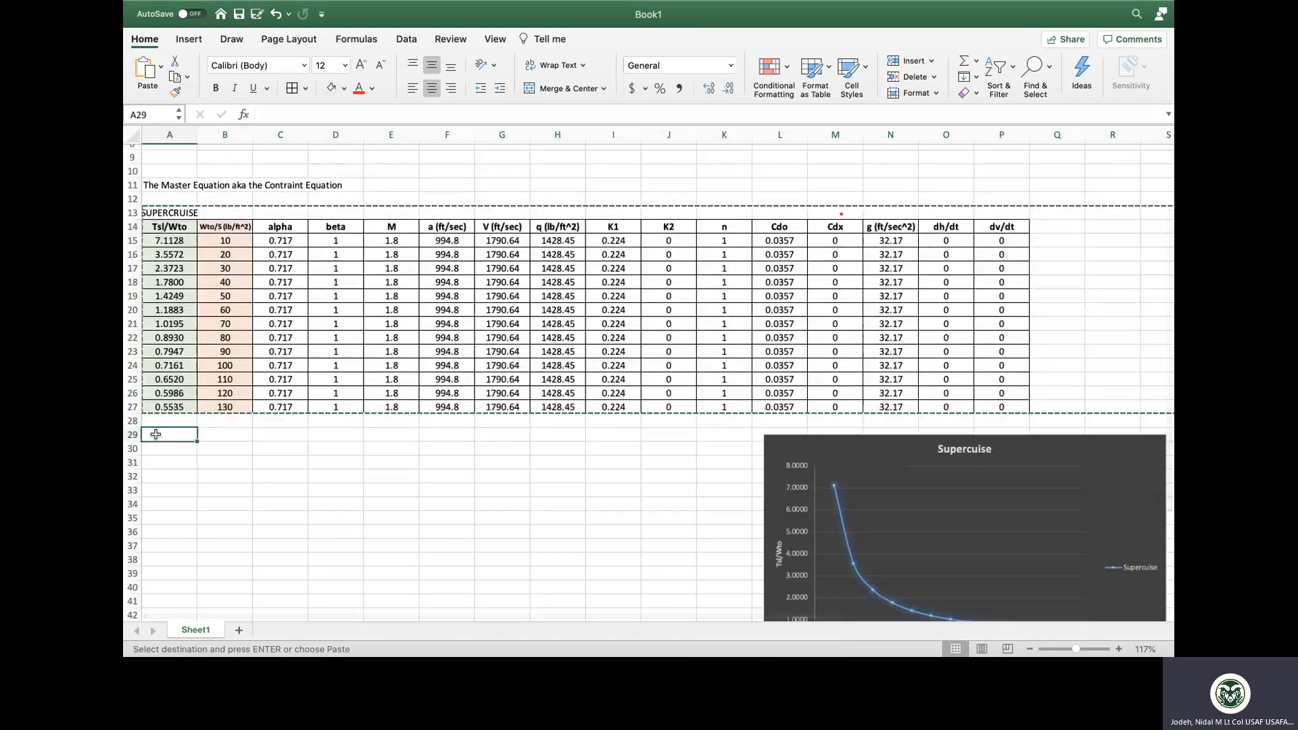
{"action": "key", "text": "super+v"}
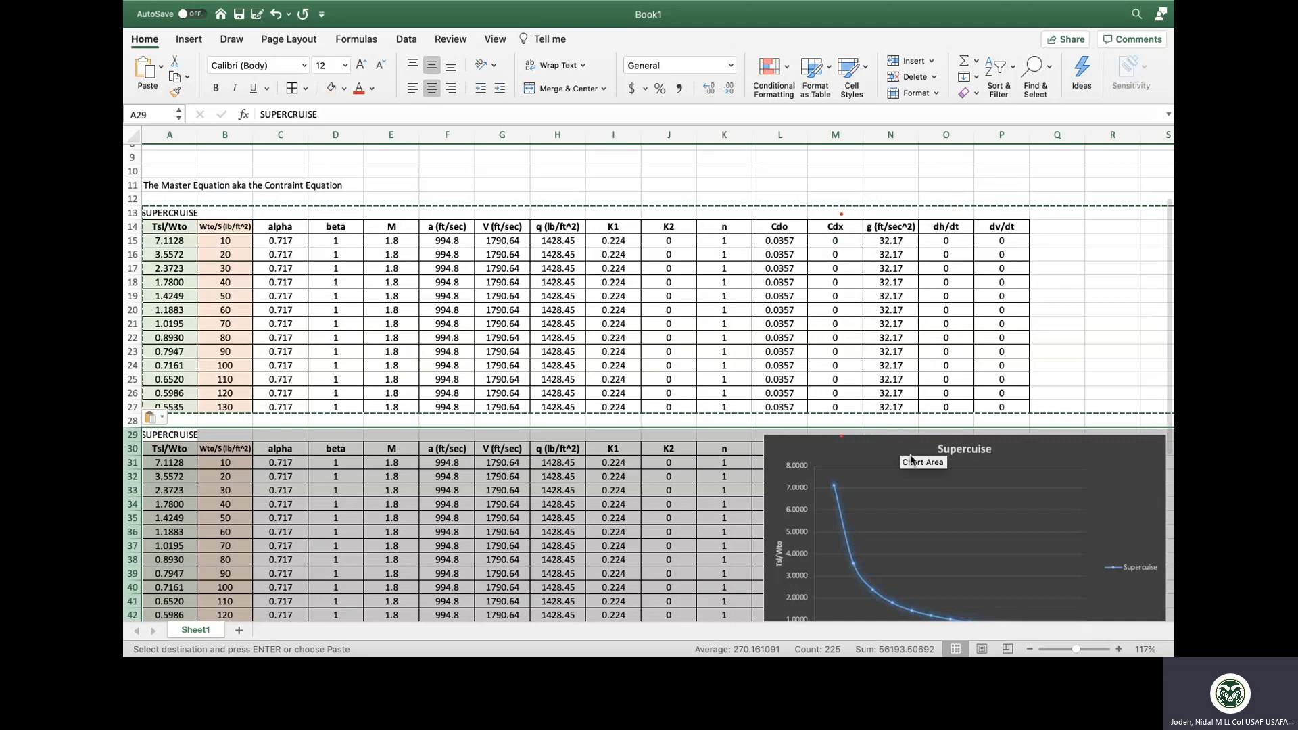
- Move the Supercuise chart up over the last columns of the original table, clear of the pasted copy
{"action": "left_click", "coordinate": [1141, 458]}
{"action": "left_click_drag", "start_coordinate": [1141, 458], "coordinate": [1117, 197]}
{"action": "scroll", "coordinate": [1113, 459], "scroll_direction": "down", "scroll_amount": 3}
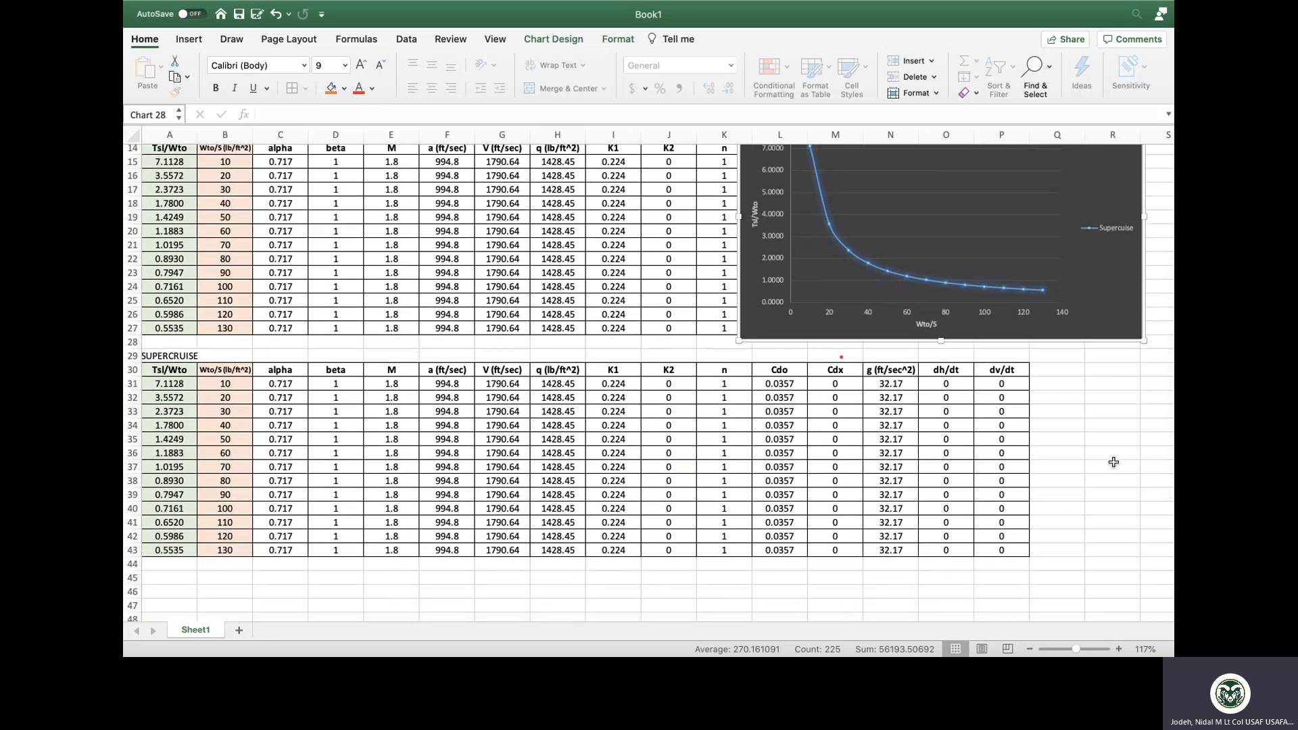
- Set the Mach number M to 0.9 in E31 and fill it down to row 43 of the copied table
{"action": "left_click", "coordinate": [397, 380]}
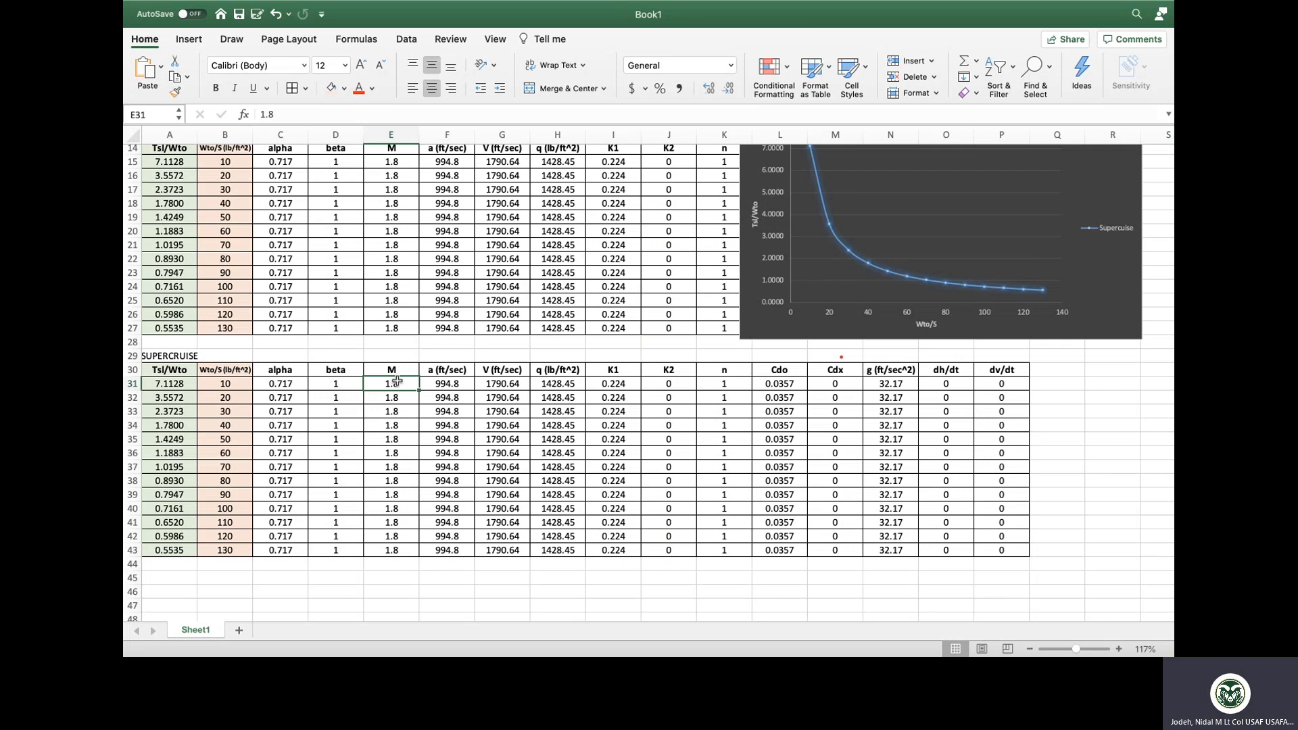
{"action": "type", "text": "0.9"}
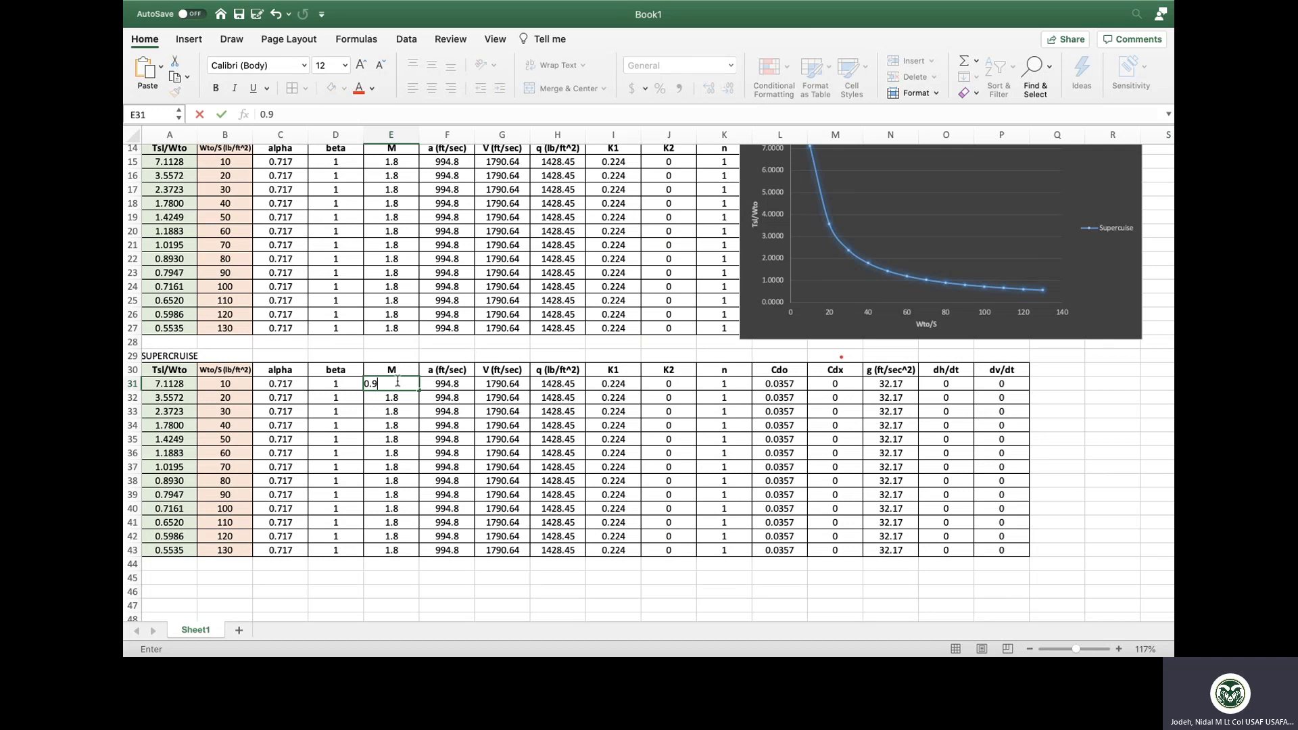
{"action": "left_click", "coordinate": [403, 383]}
{"action": "left_click_drag", "start_coordinate": [419, 390], "coordinate": [417, 511]}
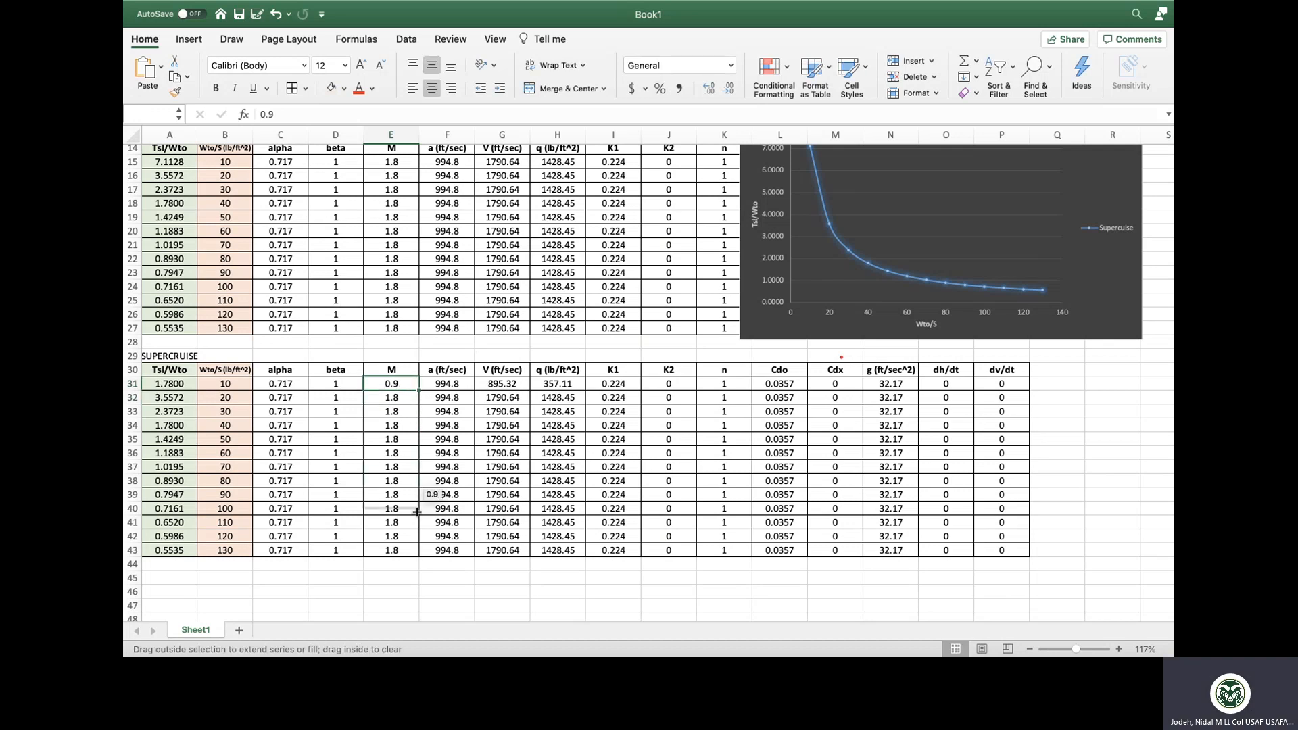
{"action": "left_click_drag", "start_coordinate": [417, 512], "coordinate": [415, 552]}
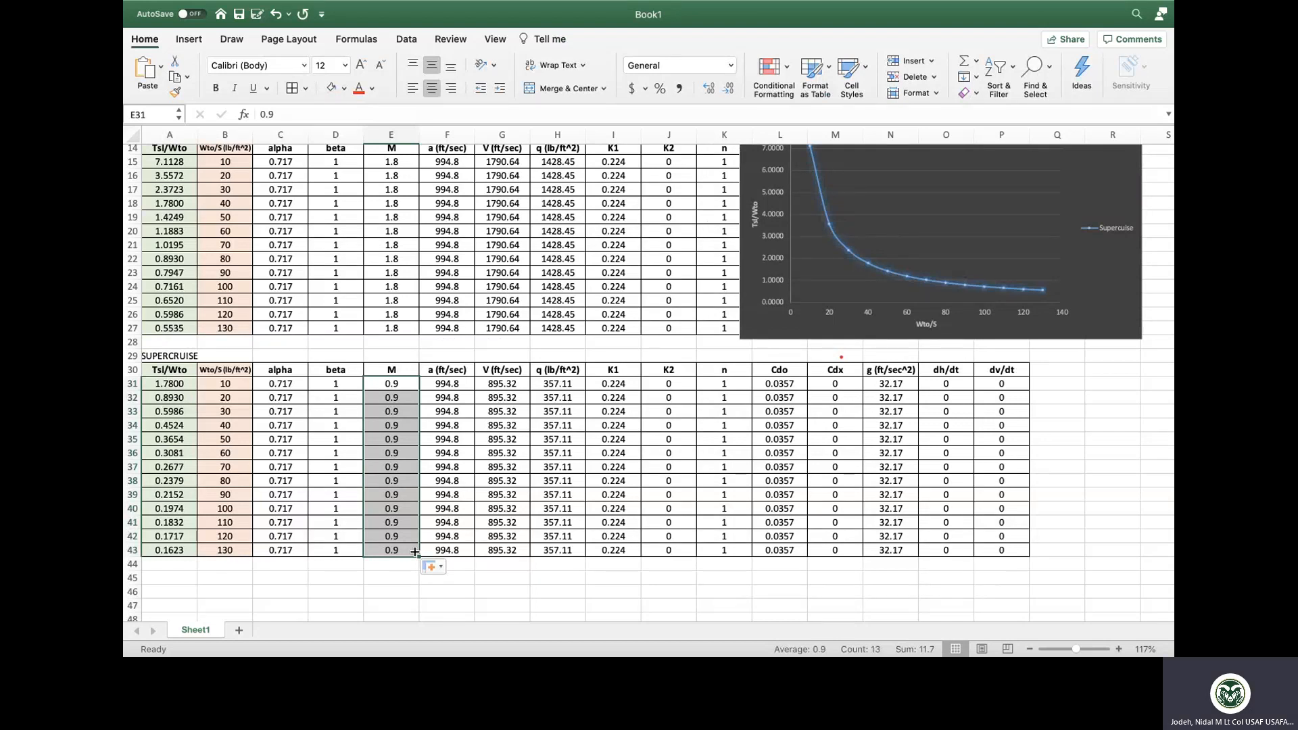
- Set alpha to 0.5 in C31, link C32 to it with =C31, and fill that formula down to row 43
{"action": "left_click", "coordinate": [286, 386]}
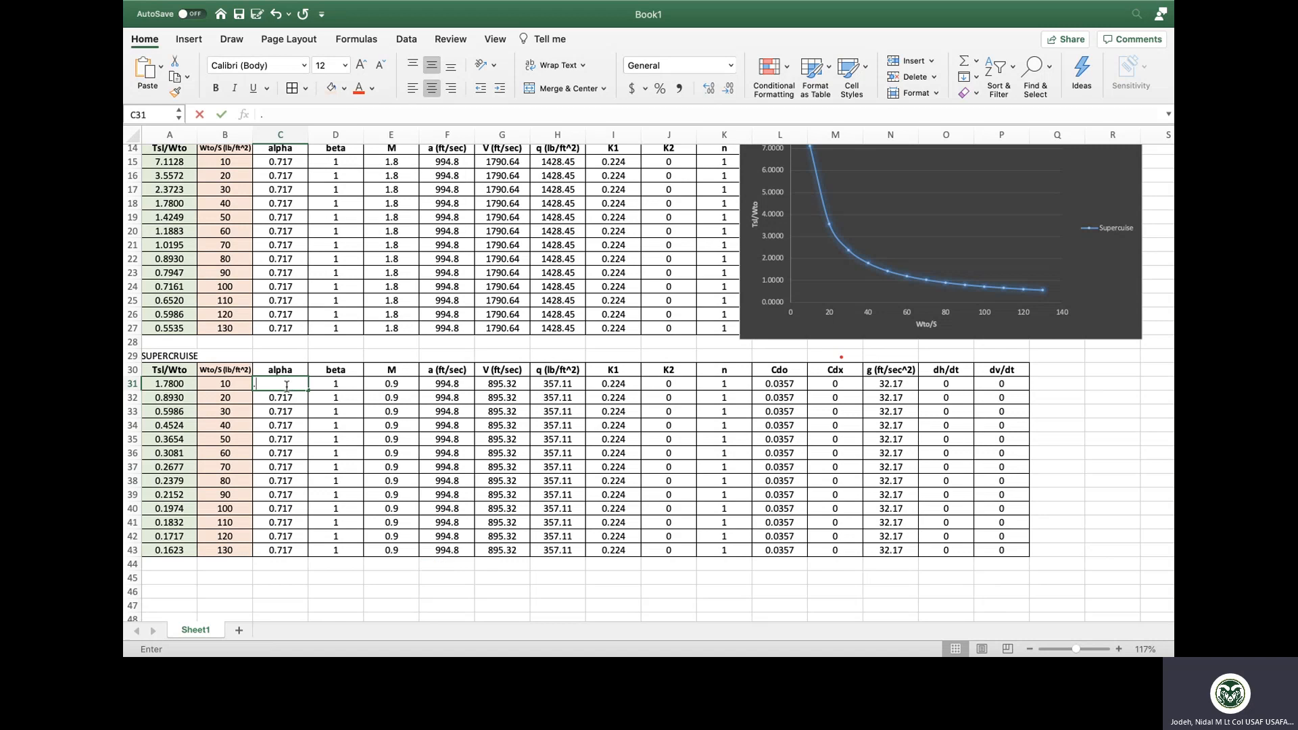
{"action": "type", "text": "0.5"}
{"action": "key", "text": "Return"}
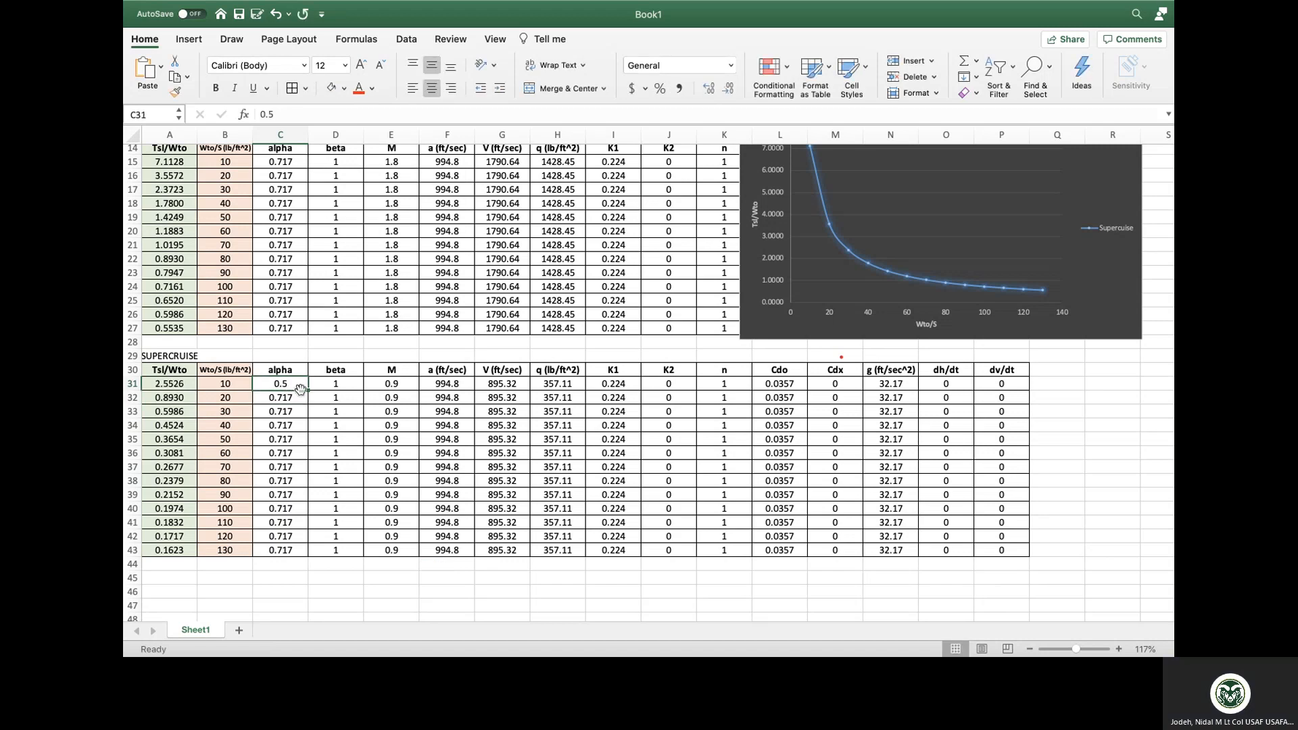
{"action": "type", "text": "="}
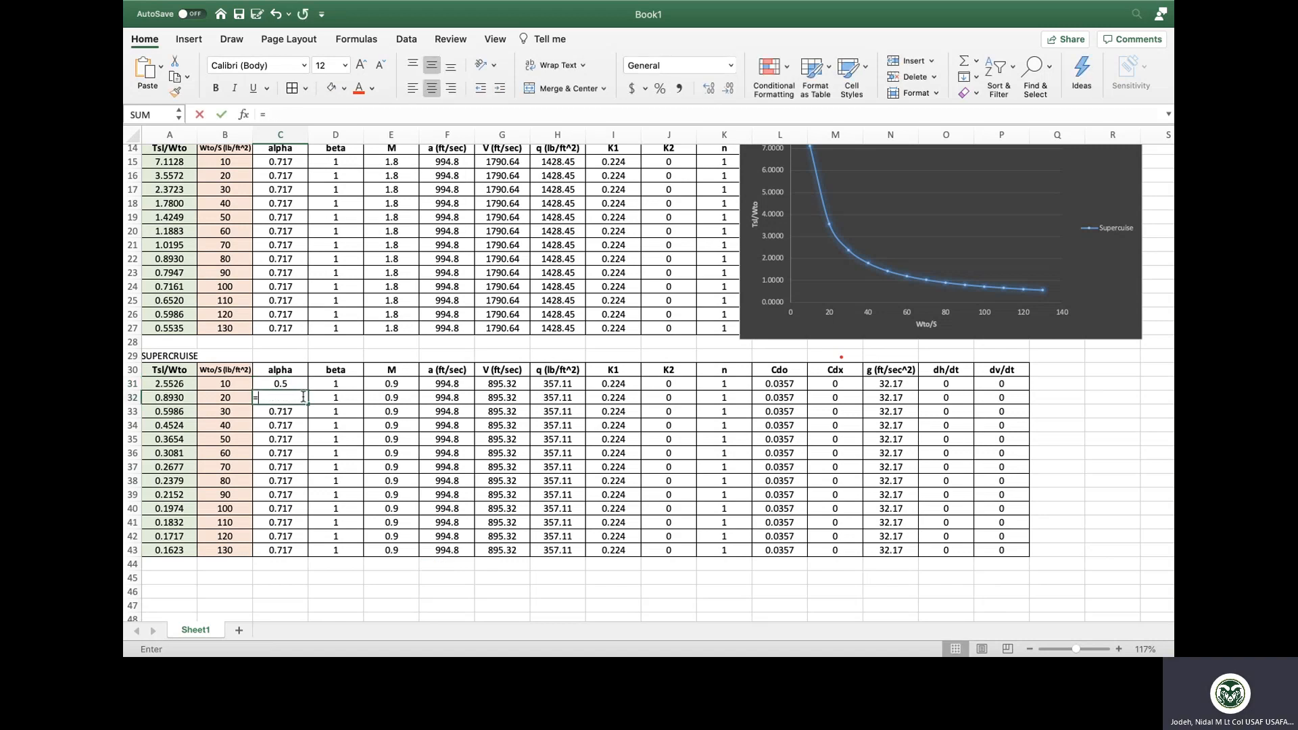
{"action": "key", "text": "Up"}
{"action": "key", "text": "Return"}
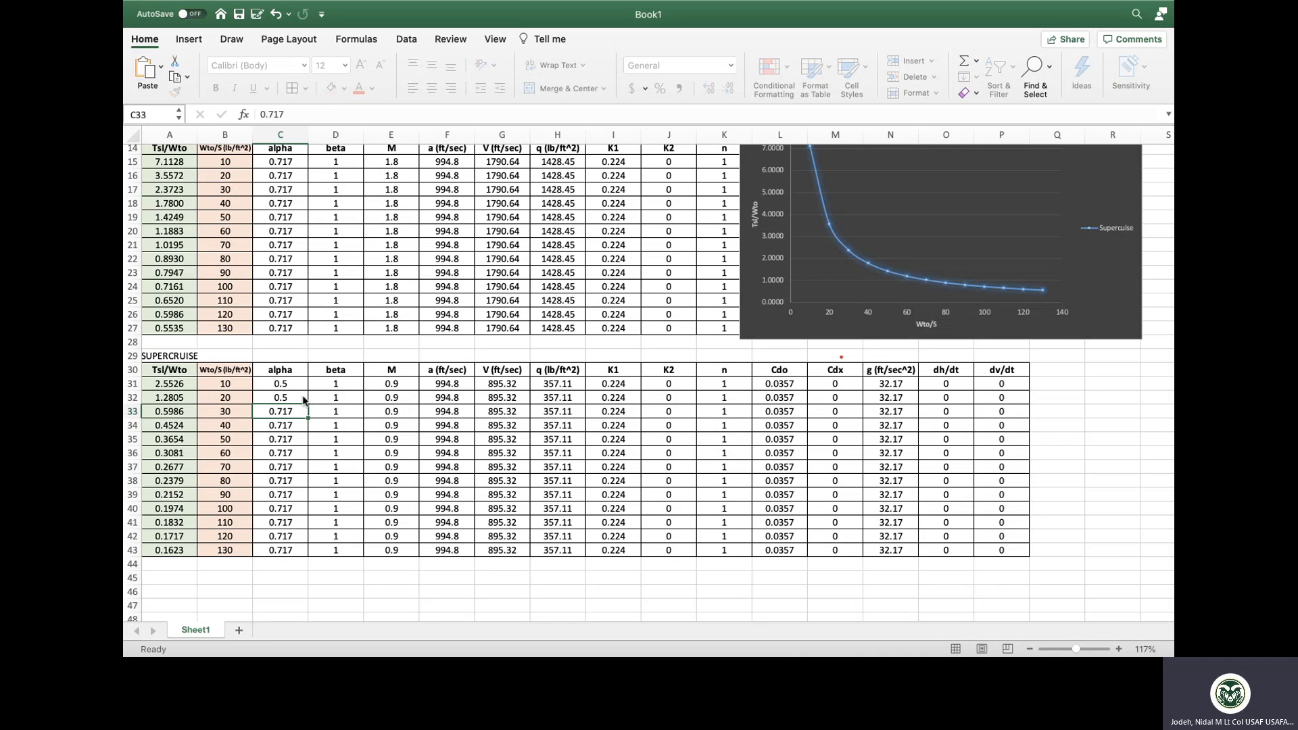
{"action": "left_click", "coordinate": [304, 400]}
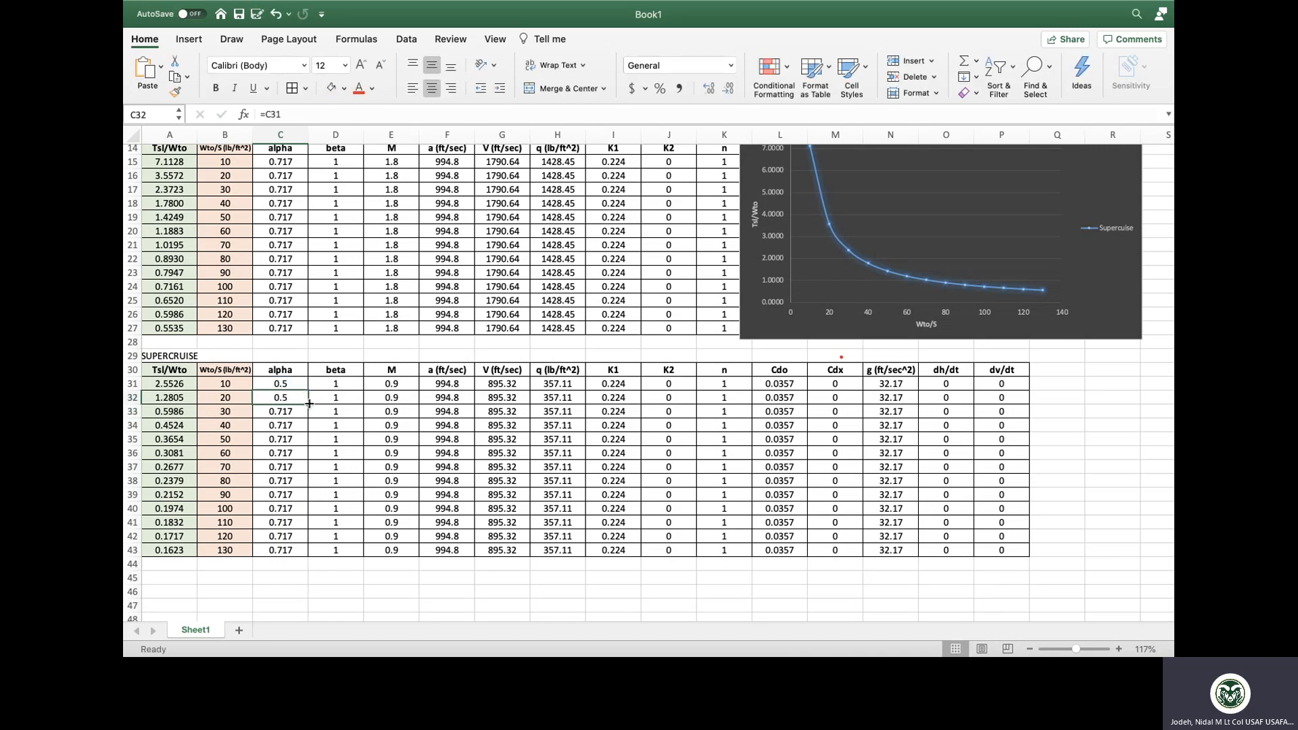
{"action": "left_click_drag", "start_coordinate": [309, 404], "coordinate": [308, 552]}
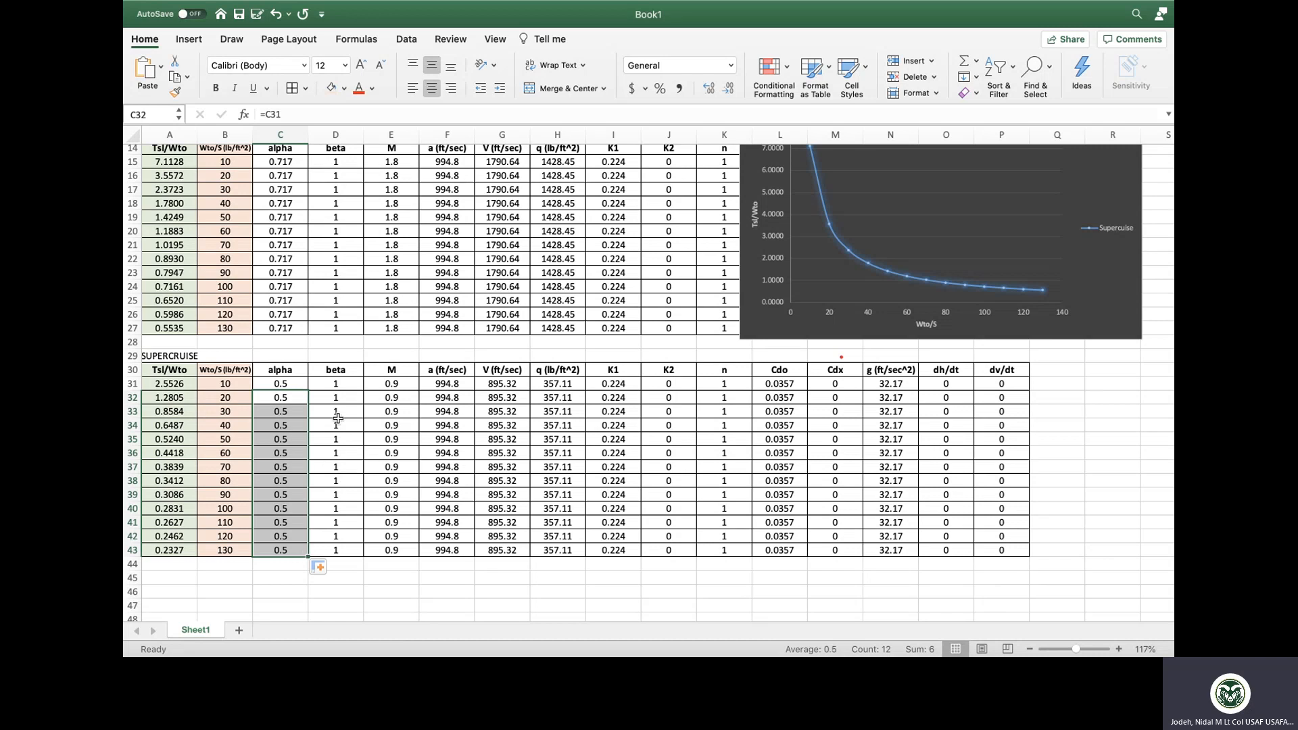
- Set beta to 0.8 in D31, link D32 to it with =D31, and fill that formula down to row 43
{"action": "left_click", "coordinate": [351, 385]}
{"action": "type", "text": ".8"}
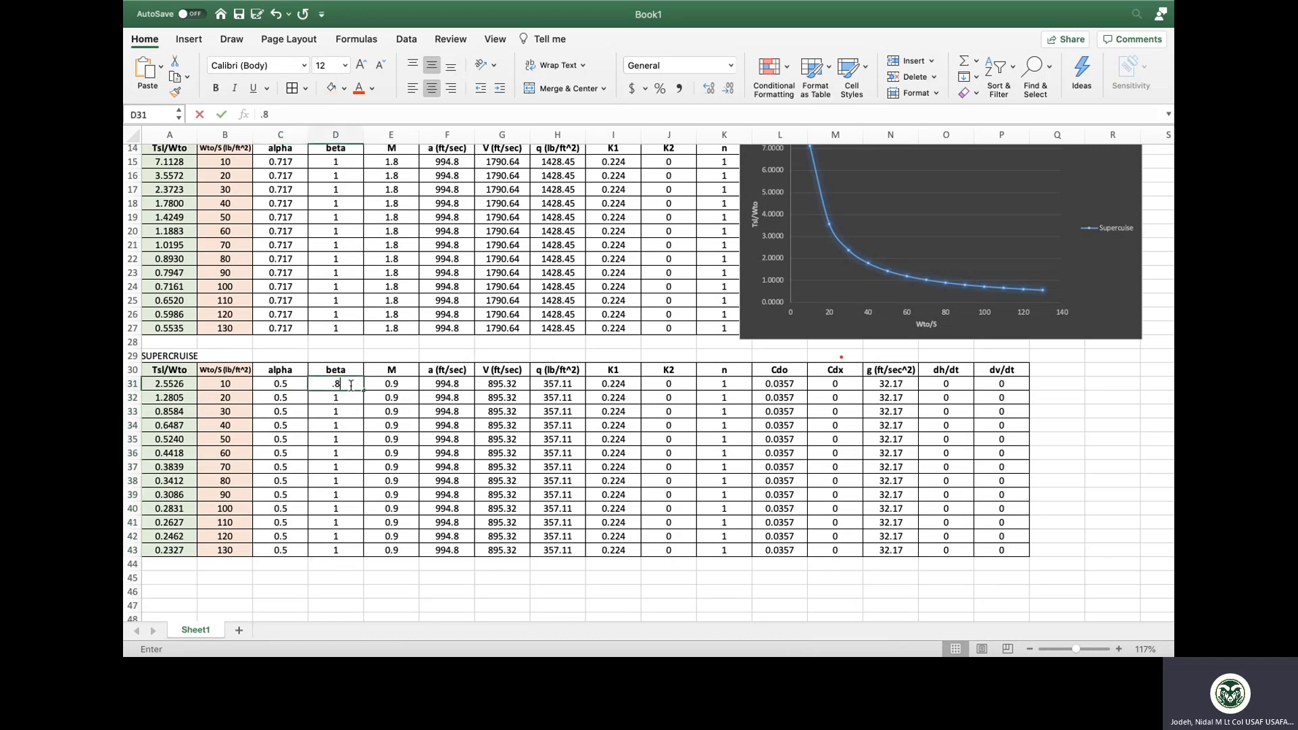
{"action": "left_click", "coordinate": [351, 385]}
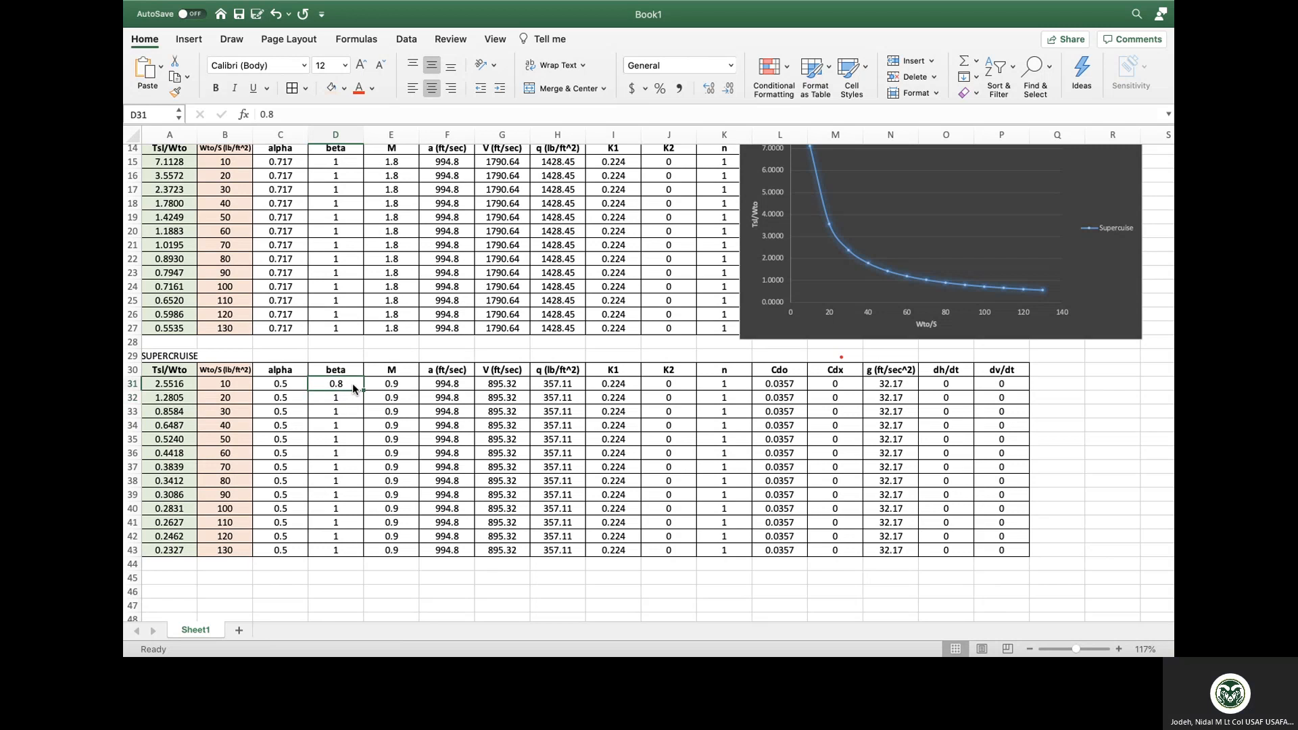
{"action": "left_click", "coordinate": [359, 396]}
{"action": "type", "text": ".8"}
{"action": "key", "text": "Return"}
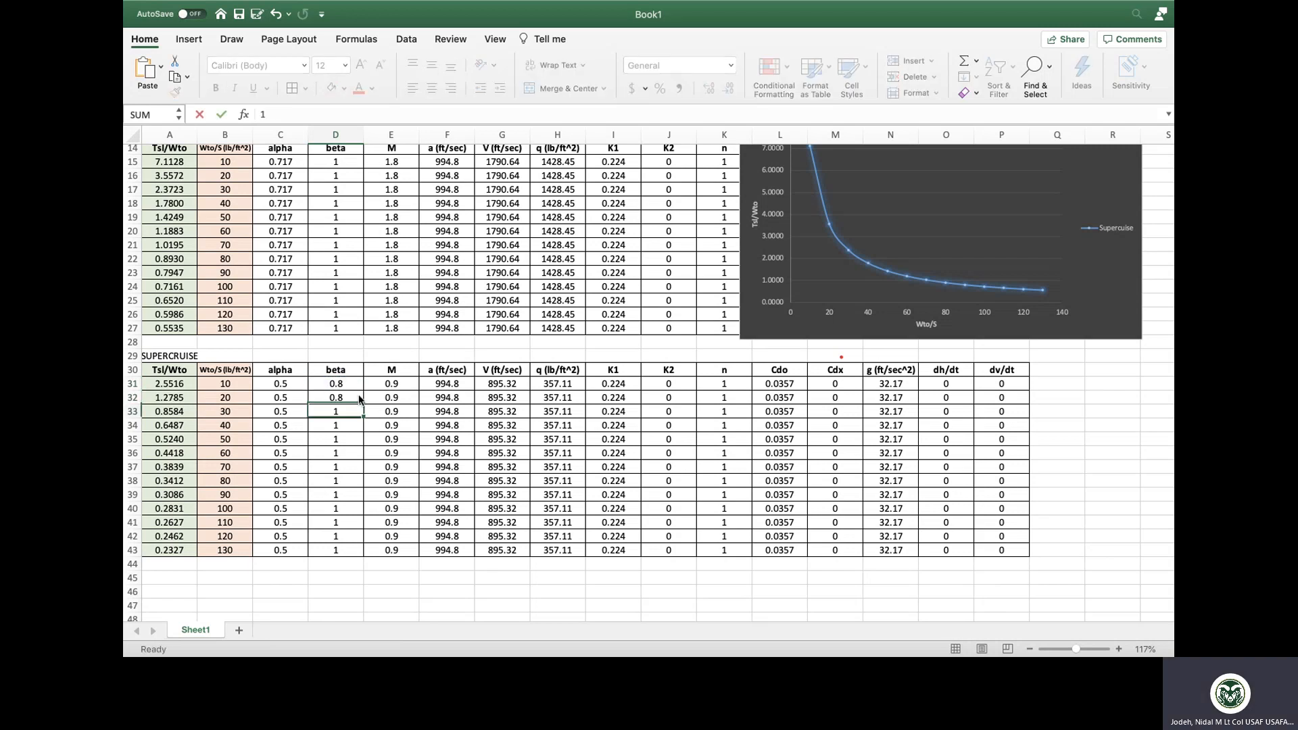
{"action": "left_click", "coordinate": [360, 400]}
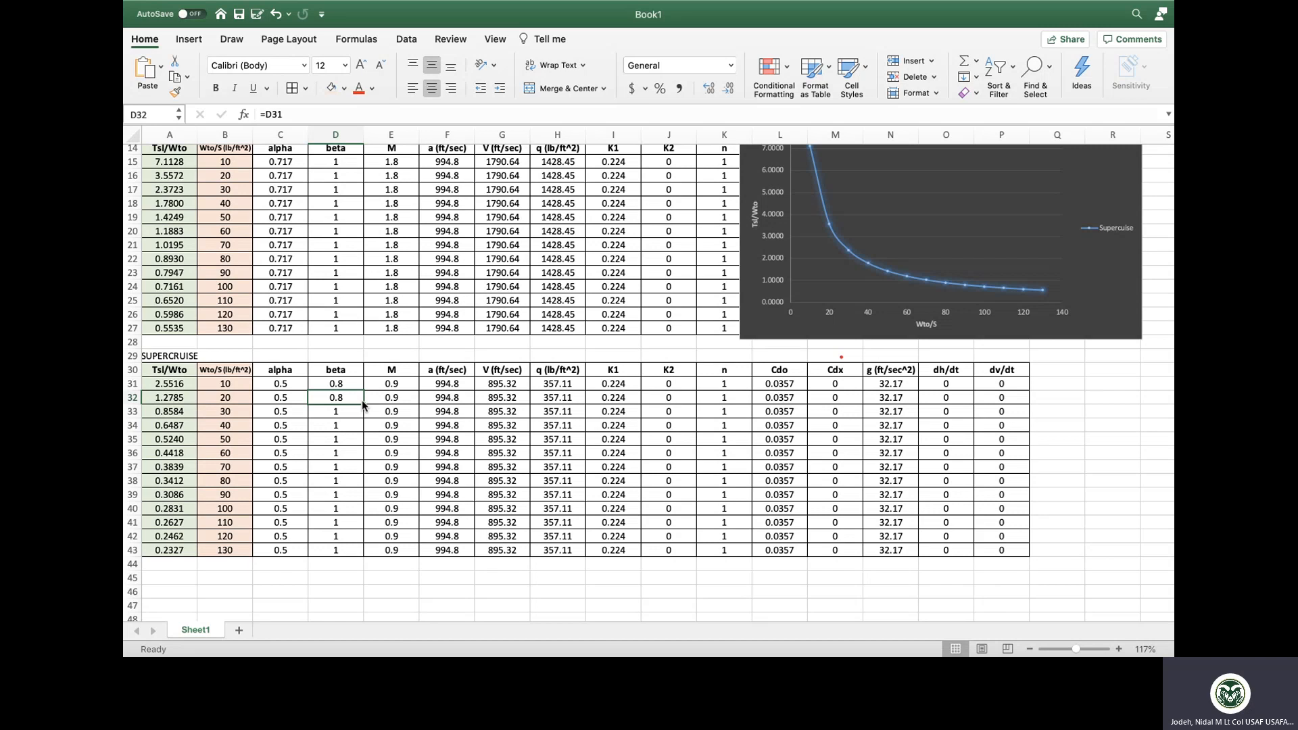
{"action": "left_click_drag", "start_coordinate": [364, 404], "coordinate": [341, 552]}
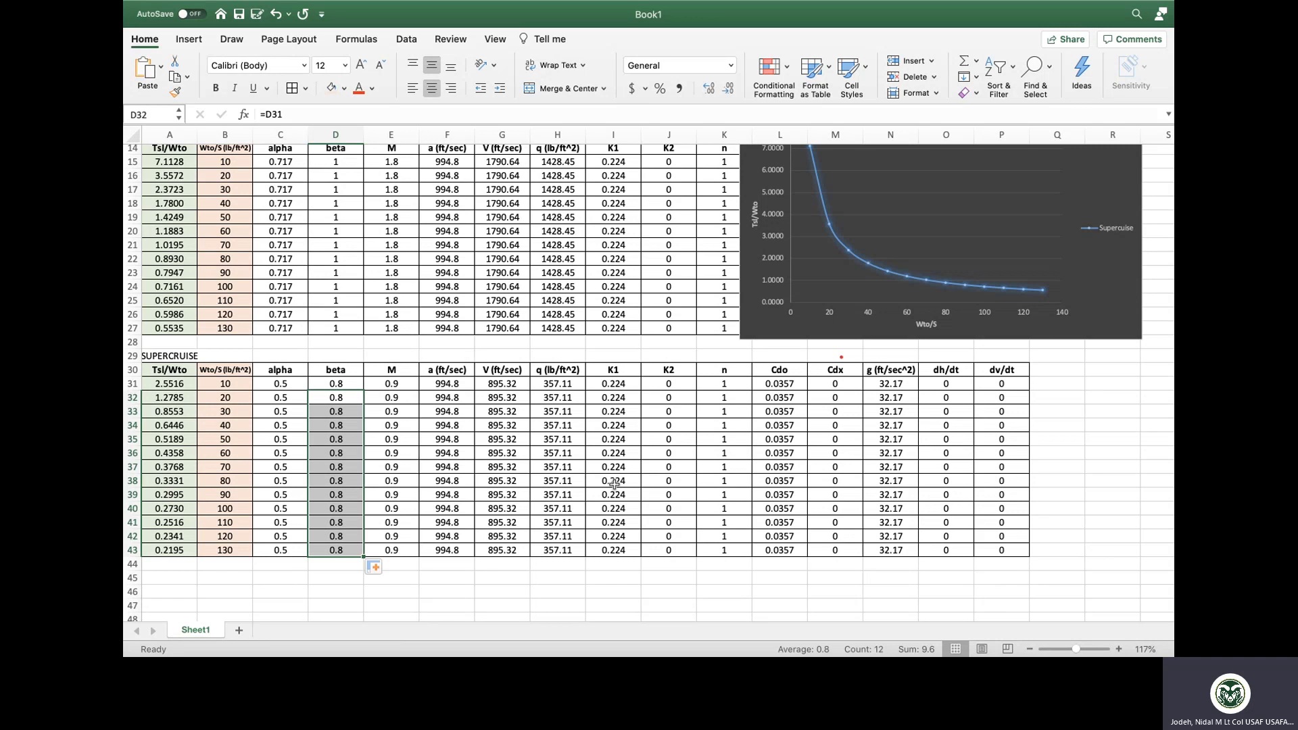
- Set the load factor n to 5.2 in K31 and fill it down to row 43
{"action": "left_click", "coordinate": [739, 383]}
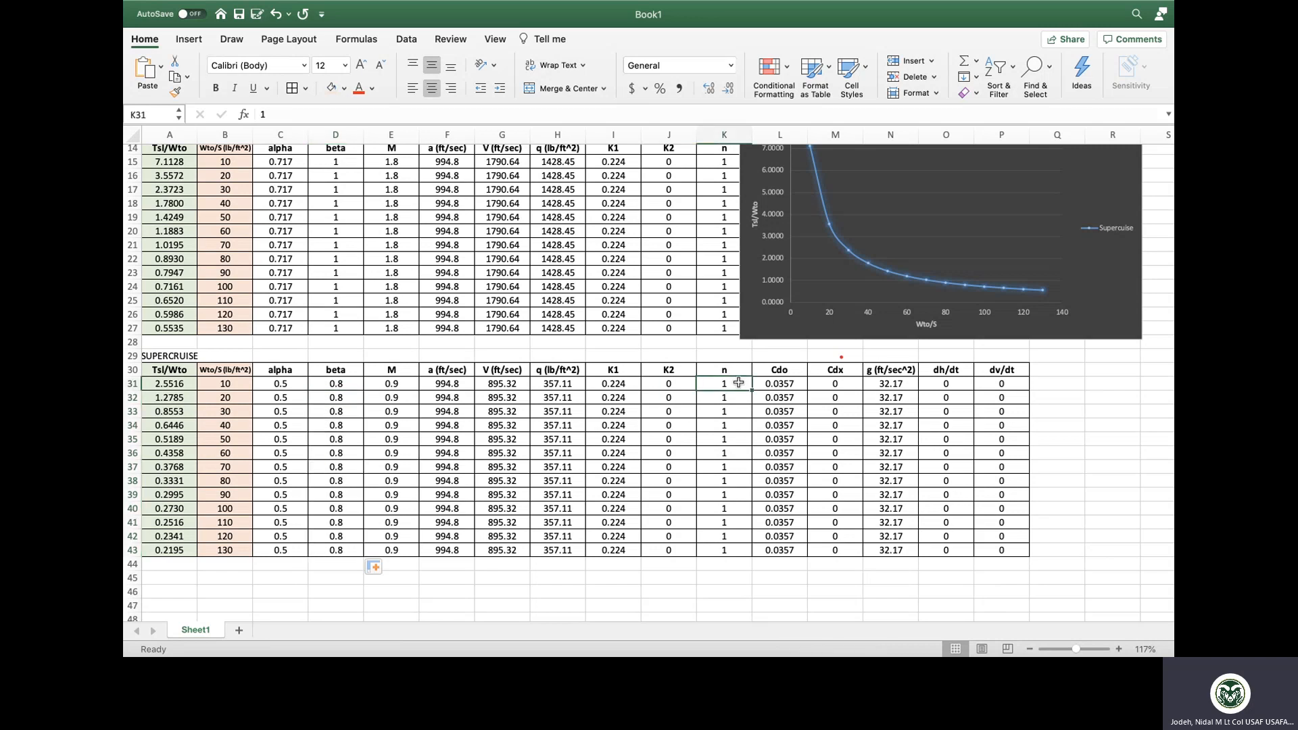
{"action": "type", "text": "5.2"}
{"action": "key", "text": "Return"}
{"action": "left_click", "coordinate": [739, 384]}
{"action": "left_click_drag", "start_coordinate": [752, 391], "coordinate": [752, 550]}
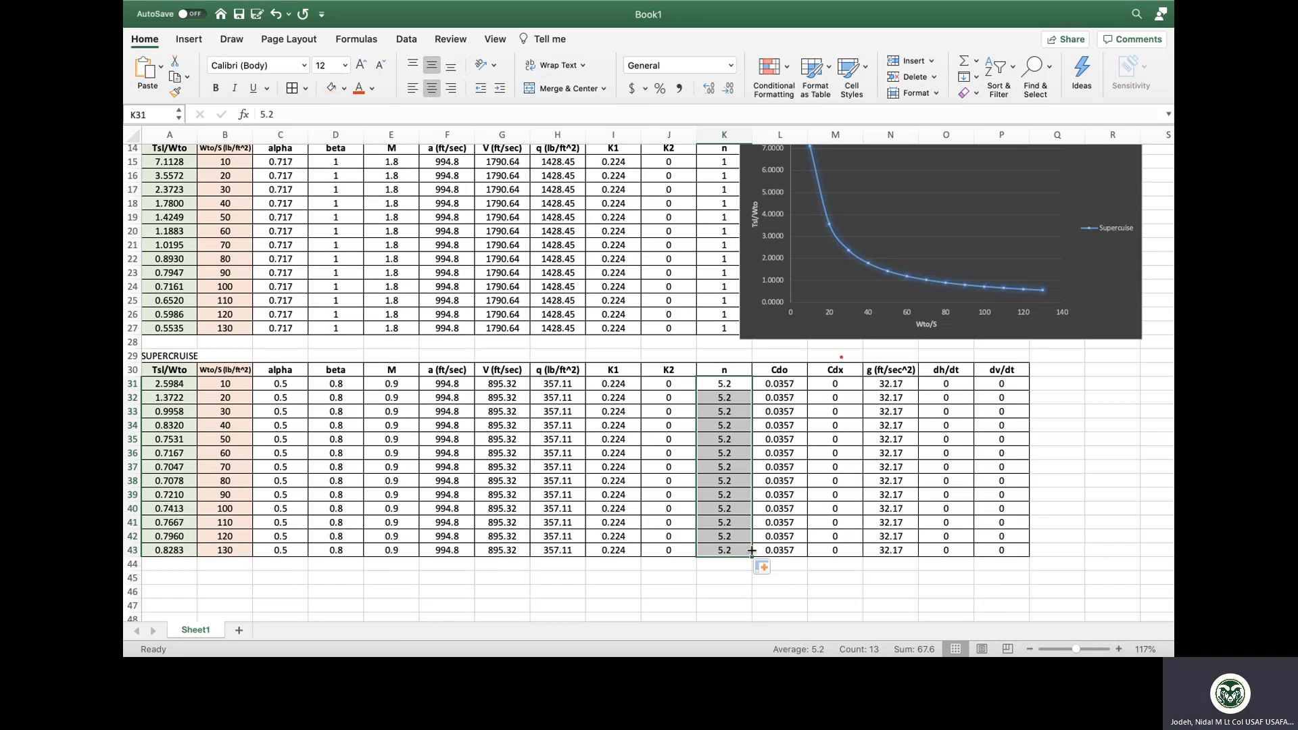
- Set the drag coefficient Cdo to 0.0167 in L31 and fill it down to row 43
{"action": "left_click", "coordinate": [792, 385]}
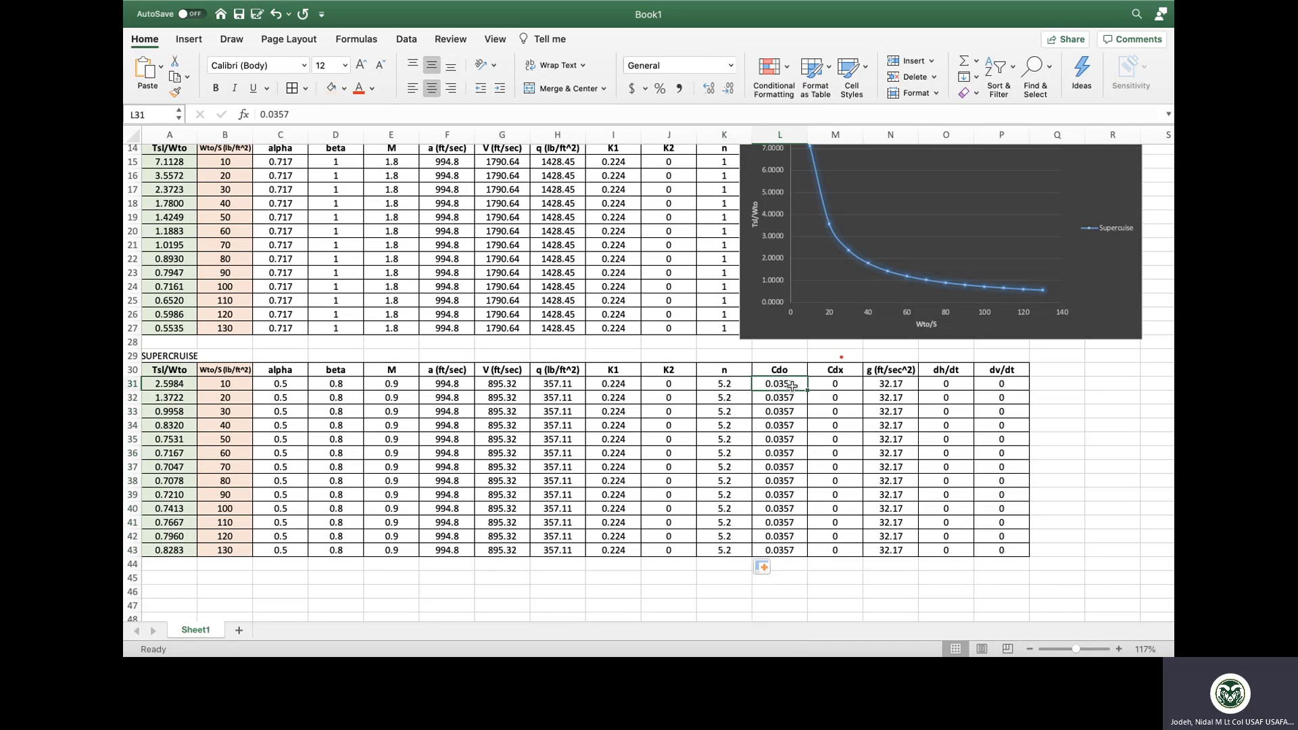
{"action": "type", "text": "0.0"}
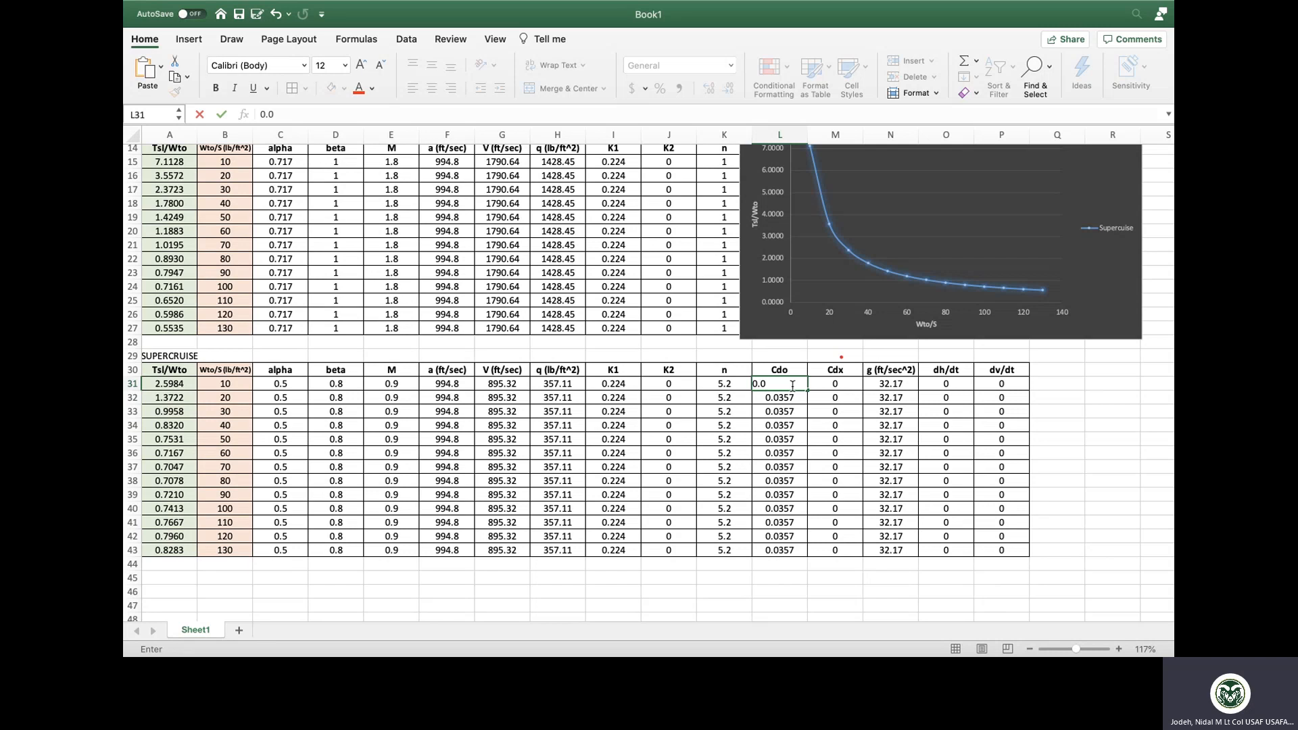
{"action": "type", "text": "167"}
{"action": "key", "text": "Return"}
{"action": "left_click", "coordinate": [792, 384]}
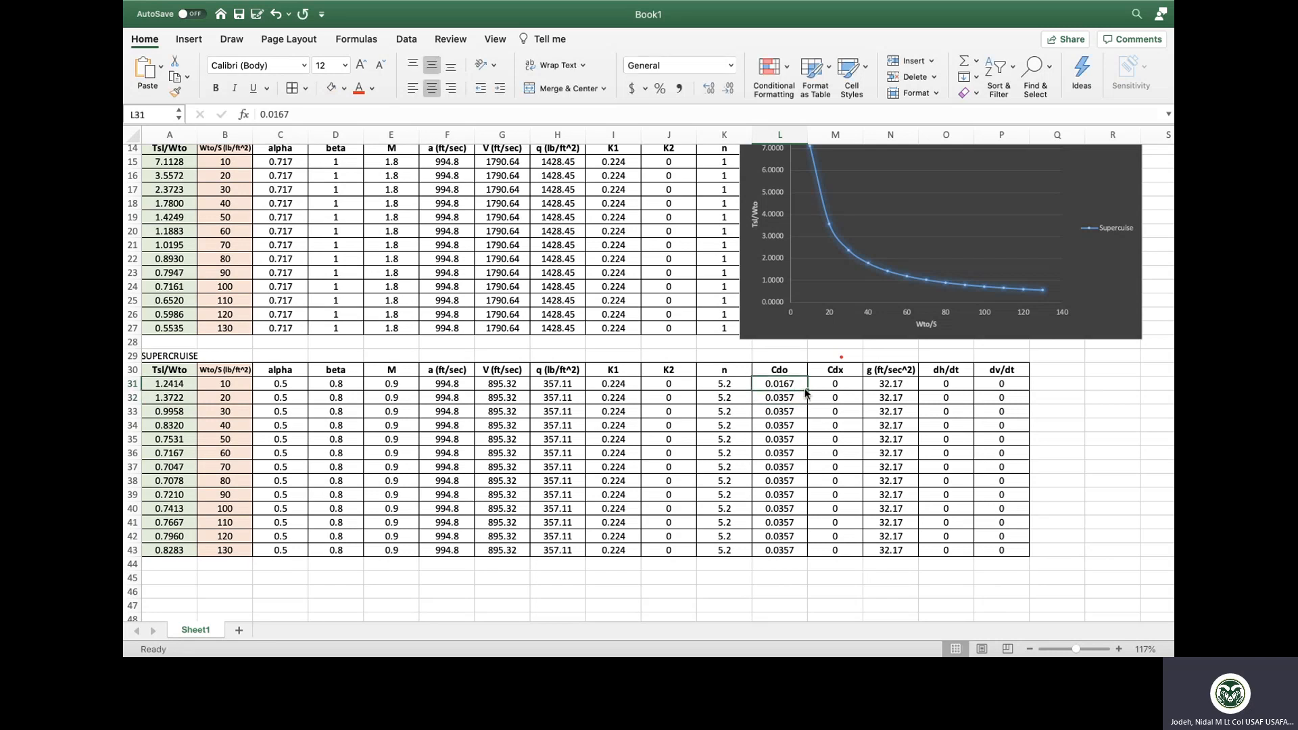
{"action": "left_click_drag", "start_coordinate": [808, 390], "coordinate": [805, 550]}
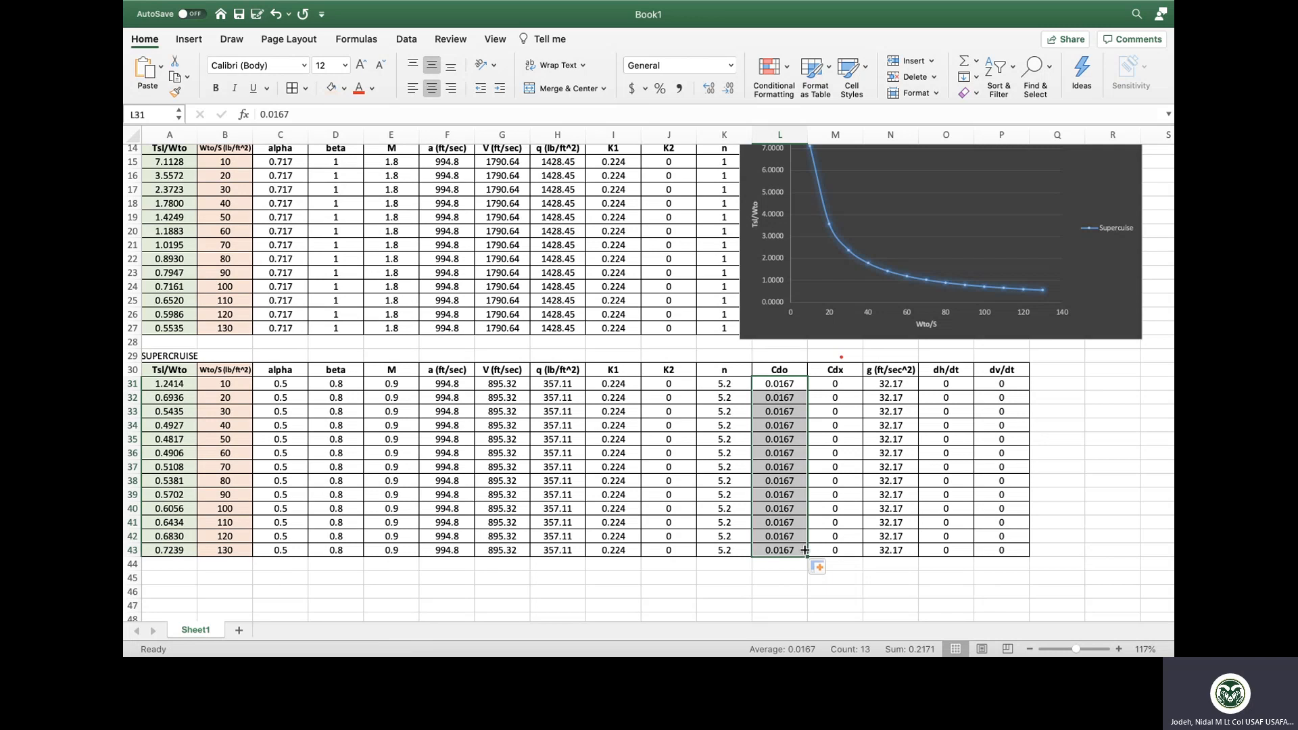
- Set K1 to 0.167 in I31 and fill it down to row 43
{"action": "left_click", "coordinate": [624, 387]}
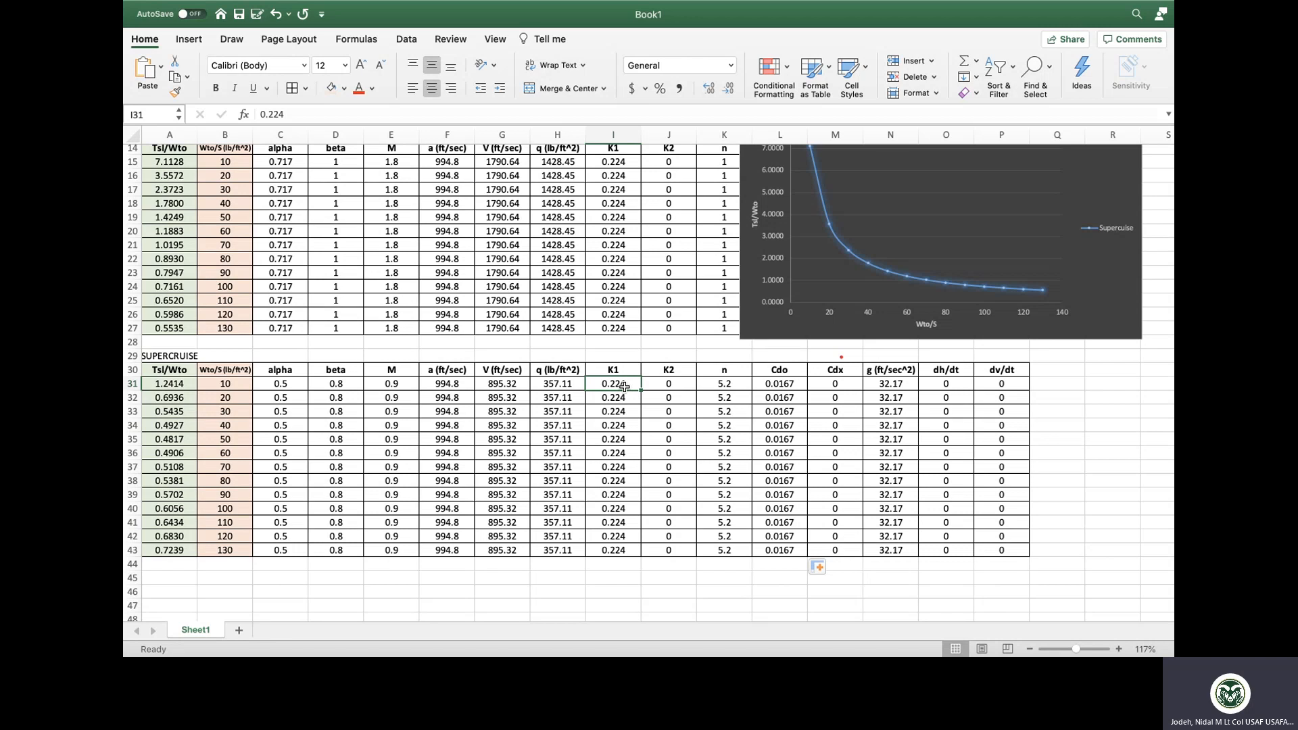
{"action": "type", "text": "0.167"}
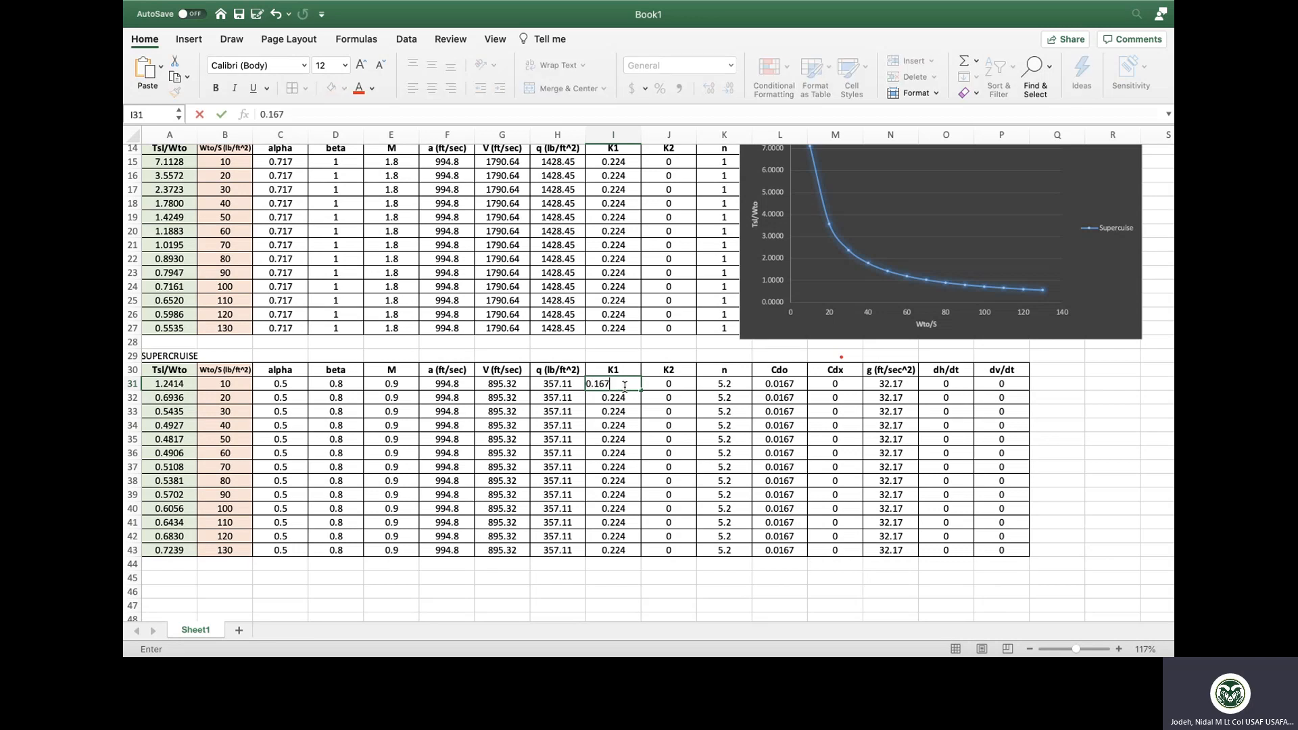
{"action": "left_click", "coordinate": [624, 386]}
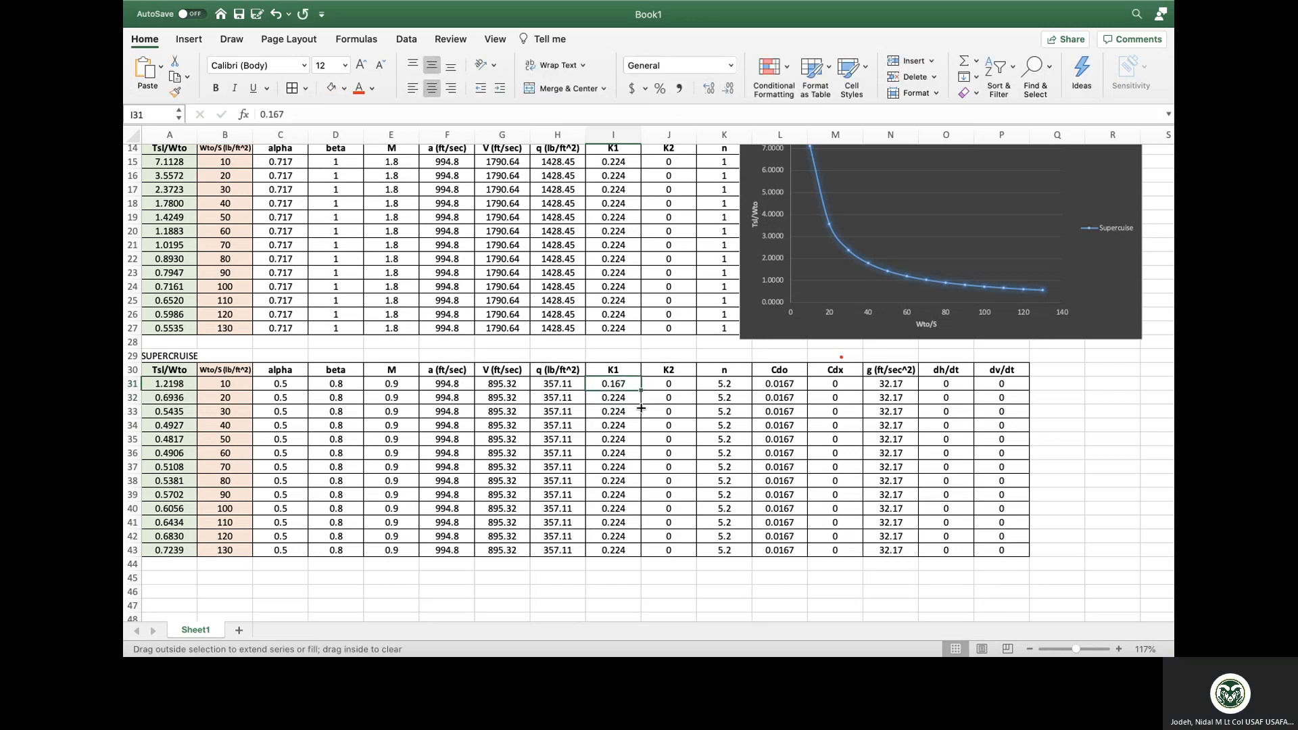
{"action": "left_click_drag", "start_coordinate": [641, 391], "coordinate": [642, 552]}
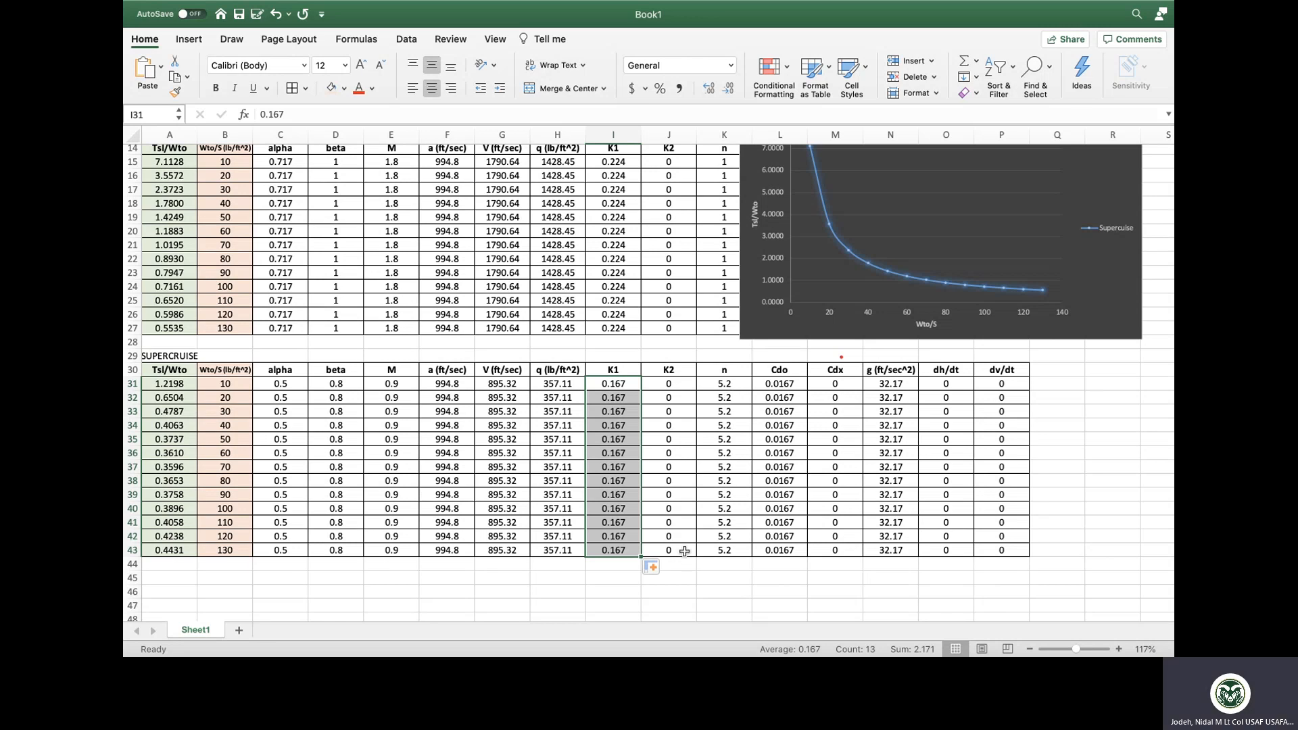
- Set K2 to -0.01 in J31 and fill it down to row 43
{"action": "left_click_drag", "start_coordinate": [680, 383], "coordinate": [681, 426]}
{"action": "left_click", "coordinate": [681, 383]}
{"action": "type", "text": "-"}
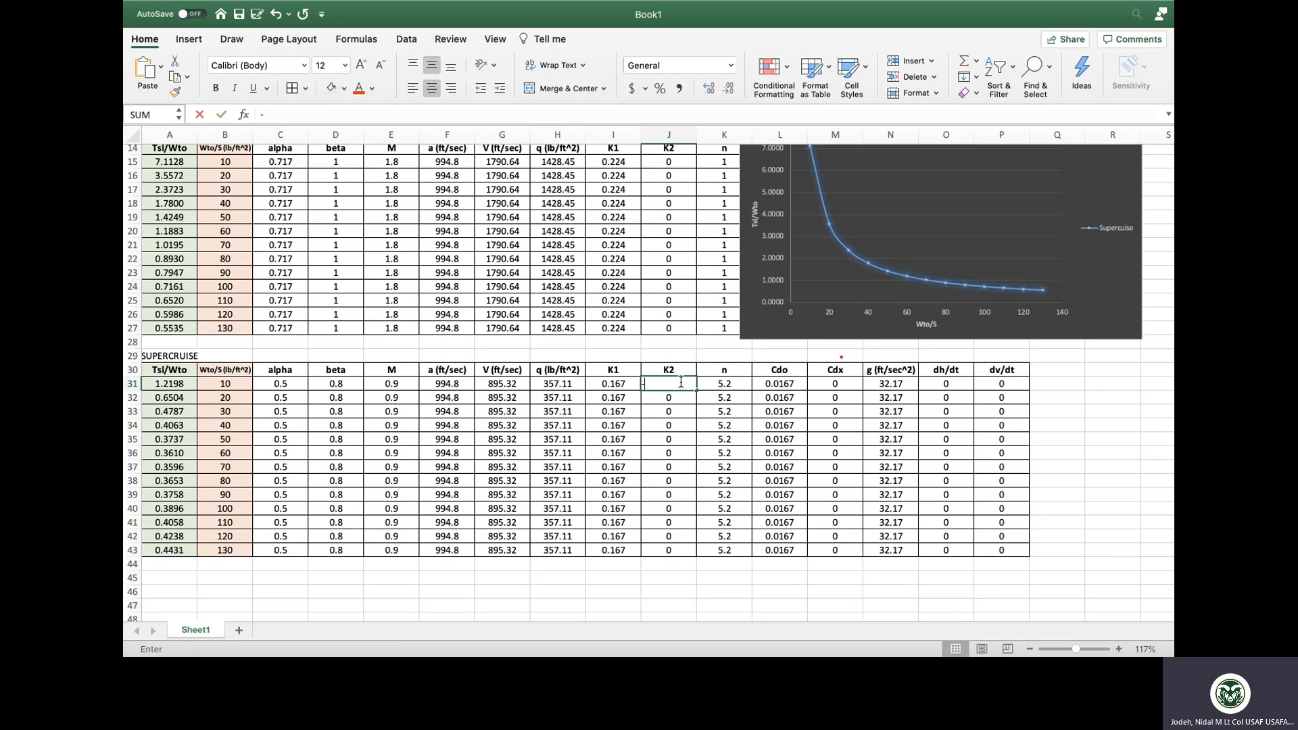
{"action": "type", "text": "0.1"}
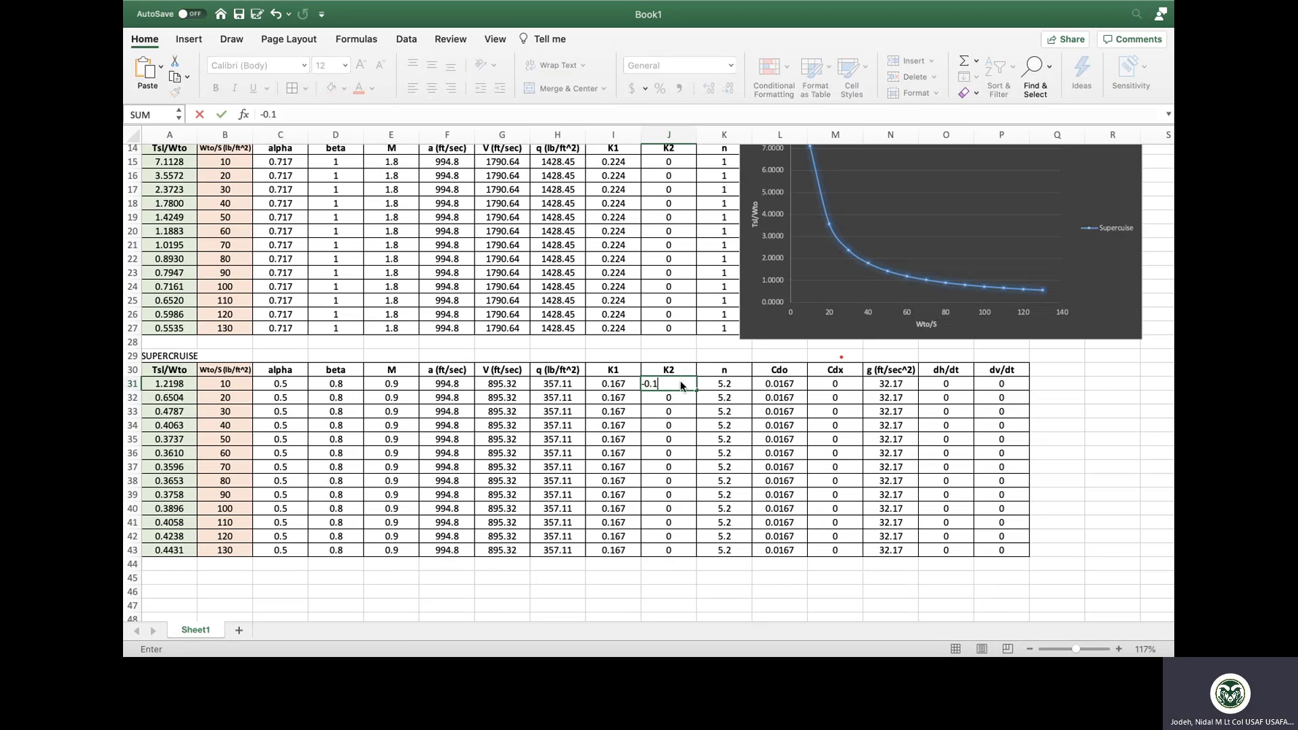
{"action": "key", "text": "Return"}
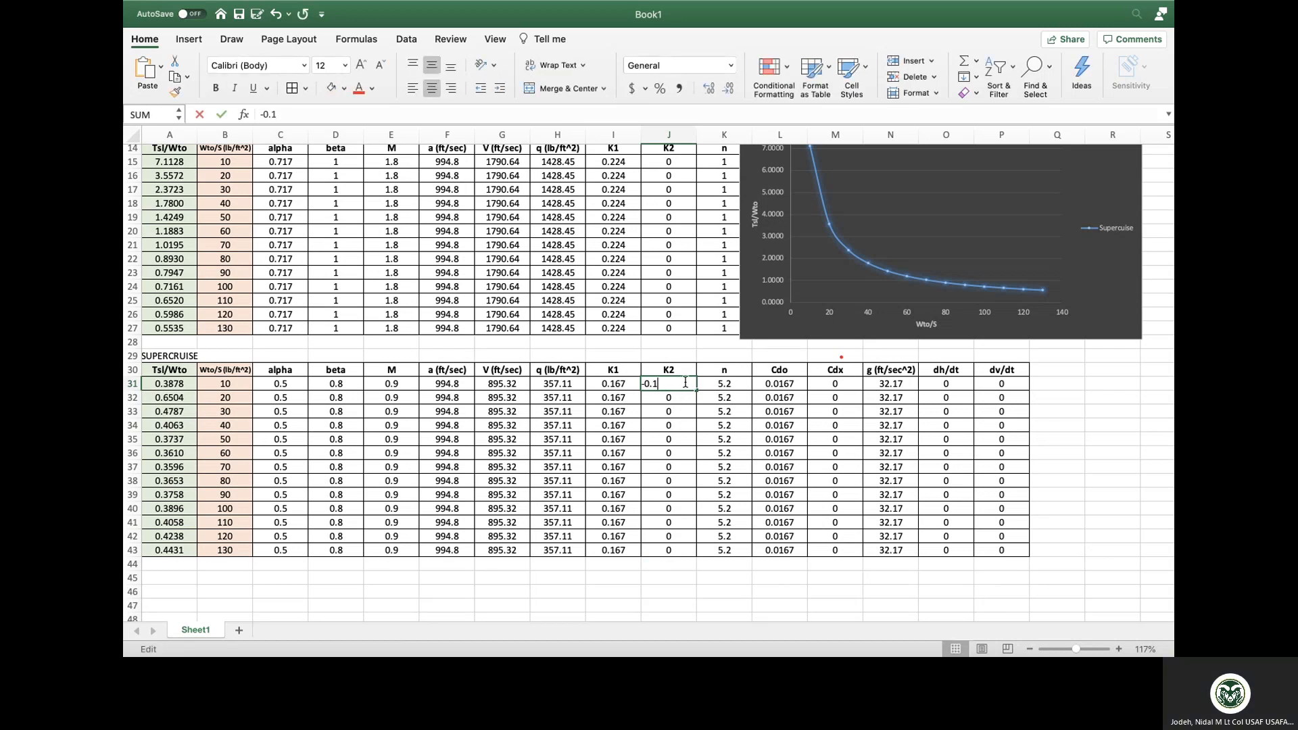
{"action": "double_click", "coordinate": [684, 383]}
{"action": "key", "text": "BackSpace"}
{"action": "type", "text": "01"}
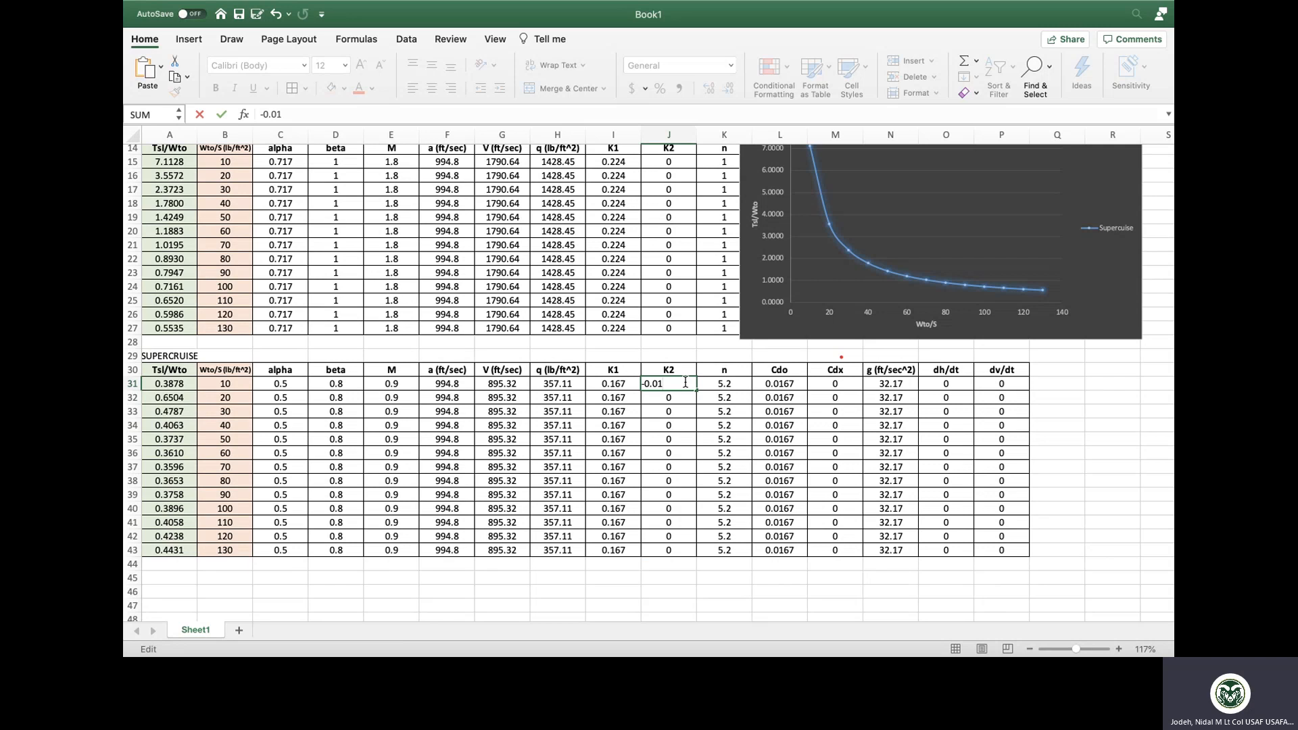
{"action": "key", "text": "Return"}
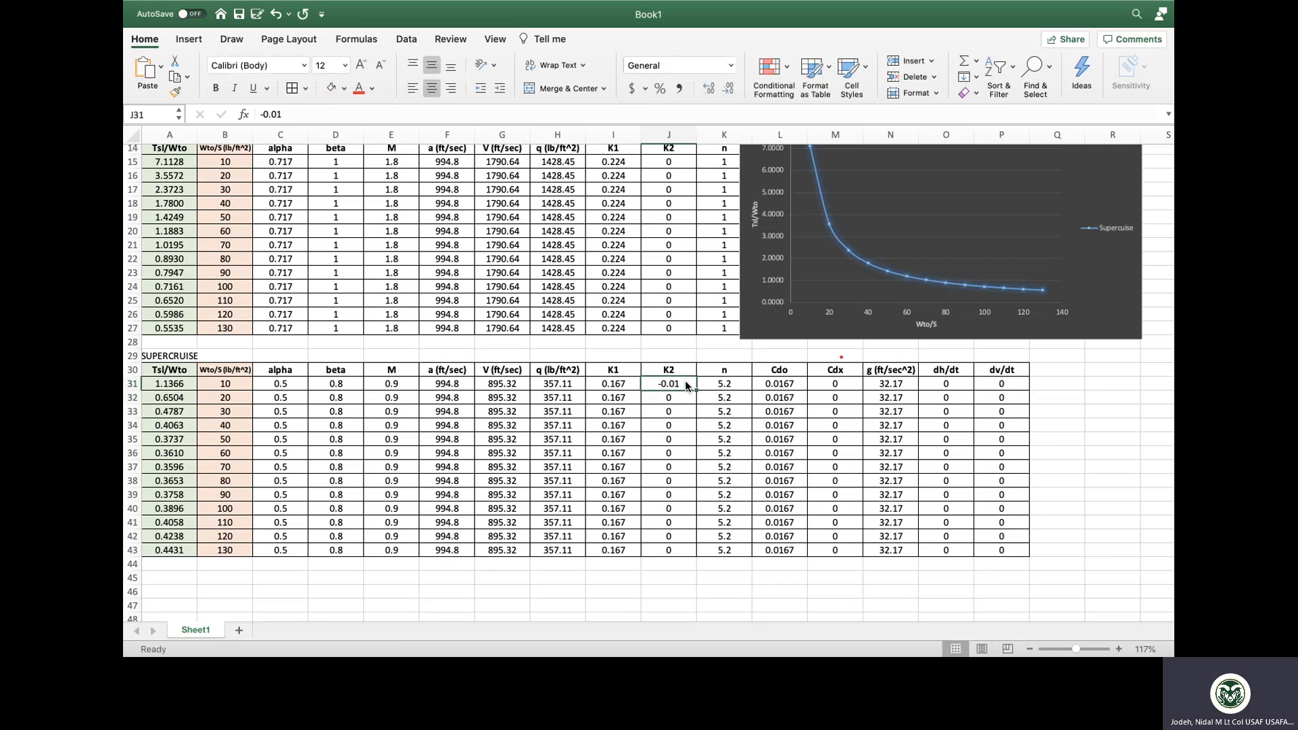
{"action": "left_click_drag", "start_coordinate": [696, 392], "coordinate": [698, 552]}
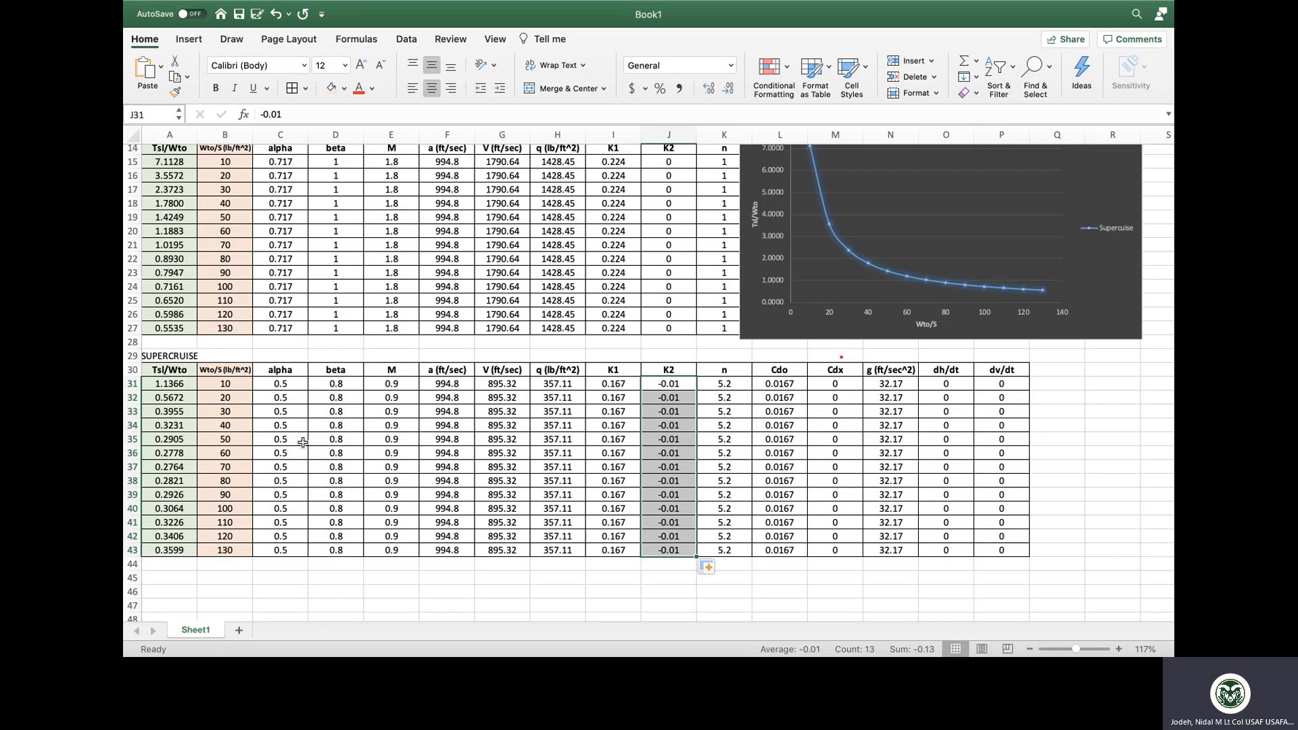
- Check the cell references in the Tsl/Wto formulas in A31, A34 and A41 without changing them
{"action": "double_click", "coordinate": [174, 383]}
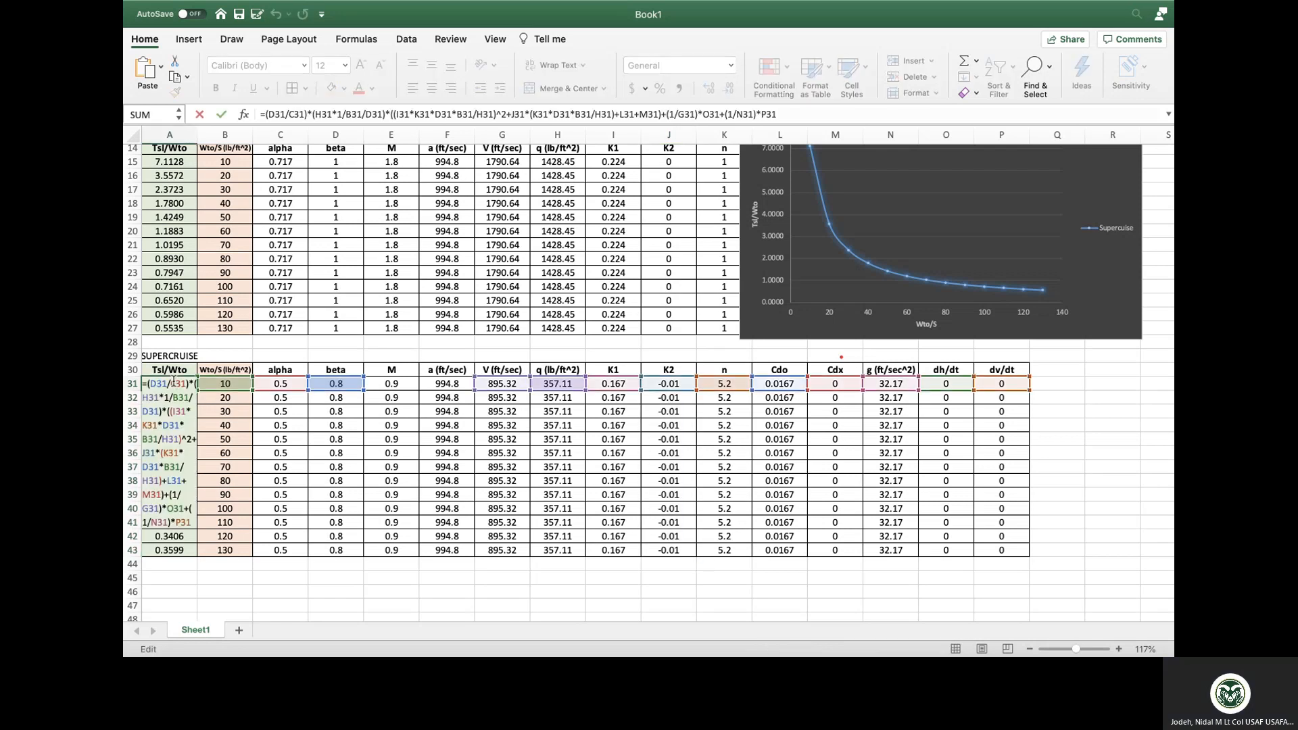
{"action": "key", "text": "Escape"}
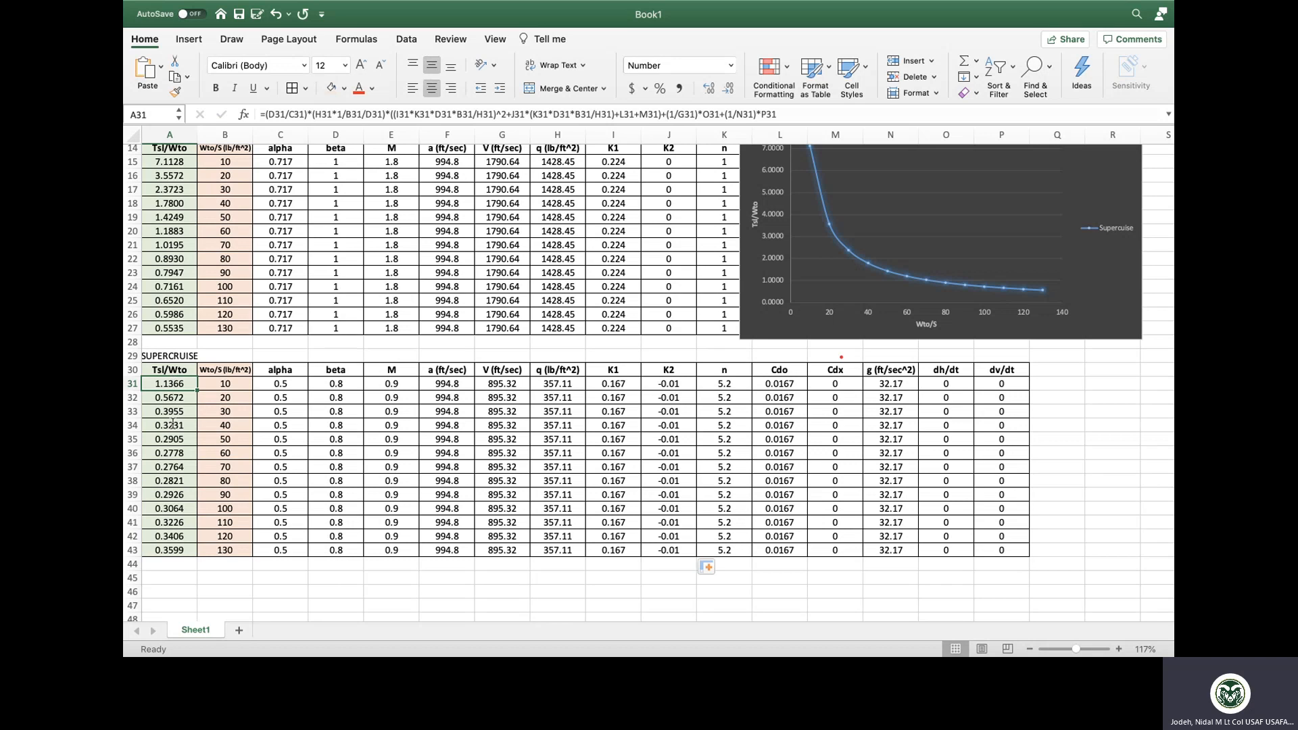
{"action": "double_click", "coordinate": [173, 423]}
{"action": "key", "text": "Escape"}
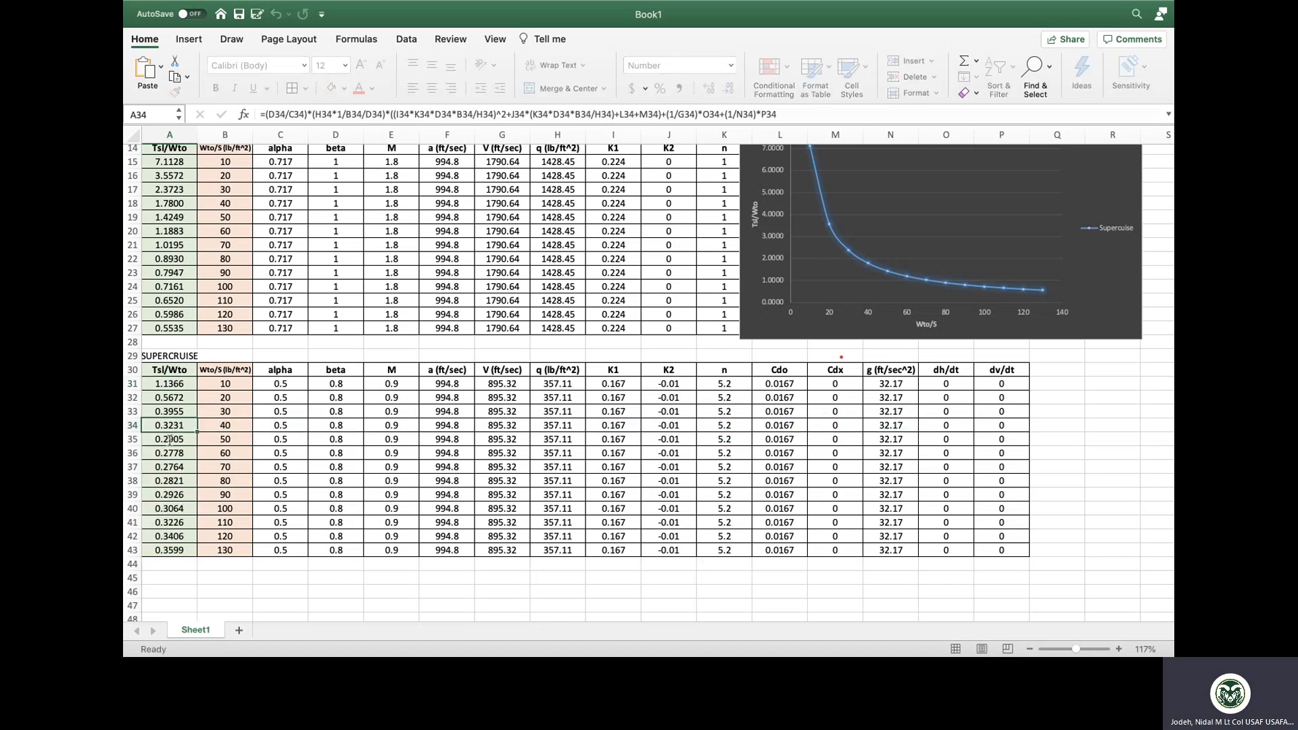
{"action": "double_click", "coordinate": [165, 521]}
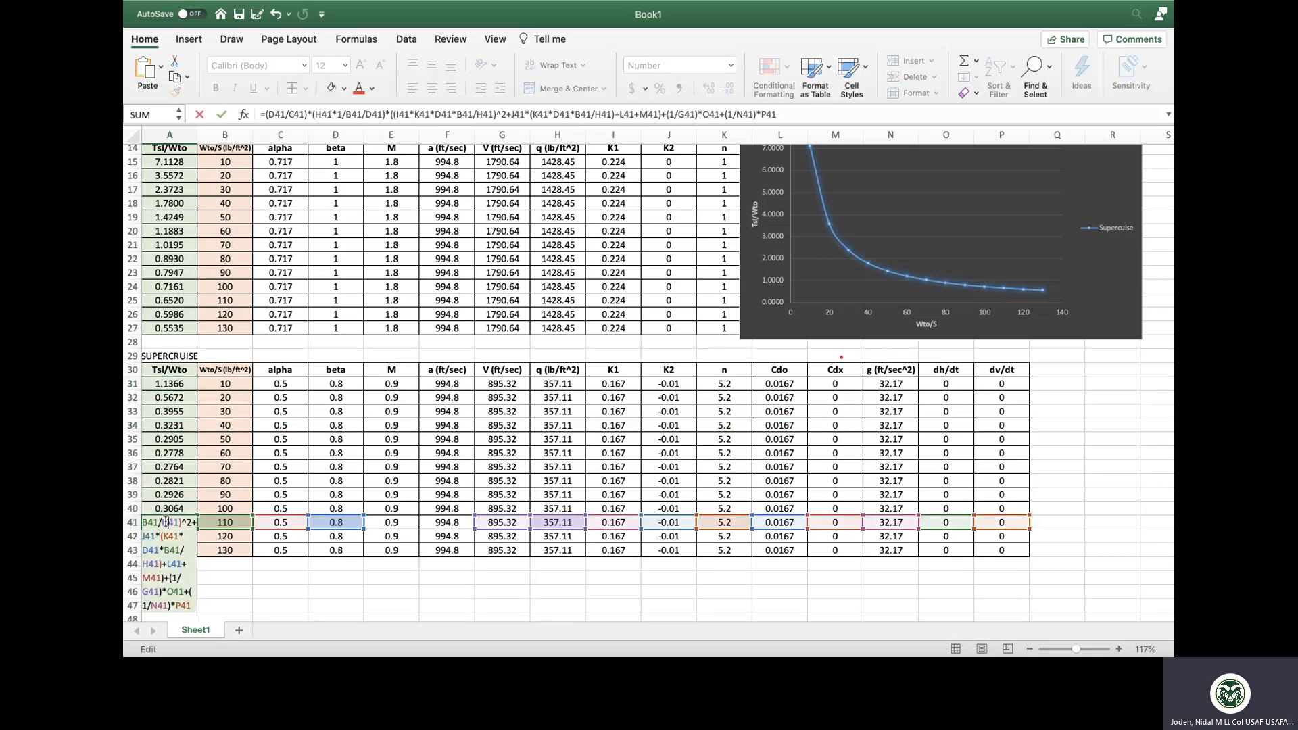
{"action": "key", "text": "Escape"}
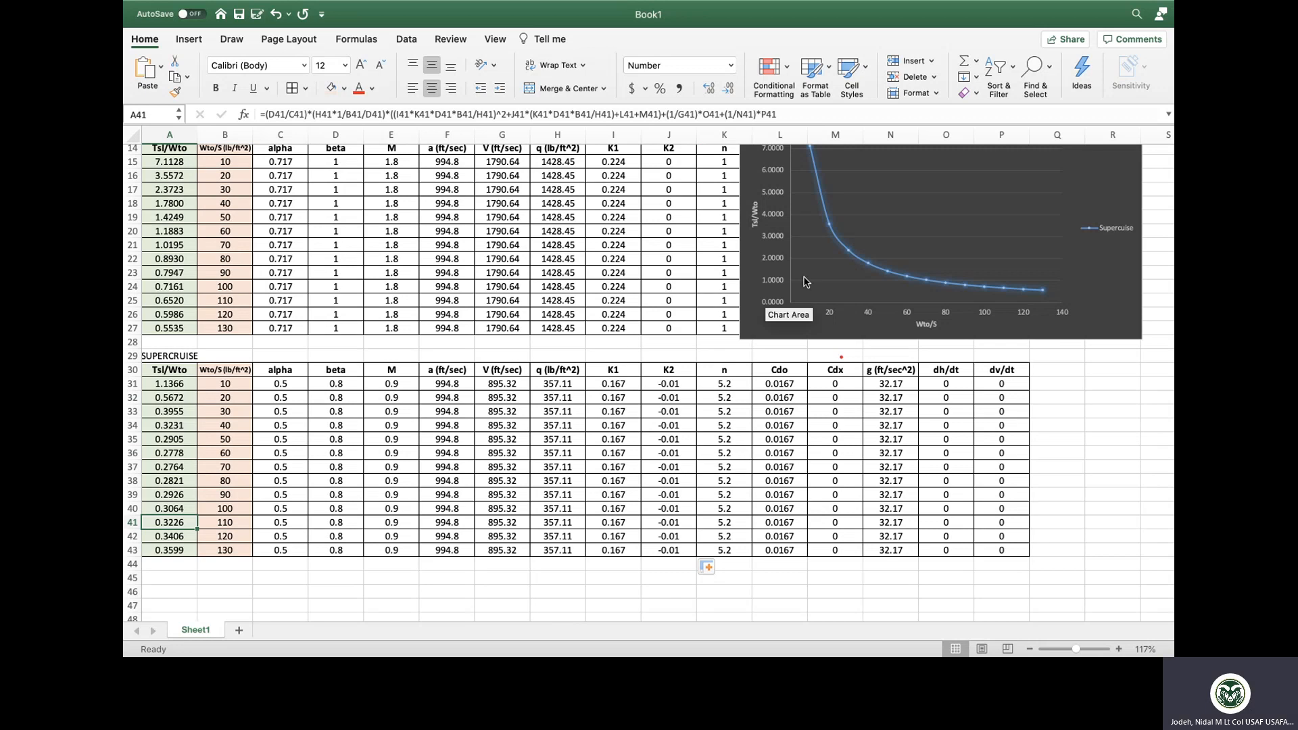
- Add a new series to the chart's data source with B31:B43 as its X values
{"action": "right_click", "coordinate": [913, 207]}
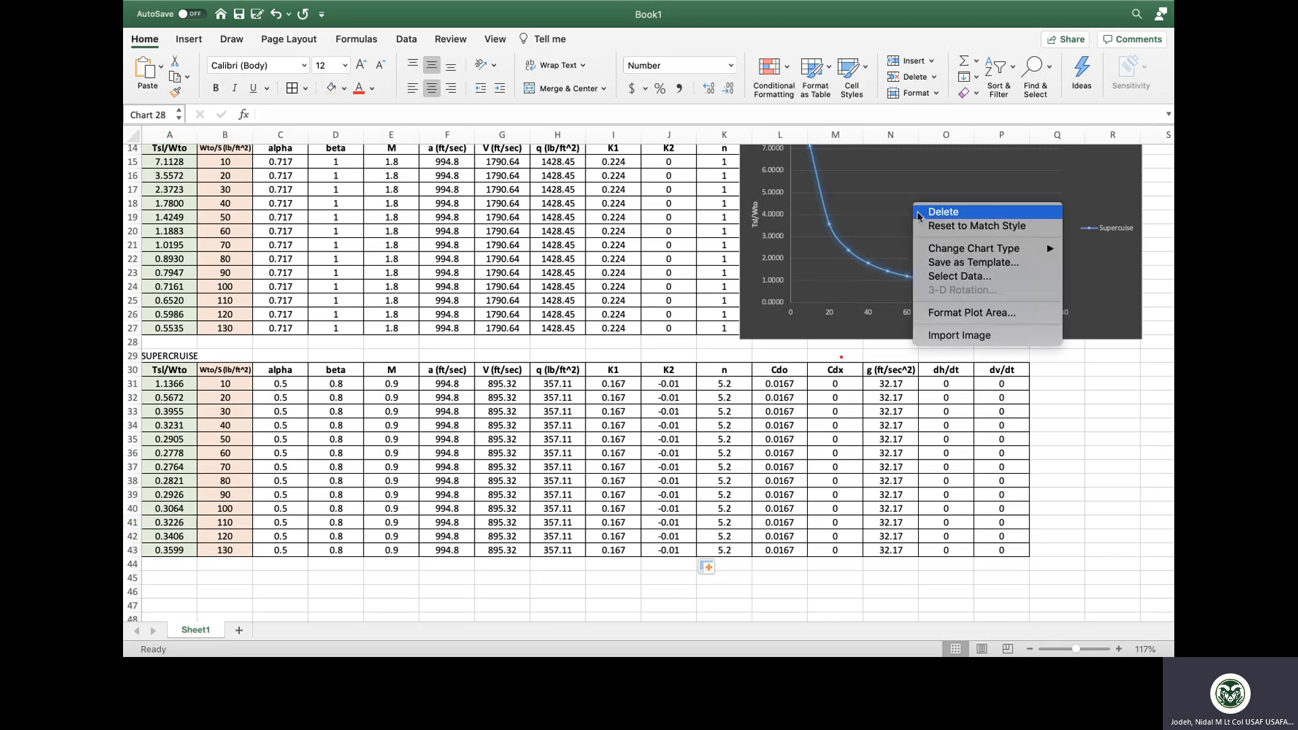
{"action": "left_click", "coordinate": [941, 278]}
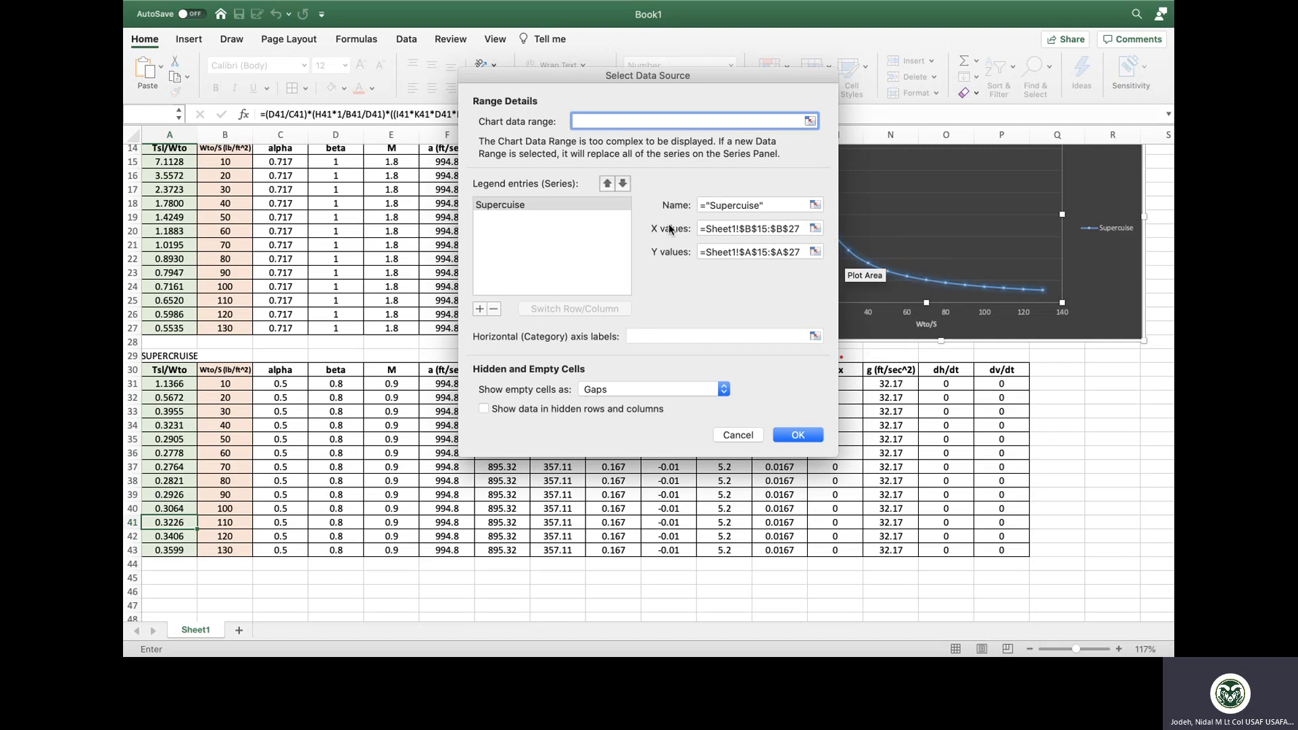
{"action": "left_click", "coordinate": [480, 309]}
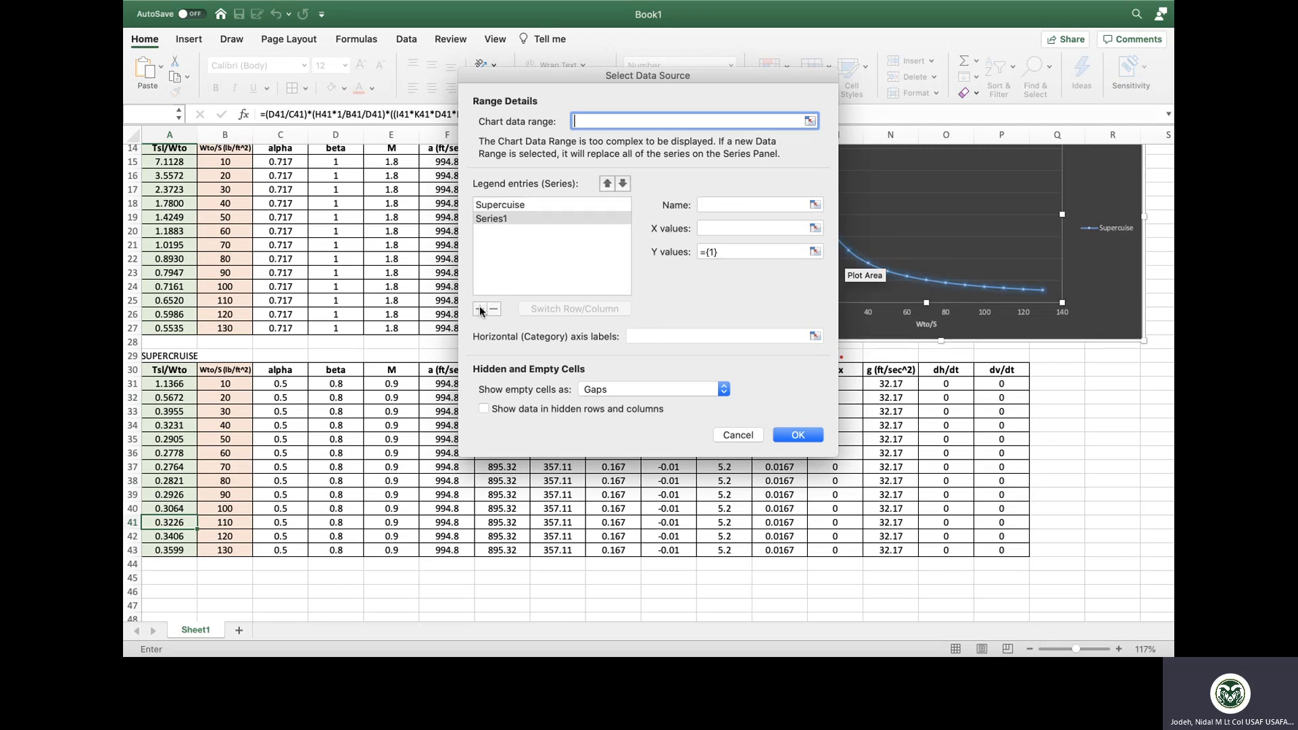
{"action": "left_click", "coordinate": [816, 228]}
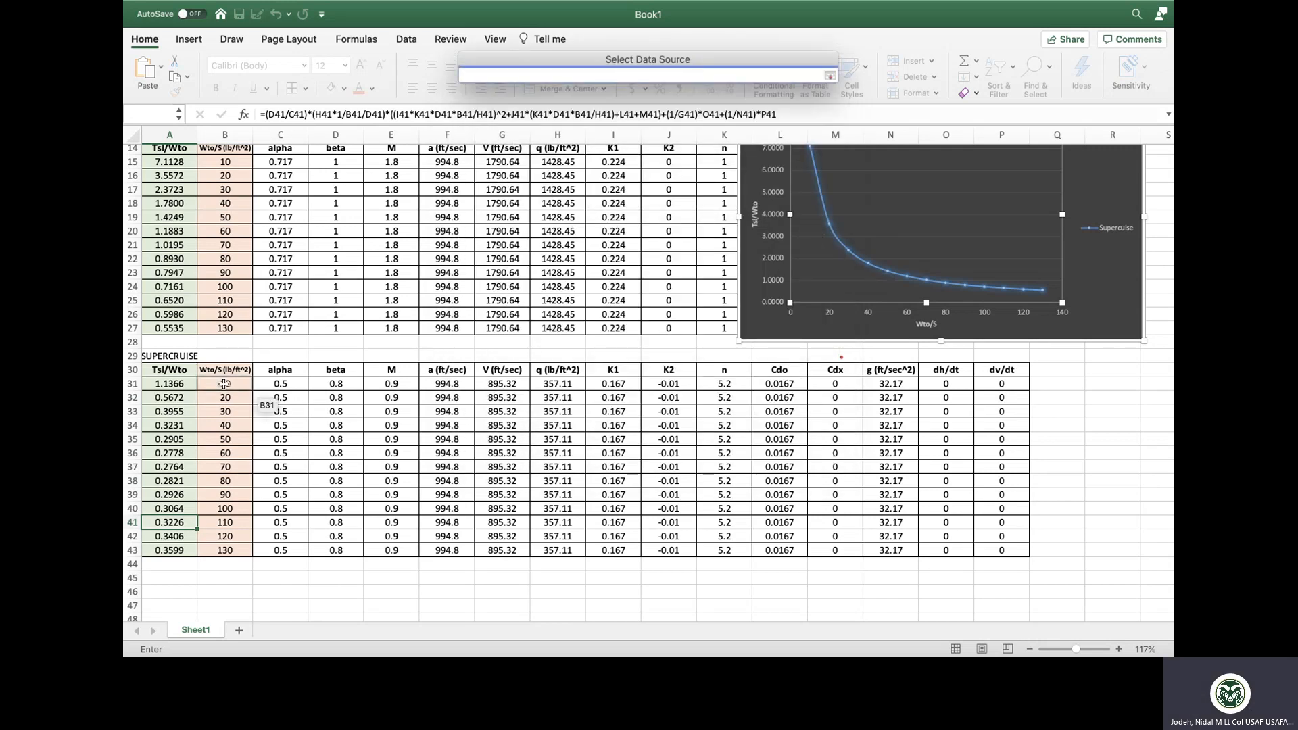
{"action": "left_click_drag", "start_coordinate": [224, 383], "coordinate": [224, 549]}
{"action": "left_click", "coordinate": [831, 76]}
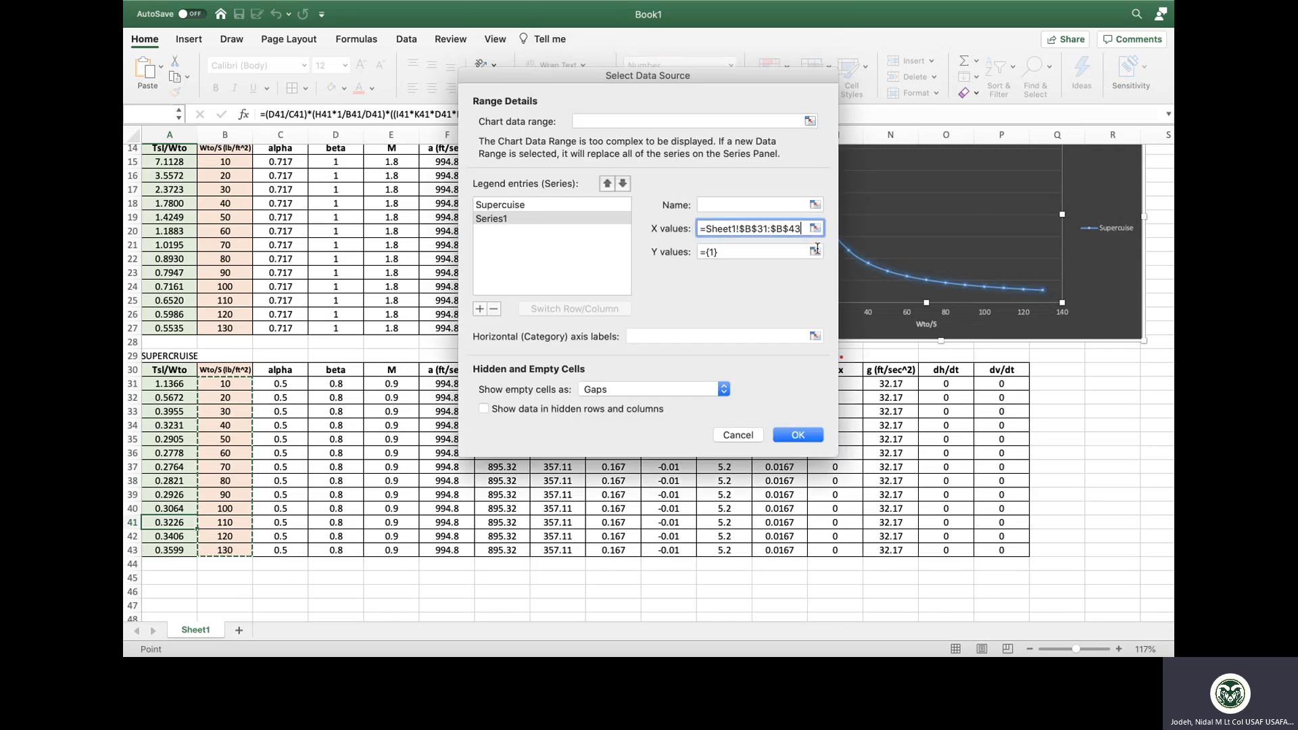
- Set the new series' Y values to A31:A43, name it Combat Turn, and apply the chart data changes
{"action": "left_click", "coordinate": [815, 251]}
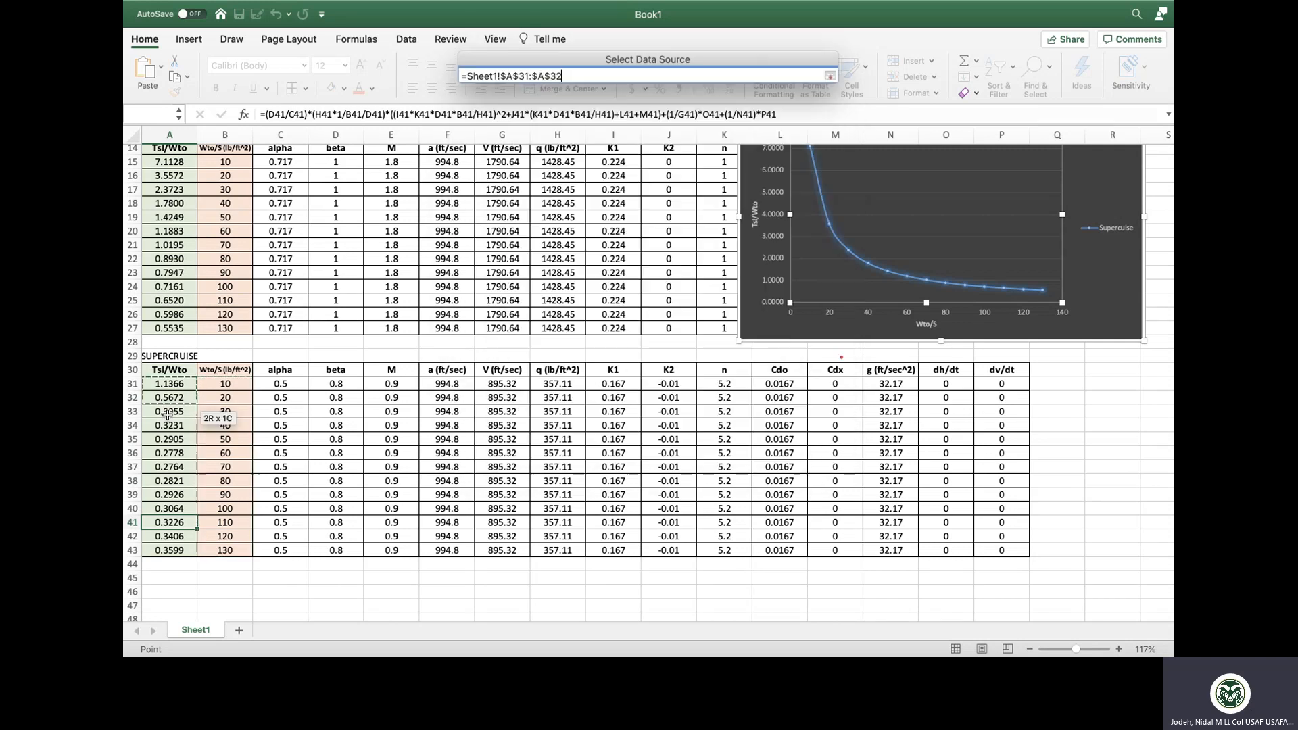
{"action": "left_click_drag", "start_coordinate": [169, 384], "coordinate": [171, 550]}
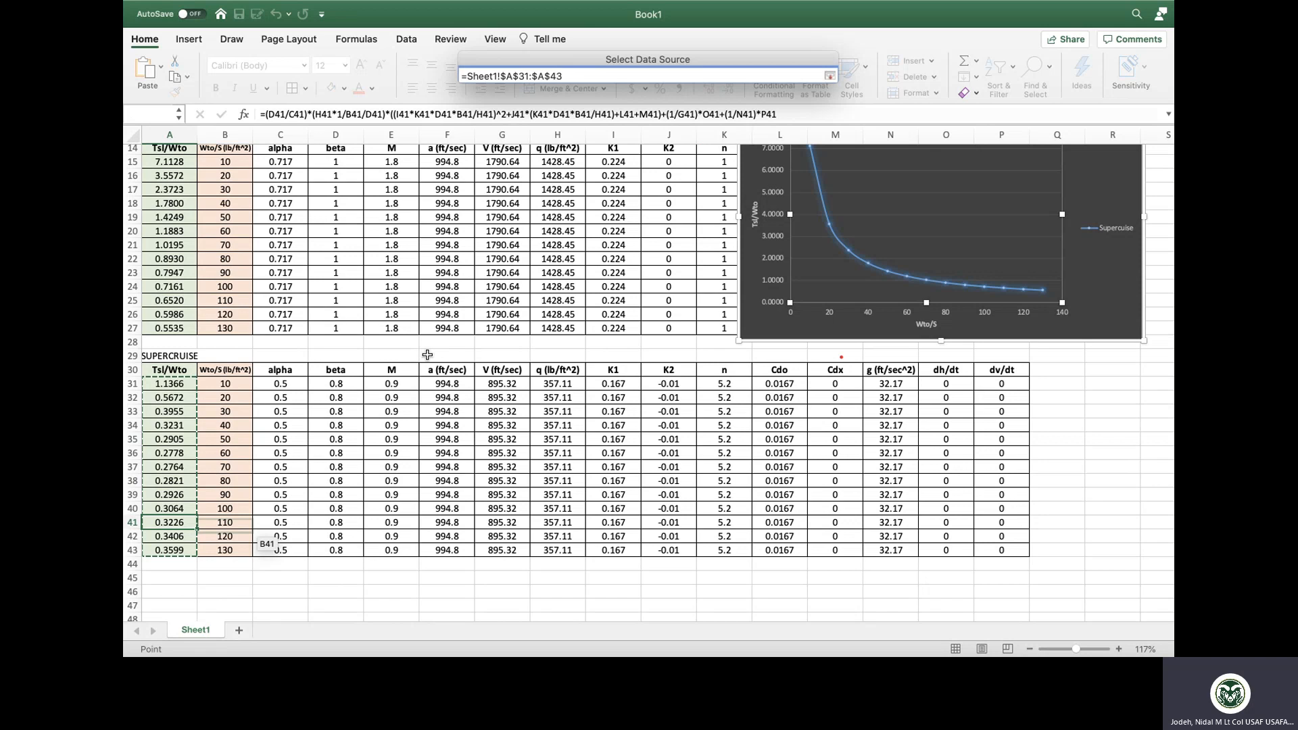
{"action": "left_click", "coordinate": [830, 75]}
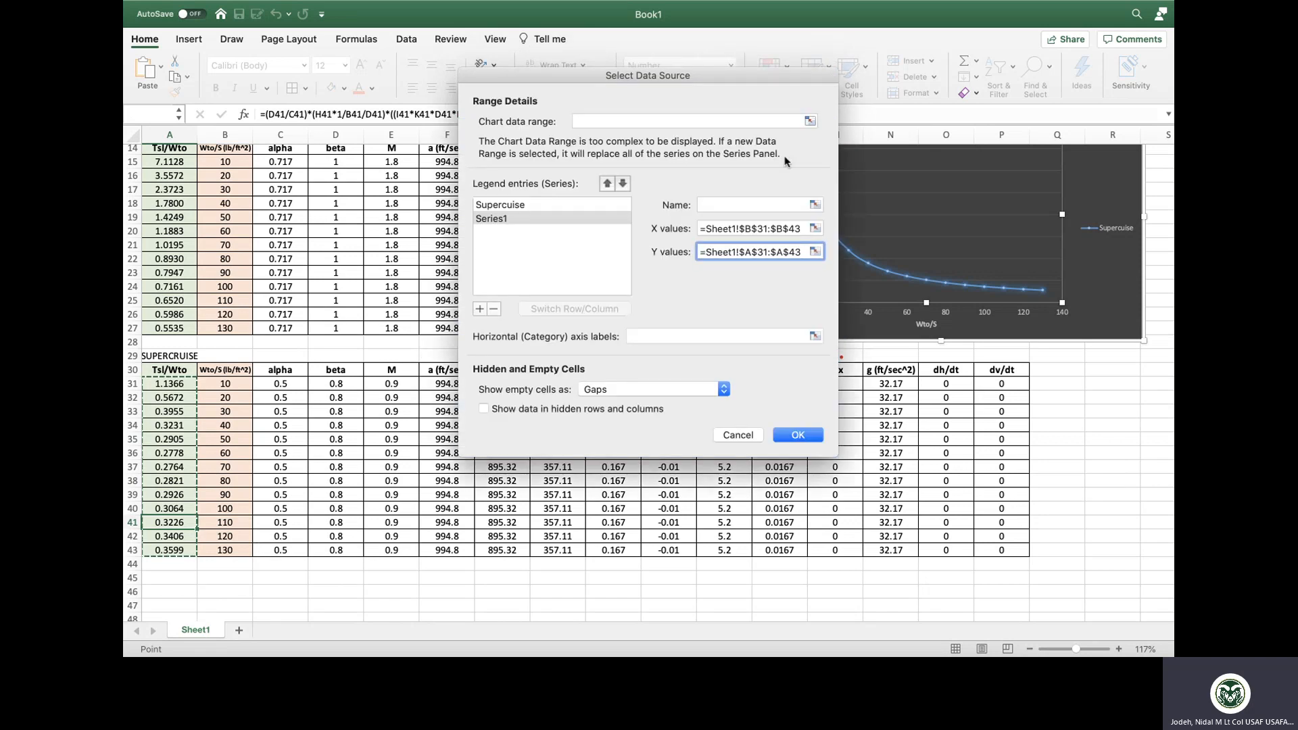
{"action": "left_click", "coordinate": [731, 203]}
{"action": "type", "text": "Combat Tu"}
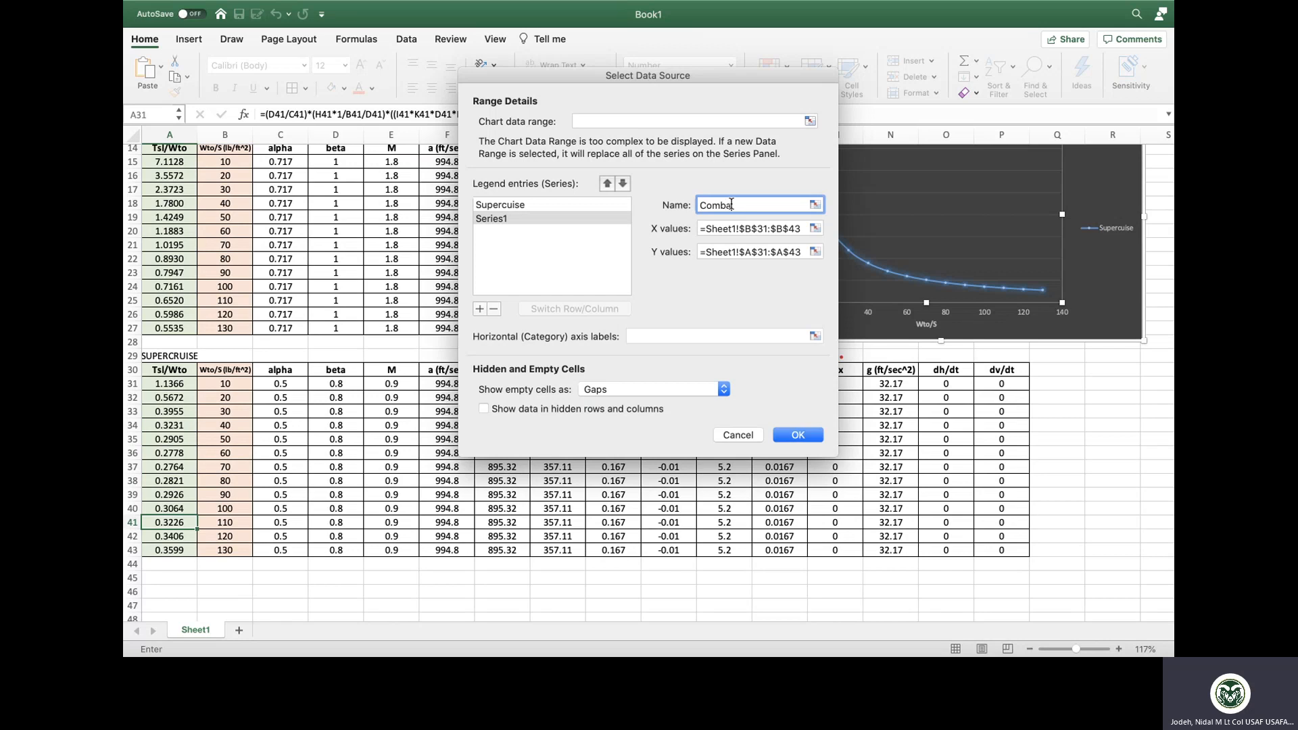
{"action": "type", "text": "rn"}
{"action": "left_click", "coordinate": [800, 438]}
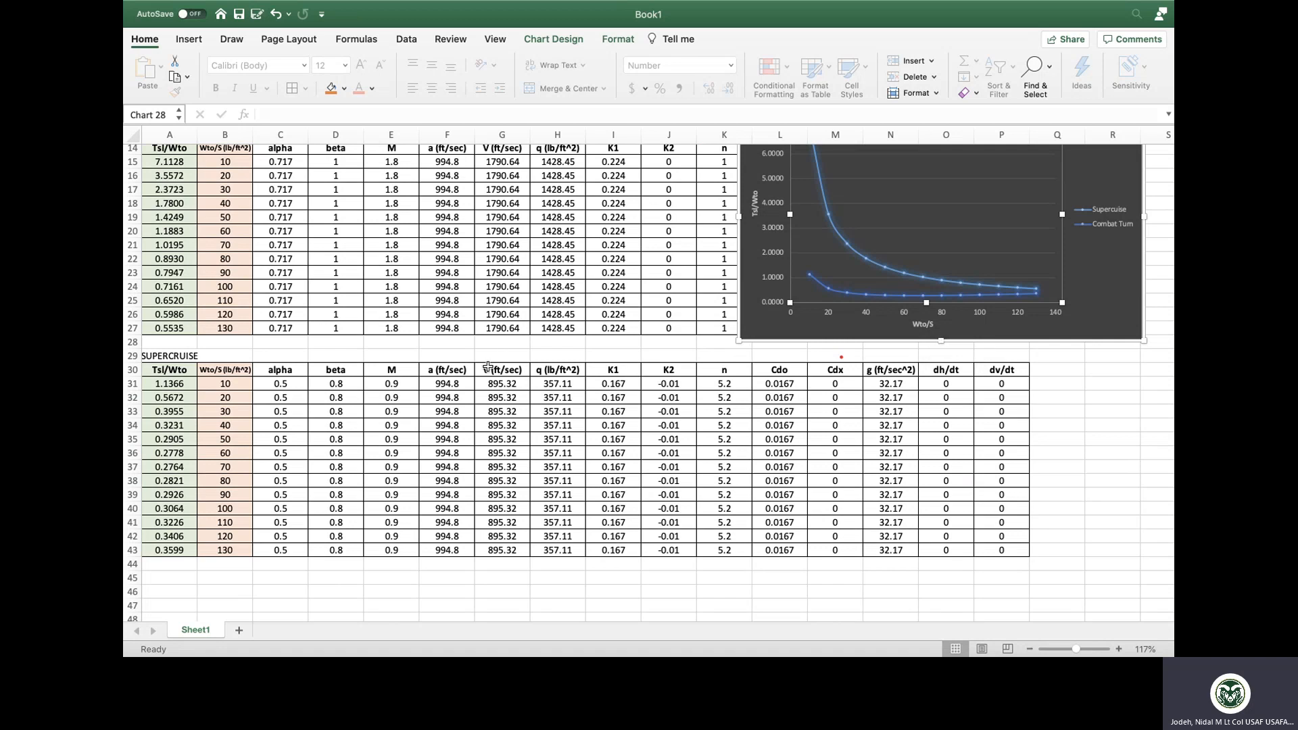
- Replace the copied table's heading in A29 with Combat Turn
{"action": "left_click", "coordinate": [172, 355]}
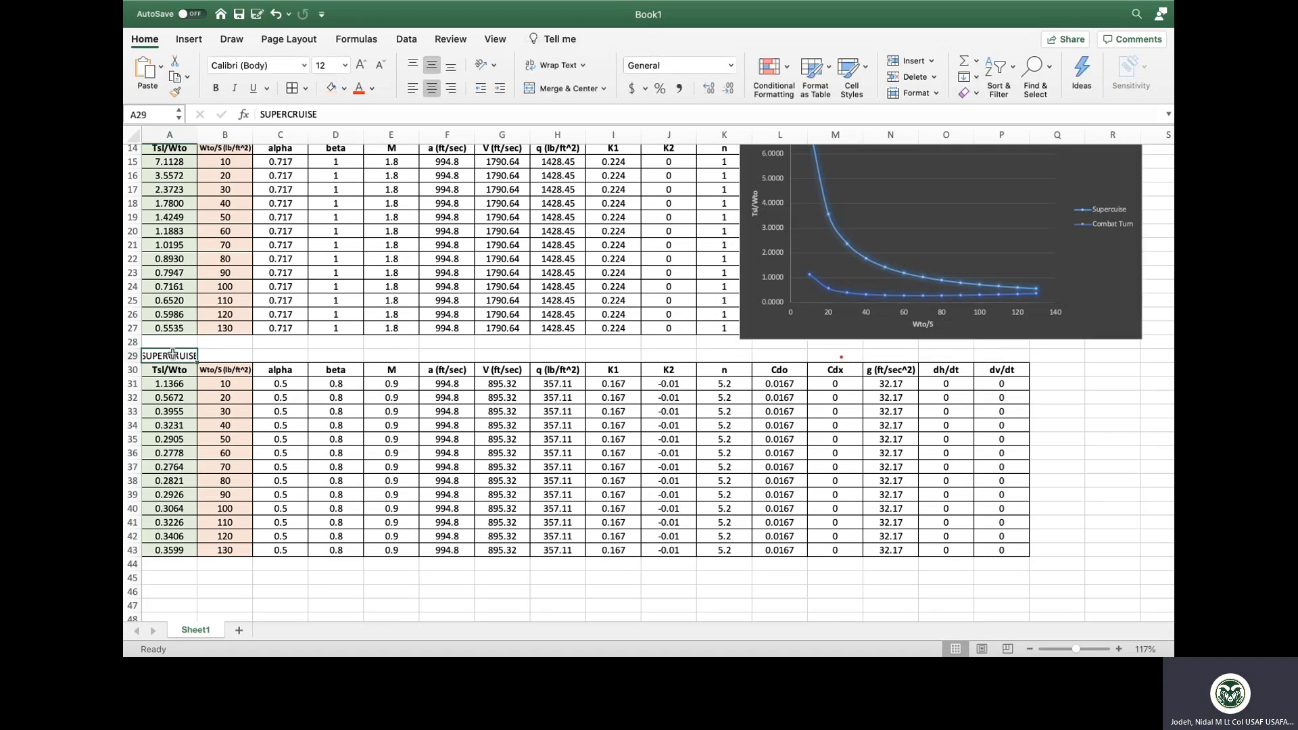
{"action": "type", "text": "Combat Turn"}
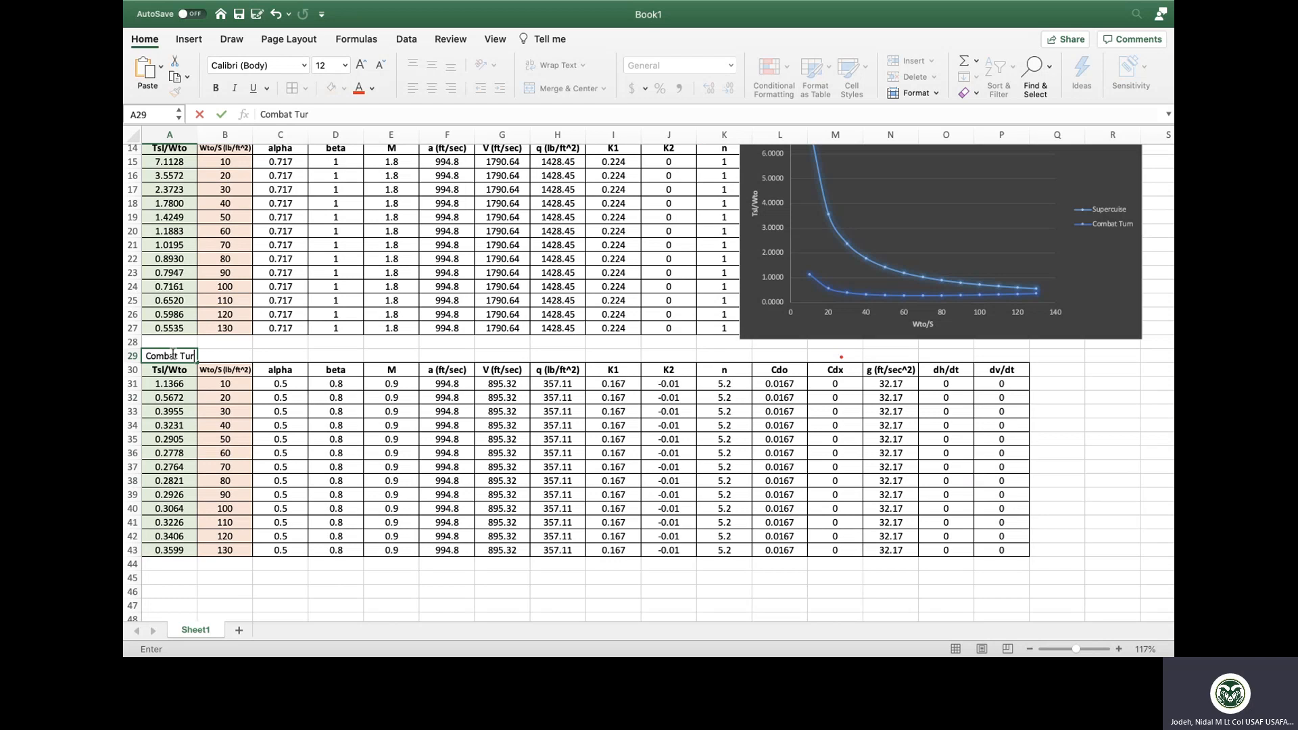
{"action": "key", "text": "Return"}
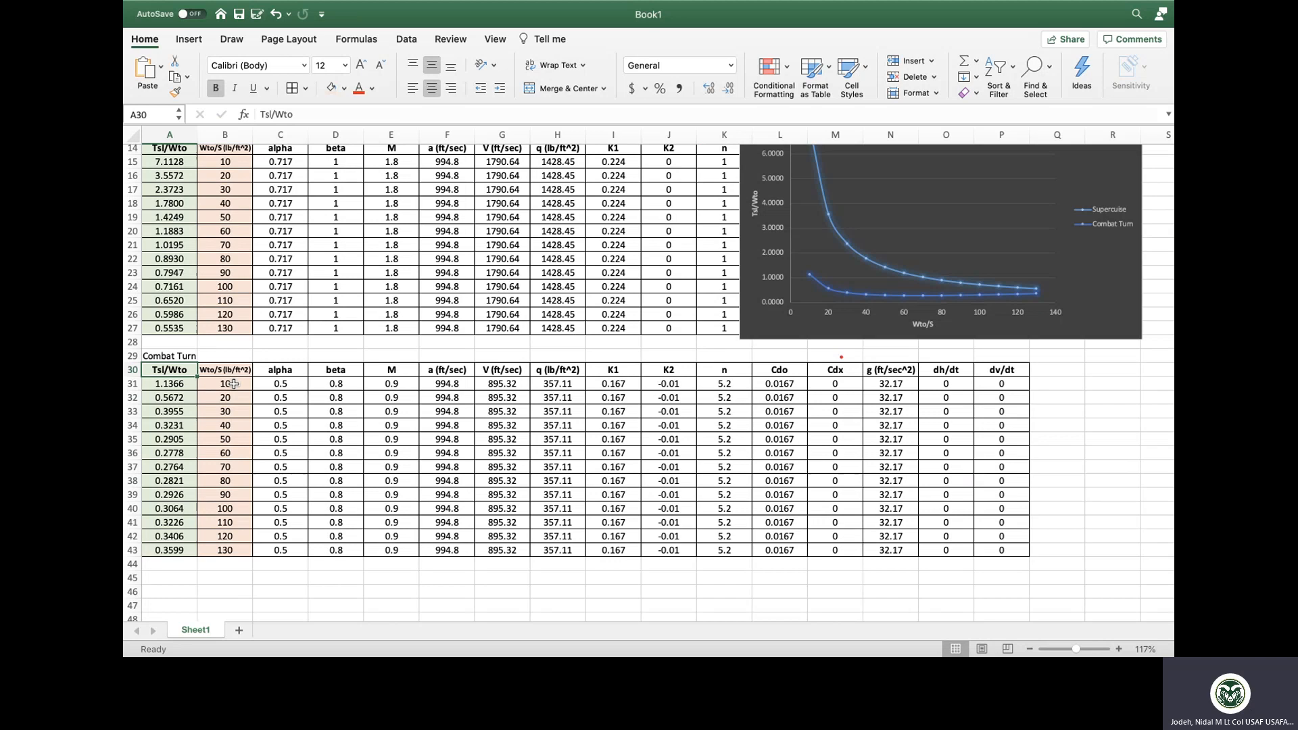
- Review the alpha, beta and M inputs in the first data row of the Combat Turn table
{"action": "left_click", "coordinate": [278, 383]}
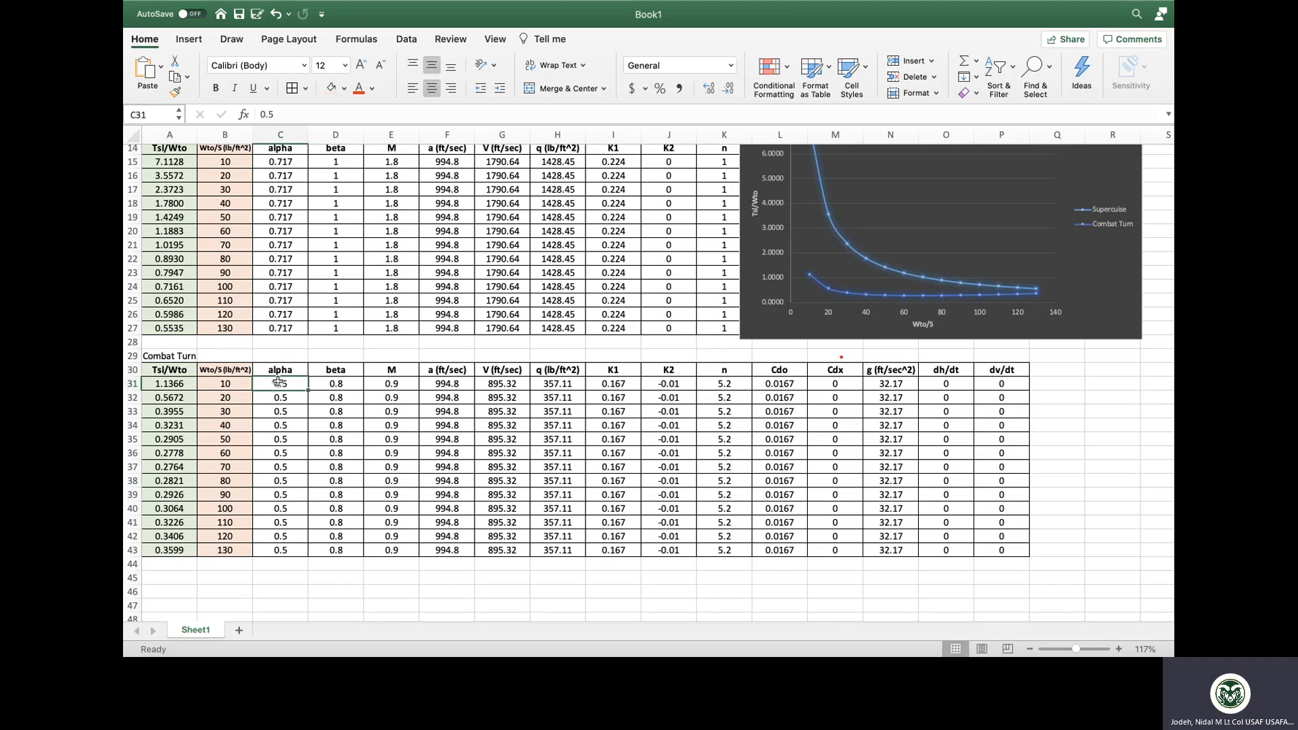
{"action": "key", "text": "Right"}
{"action": "key", "text": "Right"}
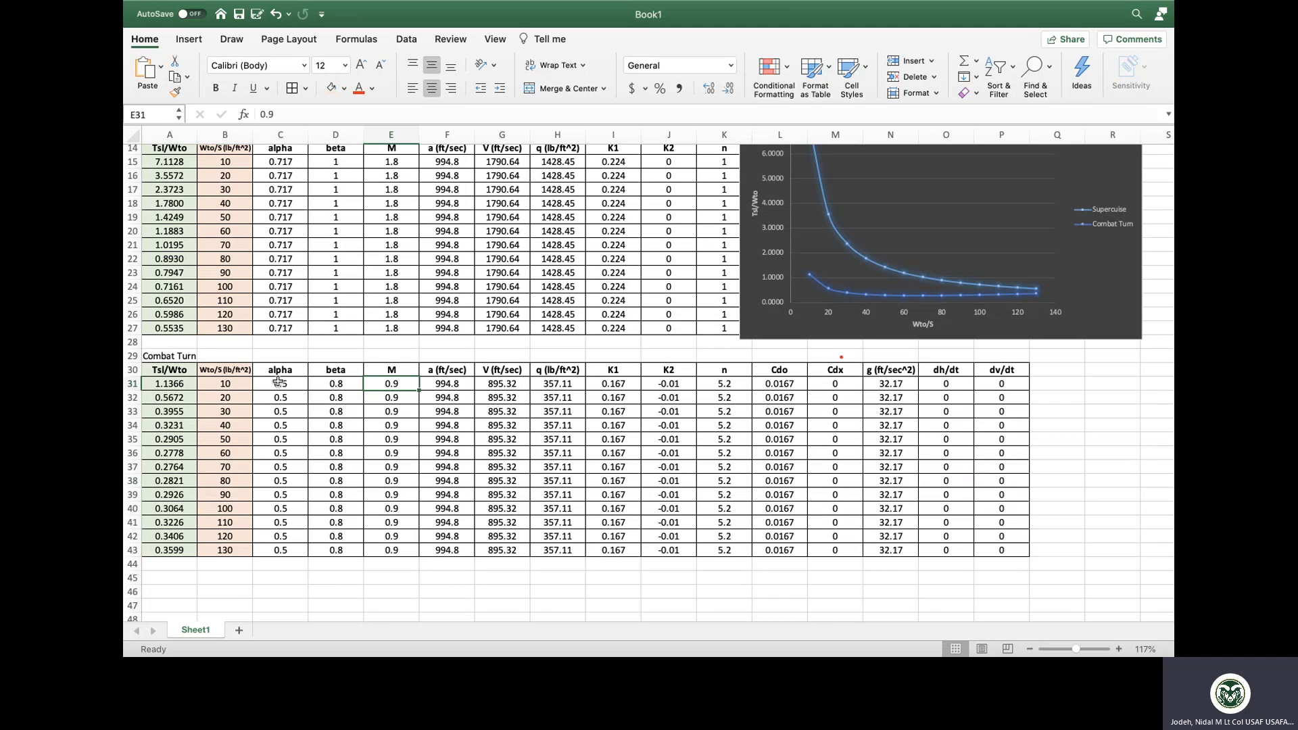
- Switch to the Blackboard course page in Safari and open the Prequiz 26 - Constraint Analysis test
{"action": "key", "text": "ctrl+Up"}
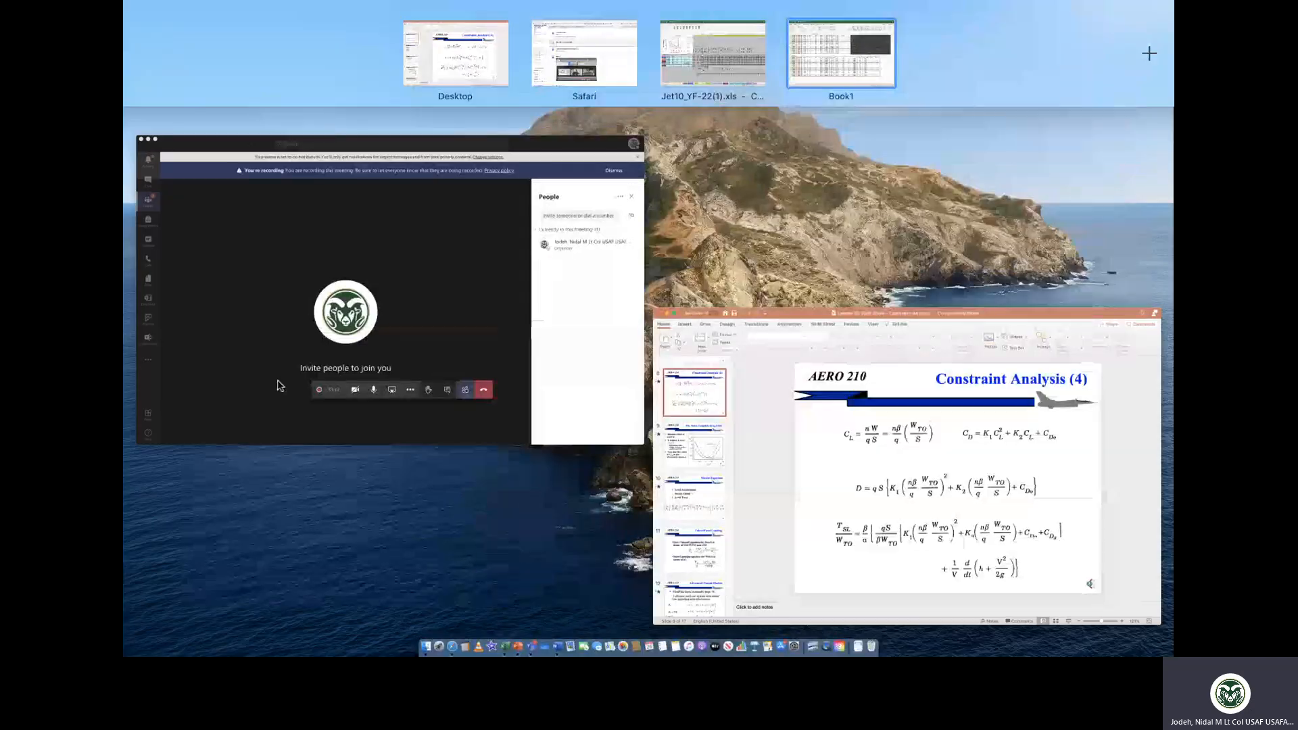
{"action": "left_click", "coordinate": [586, 54]}
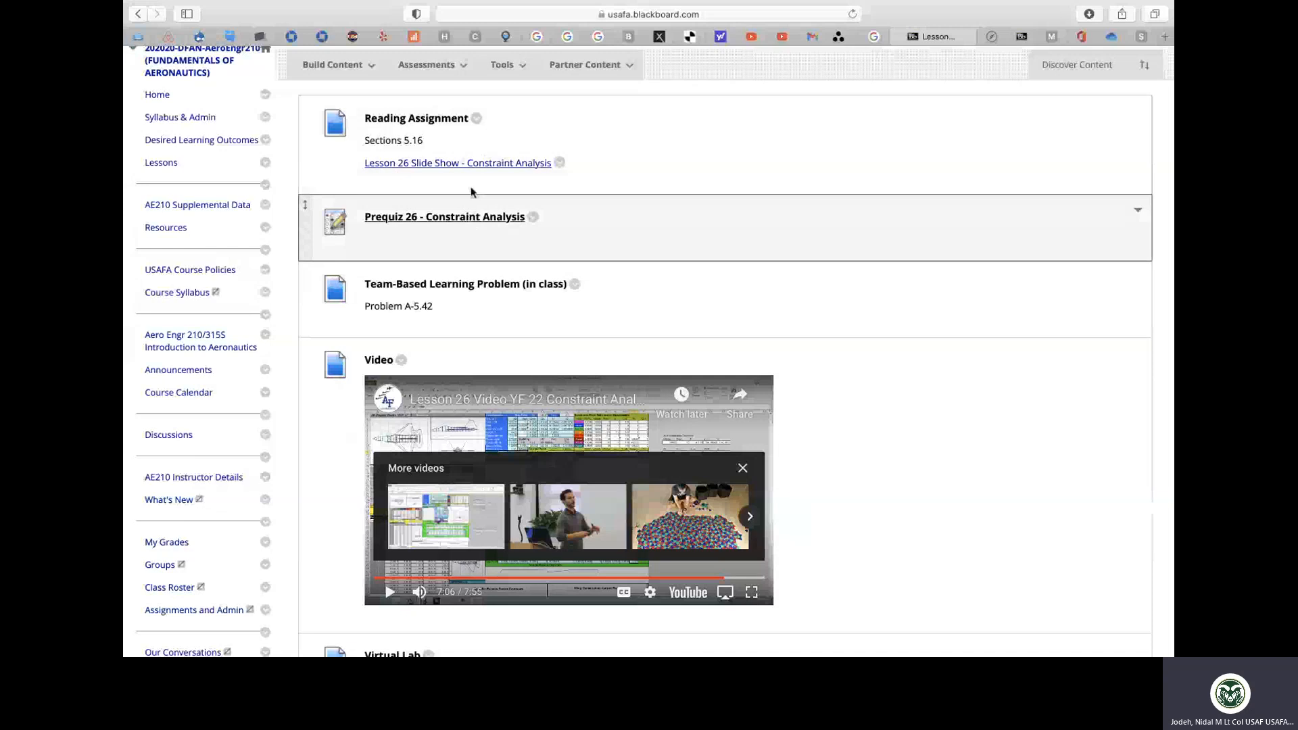
{"action": "left_click", "coordinate": [472, 218]}
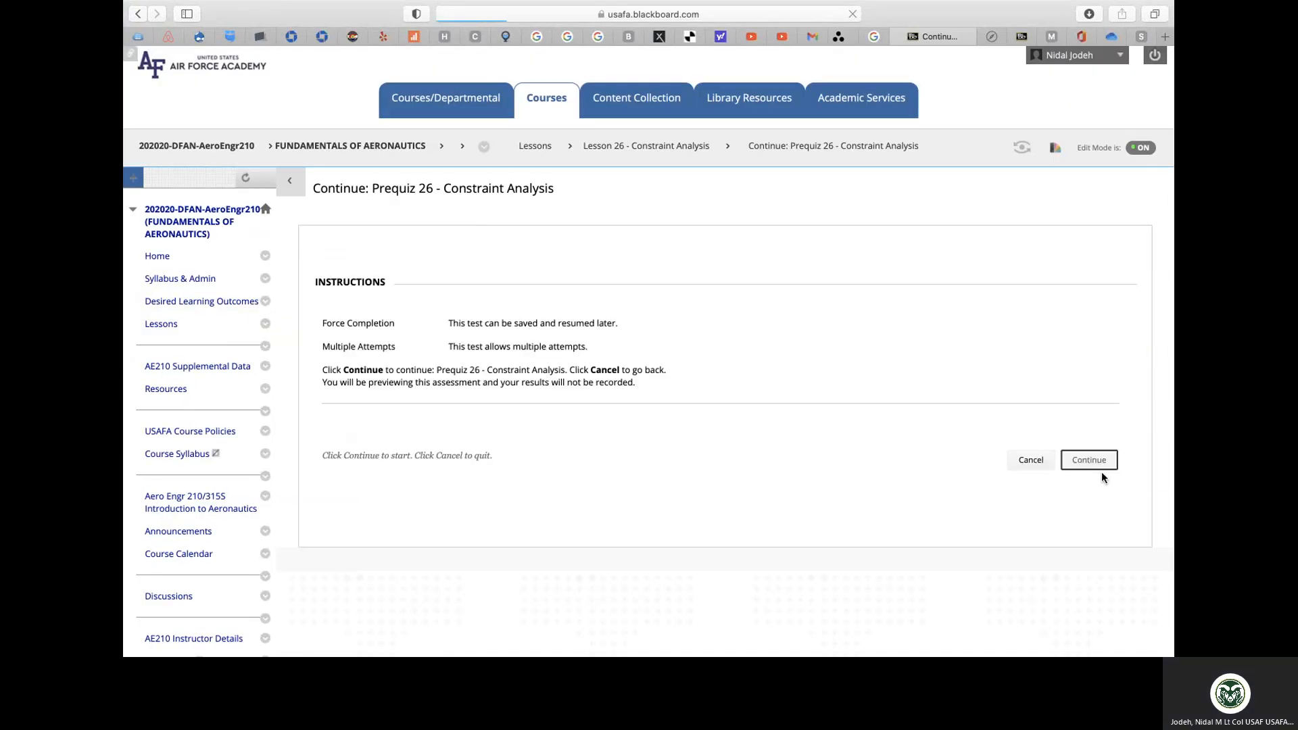
{"action": "left_click", "coordinate": [1092, 468]}
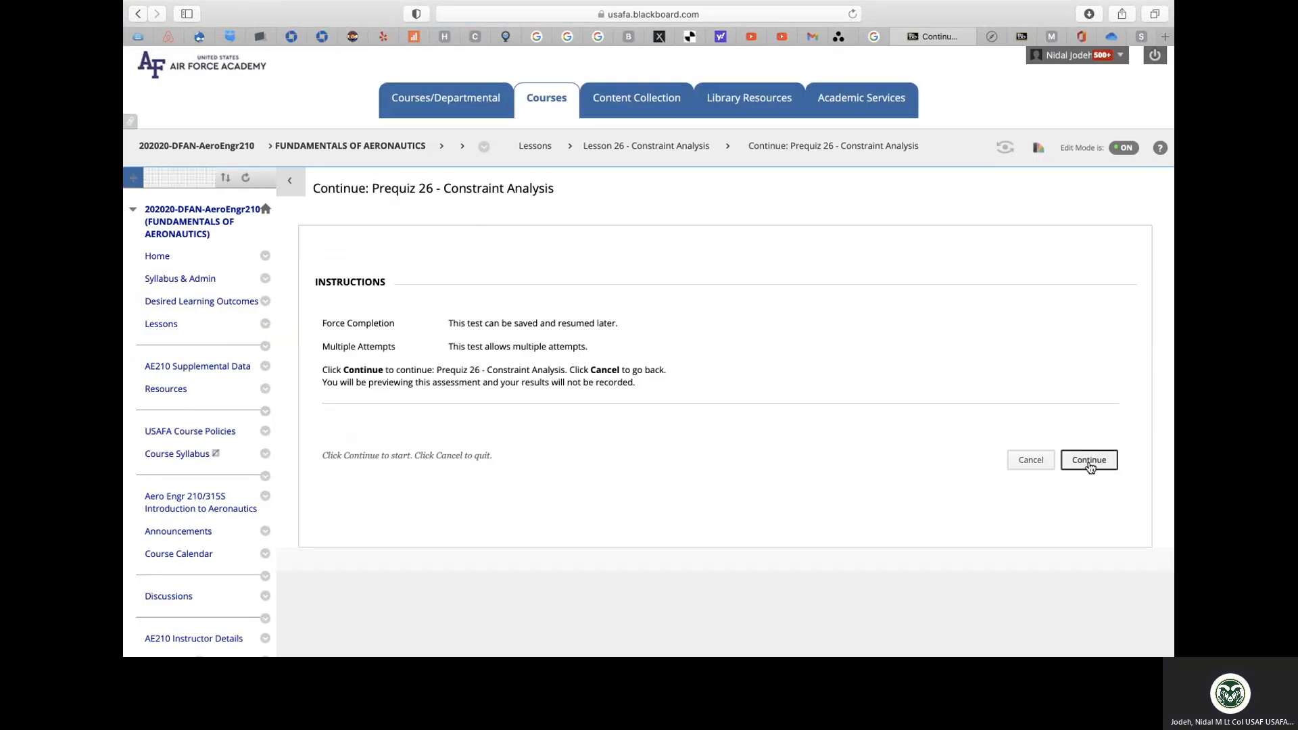
- Read the prequiz questions, including the supercruise data in Question 3, and return to the Book1 workbook in Excel
{"action": "scroll", "coordinate": [537, 468], "scroll_direction": "down", "scroll_amount": 15}
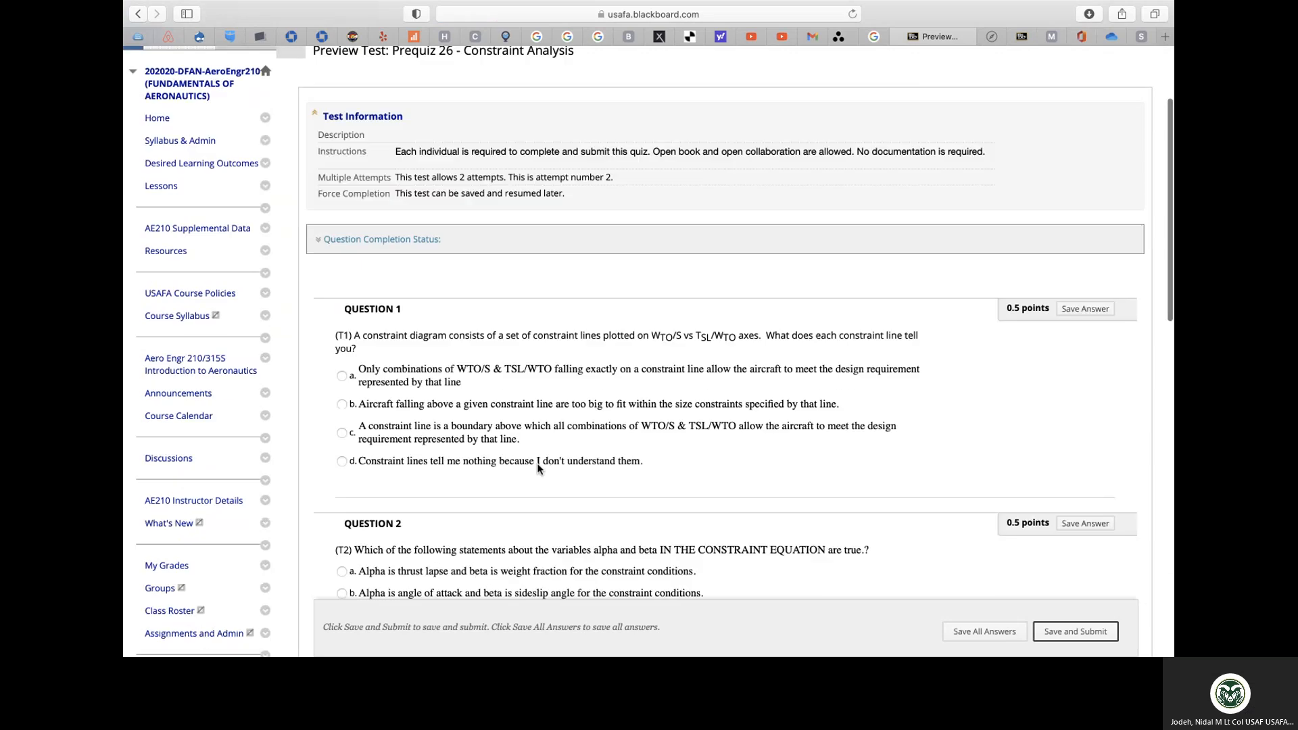
{"action": "scroll", "coordinate": [537, 468], "scroll_direction": "down", "scroll_amount": 1}
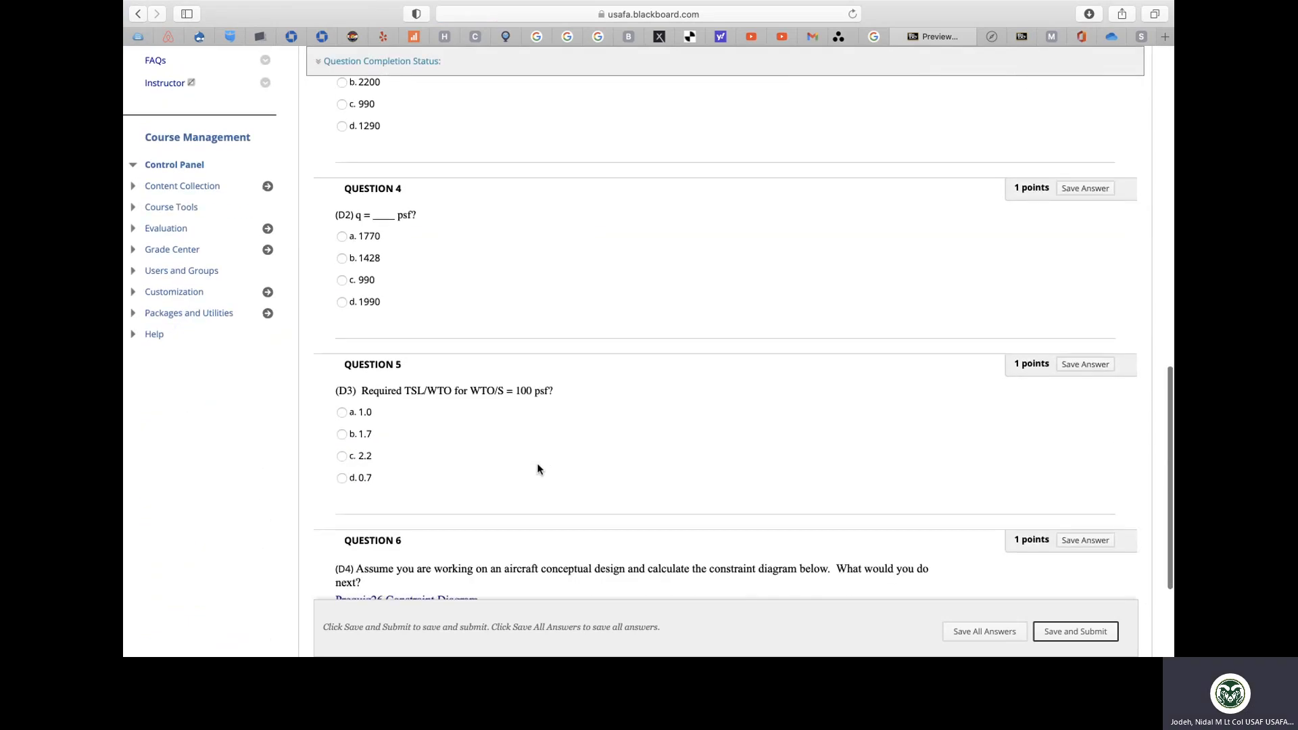
{"action": "scroll", "coordinate": [538, 468], "scroll_direction": "up", "scroll_amount": 5}
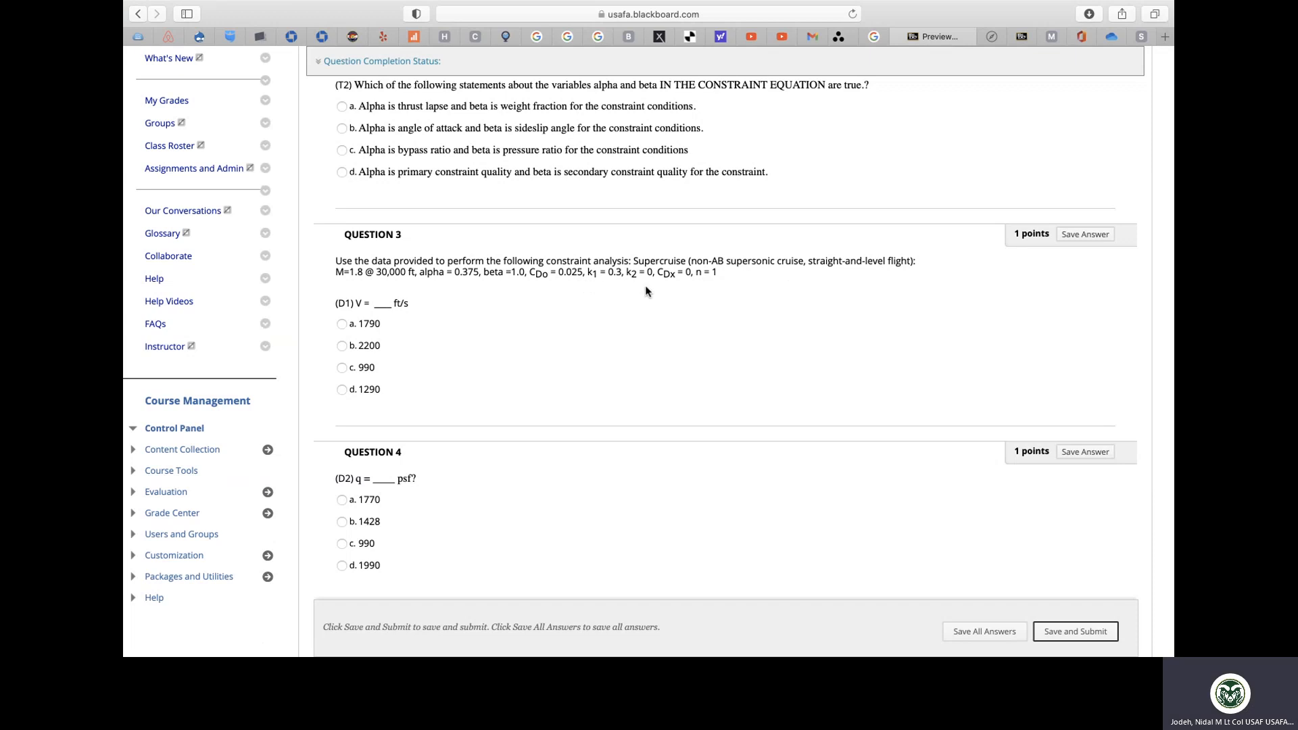
{"action": "scroll", "coordinate": [645, 291], "scroll_direction": "down", "scroll_amount": 5}
{"action": "scroll", "coordinate": [646, 292], "scroll_direction": "down", "scroll_amount": 4}
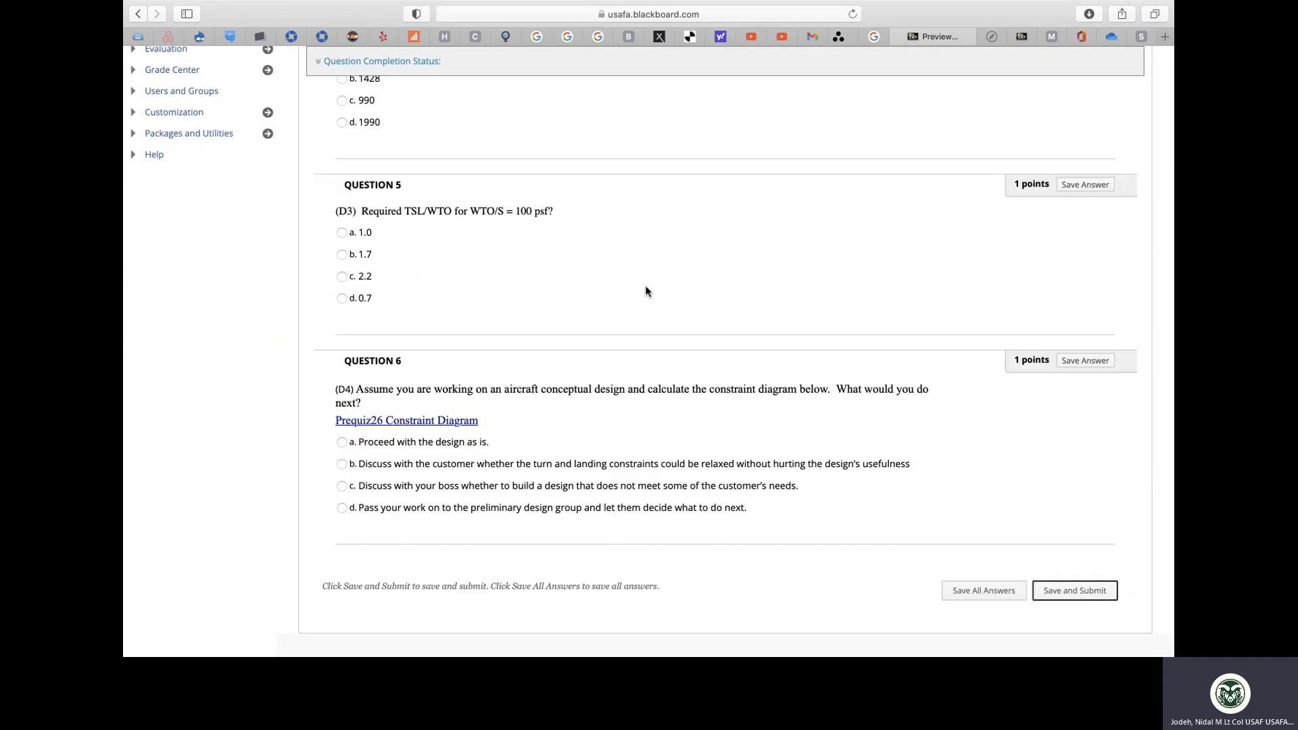
{"action": "scroll", "coordinate": [645, 292], "scroll_direction": "up", "scroll_amount": 5}
{"action": "scroll", "coordinate": [645, 291], "scroll_direction": "up", "scroll_amount": 2}
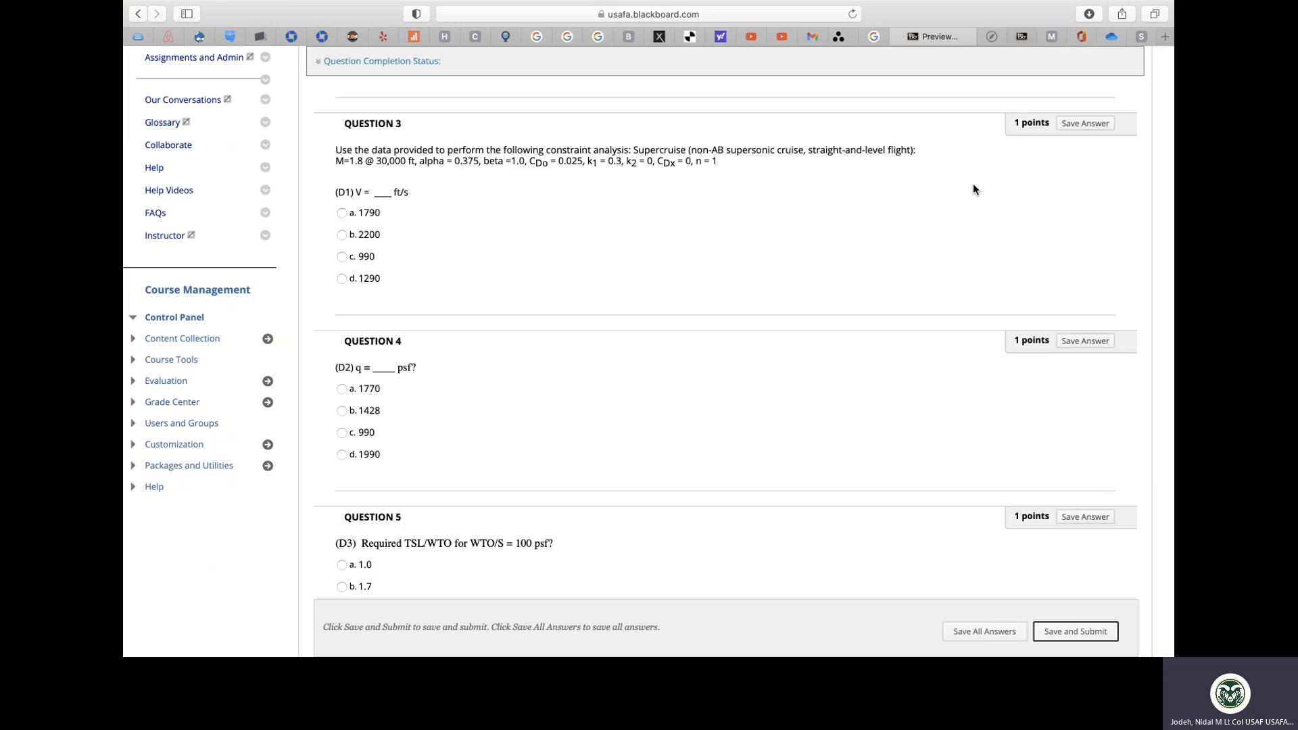
{"action": "key", "text": "ctrl+Up"}
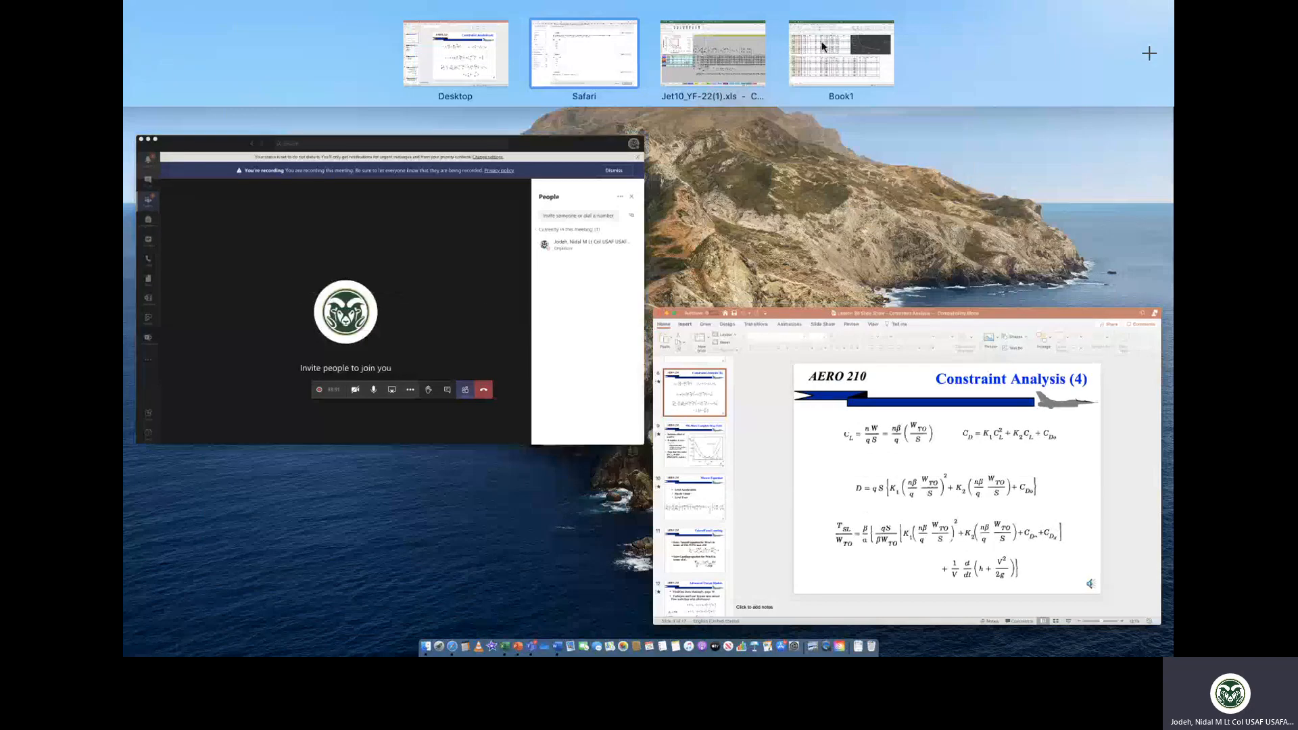
{"action": "left_click", "coordinate": [824, 68]}
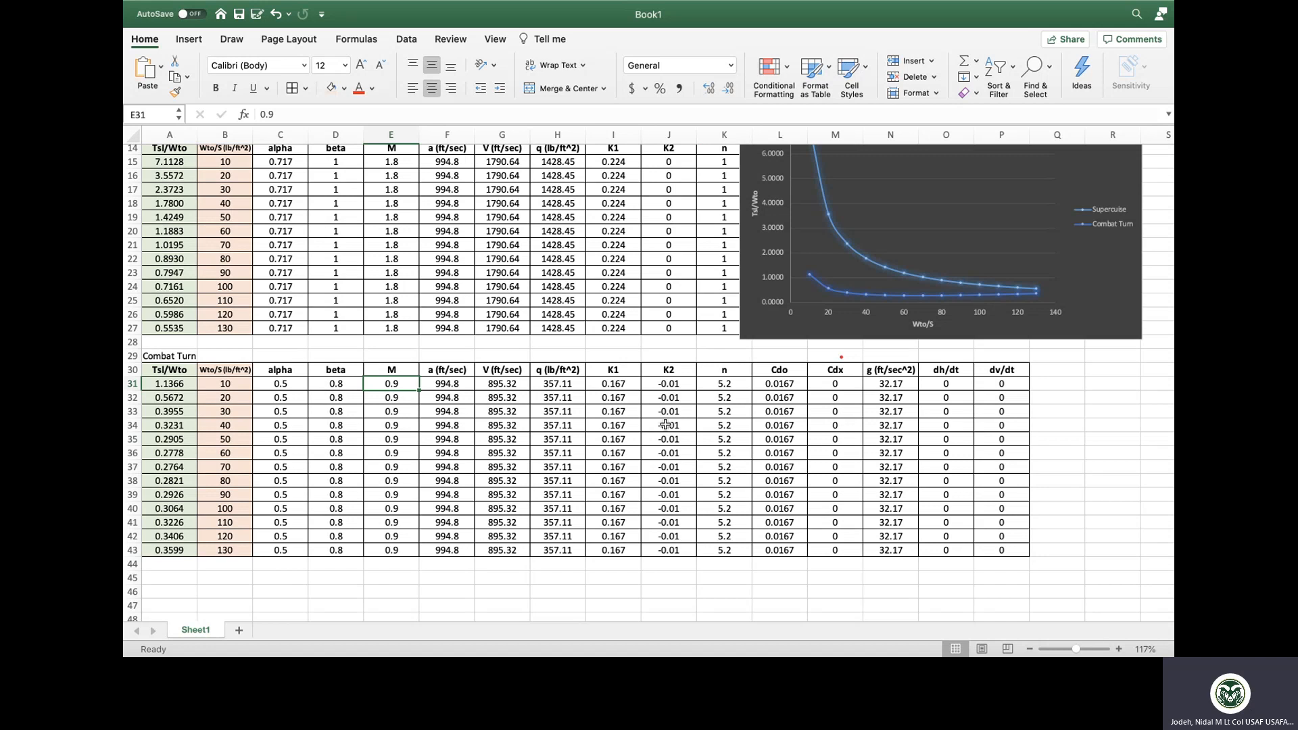
- Sketch a red freehand ink curve across the thrust loading chart, undo it and leave drawing mode
{"action": "left_click", "coordinate": [233, 40]}
{"action": "left_click", "coordinate": [295, 75]}
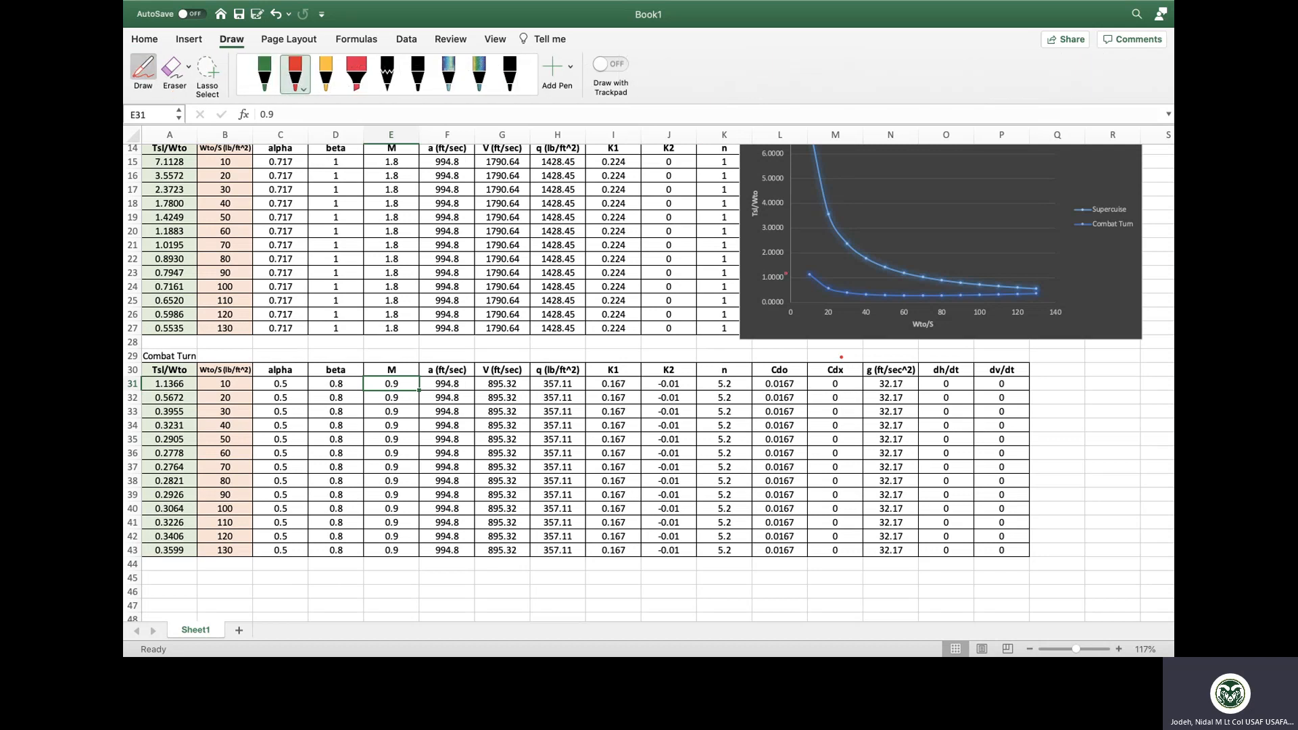
{"action": "mouse_move", "coordinate": [804, 255]}
{"action": "left_mouse_down"}
{"action": "mouse_move", "coordinate": [940, 265]}
{"action": "mouse_move", "coordinate": [1032, 213]}
{"action": "left_mouse_up"}
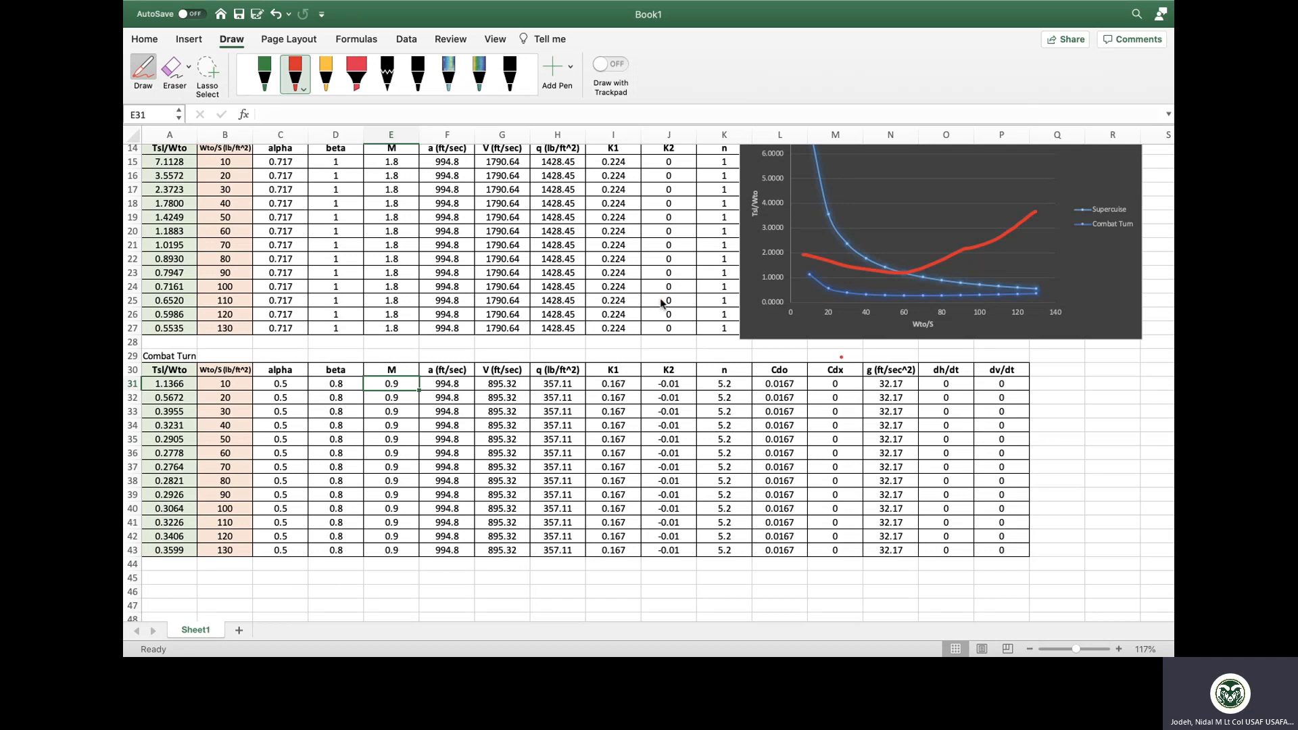
{"action": "key", "text": "super+z"}
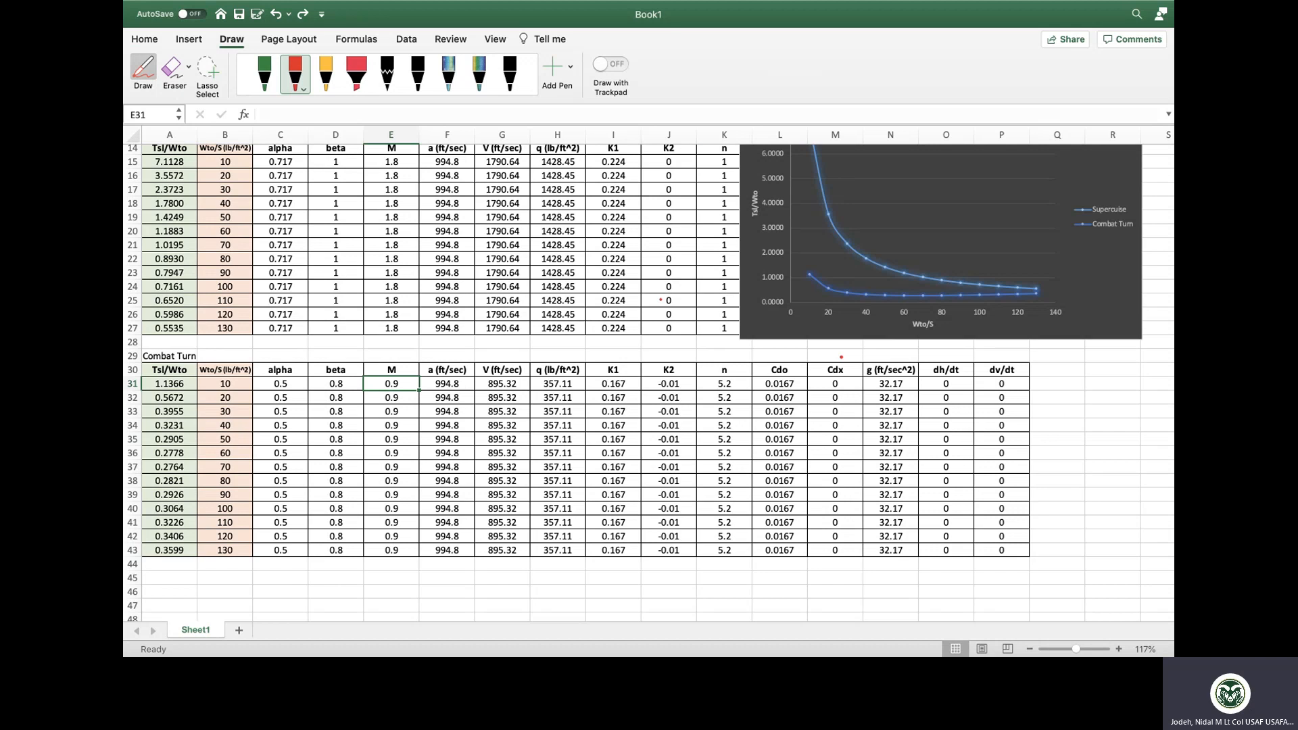
{"action": "scroll", "coordinate": [661, 300], "scroll_direction": "down", "scroll_amount": 5}
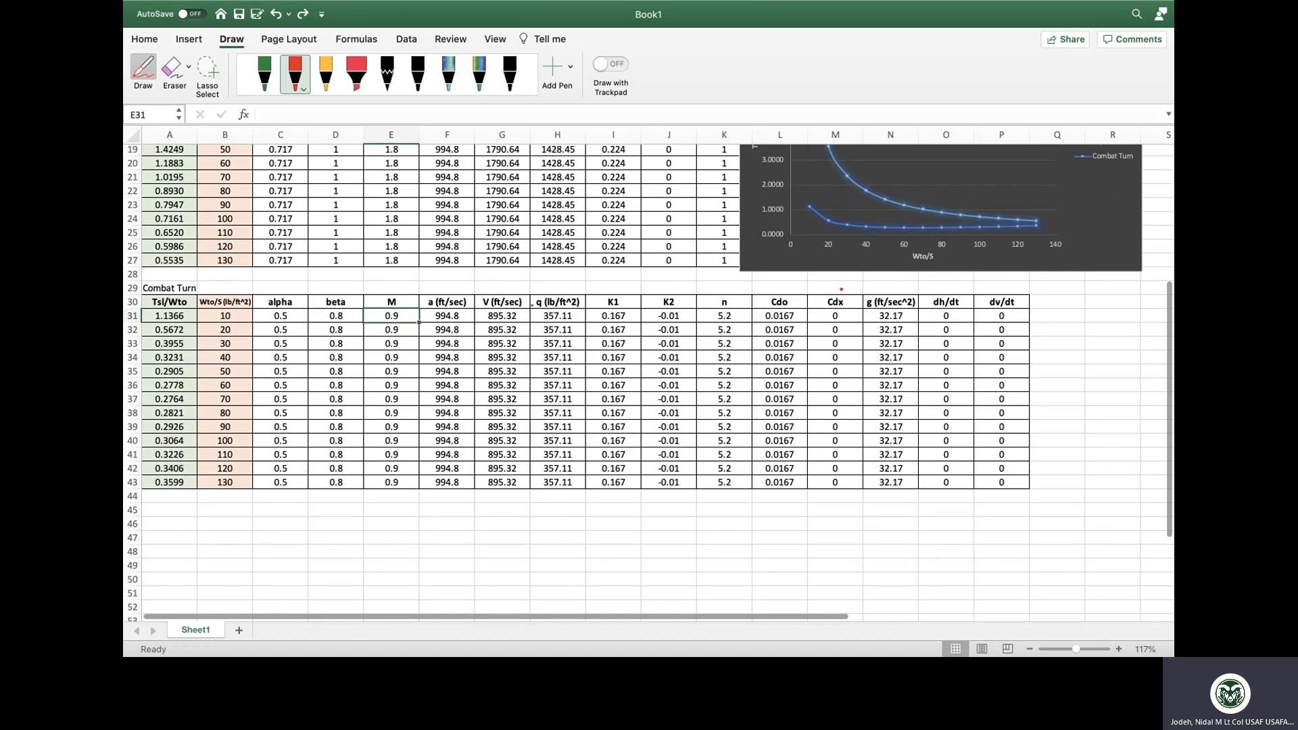
{"action": "key", "text": "Escape"}
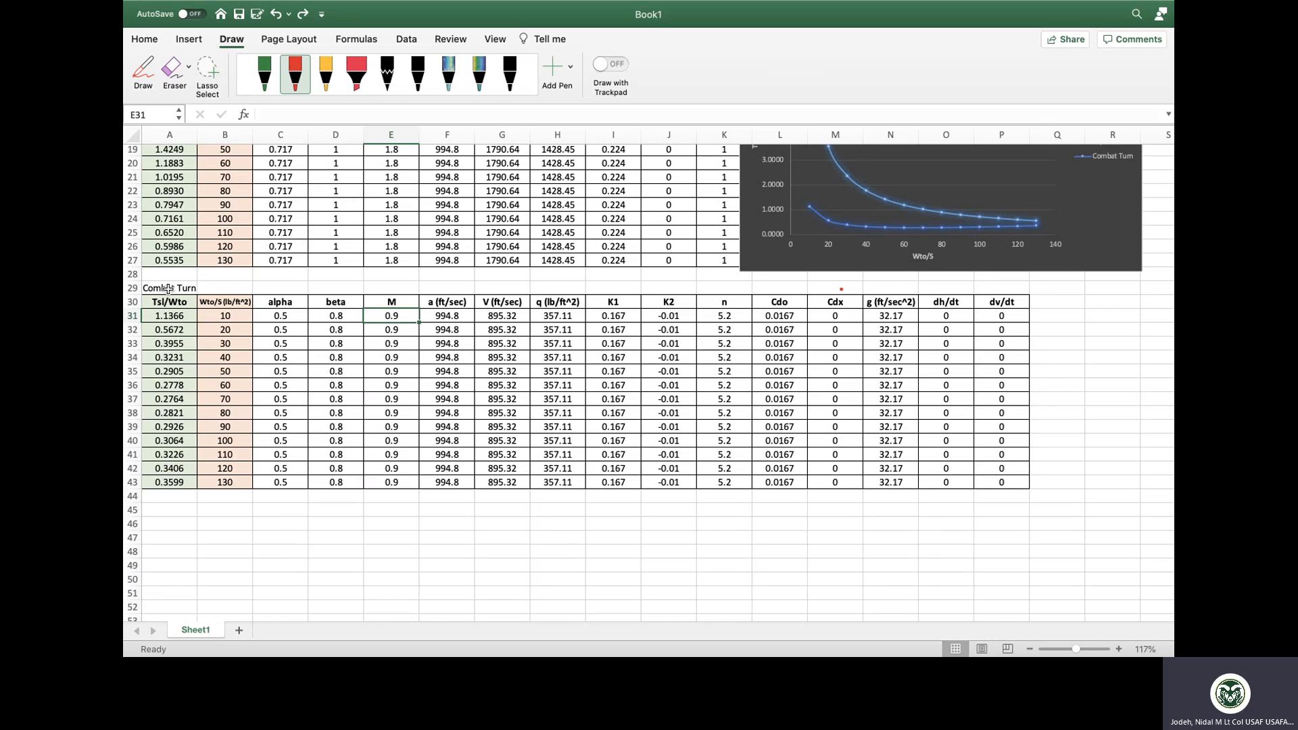
- Copy the whole Combat Turn table in A29:P43, including its heading, and paste it starting at A45
{"action": "left_click_drag", "start_coordinate": [168, 289], "coordinate": [996, 484]}
{"action": "key", "text": "super+c"}
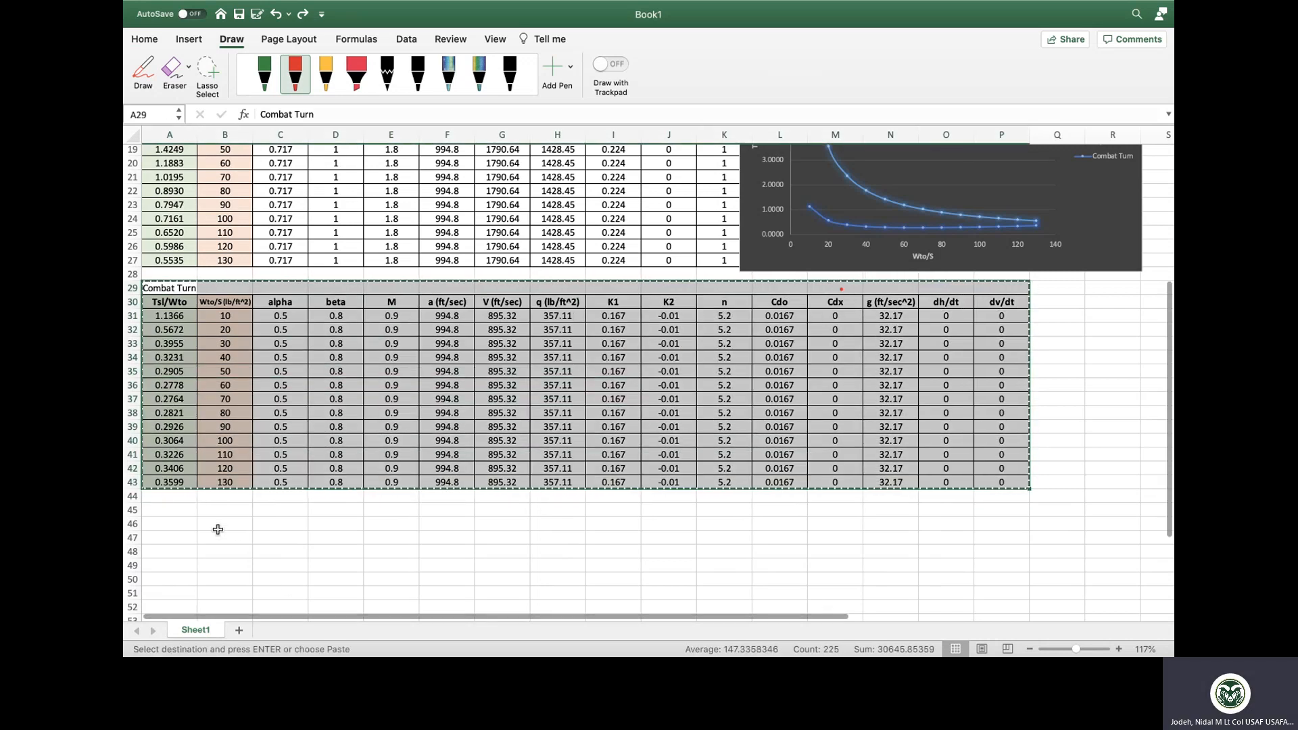
{"action": "left_click", "coordinate": [185, 511]}
{"action": "scroll", "coordinate": [185, 511], "scroll_direction": "up", "scroll_amount": 6}
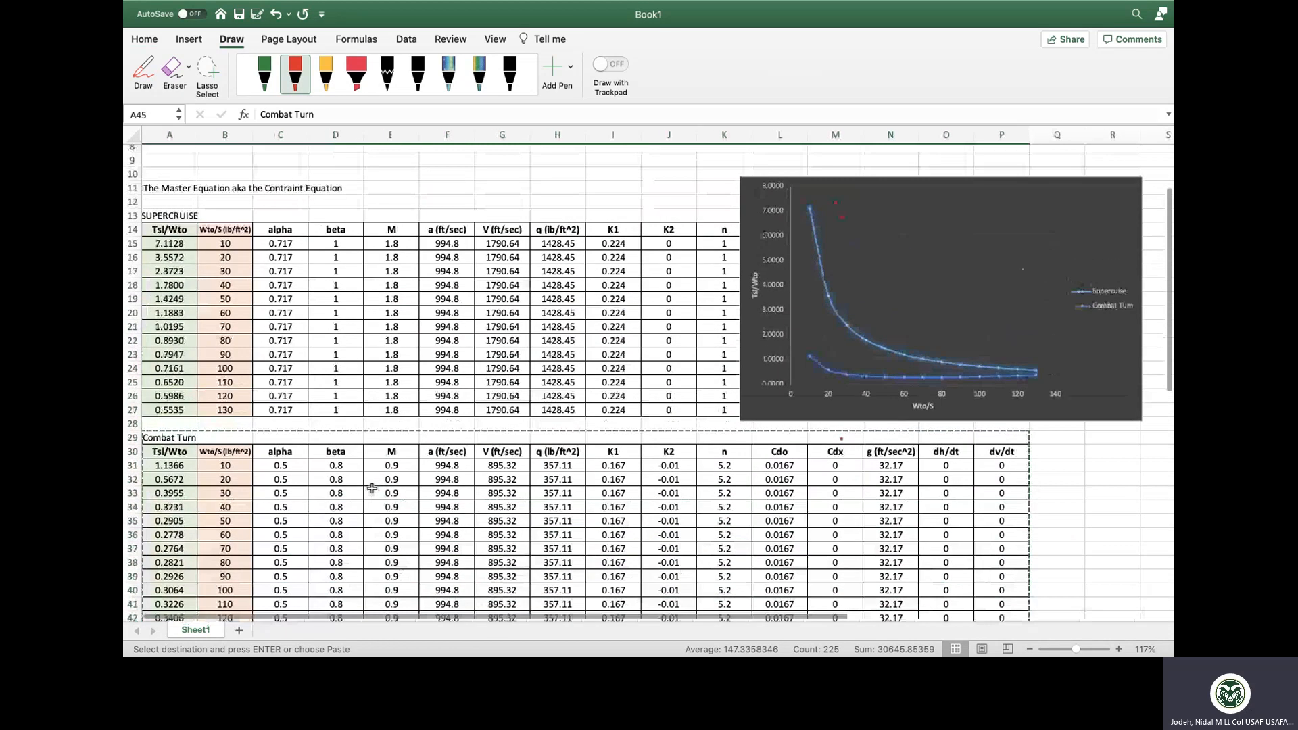
{"action": "scroll", "coordinate": [372, 488], "scroll_direction": "down", "scroll_amount": 6}
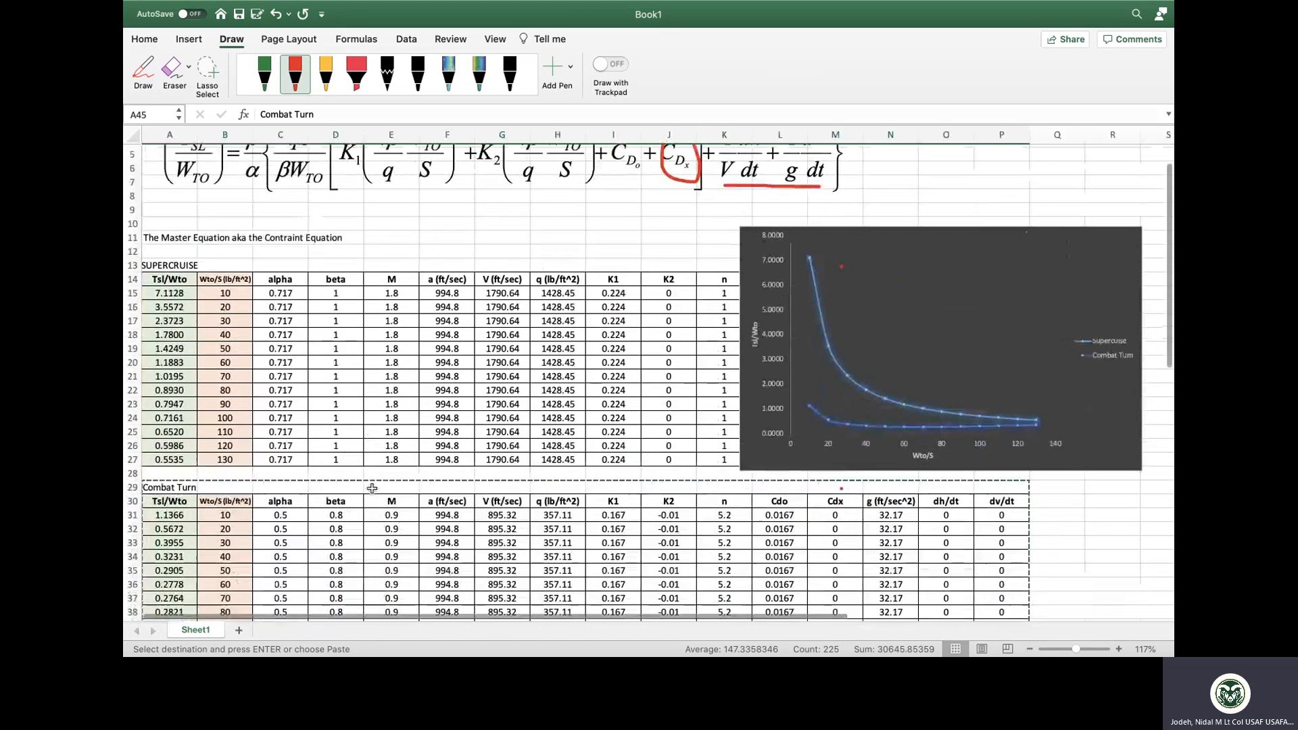
{"action": "key", "text": "Escape"}
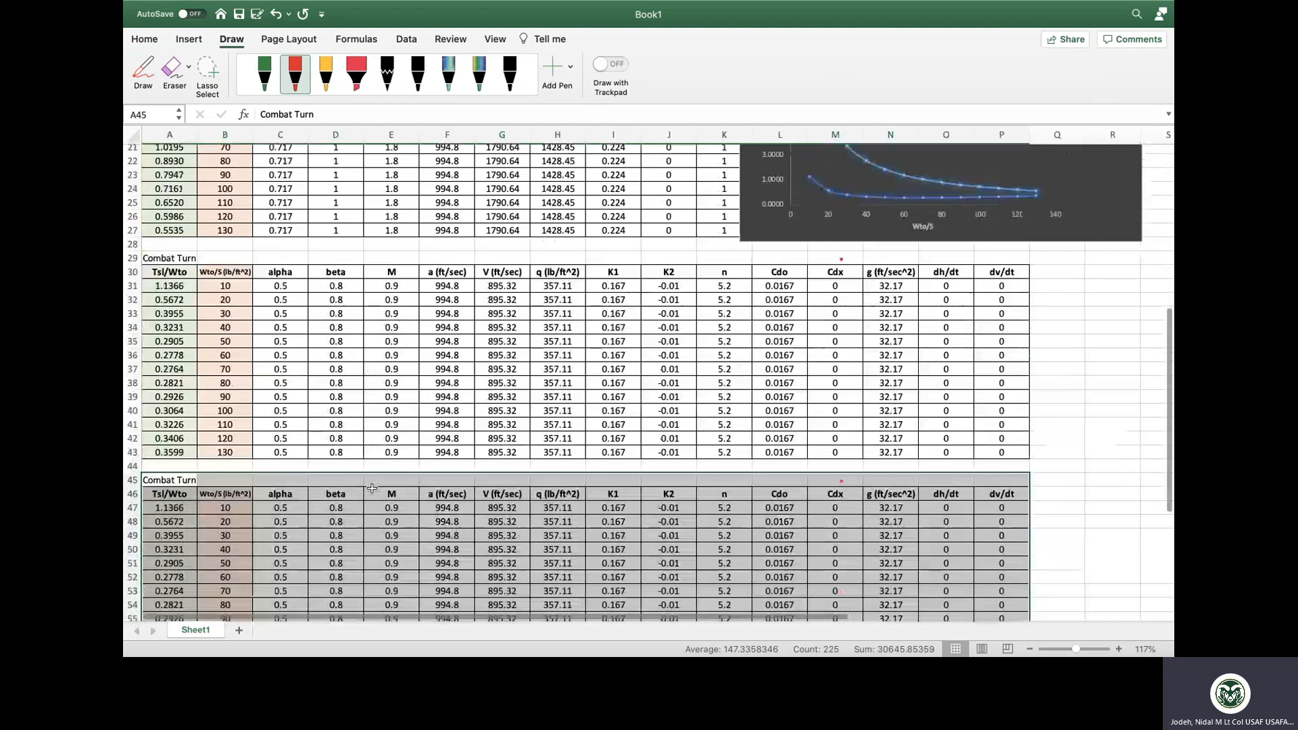
- Check the dynamic pressure formula in H47 of the pasted table without changing it
{"action": "scroll", "coordinate": [372, 488], "scroll_direction": "down", "scroll_amount": 2}
{"action": "double_click", "coordinate": [550, 415]}
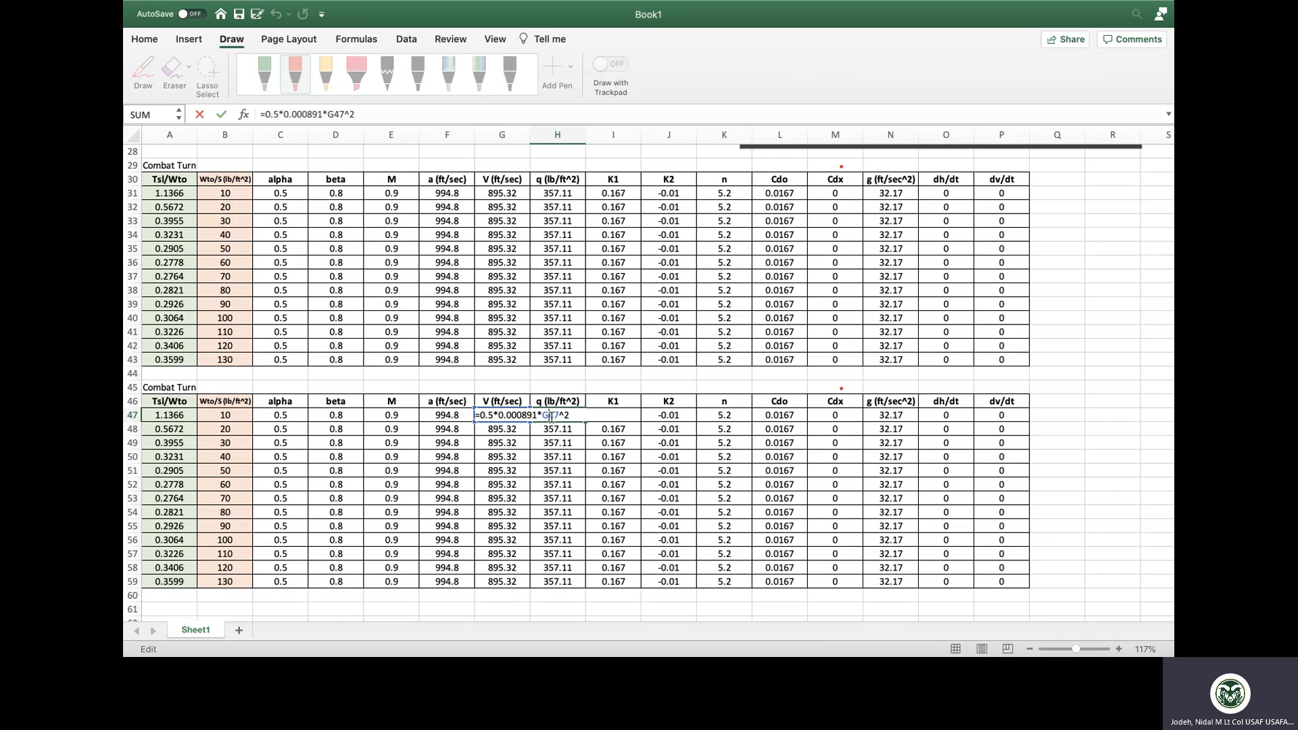
{"action": "key", "text": "Escape"}
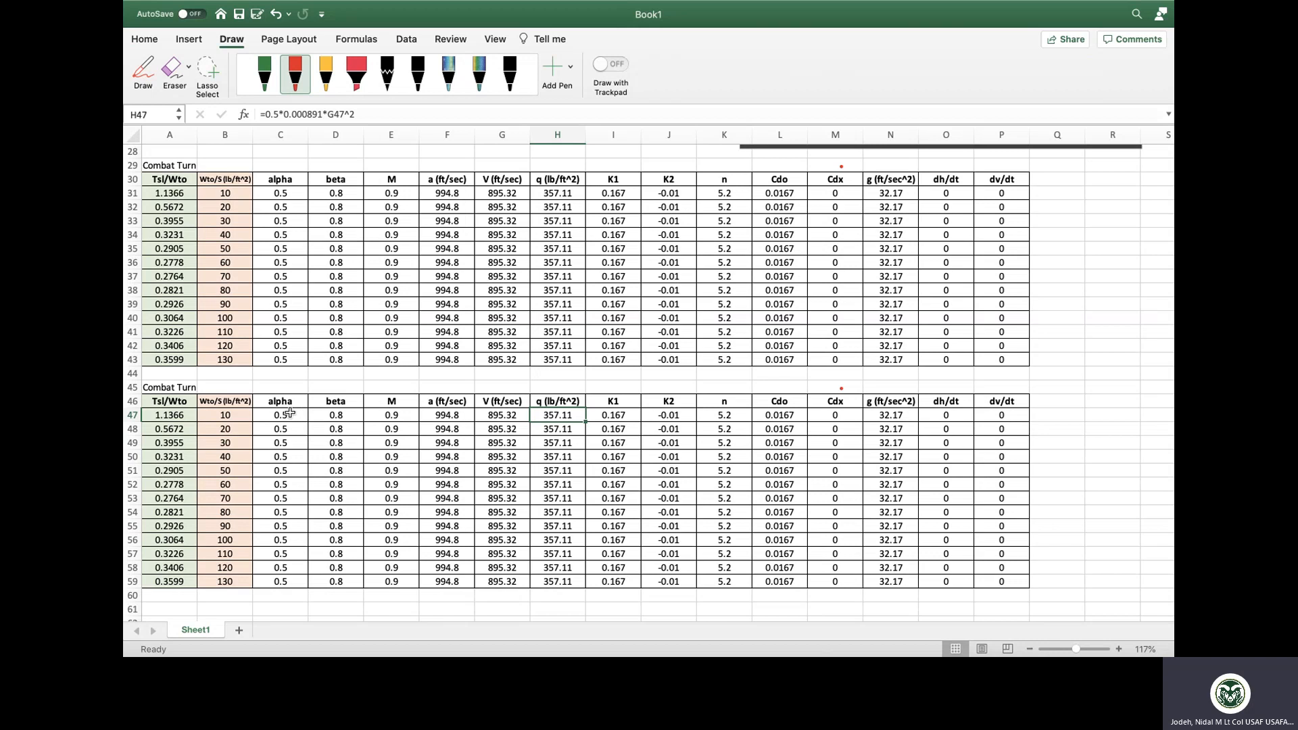
- Replace the pasted table's heading in A45 with Level Accel
{"action": "left_click", "coordinate": [174, 386]}
{"action": "type", "text": "Le"}
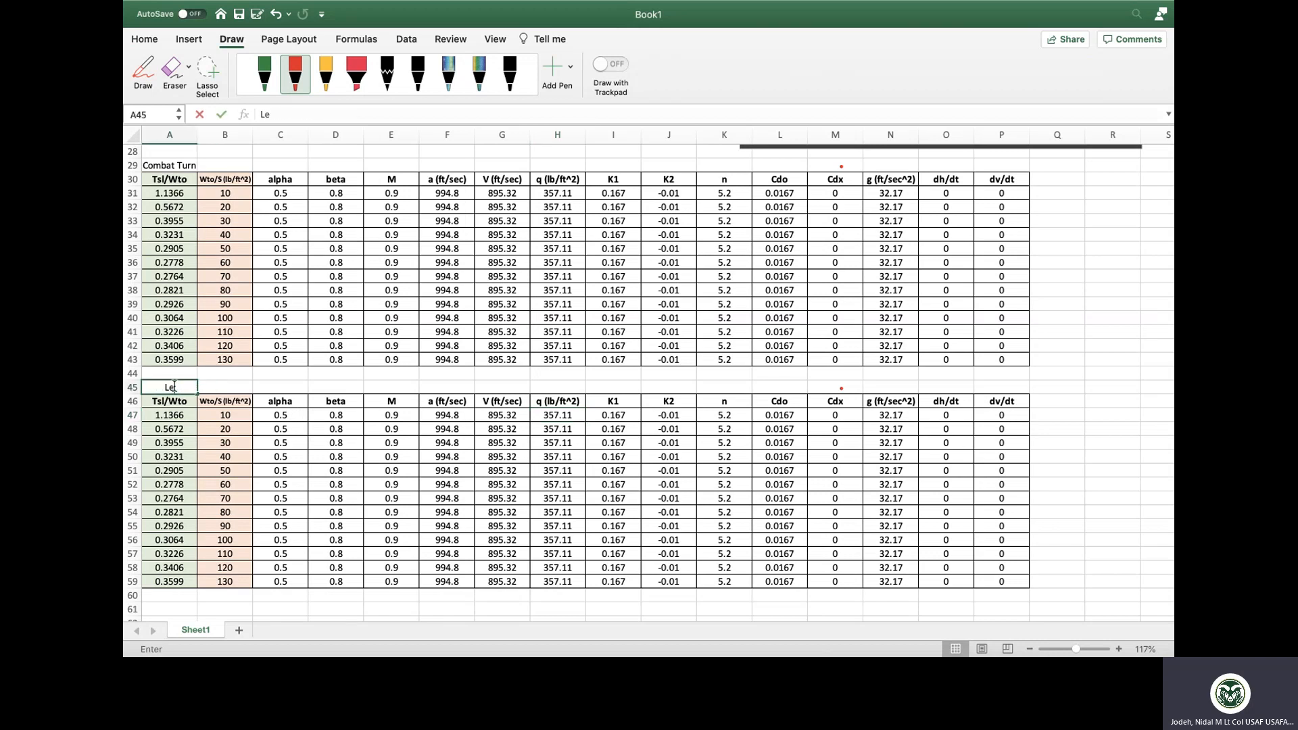
{"action": "type", "text": "vel Accel"}
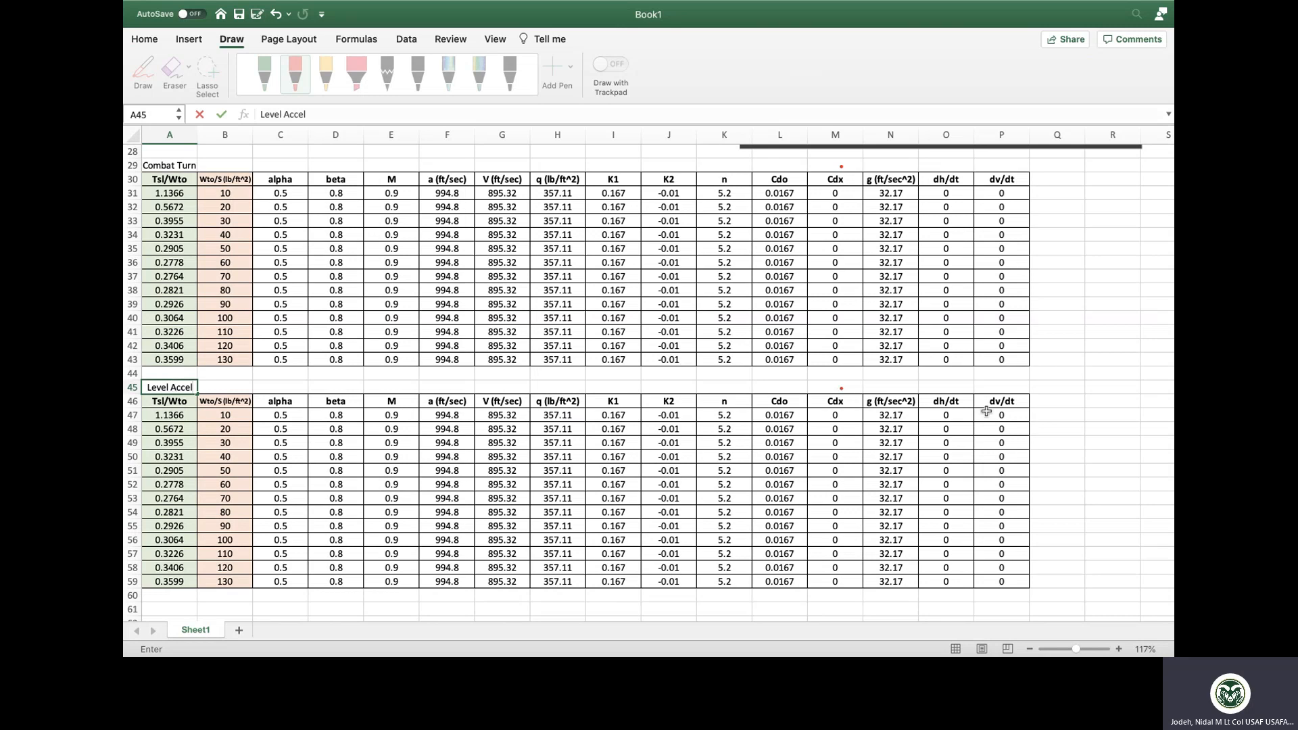
- Set dv/dt in P47 to 13.93 and fill the value down through P59
{"action": "left_click", "coordinate": [1007, 413]}
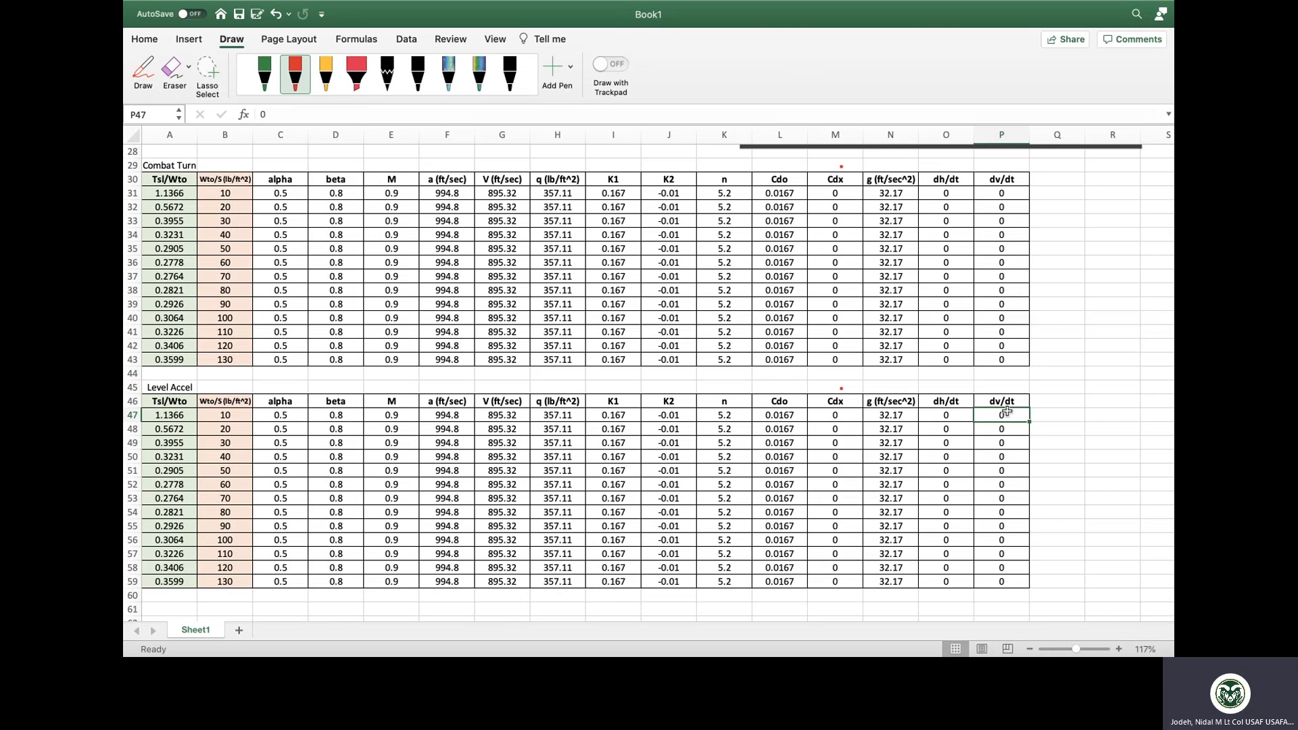
{"action": "type", "text": "13."}
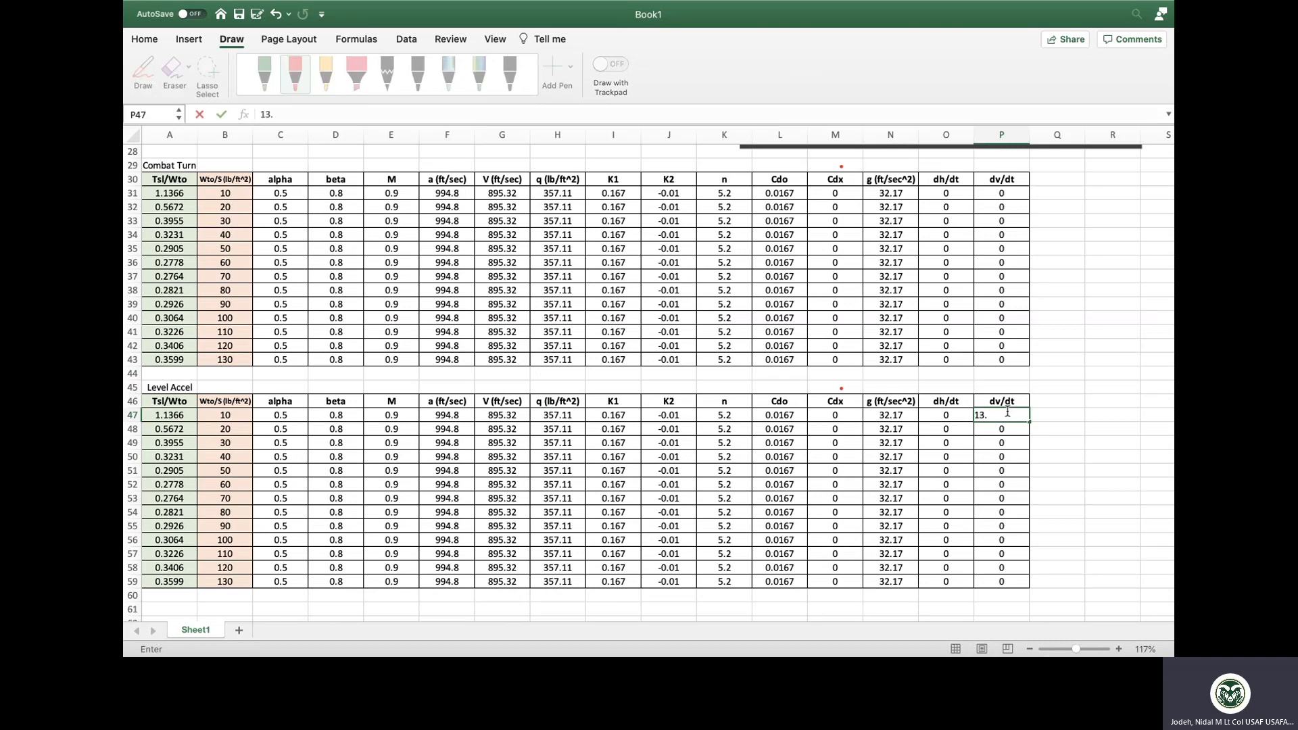
{"action": "type", "text": "9"}
{"action": "key", "text": "Return"}
{"action": "left_click", "coordinate": [1007, 414]}
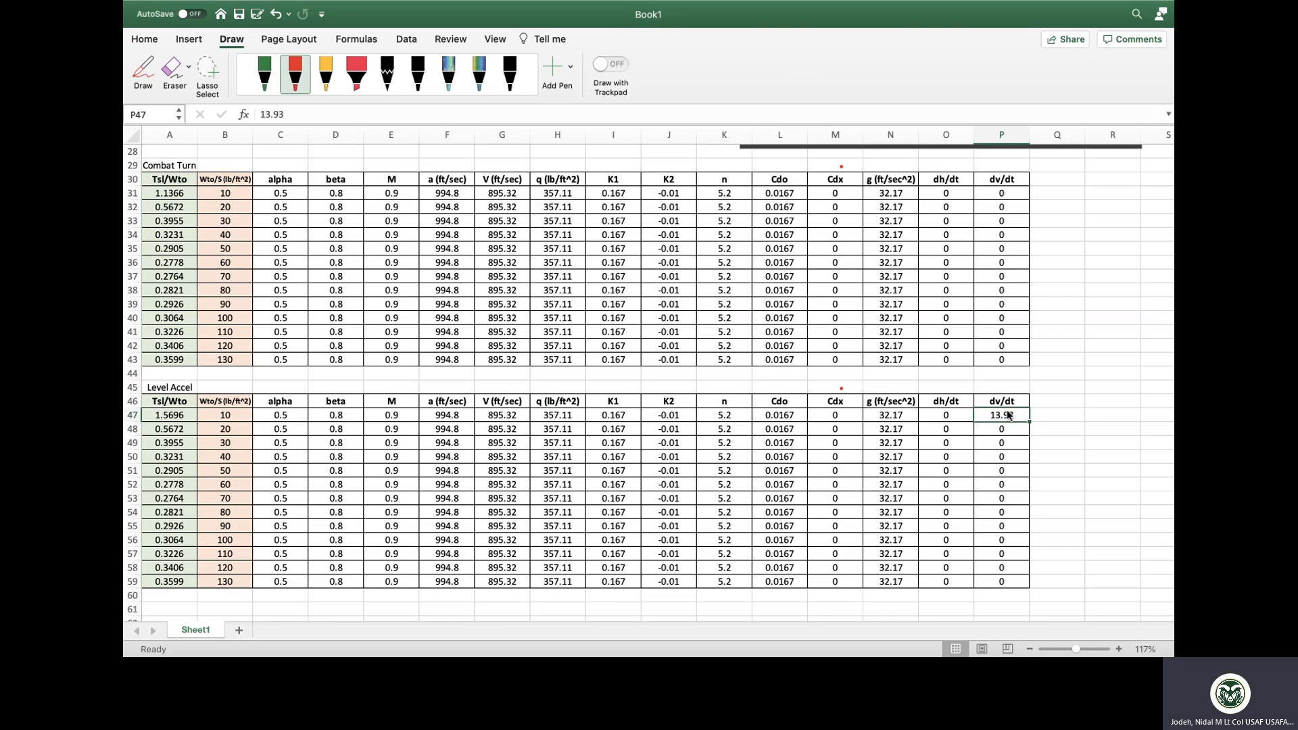
{"action": "left_click_drag", "start_coordinate": [1029, 421], "coordinate": [1031, 588]}
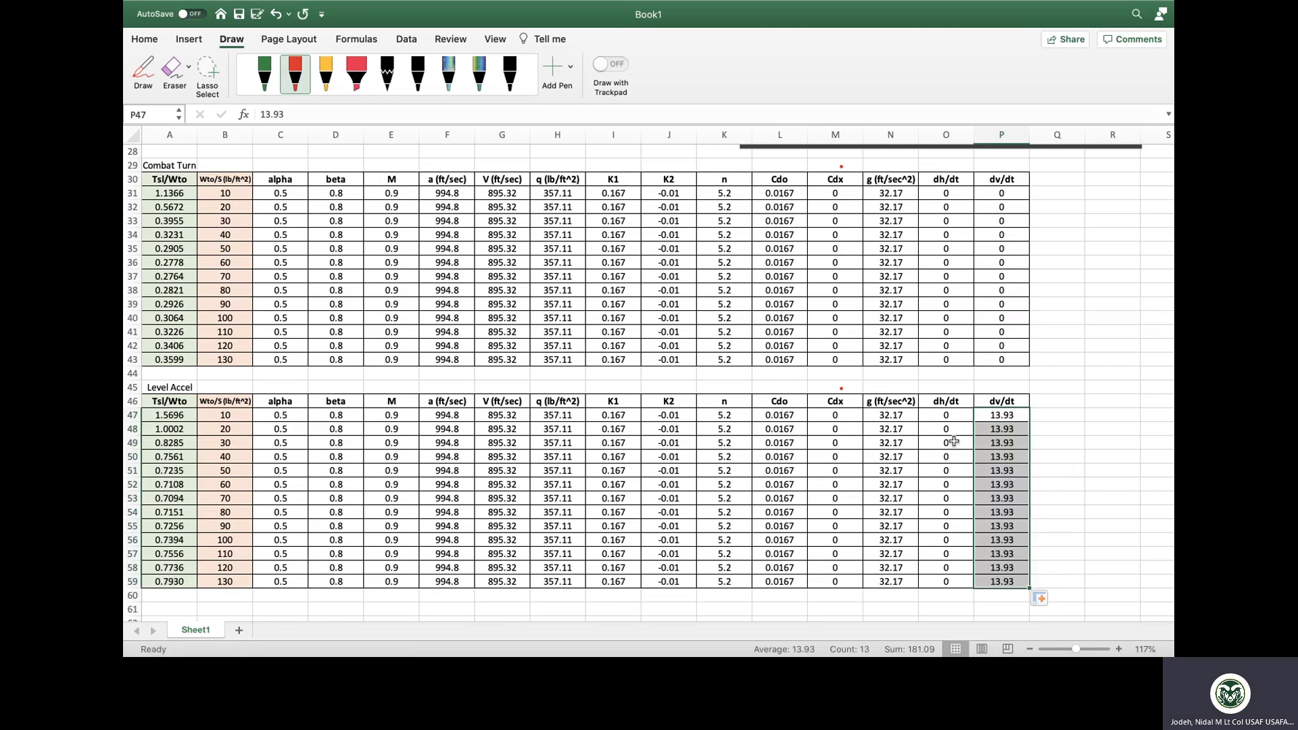
- Switch to the Jet10_YF-22(1).xls workbook, examine the constraint data on the Consts sheet, and open the Main sheet
{"action": "key", "text": "ctrl+Up"}
{"action": "left_click", "coordinate": [724, 64]}
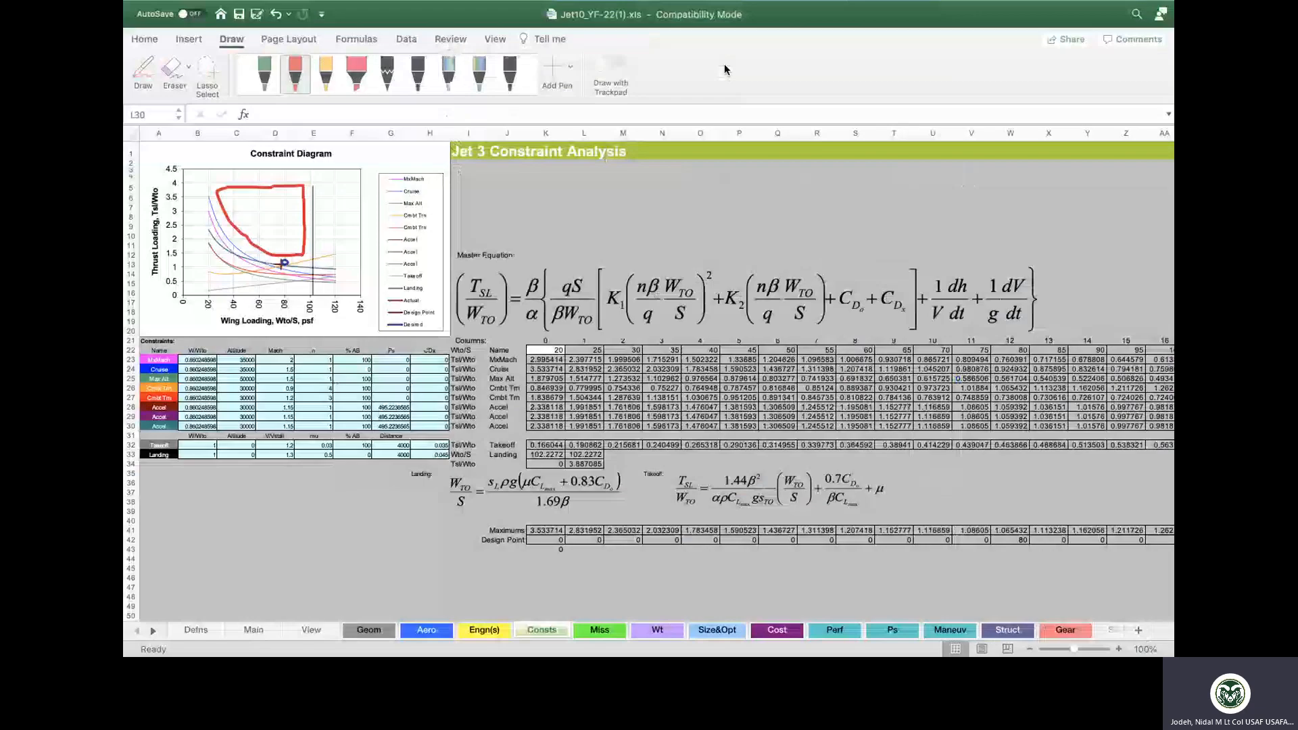
{"action": "scroll", "coordinate": [839, 299], "scroll_direction": "right", "scroll_amount": 10}
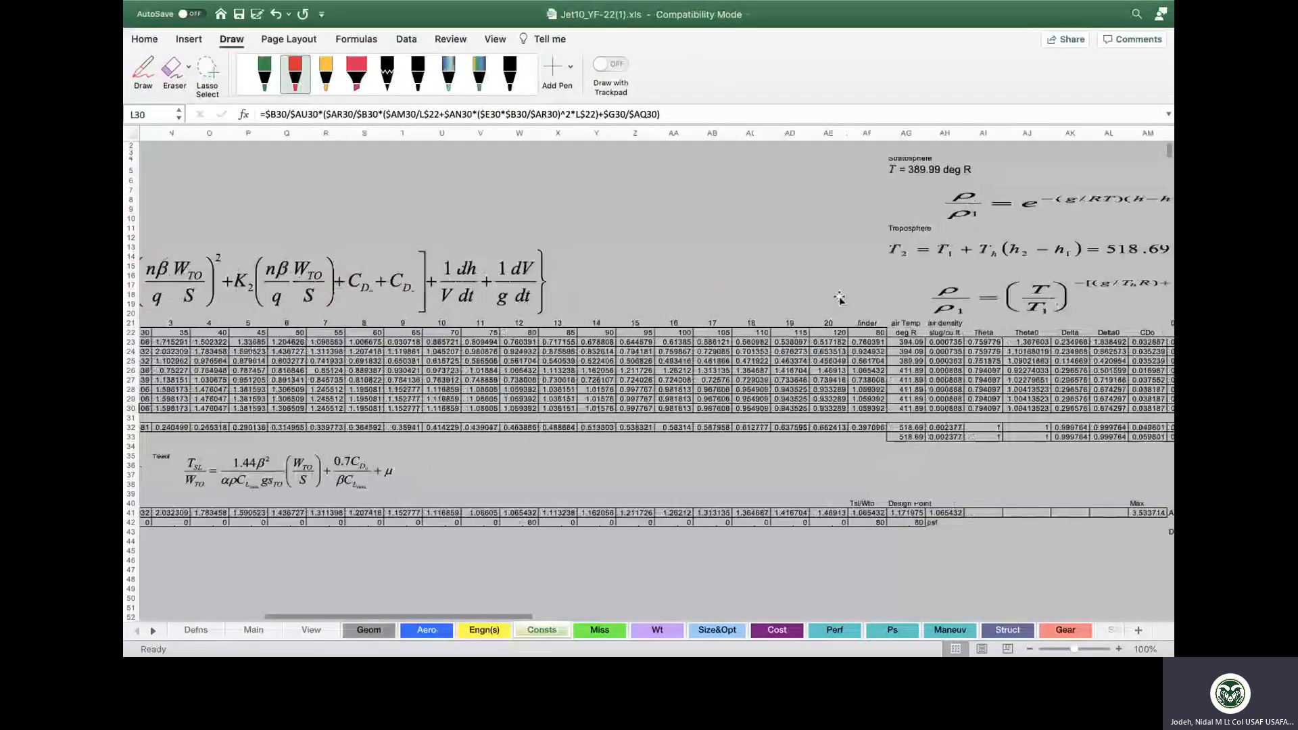
{"action": "scroll", "coordinate": [839, 298], "scroll_direction": "right", "scroll_amount": 5}
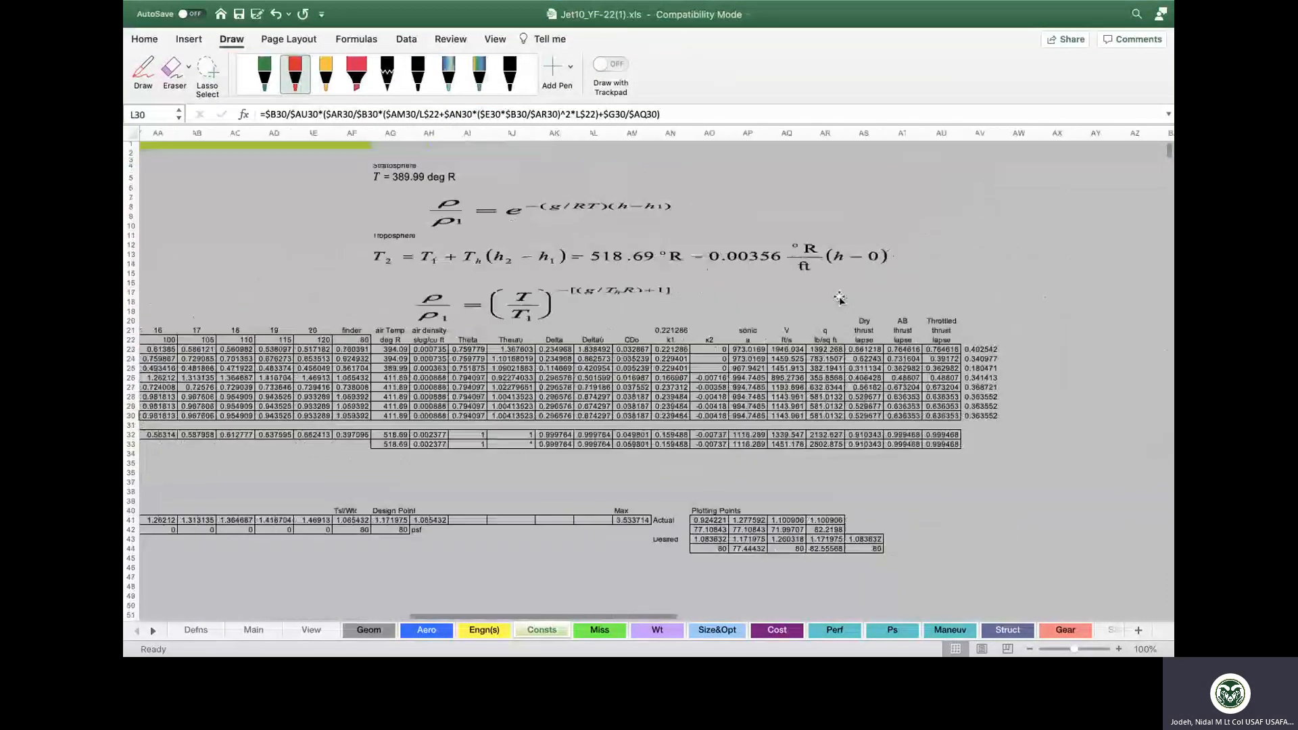
{"action": "scroll", "coordinate": [839, 298], "scroll_direction": "left", "scroll_amount": 15}
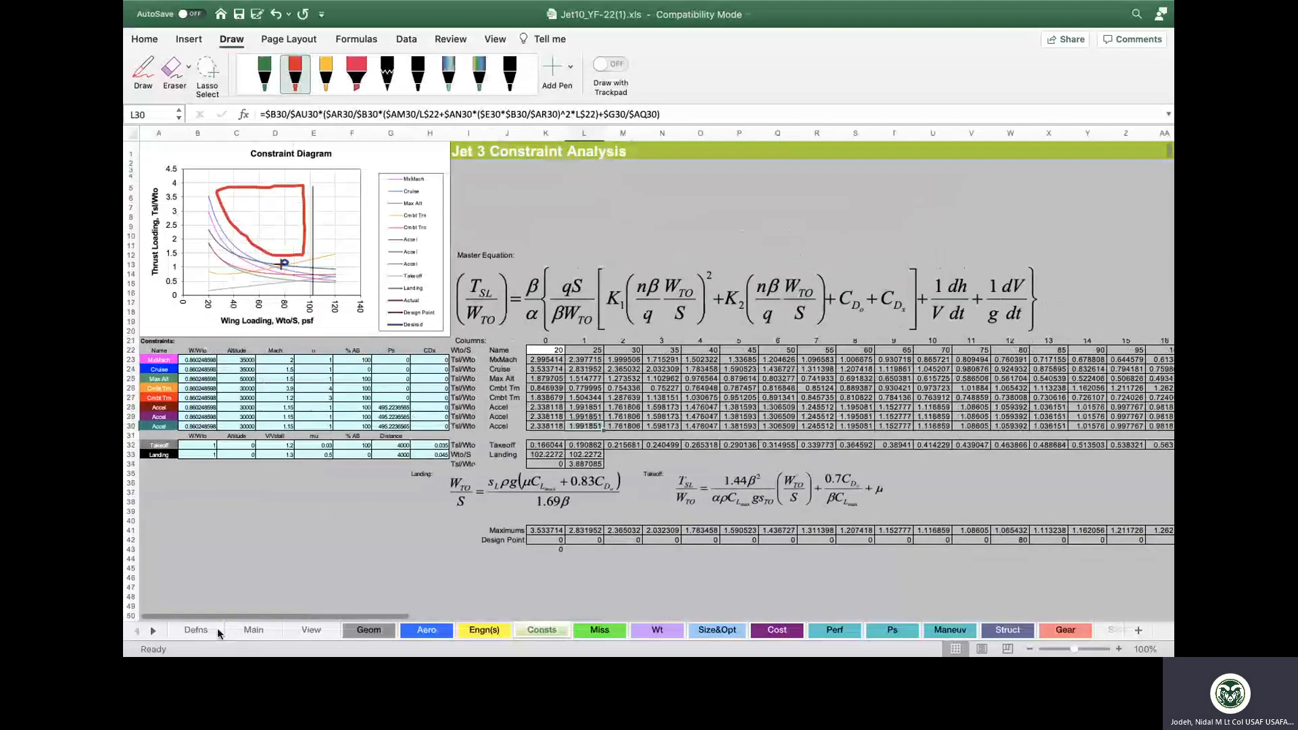
{"action": "left_click", "coordinate": [255, 629]}
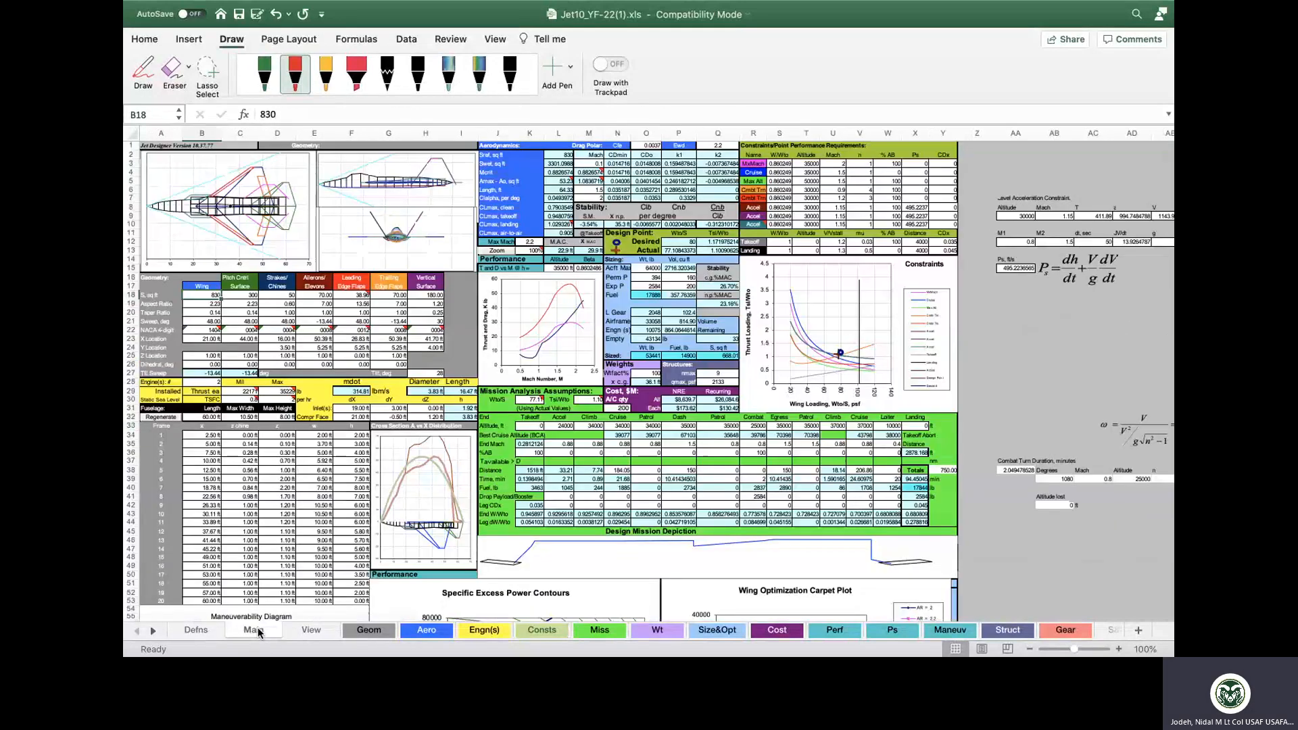
- Examine the level acceleration and combat turn calculations beside the constraint tables on the Main sheet
{"action": "scroll", "coordinate": [1057, 293], "scroll_direction": "right", "scroll_amount": 2}
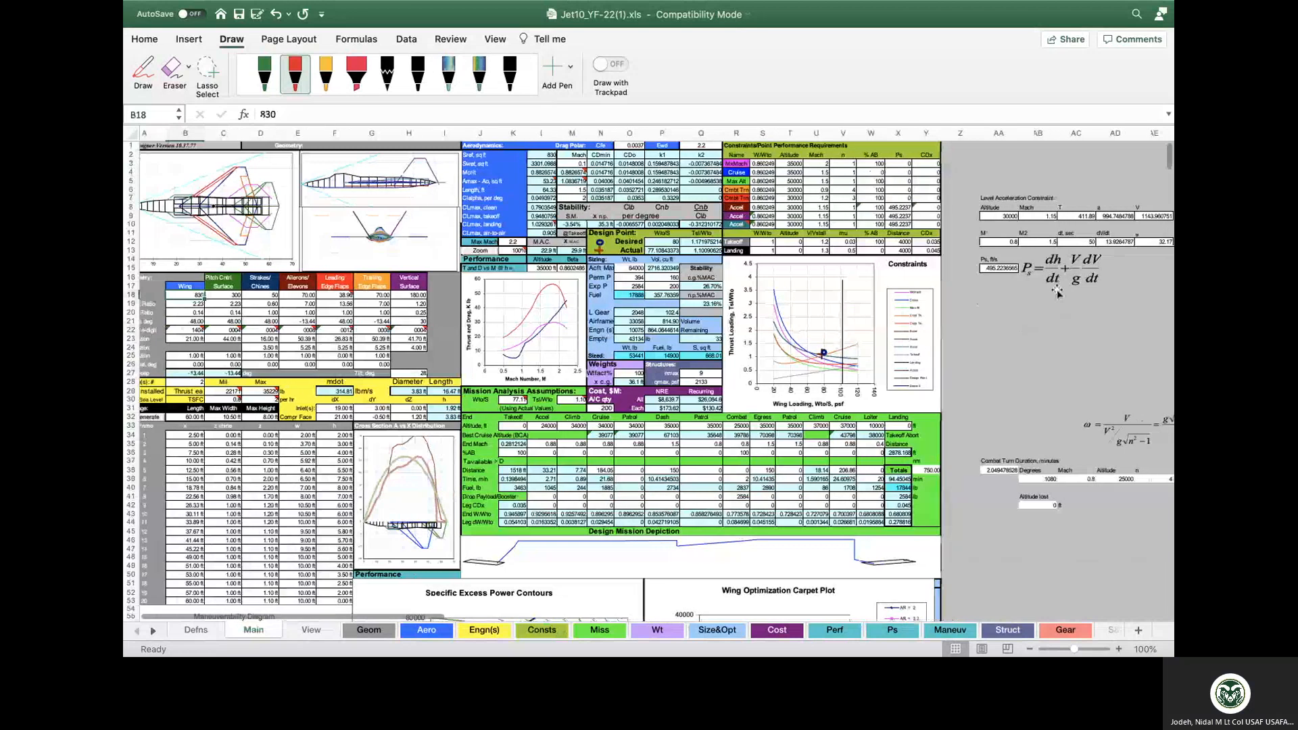
{"action": "scroll", "coordinate": [1057, 292], "scroll_direction": "right", "scroll_amount": 2}
{"action": "scroll", "coordinate": [1056, 292], "scroll_direction": "up", "scroll_amount": 1}
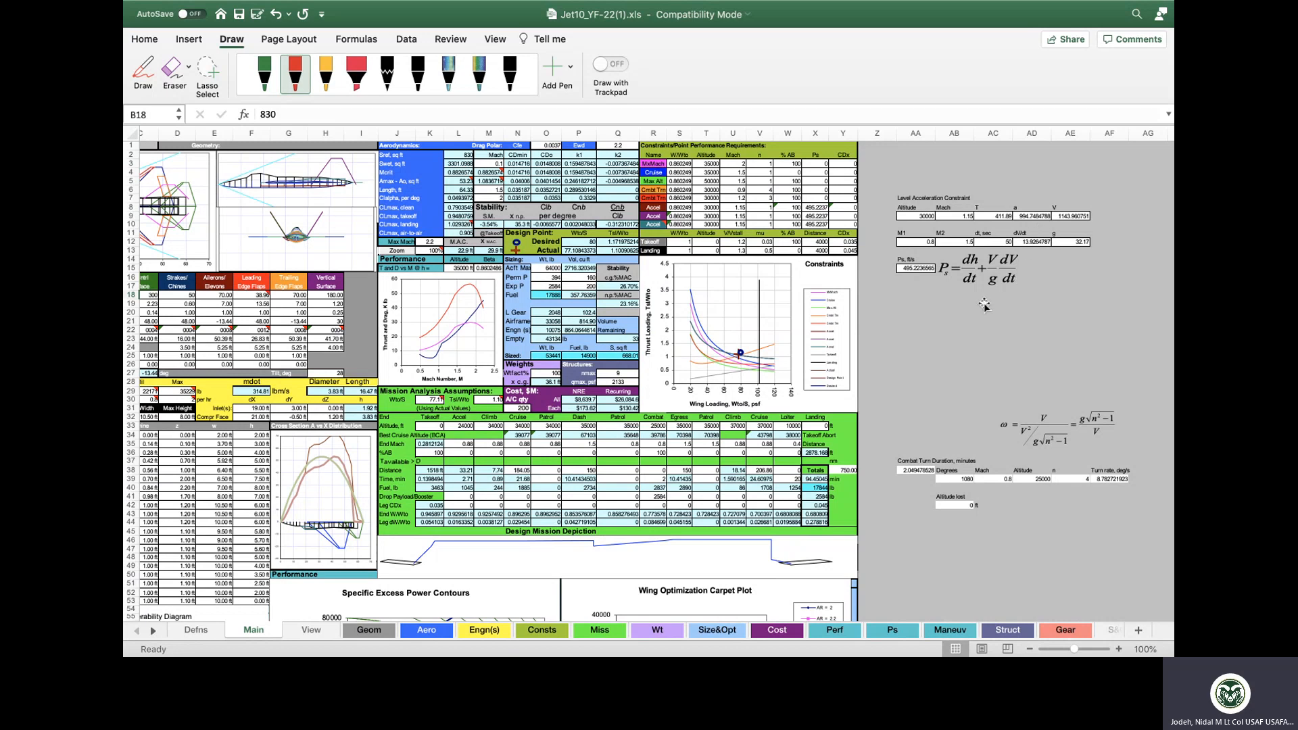
{"action": "scroll", "coordinate": [985, 306], "scroll_direction": "left", "scroll_amount": 4}
- Switch to the Book1 workbook and review the master equation, the supercruise table and the chart
{"action": "key", "text": "ctrl+Up"}
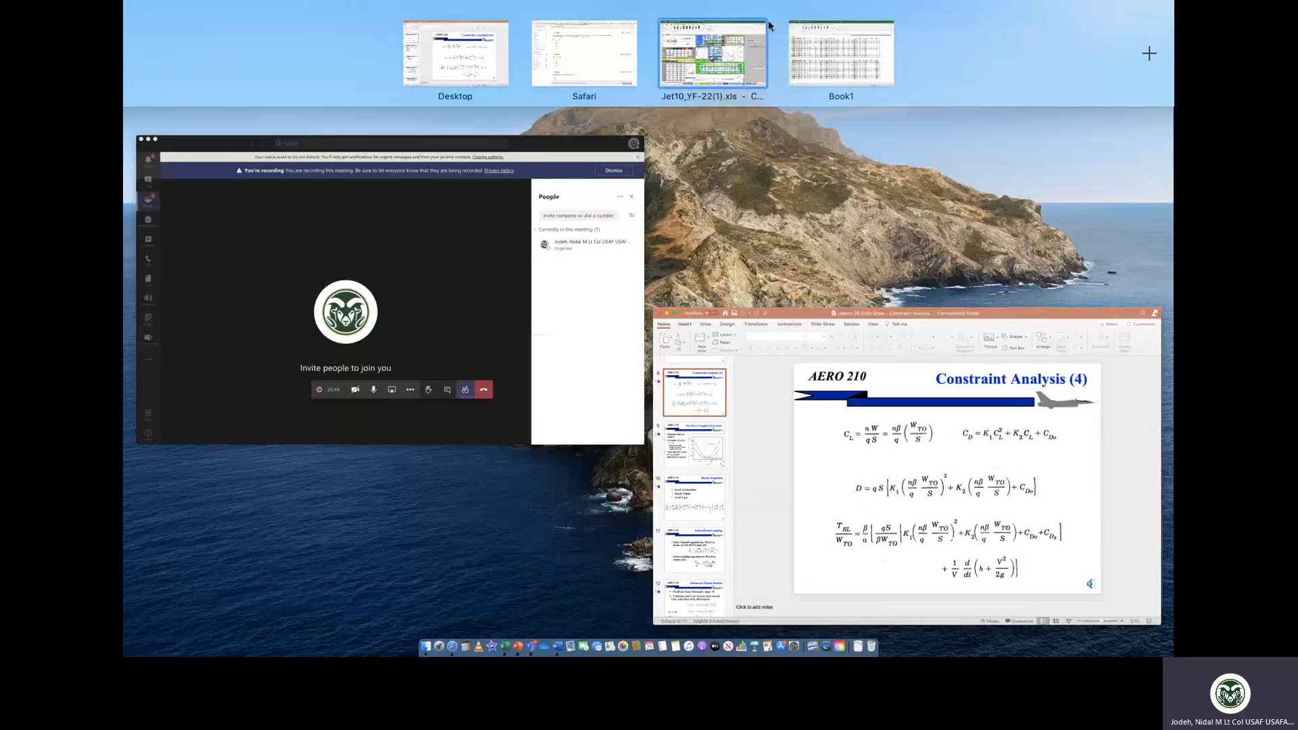
{"action": "left_click", "coordinate": [838, 47]}
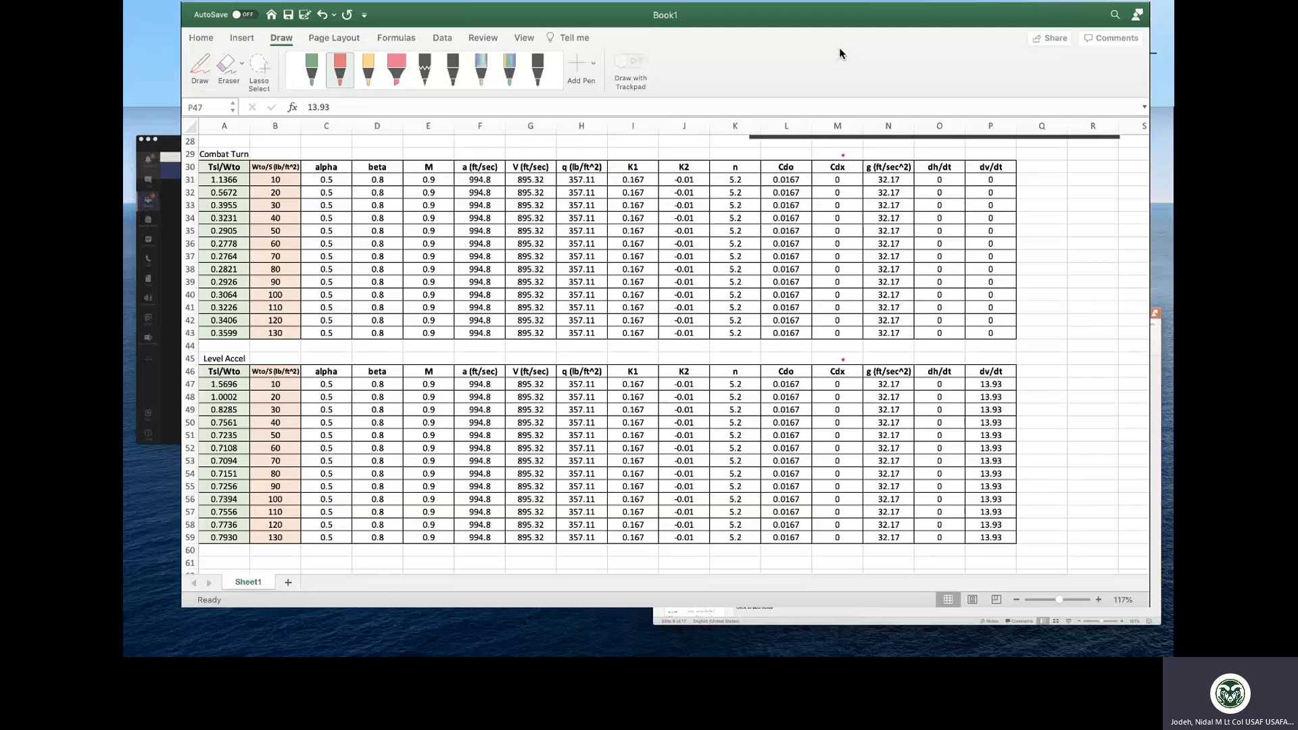
{"action": "scroll", "coordinate": [419, 351], "scroll_direction": "up", "scroll_amount": 10}
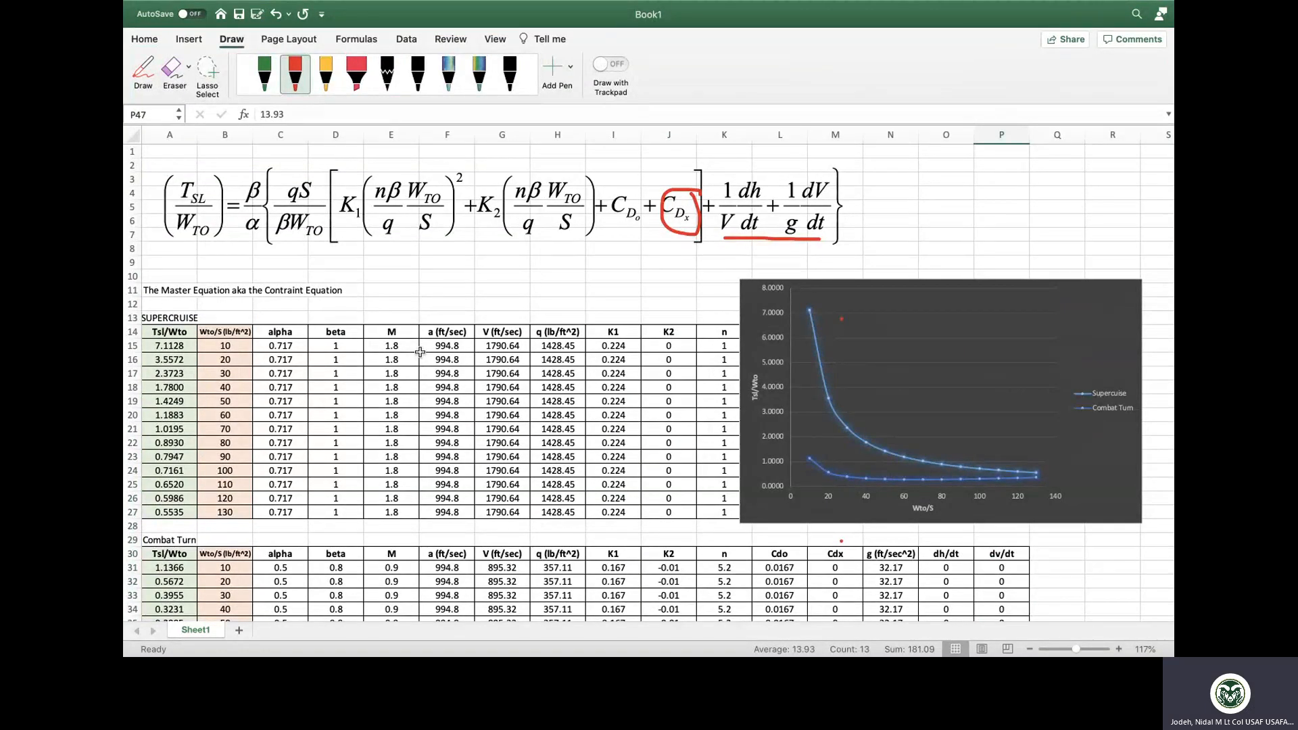
- Switch to Teams, open EXCEL_lwvu0xyuHH.png from the AE210_Fall_2020 team's M1-M2 channel, and move the window up to show the whole image
{"action": "key", "text": "ctrl+Up"}
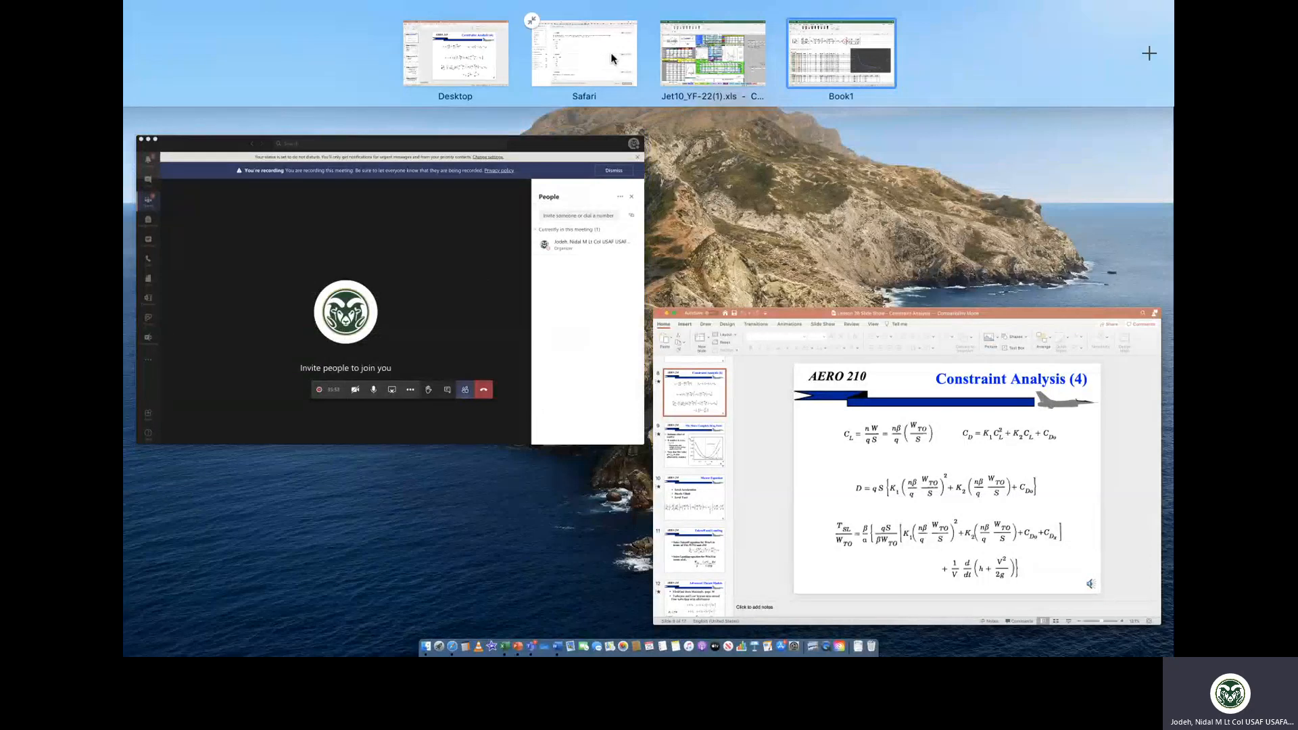
{"action": "left_click", "coordinate": [528, 270]}
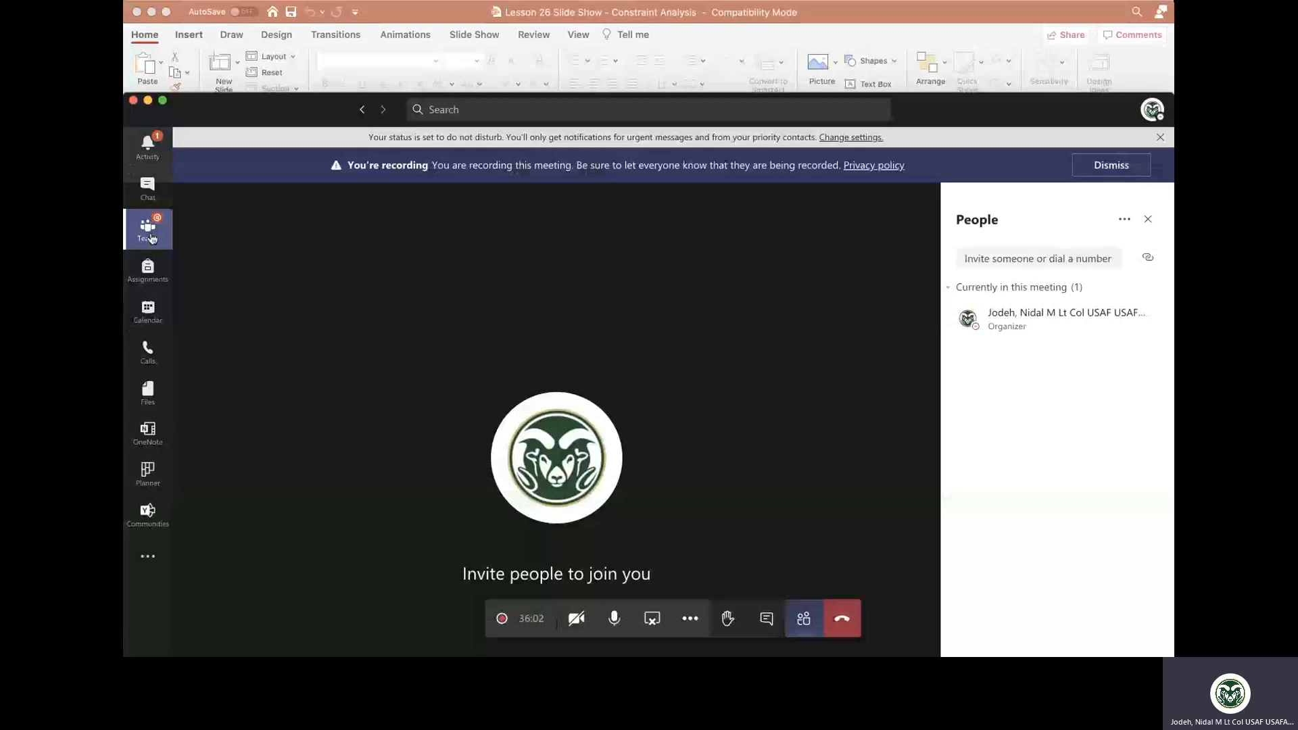
{"action": "left_click", "coordinate": [152, 236]}
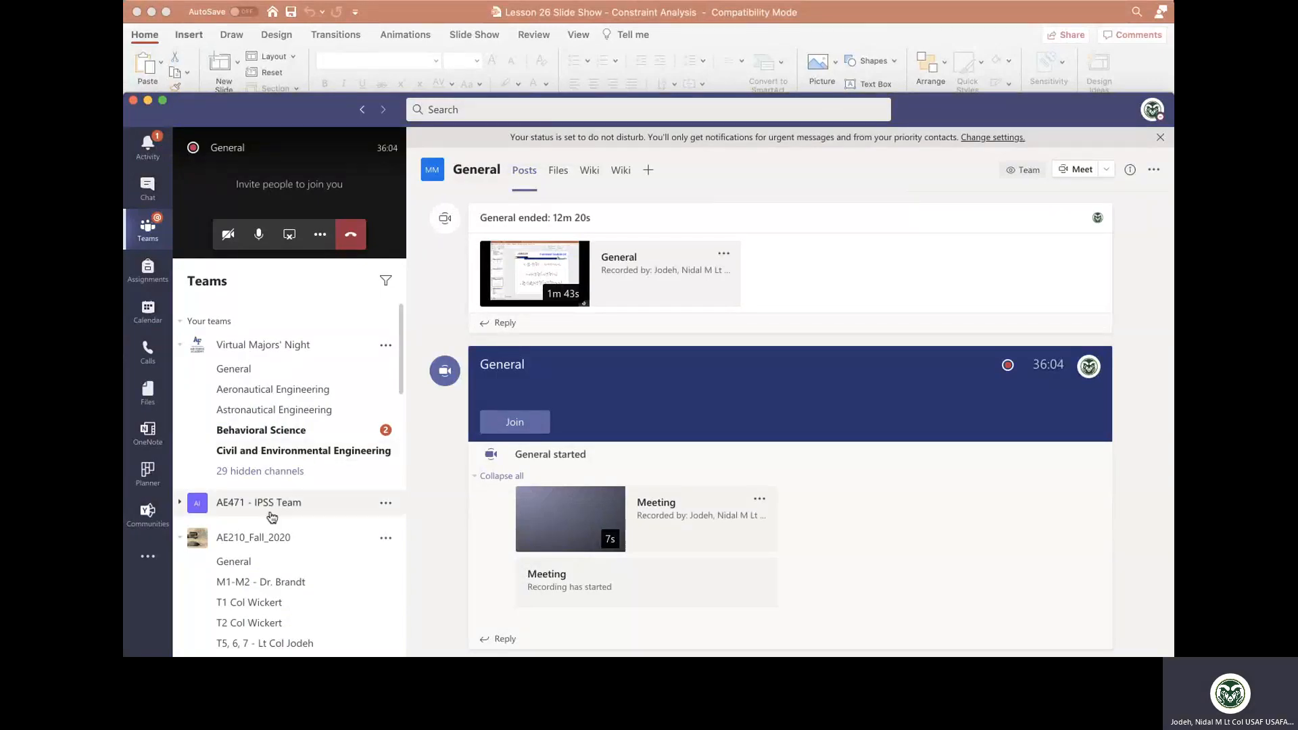
{"action": "left_click", "coordinate": [279, 590]}
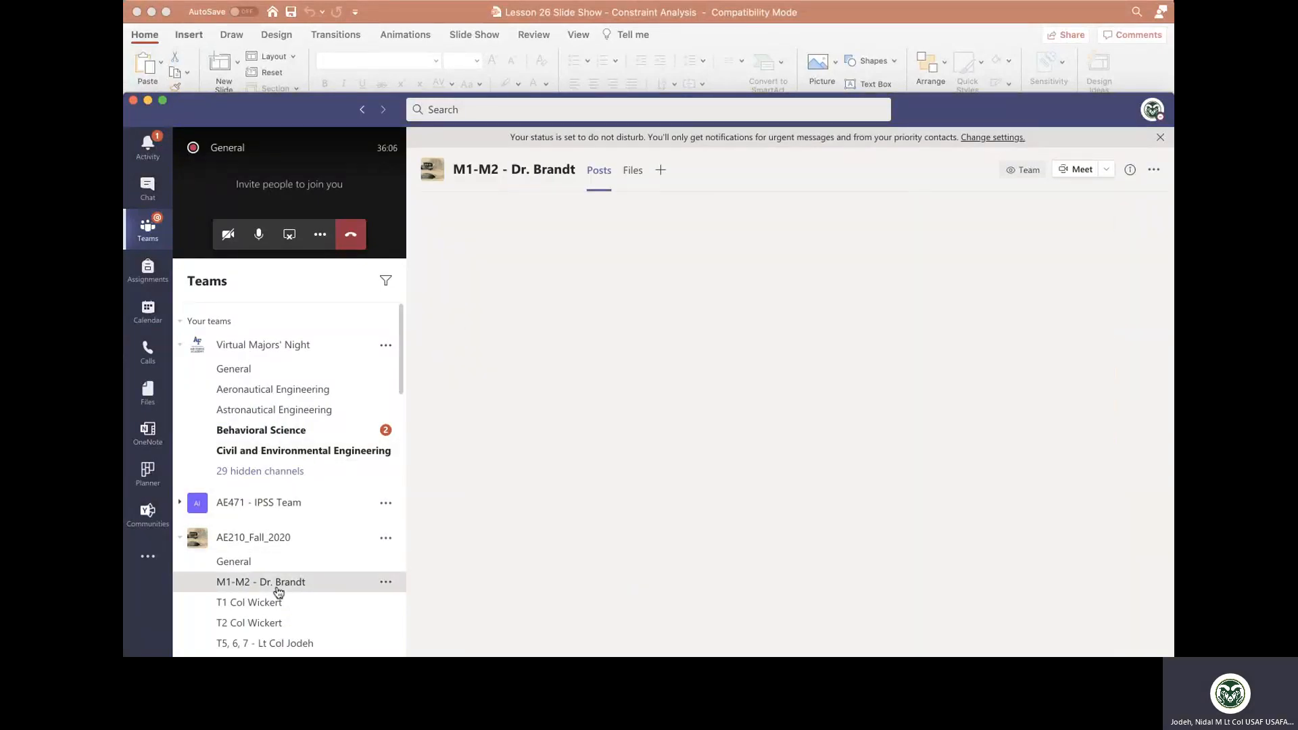
{"action": "left_click", "coordinate": [835, 500]}
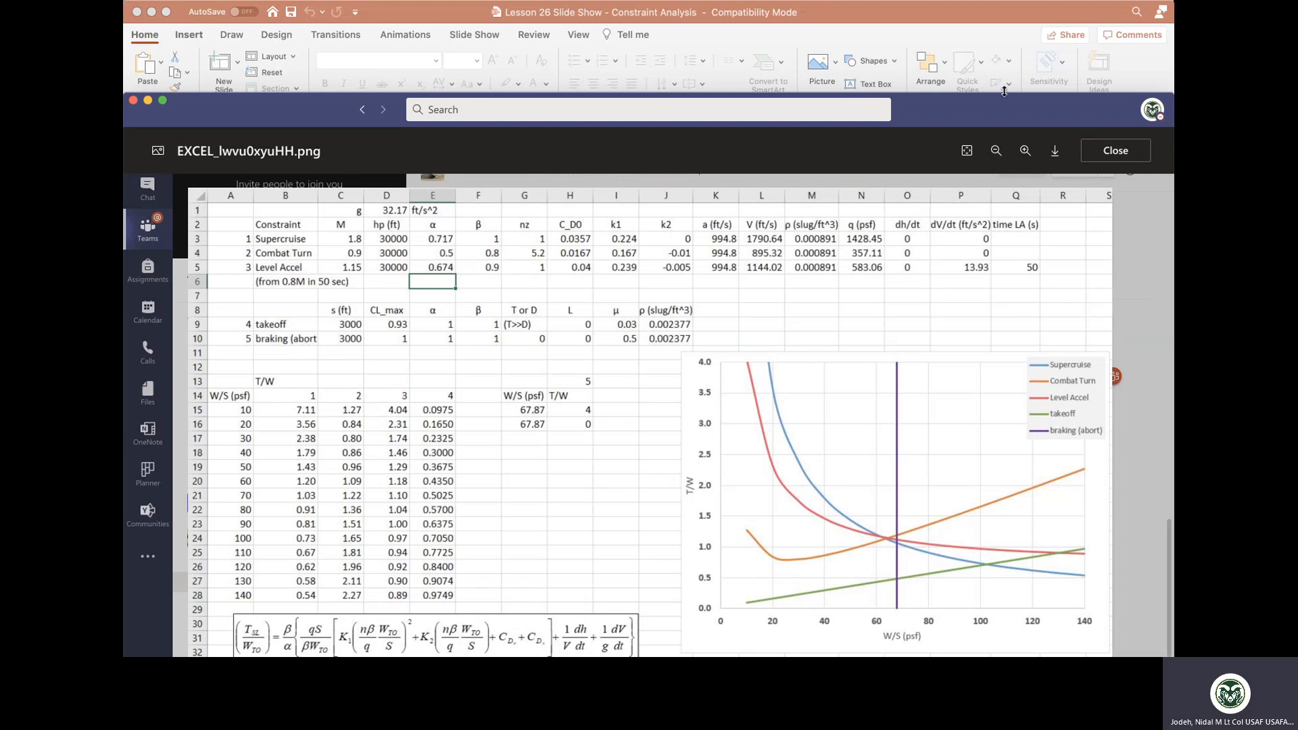
{"action": "left_click_drag", "start_coordinate": [1001, 107], "coordinate": [993, 11]}
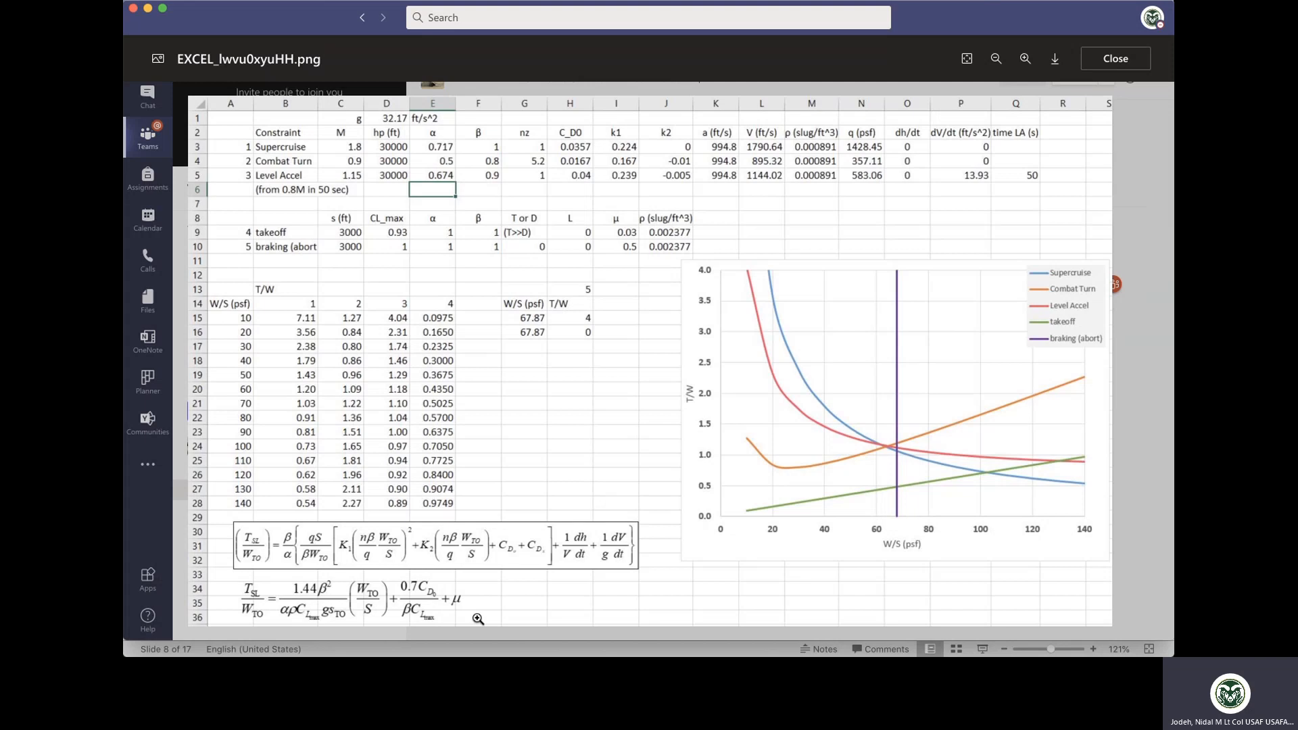
- Examine the takeoff and landing equations on the Consts sheet of Jet10_YF-22(1).xls, and return to the image in Teams
{"action": "key", "text": "ctrl+Up"}
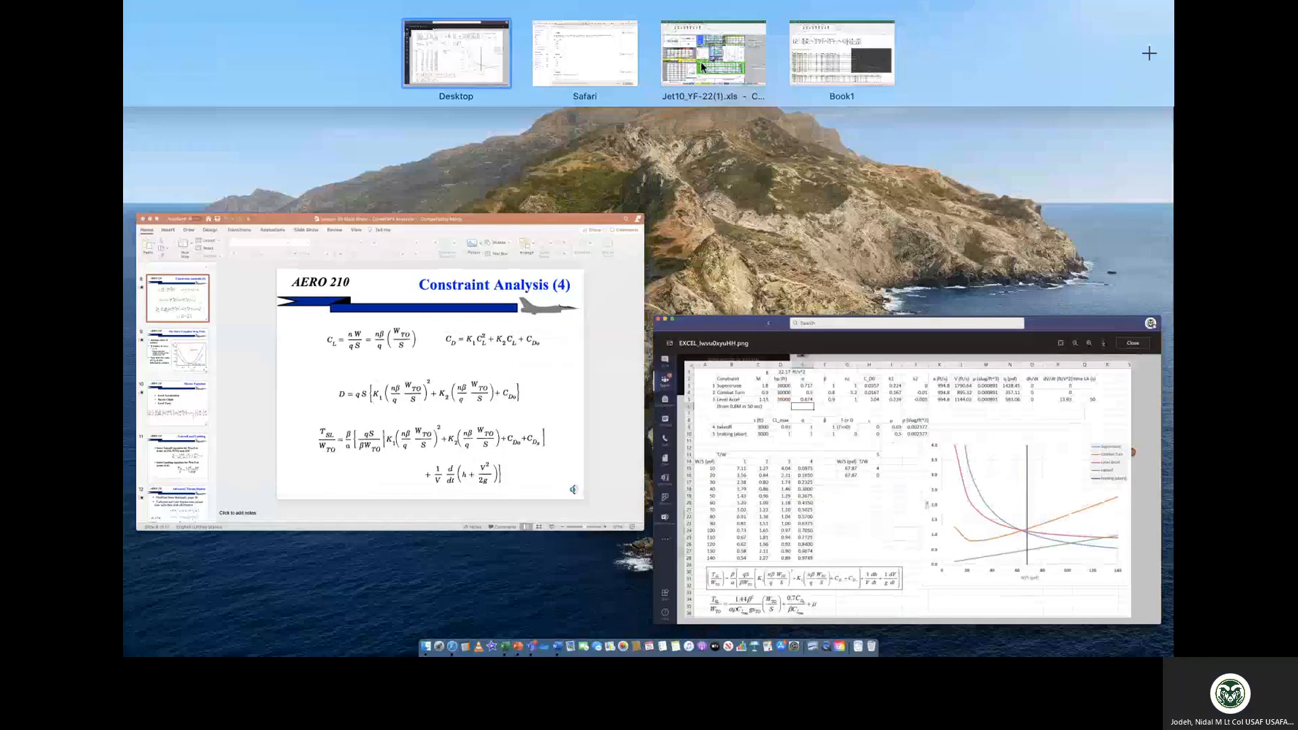
{"action": "left_click", "coordinate": [701, 61]}
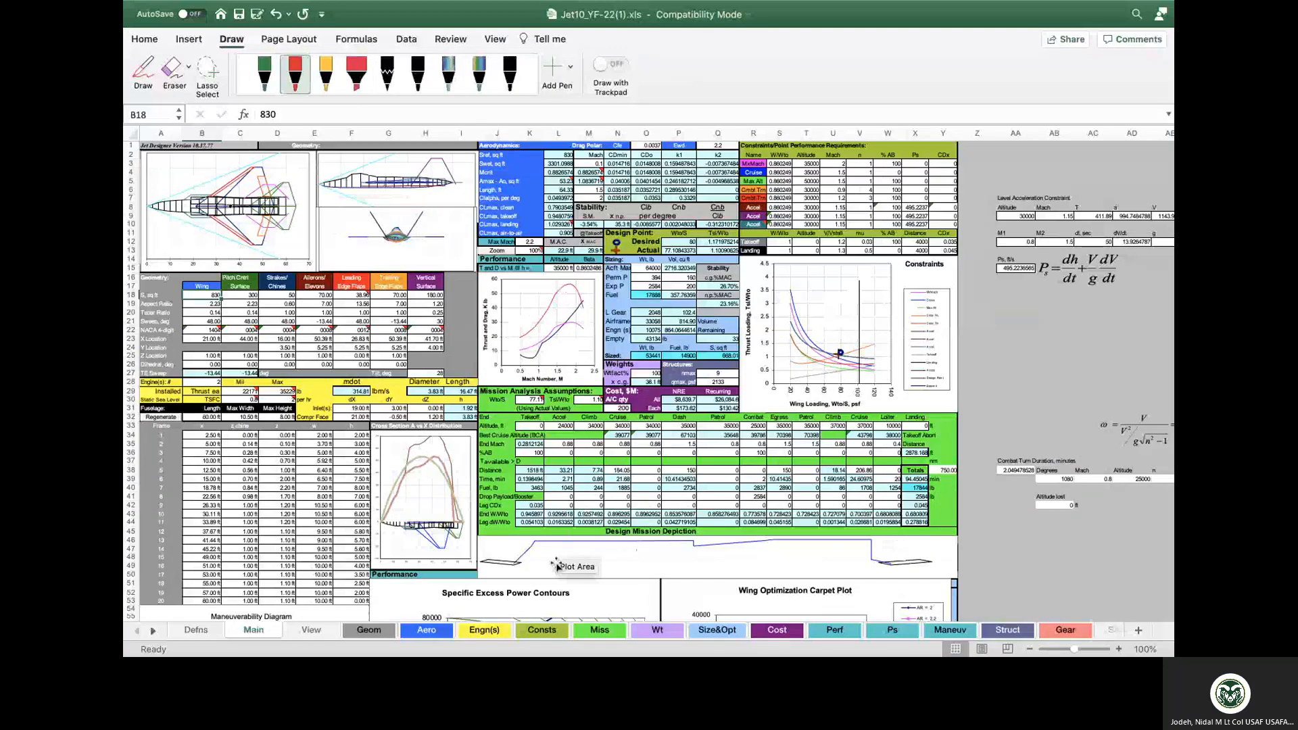
{"action": "left_click", "coordinate": [540, 631]}
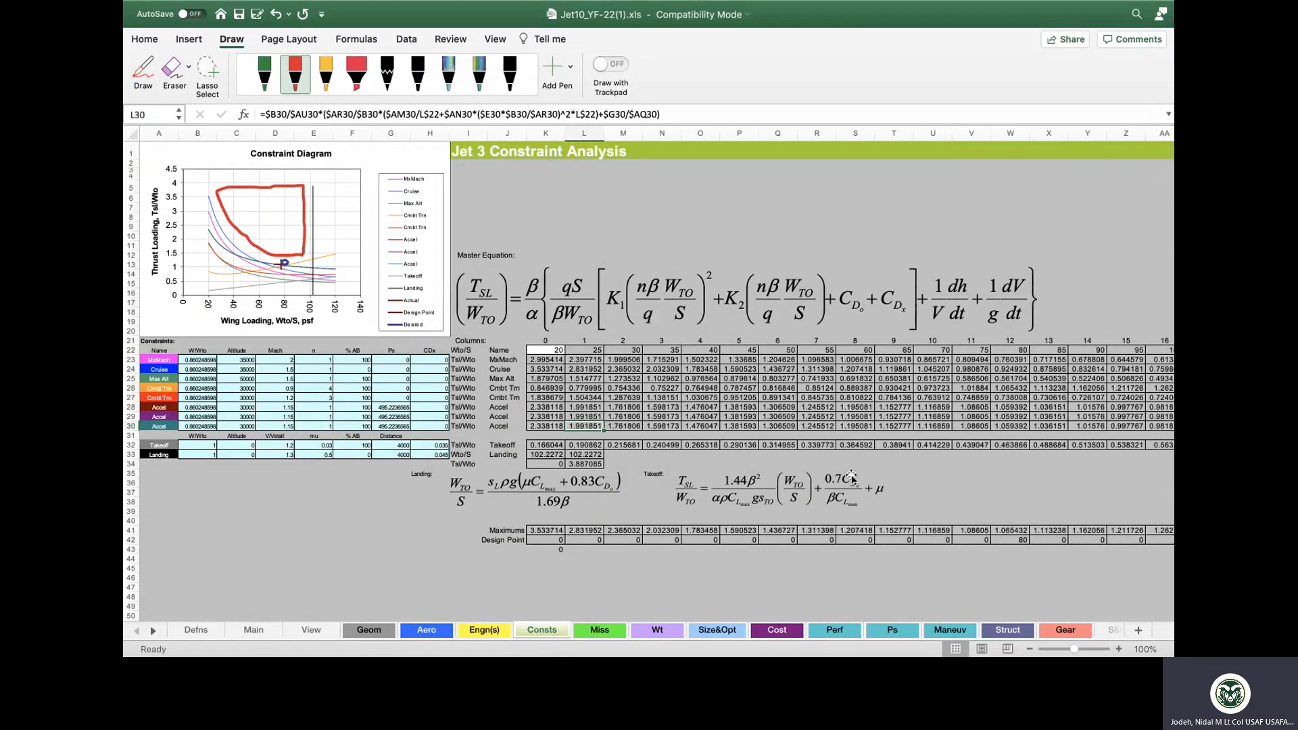
{"action": "left_click", "coordinate": [813, 495]}
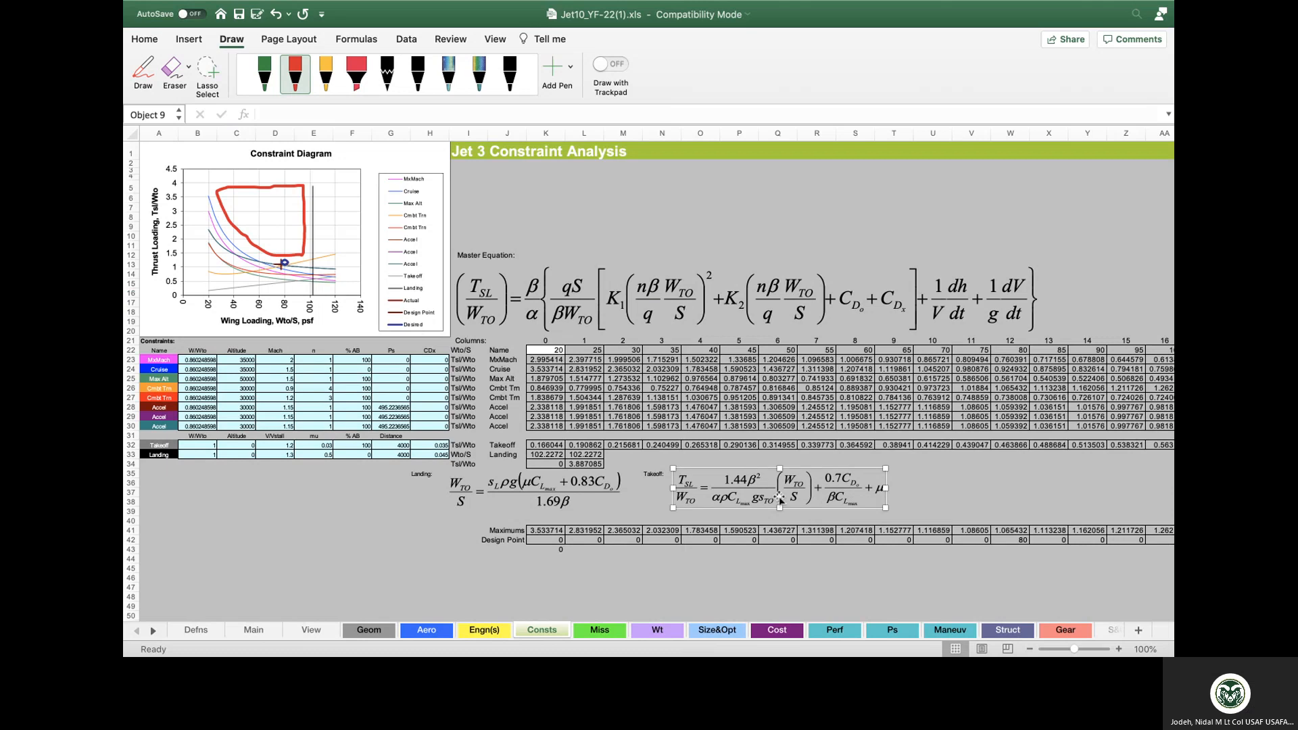
{"action": "left_click_drag", "start_coordinate": [566, 495], "coordinate": [572, 496]}
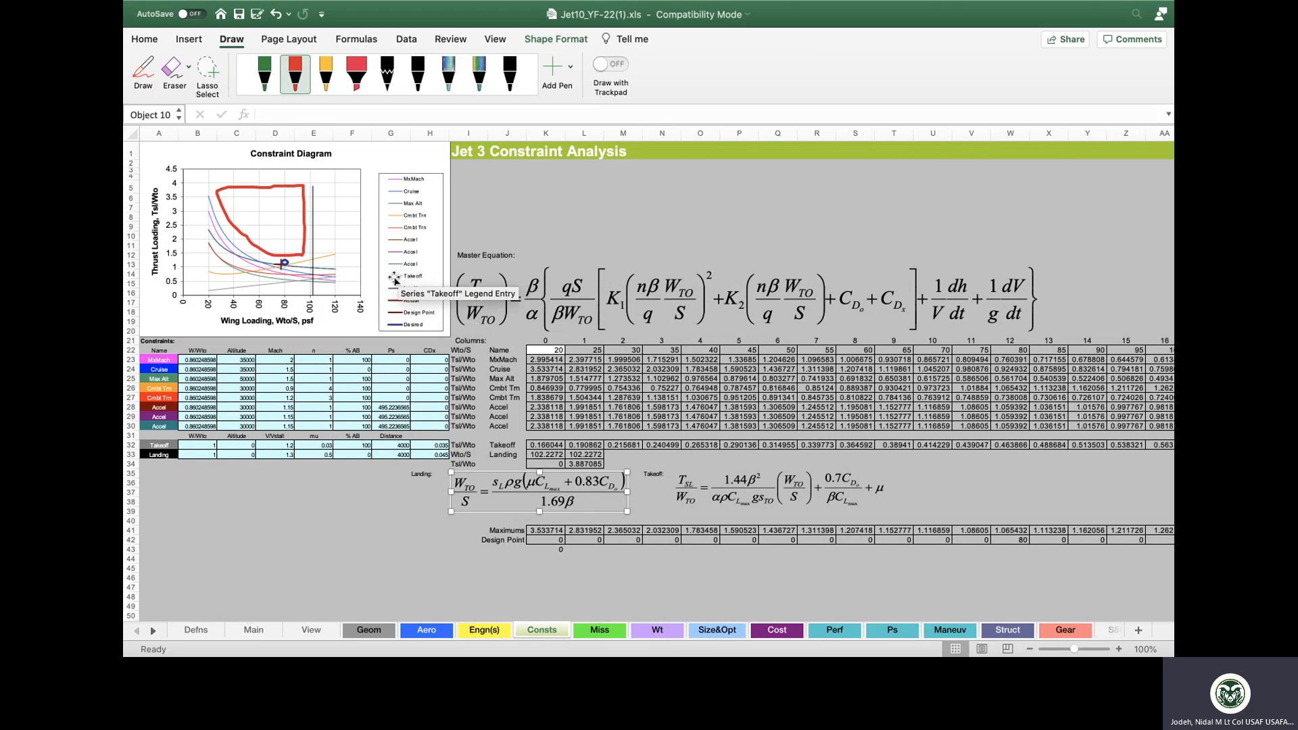
{"action": "left_click", "coordinate": [798, 495]}
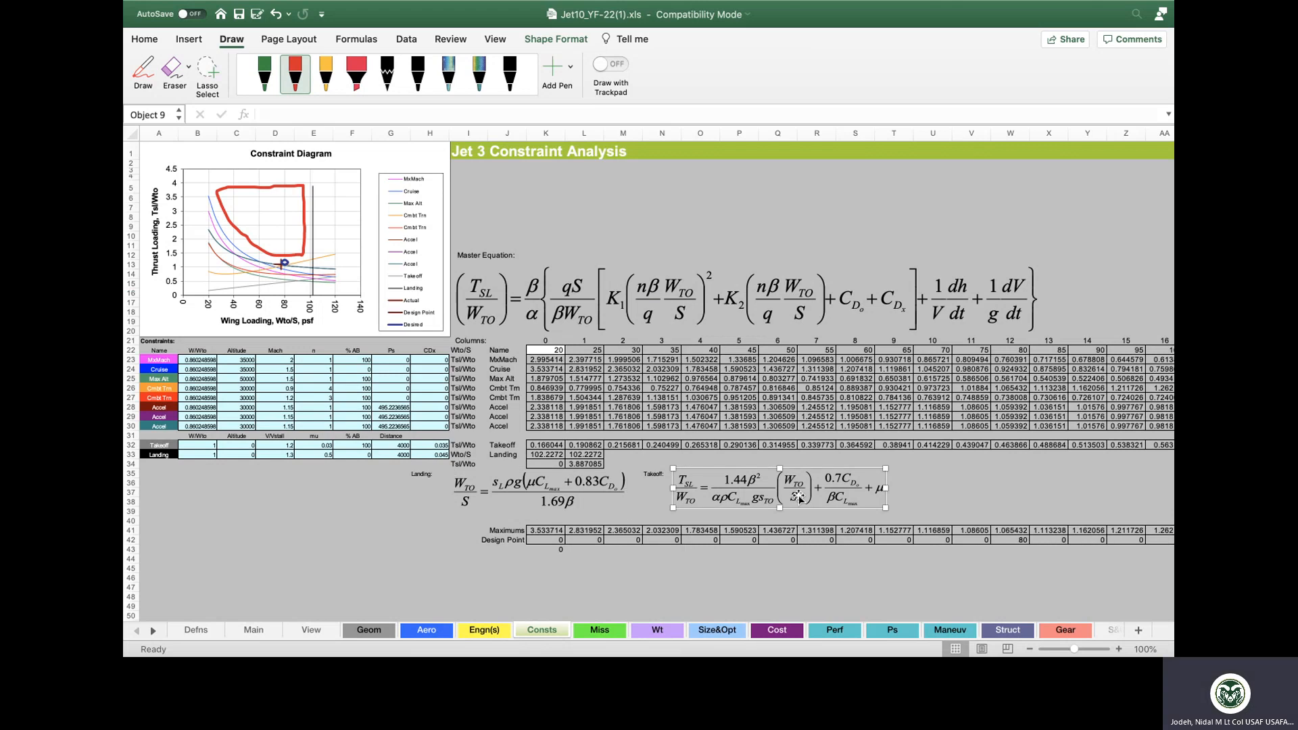
{"action": "key", "text": "ctrl+Up"}
{"action": "left_click", "coordinate": [621, 482]}
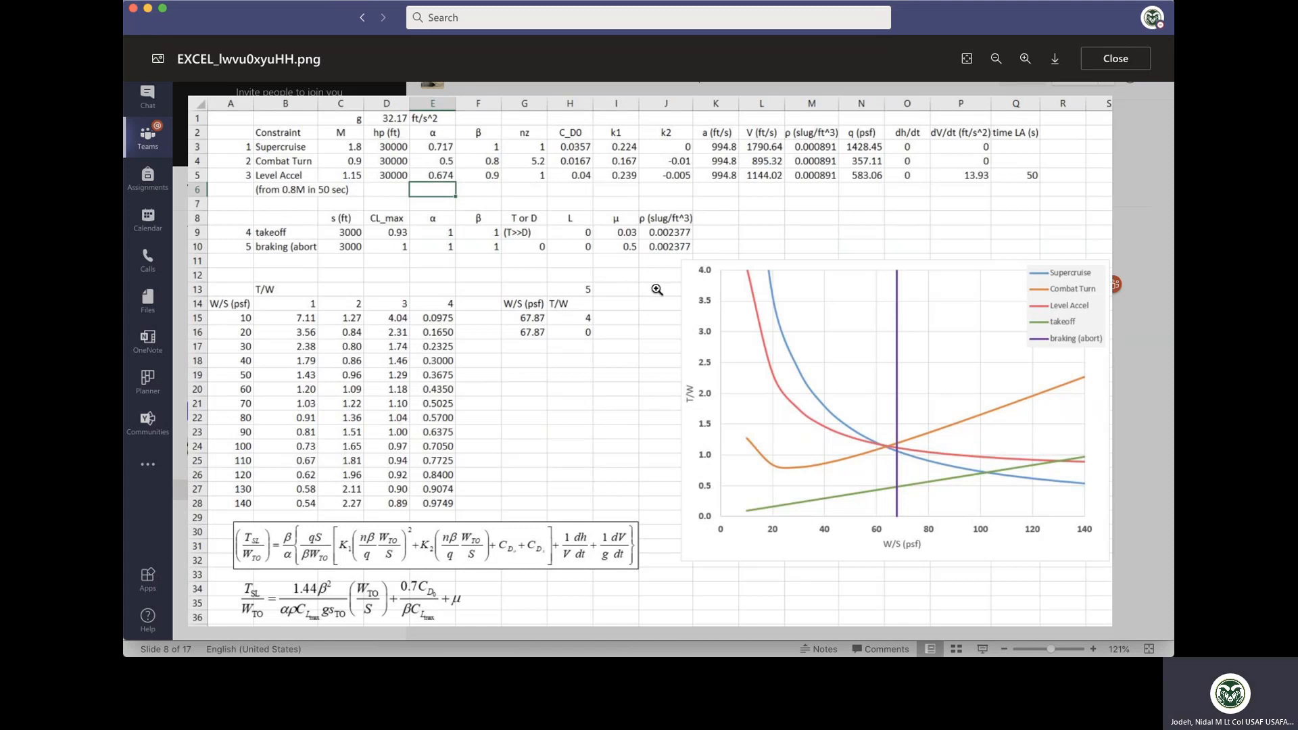
- Switch to the Book1 workbook and reposition the chart below the master equation, spanning about rows 8 to 25
{"action": "key", "text": "ctrl+Up"}
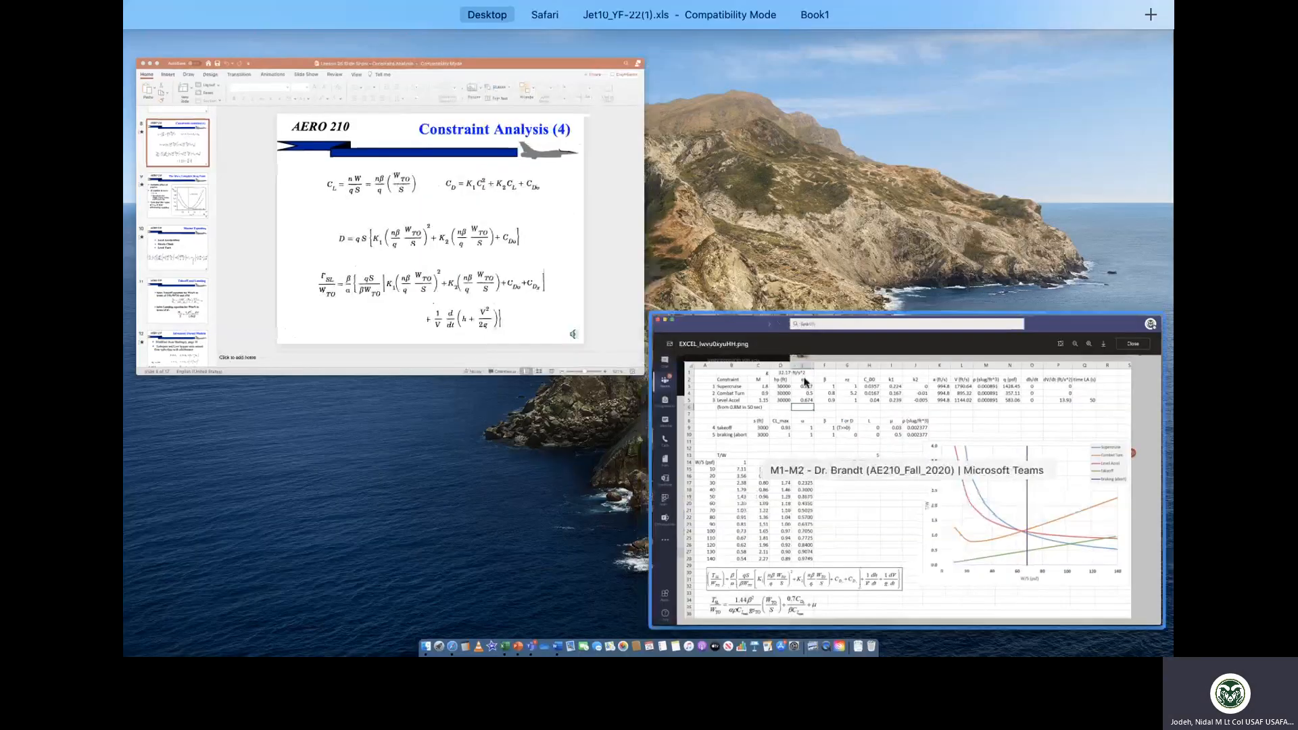
{"action": "mouse_move", "coordinate": [709, 43]}
{"action": "left_click", "coordinate": [773, 55]}
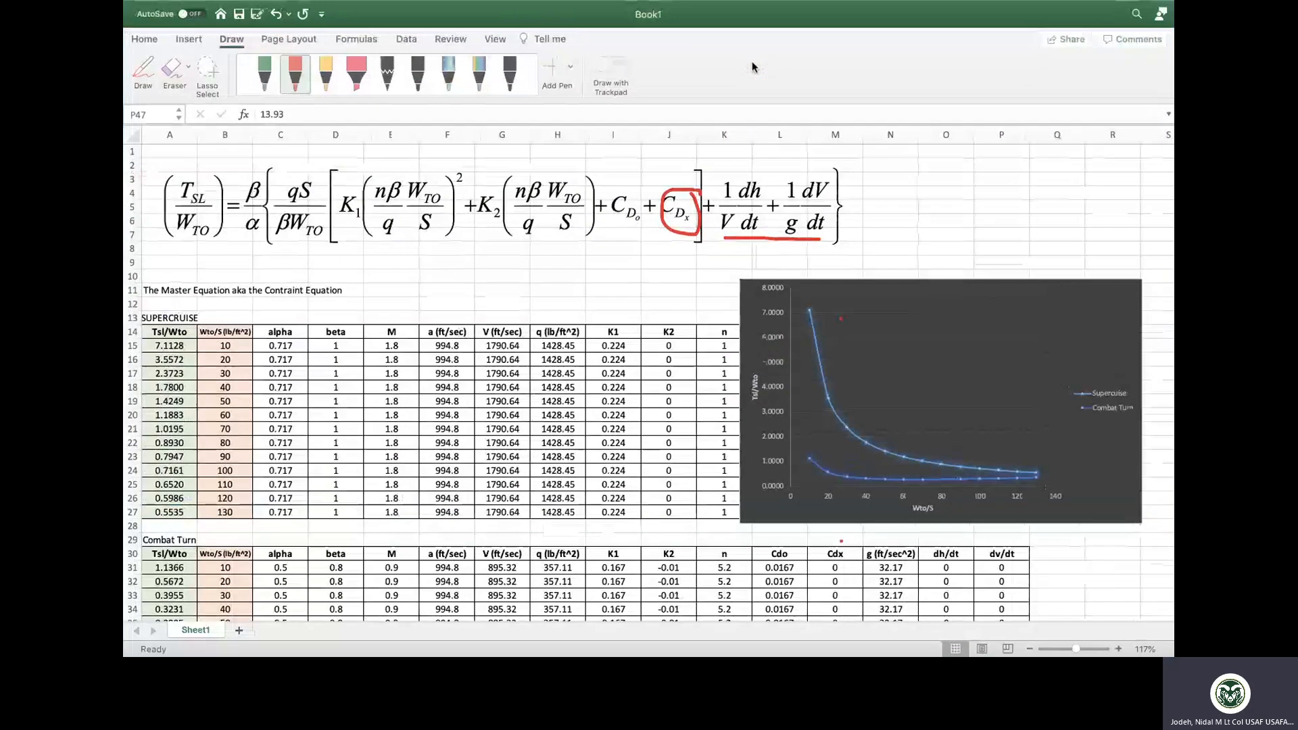
{"action": "left_click_drag", "start_coordinate": [875, 310], "coordinate": [869, 177]}
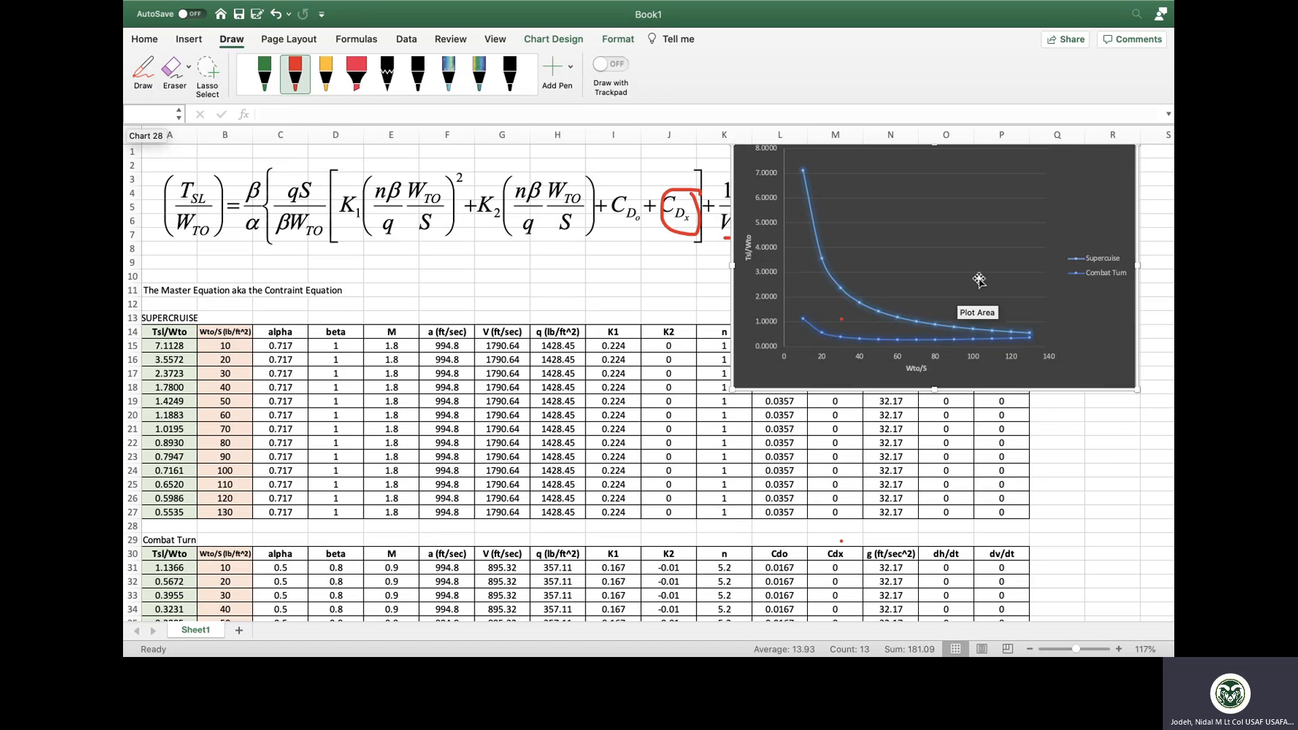
{"action": "mouse_move", "coordinate": [963, 314]}
{"action": "left_mouse_down"}
{"action": "mouse_move", "coordinate": [960, 330]}
{"action": "mouse_move", "coordinate": [983, 316]}
{"action": "left_mouse_up"}
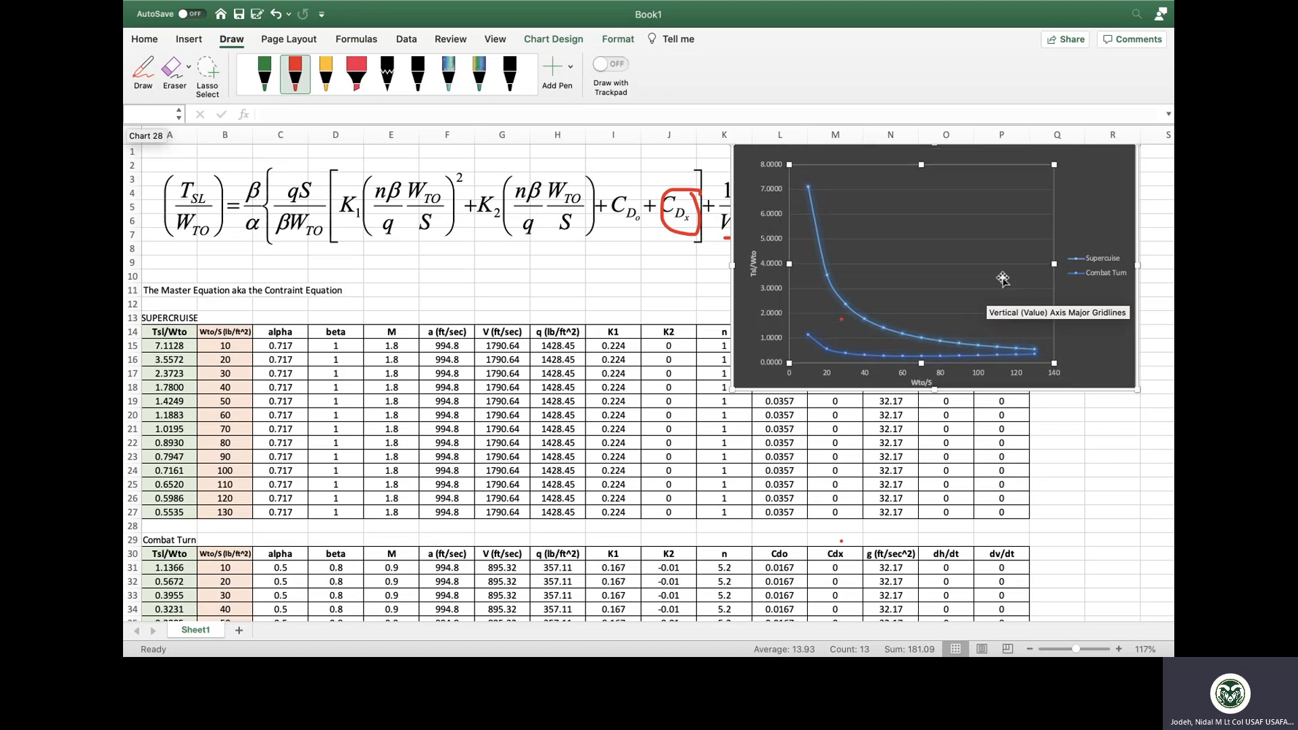
{"action": "left_click_drag", "start_coordinate": [1075, 229], "coordinate": [1040, 332]}
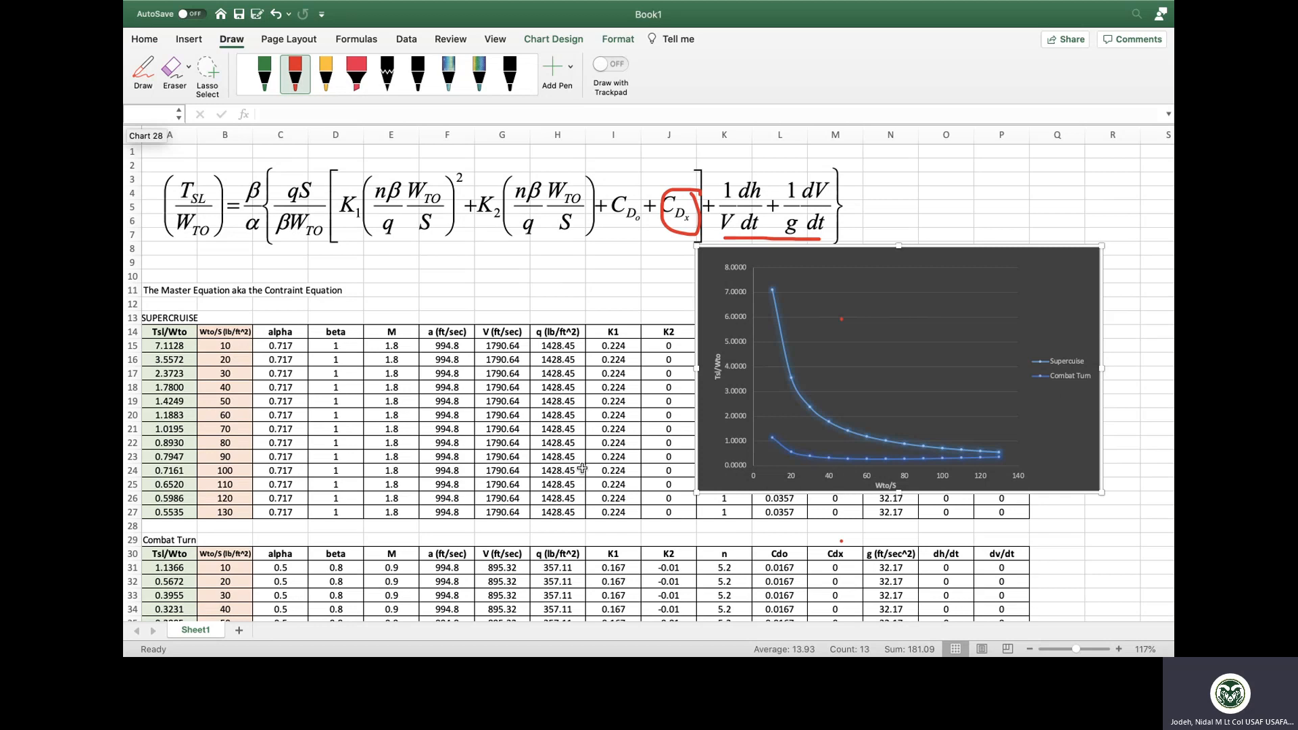
- Review the Supercruise, Combat Turn and Level Accel tables against the plotted curves
{"action": "scroll", "coordinate": [501, 478], "scroll_direction": "down", "scroll_amount": 5}
{"action": "scroll", "coordinate": [500, 477], "scroll_direction": "down", "scroll_amount": 5}
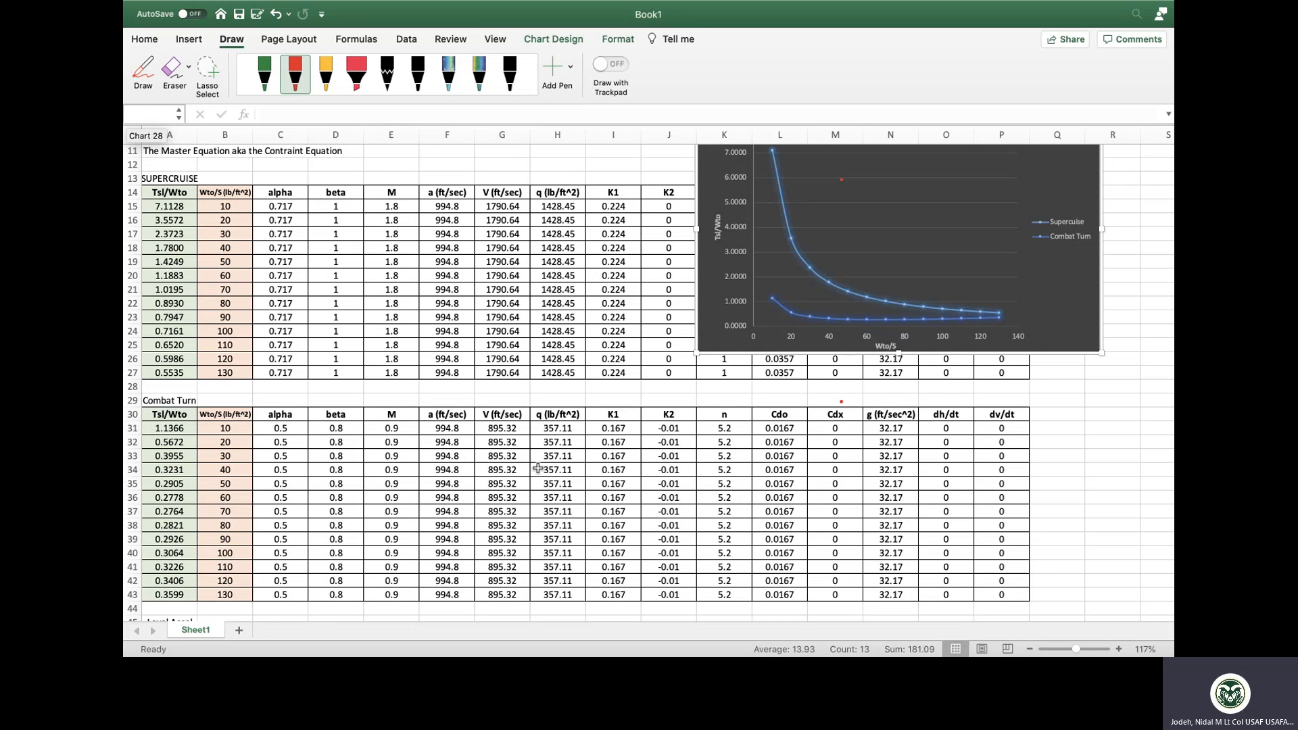
{"action": "scroll", "coordinate": [538, 468], "scroll_direction": "up", "scroll_amount": 5}
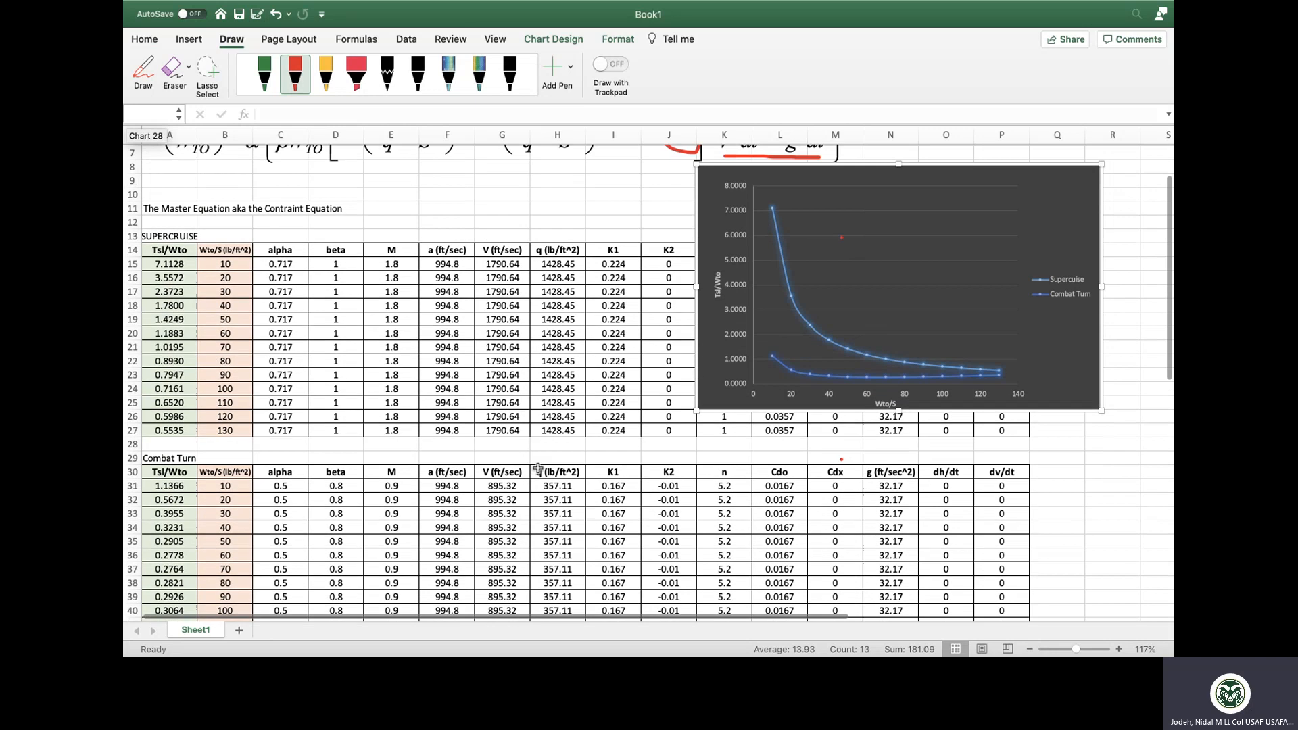
{"action": "scroll", "coordinate": [538, 468], "scroll_direction": "down", "scroll_amount": 1}
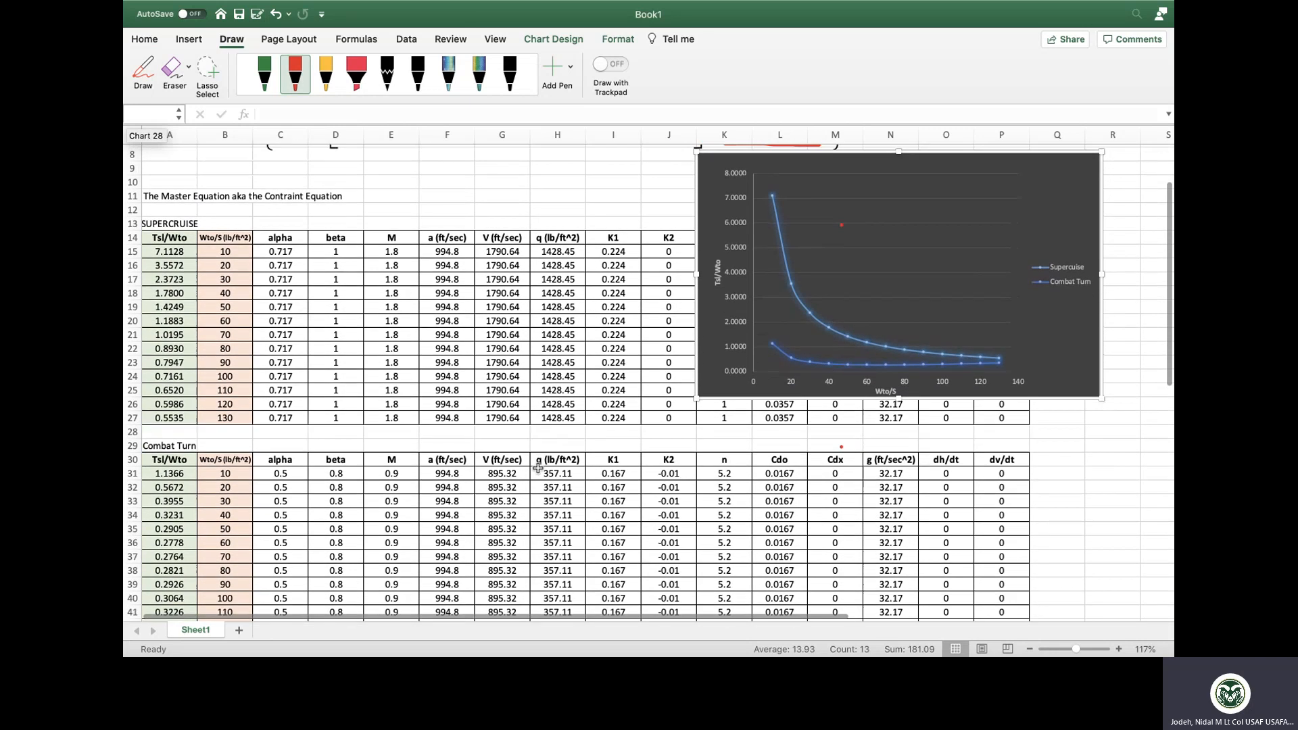
{"action": "scroll", "coordinate": [538, 468], "scroll_direction": "down", "scroll_amount": 1}
{"action": "scroll", "coordinate": [538, 468], "scroll_direction": "up", "scroll_amount": 3}
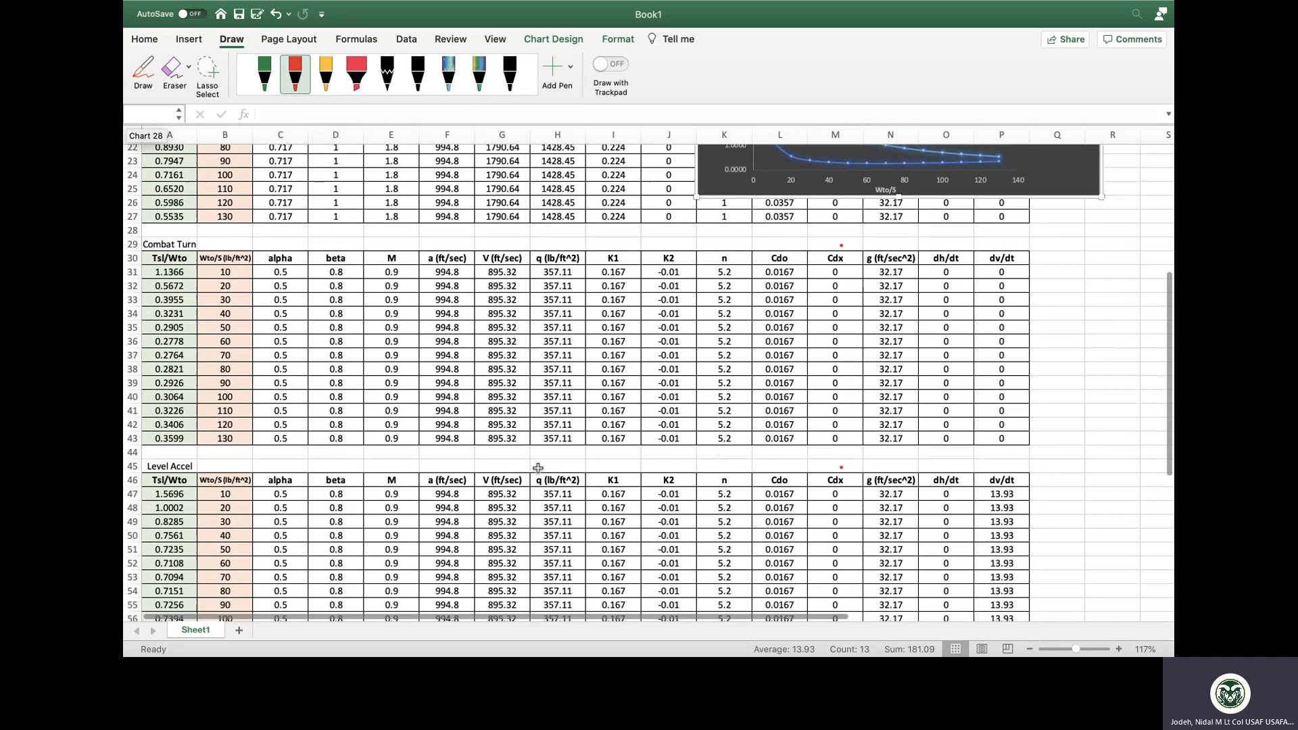
{"action": "scroll", "coordinate": [538, 468], "scroll_direction": "down", "scroll_amount": 4}
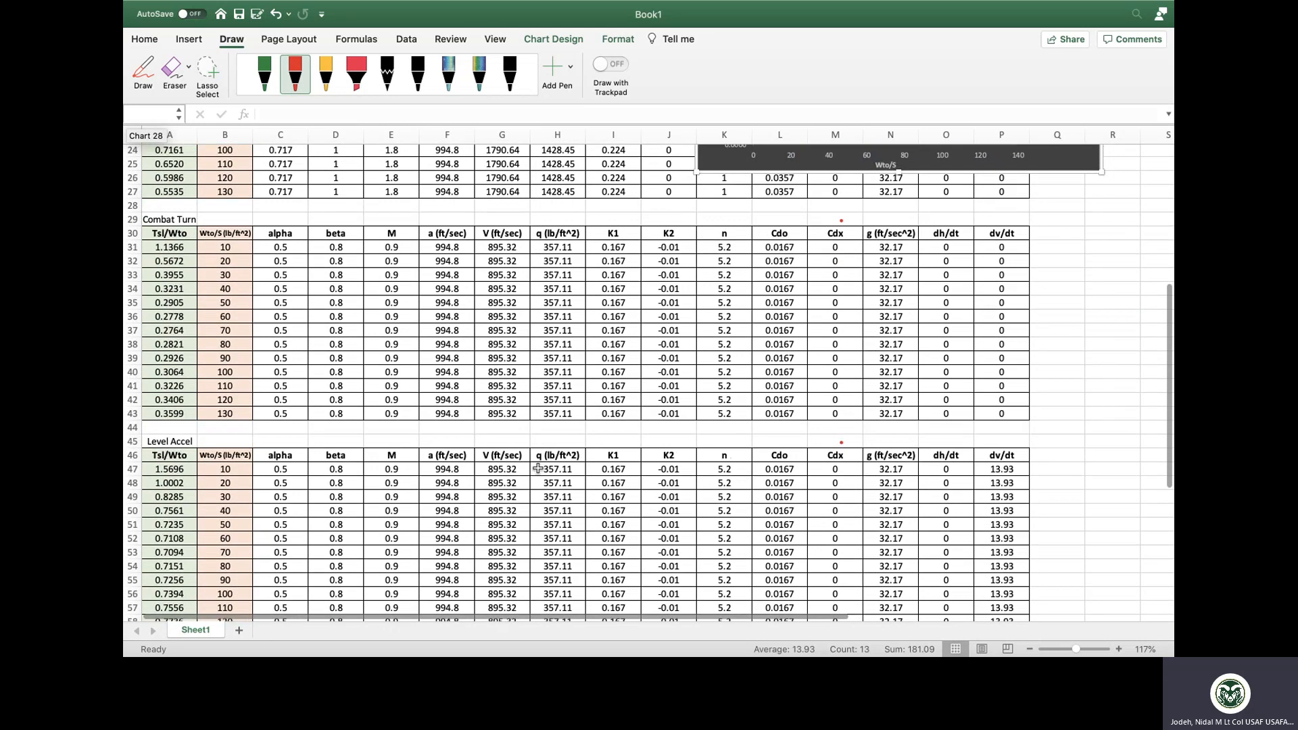
{"action": "scroll", "coordinate": [537, 468], "scroll_direction": "up", "scroll_amount": 5}
- Switch to the image in Teams and compare its T/W table and constraint chart with the Book1 results
{"action": "key", "text": "ctrl+Up"}
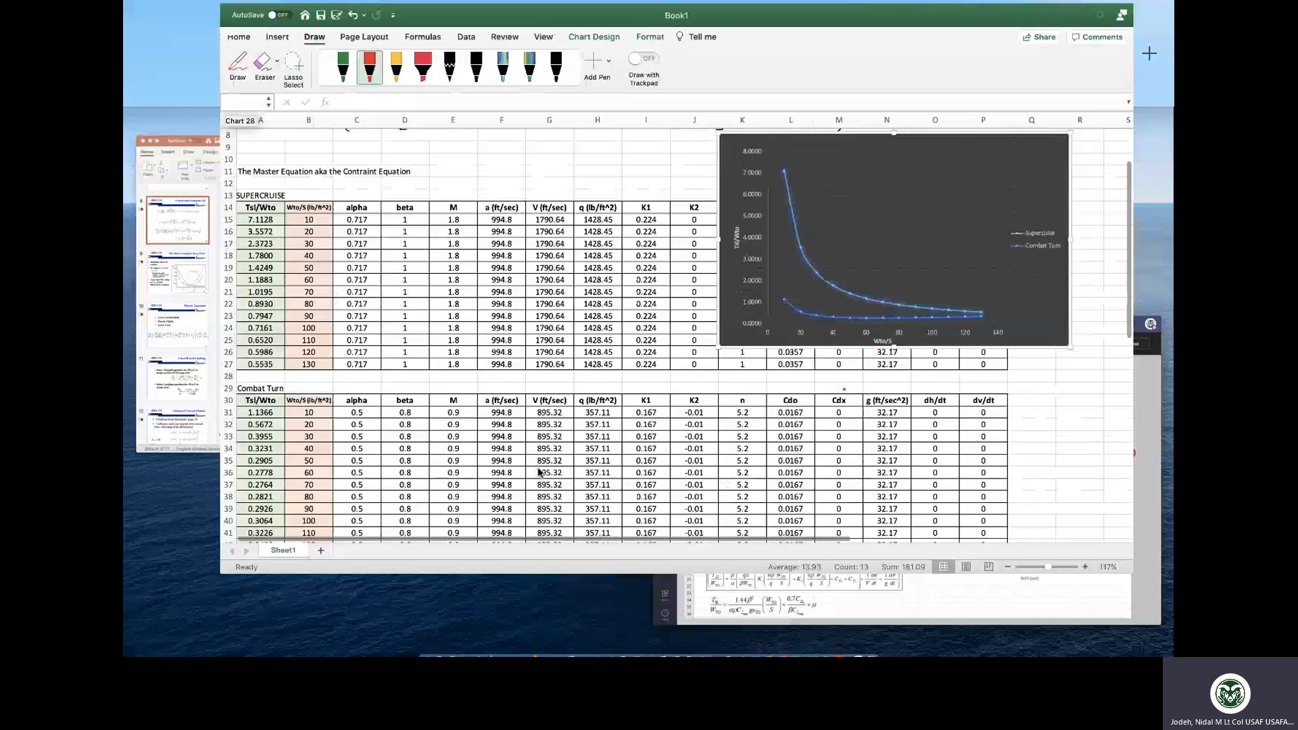
{"action": "left_click", "coordinate": [778, 497]}
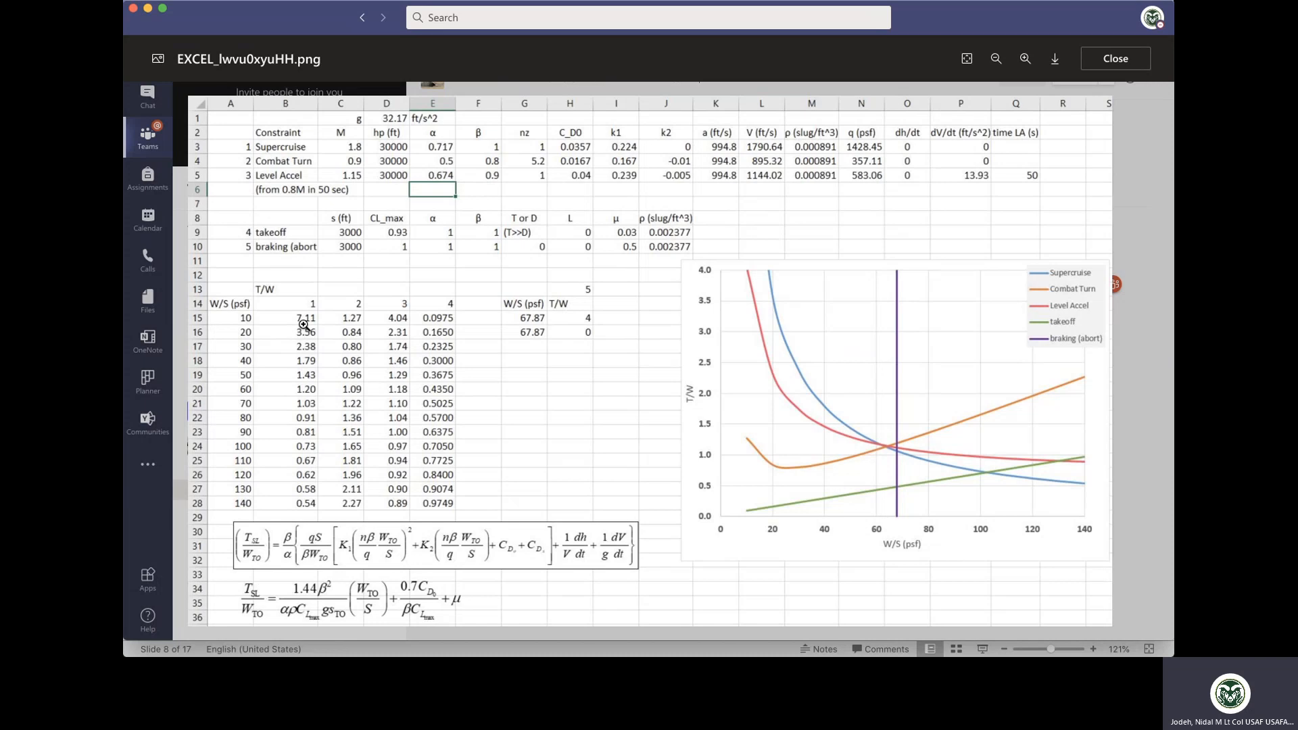
{"action": "key", "text": "ctrl+Up"}
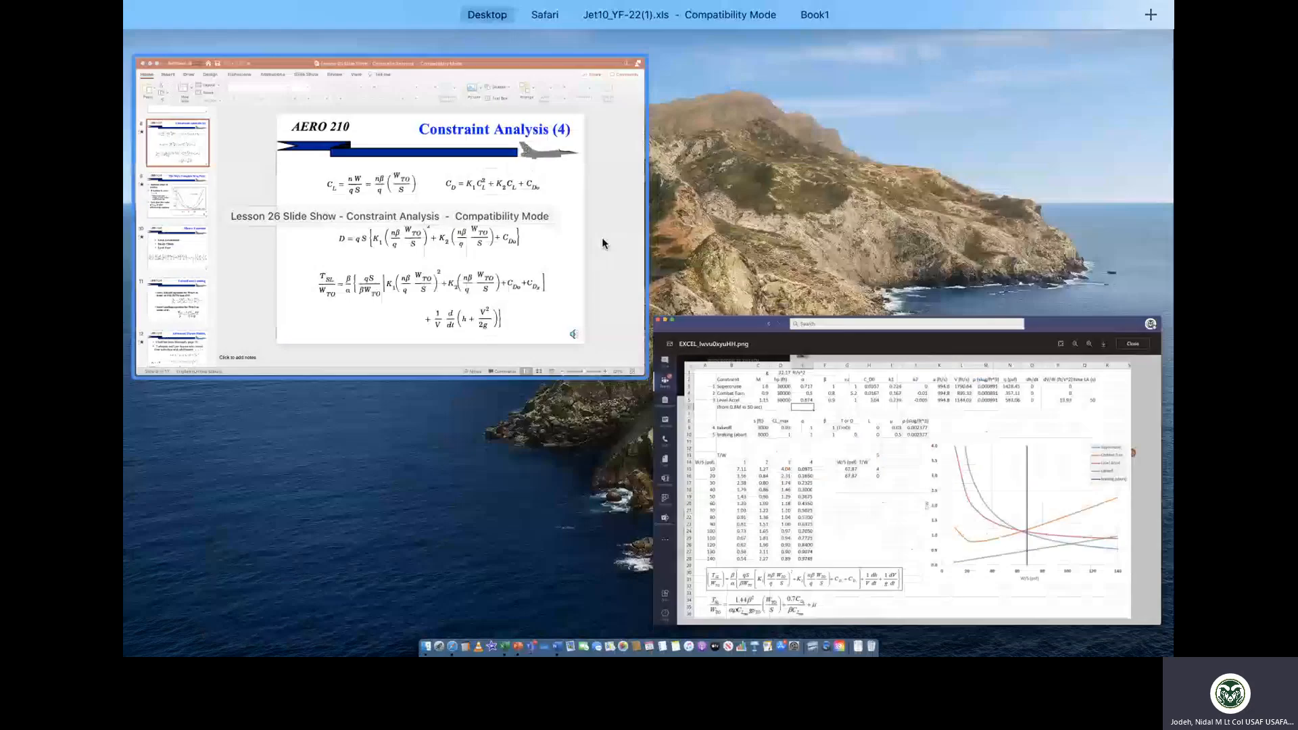
{"action": "mouse_move", "coordinate": [697, 25]}
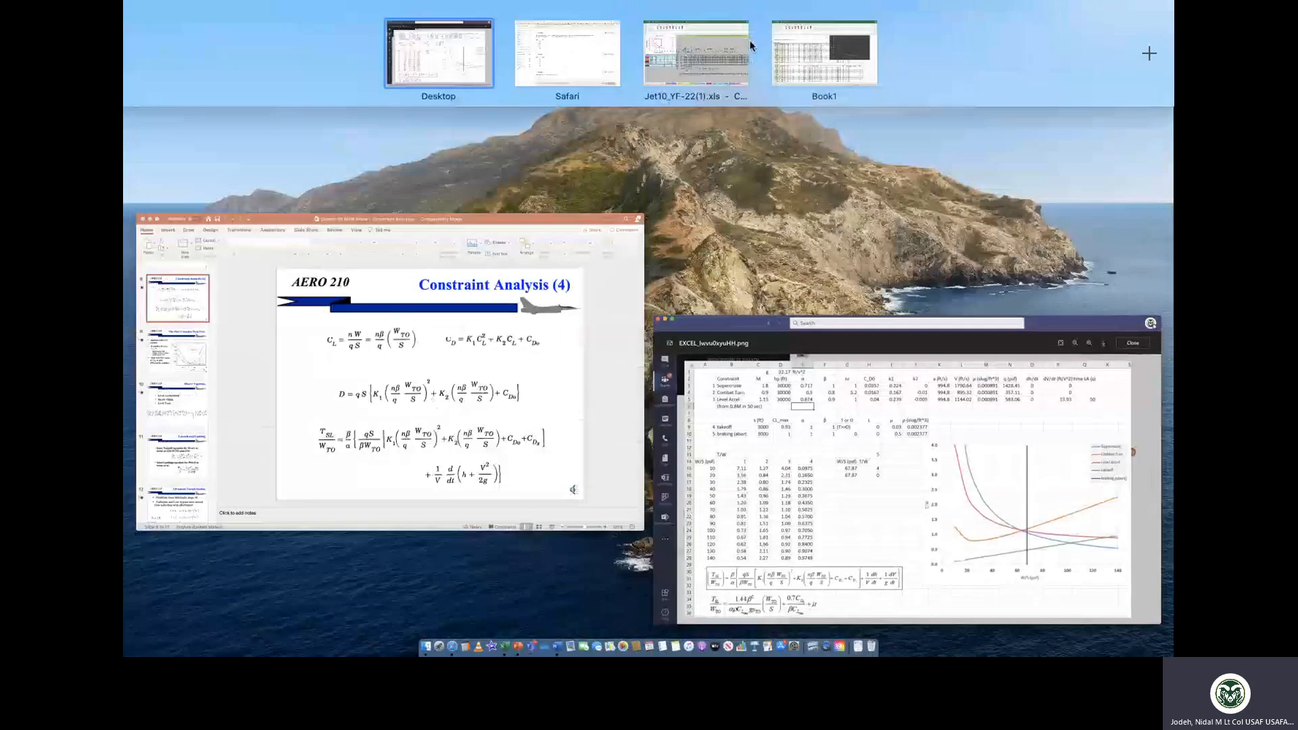
{"action": "left_click", "coordinate": [473, 60]}
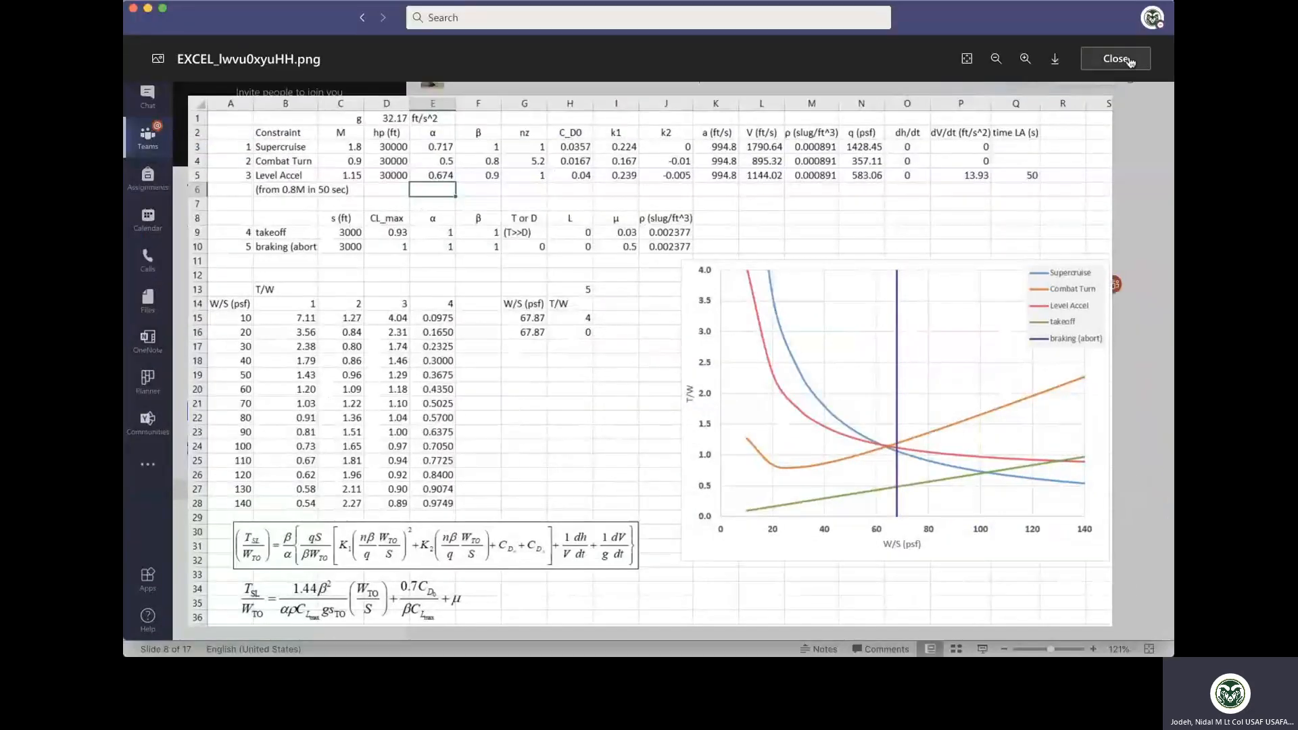
- Close the image preview, return to the running meeting with its recording notice dismissed, and open the meeting's additional actions
{"action": "left_click", "coordinate": [1133, 60]}
{"action": "left_click", "coordinate": [303, 67]}
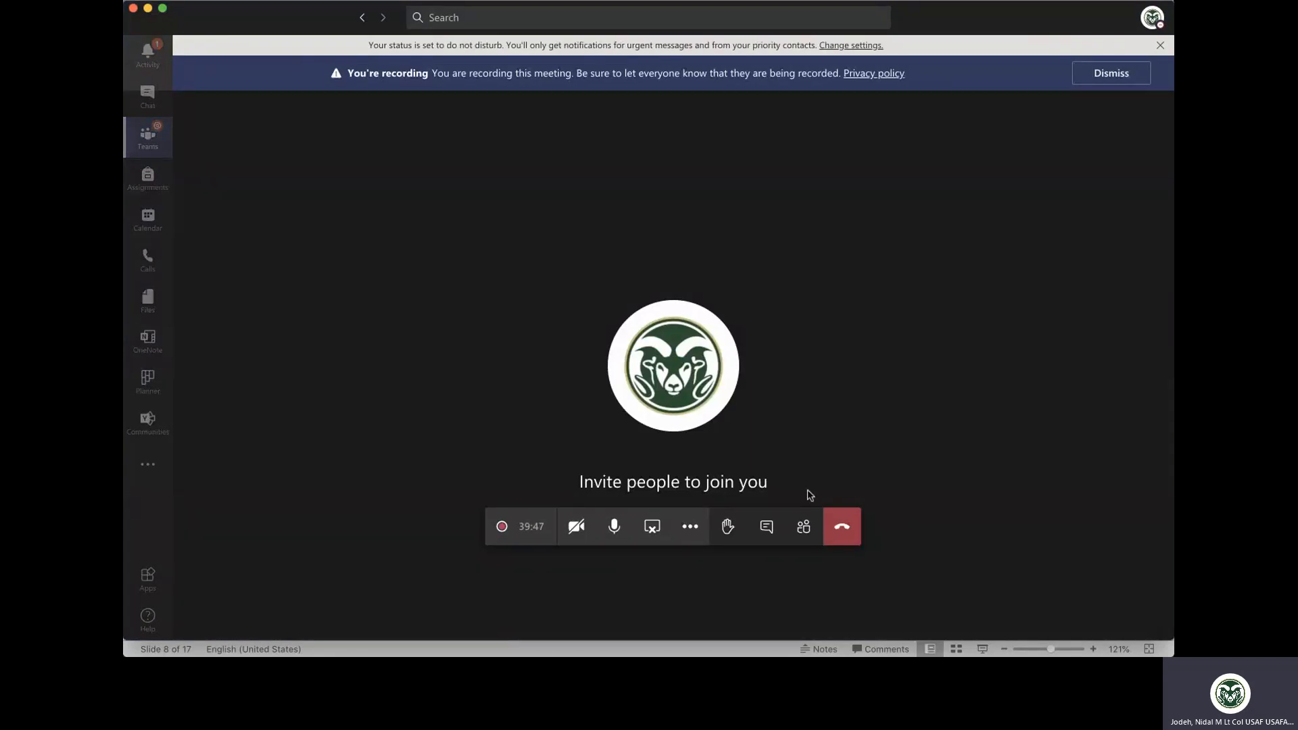
{"action": "left_click", "coordinate": [1112, 78]}
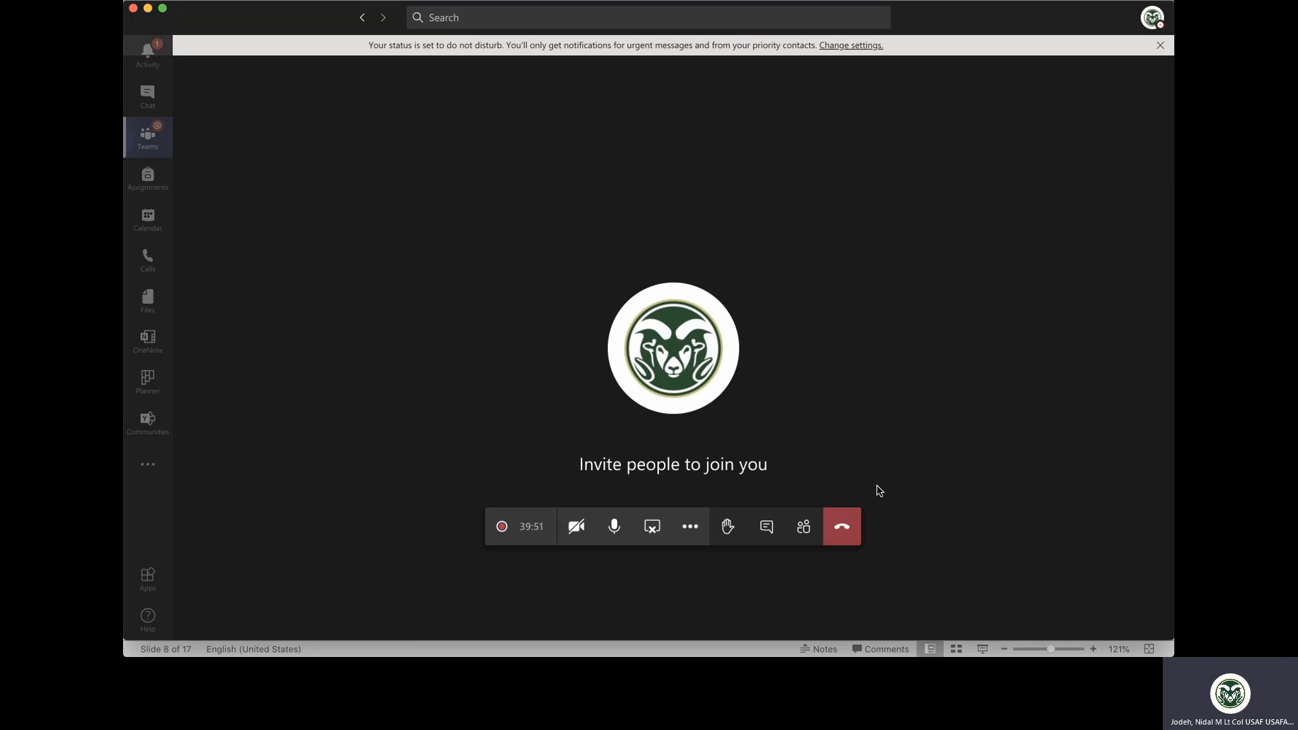
{"action": "left_click", "coordinate": [691, 530]}
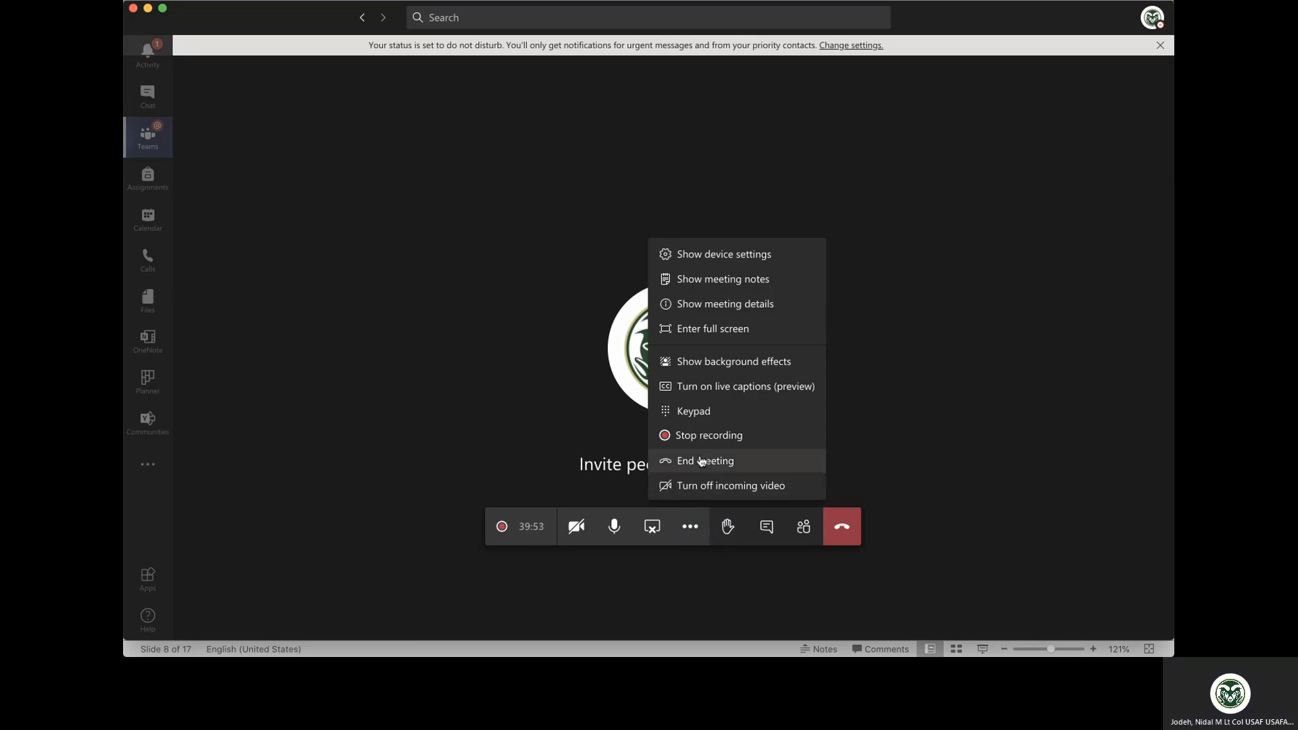